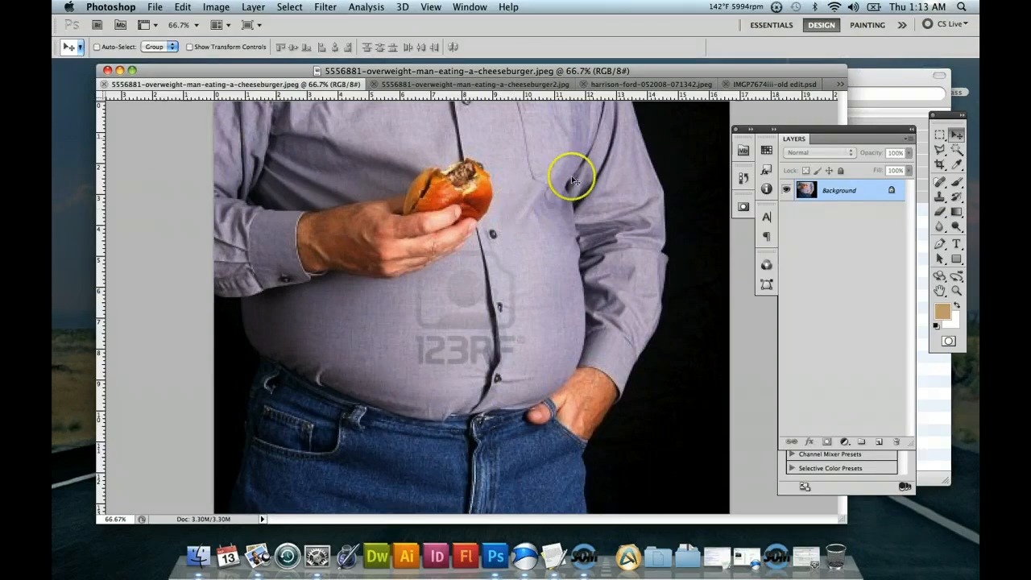
View the already slimmed second version of the cheeseburger photo, and return to the original photo.
left_click_drag(635, 70, 635, 68)
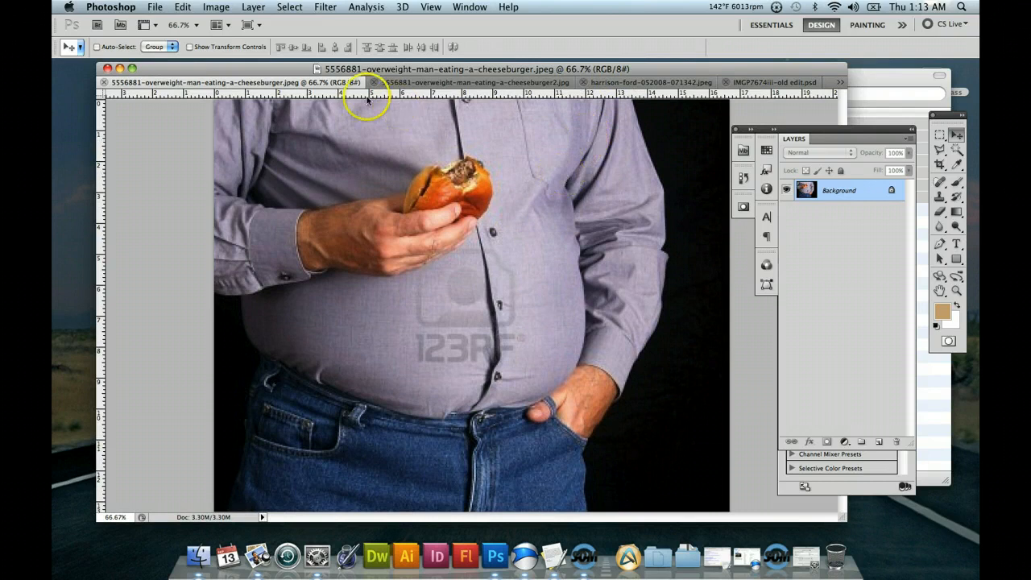
left_click(437, 83)
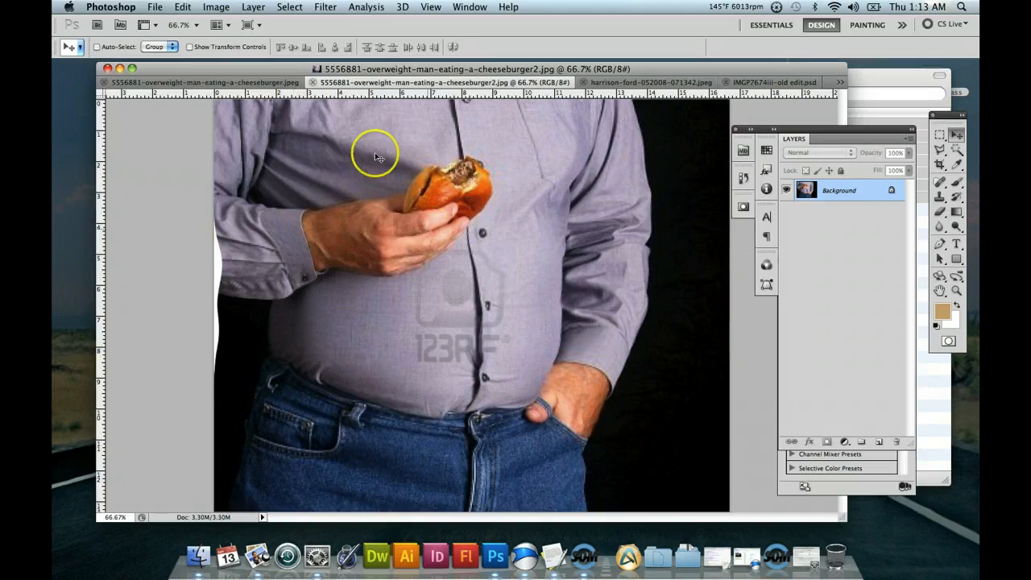
left_click(226, 83)
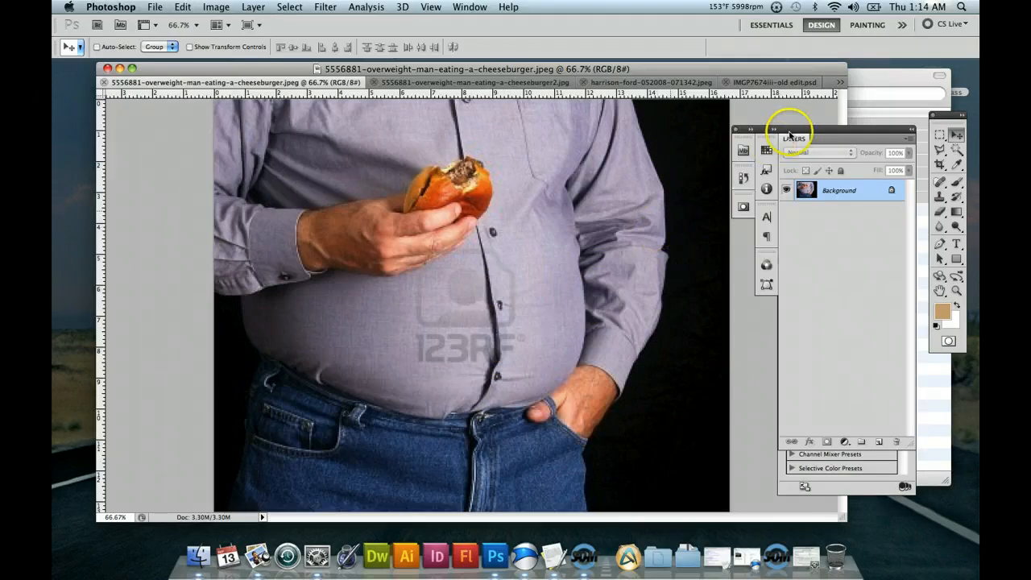
left_click_drag(794, 132, 794, 127)
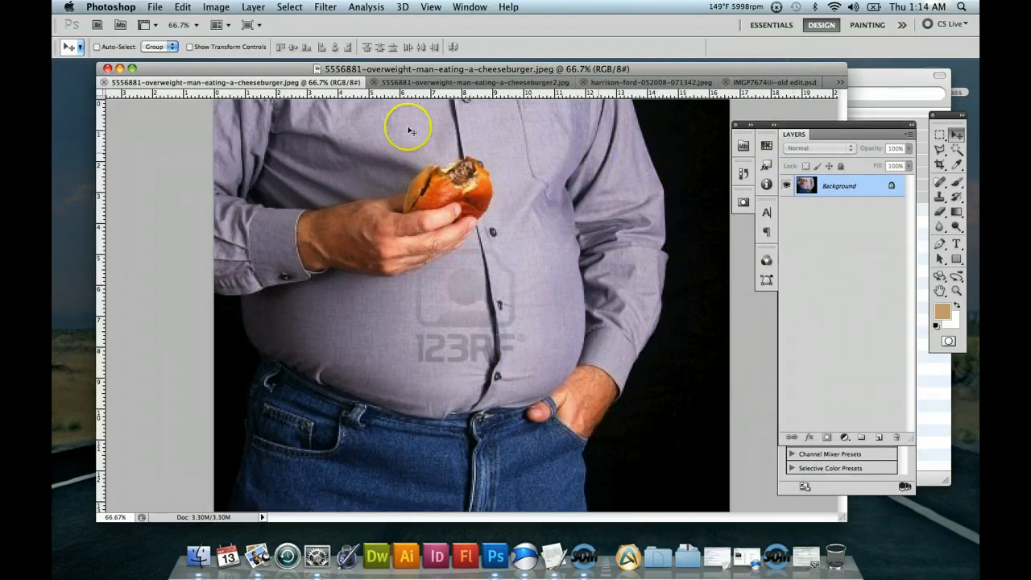
Open the original cheeseburger photo in the Liquify filter.
left_click(229, 9)
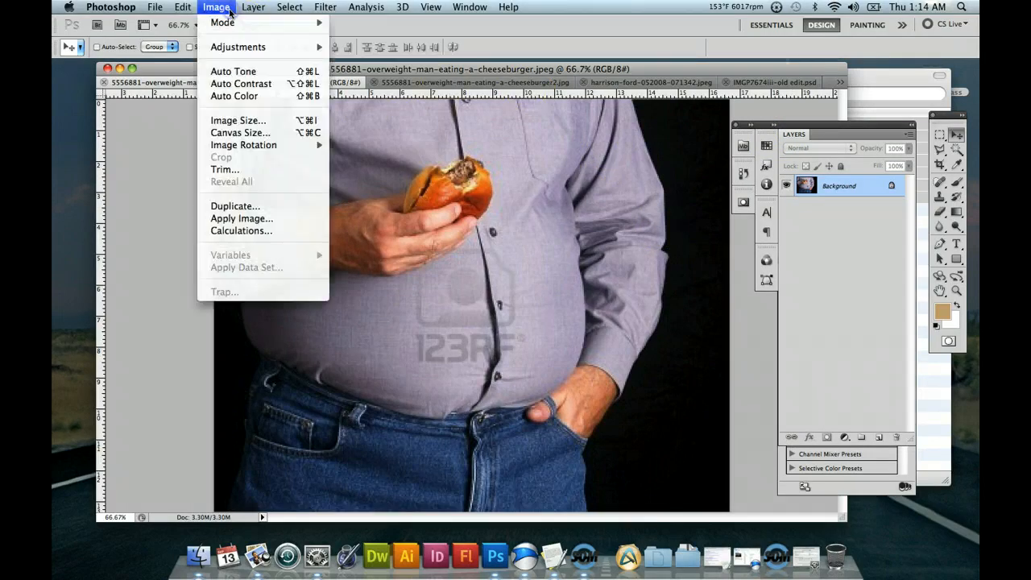
mouse_move(232, 24)
mouse_move(326, 8)
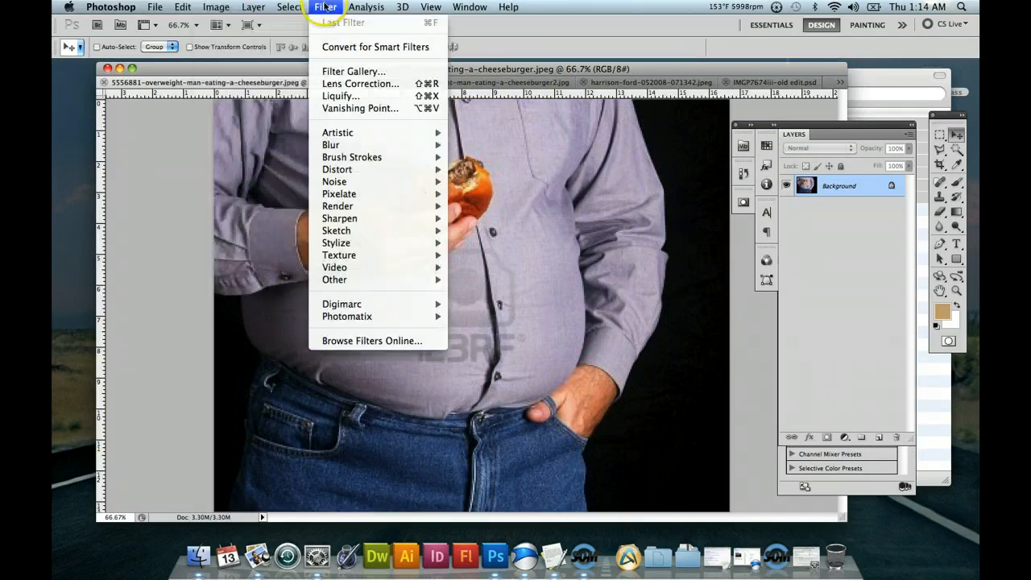
left_click(333, 96)
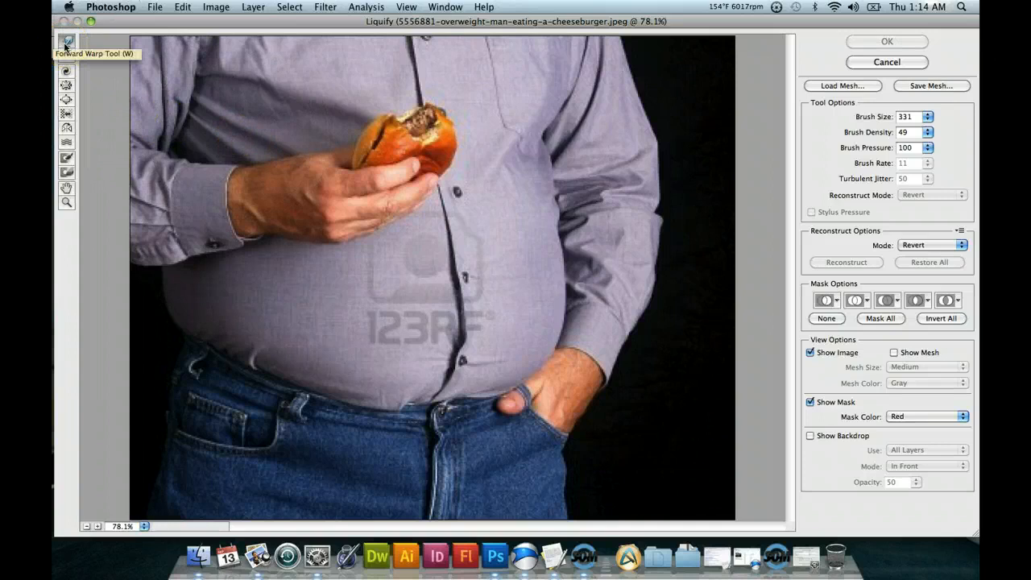
left_click(67, 58)
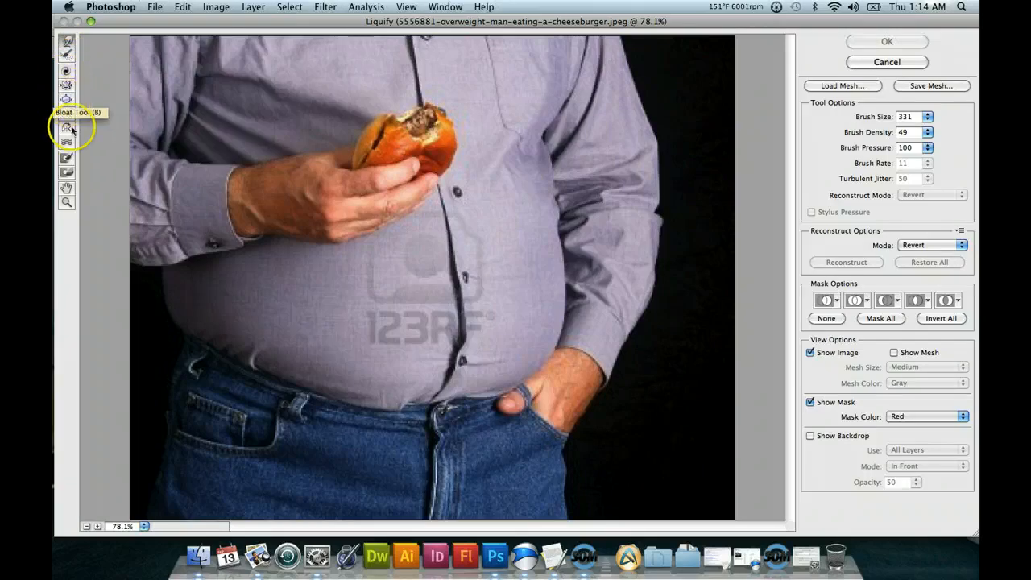
left_click(67, 72)
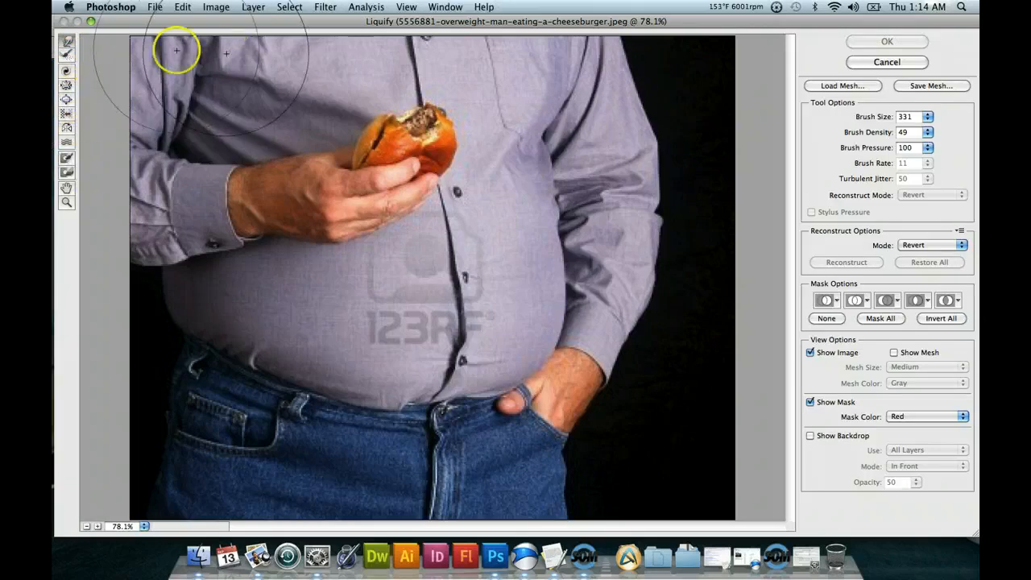
left_click(68, 89)
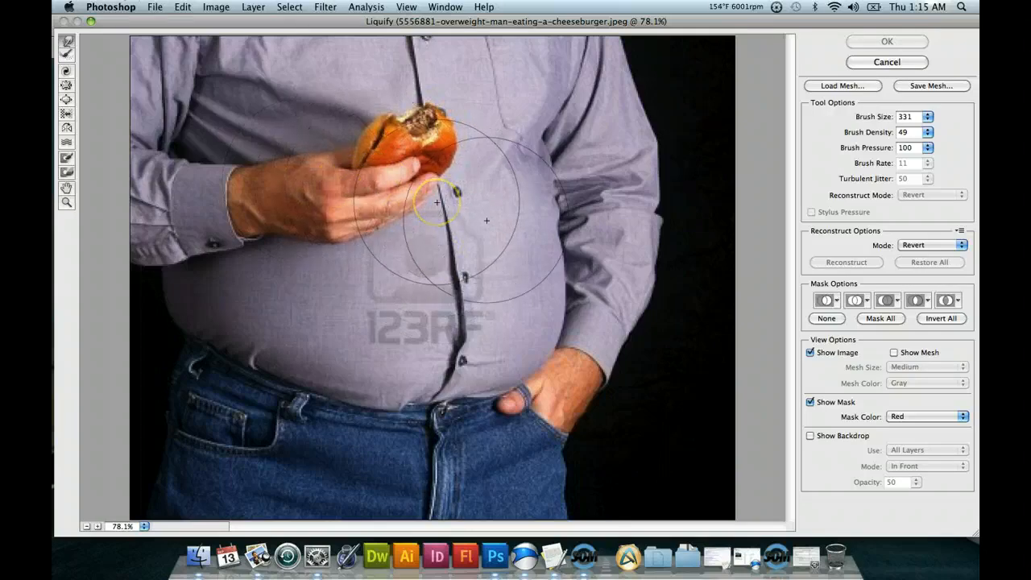
Push the belly's edge on the pocketed-hand side inward using the Forward Warp tool at brush size 331.
mouse_move(617, 210)
left_mouse_down()
mouse_move(620, 155)
mouse_move(604, 165)
mouse_move(603, 182)
mouse_move(622, 190)
mouse_move(615, 181)
mouse_move(645, 162)
mouse_move(621, 149)
mouse_move(599, 184)
mouse_move(579, 170)
mouse_move(596, 190)
mouse_move(617, 246)
left_mouse_up()
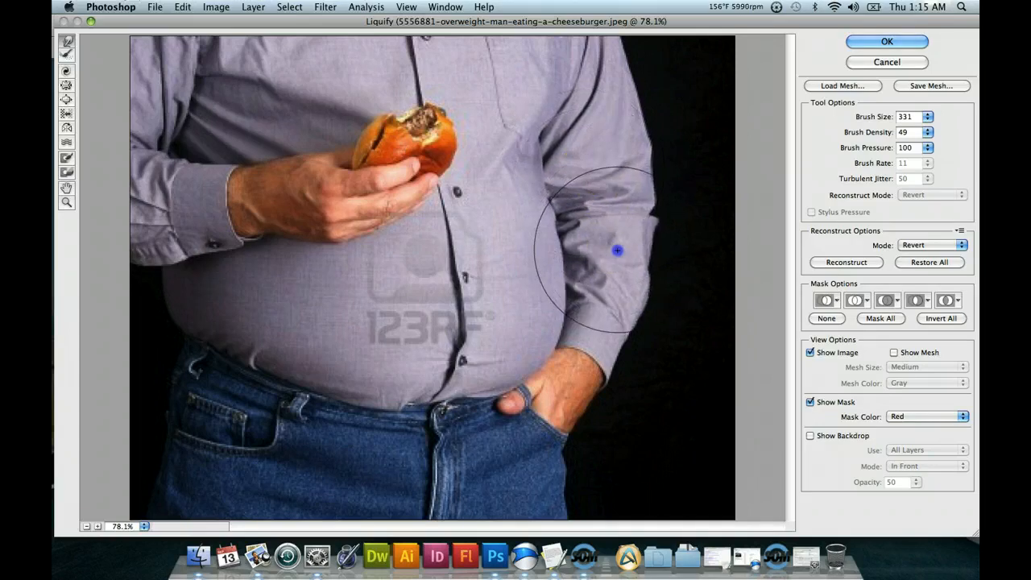
left_click_drag(507, 276, 473, 275)
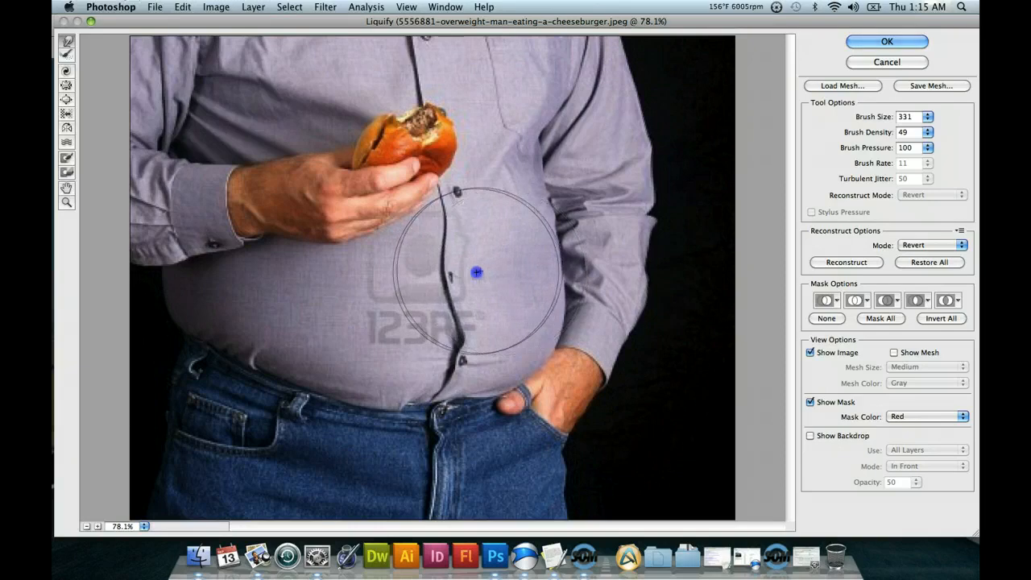
left_click_drag(524, 262, 562, 260)
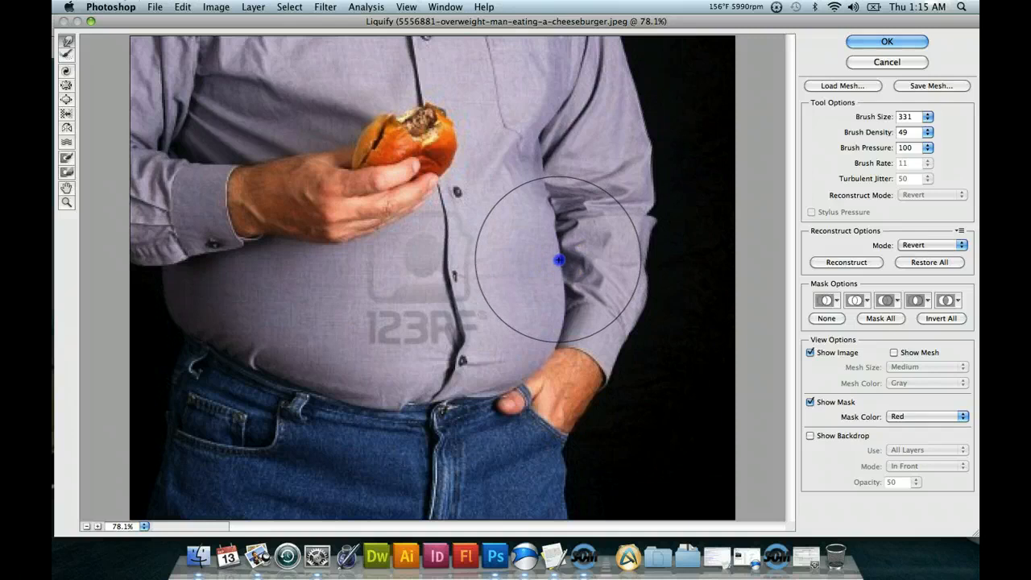
mouse_move(549, 214)
left_mouse_down()
mouse_move(556, 343)
mouse_move(547, 342)
mouse_move(555, 311)
left_mouse_up()
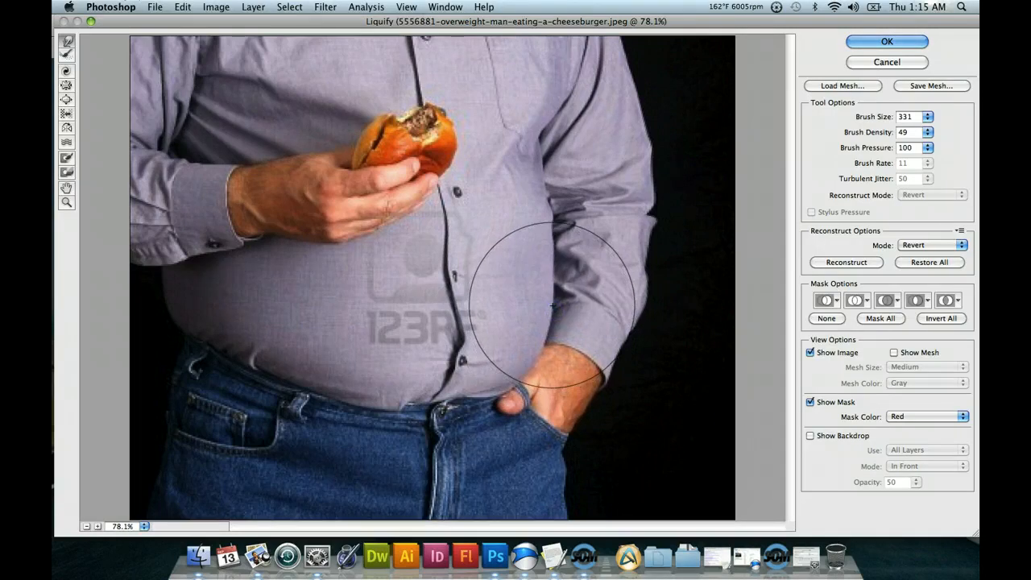
mouse_move(549, 294)
left_mouse_down()
mouse_move(549, 249)
mouse_move(525, 218)
mouse_move(552, 223)
mouse_move(541, 158)
mouse_move(558, 223)
mouse_move(529, 147)
mouse_move(552, 224)
mouse_move(538, 277)
mouse_move(536, 193)
mouse_move(547, 209)
mouse_move(489, 219)
mouse_move(517, 184)
mouse_move(530, 207)
mouse_move(468, 208)
left_mouse_up()
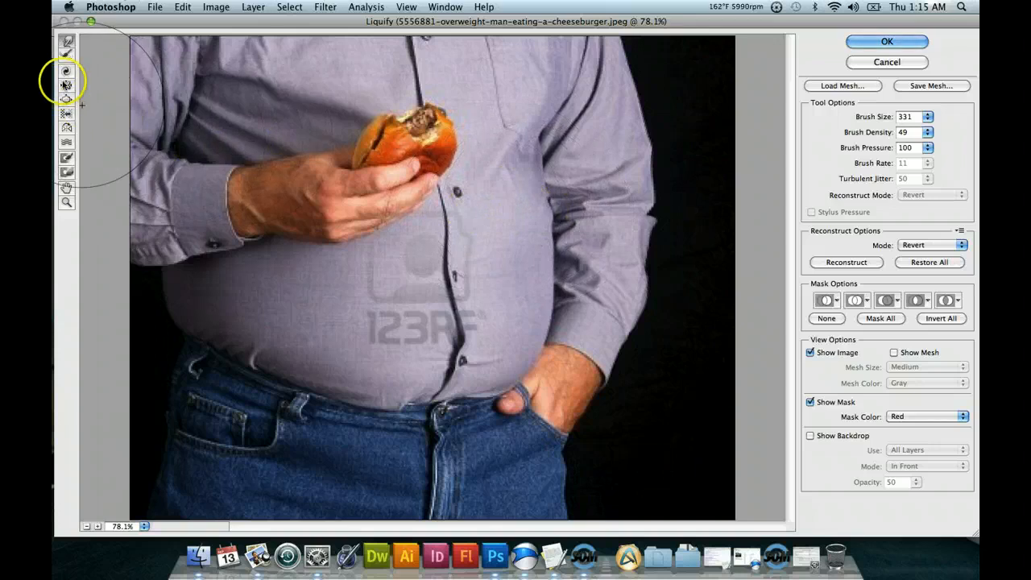
Try warping the belly's edge beside the forearm with brush size 136, and undo the last warp.
left_click(927, 118)
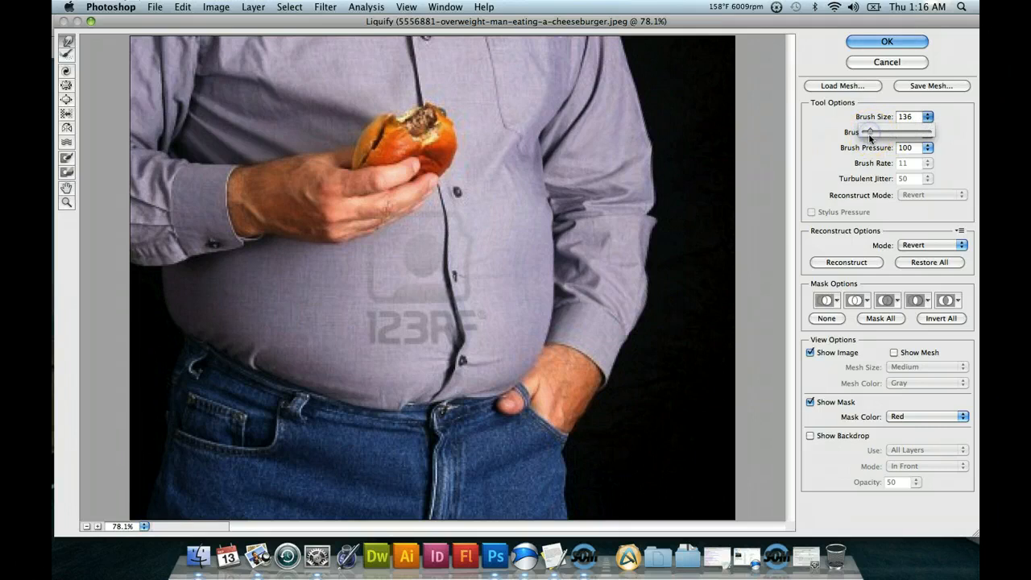
left_click(556, 284)
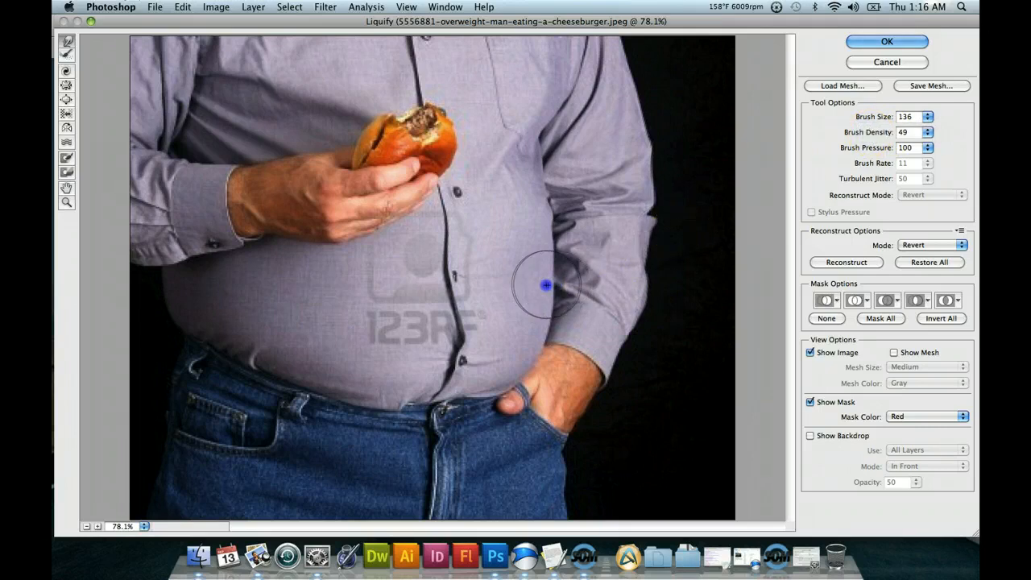
mouse_move(535, 278)
left_mouse_down()
mouse_move(547, 251)
mouse_move(559, 284)
mouse_move(551, 303)
mouse_move(558, 282)
mouse_move(671, 217)
mouse_move(553, 258)
left_mouse_up()
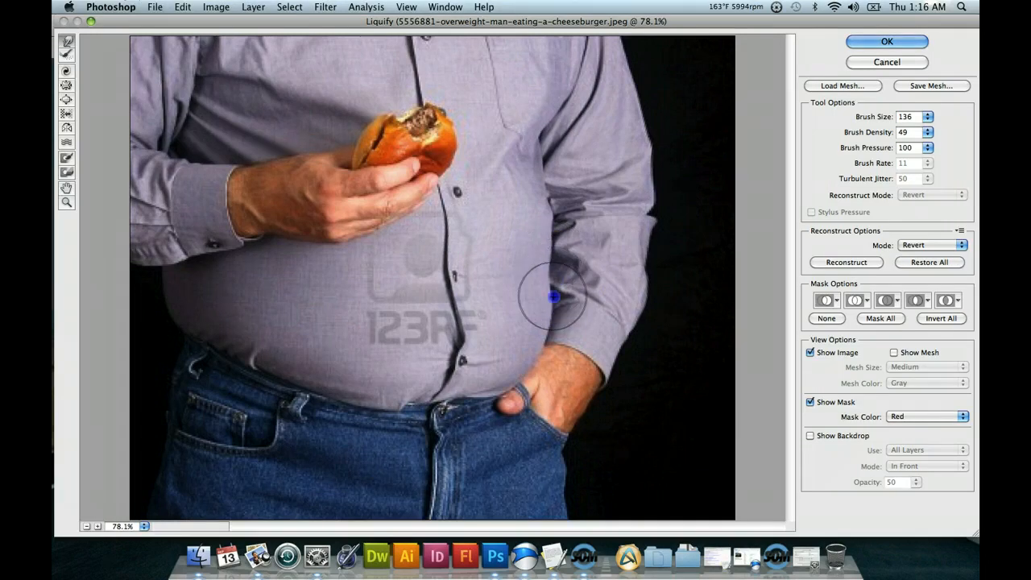
mouse_move(549, 297)
left_mouse_down()
mouse_move(572, 299)
mouse_move(555, 315)
mouse_move(543, 308)
mouse_move(639, 276)
mouse_move(630, 269)
left_mouse_up()
key("alt+super+z")
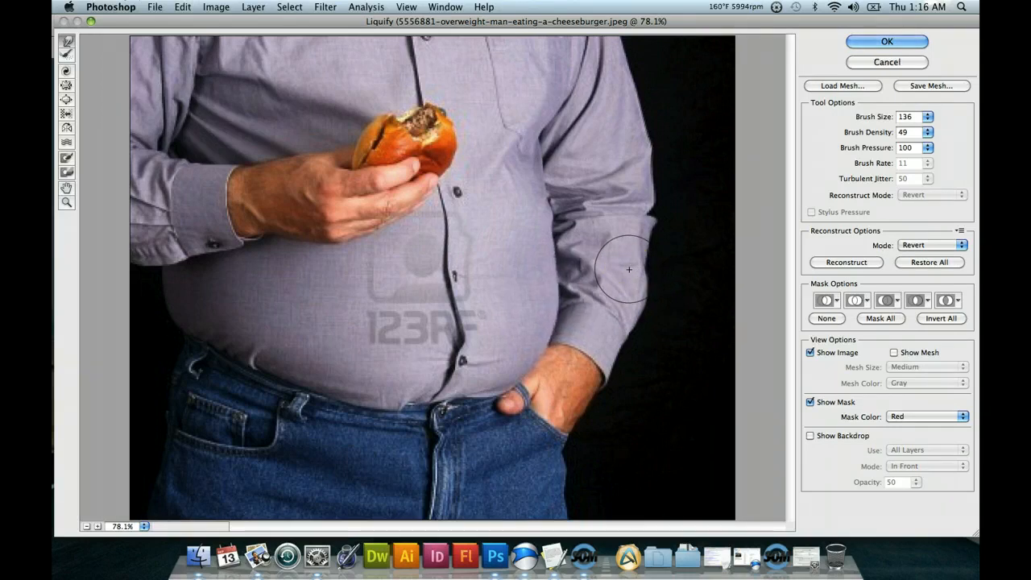
left_click(180, 8)
left_click(193, 22)
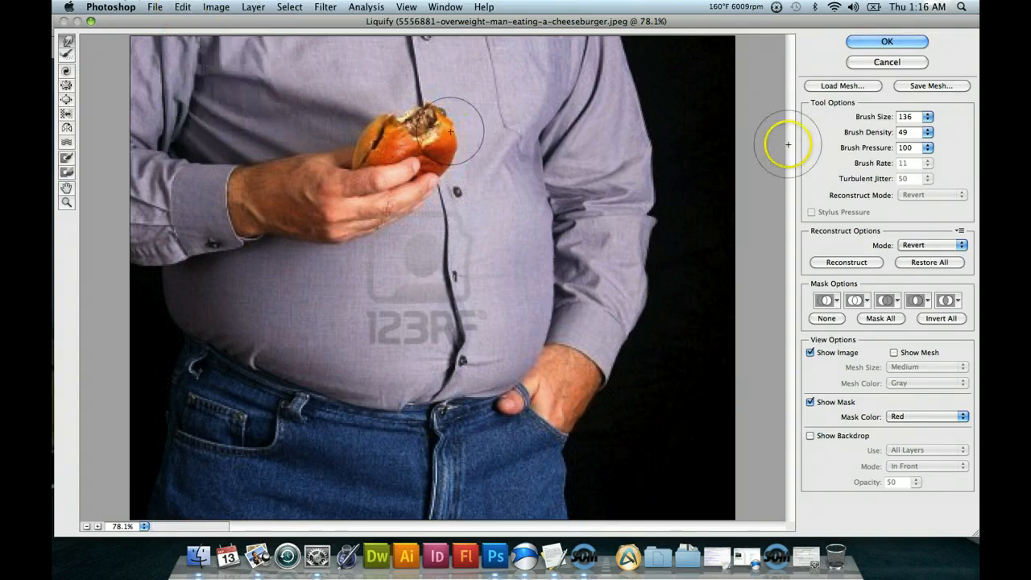
Set the brush size to 376, push both sides of the belly inward and straighten the shirt's button line.
left_click(928, 119)
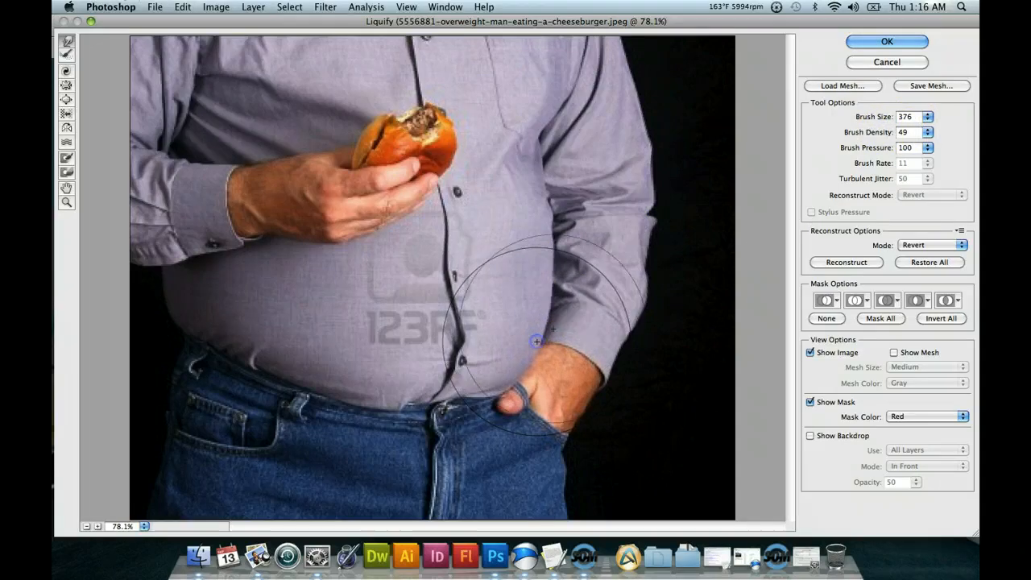
mouse_move(568, 282)
left_mouse_down()
mouse_move(580, 265)
mouse_move(556, 256)
mouse_move(557, 294)
mouse_move(184, 327)
mouse_move(189, 298)
mouse_move(157, 288)
mouse_move(168, 323)
mouse_move(178, 321)
left_mouse_up()
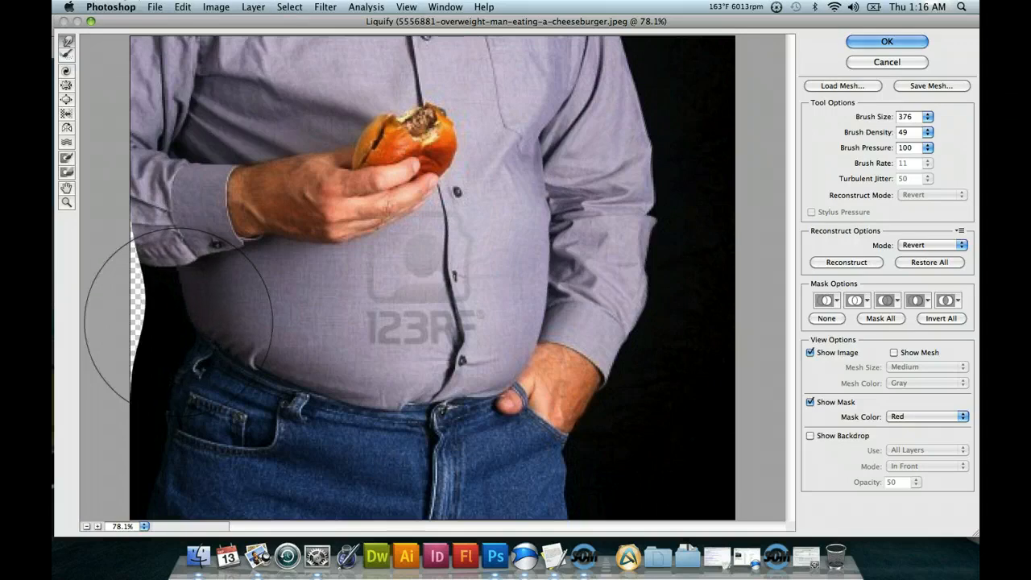
mouse_move(326, 280)
left_mouse_down()
mouse_move(449, 346)
mouse_move(452, 328)
left_mouse_up()
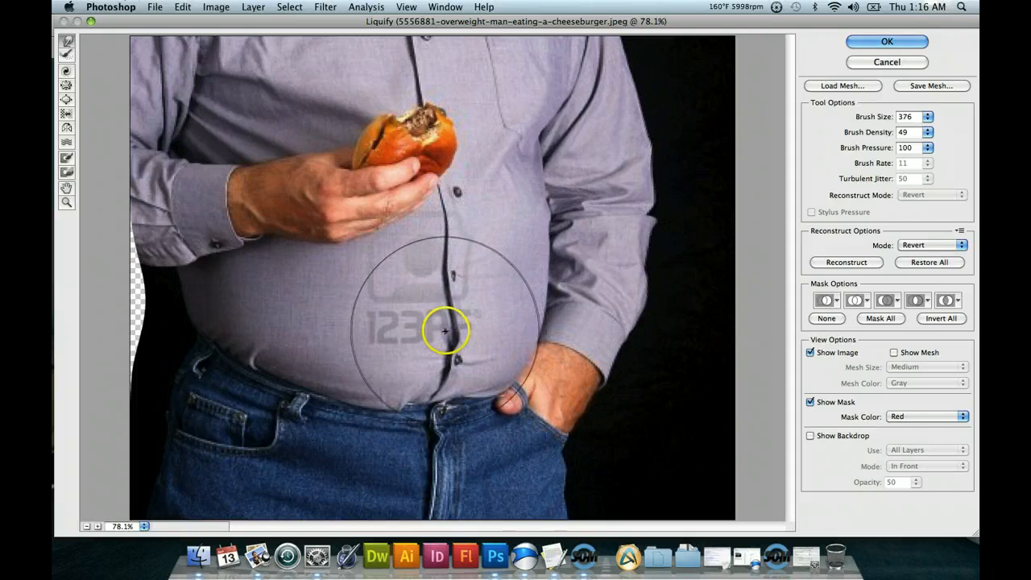
left_click_drag(444, 331, 439, 329)
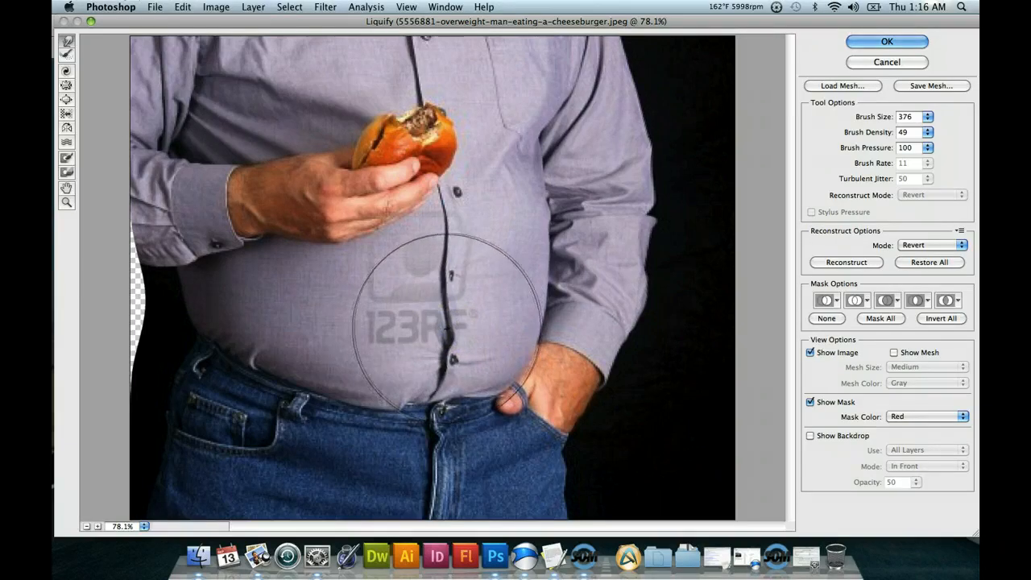
mouse_move(470, 271)
left_mouse_down()
mouse_move(452, 223)
mouse_move(442, 223)
mouse_move(451, 233)
mouse_move(430, 218)
mouse_move(428, 146)
mouse_move(415, 136)
mouse_move(424, 217)
left_mouse_up()
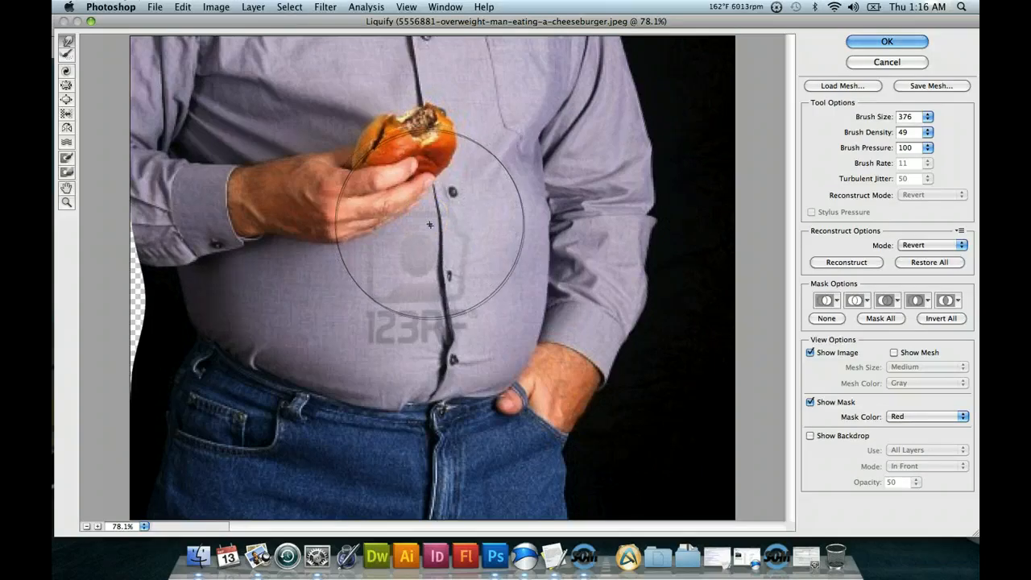
mouse_move(425, 265)
left_mouse_down()
mouse_move(438, 298)
mouse_move(431, 336)
mouse_move(463, 343)
mouse_move(453, 338)
left_mouse_up()
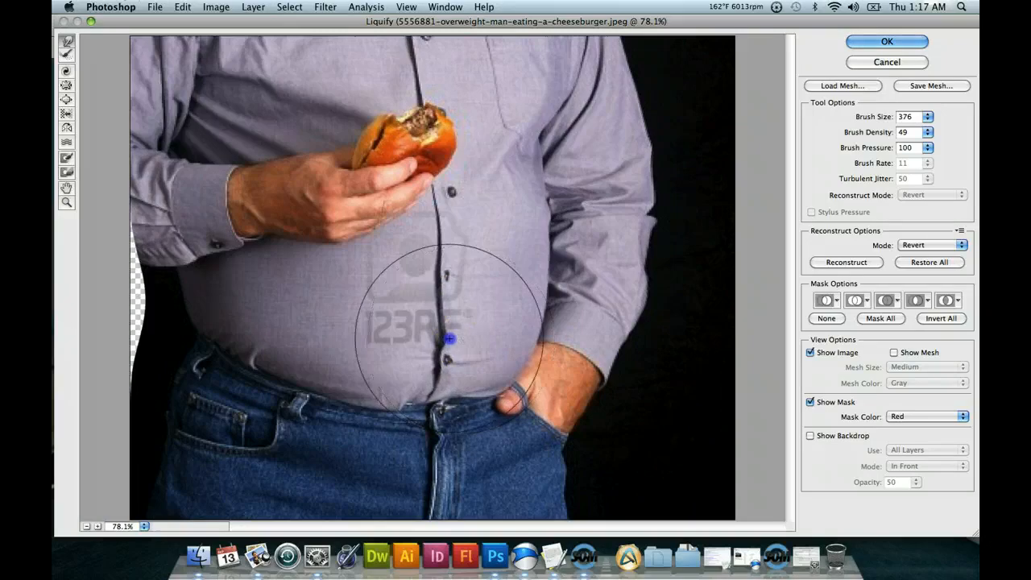
Warp the waistband and pocketed hand inward, and slim the torso sides and sleeves with the 376 brush.
mouse_move(533, 261)
left_mouse_down()
mouse_move(610, 195)
mouse_move(373, 437)
mouse_move(382, 405)
left_mouse_up()
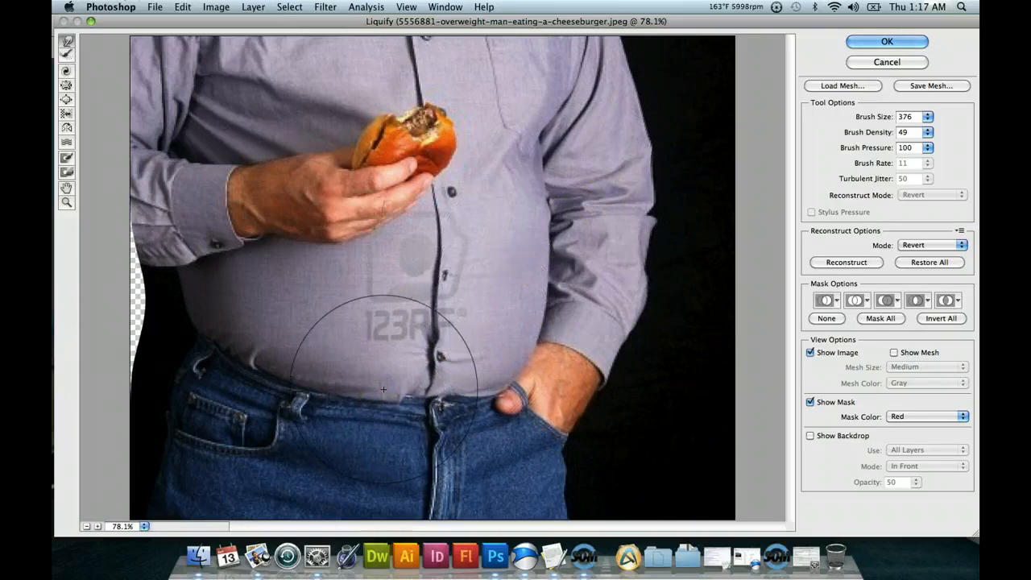
mouse_move(590, 331)
left_mouse_down()
mouse_move(568, 368)
mouse_move(470, 396)
mouse_move(483, 382)
mouse_move(473, 379)
left_mouse_up()
mouse_move(515, 327)
left_mouse_down()
mouse_move(516, 301)
mouse_move(526, 304)
left_mouse_up()
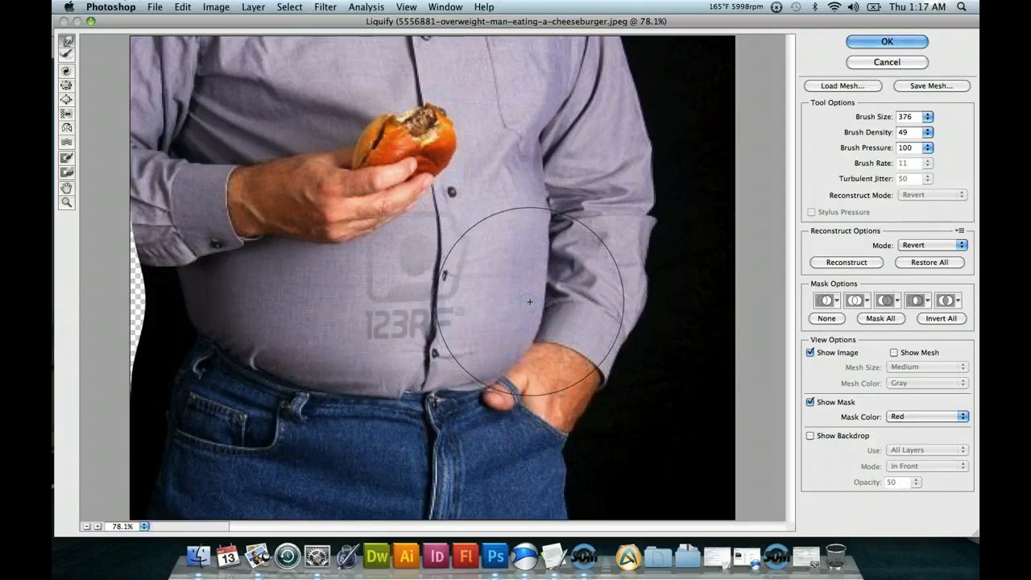
mouse_move(541, 247)
left_mouse_down()
mouse_move(547, 210)
mouse_move(527, 212)
mouse_move(539, 217)
mouse_move(551, 190)
mouse_move(521, 102)
mouse_move(542, 107)
left_mouse_up()
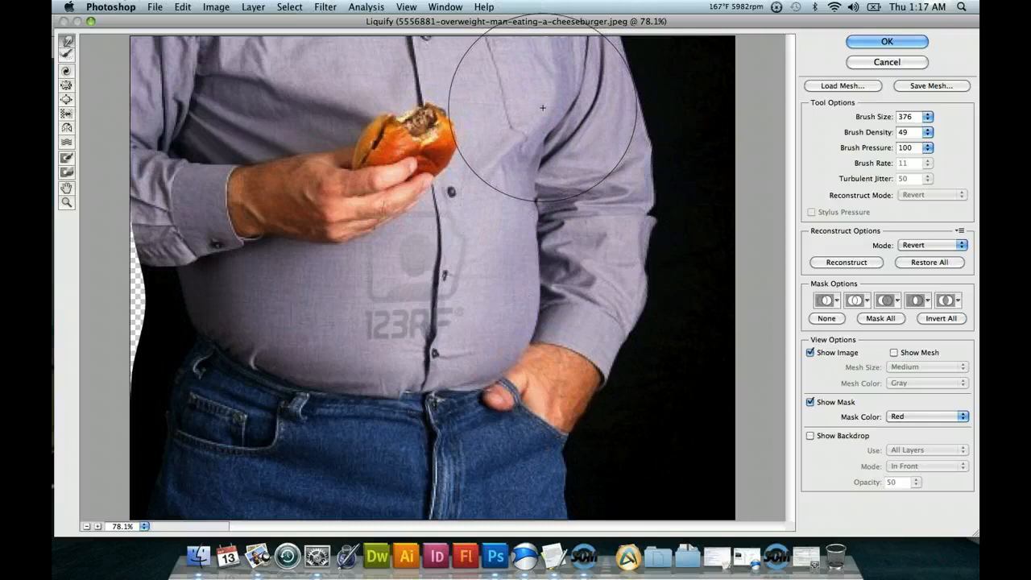
mouse_move(482, 165)
left_mouse_down()
mouse_move(630, 188)
mouse_move(653, 179)
mouse_move(654, 168)
mouse_move(661, 249)
mouse_move(640, 305)
mouse_move(649, 224)
mouse_move(570, 203)
mouse_move(382, 201)
mouse_move(441, 200)
mouse_move(504, 160)
mouse_move(575, 90)
mouse_move(493, 119)
mouse_move(354, 244)
mouse_move(171, 281)
mouse_move(169, 260)
mouse_move(186, 254)
mouse_move(189, 282)
left_mouse_up()
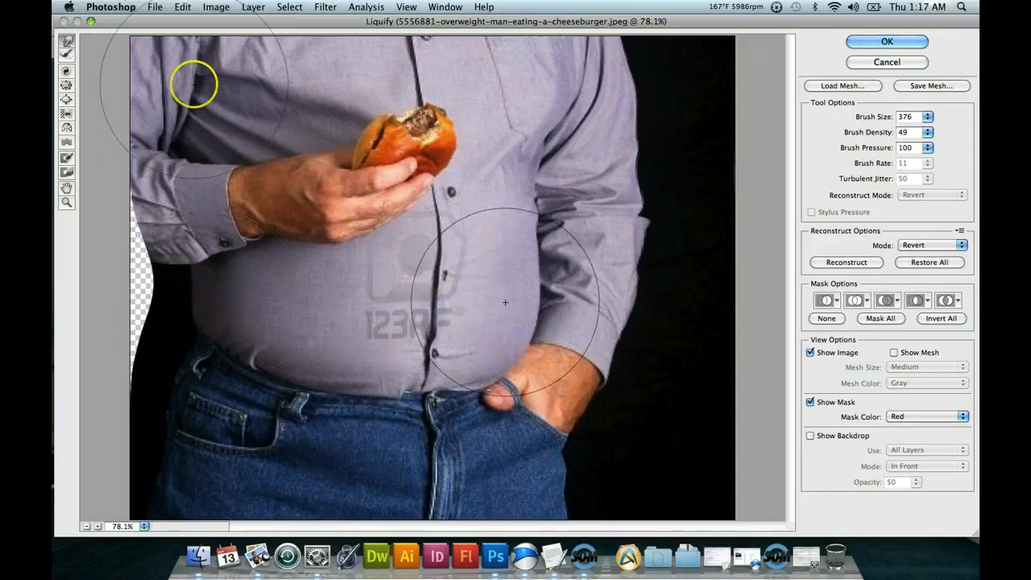
Refine the torso's edge beside the pocketed arm with brush size 211, and smooth it further with size 106.
left_click(928, 119)
mouse_move(619, 321)
left_mouse_down()
mouse_move(534, 306)
mouse_move(516, 317)
mouse_move(540, 291)
mouse_move(526, 278)
left_mouse_up()
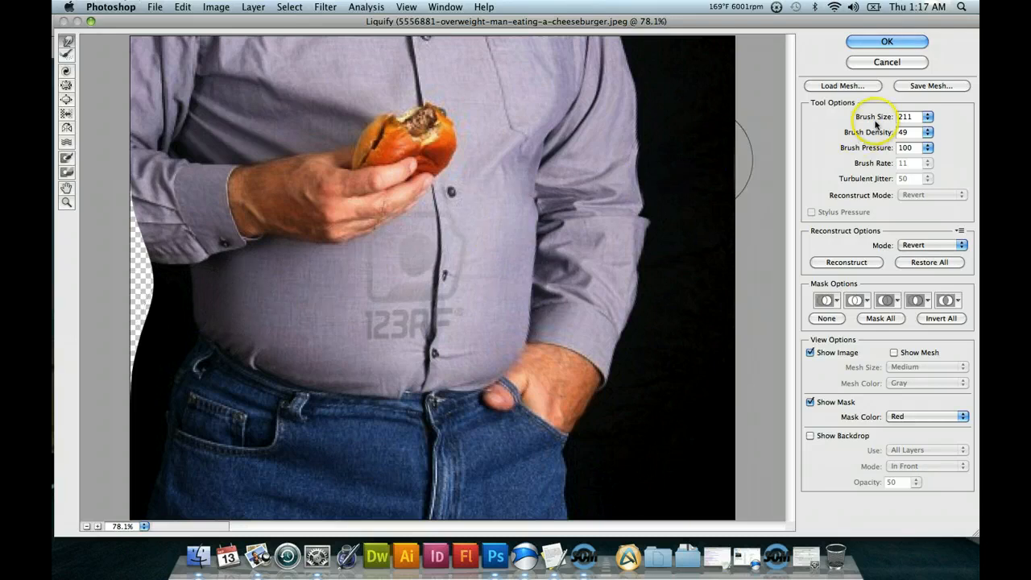
left_click_drag(928, 131, 881, 138)
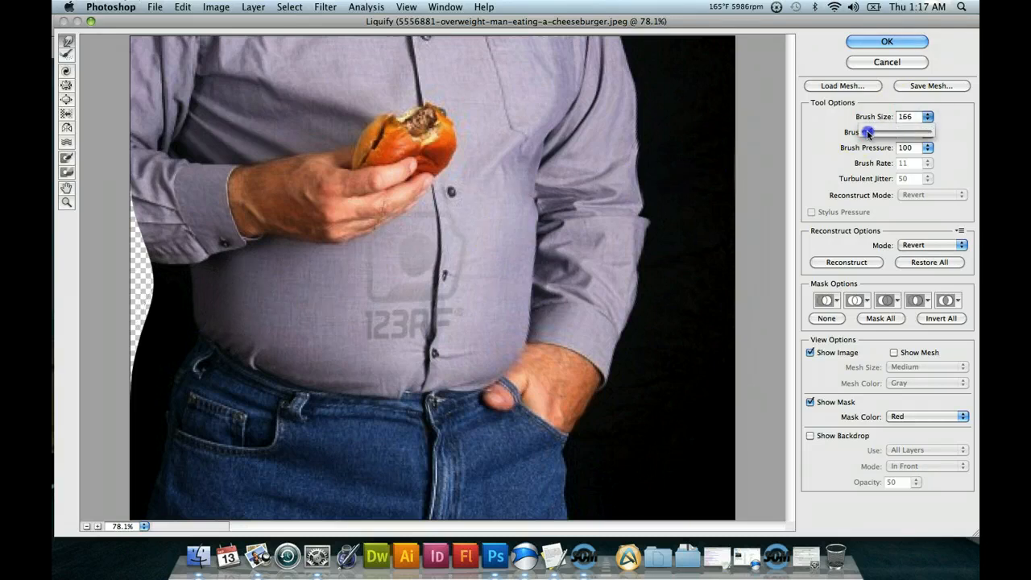
left_click(186, 317)
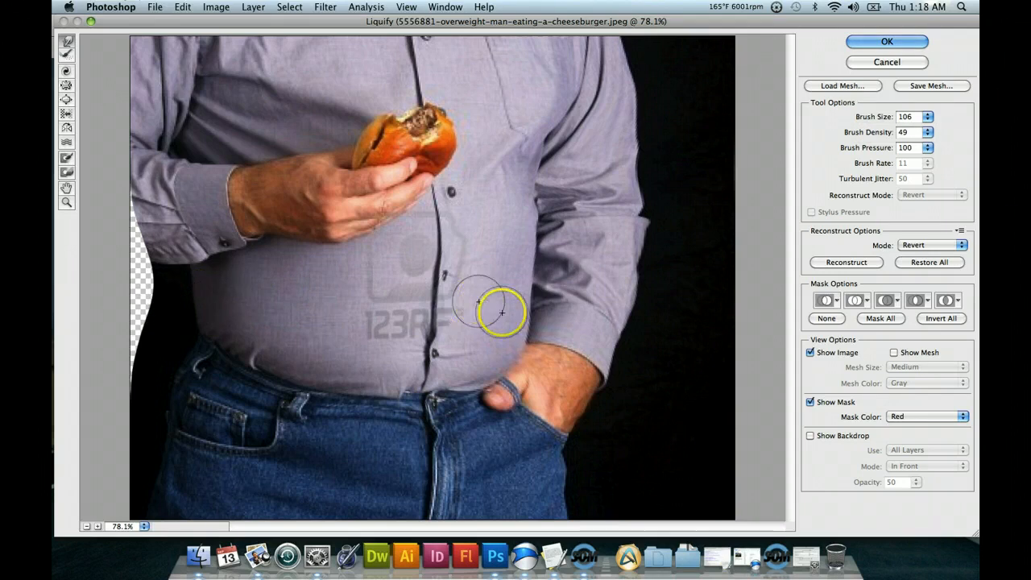
left_click(528, 333)
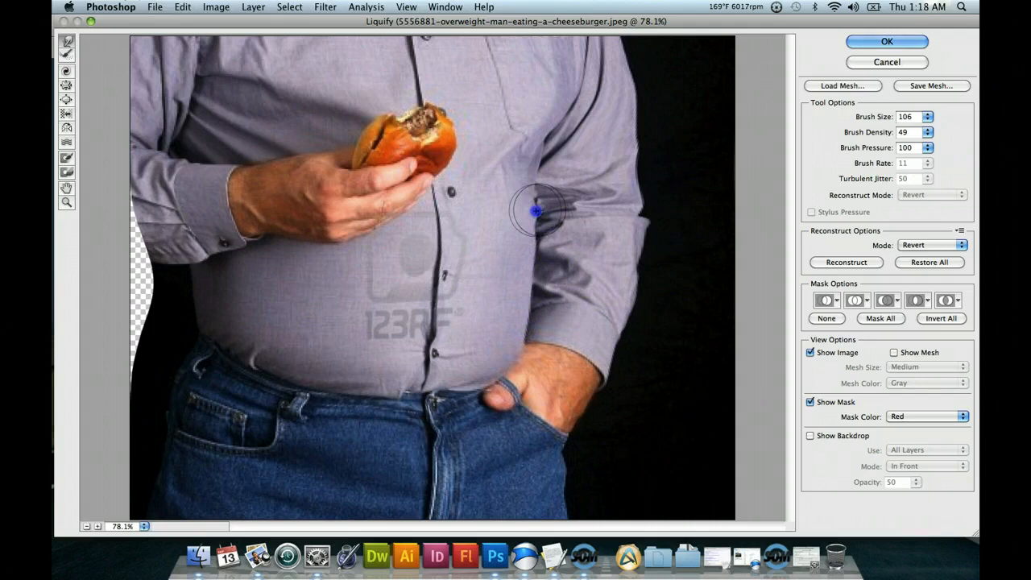
mouse_move(536, 212)
left_mouse_down()
mouse_move(583, 231)
mouse_move(514, 235)
mouse_move(550, 237)
mouse_move(539, 307)
left_mouse_up()
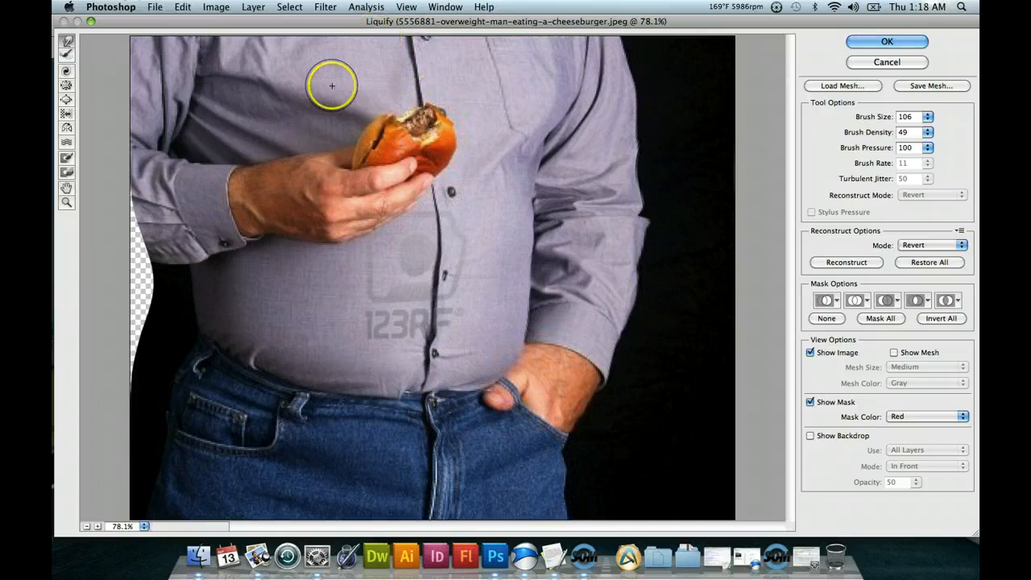
Push the jeans' outer hip beneath the burger-holding arm inward with brush sizes 106 and 256, and apply the Liquify edits.
left_click_drag(154, 423, 159, 431)
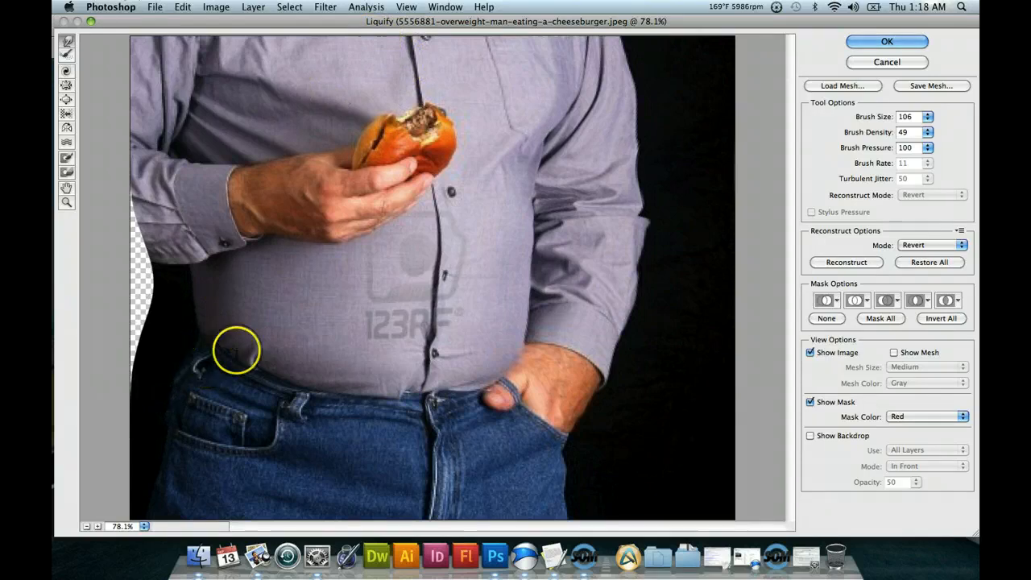
left_click(930, 119)
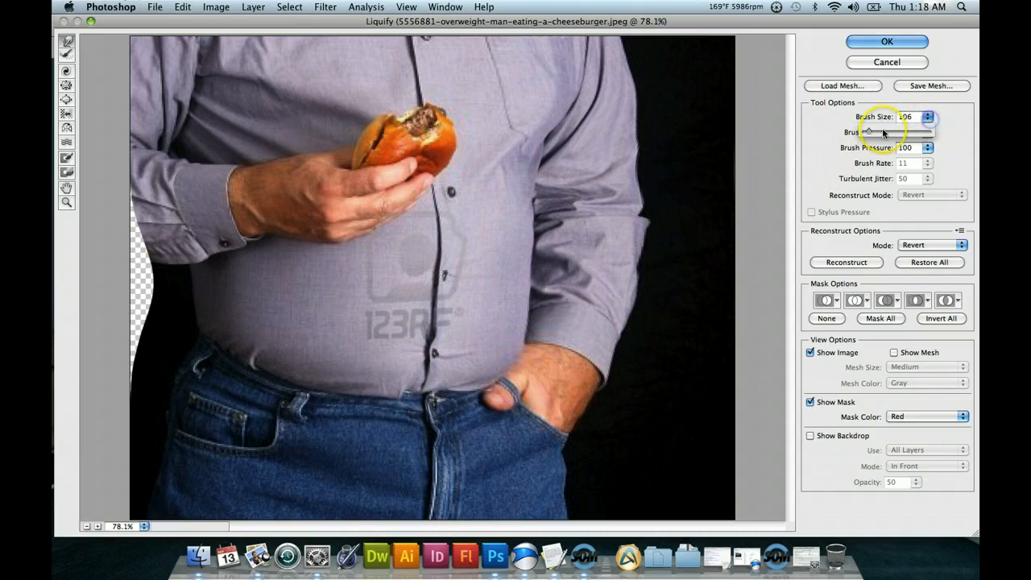
left_click_drag(867, 131, 876, 131)
mouse_move(162, 415)
left_mouse_down()
mouse_move(170, 420)
mouse_move(172, 379)
mouse_move(145, 468)
mouse_move(157, 474)
left_mouse_up()
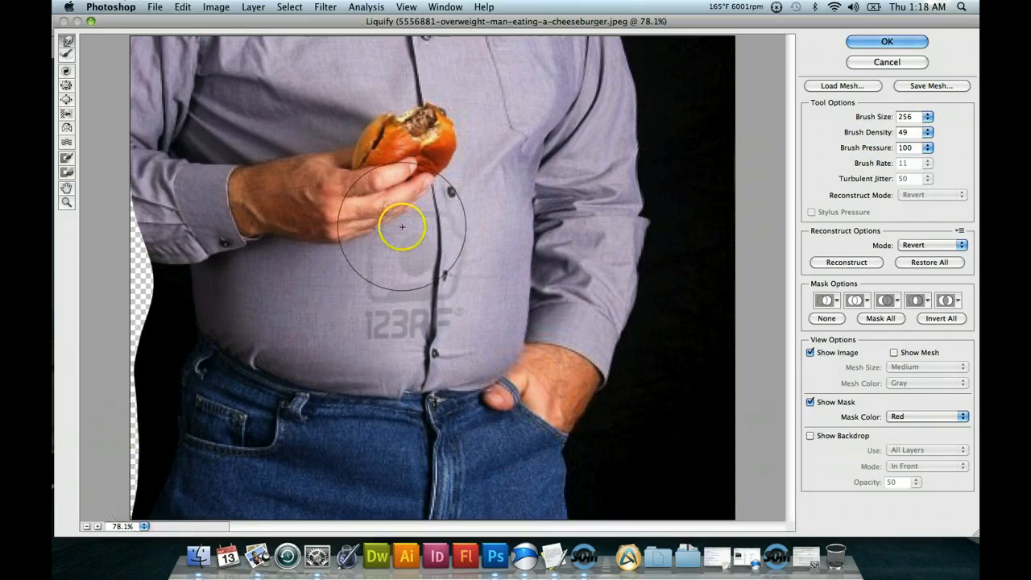
left_click(861, 45)
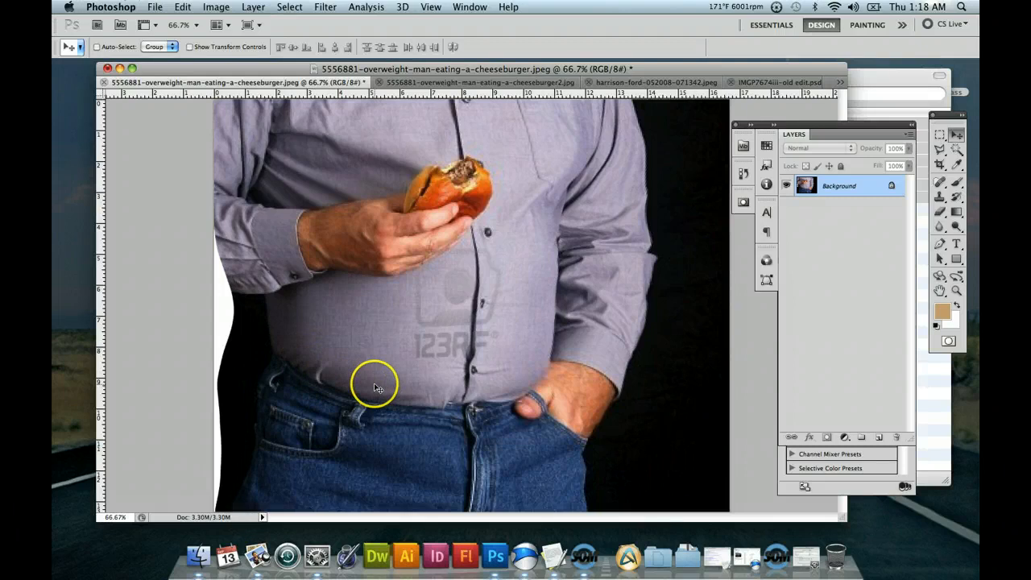
Compare the slimmed cheeseburger photo with the earlier version, 5556881-overweight-man-eating-a-cheeseburger2.jpg, by alternating between the two documents.
left_click(413, 85)
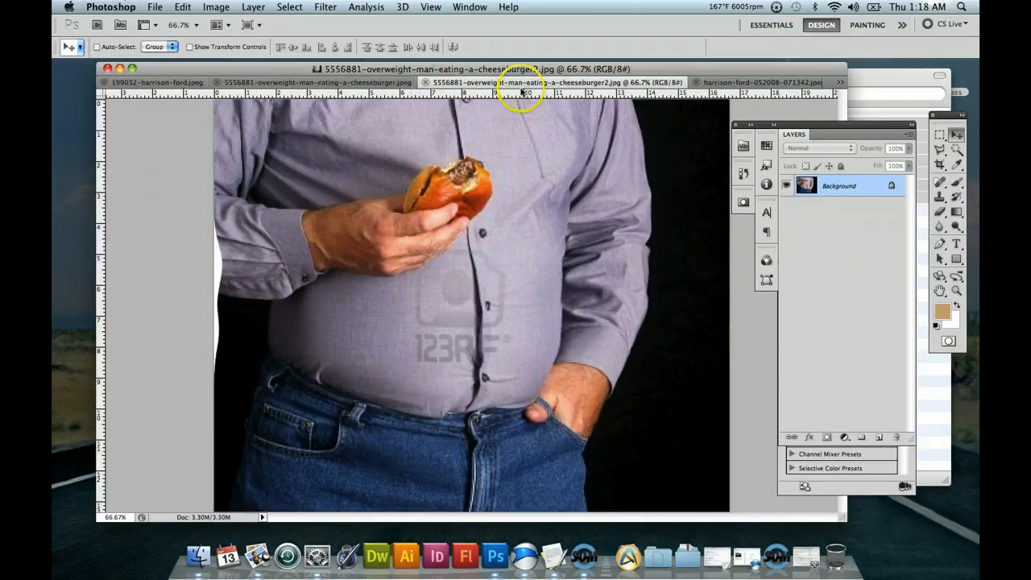
left_click(387, 83)
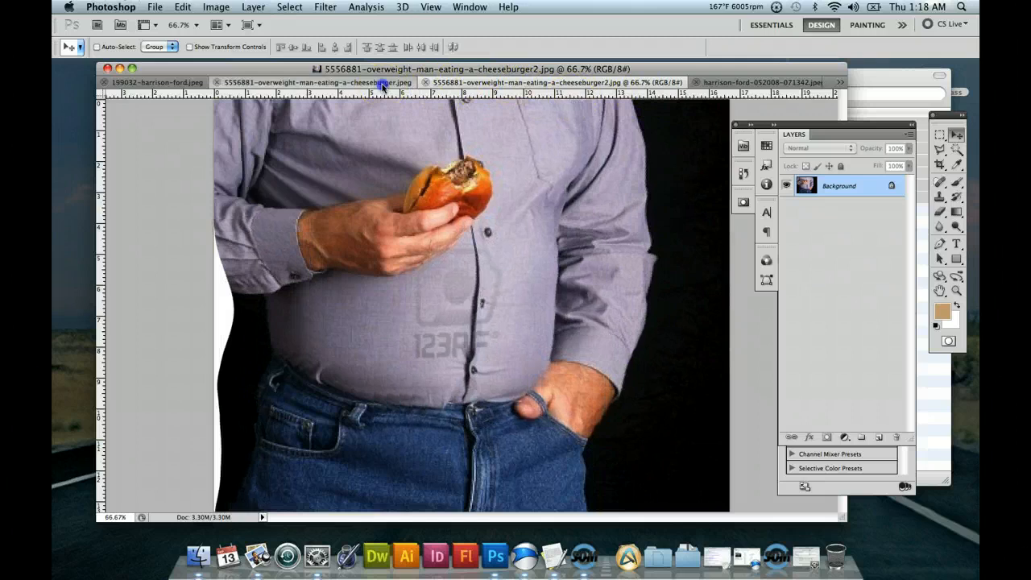
left_click(503, 83)
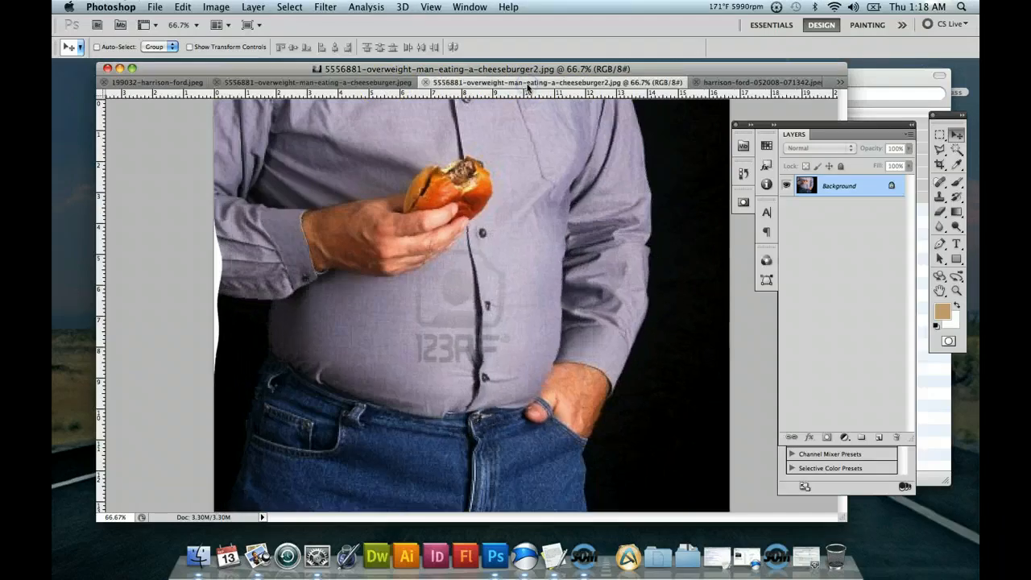
left_click(400, 87)
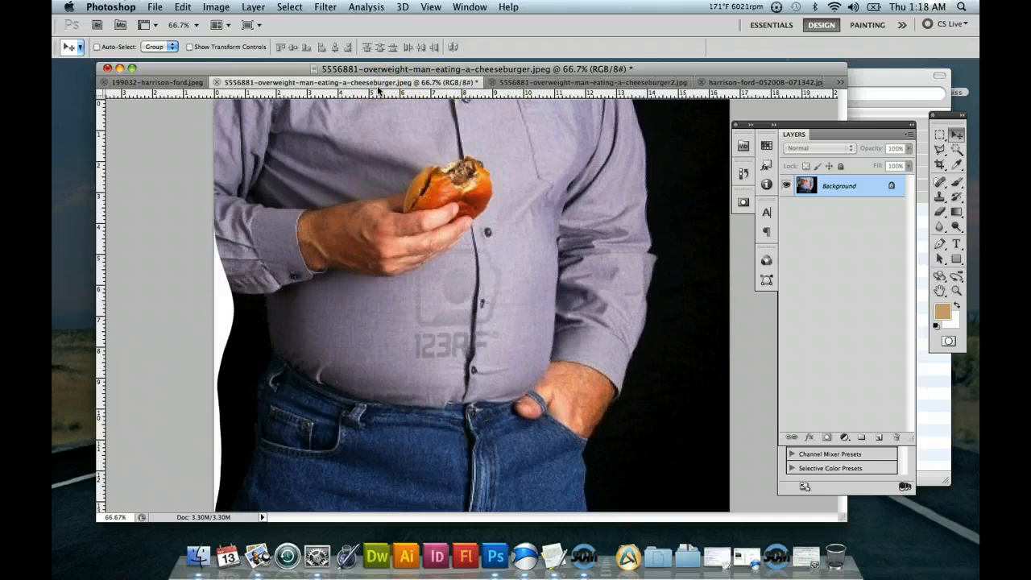
left_click(531, 83)
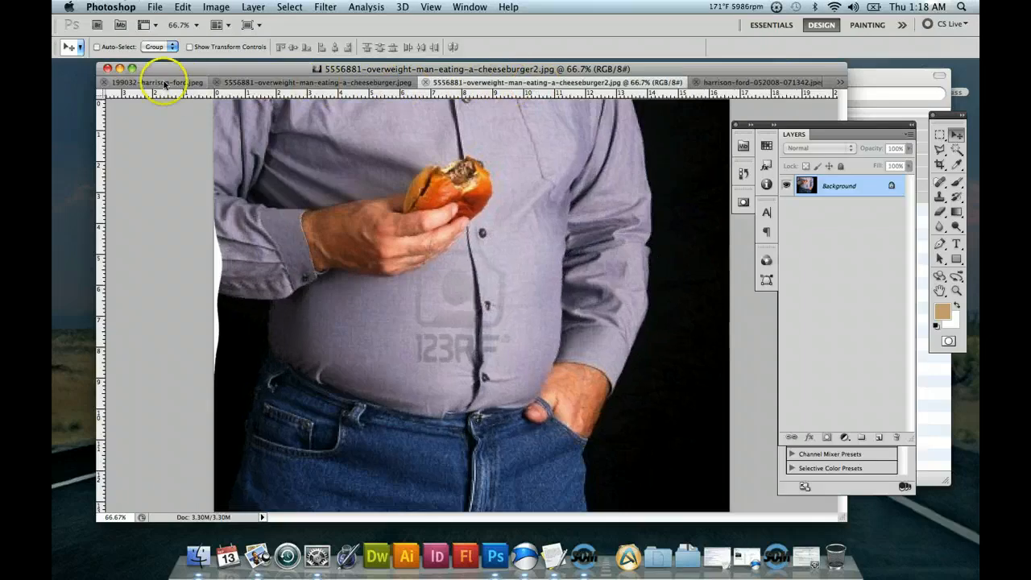
left_click(205, 83)
left_click(302, 83)
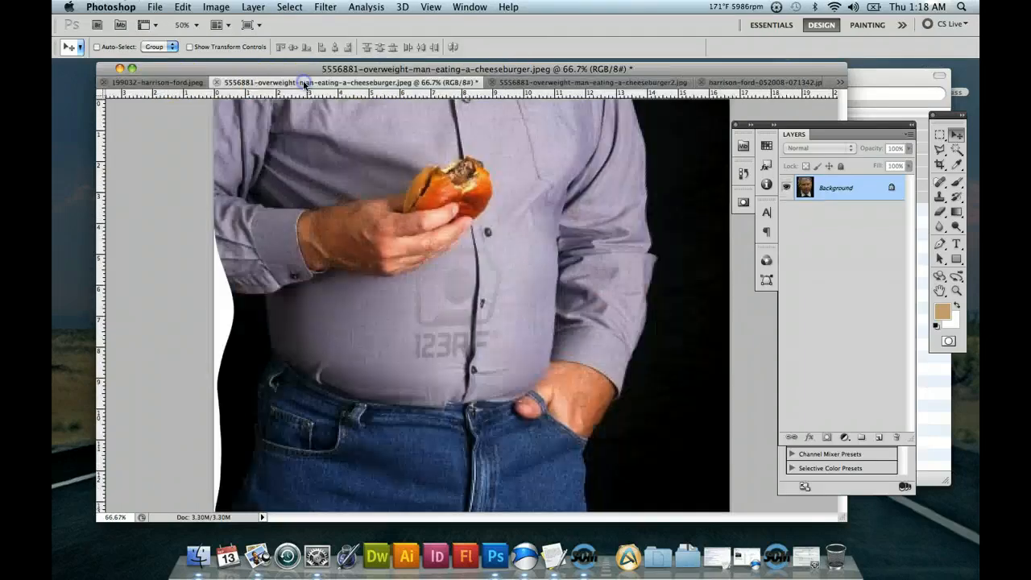
Save the slimmed photo as 5556881-overweight-man-eating-a-cheeseburger3.jpg in JPEG format at maximum quality 12.
left_click(156, 7)
left_click(370, 219)
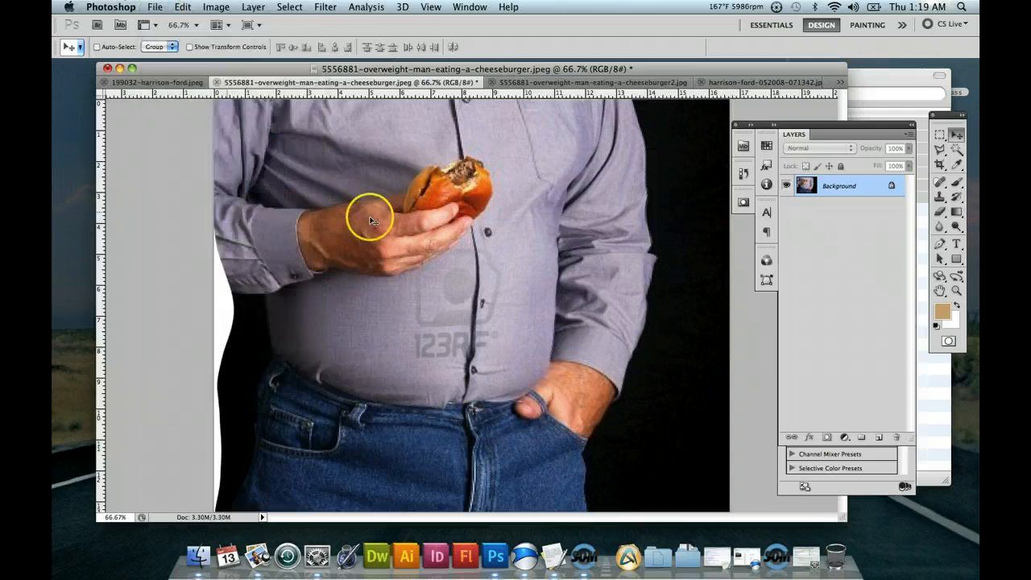
left_click(575, 77)
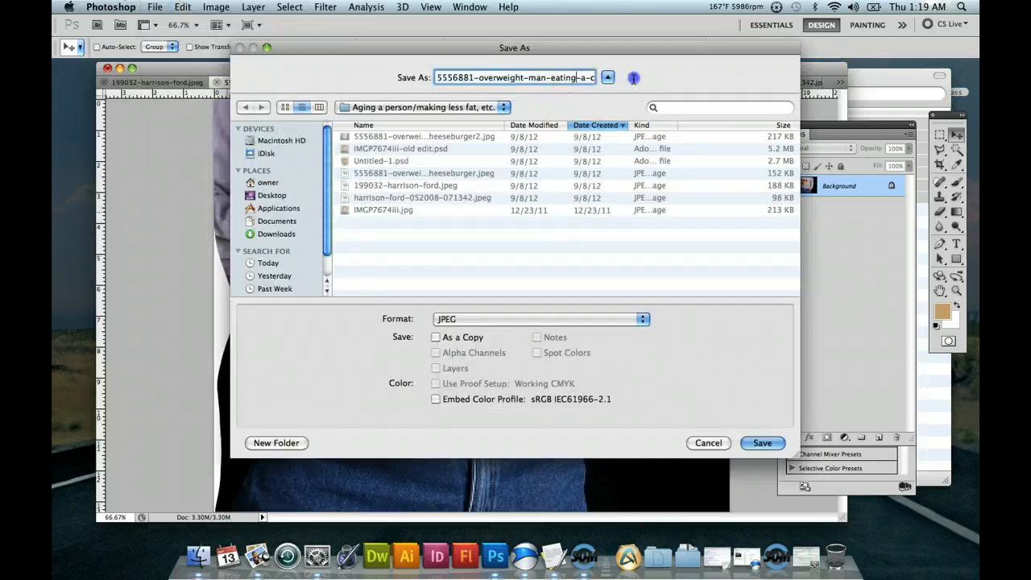
left_click_drag(634, 78, 668, 78)
left_click(577, 77)
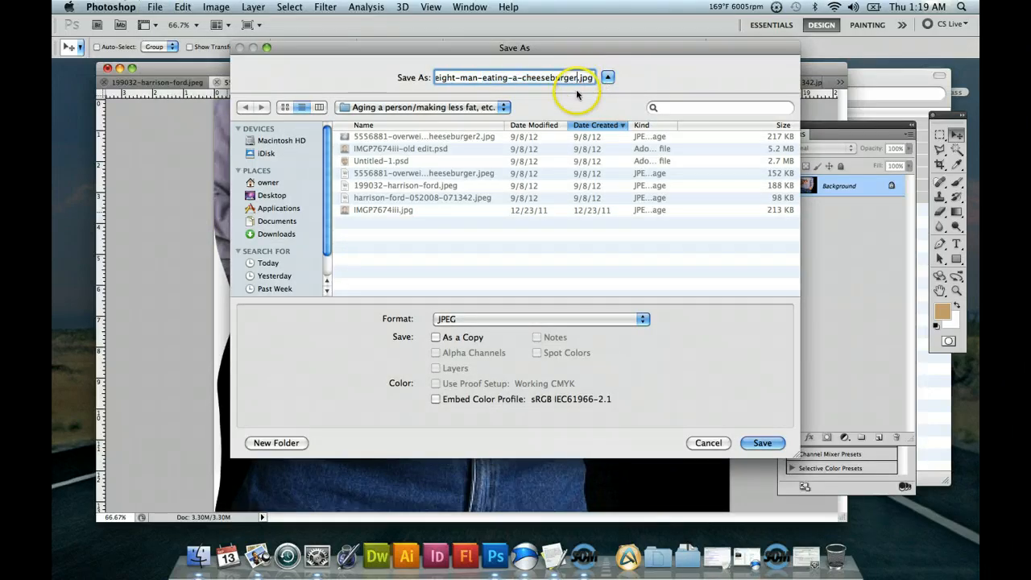
type("3")
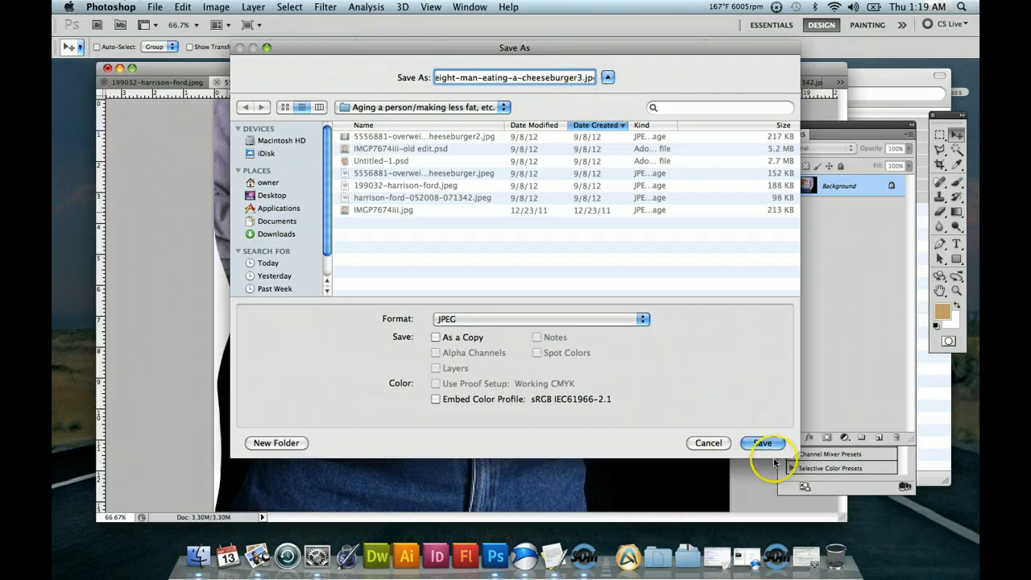
left_click(761, 442)
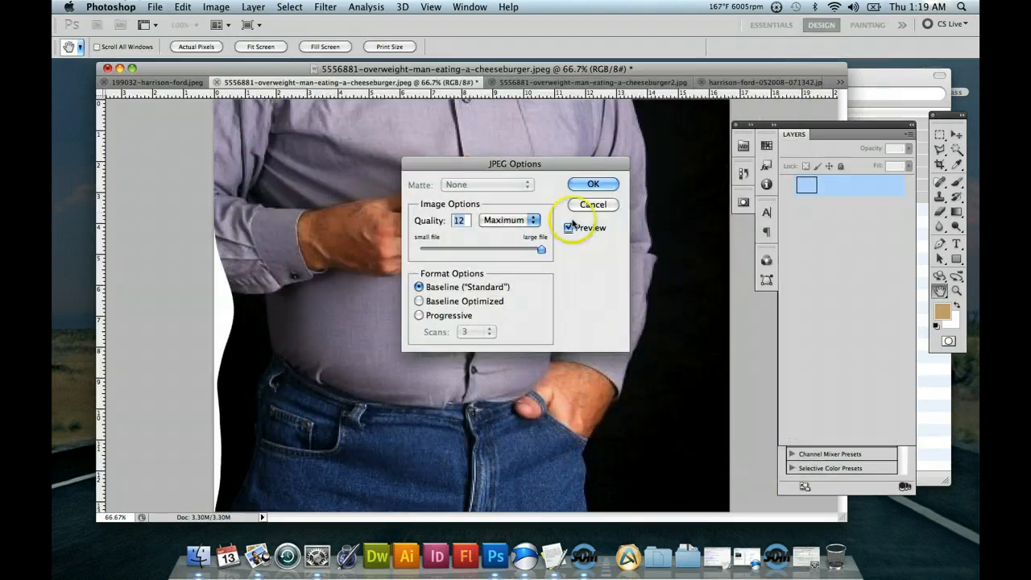
left_click(593, 185)
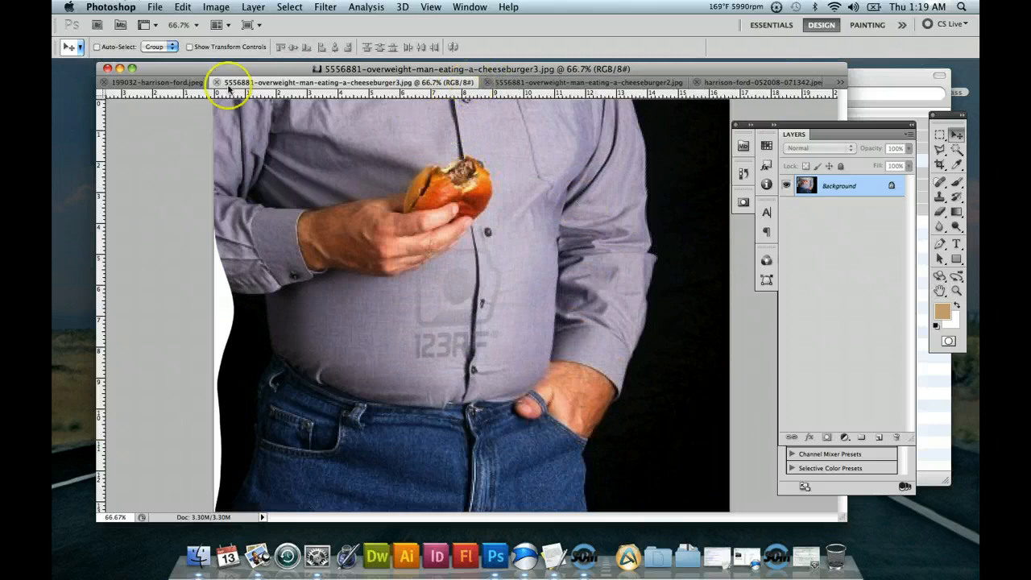
Compare the portrait IMGP7674iii.jpg with its aged version, IMGP7674iii-old edit.psd, and return to the unedited portrait.
left_click_drag(524, 69, 418, 72)
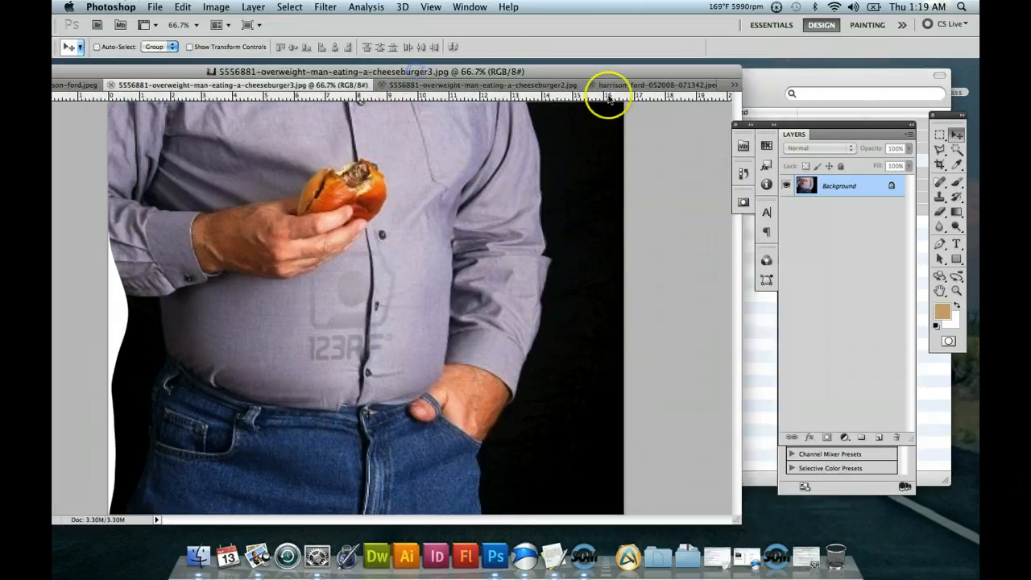
left_click(735, 86)
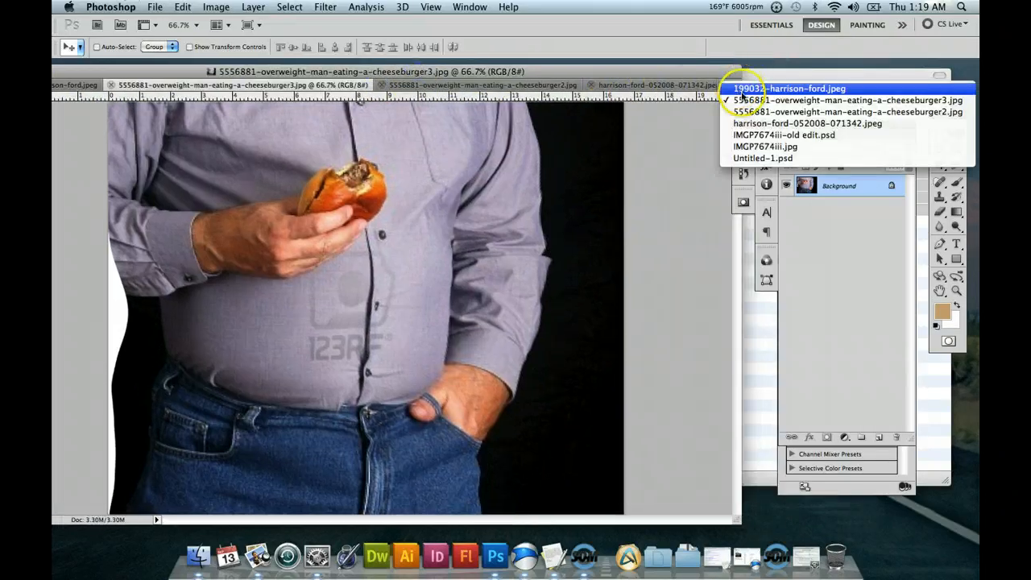
left_click(760, 147)
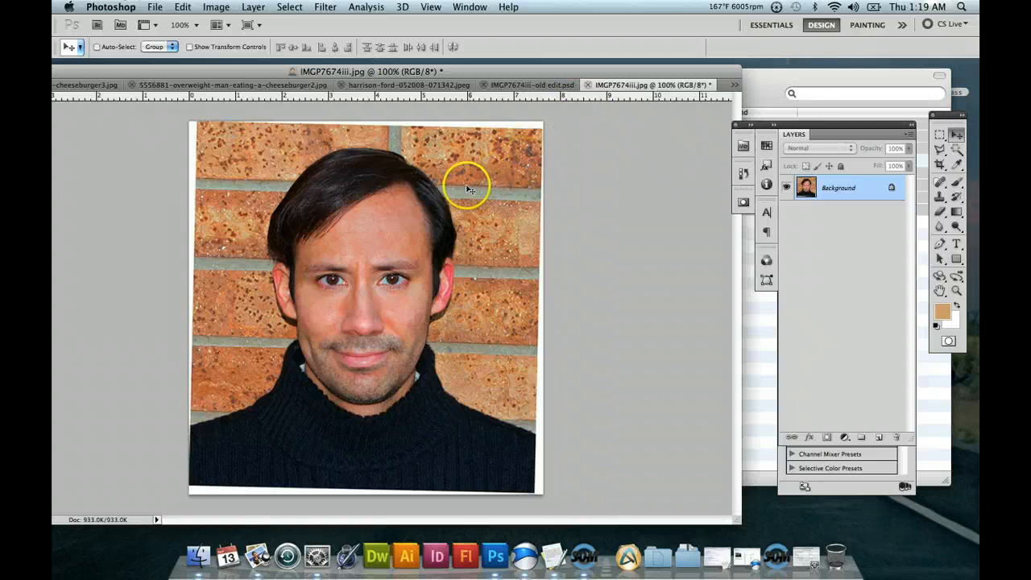
left_click_drag(635, 71, 648, 70)
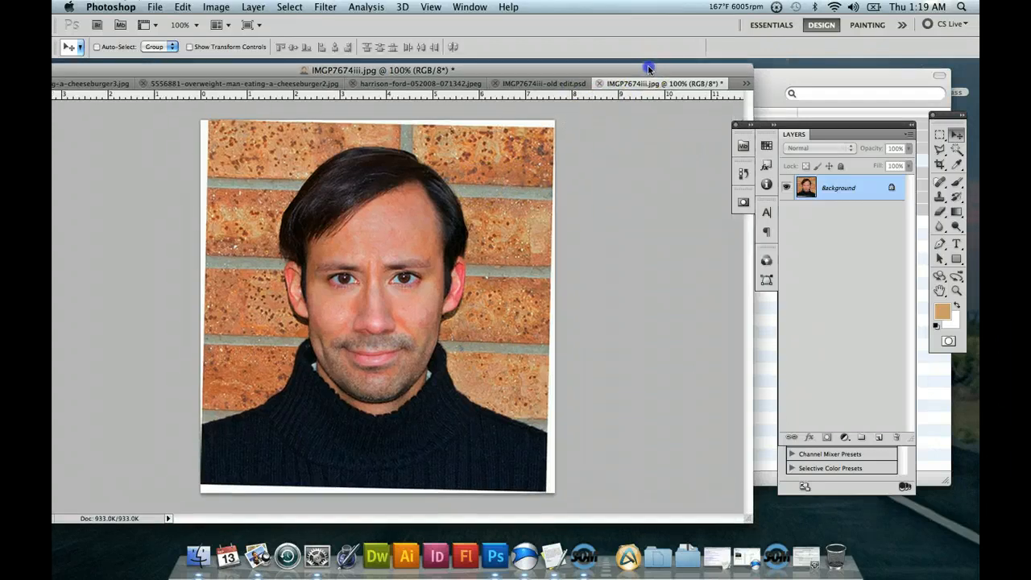
left_click(532, 84)
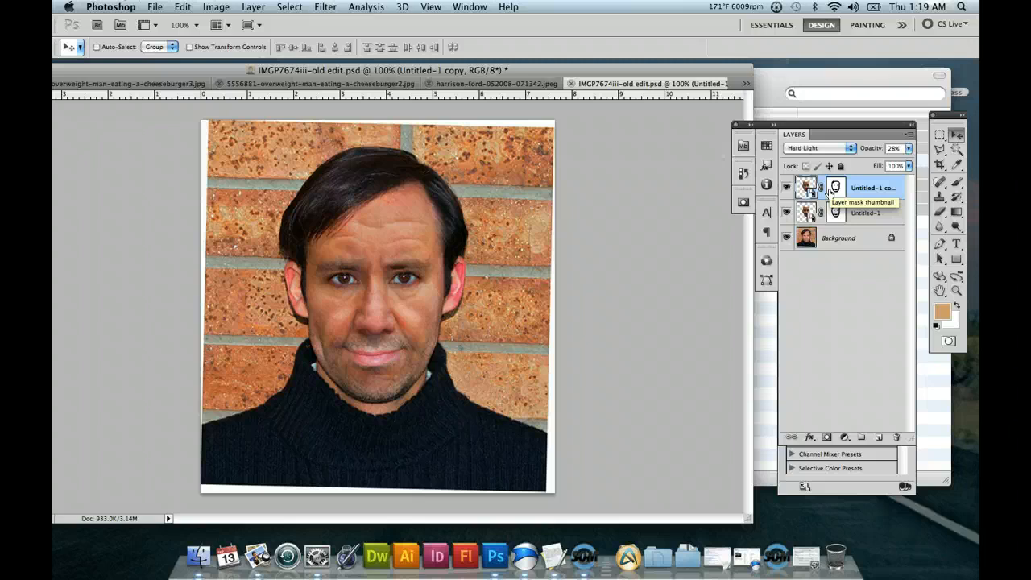
left_click(746, 84)
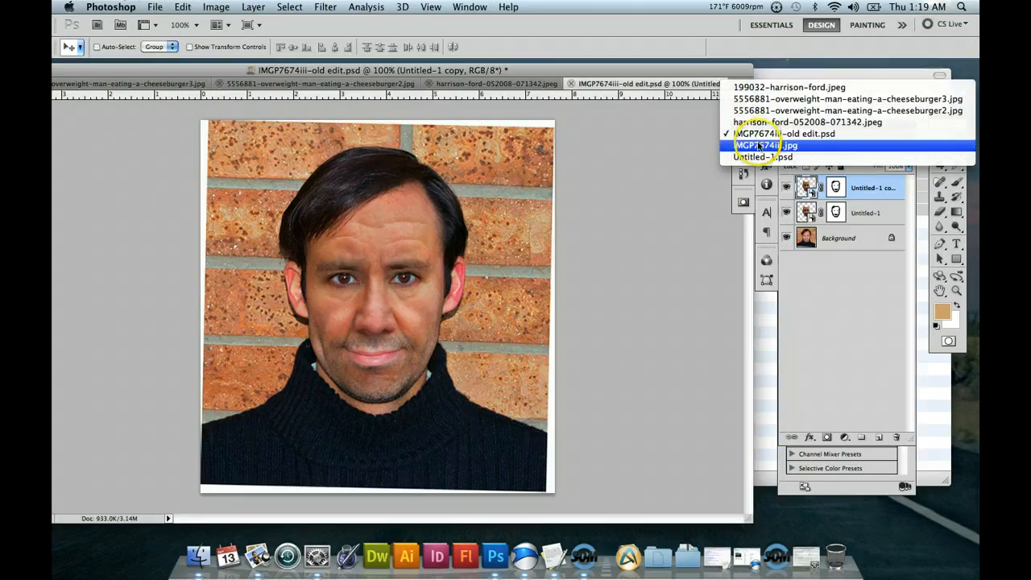
left_click(758, 145)
left_click(609, 154)
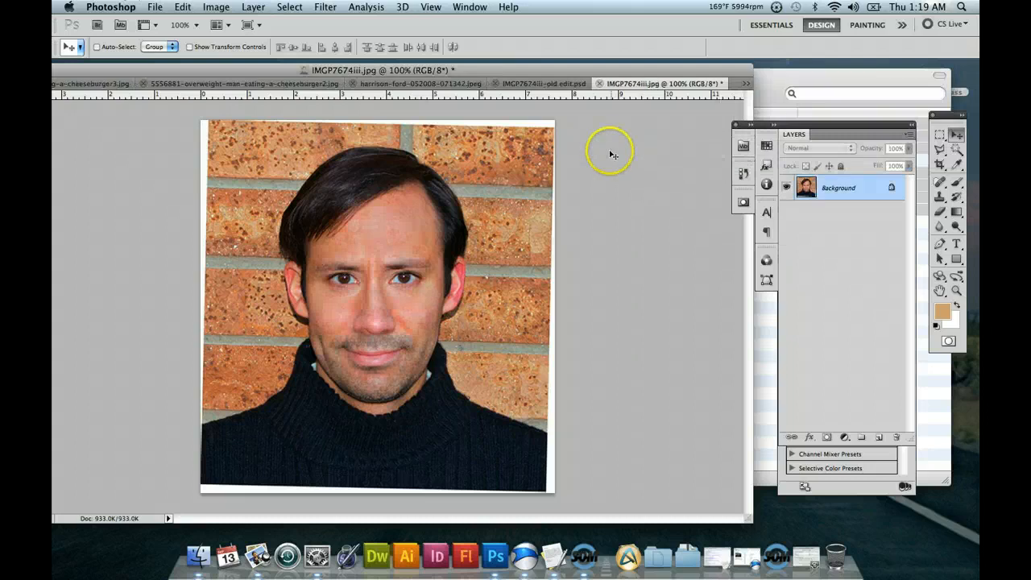
Review the open source photos and close 199032-harrison-ford.jpeg.
left_click(374, 87)
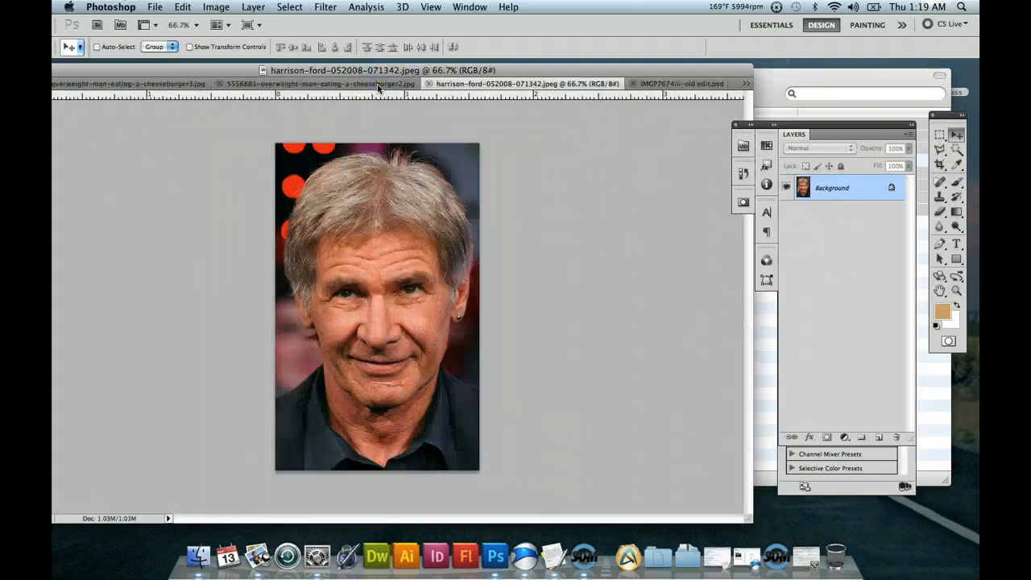
left_click(260, 88)
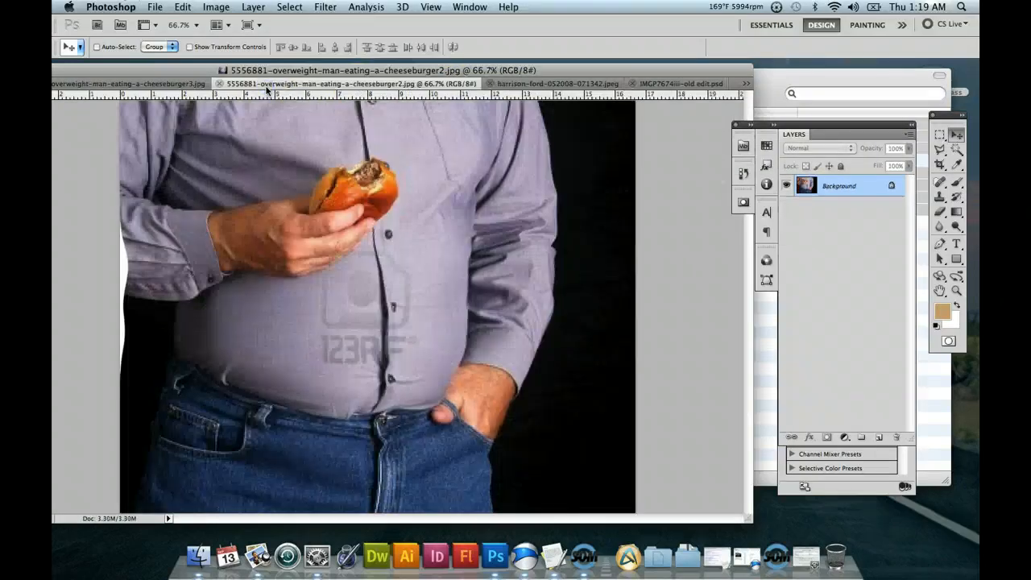
left_click(131, 88)
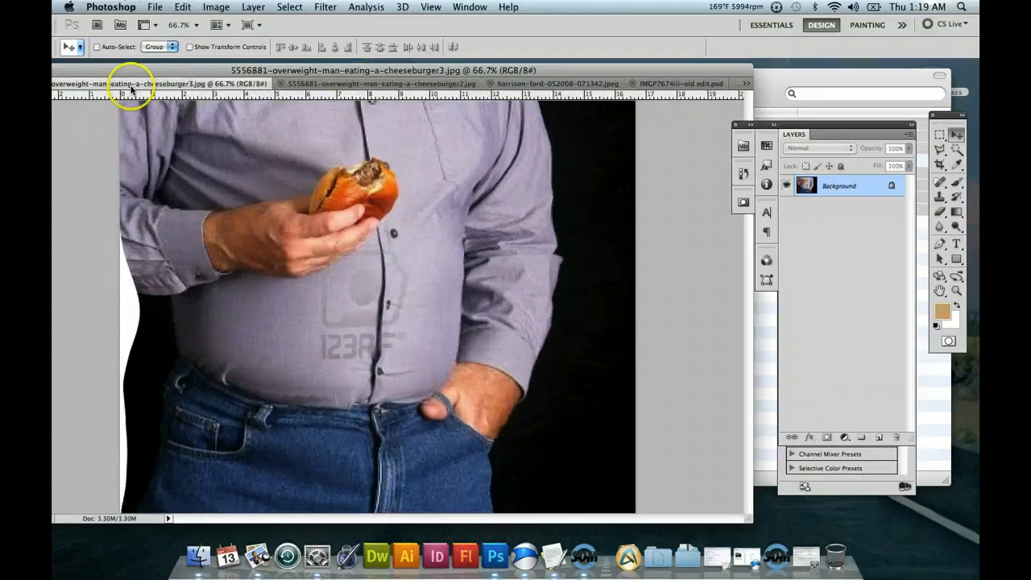
left_click(746, 86)
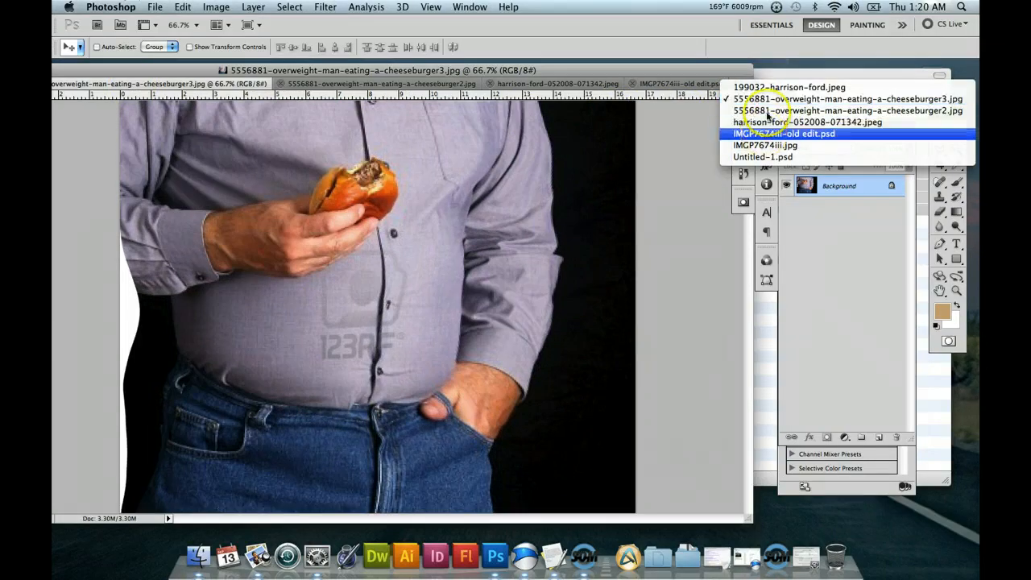
left_click(773, 87)
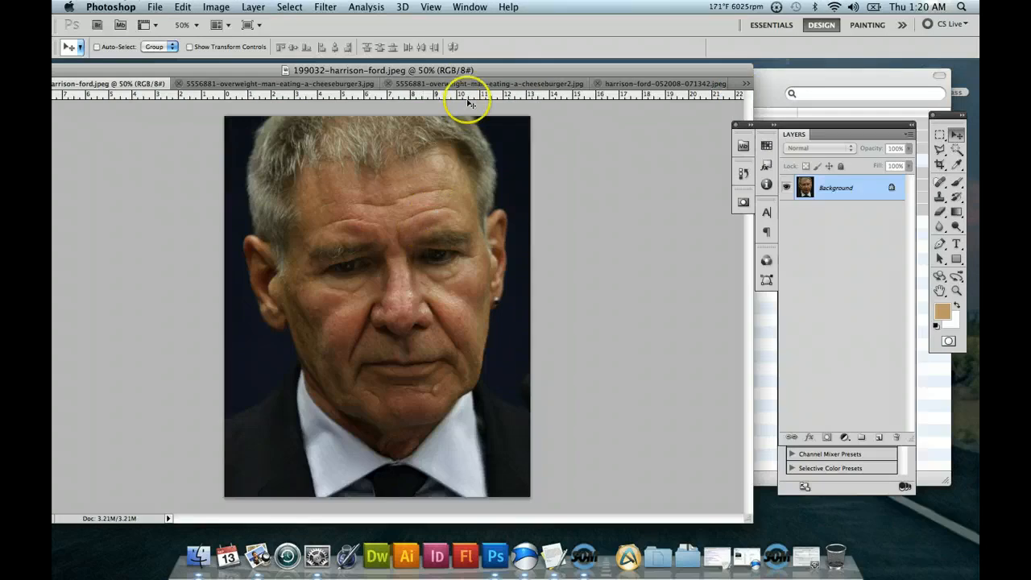
left_click_drag(472, 70, 531, 65)
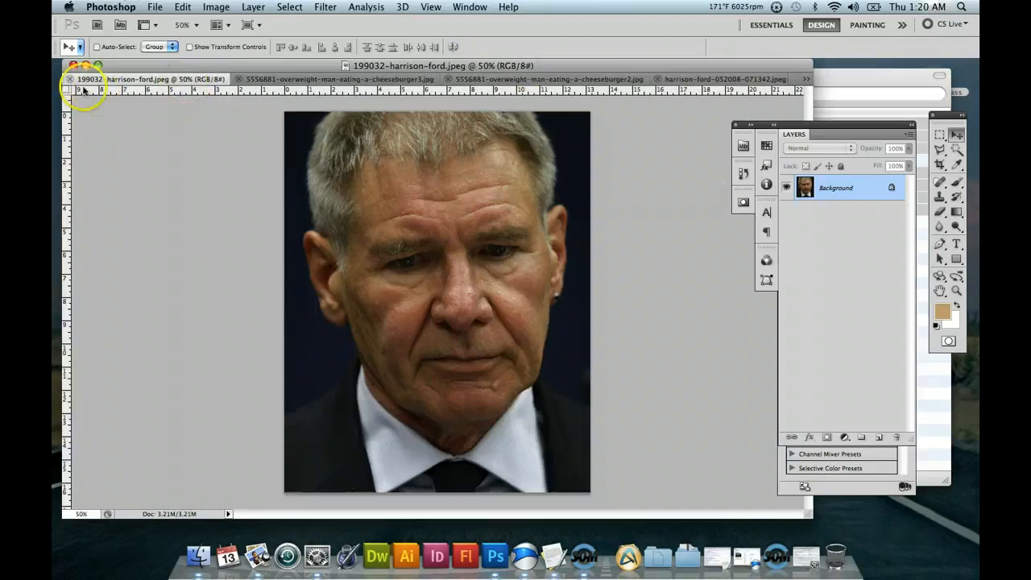
left_click(69, 79)
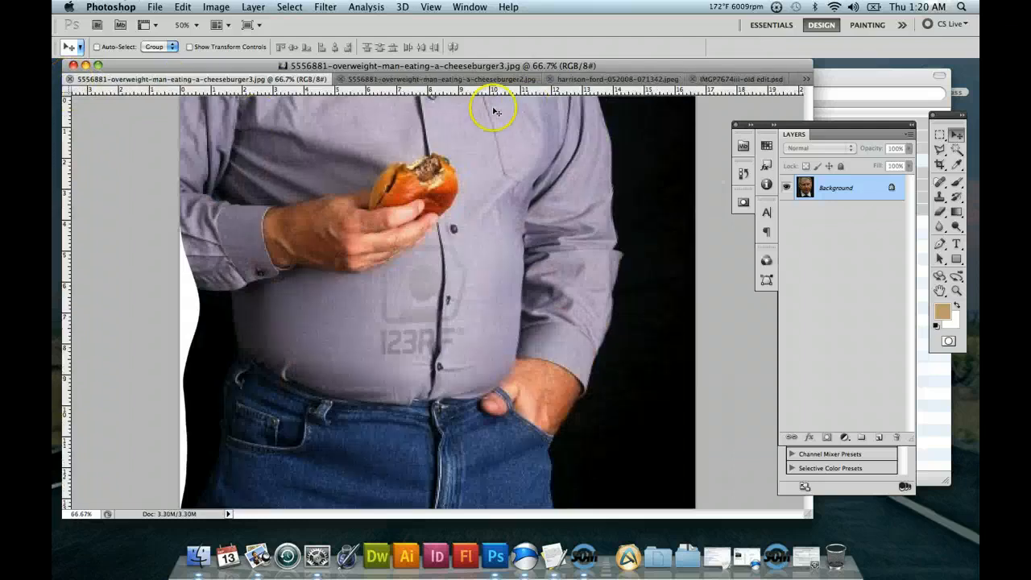
Outline the wrinkled face in harrison-ford-052008-071342.jpeg with a Polygonal Lasso selection from forehead to chin, leaving out hair and ears.
left_click(612, 78)
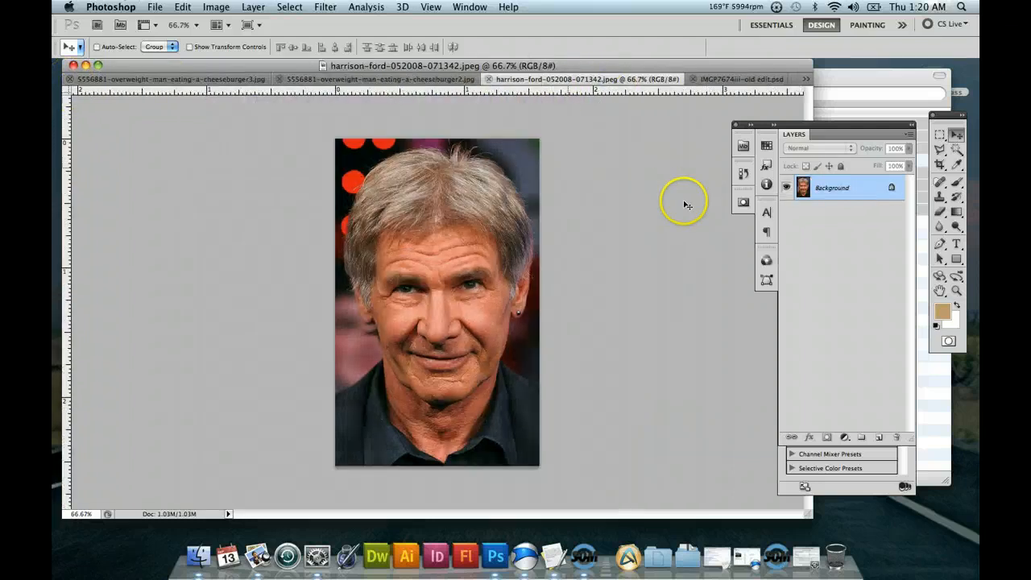
left_click(956, 292)
mouse_move(460, 299)
left_mouse_down()
mouse_move(488, 336)
mouse_move(512, 342)
mouse_move(475, 310)
left_mouse_up()
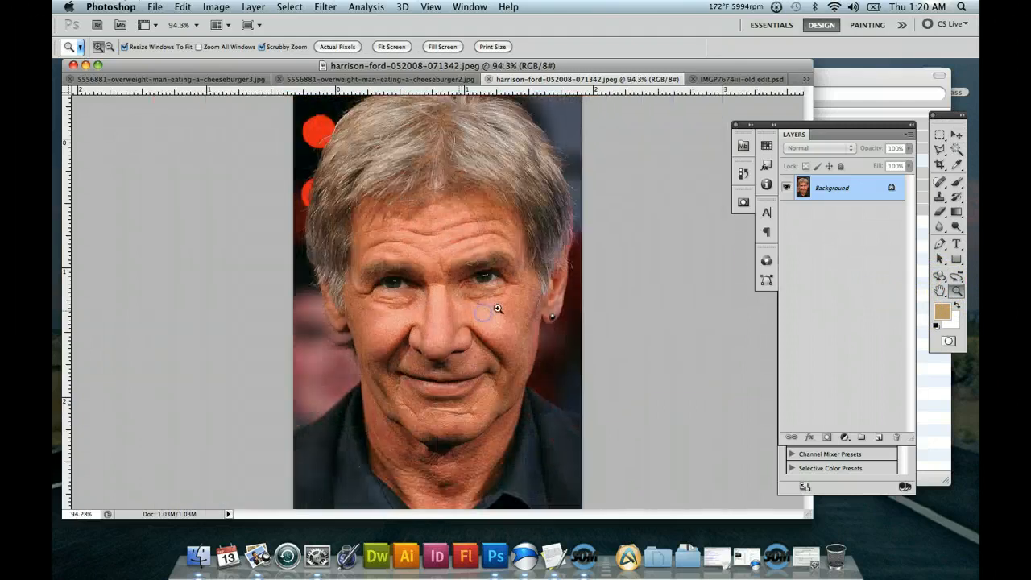
left_click(941, 151)
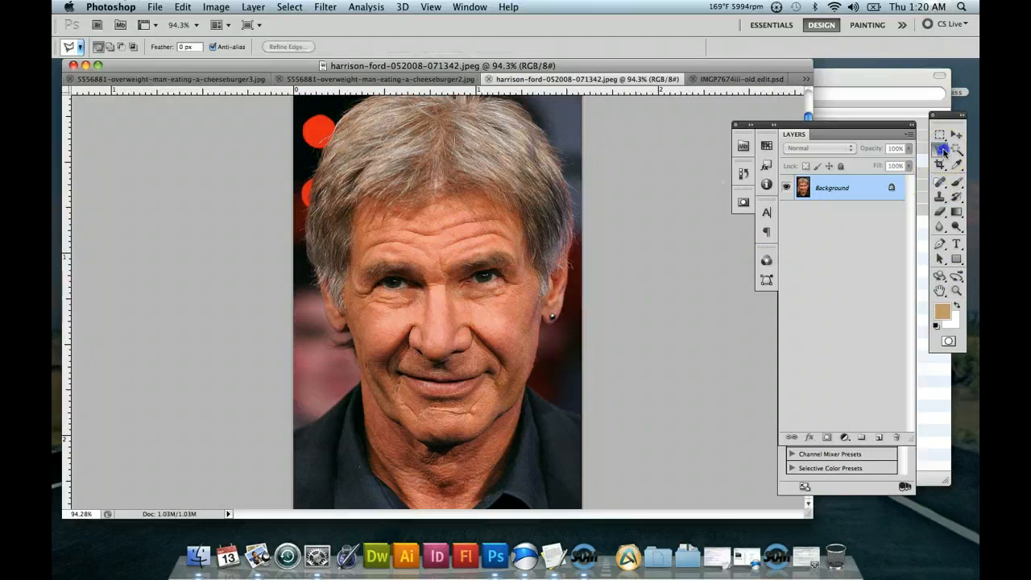
left_click(362, 216)
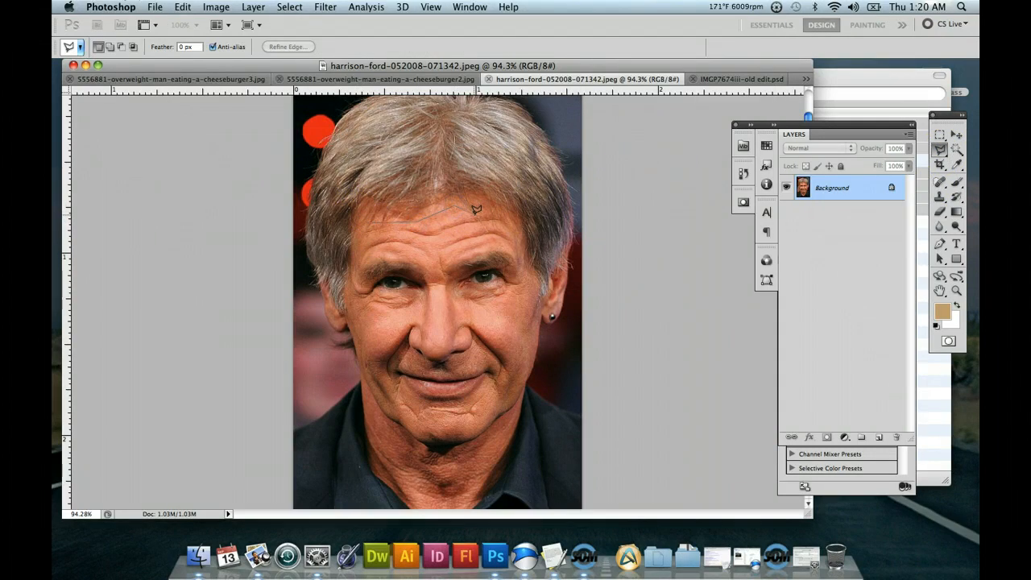
left_click(509, 219)
left_click(528, 290)
left_click_drag(530, 285, 516, 362)
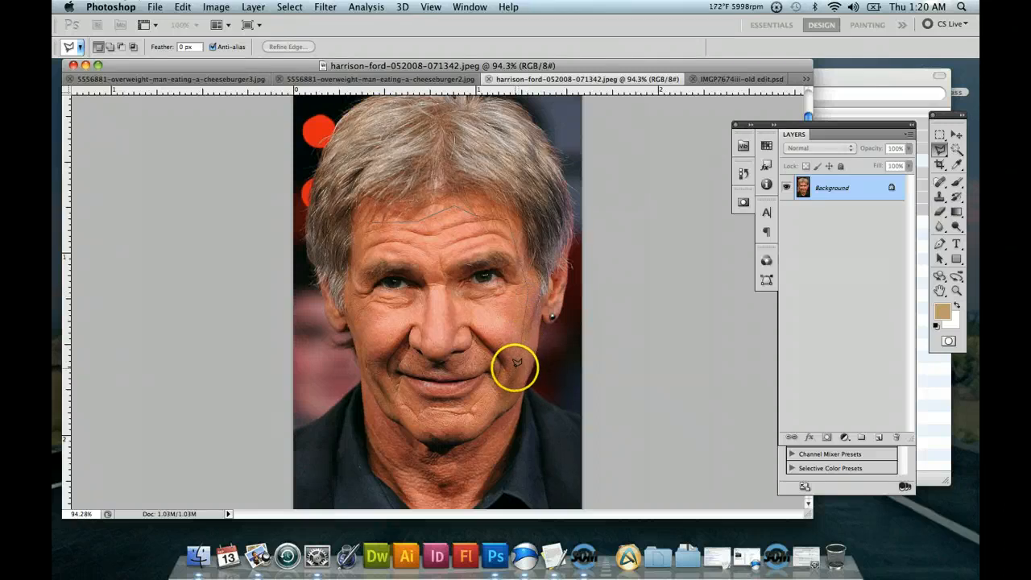
left_click(476, 421)
mouse_move(419, 416)
left_mouse_down()
mouse_move(383, 398)
mouse_move(362, 363)
left_mouse_up()
left_click(365, 316)
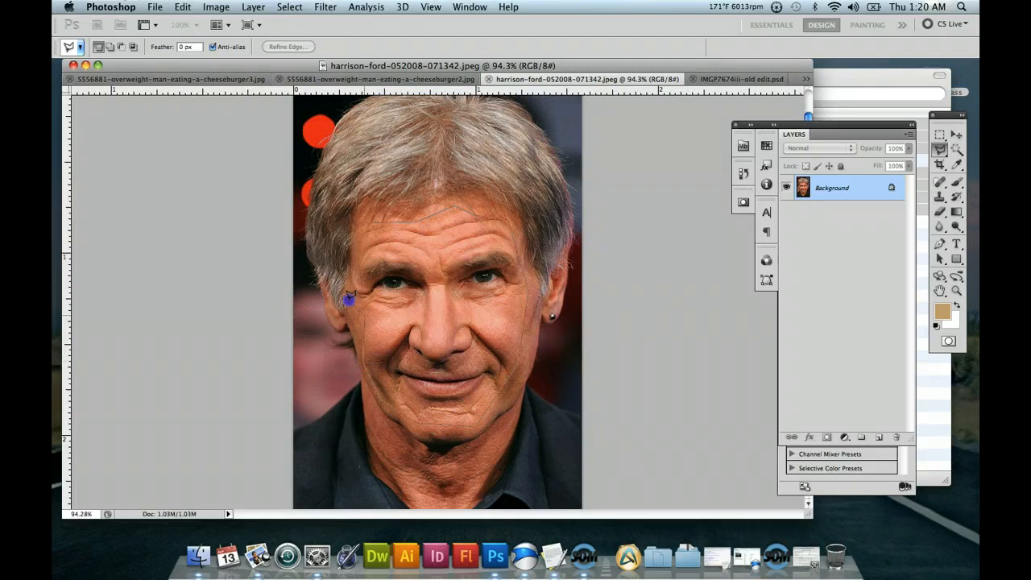
mouse_move(349, 296)
left_mouse_down()
mouse_move(333, 239)
mouse_move(351, 255)
mouse_move(373, 222)
left_mouse_up()
left_click(373, 220)
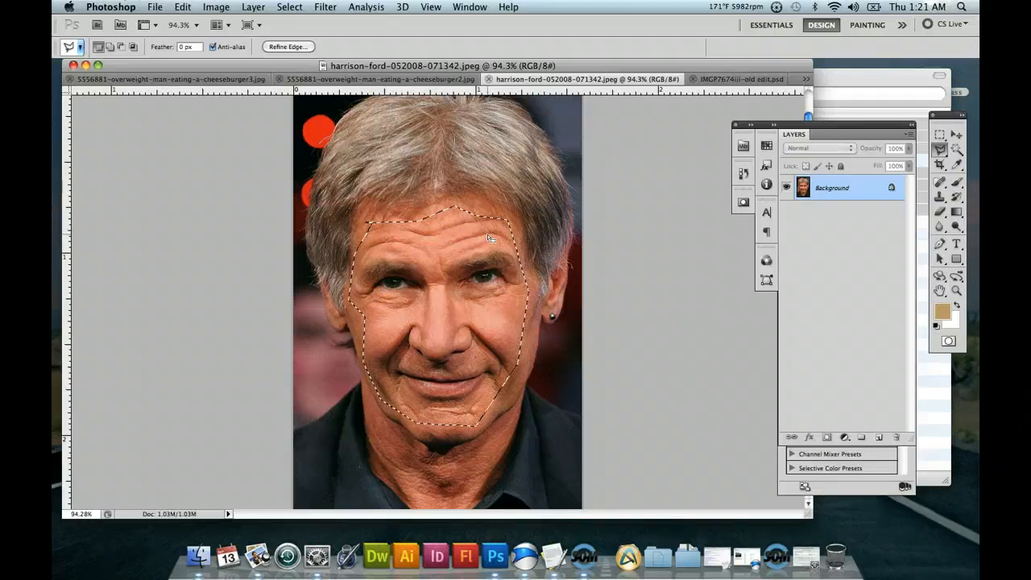
Copy the selected face and paste it into a new document sized to the copied area.
left_click(159, 10)
left_click(372, 173)
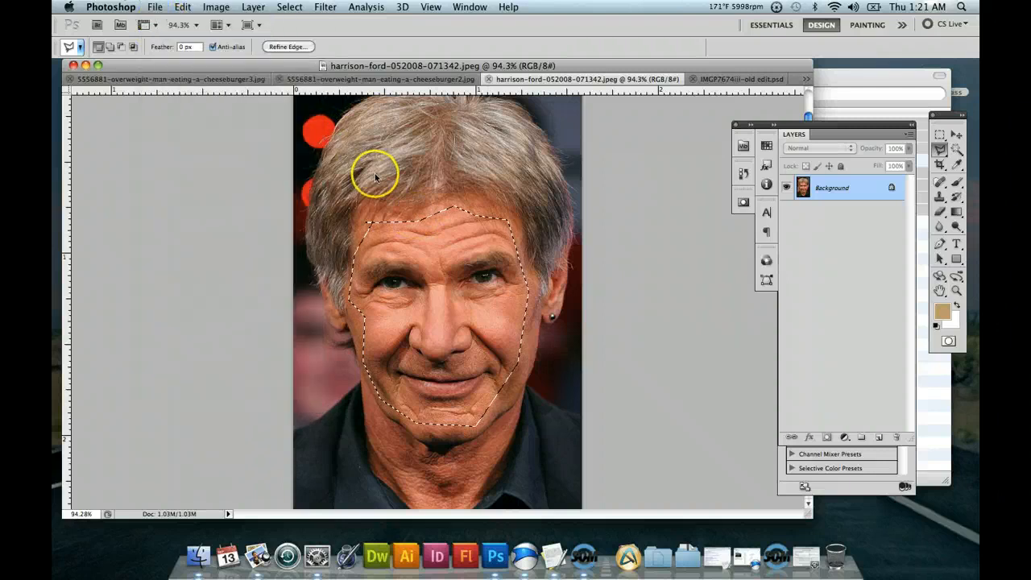
key("super+n")
left_click(643, 170)
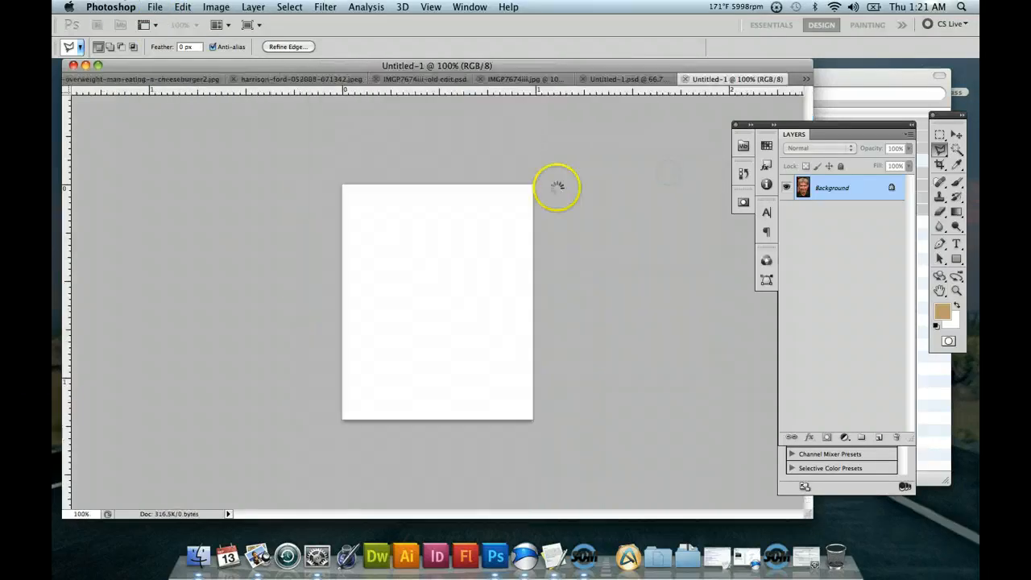
key("super+v")
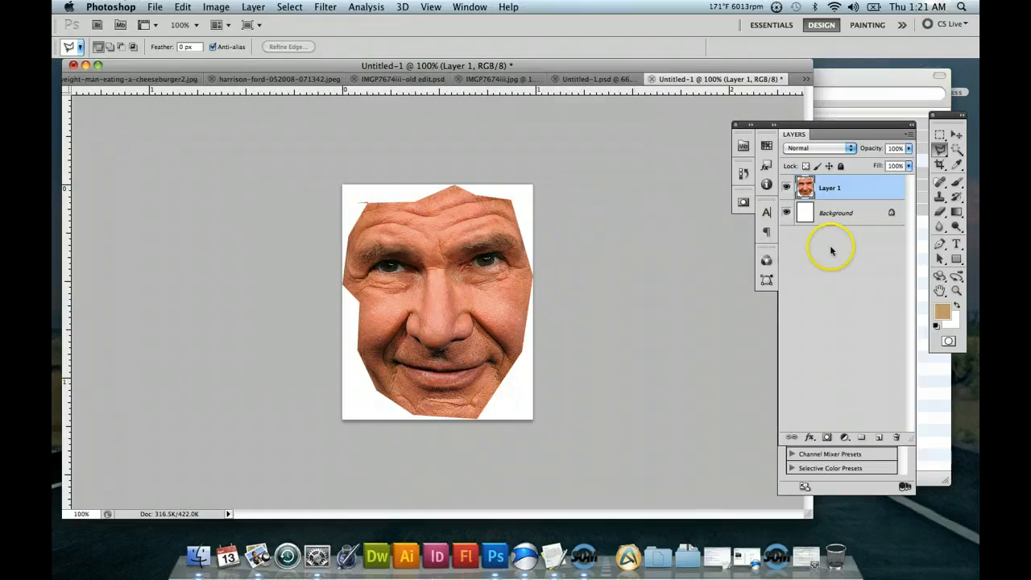
Delete the white Background layer so only the pasted face layer remains on transparency.
left_click(848, 216)
double_click(848, 216)
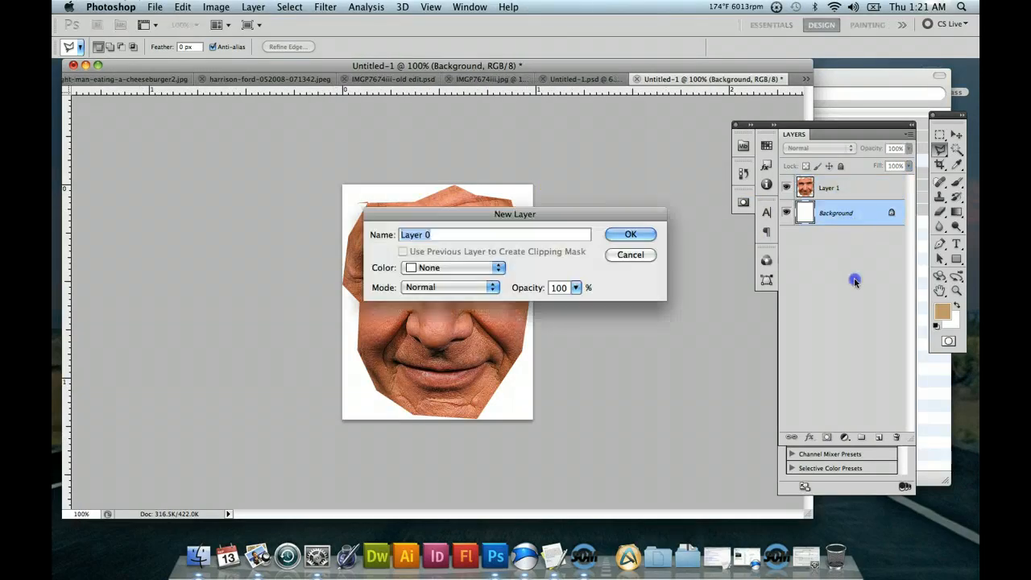
left_click(628, 255)
left_click_drag(846, 217, 897, 435)
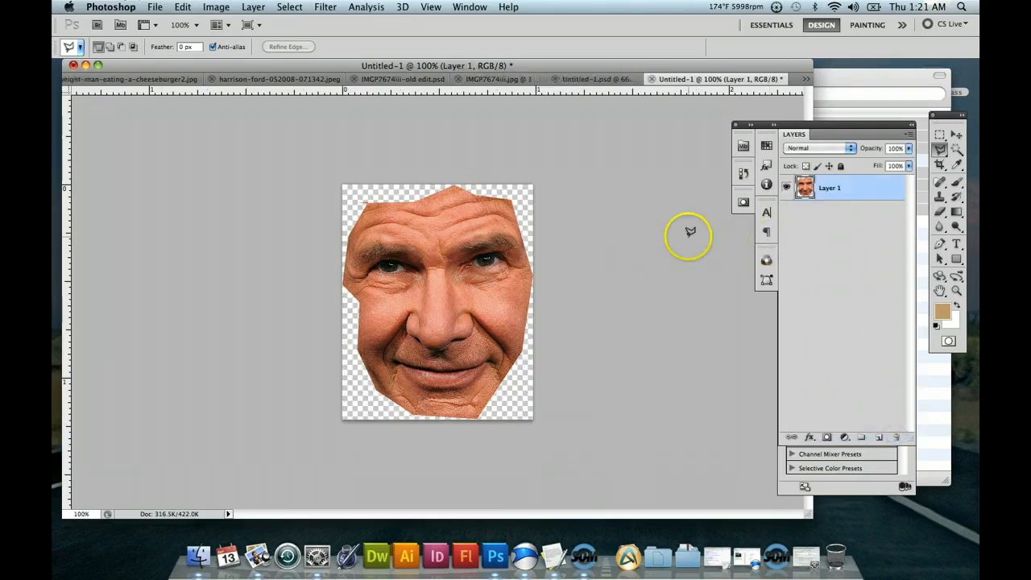
Save the face cutout as hf.psd in Photoshop format with layers and Maximize Compatibility on.
left_click(157, 8)
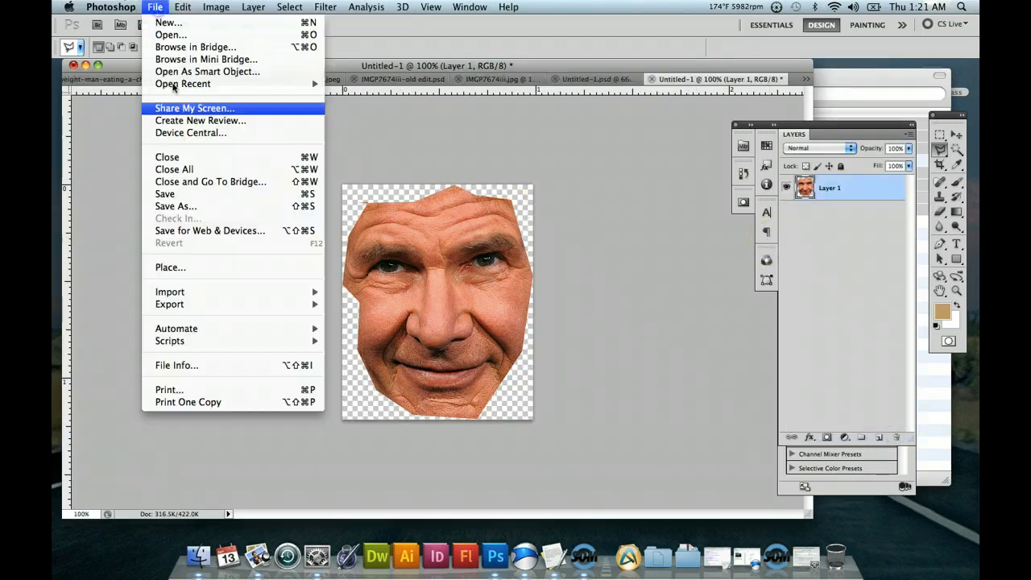
left_click(195, 208)
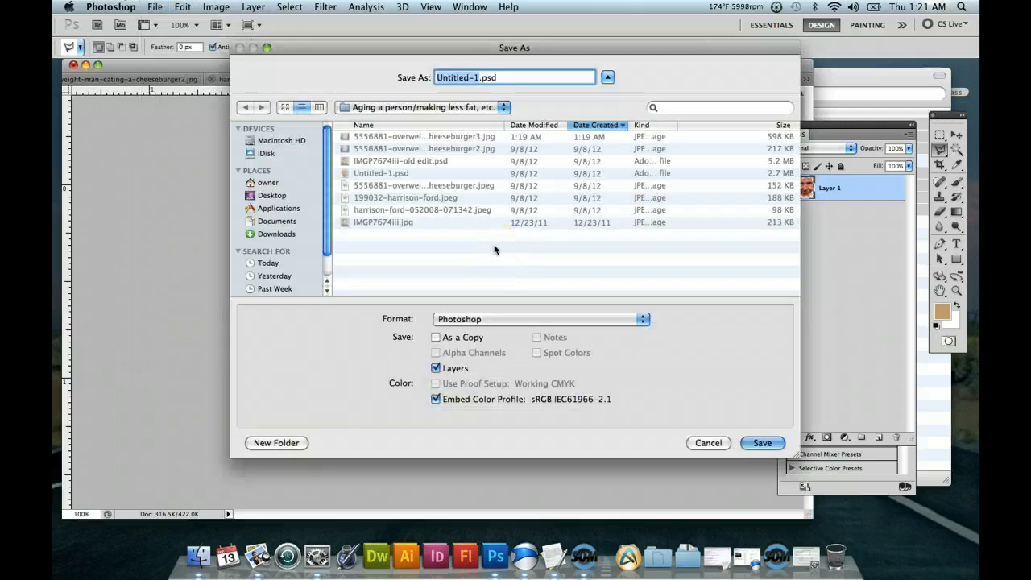
type("hf")
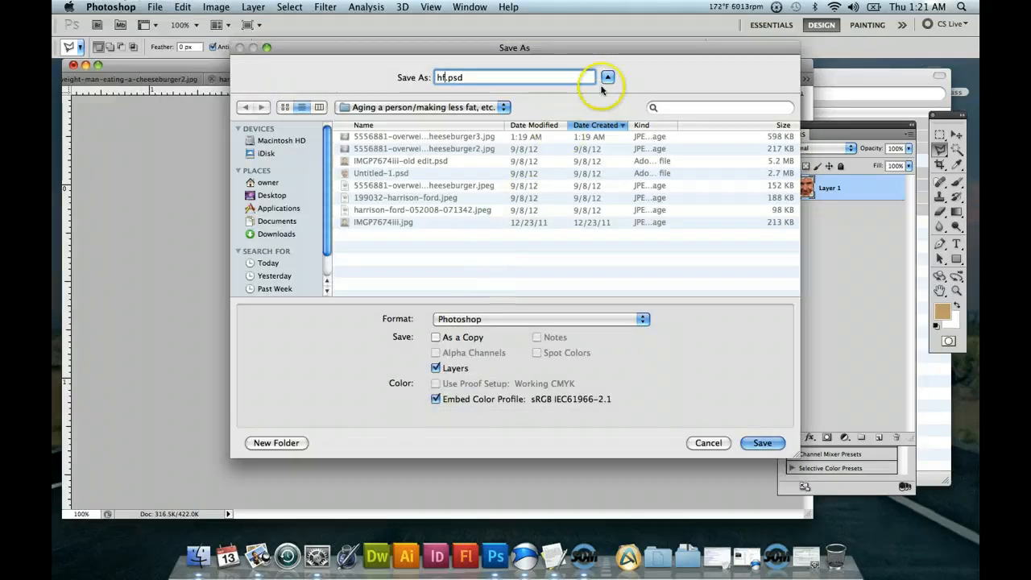
left_click(771, 448)
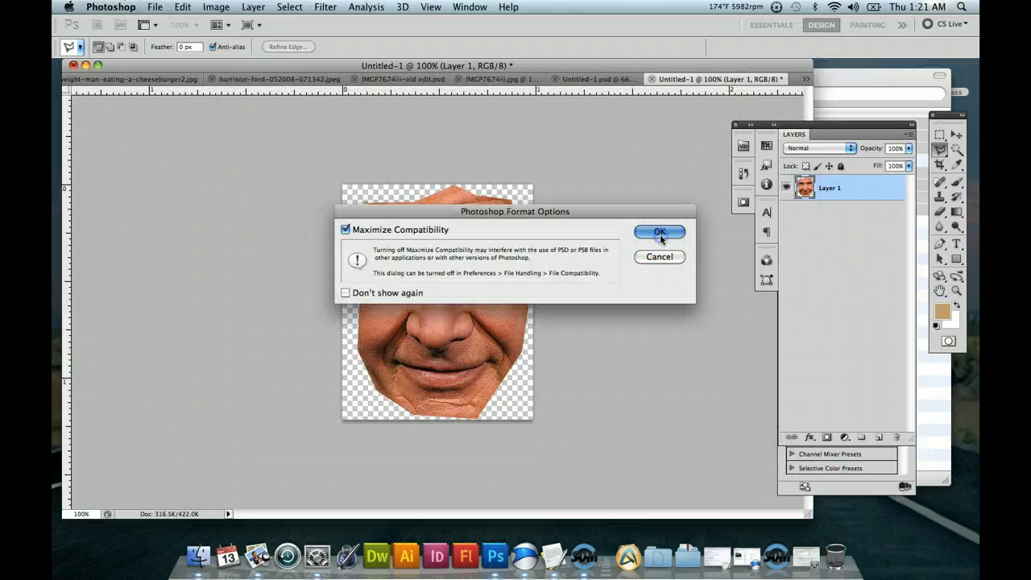
left_click(660, 233)
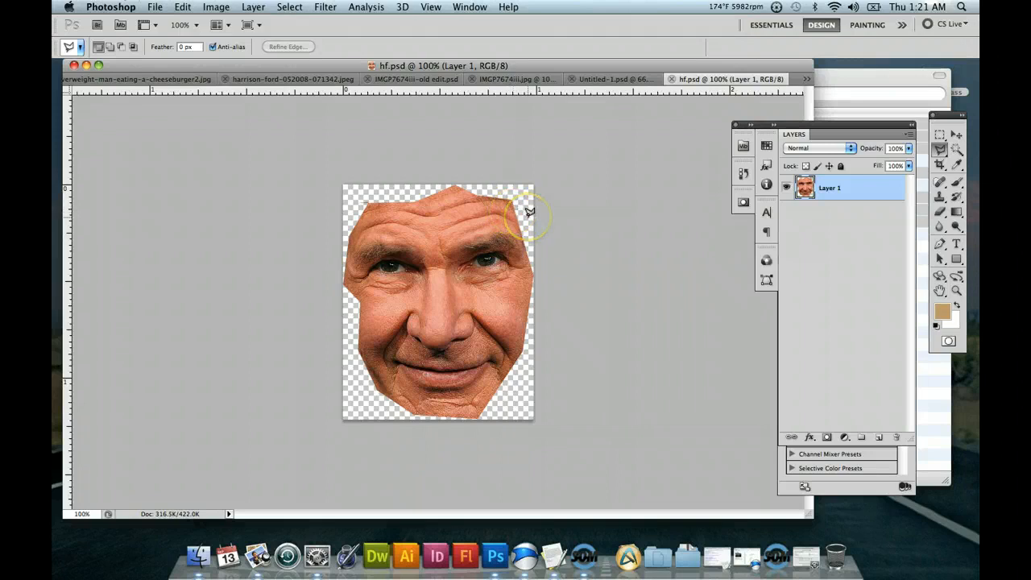
Undo the background layer deletion in hf.psd and close the other face cutout, Untitled-1.psd.
key("super+z")
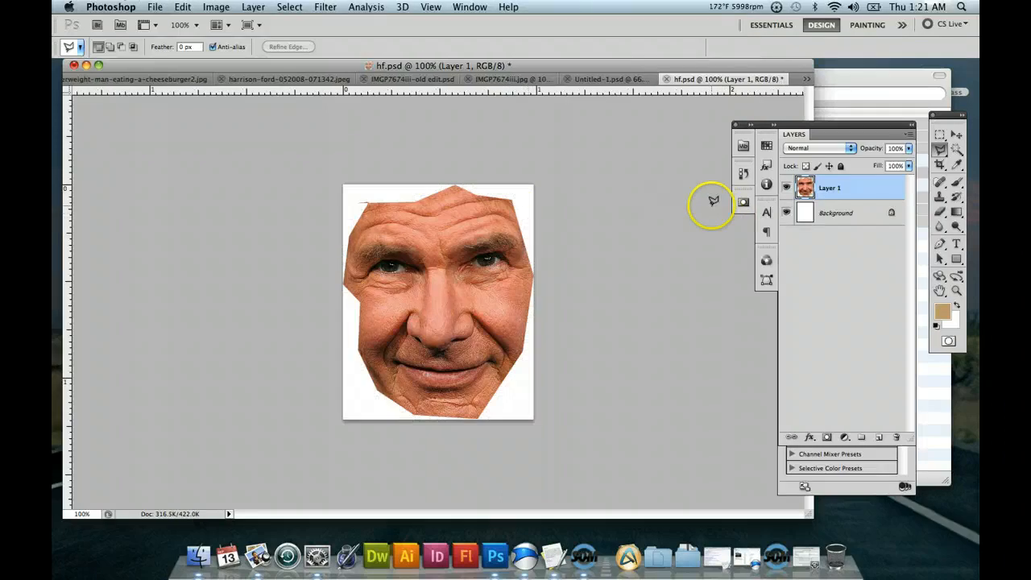
left_click(617, 81)
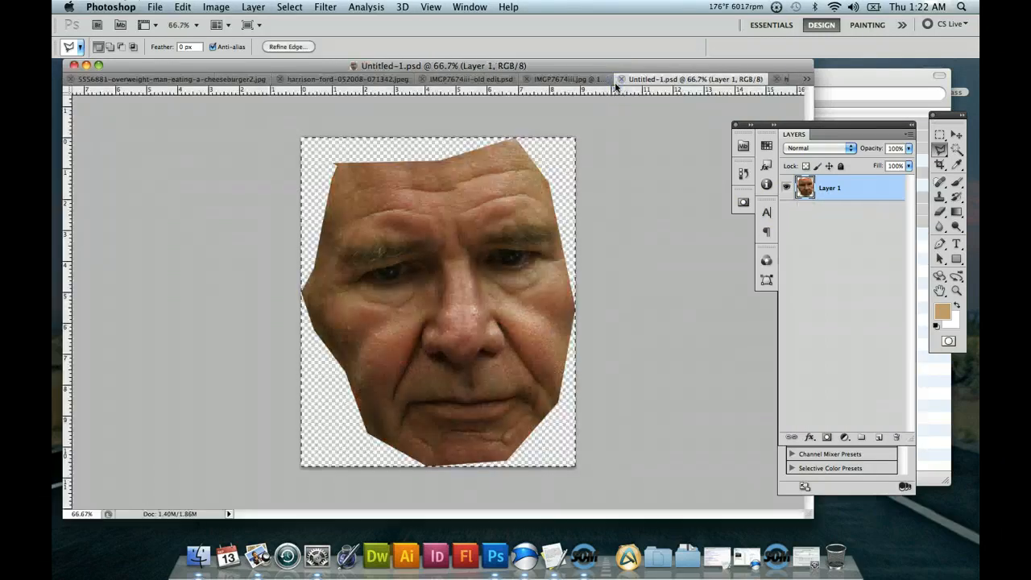
left_click(620, 79)
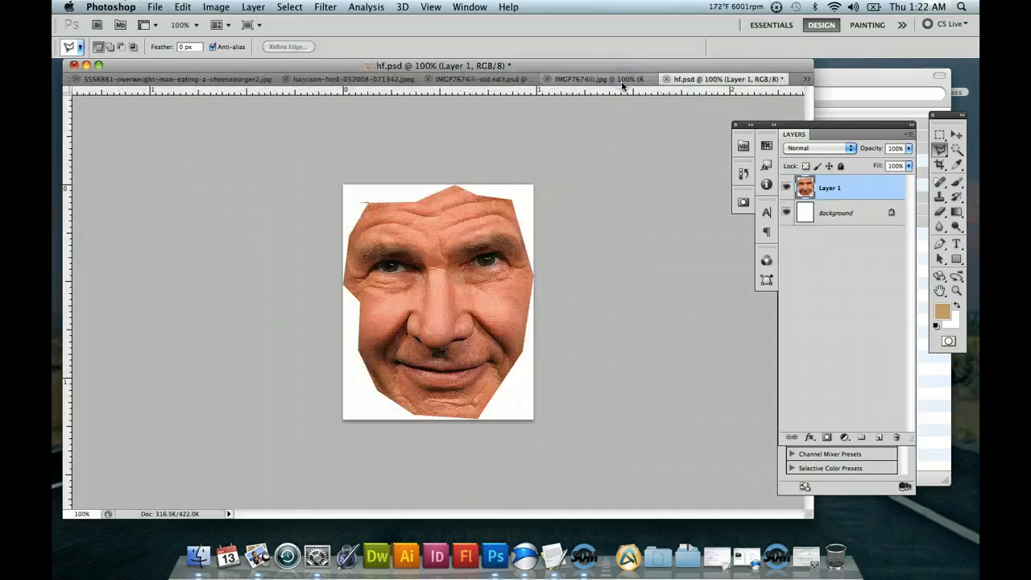
Refine the edge of the face selection in harrison-ford-052008-071342.jpeg, setting Smooth to 93 and adding a soft feather, output to a selection.
left_click(617, 76)
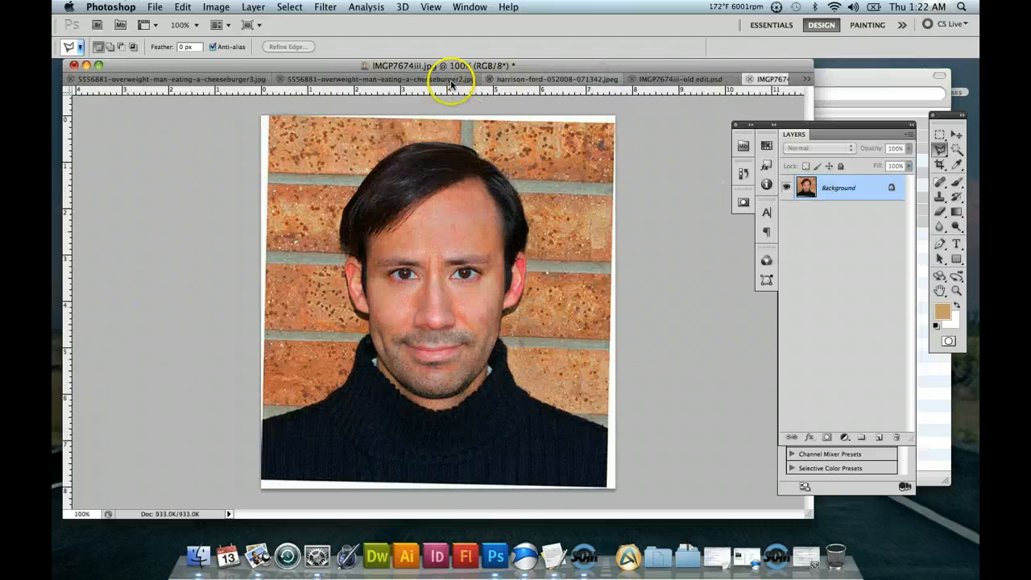
left_click(541, 81)
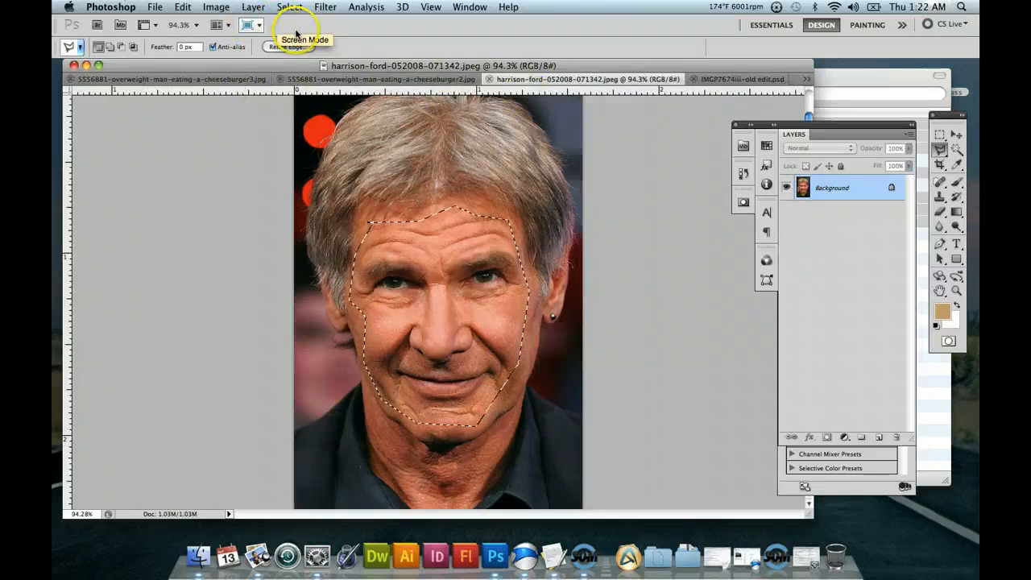
left_click(318, 8)
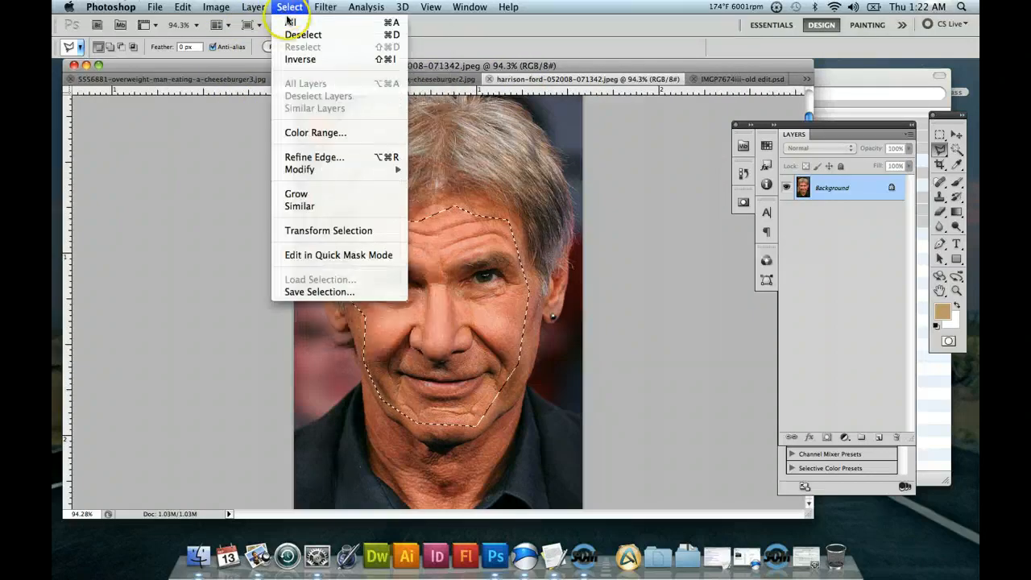
left_click(321, 158)
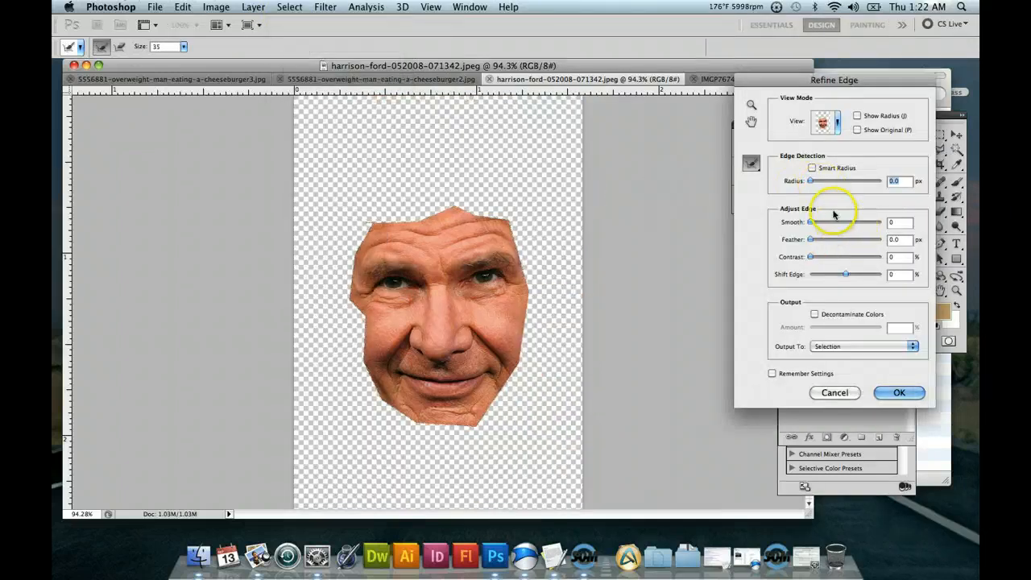
left_click(841, 225)
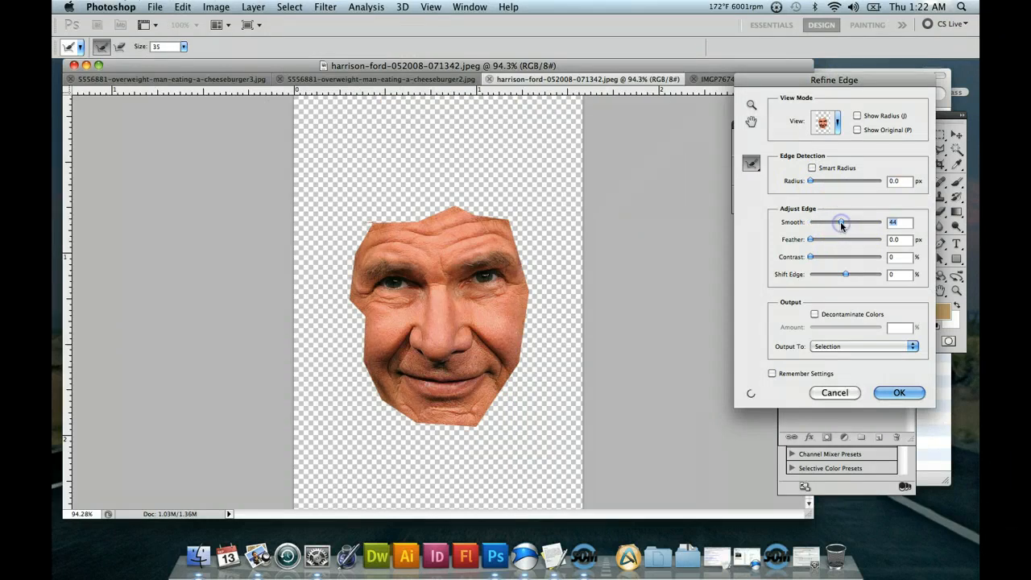
left_click_drag(841, 224, 876, 226)
left_click(877, 225)
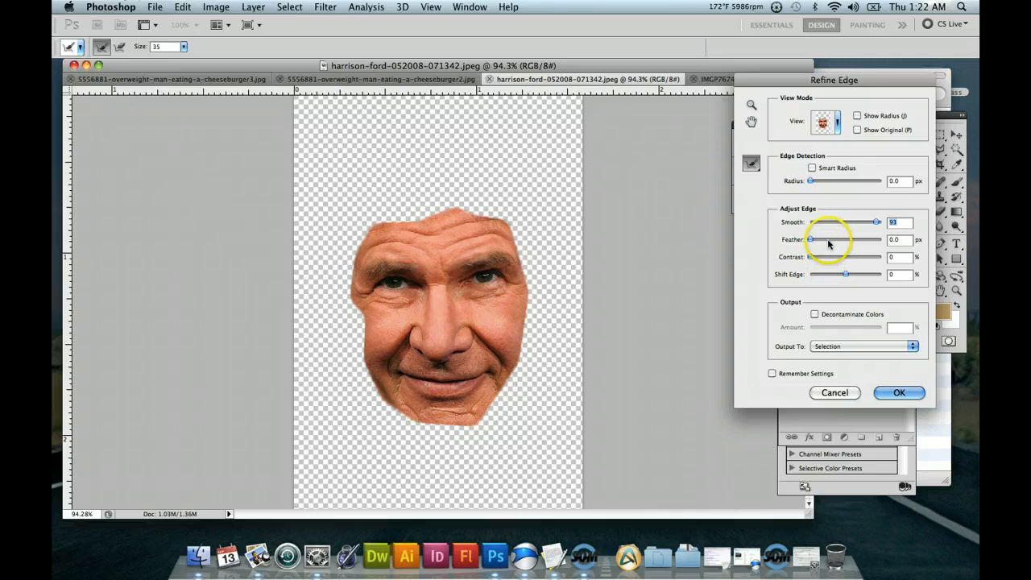
left_click(842, 241)
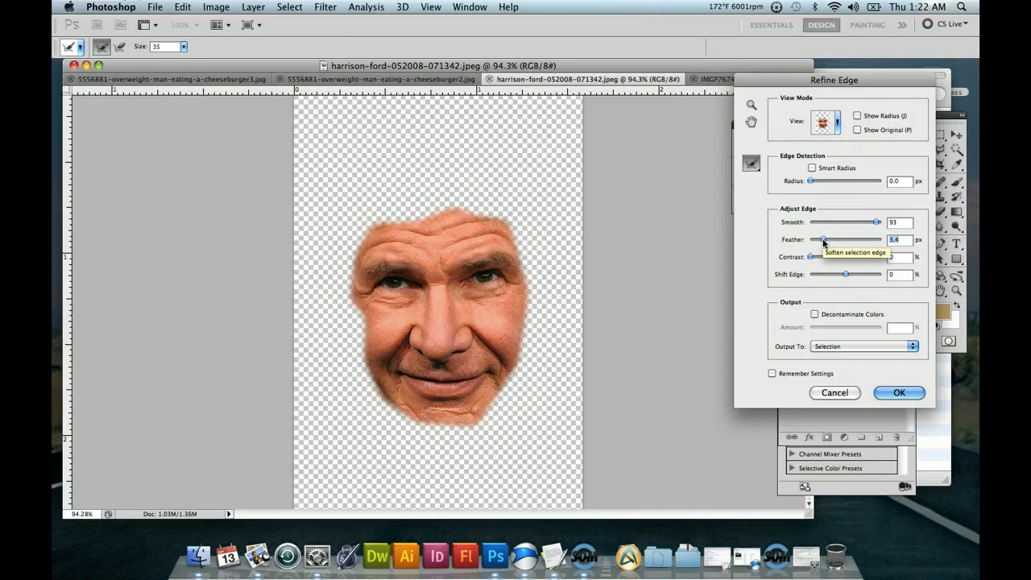
left_click_drag(823, 241, 828, 243)
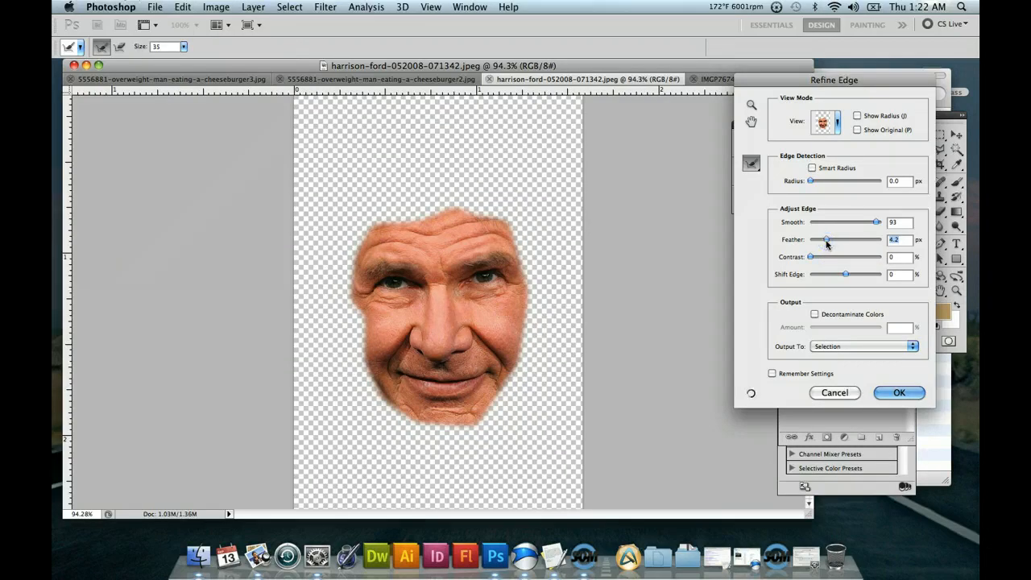
left_click_drag(826, 244, 828, 245)
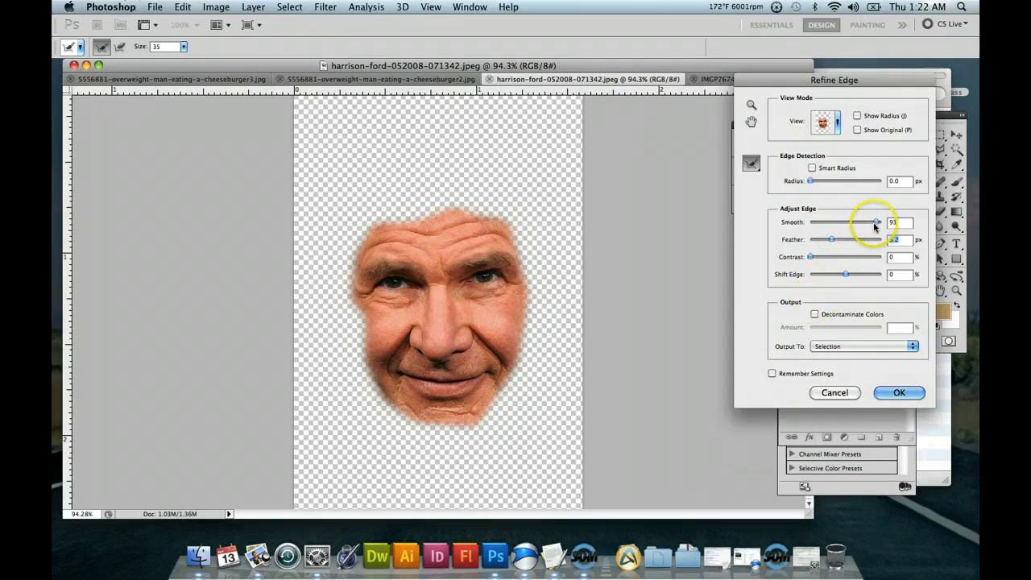
left_click(882, 395)
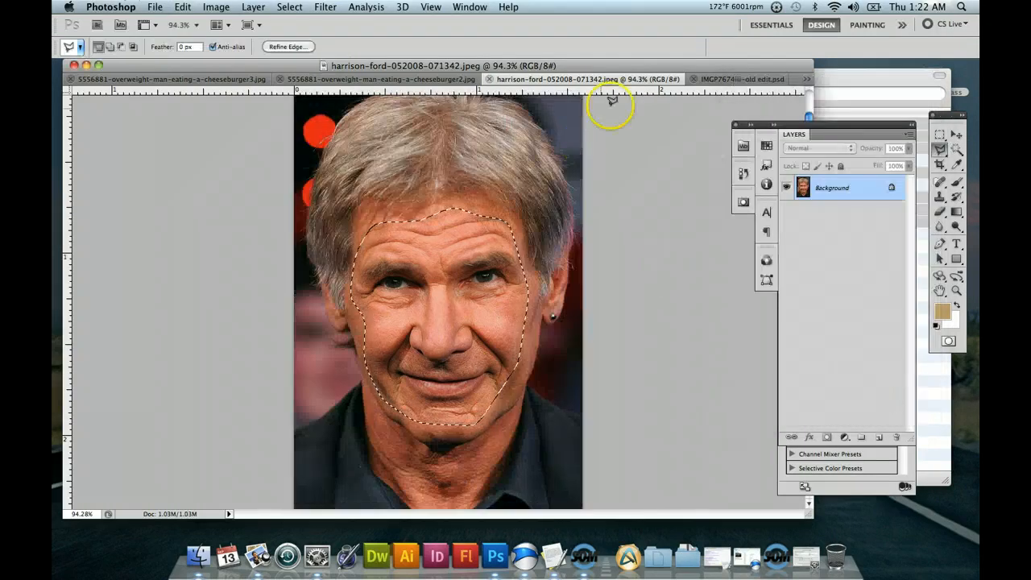
Close the aged version IMGP7674iii-old edit.psd without saving its changes.
left_click(731, 83)
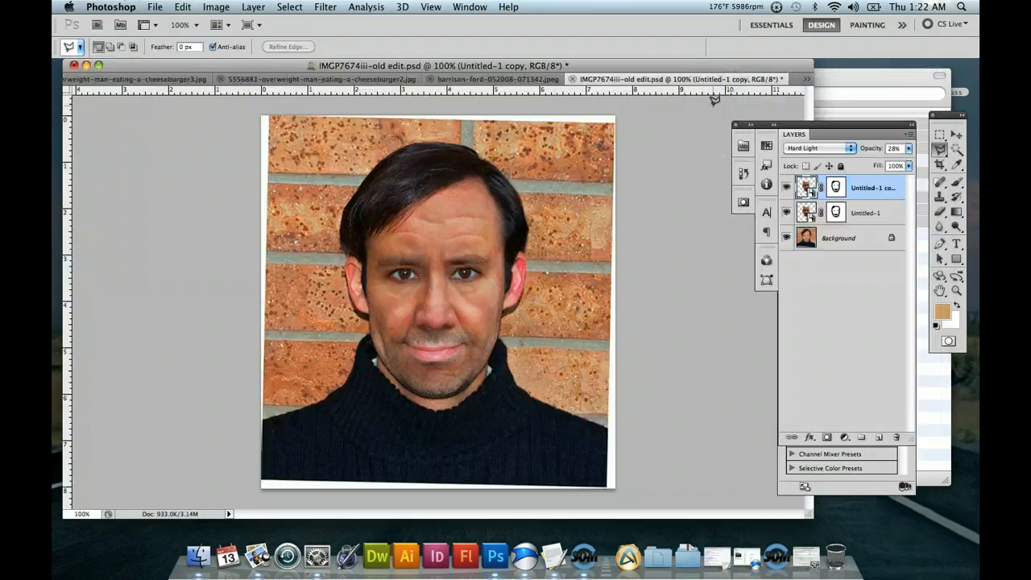
left_click(573, 80)
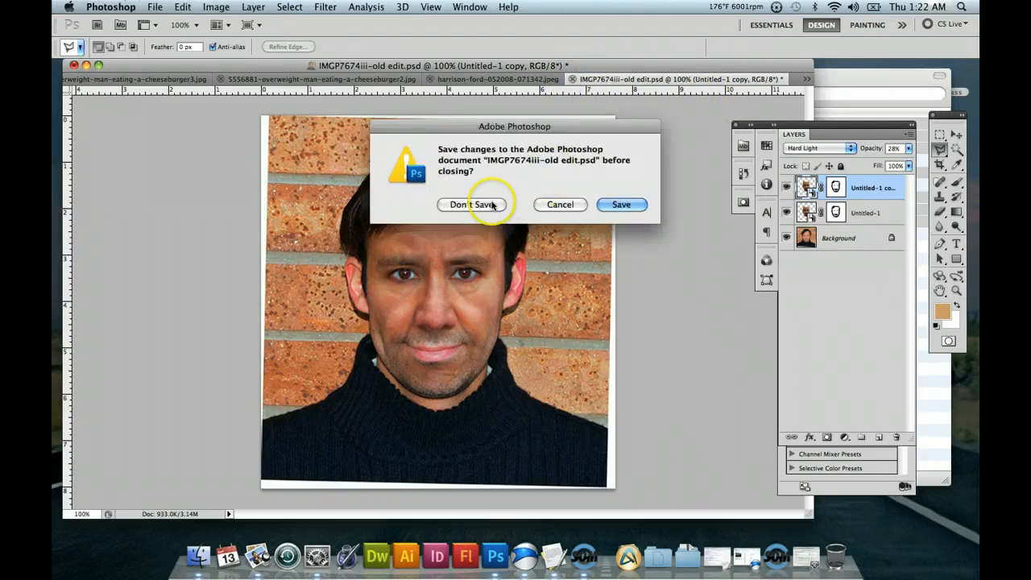
left_click(494, 206)
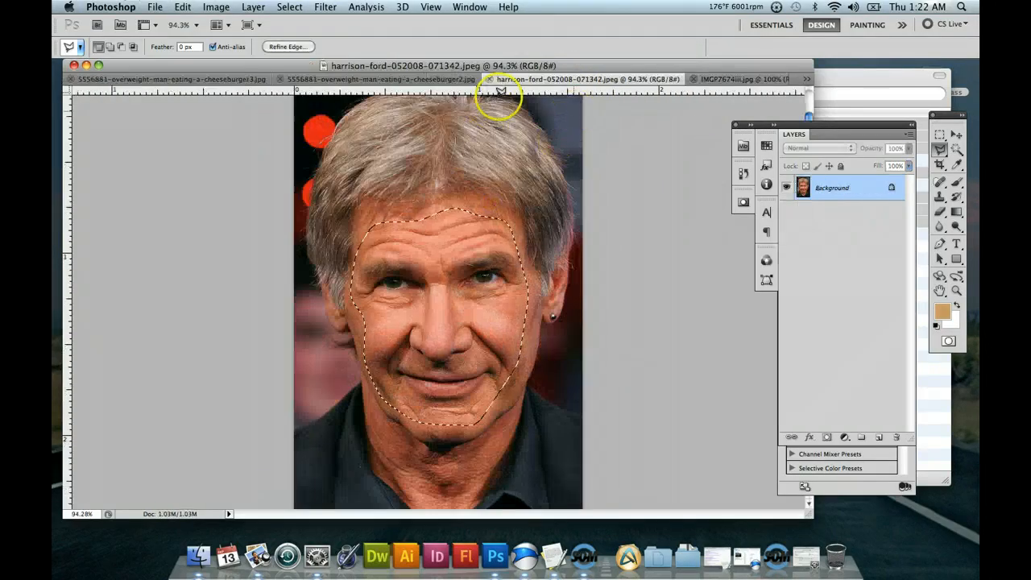
Add a second copy of the hard-edged face as a new layer in hf.psd and delete Layer 1.
left_click(710, 79)
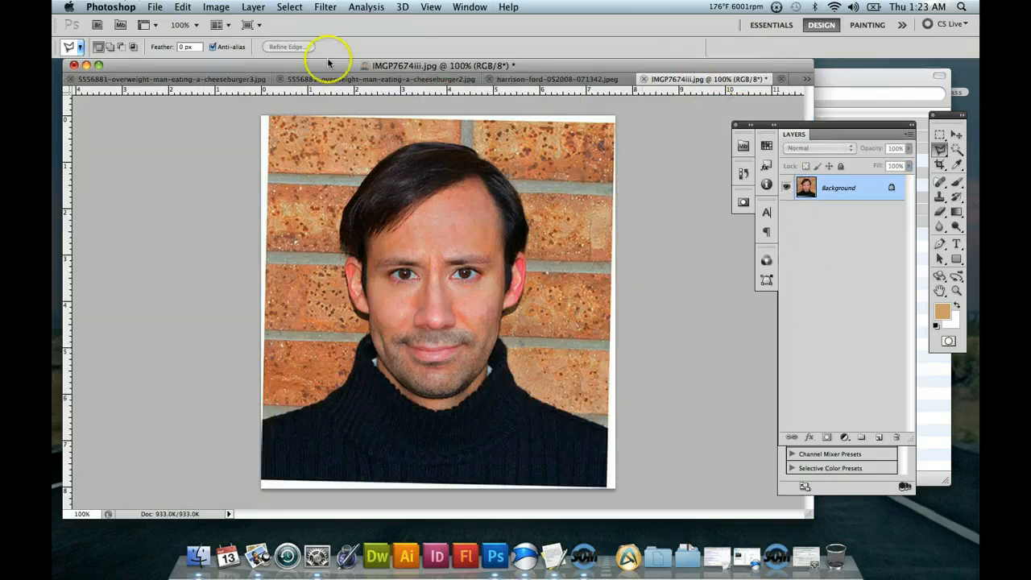
left_click(807, 80)
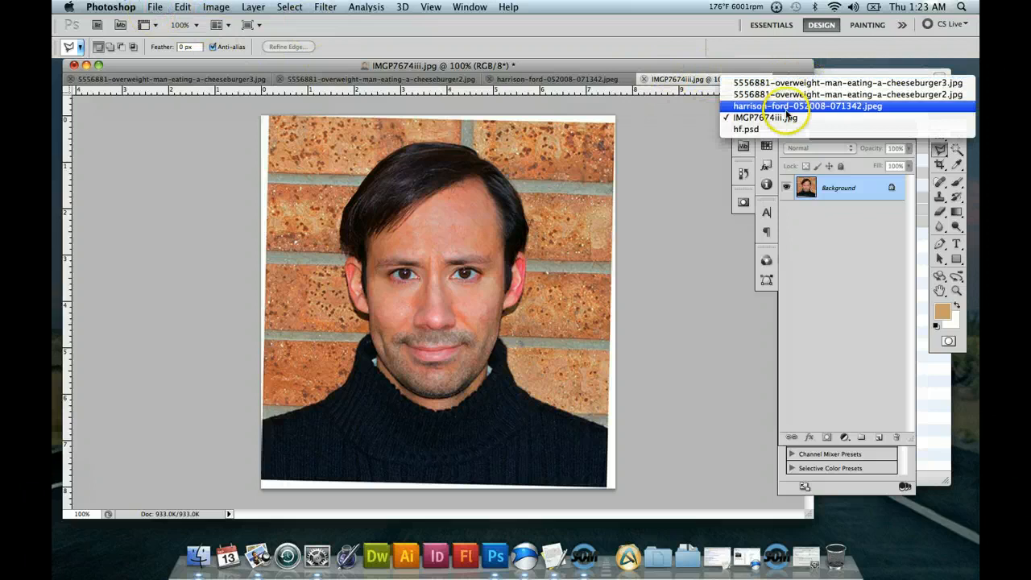
left_click(765, 129)
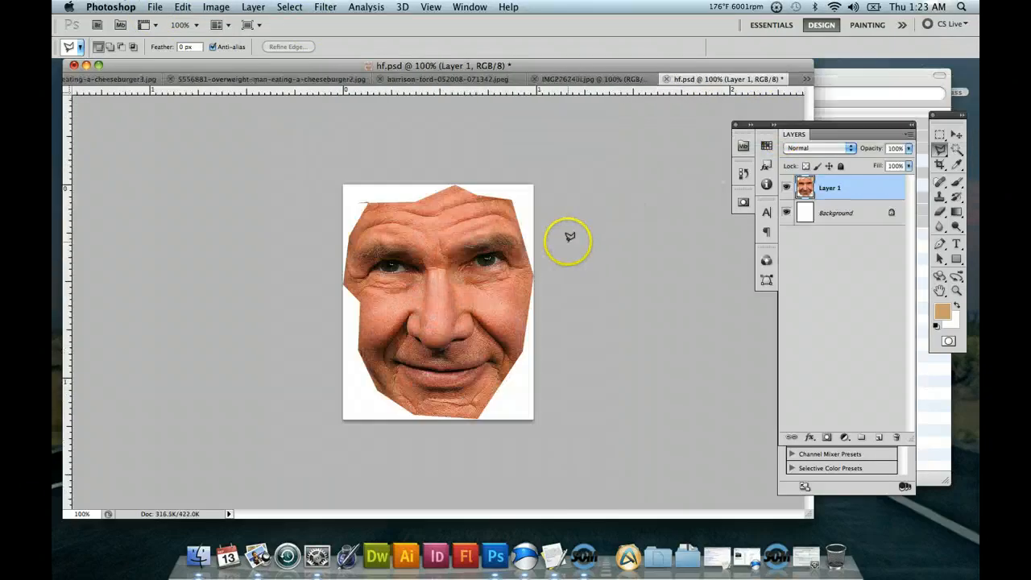
key("super+j")
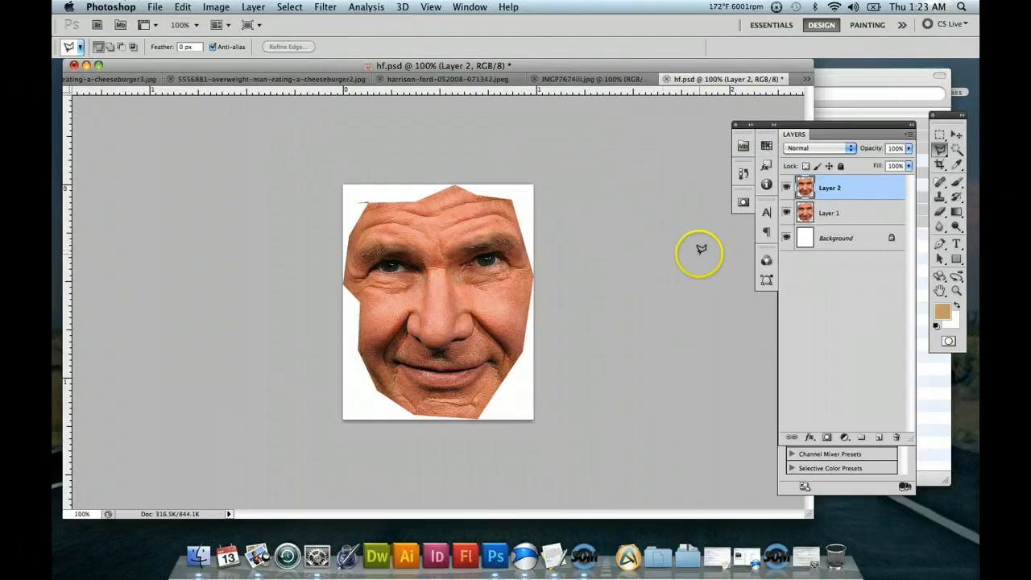
left_click_drag(857, 212, 896, 439)
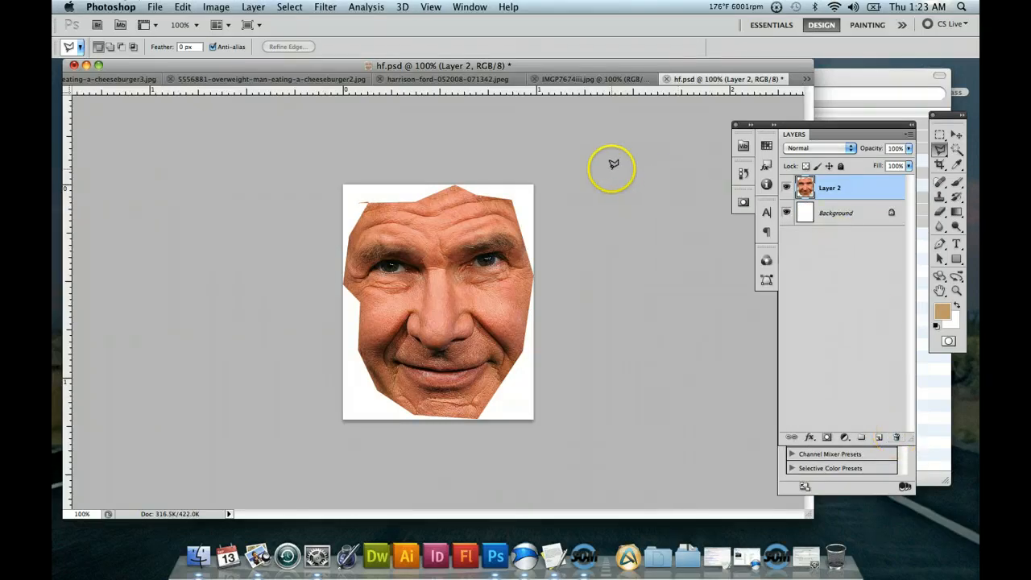
left_click(788, 185)
left_click(788, 185)
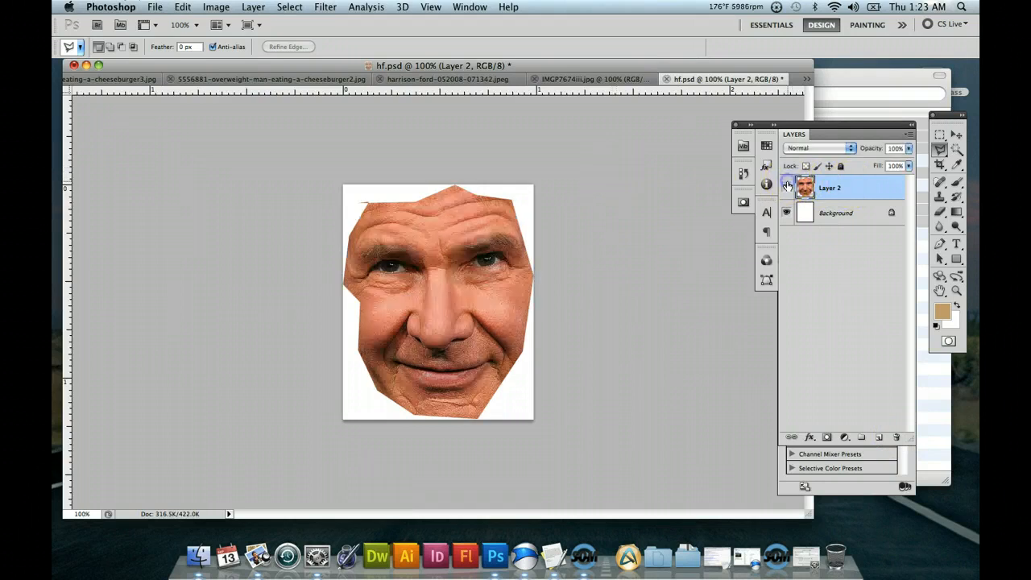
Copy the feathered face selection from harrison-ford-052008-071342.jpeg and paste it into hf.psd as a new layer.
left_click(610, 80)
left_click(546, 80)
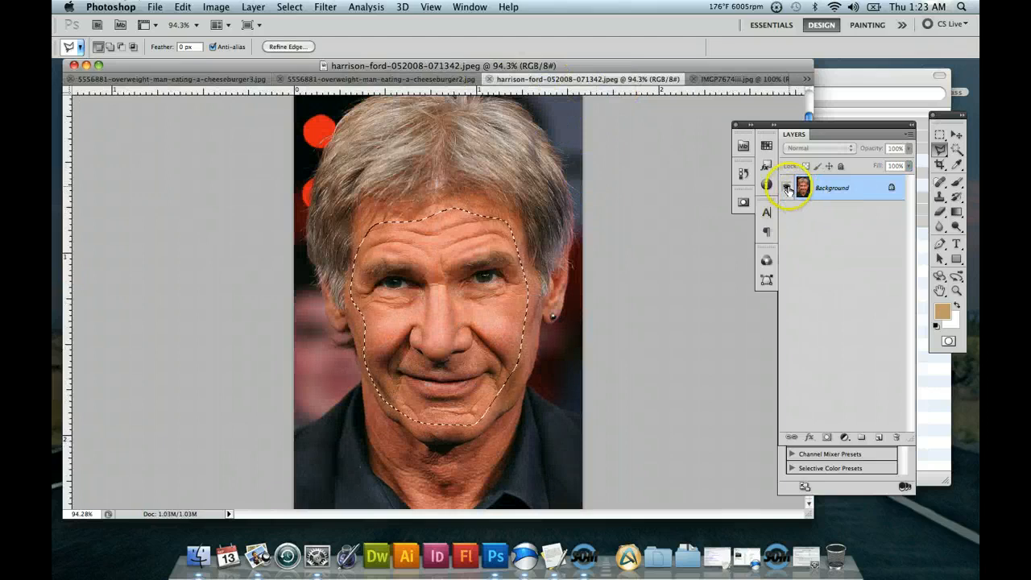
left_click(830, 193)
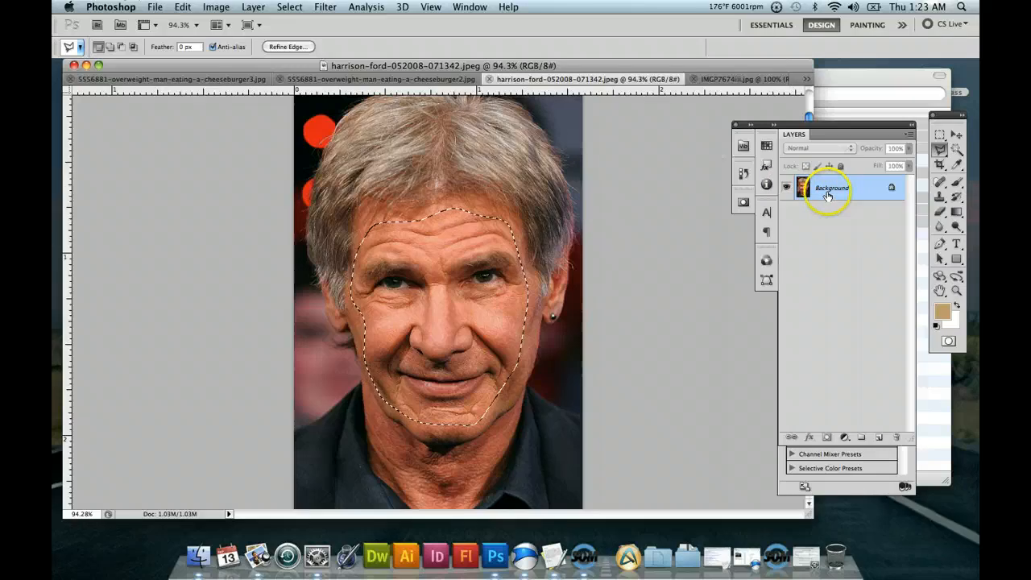
left_click(731, 79)
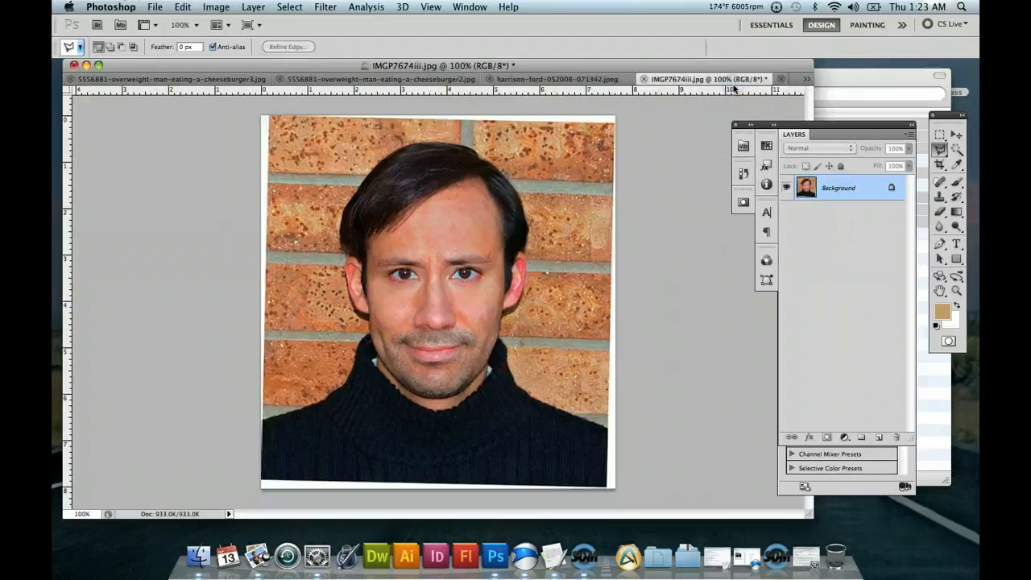
left_click(807, 81)
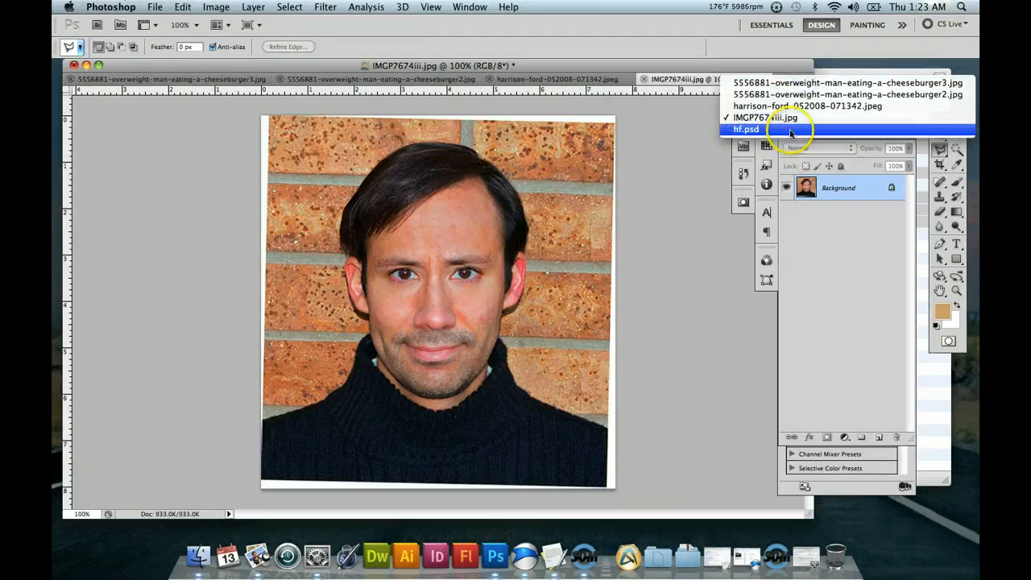
left_click(789, 132)
key("super+v")
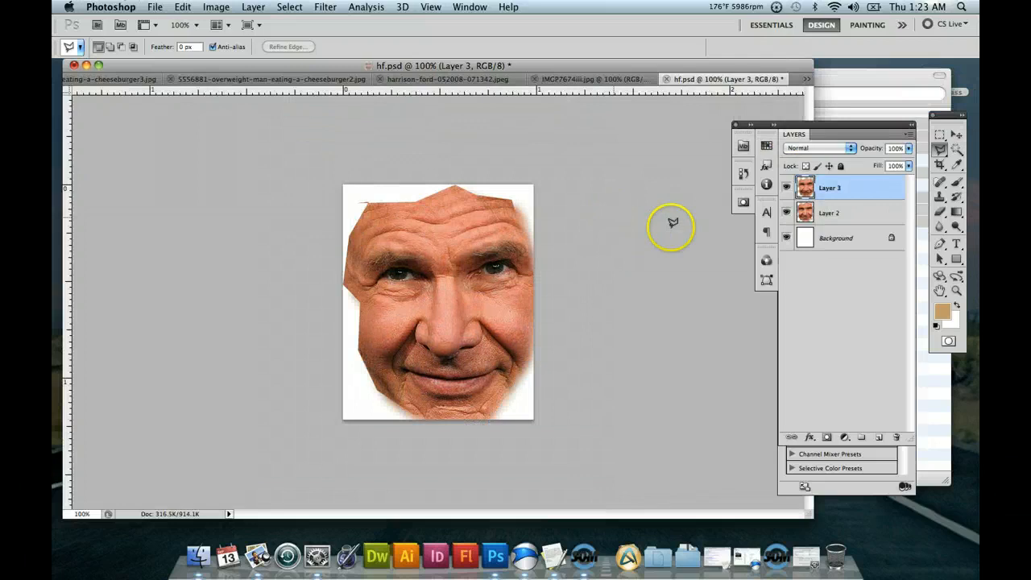
Delete the hard-edged face Layer 2 and the white Background layer from hf.psd.
left_click(842, 213)
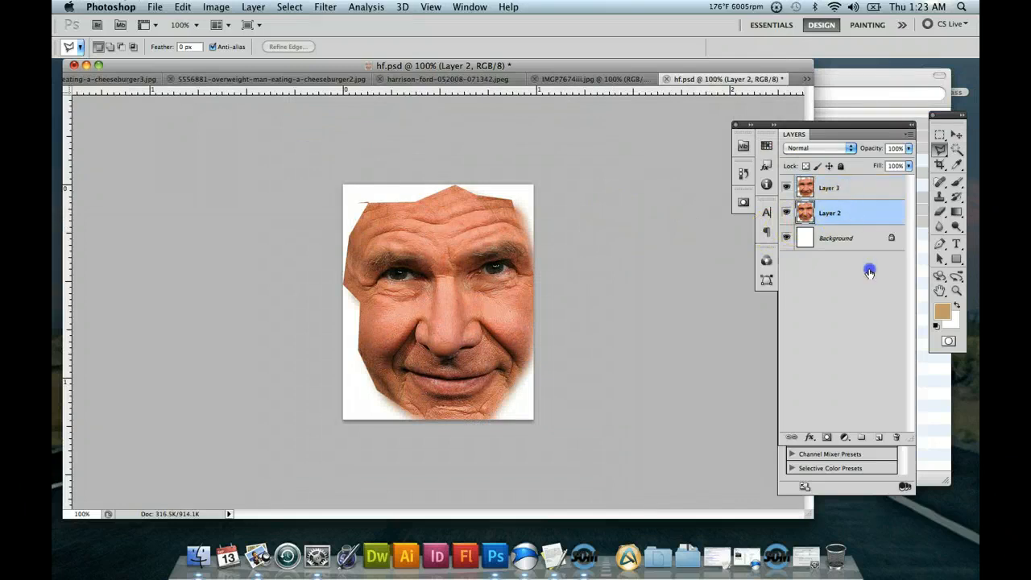
left_click_drag(869, 272, 897, 438)
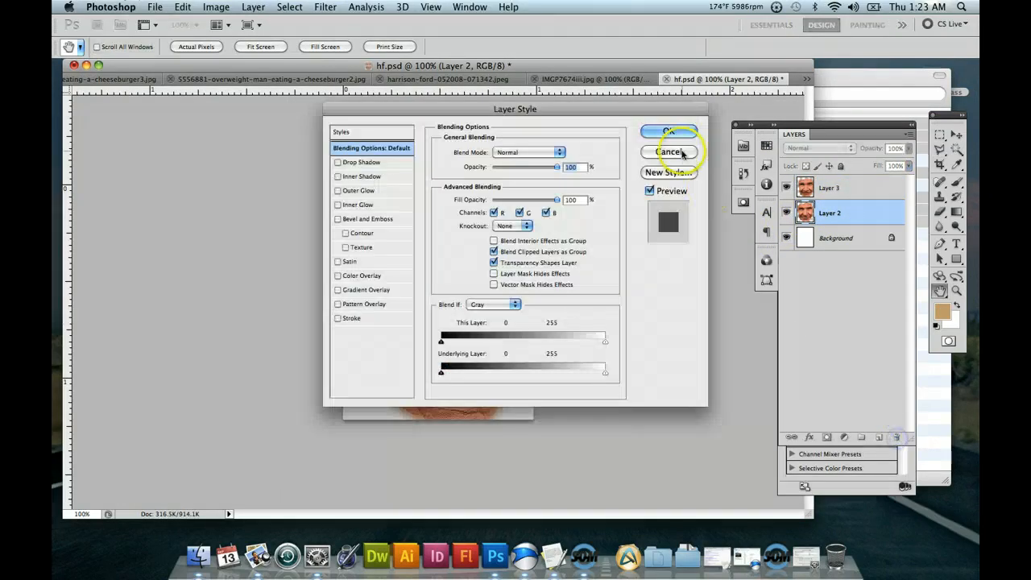
left_click(683, 153)
left_click_drag(877, 211, 898, 437)
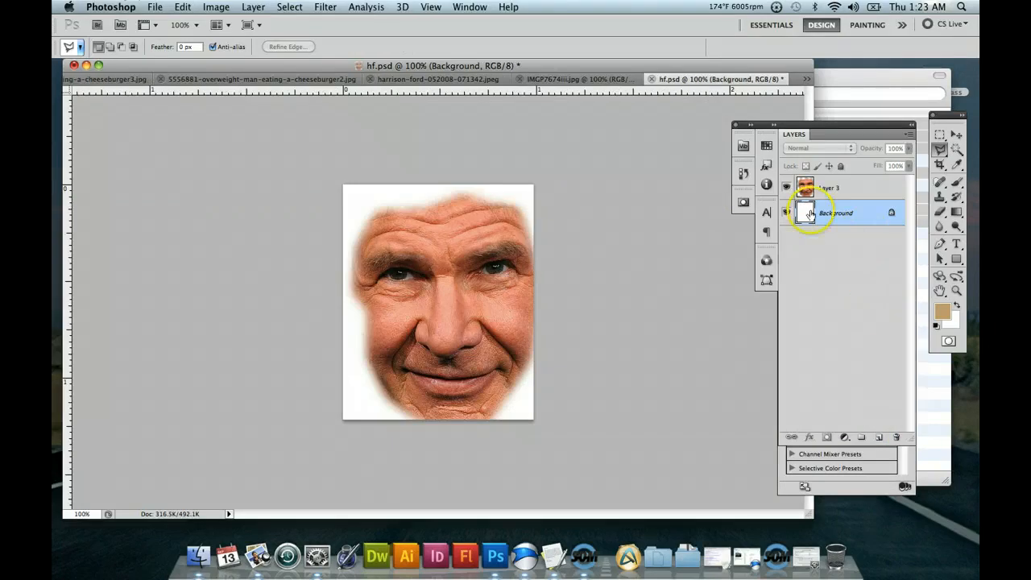
left_click_drag(840, 214, 897, 437)
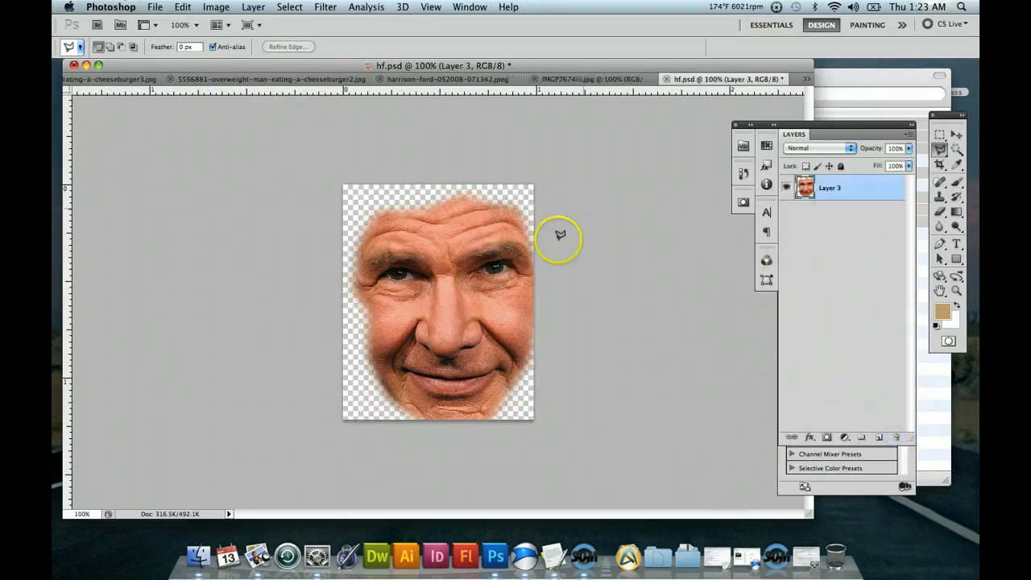
Move the feathered face up and left to fit within the hf.psd canvas, and save the file.
left_click(955, 134)
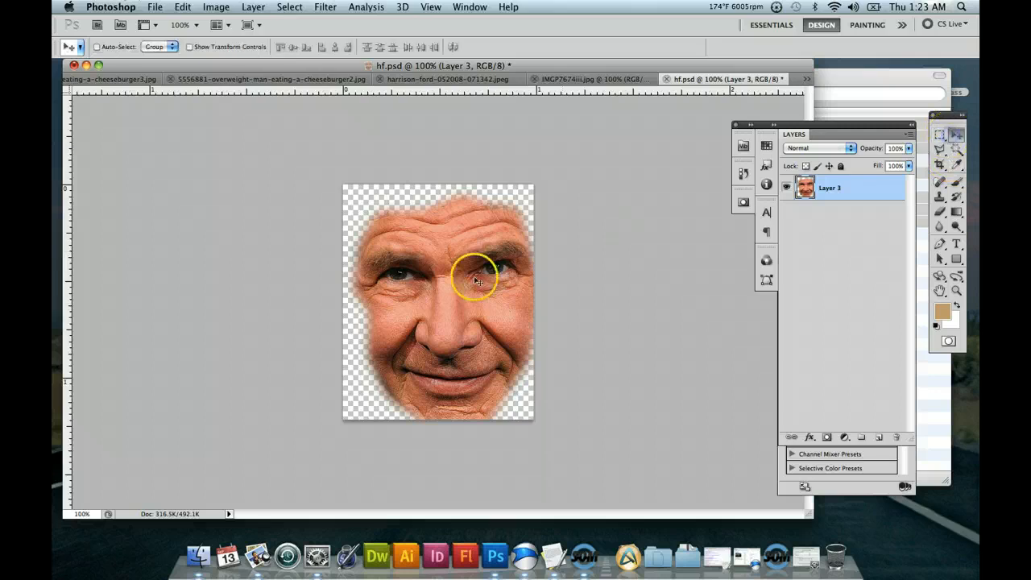
left_click_drag(455, 279, 435, 272)
left_click(957, 134)
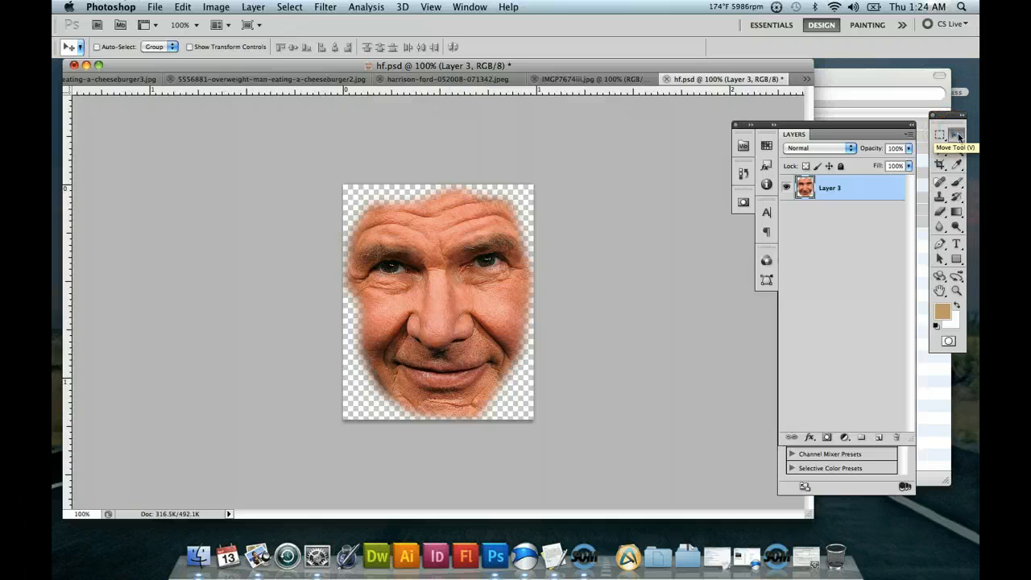
left_click(159, 8)
left_click(183, 200)
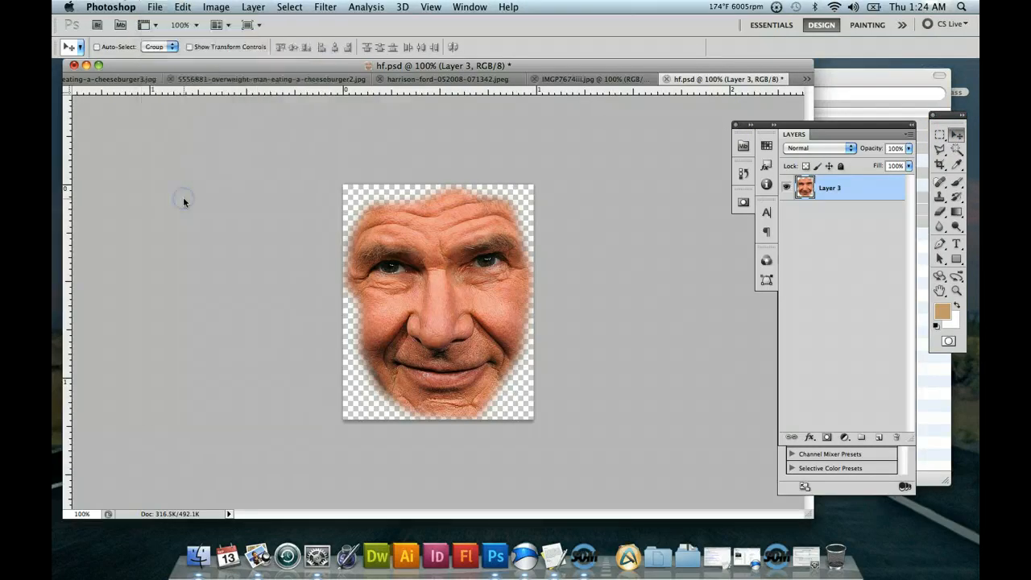
Place hf.psd into the portrait IMGP7674iii.jpg.
left_click(559, 84)
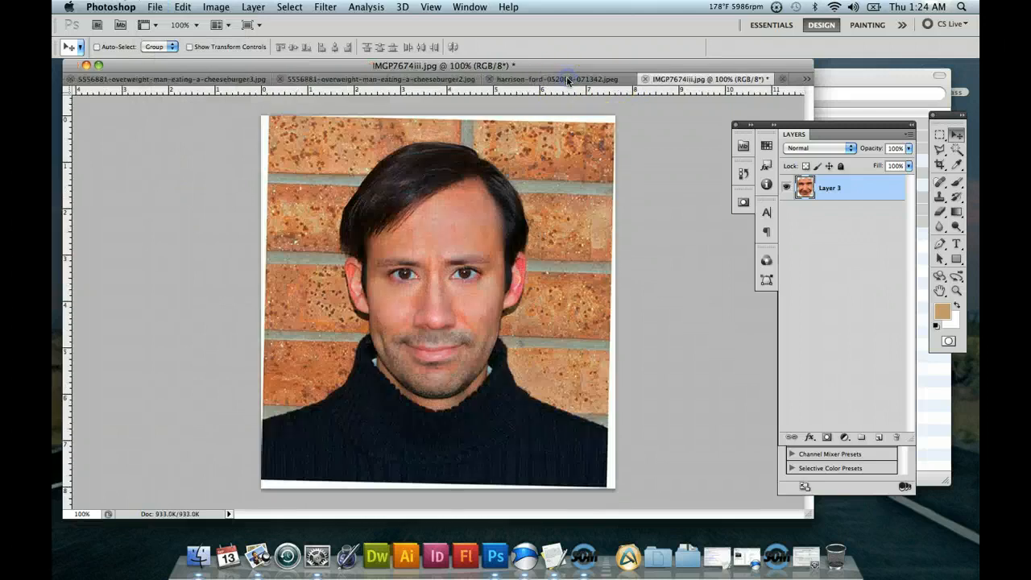
left_click(154, 8)
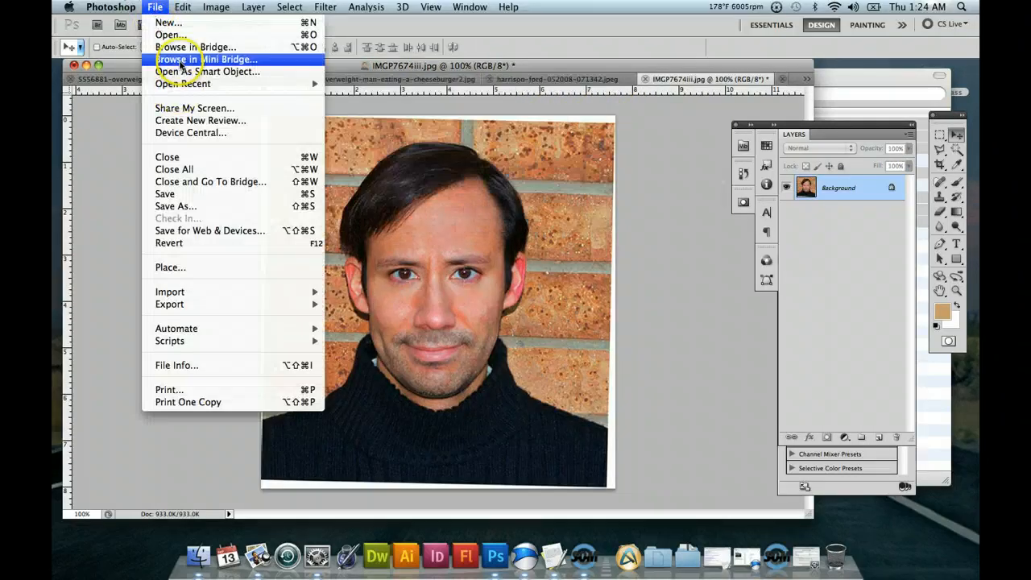
left_click(168, 267)
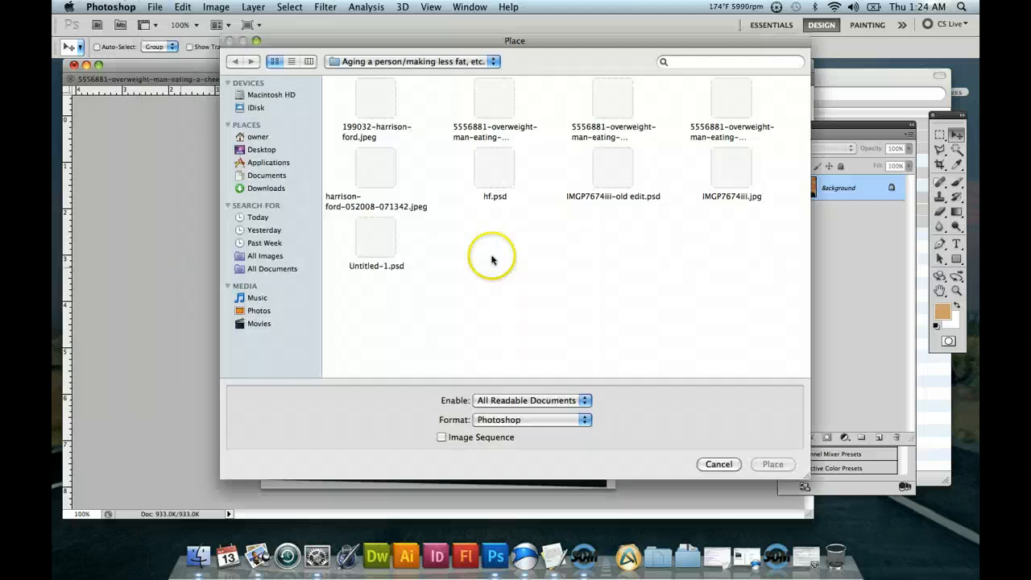
left_click(495, 191)
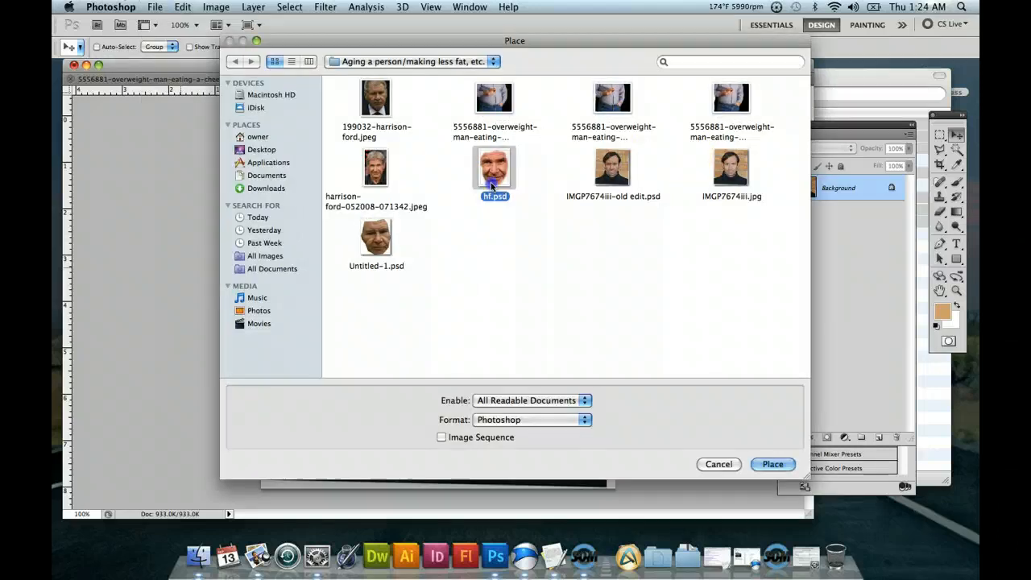
left_click(755, 465)
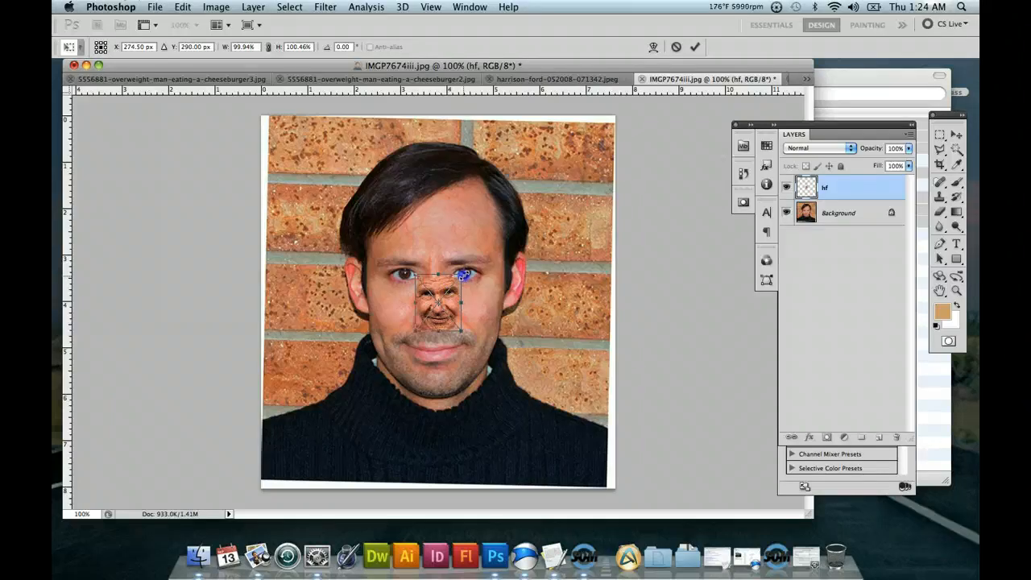
Scale the placed hf face up to about 307% width and 309% height, and commit the placement.
left_click_drag(464, 274, 597, 168)
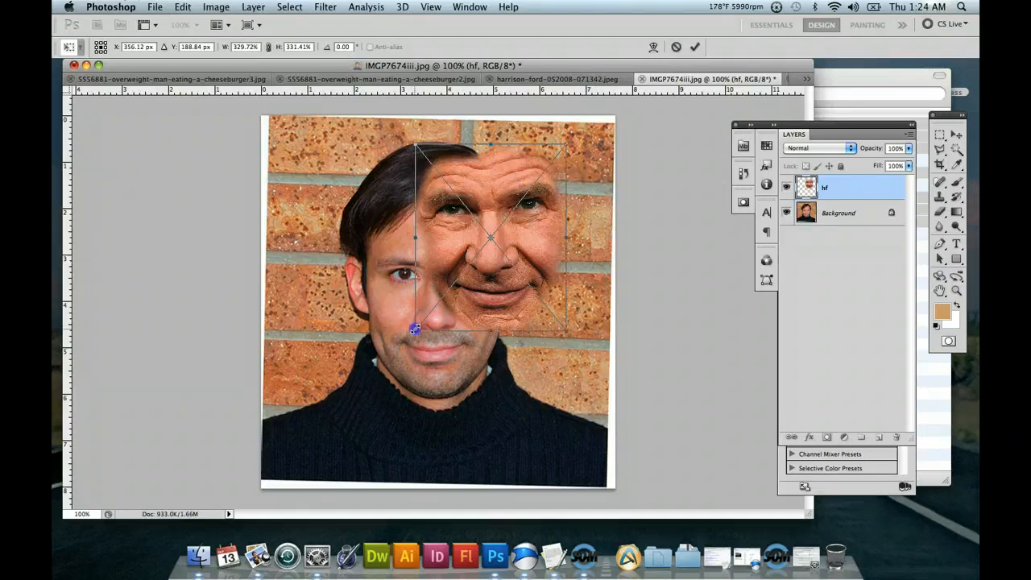
mouse_move(414, 328)
left_mouse_down()
mouse_move(362, 392)
mouse_move(420, 333)
left_mouse_up()
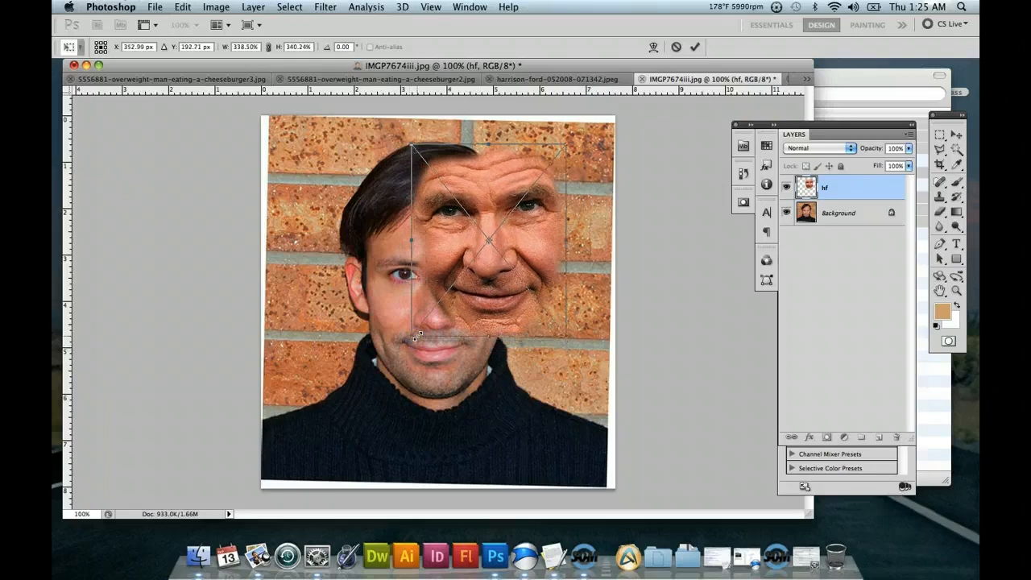
left_click_drag(412, 338, 426, 316)
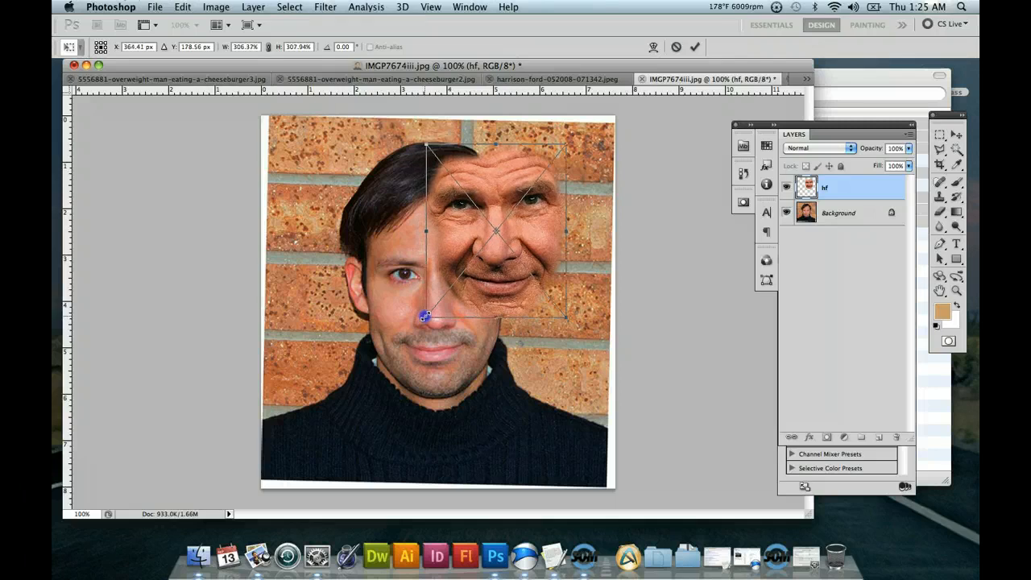
left_click_drag(426, 316, 424, 319)
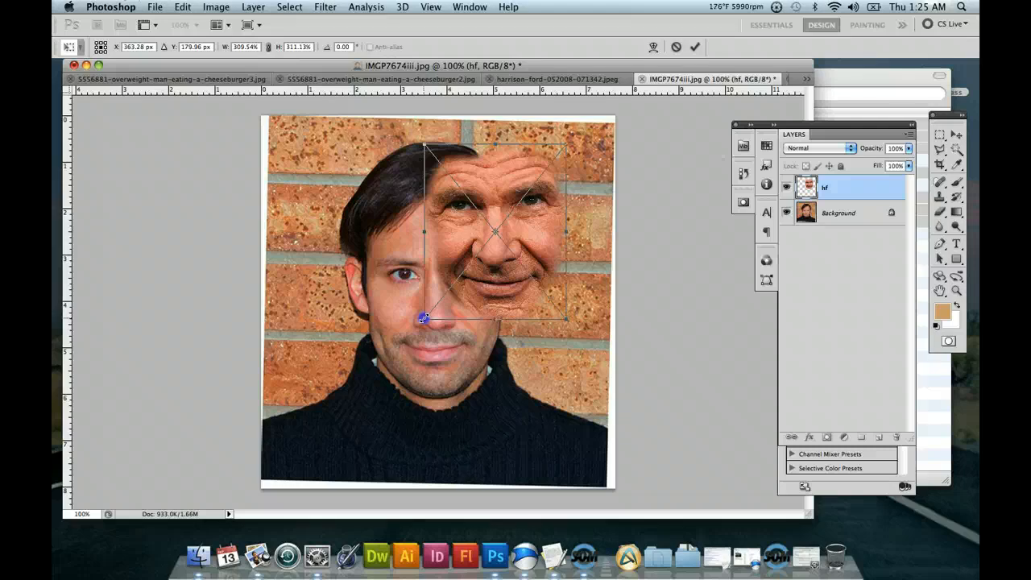
left_click_drag(424, 318, 426, 317)
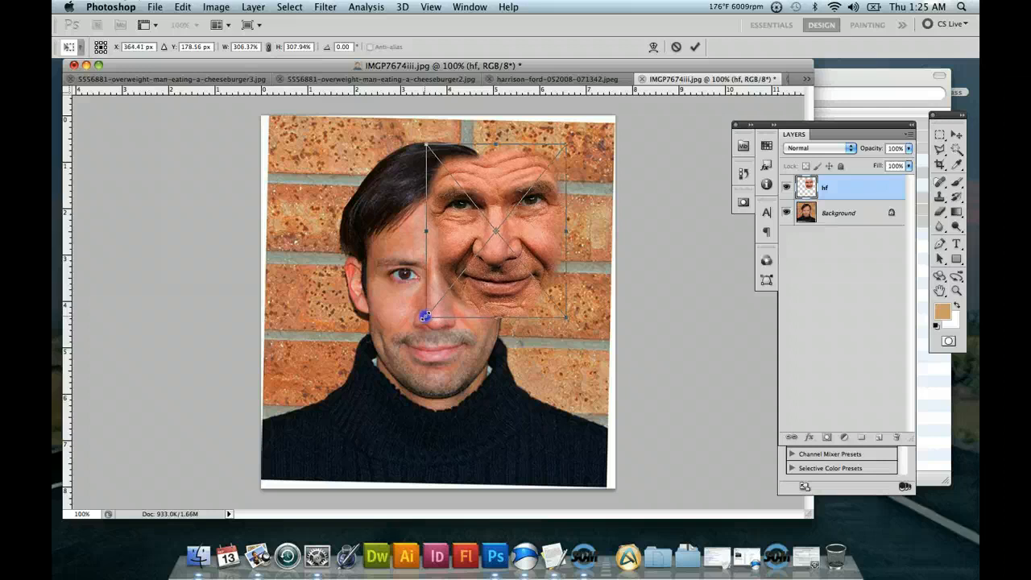
left_click_drag(424, 317, 424, 317)
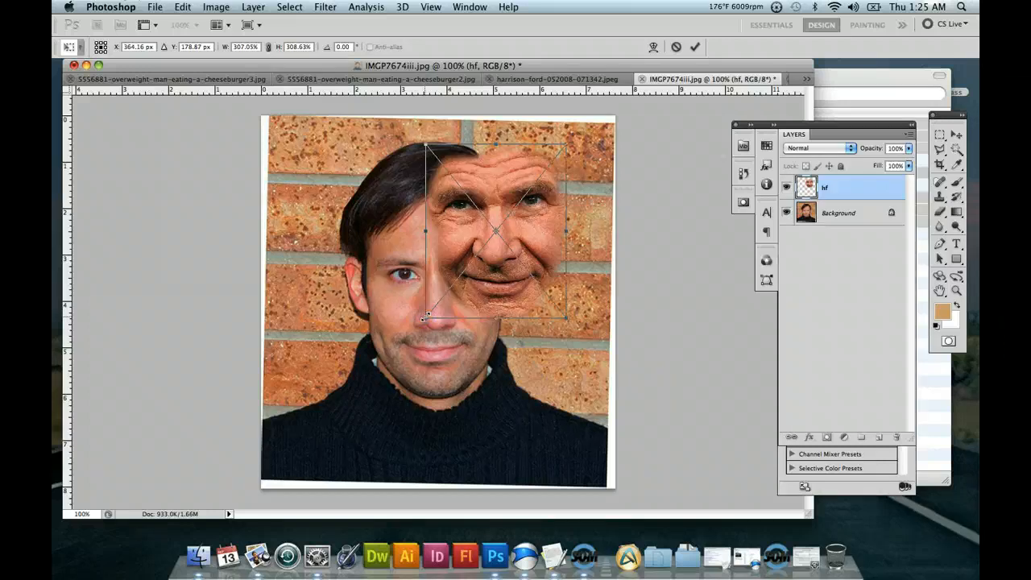
key("Return")
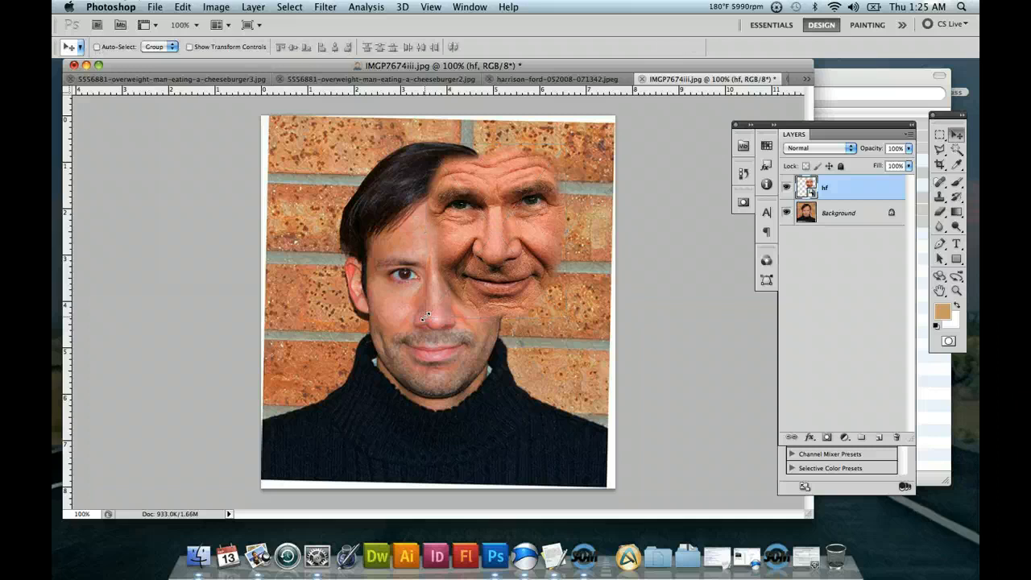
Try repositioning the placed hf face lower over the young man's portrait.
left_click(911, 184)
left_click_drag(511, 218, 486, 278)
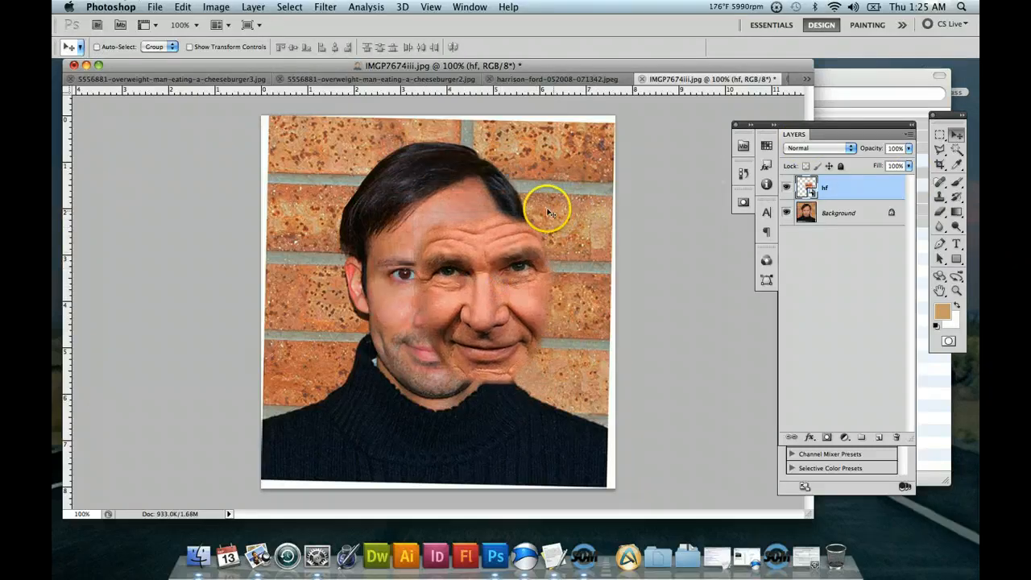
left_click_drag(535, 217, 573, 246)
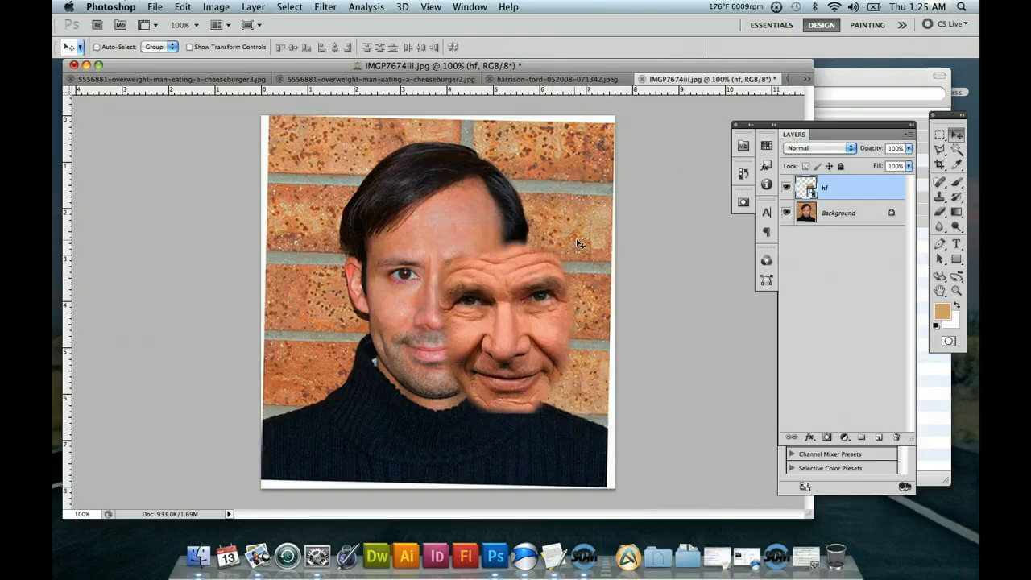
left_click(564, 257)
left_click(523, 269)
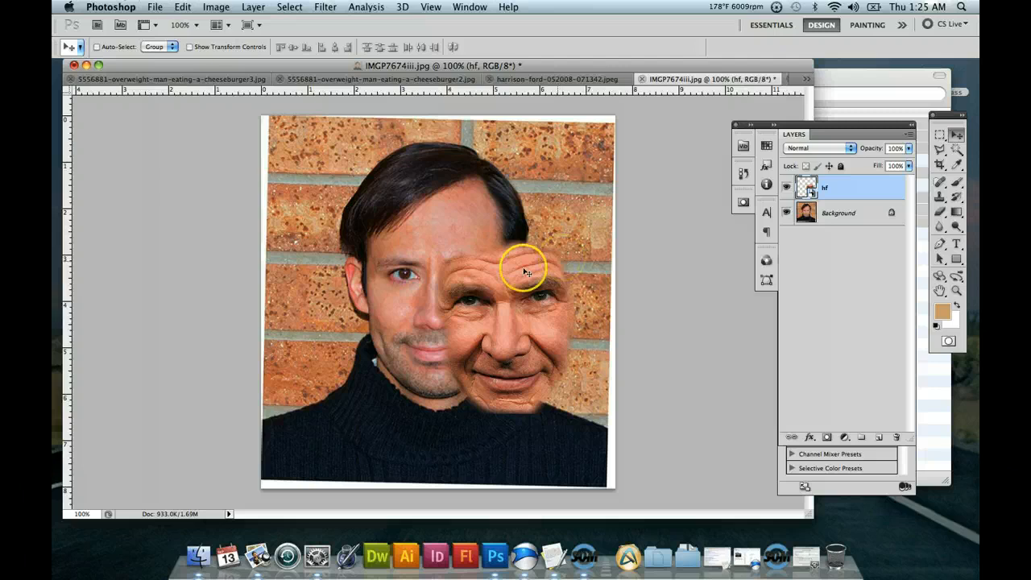
mouse_move(524, 269)
left_mouse_down()
mouse_move(534, 256)
mouse_move(520, 259)
left_mouse_up()
Hide the portrait's Background layer and undo the recent moves of the hf face.
left_click(786, 214)
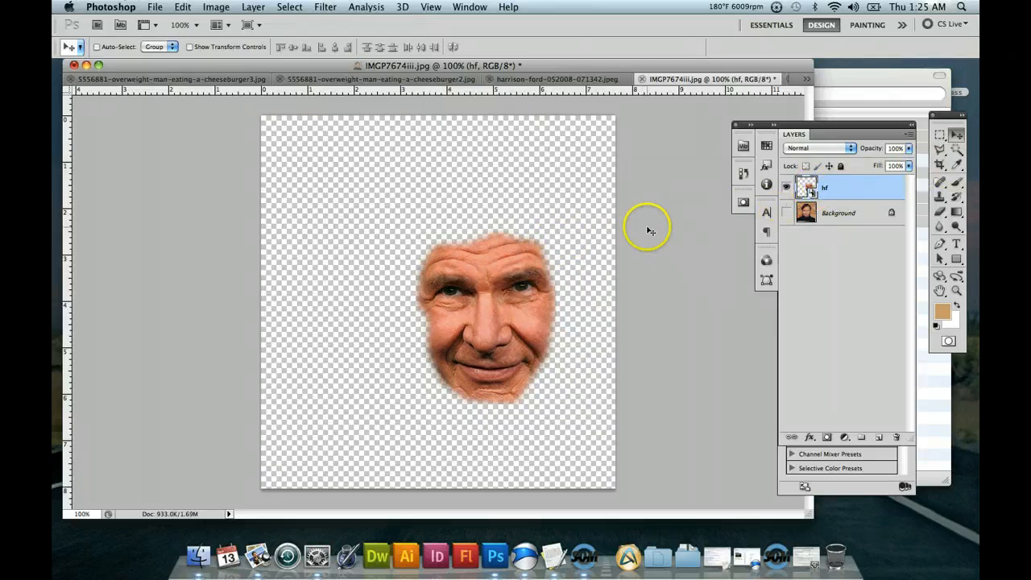
key("alt+super+z")
Undo the earlier placement of the hf face and place hf.psd into the portrait IMGP7674iii.jpg again.
key("alt+super+z")
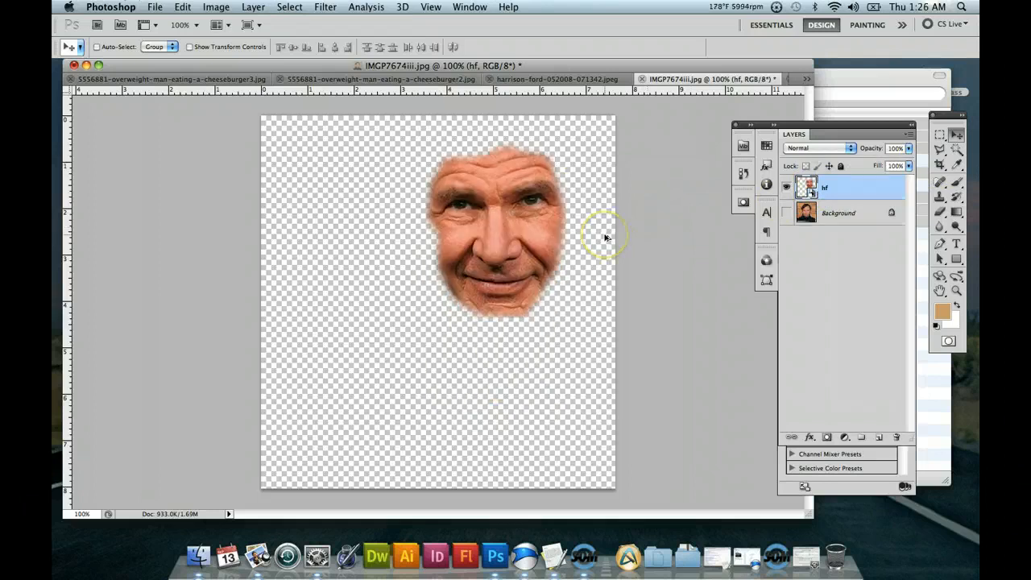
key("alt+super+z")
key("super+r")
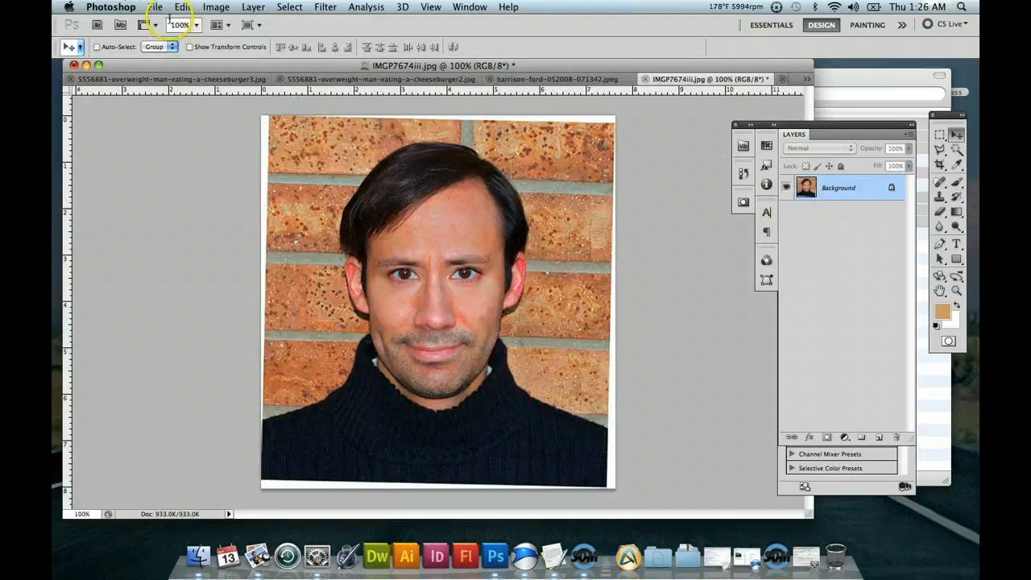
left_click(185, 6)
left_click(154, 6)
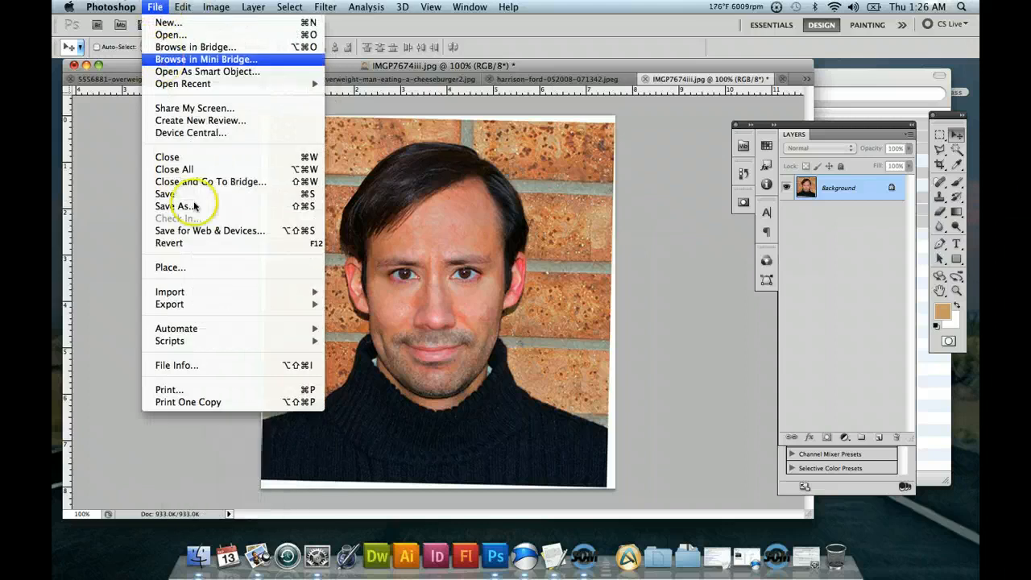
left_click(198, 266)
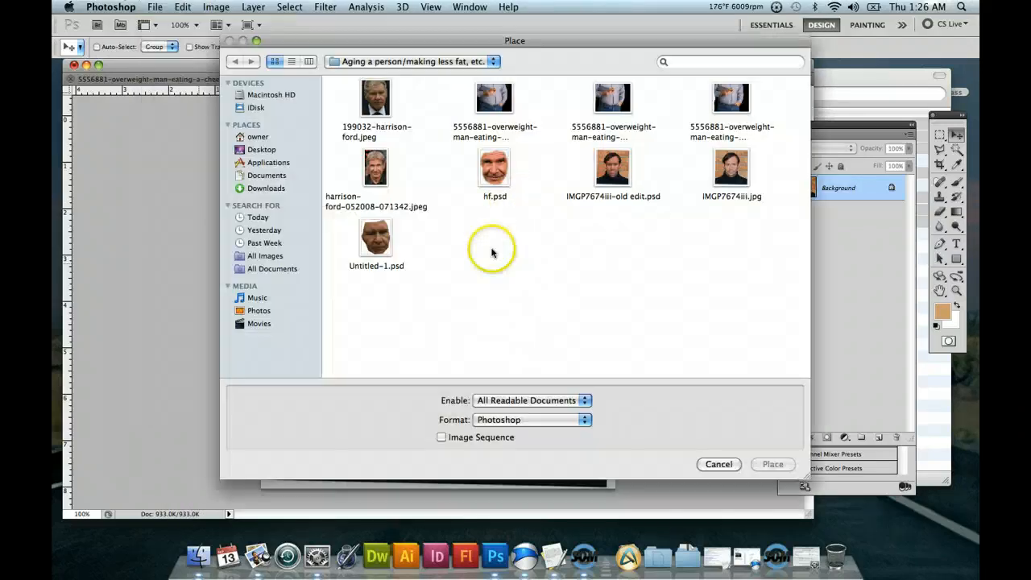
left_click(494, 184)
left_click(773, 465)
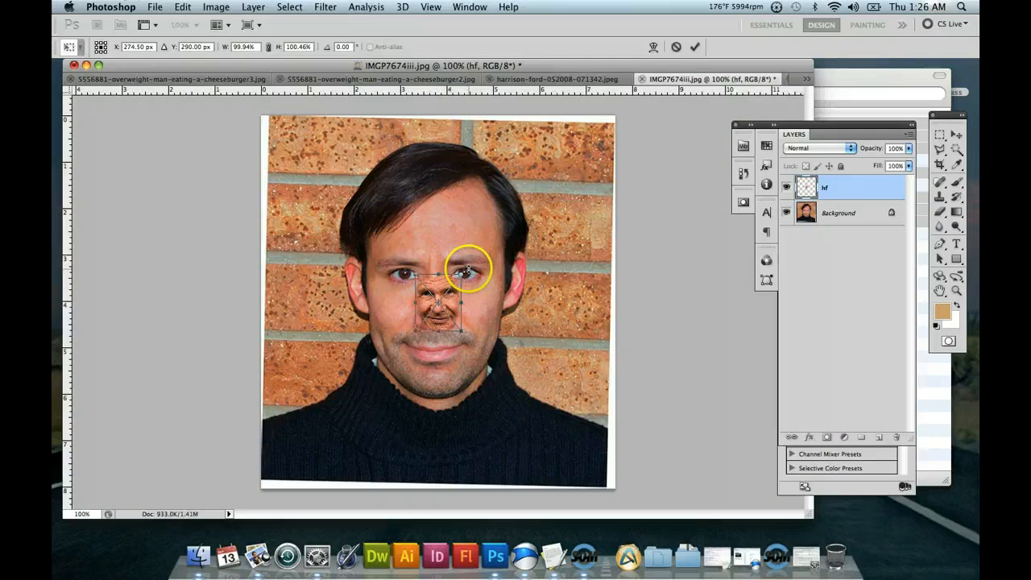
Enlarge the placed hf face to about 373% width and 375% height and rotate it to about 3.5°.
left_click_drag(466, 272, 473, 273)
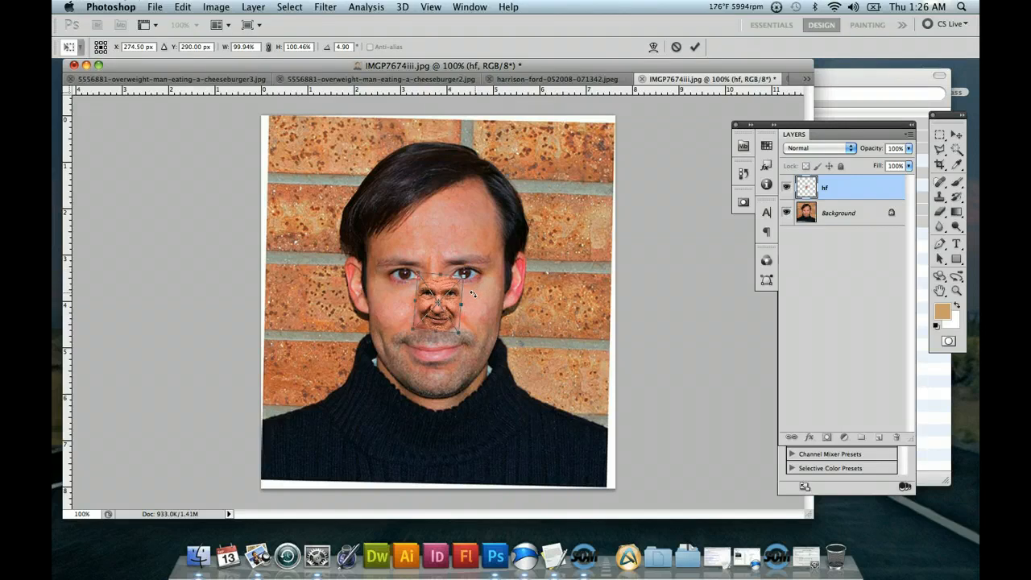
left_click_drag(463, 276, 465, 274)
left_click_drag(580, 171, 605, 145)
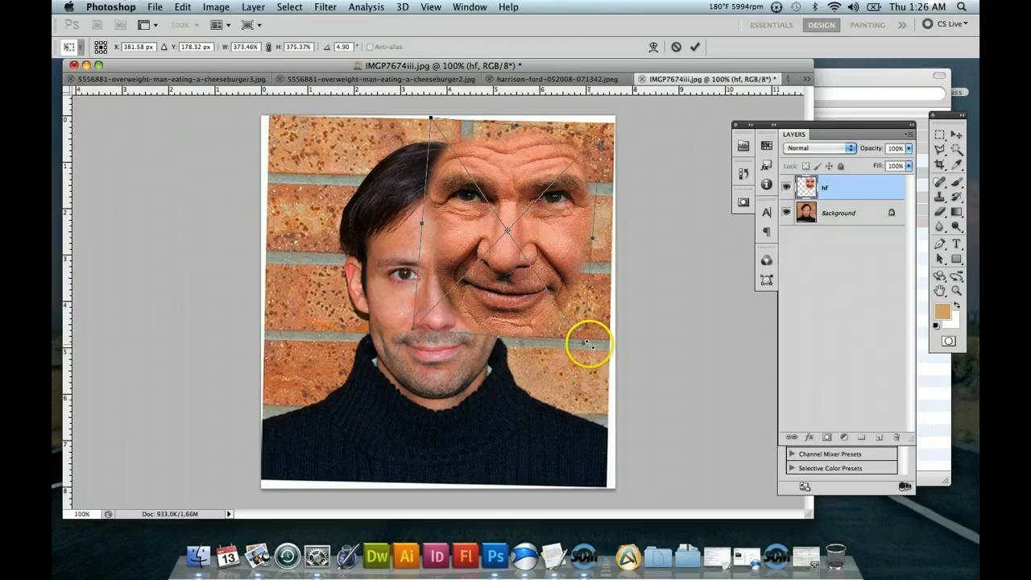
left_click_drag(591, 343, 591, 343)
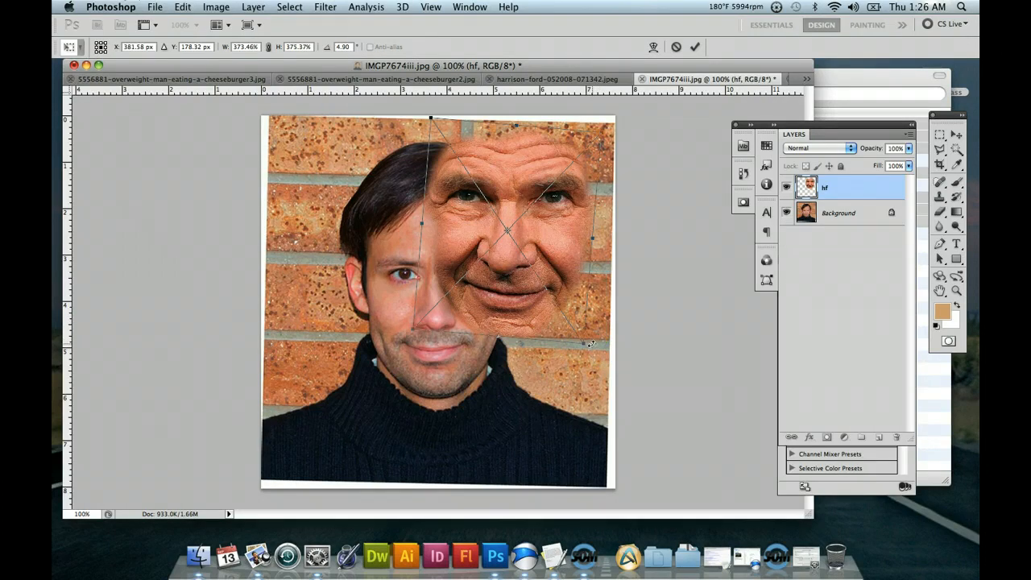
mouse_move(591, 344)
left_mouse_down()
mouse_move(584, 348)
mouse_move(596, 342)
left_mouse_up()
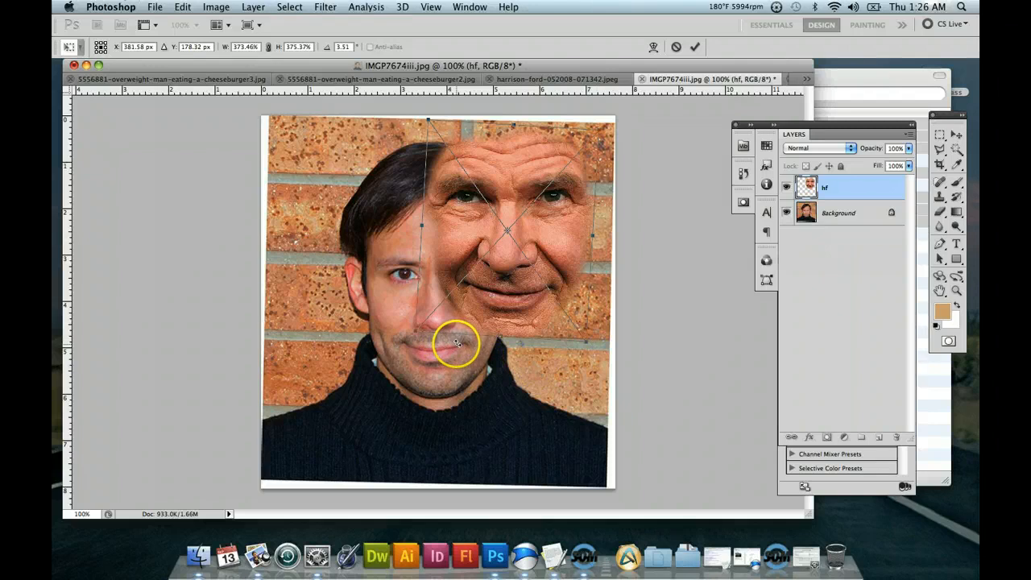
Reduce the placed hf face to about 304% width and 305% height, commit the placement, and move it lower, level with the young man's eyes.
left_click_drag(417, 330, 452, 308)
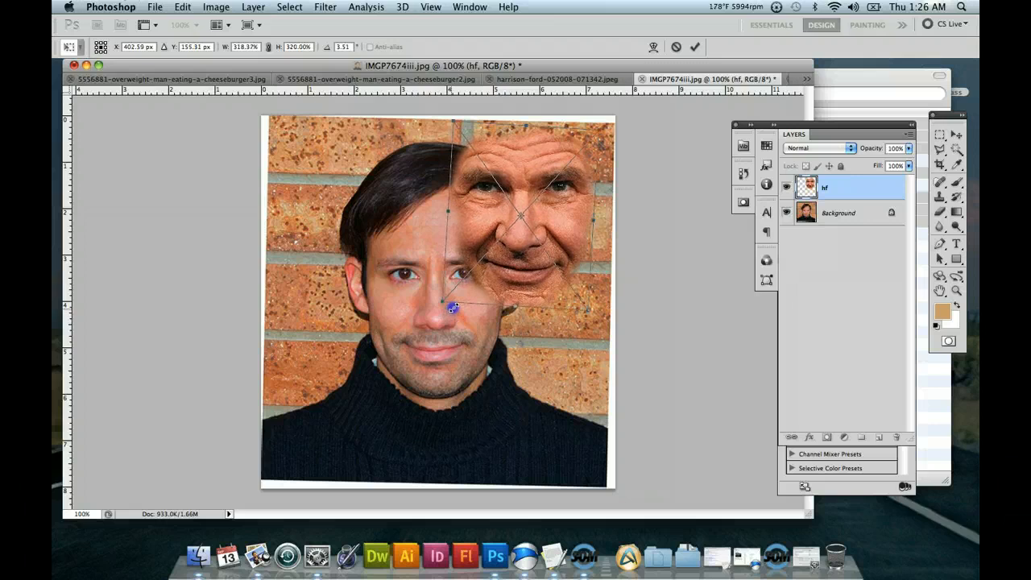
left_click_drag(453, 307, 455, 305)
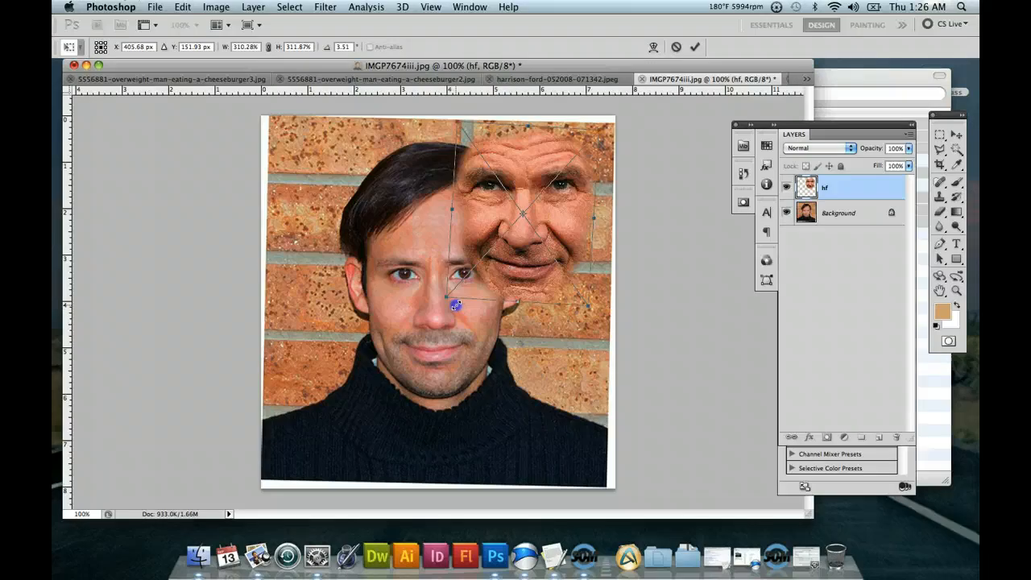
left_click_drag(455, 304, 460, 302)
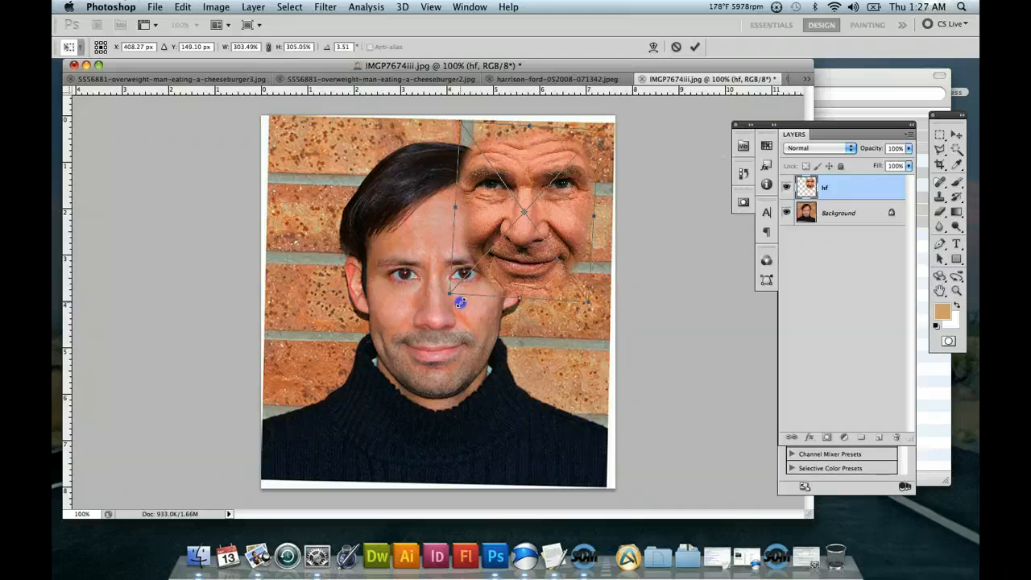
left_click_drag(460, 302, 461, 302)
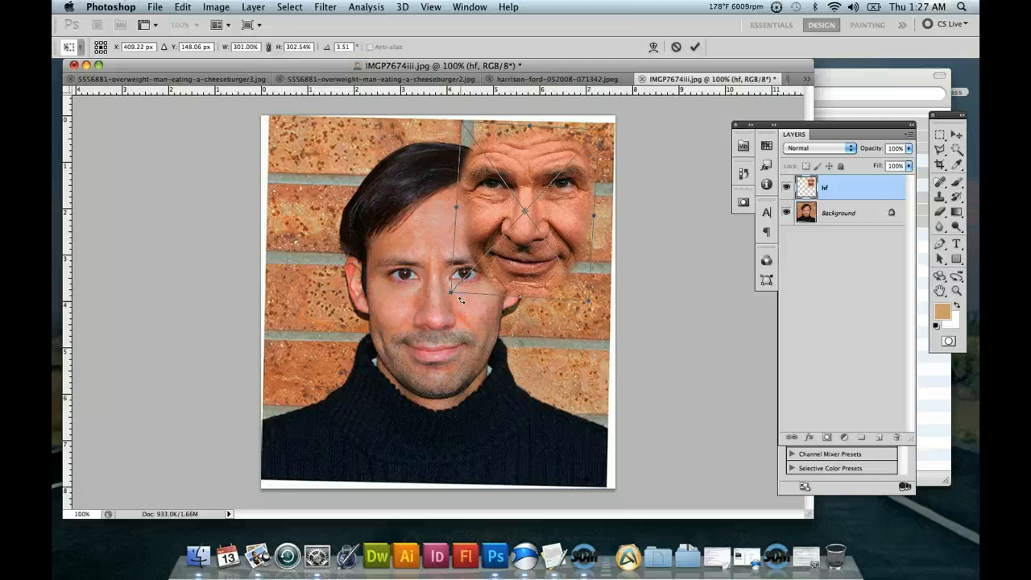
left_click(451, 294)
left_click_drag(449, 297, 450, 295)
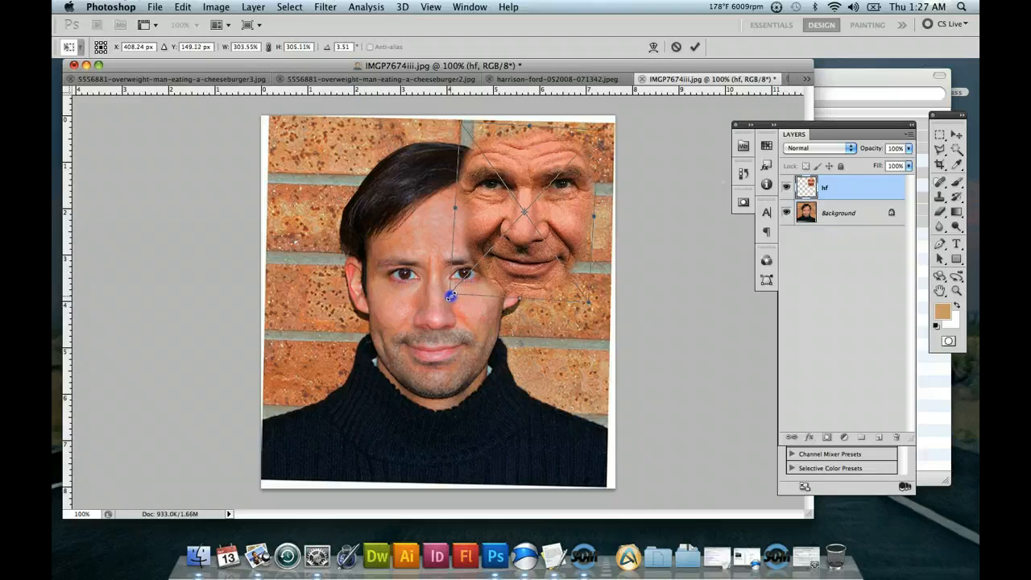
key("Return")
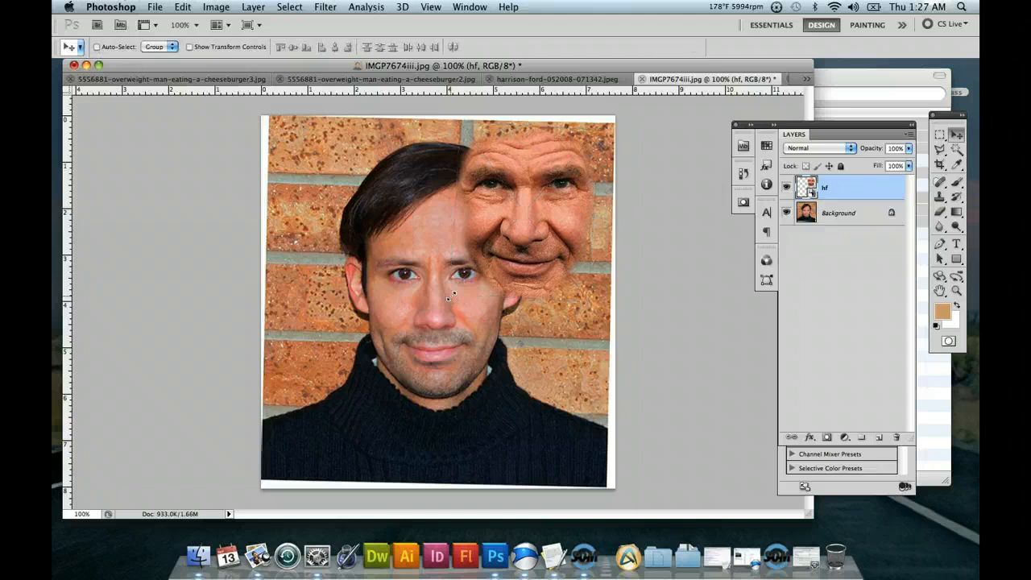
left_click_drag(553, 206, 541, 272)
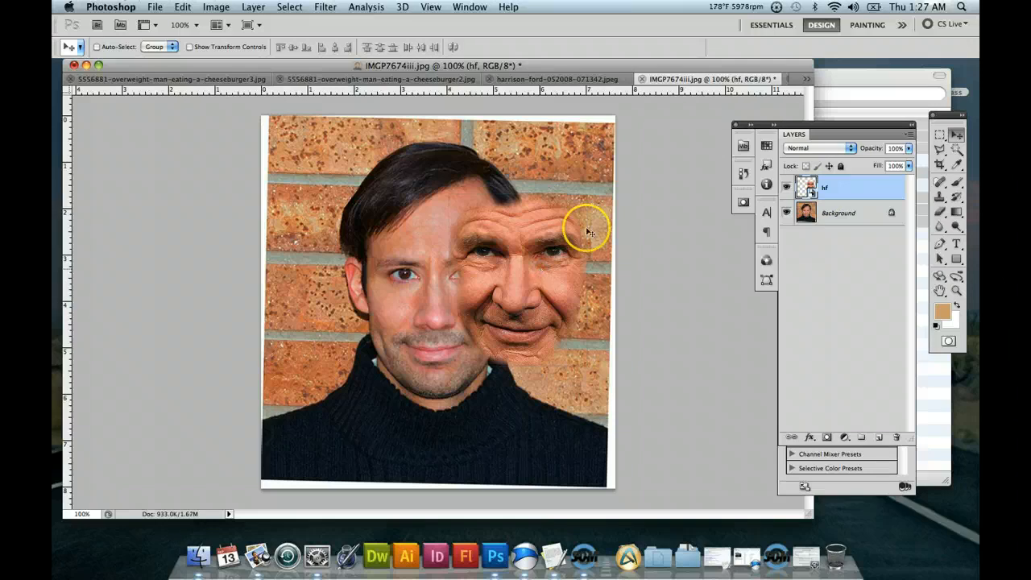
Open the recent file IMGP7674iii-old edit.psd and check the blend modes and opacities of its Untitled-1 layers.
left_click(850, 151)
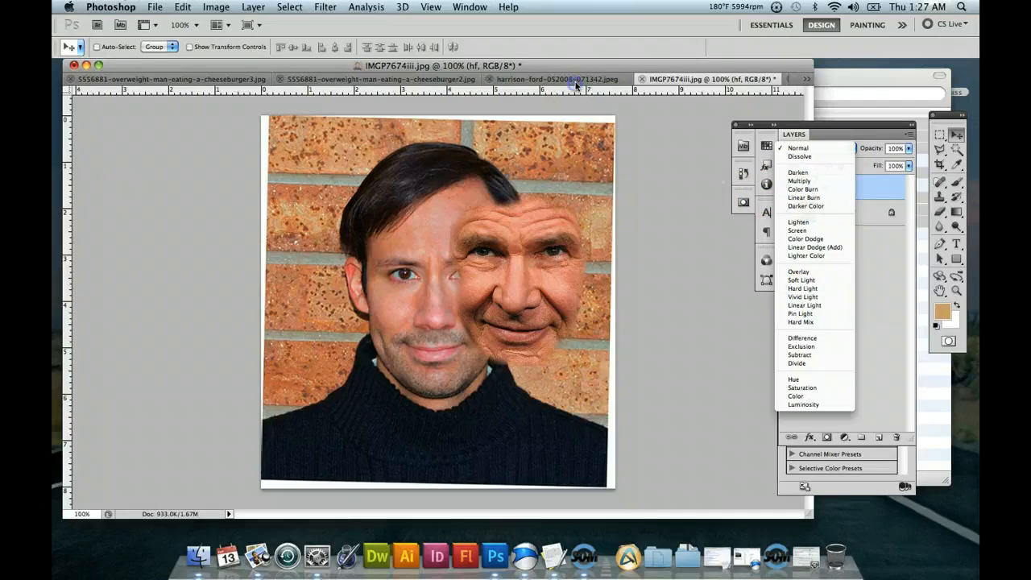
left_click(576, 81)
left_click(436, 78)
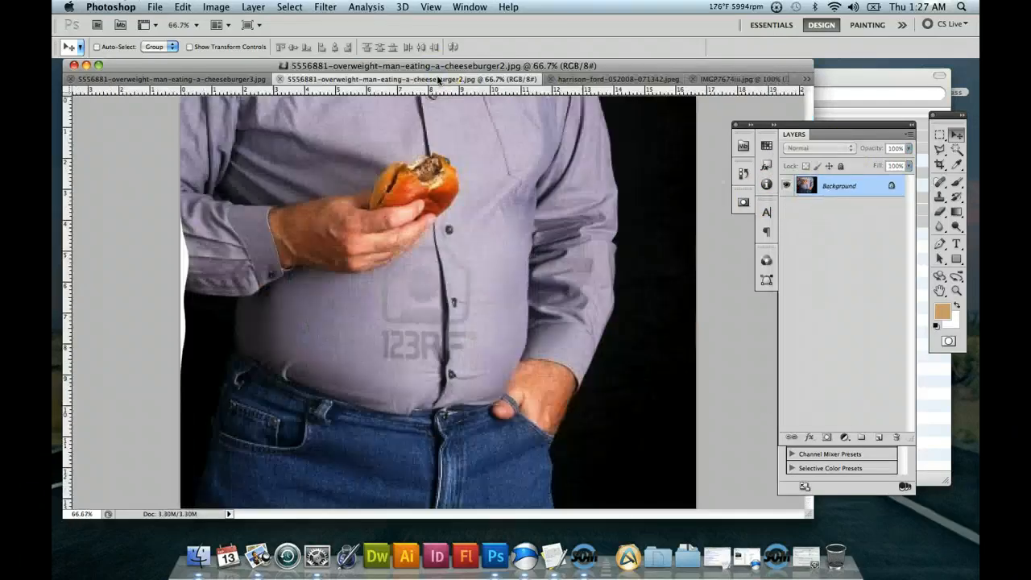
left_click(155, 6)
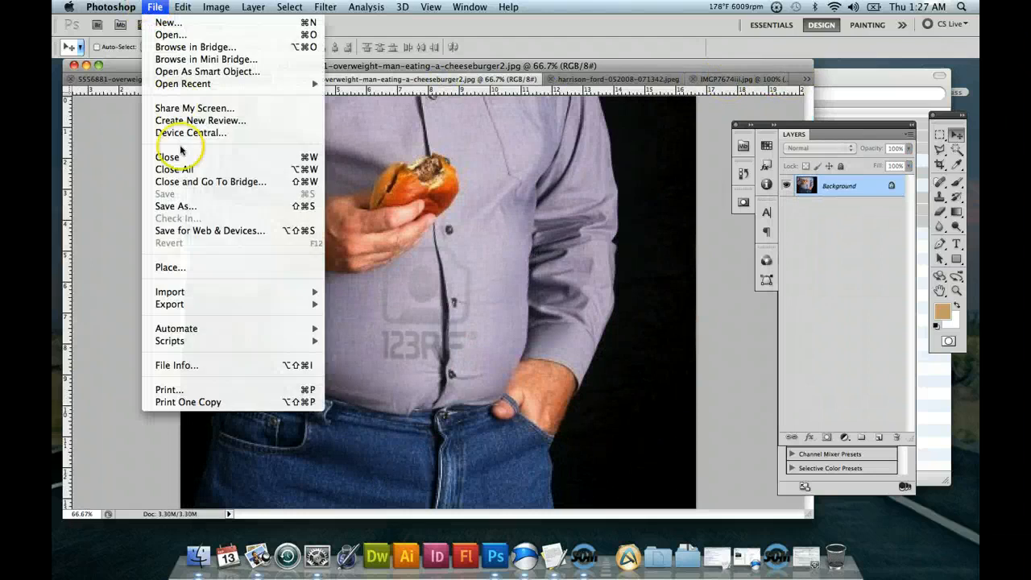
mouse_move(202, 83)
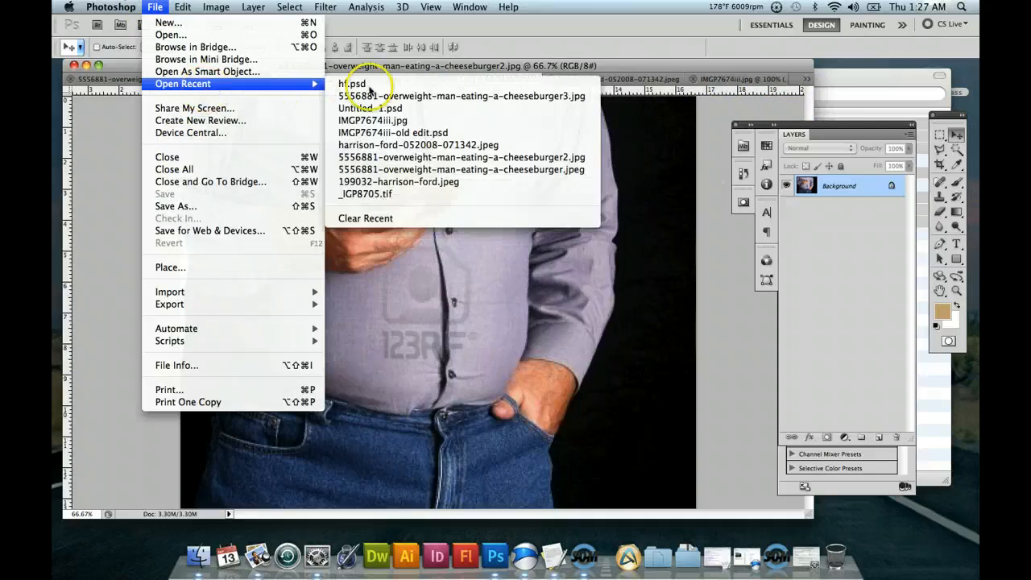
left_click(408, 134)
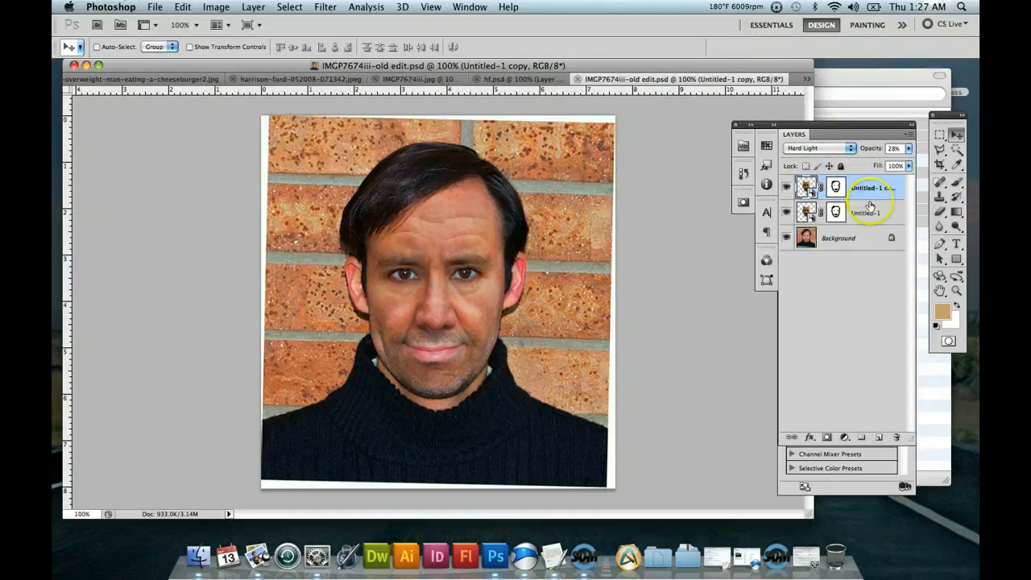
left_click(869, 211)
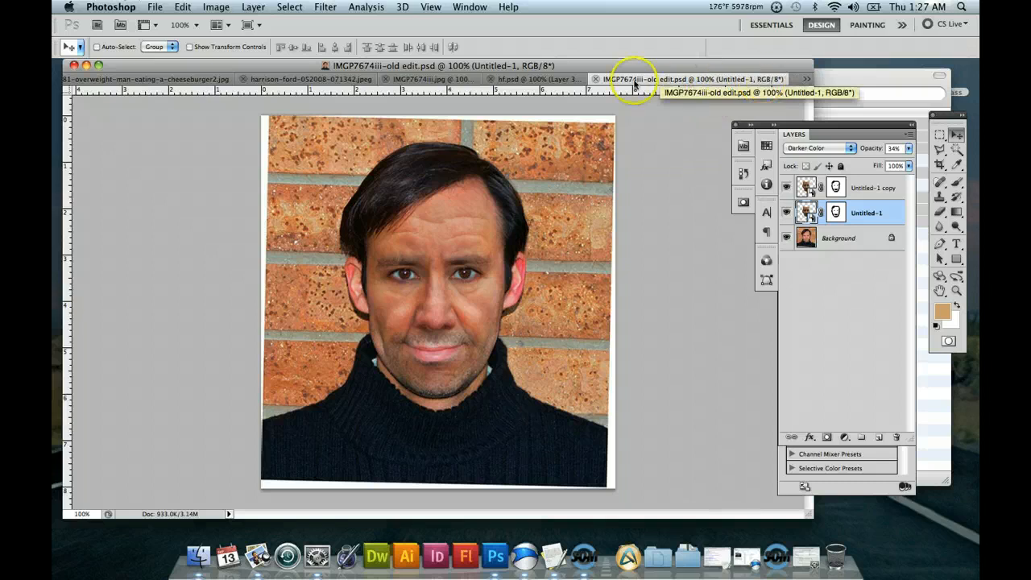
Close hf.psd, IMGP7674iii-old edit.psd and harrison-ford-052008-071342.jpeg, and return to the portrait IMGP7674iii.jpg.
left_click(537, 80)
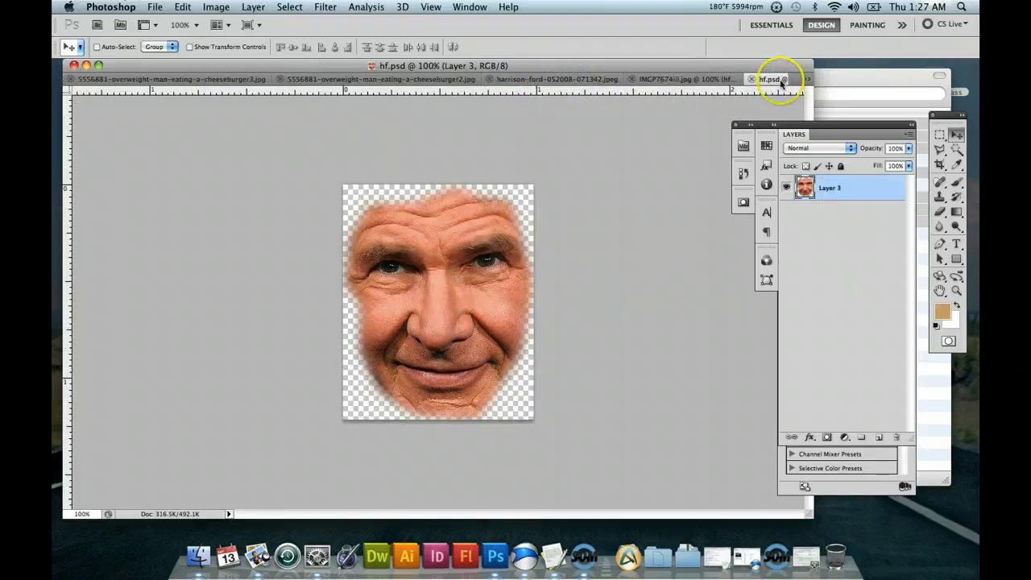
left_click(753, 80)
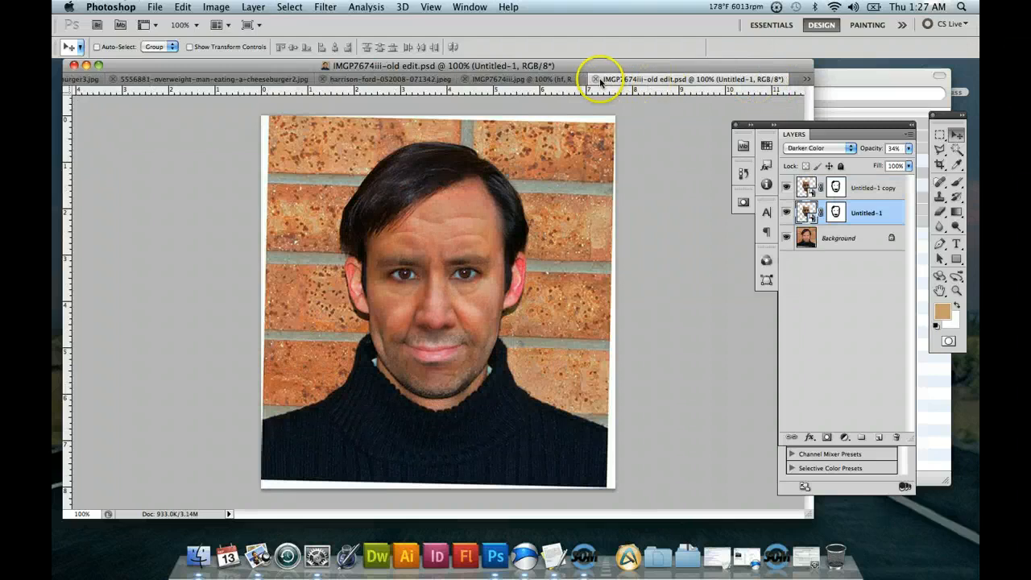
left_click(603, 79)
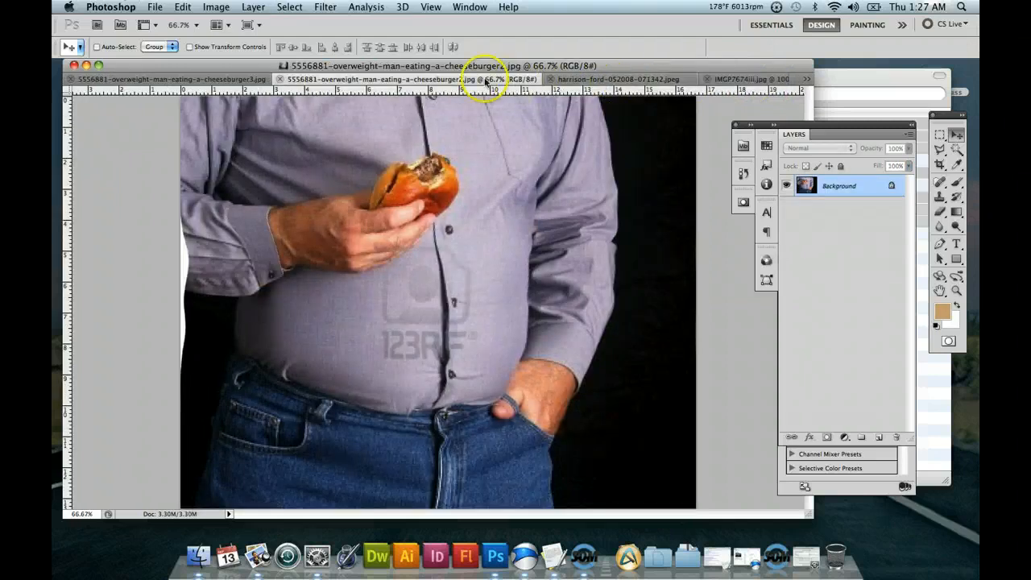
left_click(599, 80)
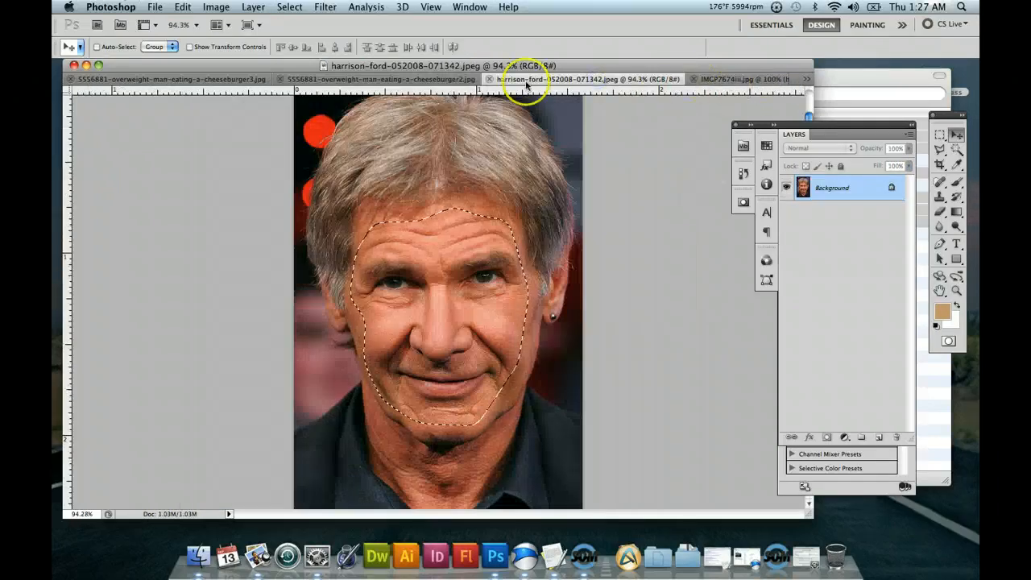
left_click(496, 80)
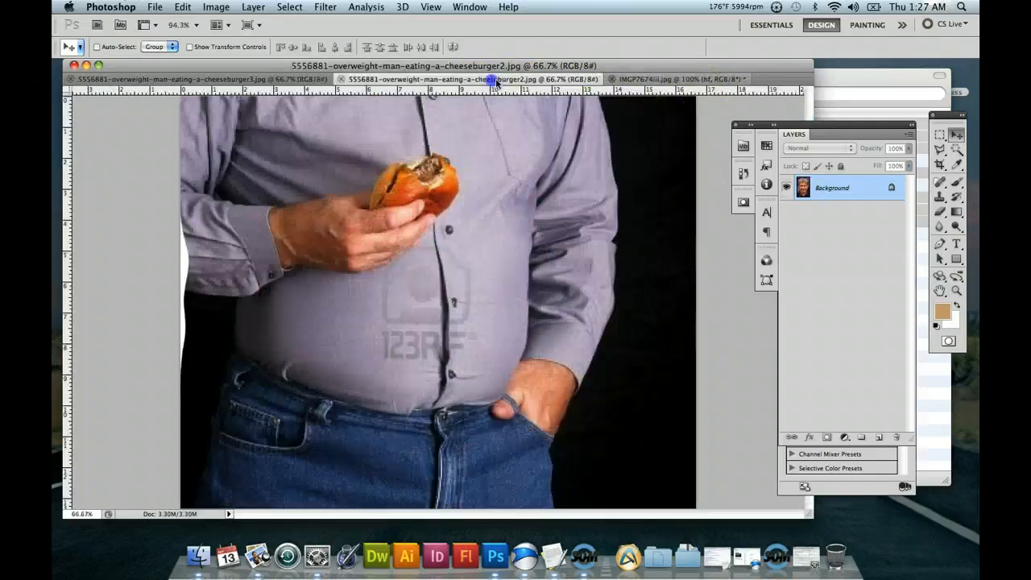
left_click(700, 79)
Duplicate the hf layer as hf copy and set the copy's blend mode to Hard Light.
right_click(846, 187)
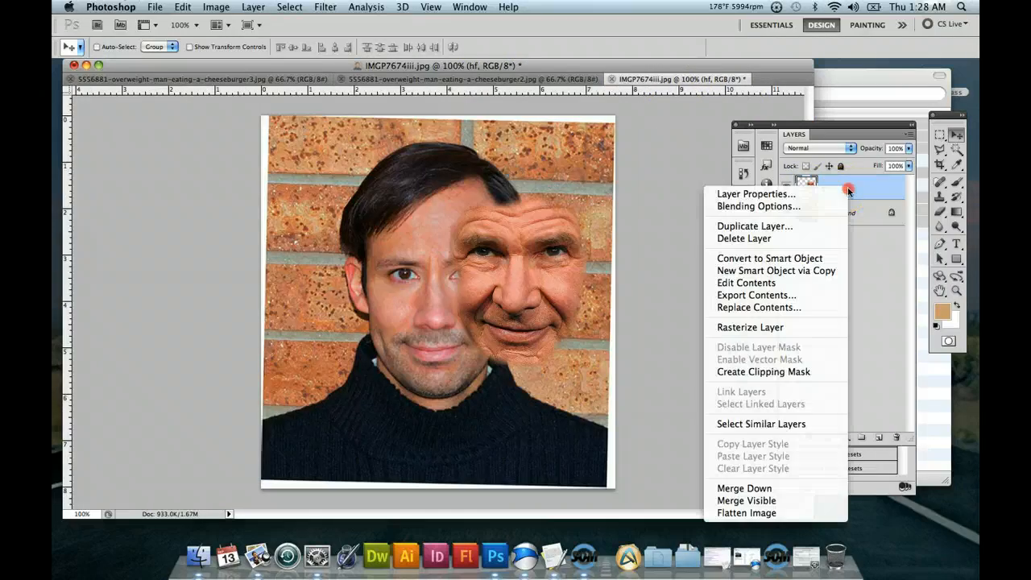
left_click(794, 228)
left_click(640, 221)
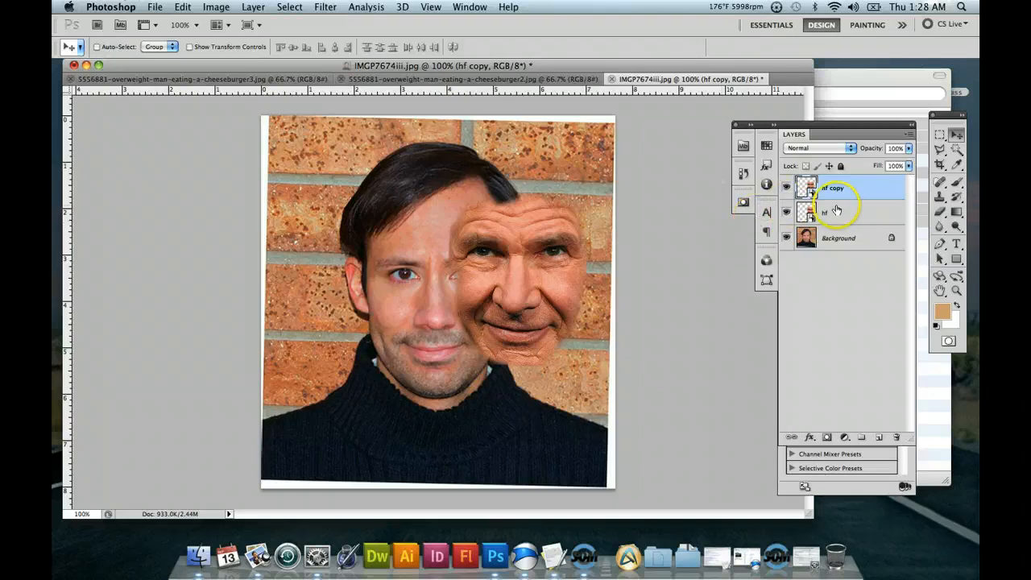
left_click(847, 149)
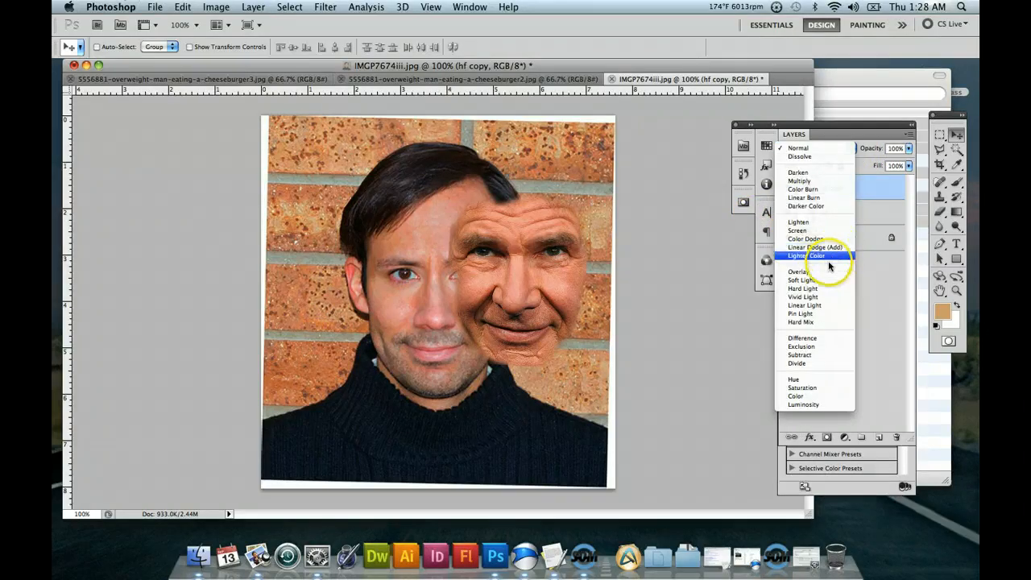
left_click(830, 292)
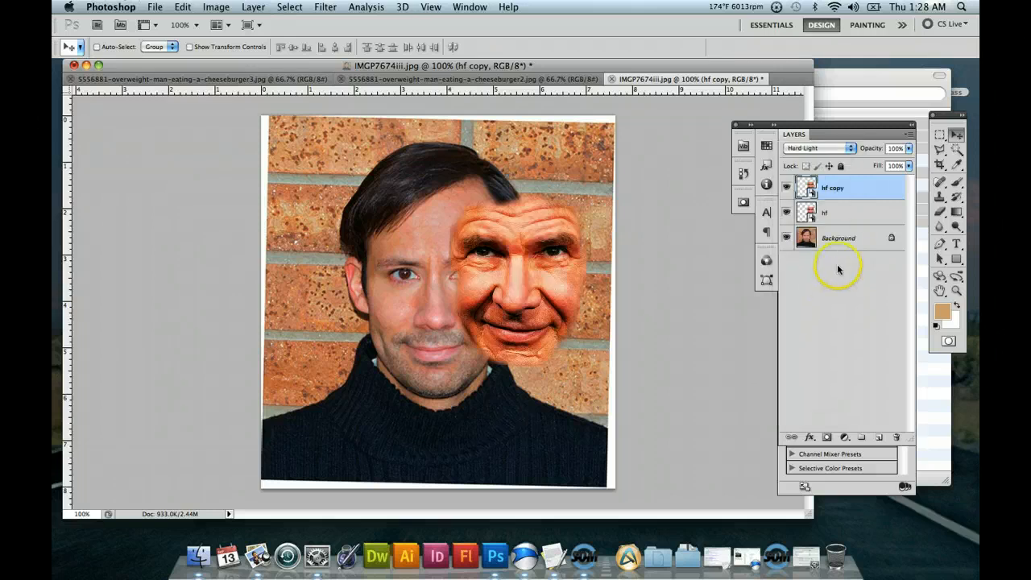
Hide the hf copy layer, move the hf face over the young man's face, and set the hf layer's opacity to 49%.
left_click(787, 188)
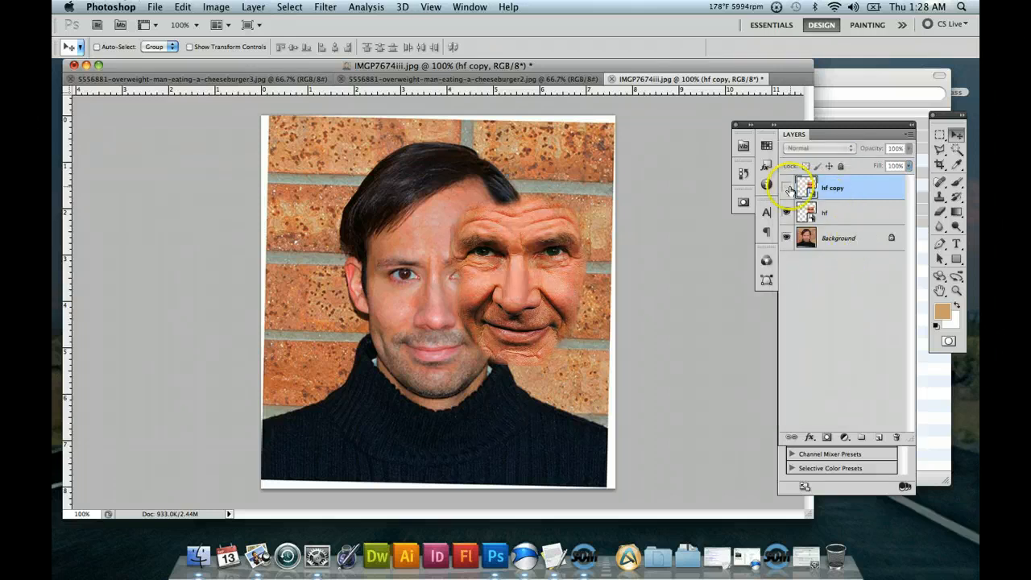
left_click(843, 212)
left_click_drag(548, 242, 459, 261)
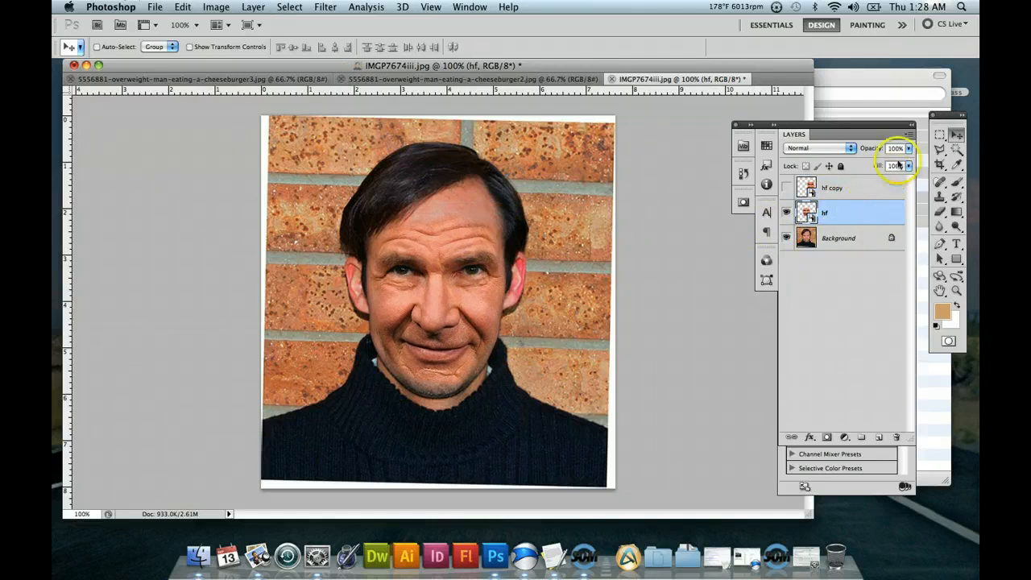
left_click_drag(909, 153, 876, 165)
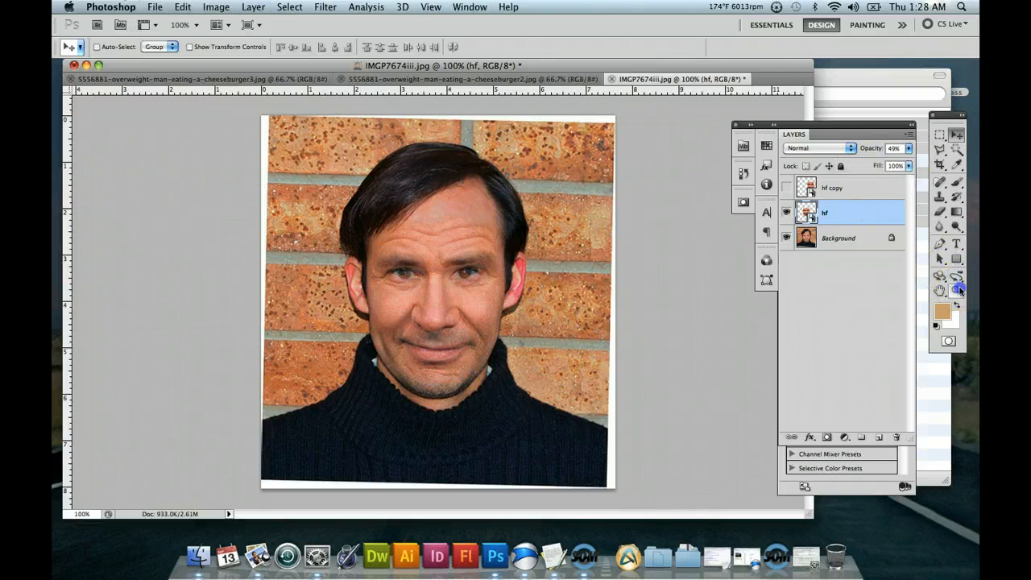
Nudge the hf layer slightly so its eyes and nose line up more closely with the young man's face.
left_click(956, 291)
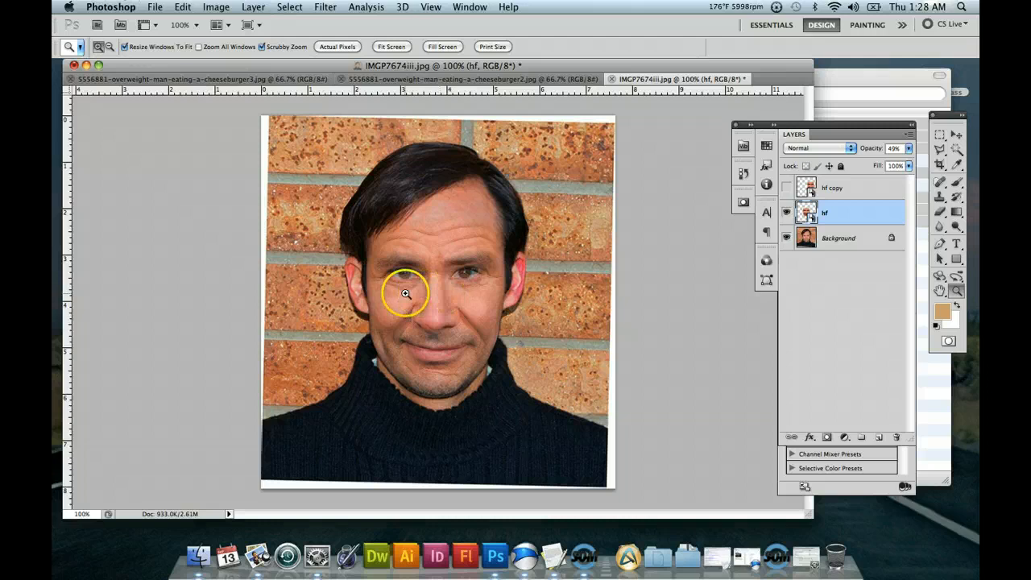
left_click_drag(415, 290, 460, 341)
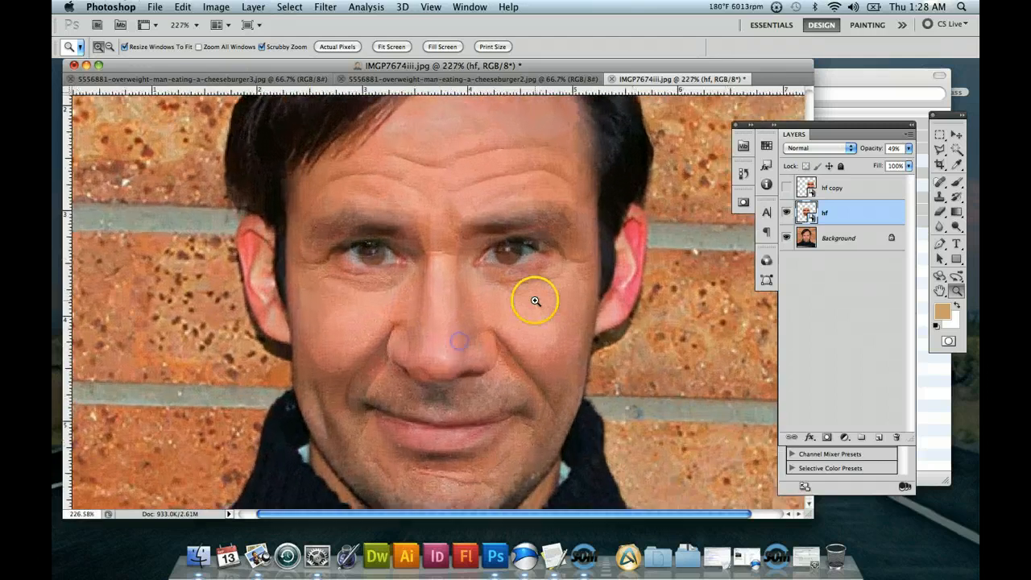
left_click(957, 135)
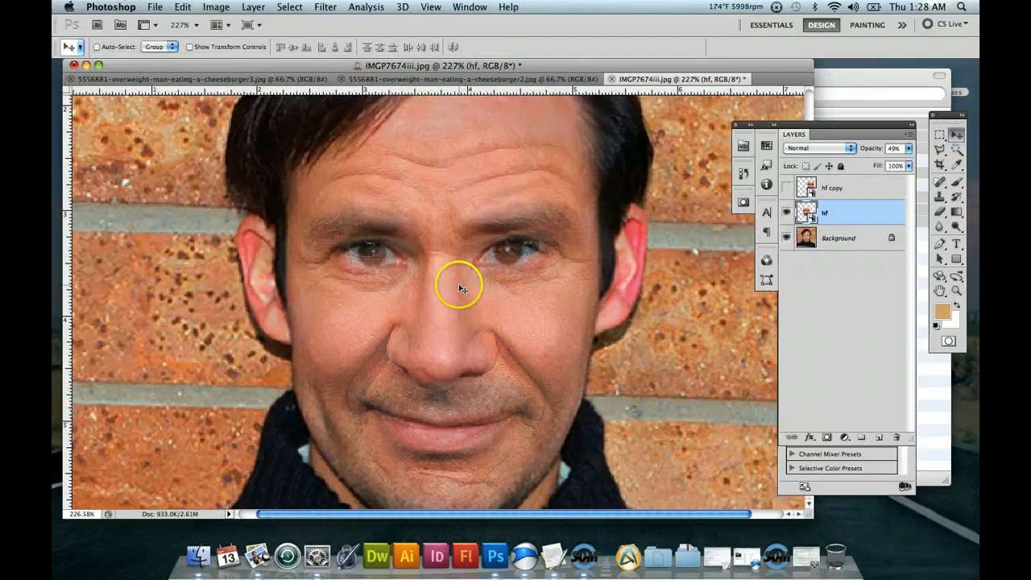
mouse_move(449, 299)
left_mouse_down()
mouse_move(440, 299)
mouse_move(455, 301)
left_mouse_up()
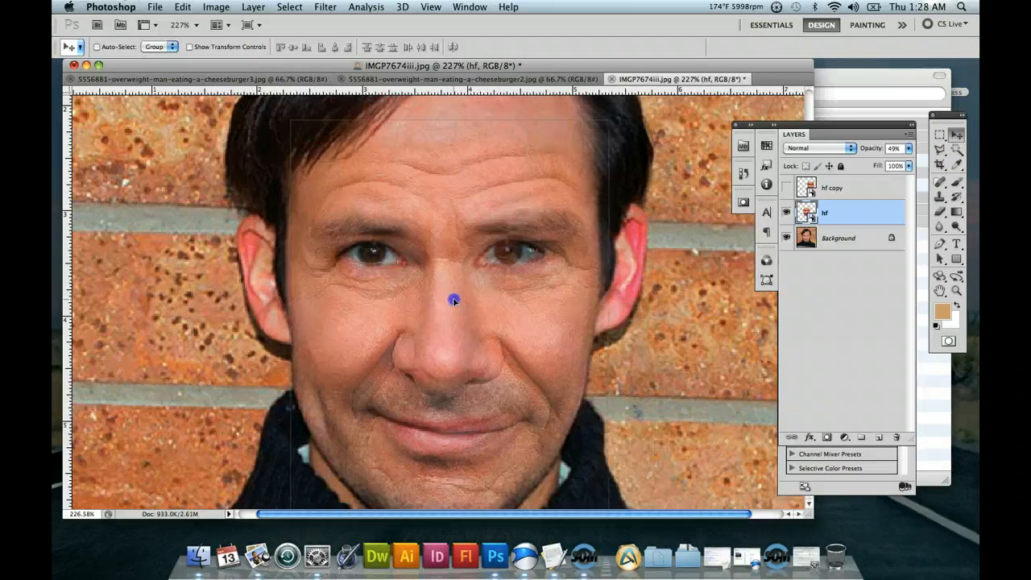
scroll(509, 302, "down", 3)
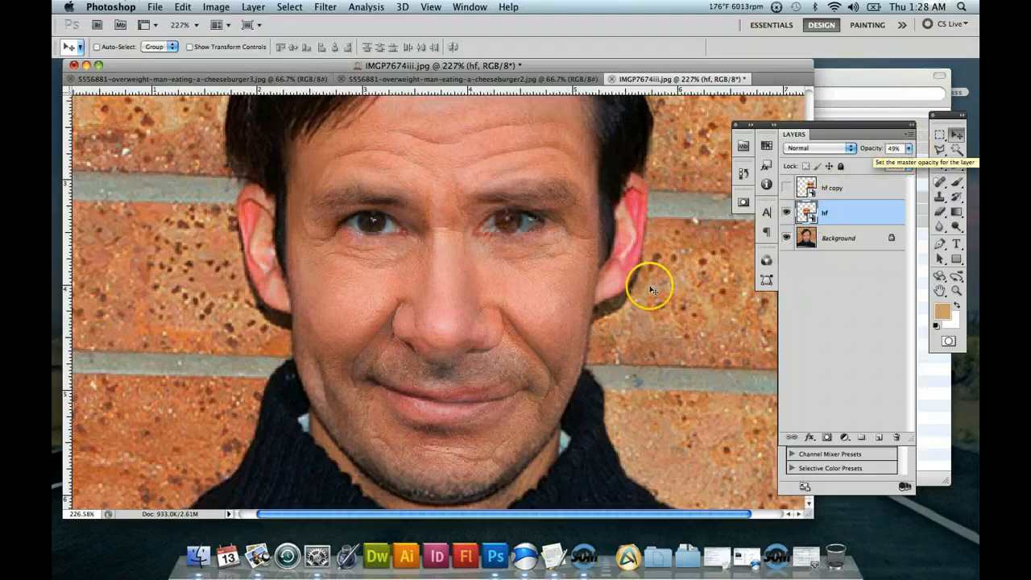
Warp the hf layer, pulling the mesh inward beside the eye on the image's right to match the young man's eye.
left_click(956, 290)
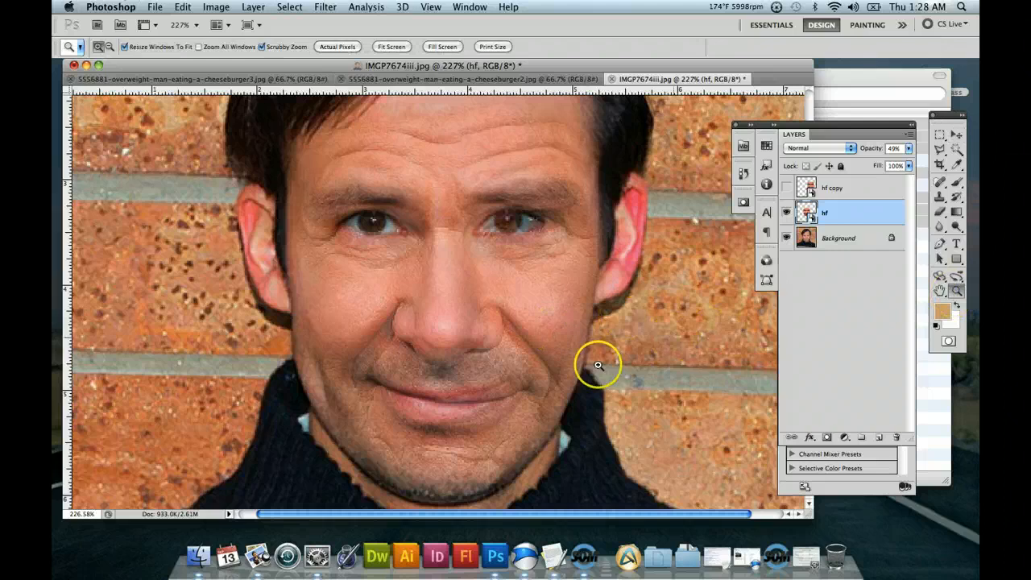
left_click_drag(596, 364, 559, 366)
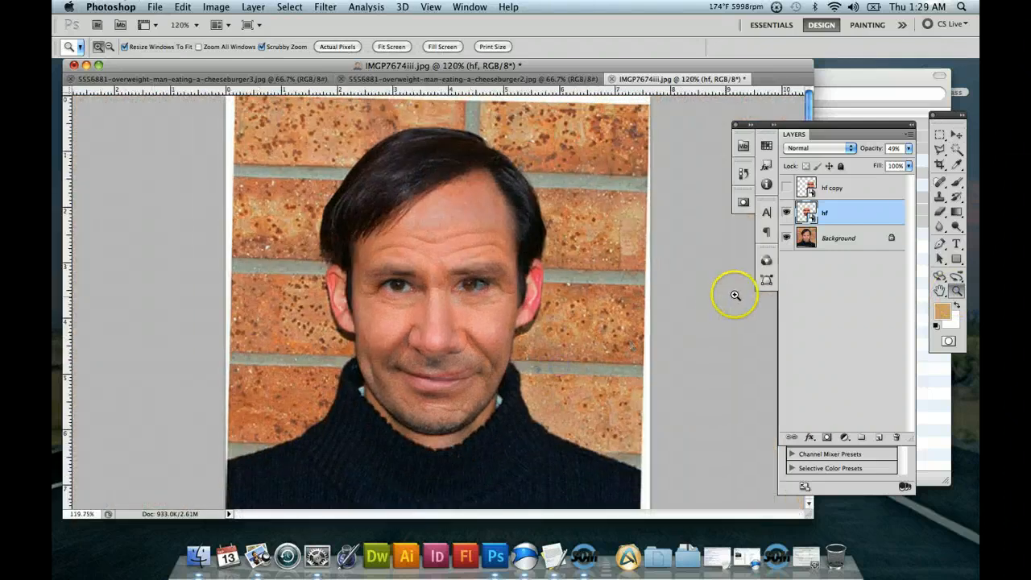
left_click(214, 7)
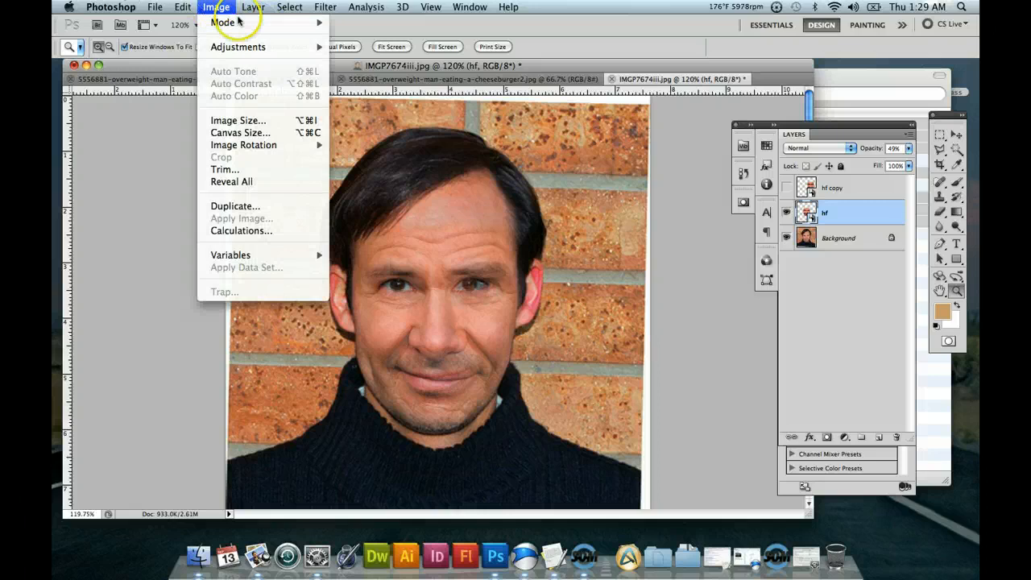
left_click(953, 137)
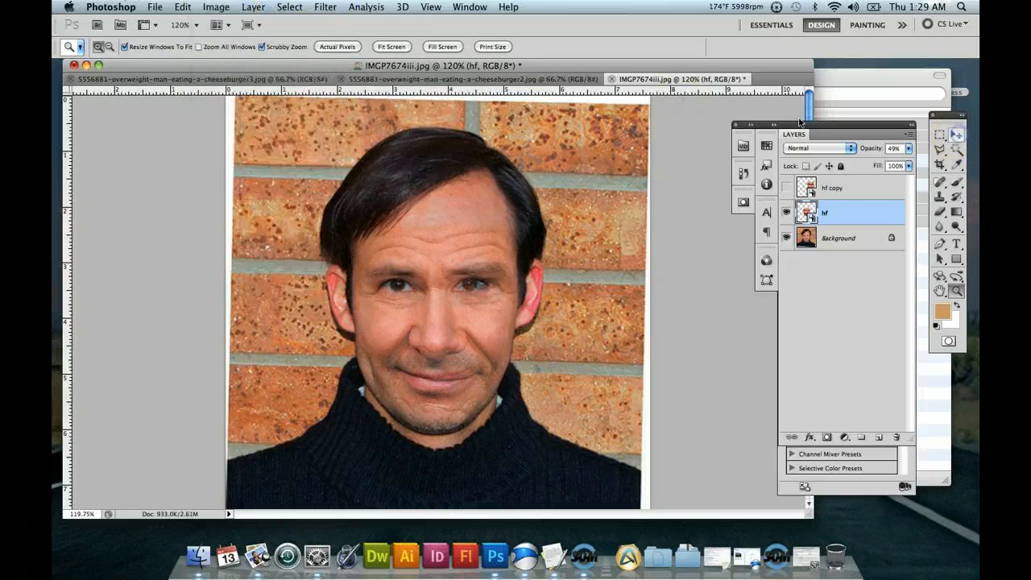
left_click(214, 7)
mouse_move(183, 8)
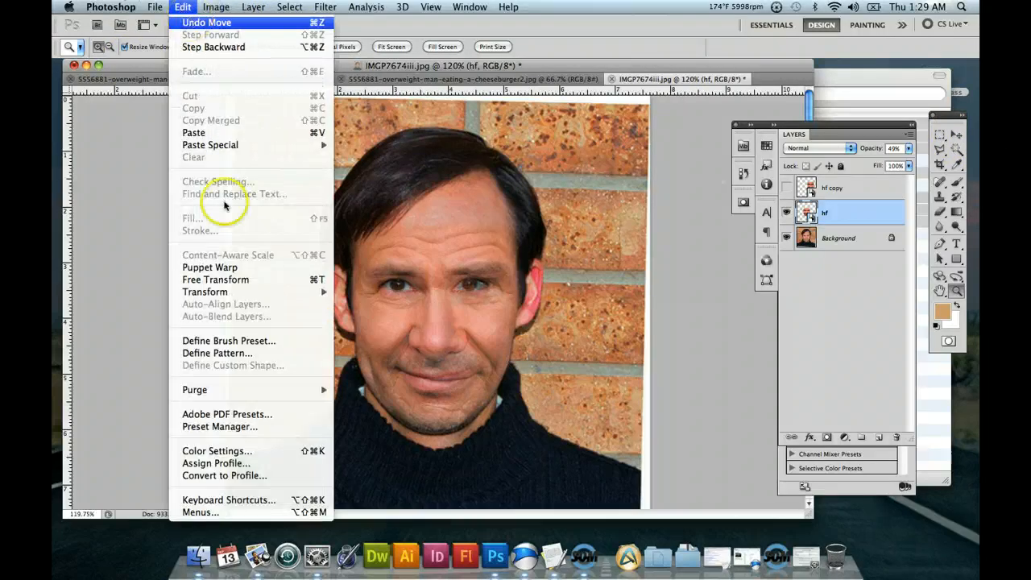
mouse_move(255, 292)
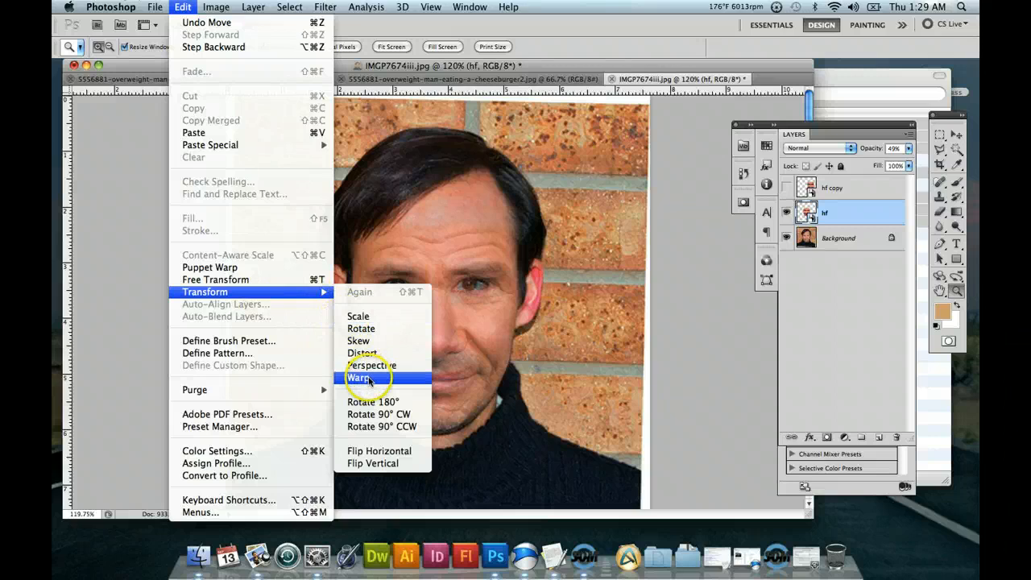
left_click(370, 379)
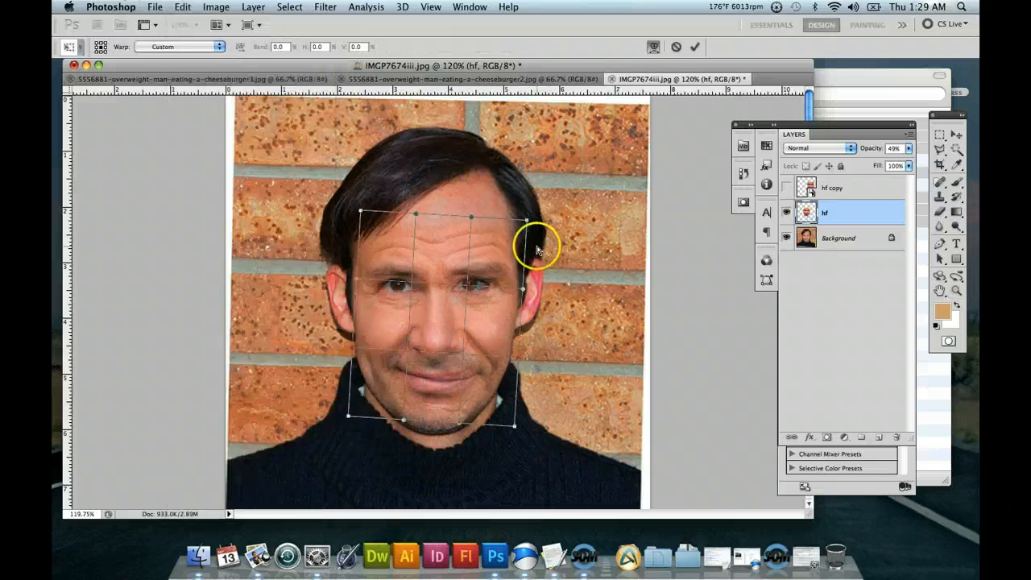
left_click_drag(522, 288, 481, 292)
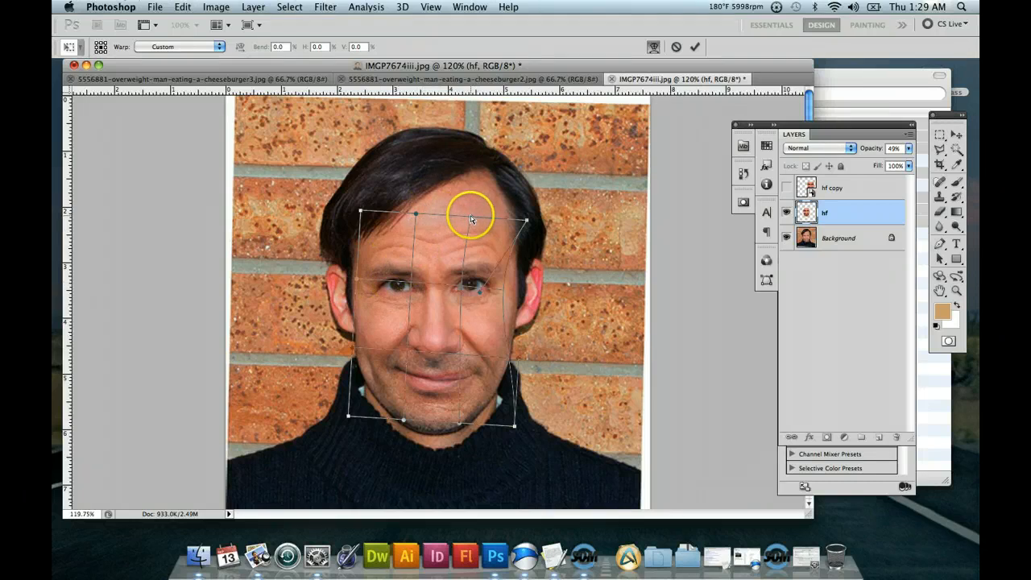
Refine the warp along the forehead, below the nose and at both upper corners, and apply it to the hf layer.
left_click_drag(470, 216, 409, 196)
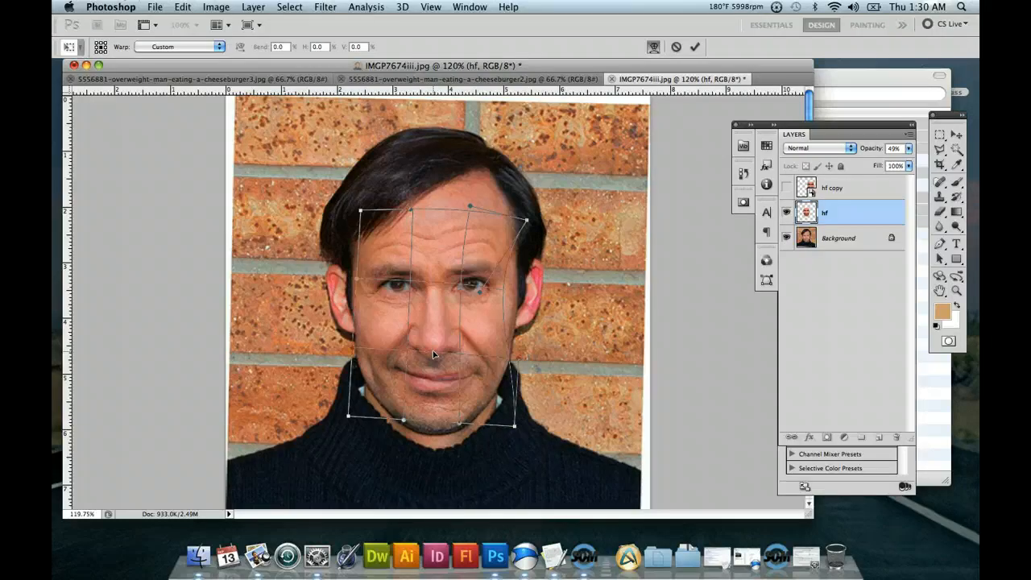
mouse_move(433, 350)
left_mouse_down()
mouse_move(428, 391)
mouse_move(433, 347)
left_mouse_up()
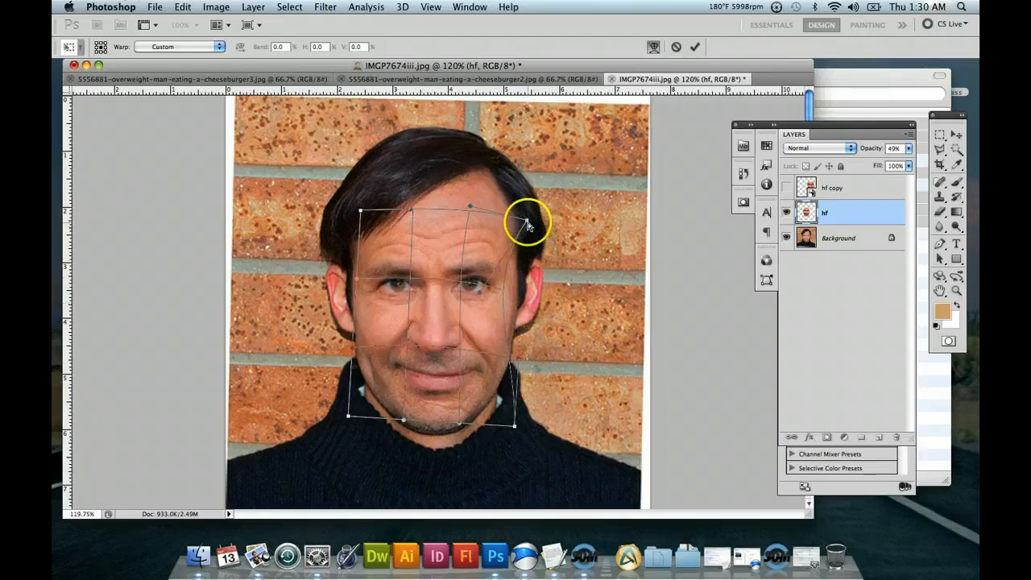
left_click_drag(525, 220, 531, 222)
mouse_move(361, 211)
left_mouse_down()
mouse_move(356, 203)
mouse_move(357, 219)
left_mouse_up()
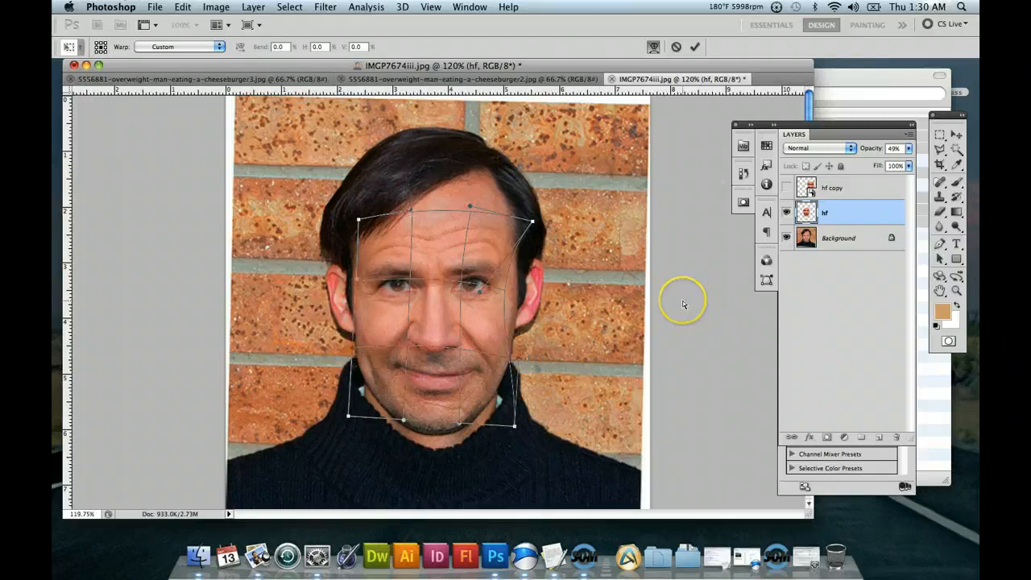
key("Return")
Set the hf layer's opacity to 100% and add a layer mask to it.
key("z")
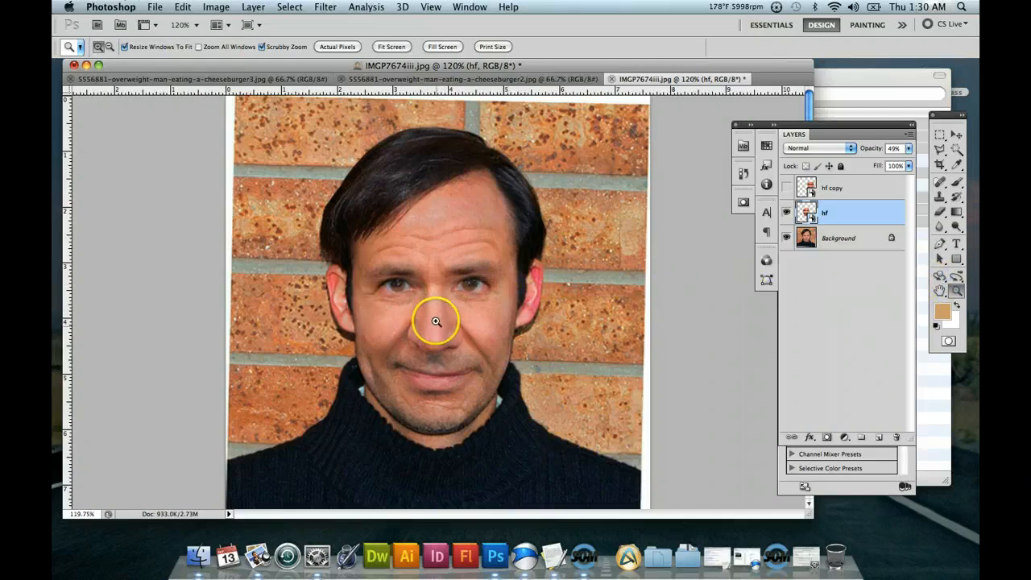
left_click_drag(435, 321, 463, 362)
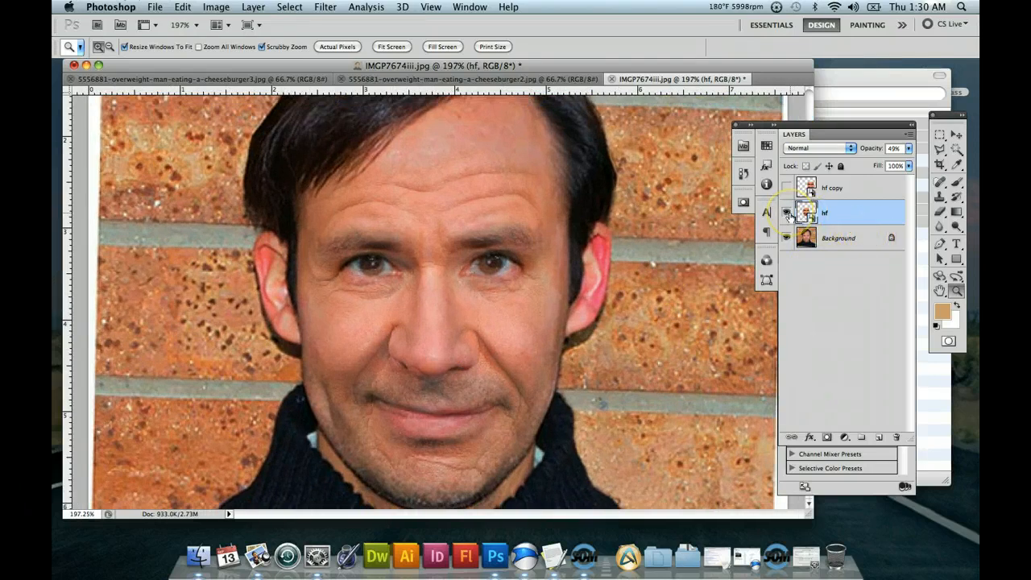
left_click(908, 149)
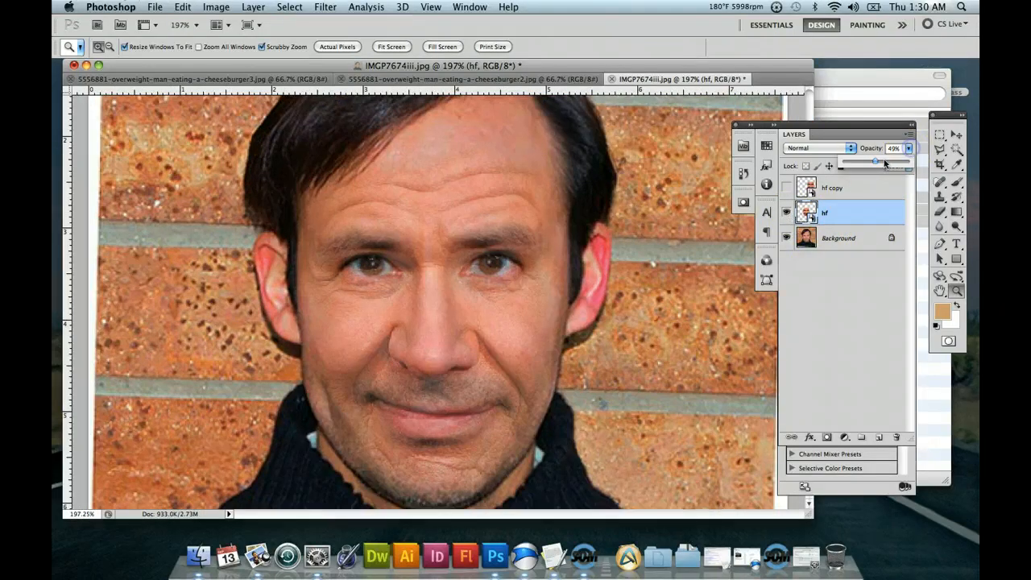
left_click_drag(930, 164, 929, 164)
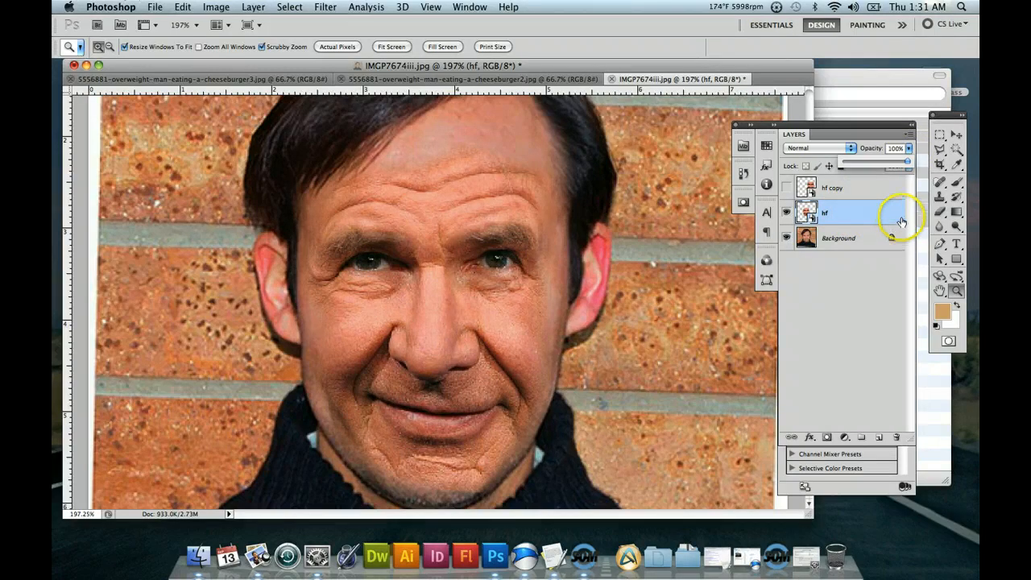
left_click(828, 437)
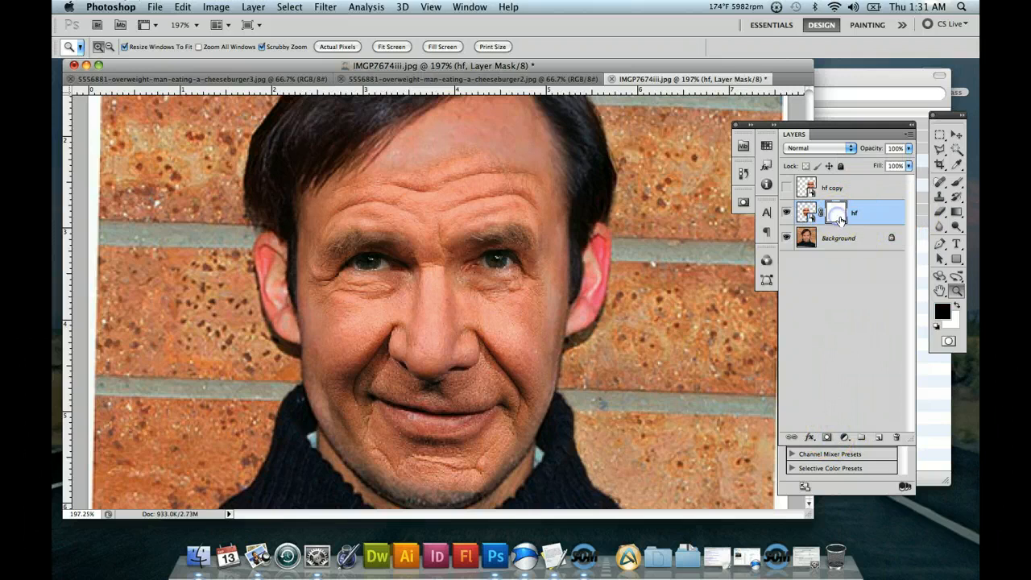
Choose the Brush tool and set its size to 13 px for masking the eyes.
left_click(956, 183)
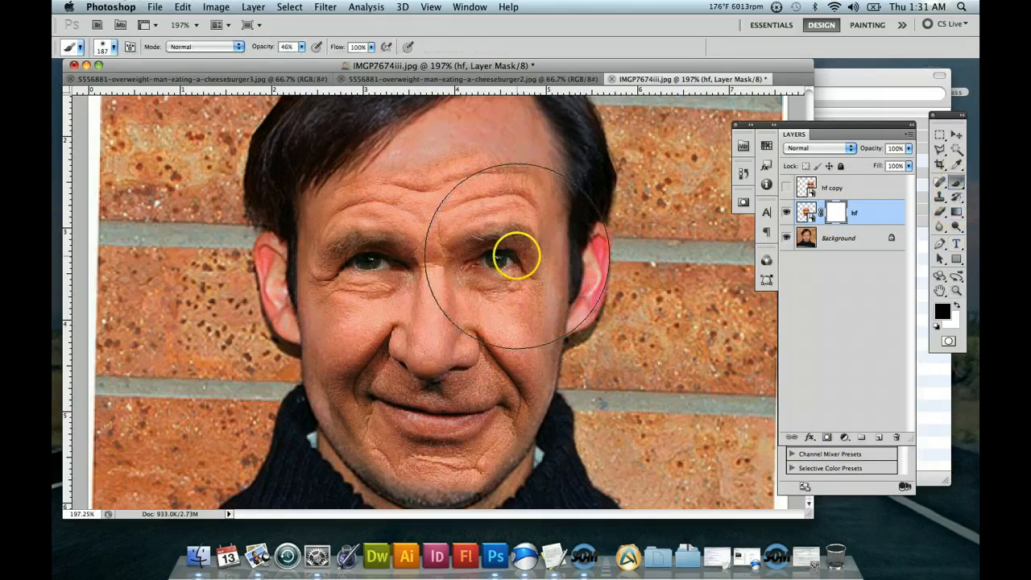
left_click(113, 49)
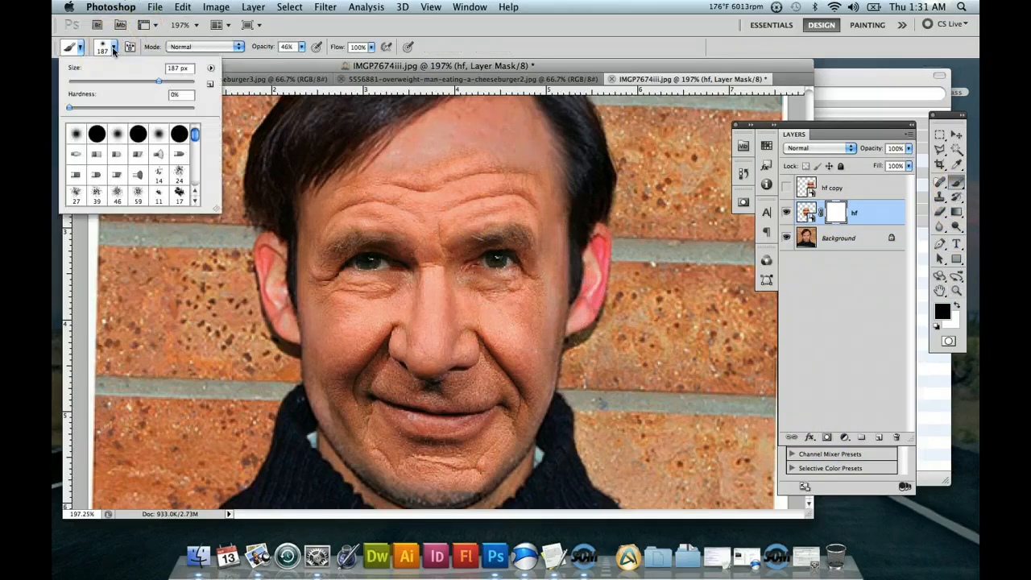
left_click(114, 50)
left_click(113, 50)
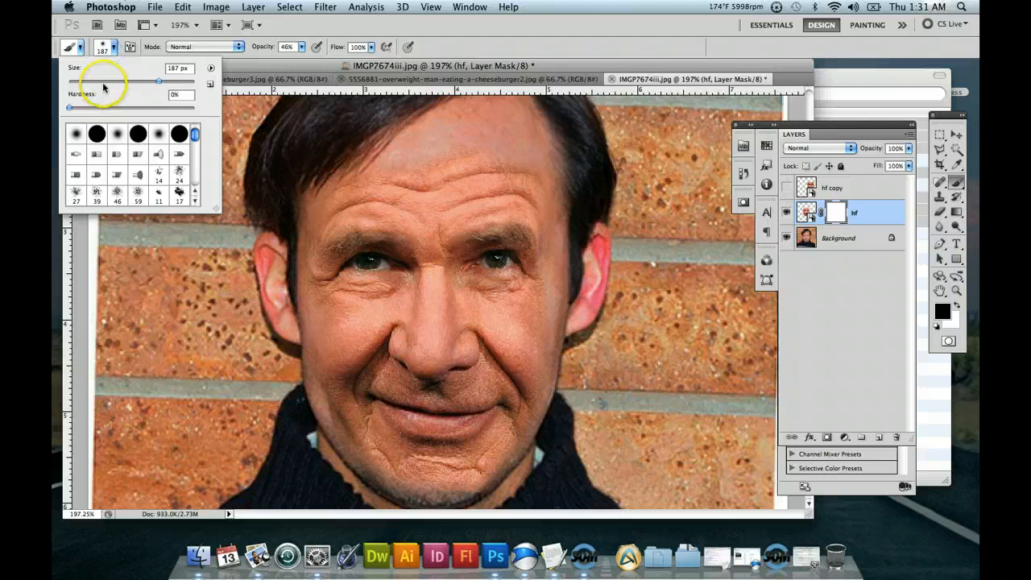
mouse_move(101, 86)
left_mouse_down()
mouse_move(369, 263)
mouse_move(91, 81)
mouse_move(78, 83)
mouse_move(339, 81)
left_mouse_up()
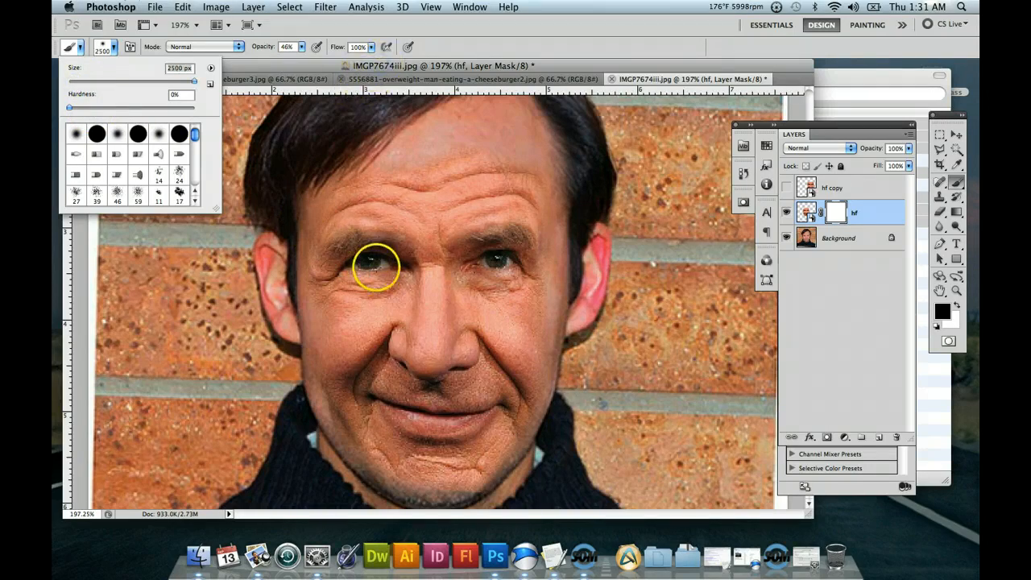
left_click_drag(192, 82, 72, 84)
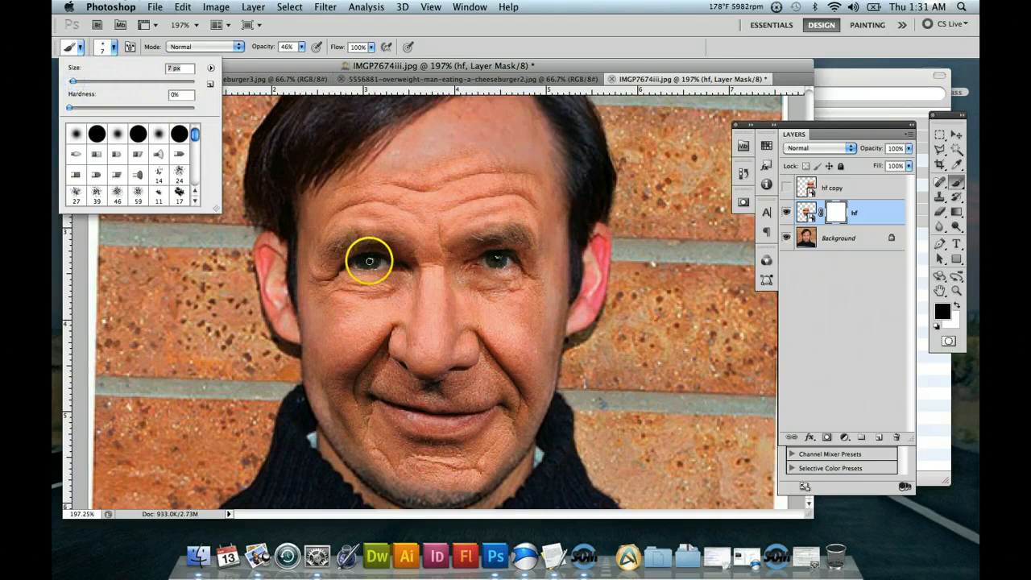
left_click(75, 83)
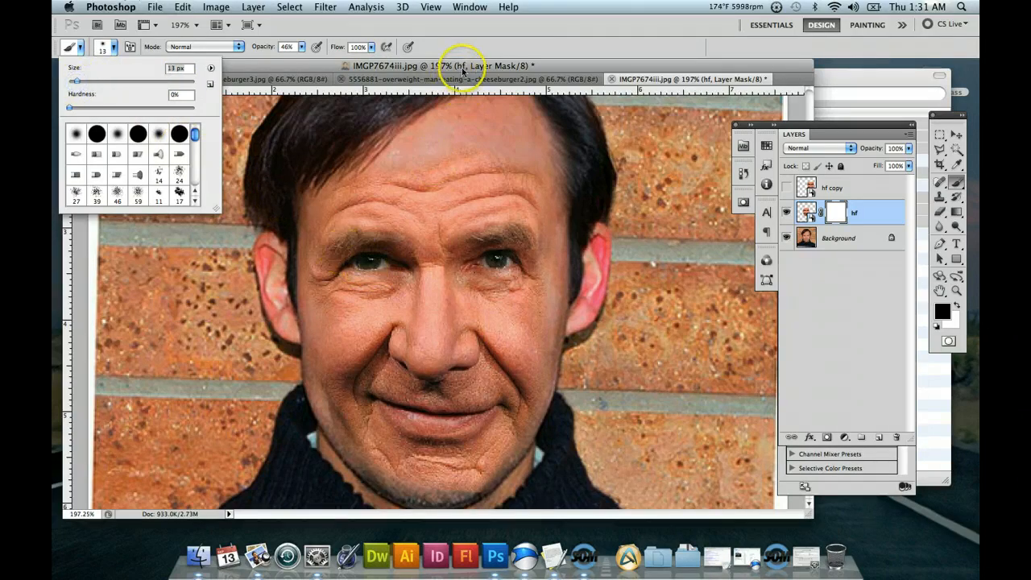
Paint black over both eyes on the hf layer mask to bring through the young man's own eyes.
left_click(371, 246)
mouse_move(369, 262)
left_mouse_down()
mouse_move(483, 277)
mouse_move(362, 263)
left_mouse_up()
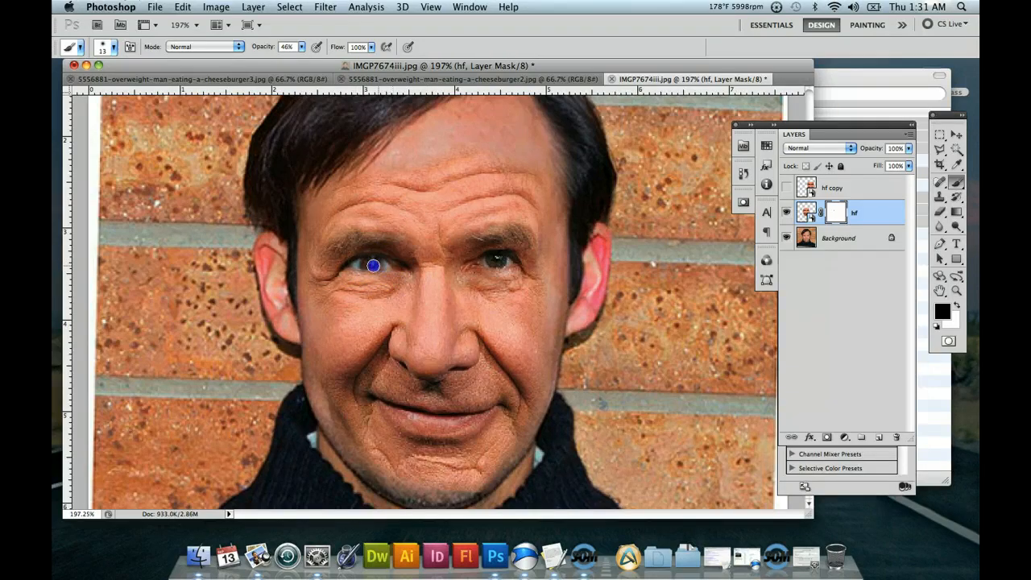
left_click_drag(355, 263, 355, 264)
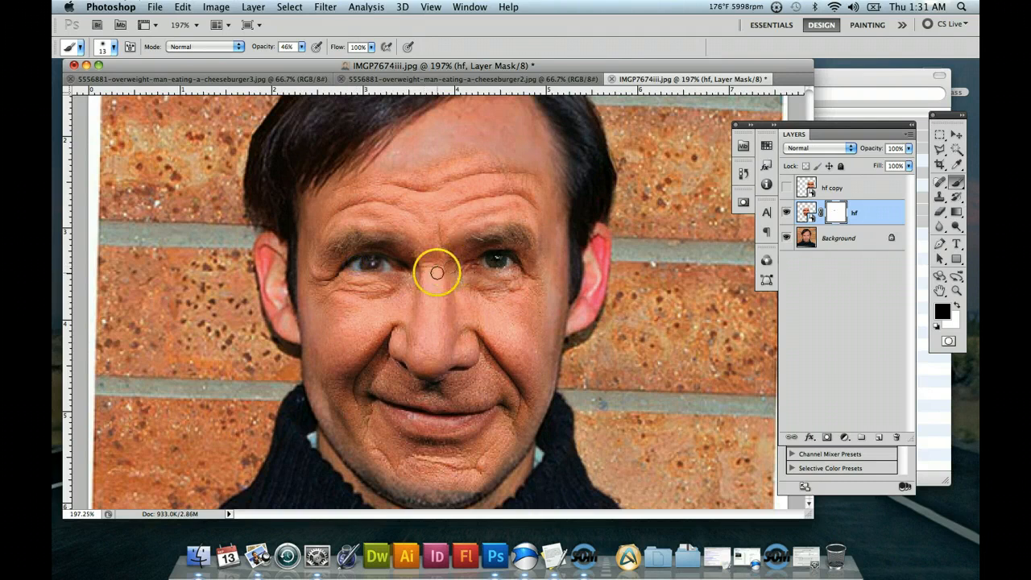
left_click(490, 260)
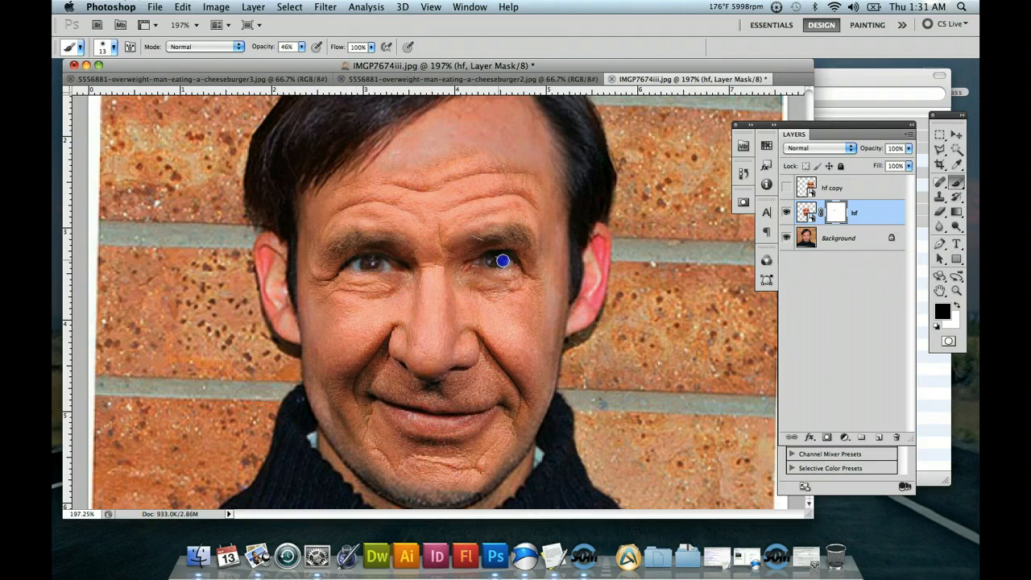
Set the brush opacity to 100% and paint black over both eyes on the hf layer mask to fully uncover the original eyes.
left_click(301, 46)
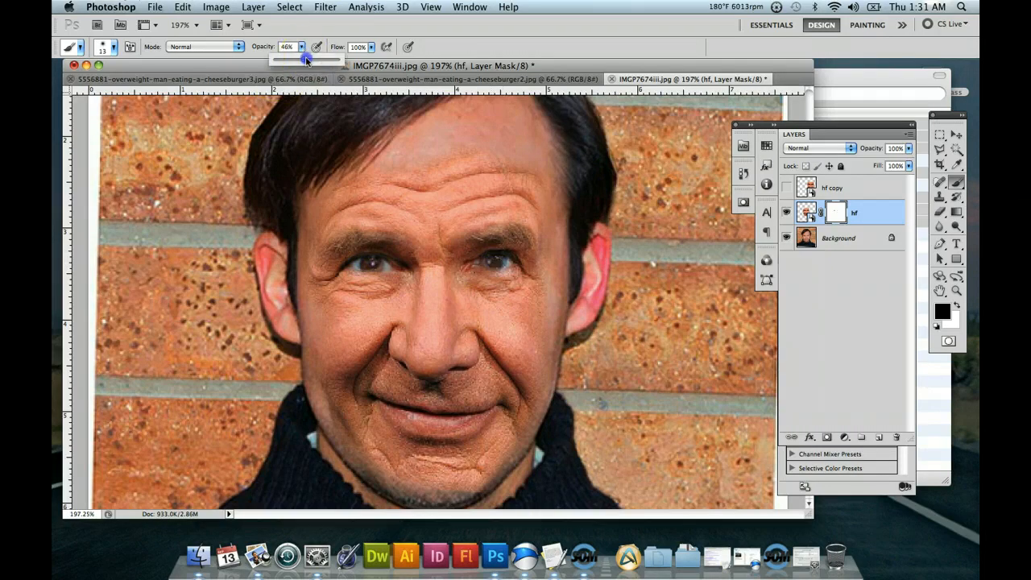
left_click(495, 260)
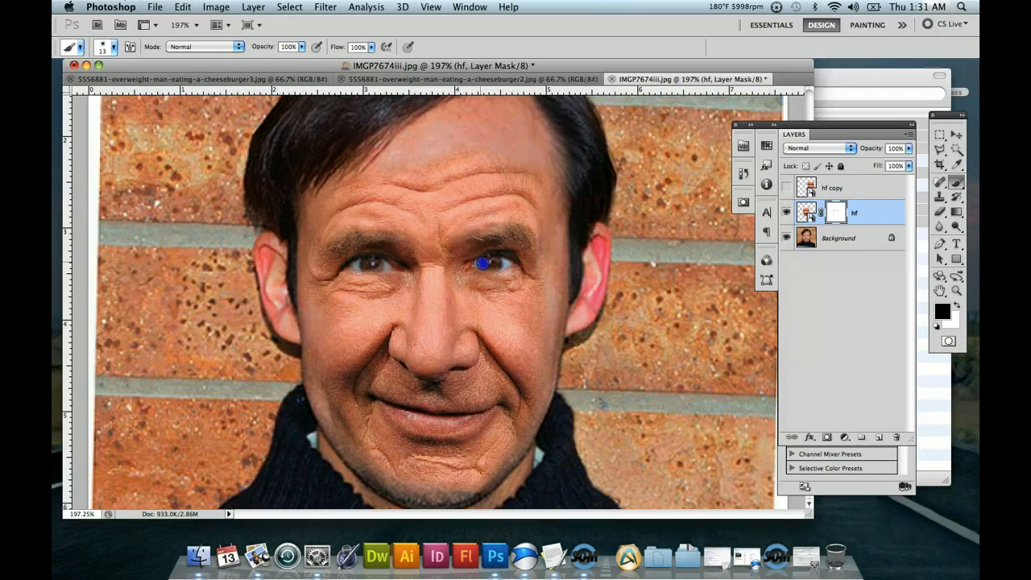
left_click(378, 265)
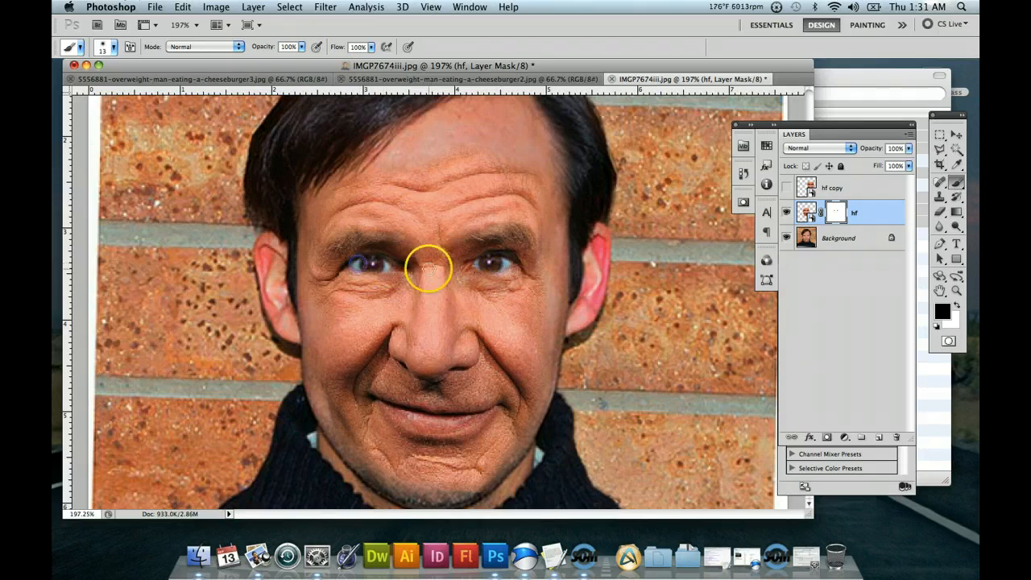
left_click(511, 258)
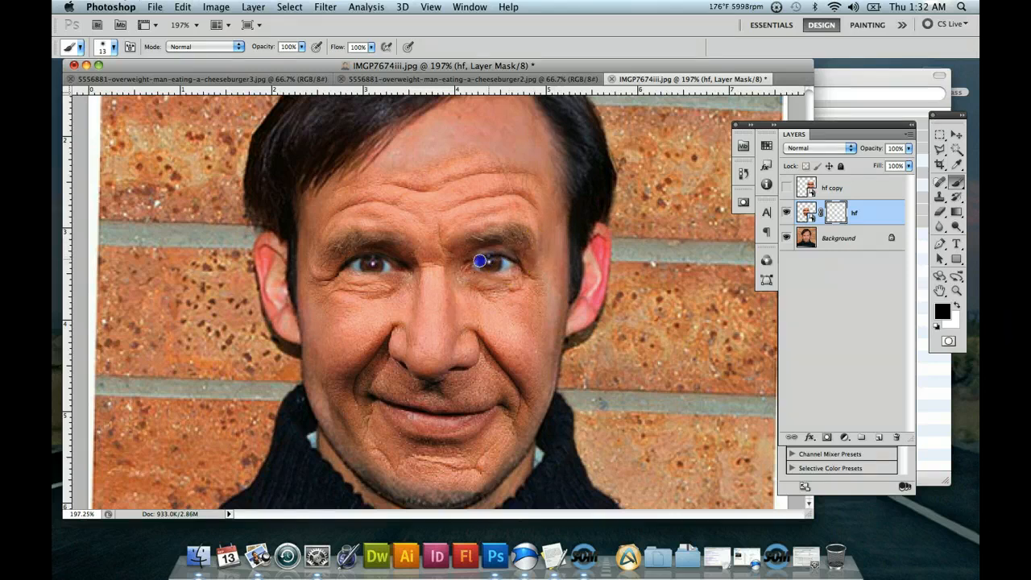
left_click_drag(395, 252, 388, 263)
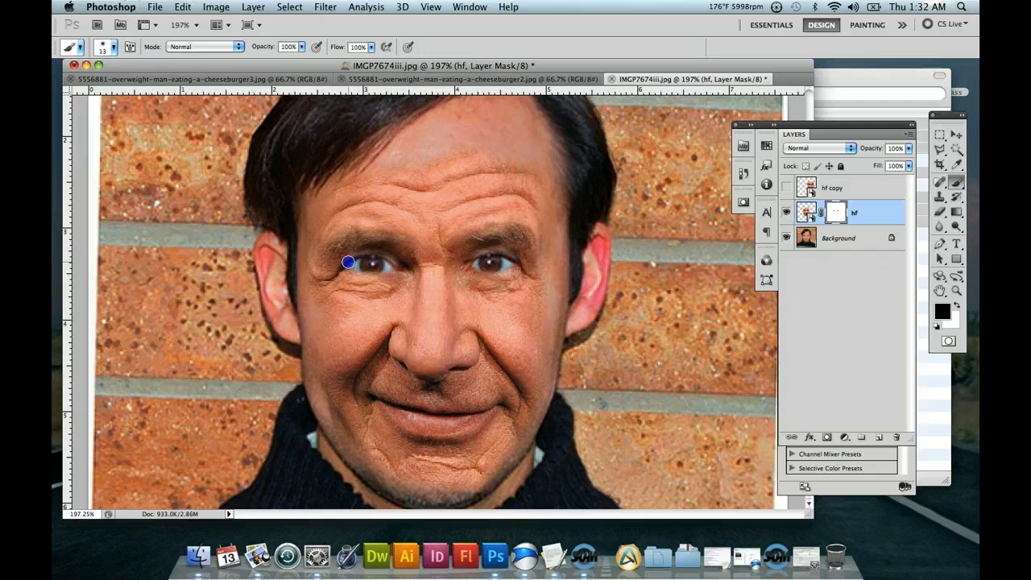
mouse_move(480, 247)
left_mouse_down()
mouse_move(525, 239)
mouse_move(465, 265)
mouse_move(484, 258)
left_mouse_up()
mouse_move(612, 276)
left_mouse_down()
mouse_move(626, 281)
mouse_move(601, 282)
left_mouse_up()
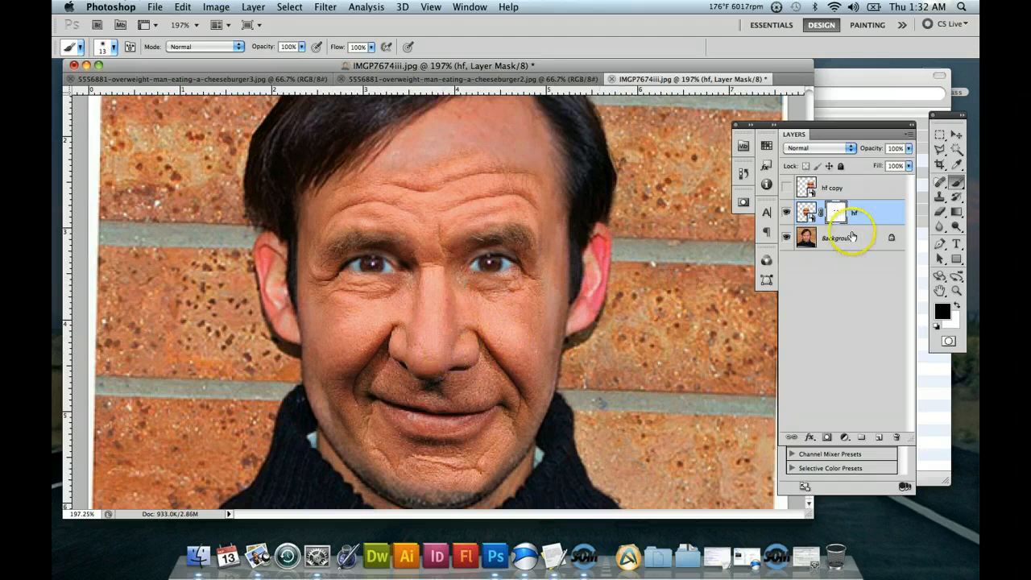
Set the brush size to 42 px and paint black over the nose on the hf layer mask to bring back the original nose.
left_click(108, 47)
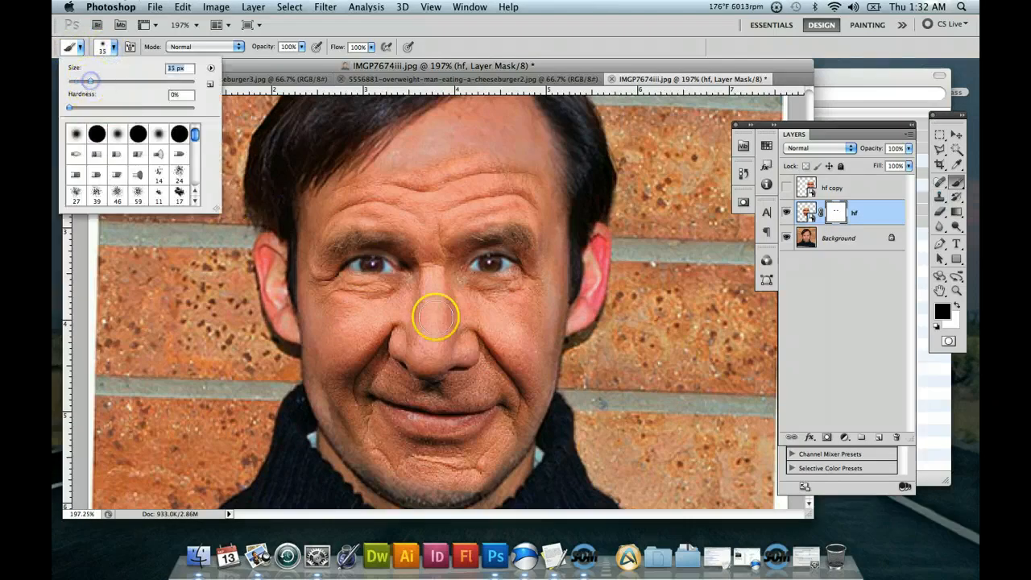
left_click_drag(75, 81, 95, 82)
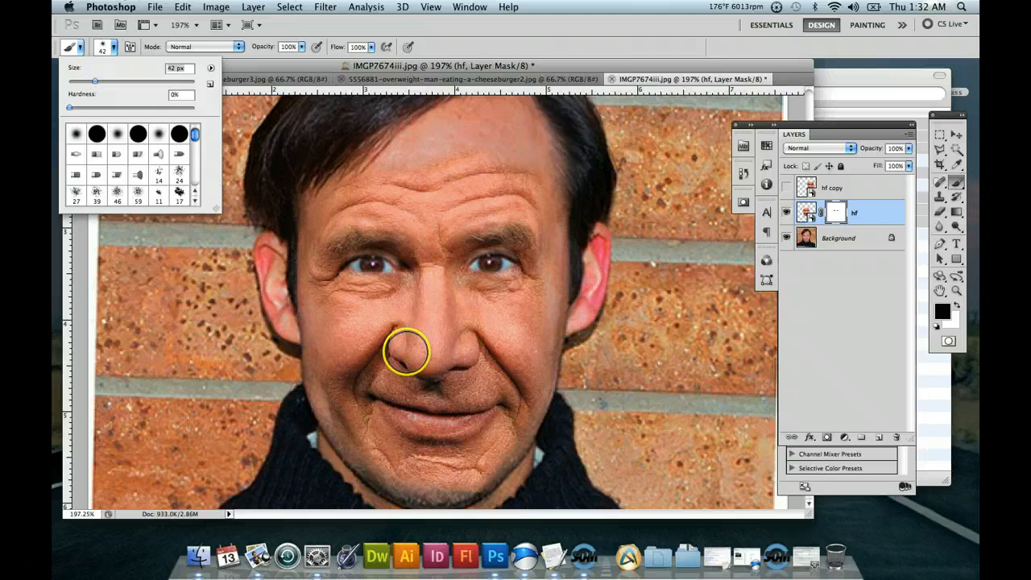
left_click_drag(409, 349, 449, 338)
left_click(449, 338)
left_click(450, 342)
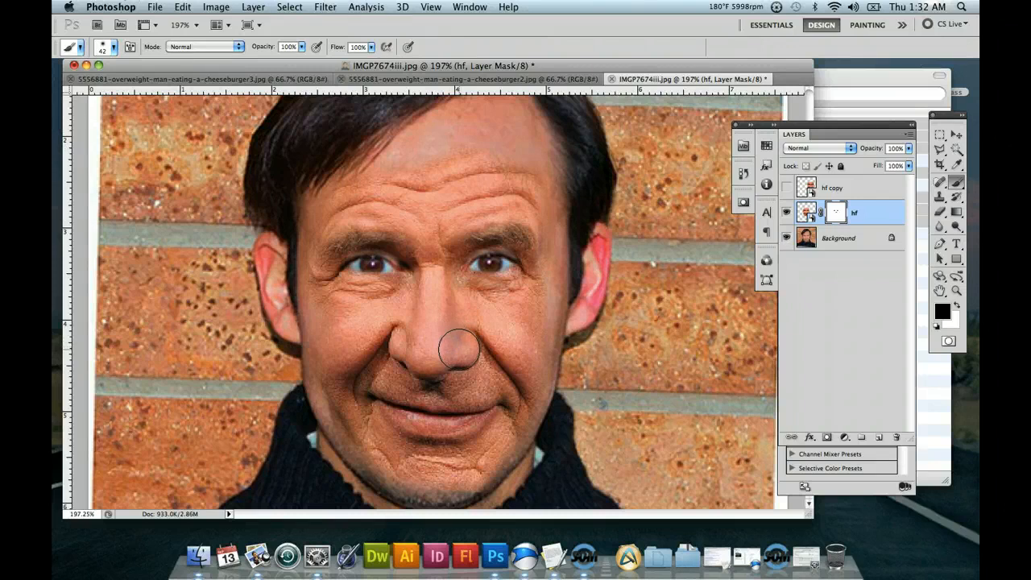
mouse_move(458, 349)
left_mouse_down()
mouse_move(403, 345)
mouse_move(446, 345)
mouse_move(408, 329)
mouse_move(452, 330)
mouse_move(411, 324)
mouse_move(439, 346)
mouse_move(522, 358)
mouse_move(529, 400)
left_mouse_up()
left_click(449, 329)
Paint black on the hf layer mask along the chin and the cheek edge to blend the overlay into the face outline.
scroll(530, 401, "down", 3)
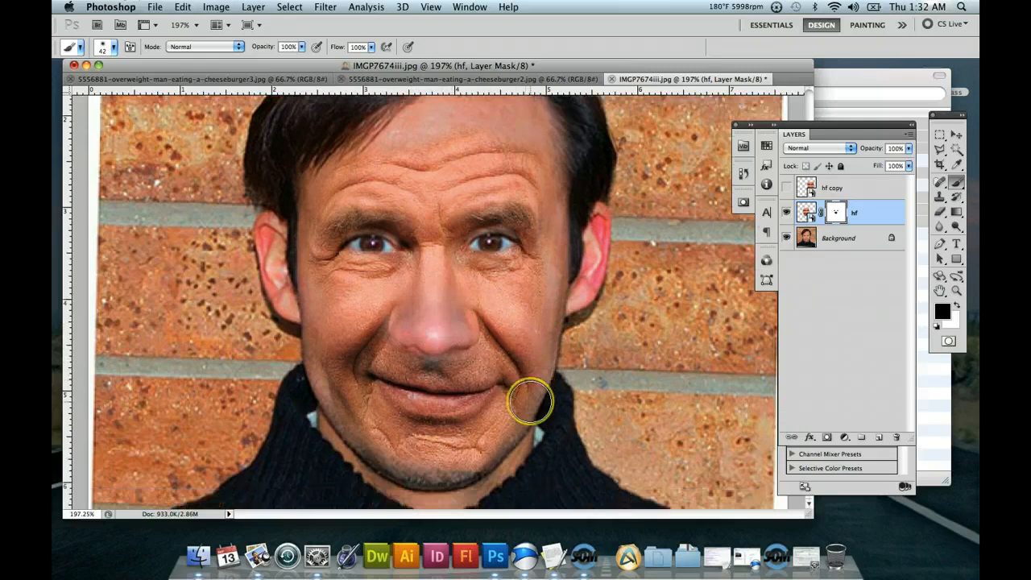
scroll(530, 401, "up", 2)
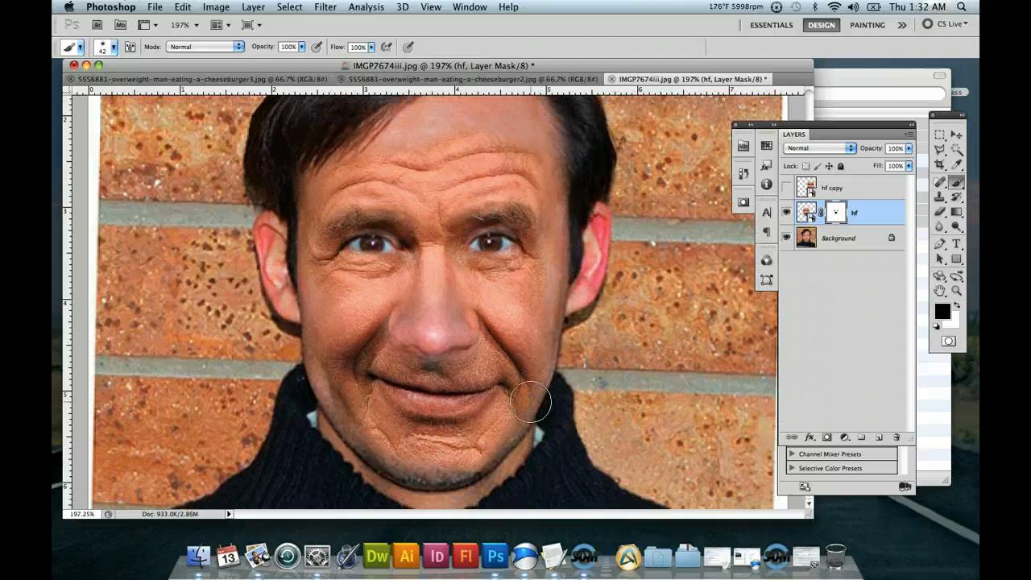
mouse_move(507, 472)
left_mouse_down()
mouse_move(472, 476)
mouse_move(482, 474)
mouse_move(476, 456)
mouse_move(475, 468)
left_mouse_up()
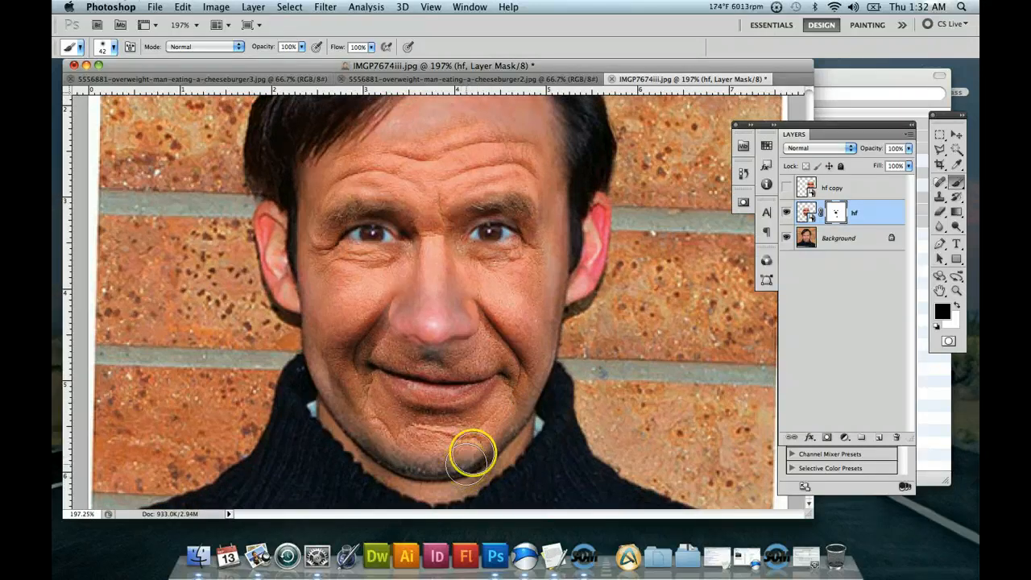
scroll(539, 325, "up", 2)
mouse_move(539, 322)
left_mouse_down()
mouse_move(422, 191)
mouse_move(456, 154)
mouse_move(421, 167)
mouse_move(386, 237)
mouse_move(572, 249)
mouse_move(543, 295)
mouse_move(560, 236)
mouse_move(583, 235)
mouse_move(594, 266)
mouse_move(532, 299)
mouse_move(449, 306)
mouse_move(410, 296)
mouse_move(451, 249)
mouse_move(549, 278)
left_mouse_up()
scroll(594, 267, "down", 2)
Paint black on the hf layer mask over the bridge and sides of the nose to blend its edges.
left_click(460, 288)
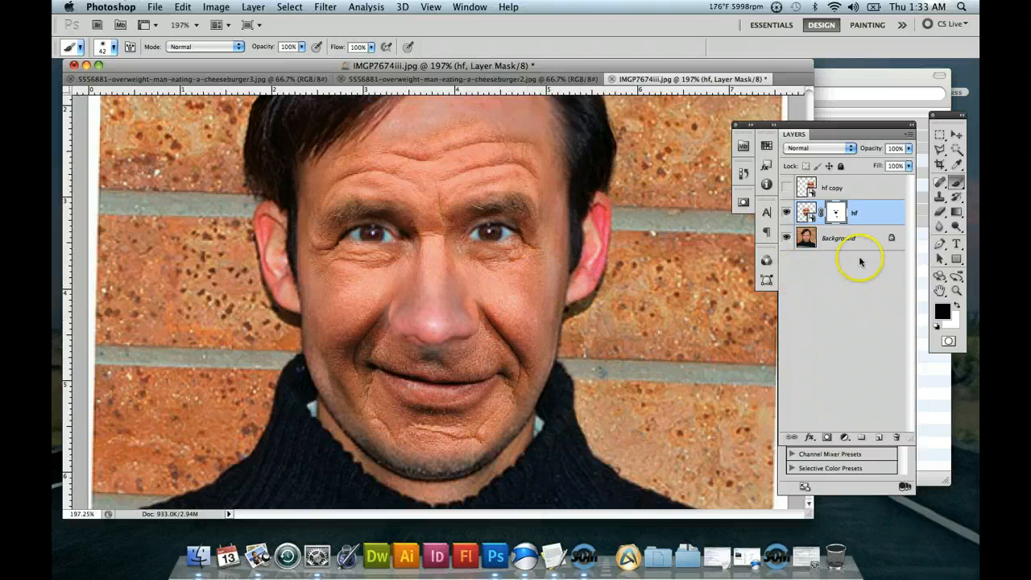
mouse_move(426, 332)
left_mouse_down()
mouse_move(454, 298)
mouse_move(417, 322)
mouse_move(407, 301)
left_mouse_up()
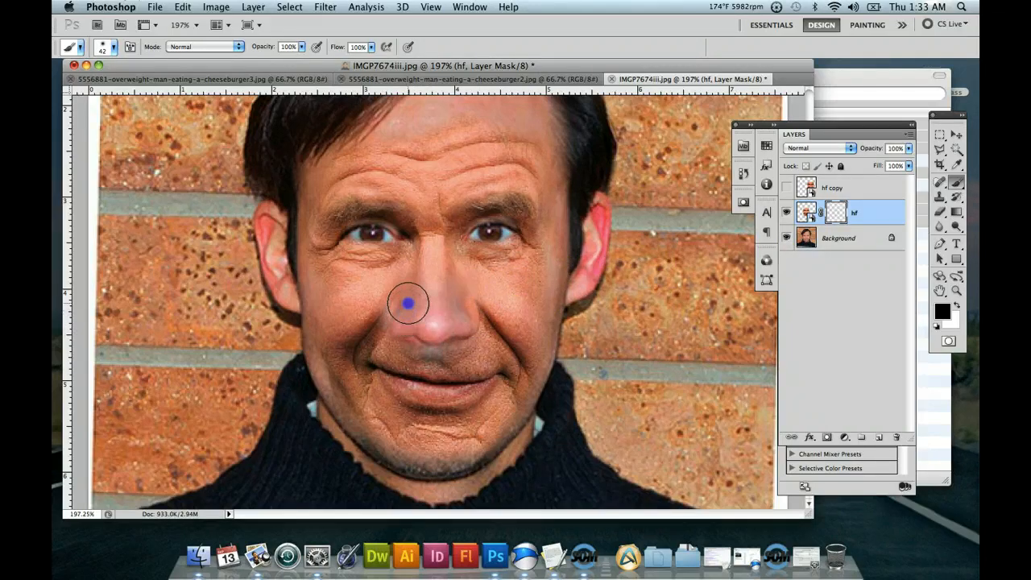
left_click(463, 318)
left_click_drag(462, 318, 456, 306)
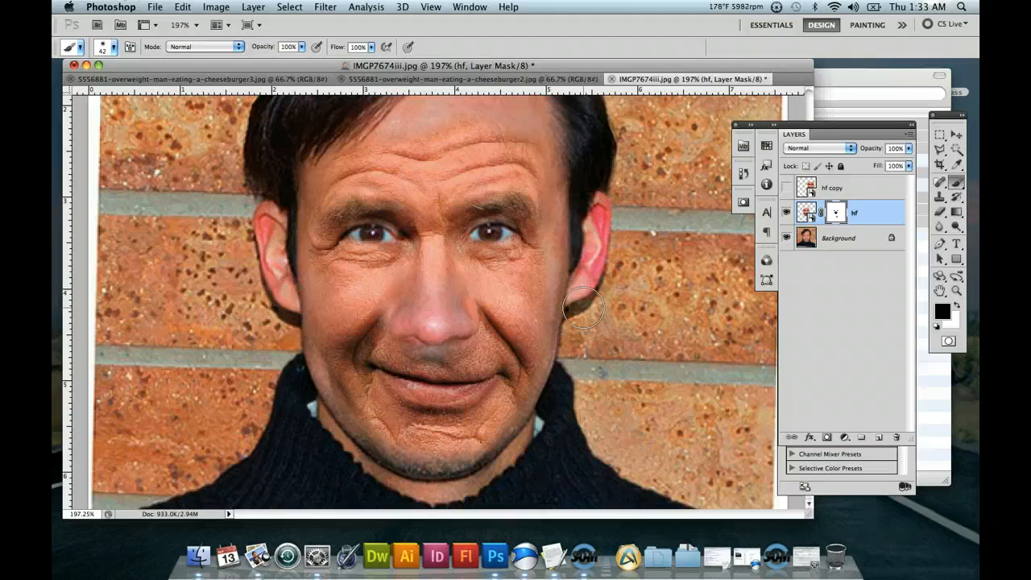
left_click_drag(476, 324, 453, 312)
left_click(908, 149)
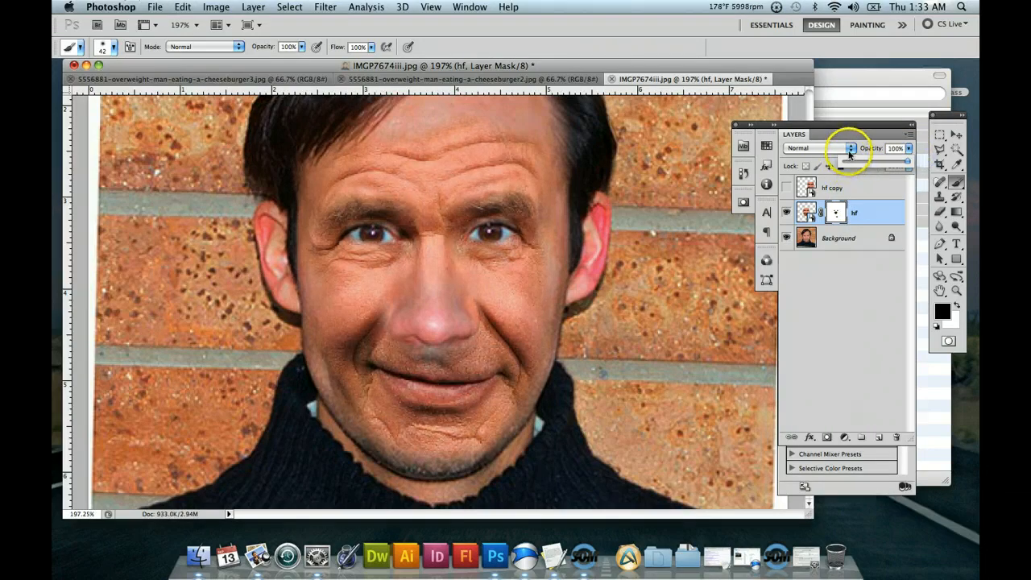
Show the old unwarped hf copy layer and delete it.
left_click(787, 187)
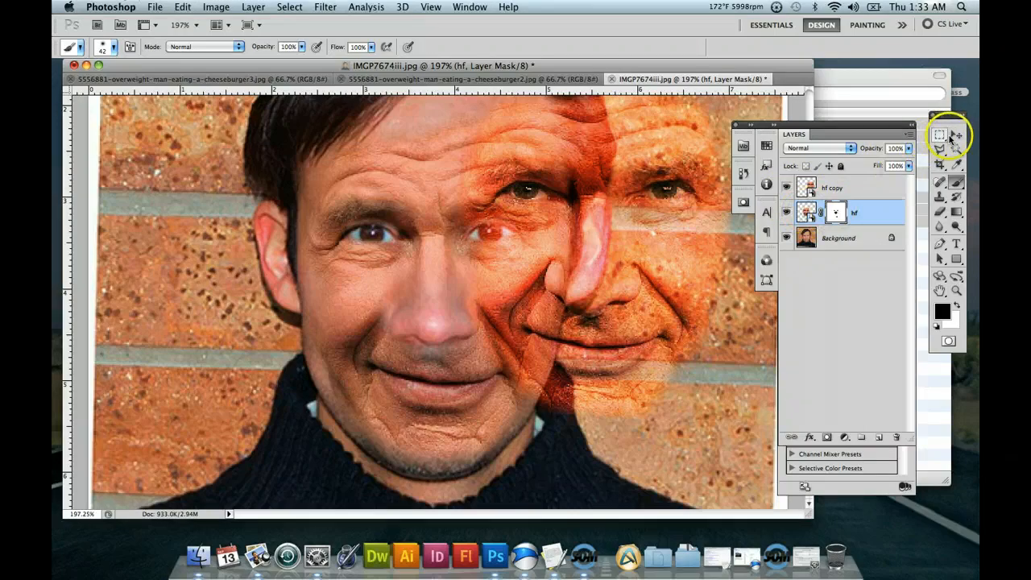
left_click(849, 184)
left_click_drag(865, 196, 896, 437)
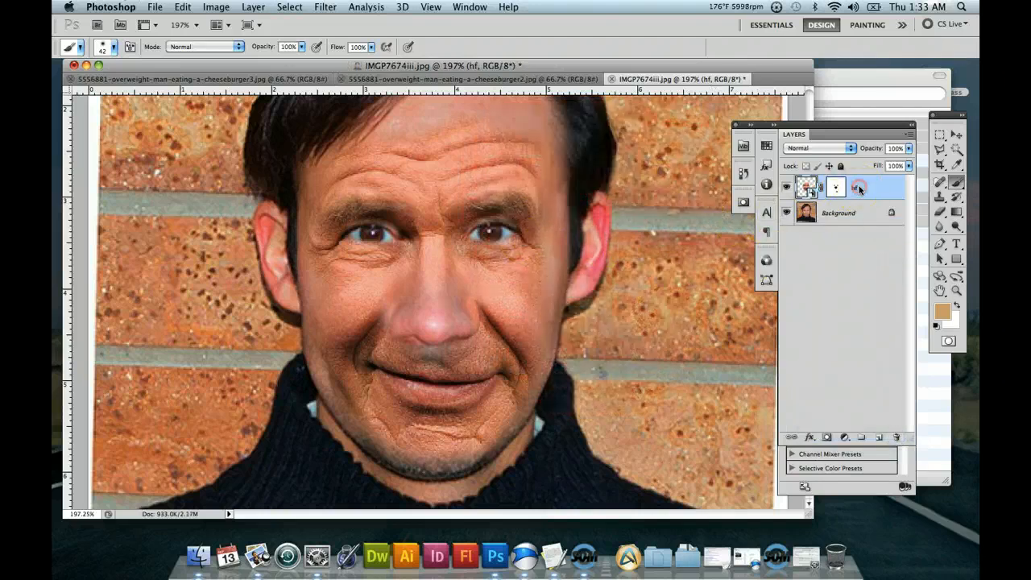
Duplicate the masked hf layer and set the duplicate's blend mode to Hard Light.
right_click(858, 188)
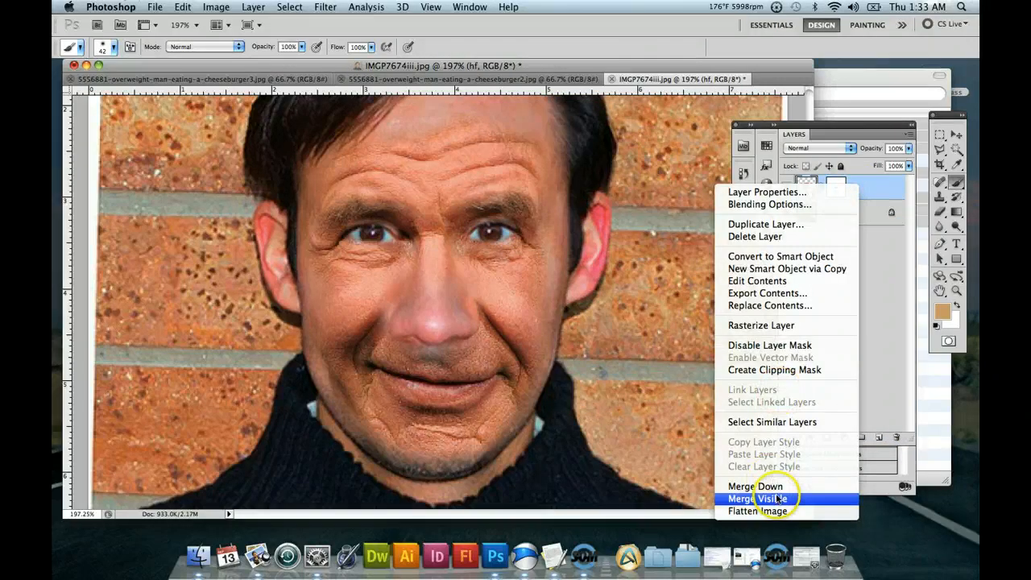
left_click(774, 225)
left_click(635, 221)
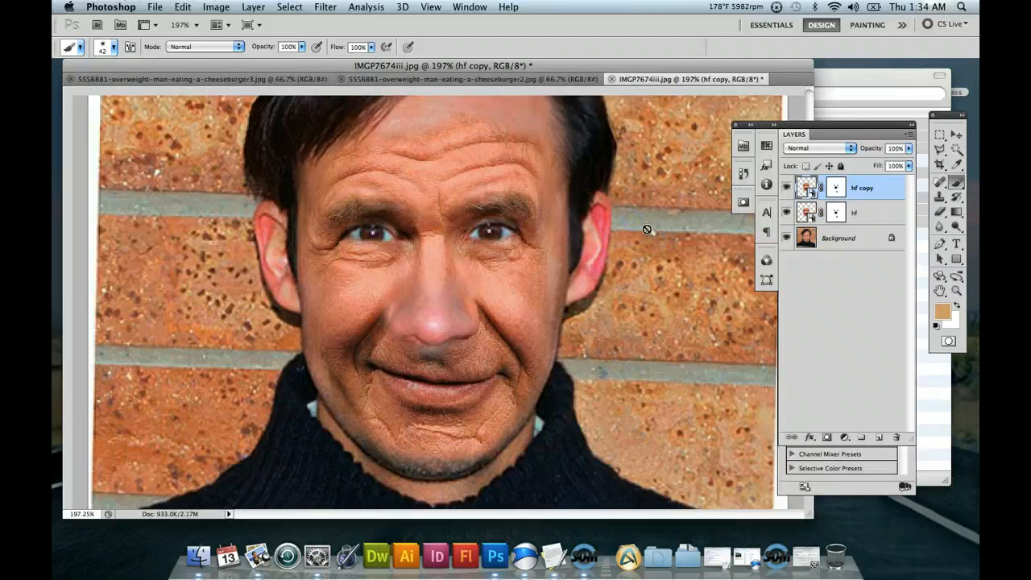
left_click(851, 153)
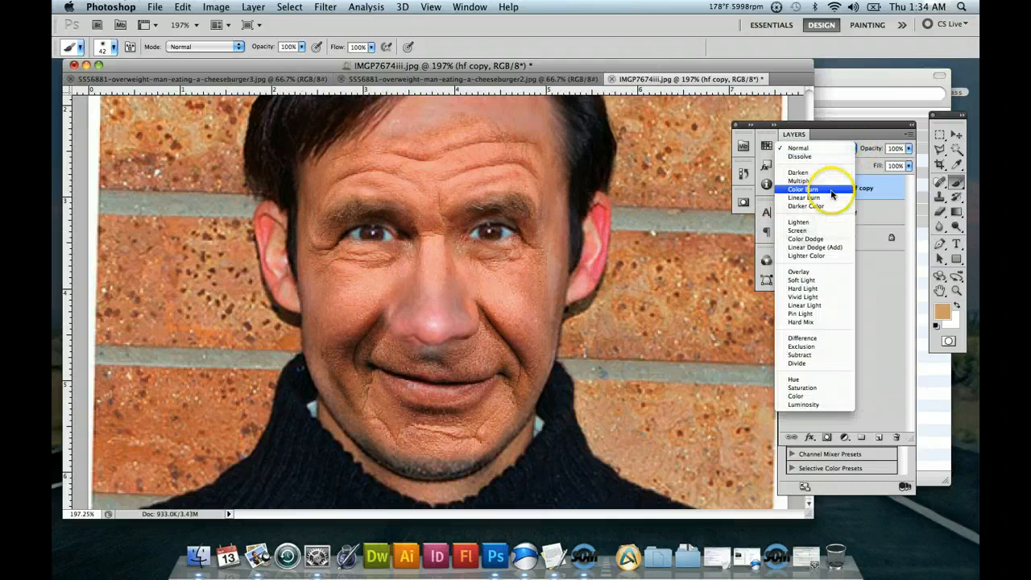
left_click(551, 83)
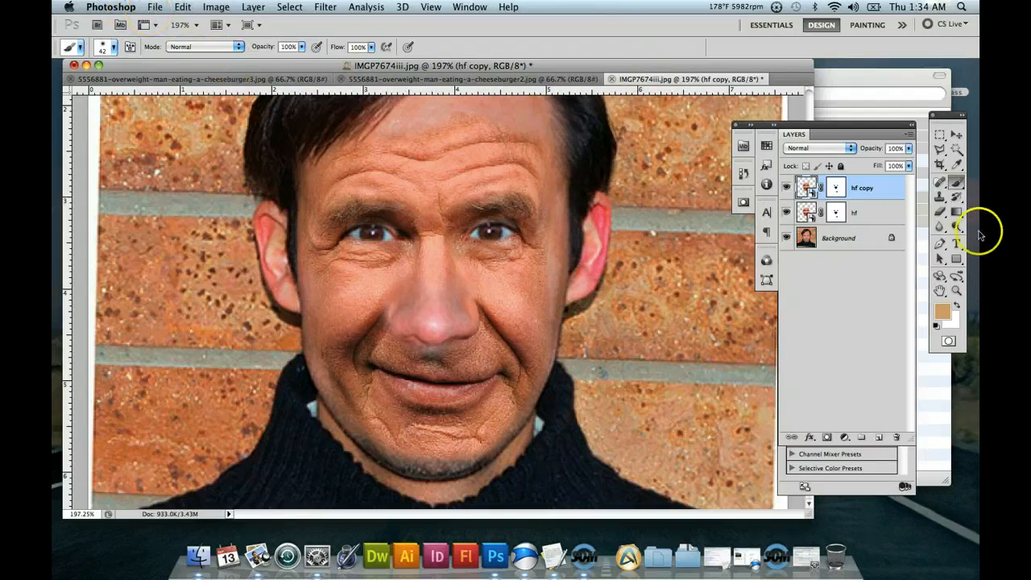
left_click(847, 150)
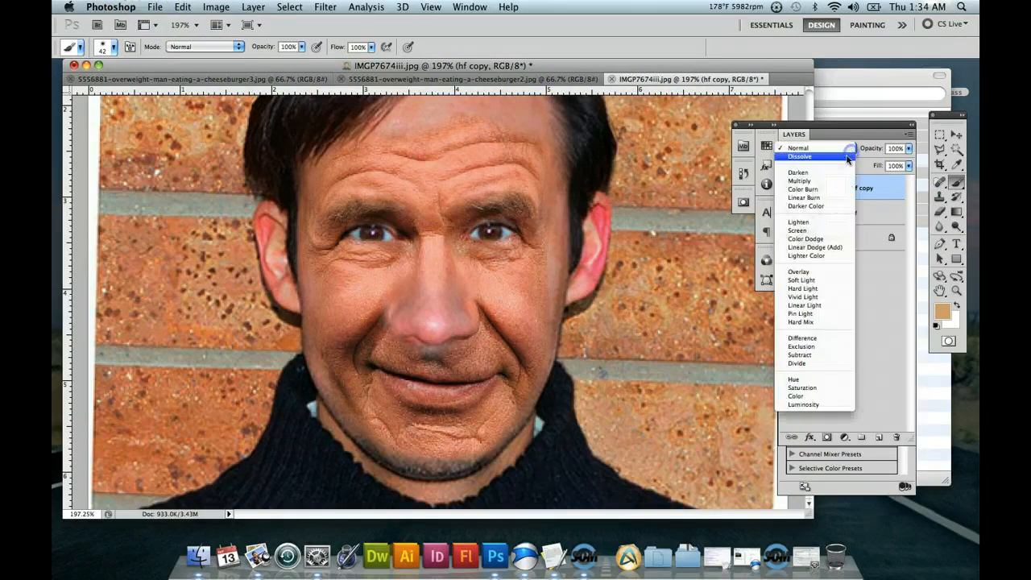
left_click(835, 288)
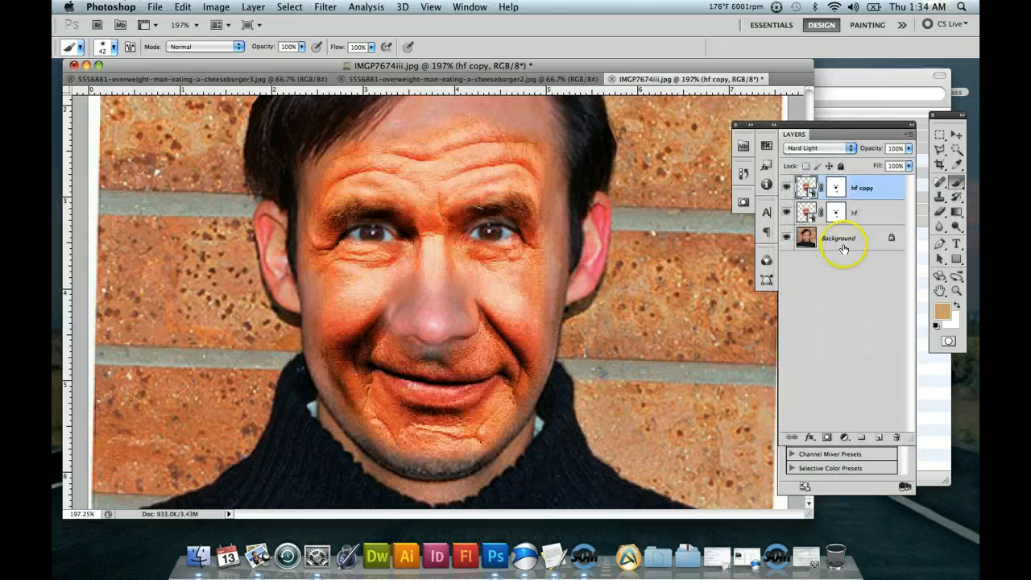
Open IMGP7674iii-old edit.psd, check the blend mode and opacity of its two face layers, and return to IMGP7674iii.jpg.
left_click(856, 212)
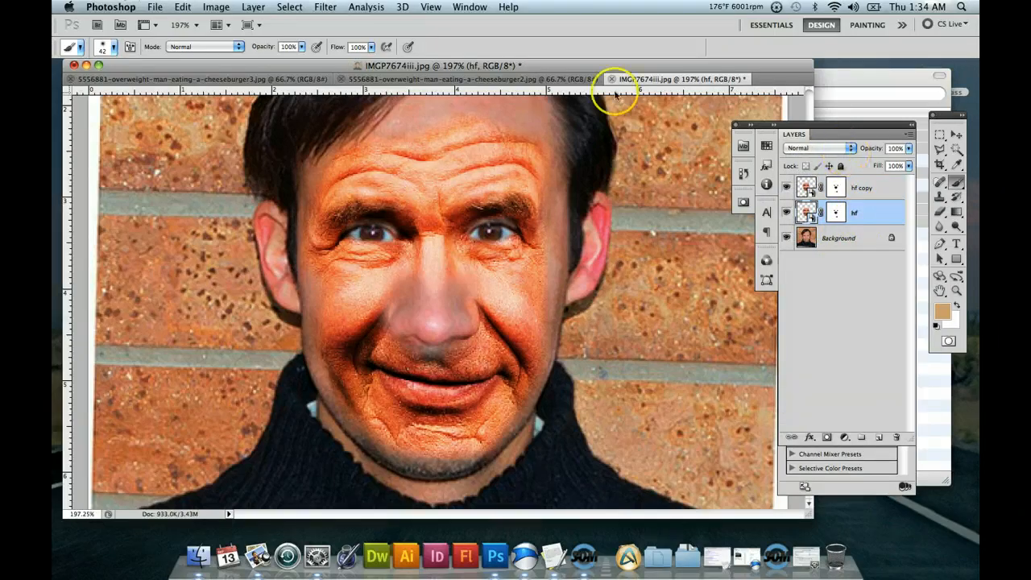
left_click(152, 10)
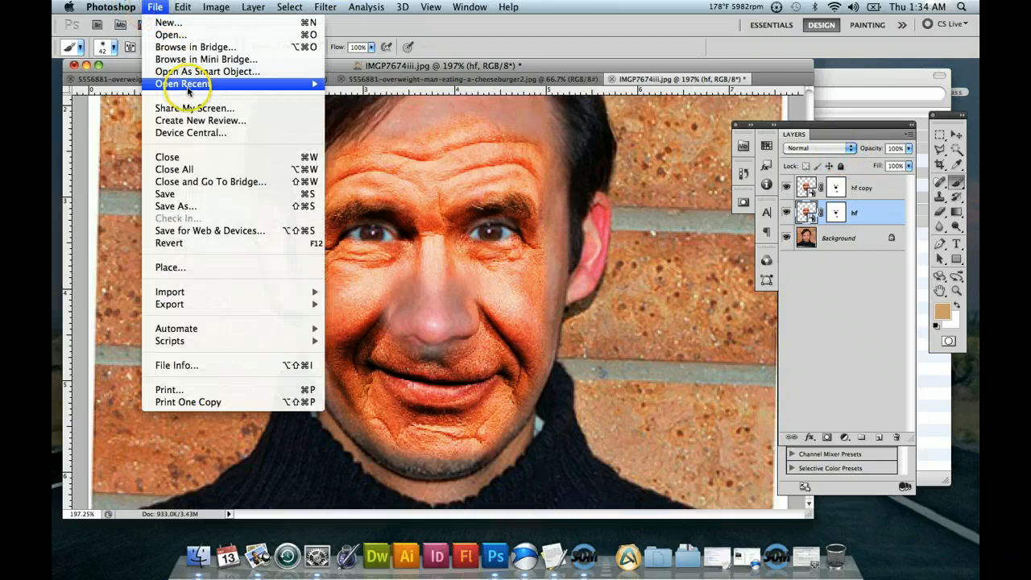
mouse_move(315, 84)
left_click(409, 87)
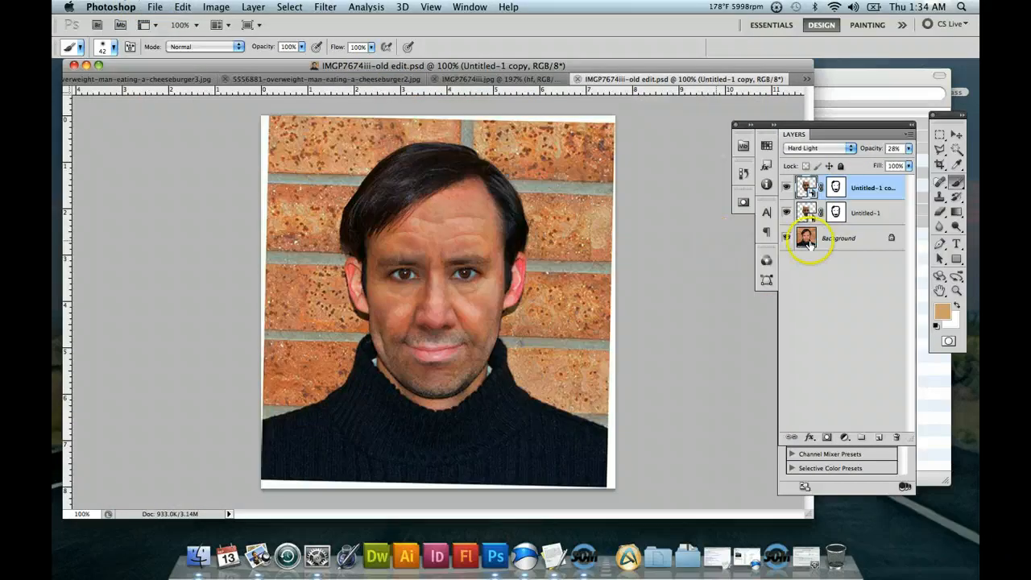
left_click(867, 212)
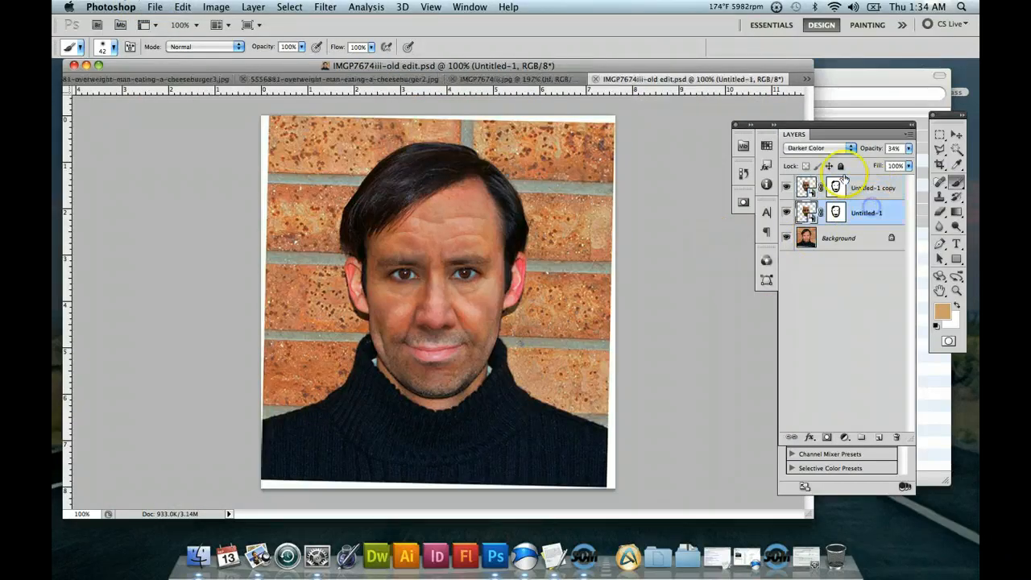
left_click(519, 79)
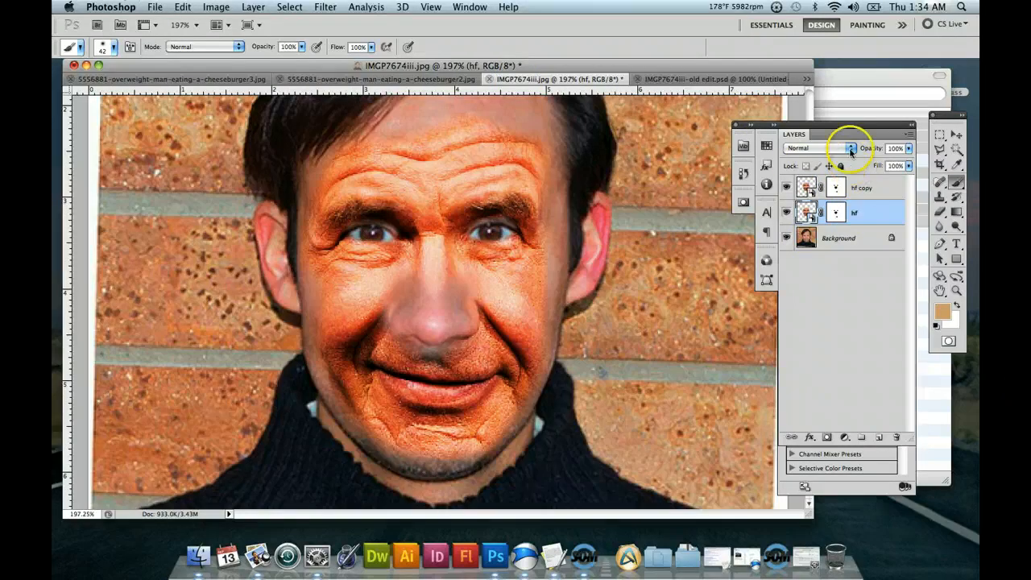
Set the hf layer's blend mode to Darken and lower its opacity.
left_click(850, 180)
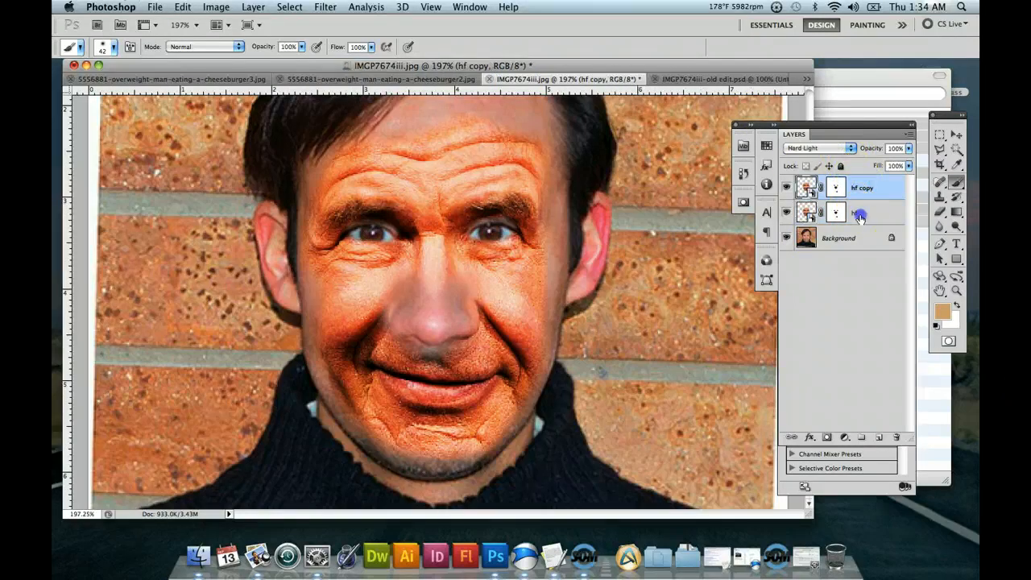
left_click(855, 212)
left_click(851, 150)
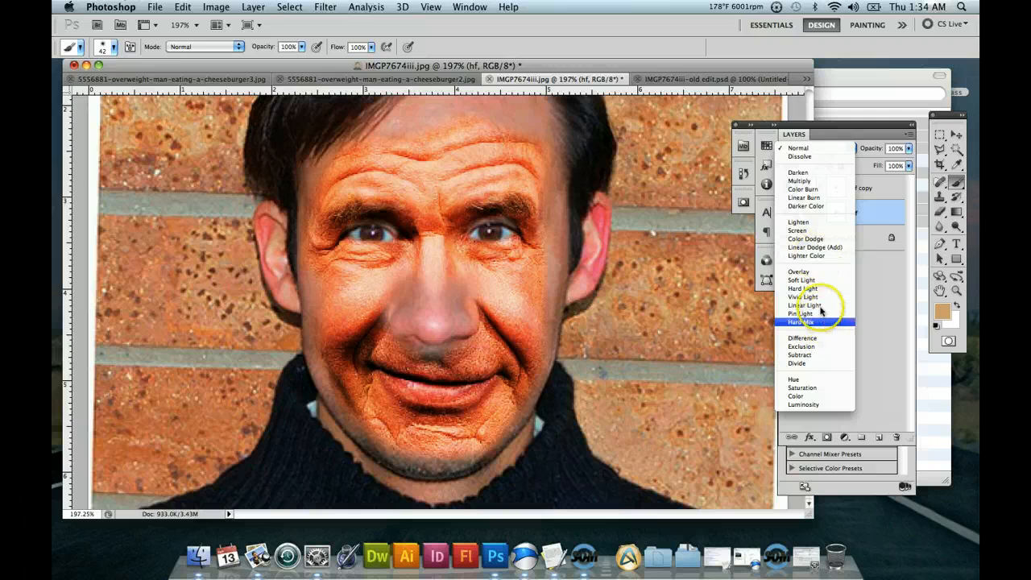
left_click(816, 174)
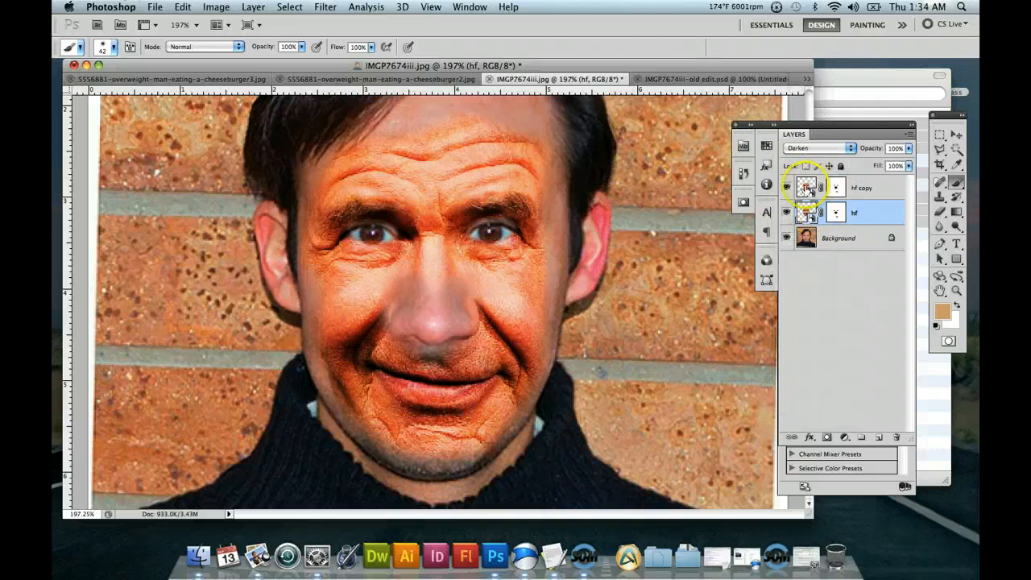
left_click(834, 215)
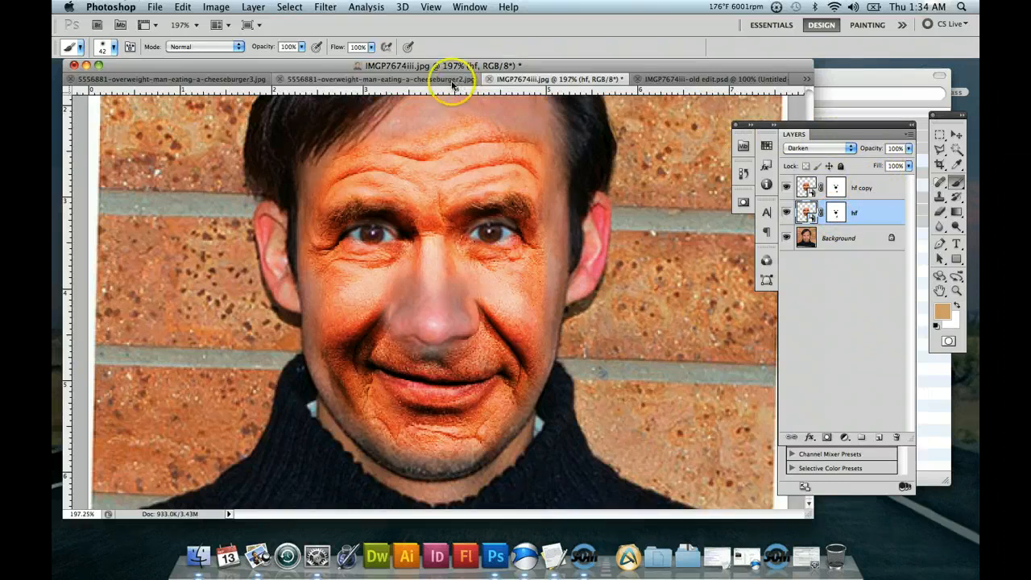
left_click(909, 150)
left_click(880, 164)
Set the opacity of the hf copy layer to 50%.
left_click(878, 185)
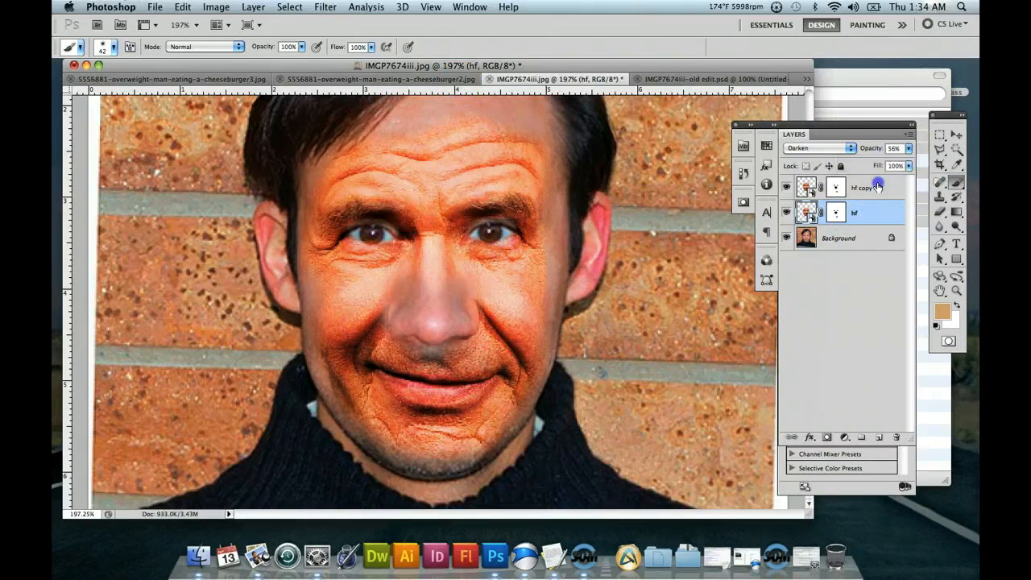
left_click(908, 148)
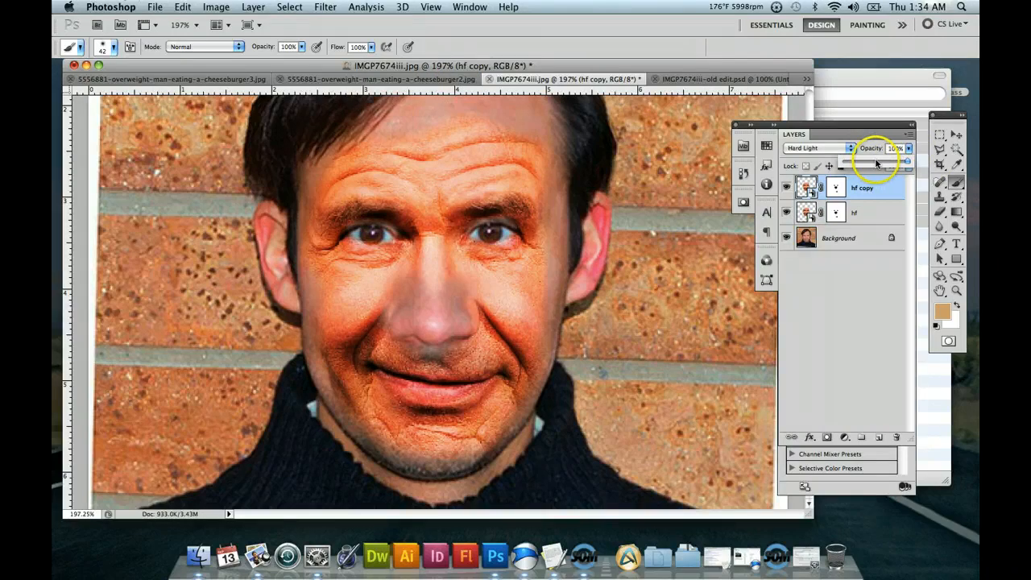
left_click(878, 163)
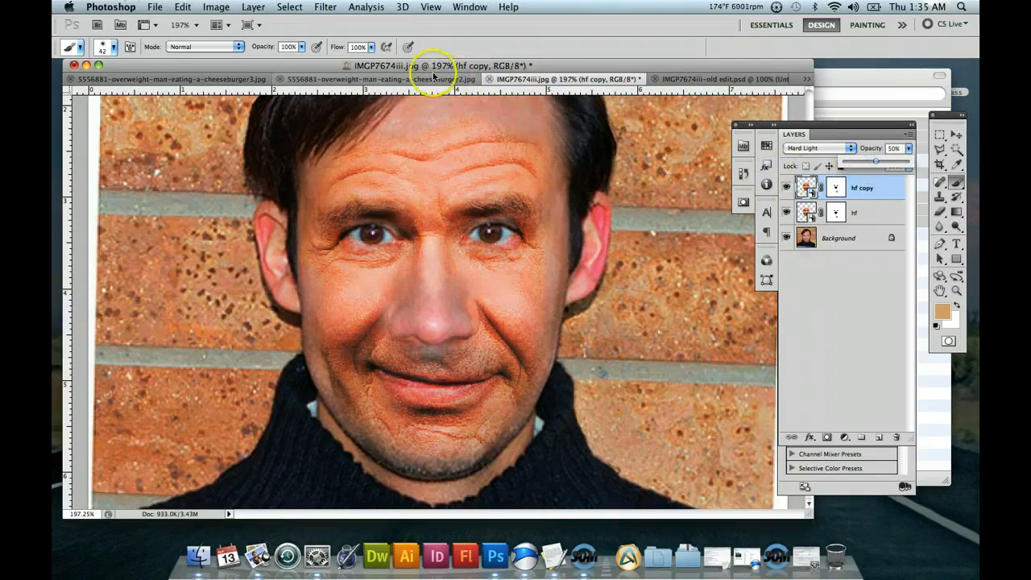
Compare the blend mode and opacity of both face layers in IMGP7674iii-old edit.psd, and return to IMGP7674iii.jpg.
left_click(429, 79)
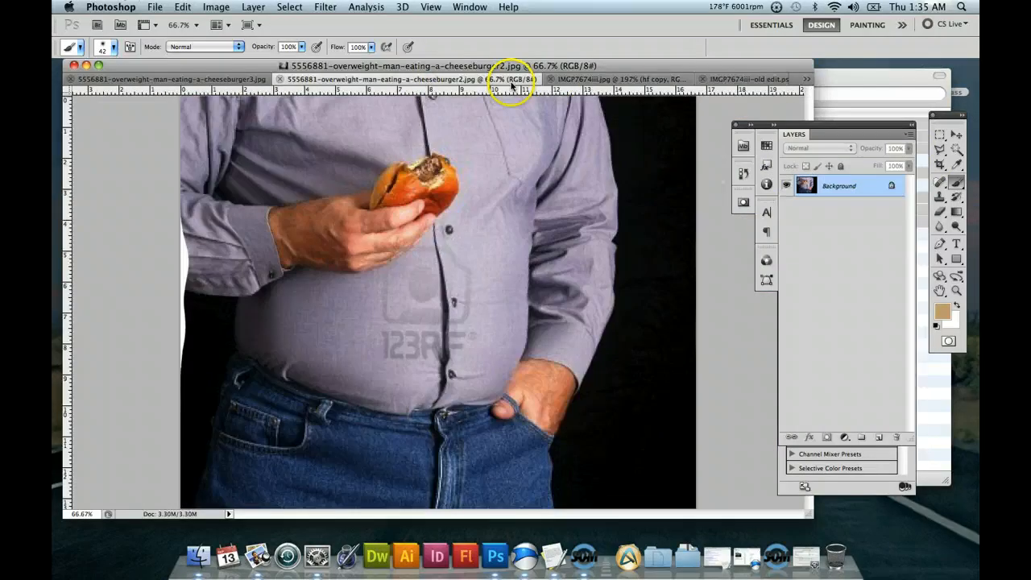
left_click(729, 79)
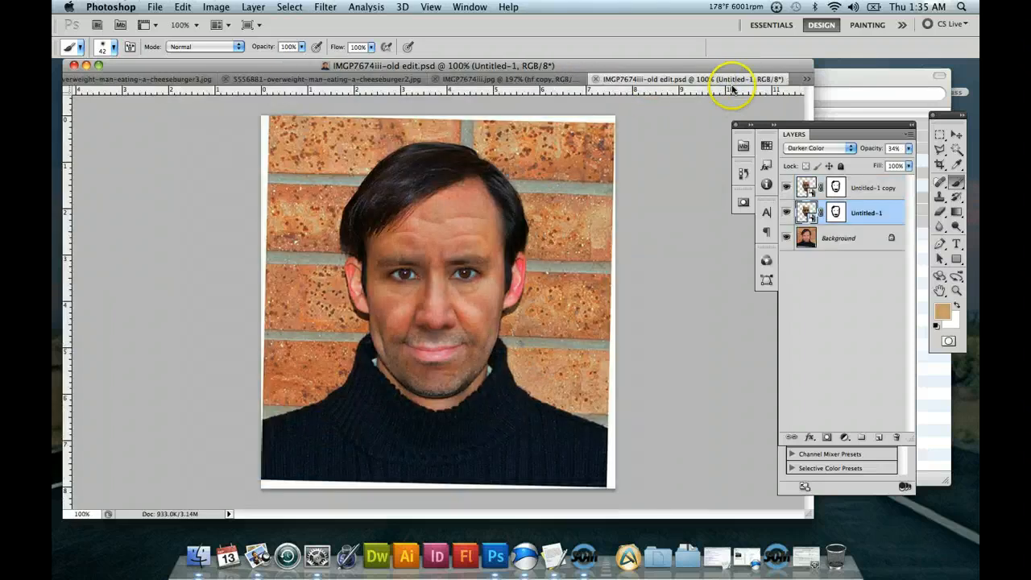
left_click(862, 188)
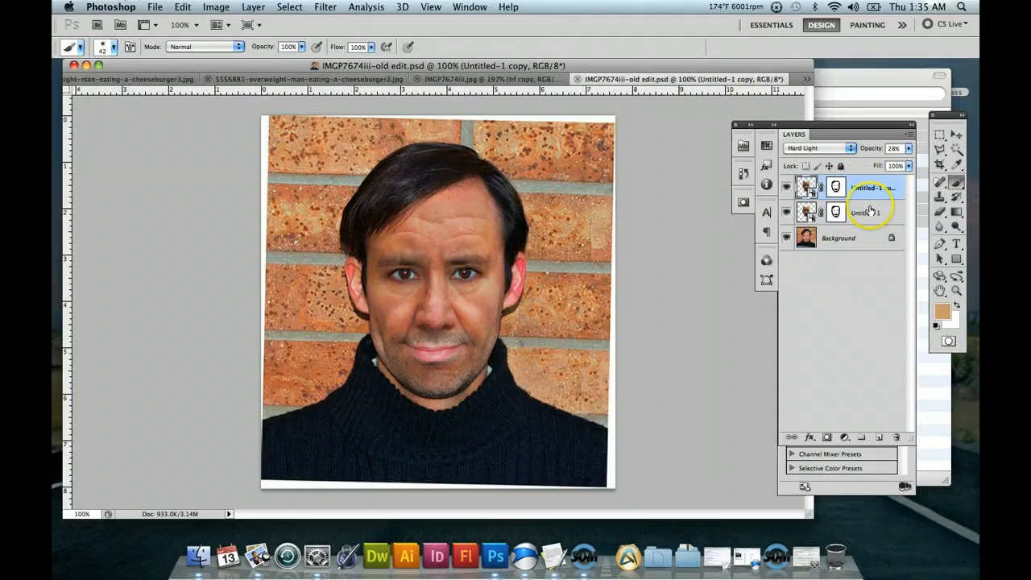
left_click(870, 211)
left_click(864, 182)
left_click(524, 80)
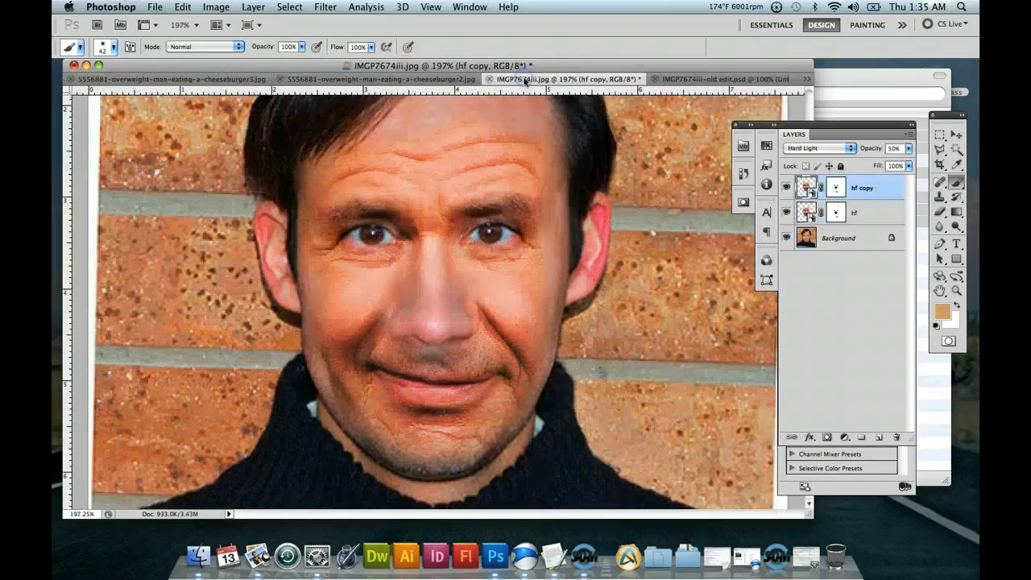
Change the hf layer's blend mode to Darker Color.
left_click(870, 211)
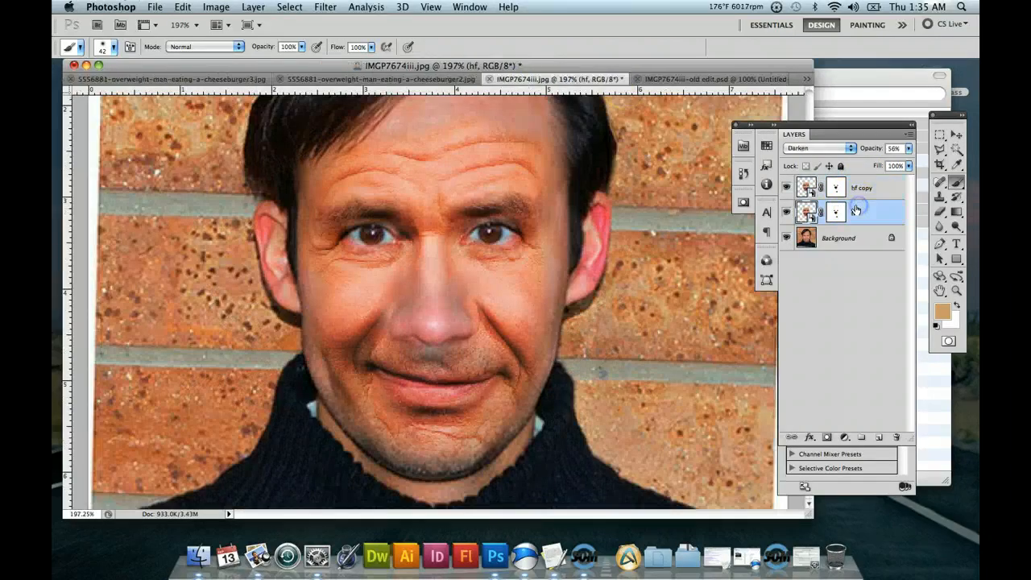
left_click(849, 149)
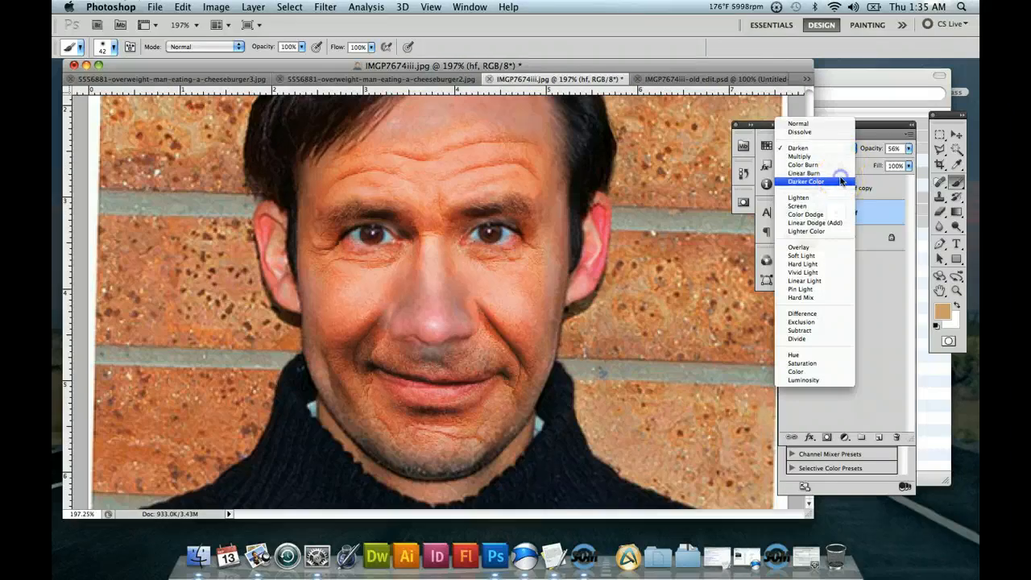
left_click(840, 180)
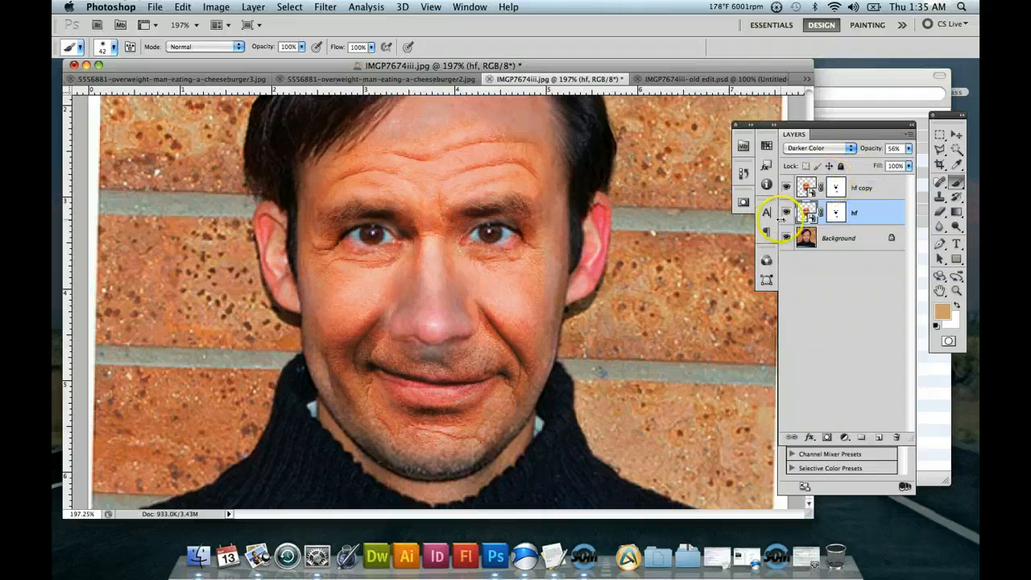
Lower the Hard Light hf copy layer's opacity to about 31%.
left_click(864, 188)
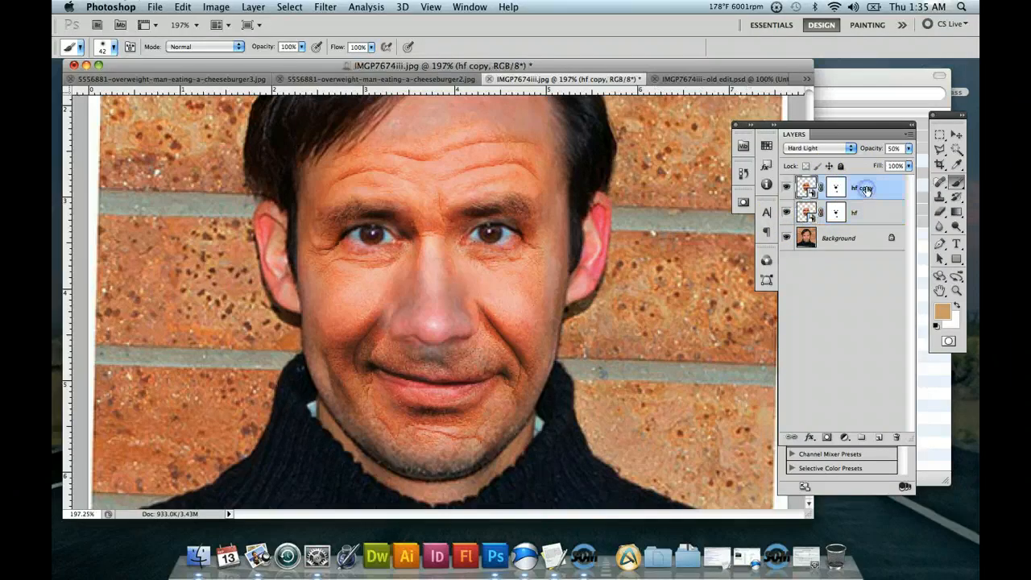
left_click(909, 149)
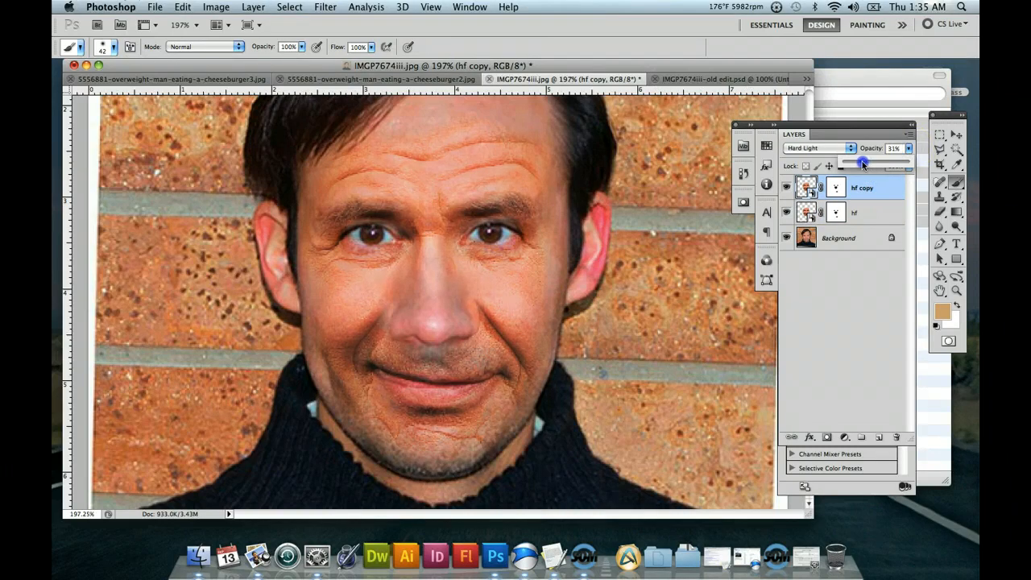
left_click_drag(862, 161, 865, 162)
Try 38% opacity on the Darker Color hf layer, and settle on 78%.
left_click(887, 215)
left_click(908, 149)
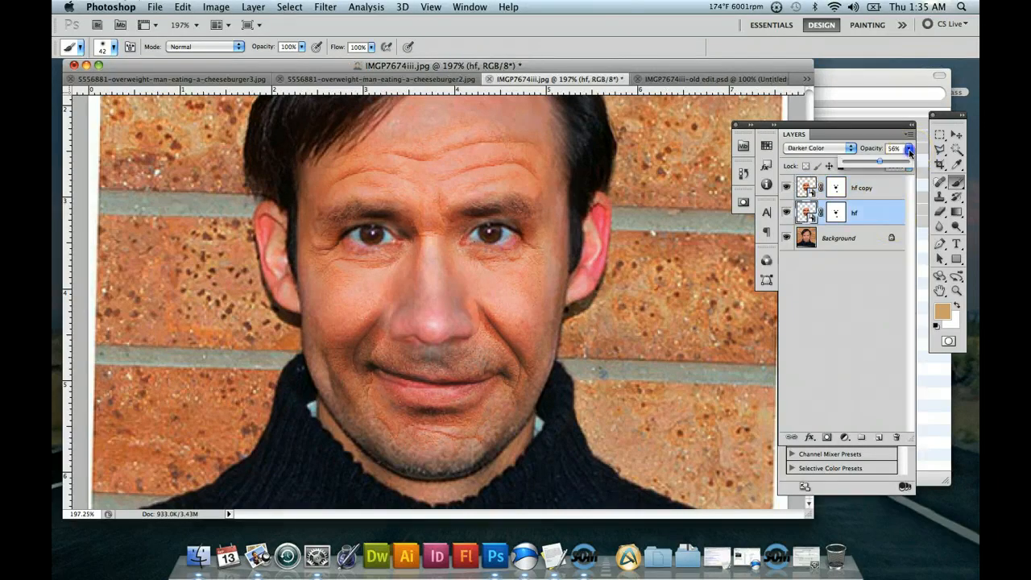
left_click_drag(879, 161, 869, 164)
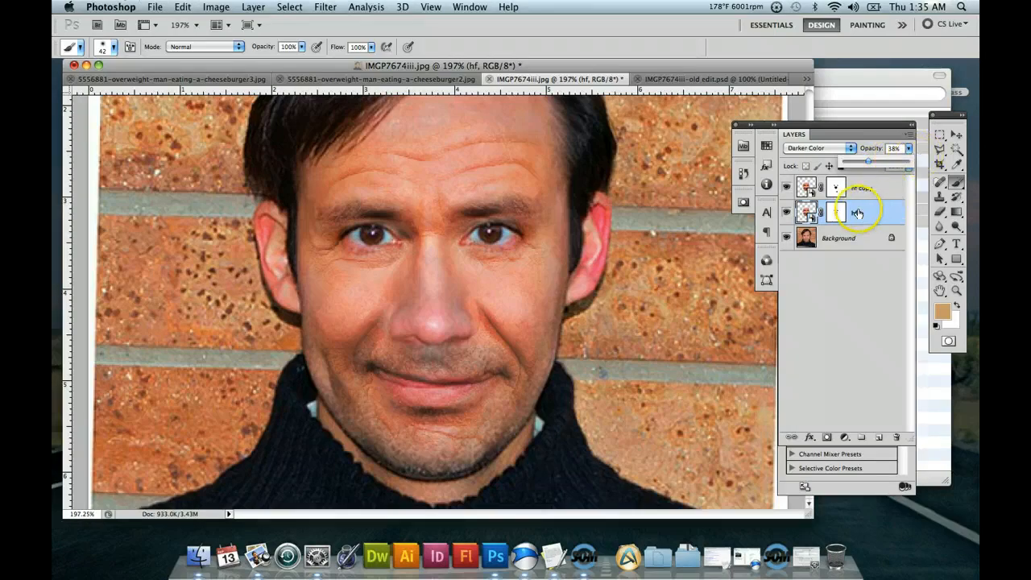
left_click(891, 162)
left_click(881, 189)
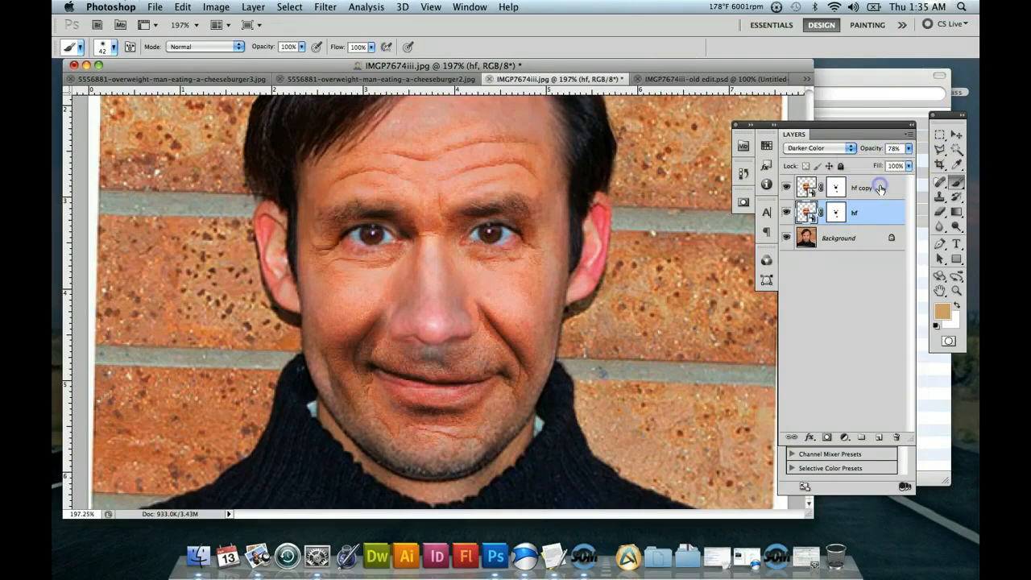
Raise the hf copy layer's opacity to 91%.
left_click(879, 187)
left_click(908, 148)
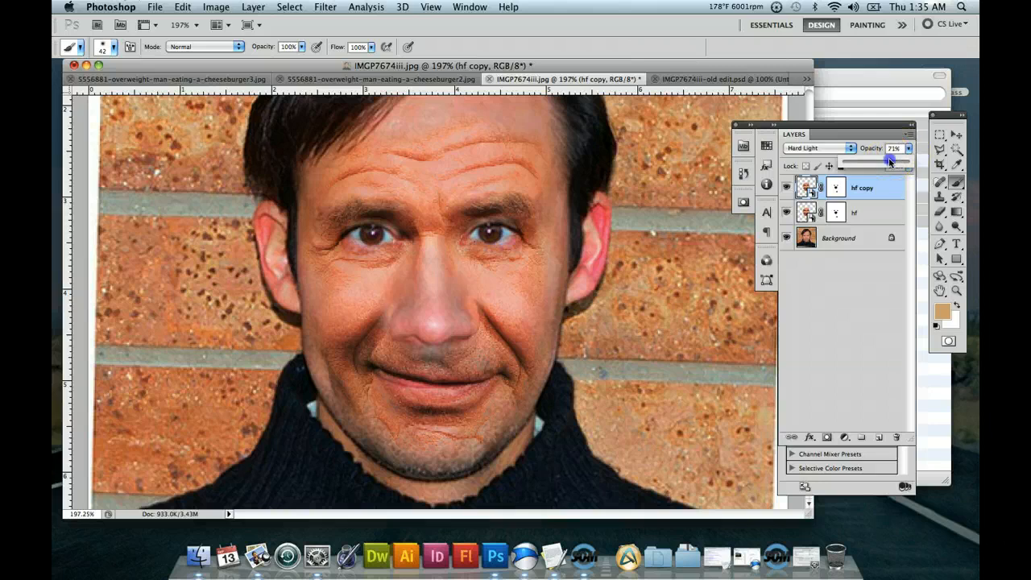
left_click(891, 163)
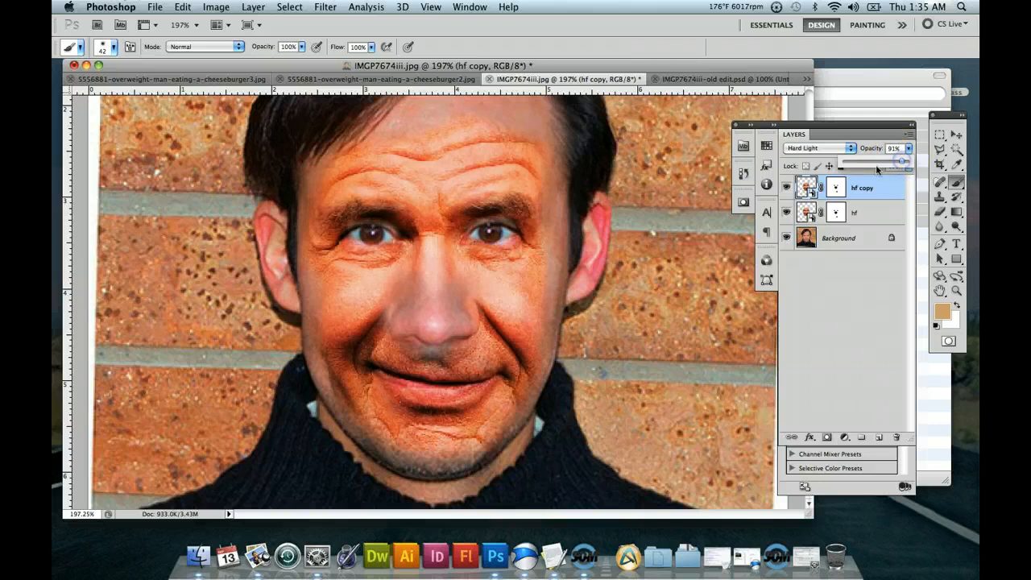
Activate the hf copy layer's mask and choose the Brush tool for painting on it in black.
left_click(837, 189)
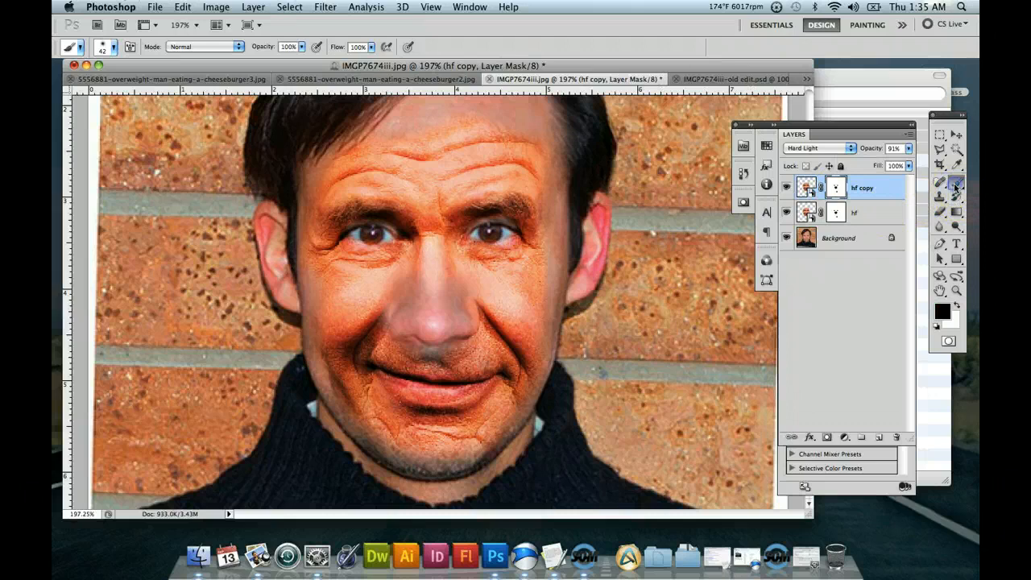
left_click(956, 183)
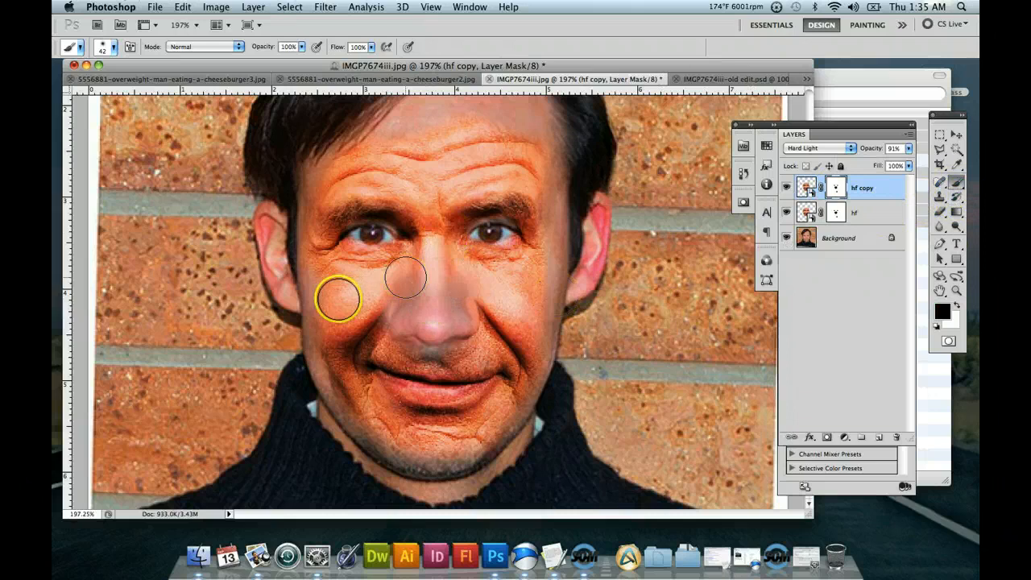
mouse_move(338, 298)
left_mouse_down()
mouse_move(295, 295)
mouse_move(332, 286)
left_mouse_up()
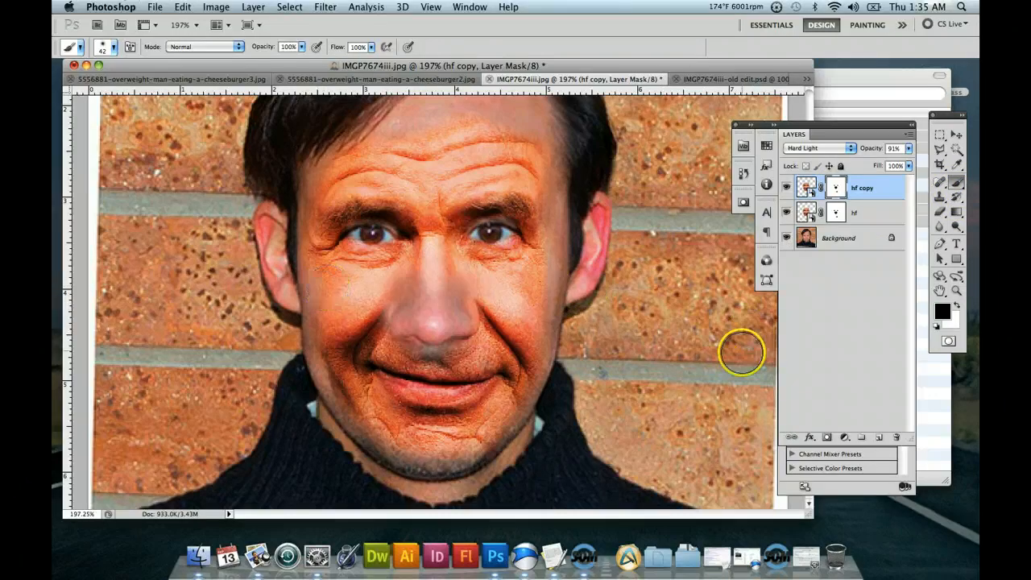
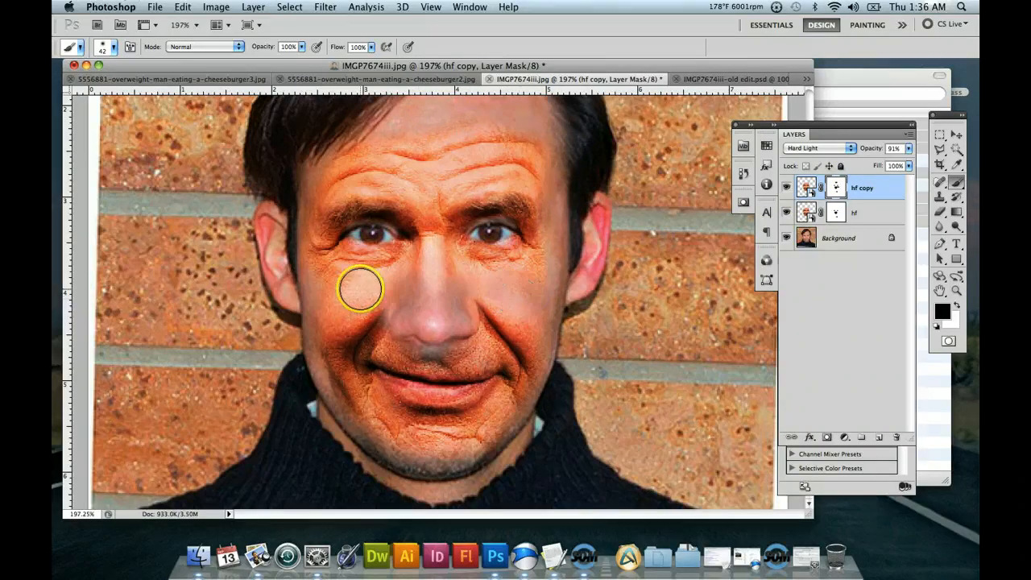
Paint black on the hf copy layer's mask over both cheeks and between the eyebrows with the 42 px brush.
mouse_move(357, 288)
left_mouse_down()
mouse_move(299, 299)
mouse_move(334, 288)
mouse_move(321, 310)
left_mouse_up()
left_click_drag(484, 292, 528, 287)
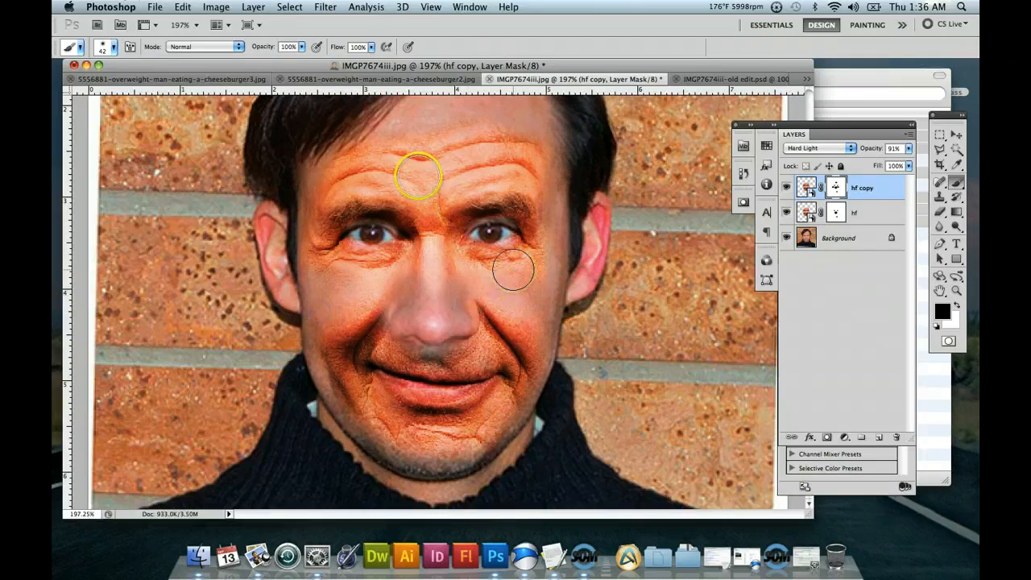
mouse_move(469, 206)
left_mouse_down()
mouse_move(500, 201)
mouse_move(433, 182)
left_mouse_up()
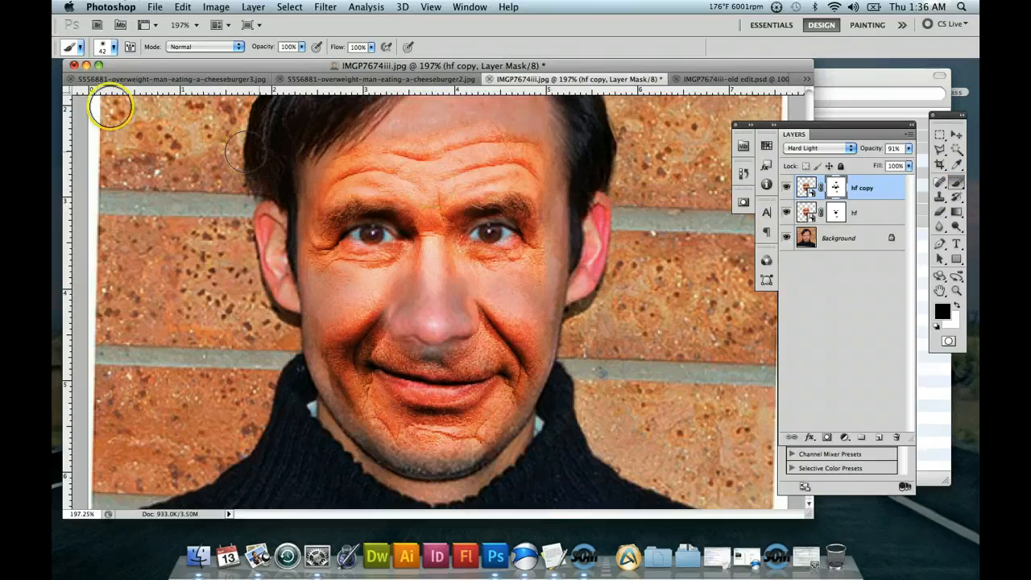
Set the brush to 10 px in size and 62% opacity.
left_click(105, 47)
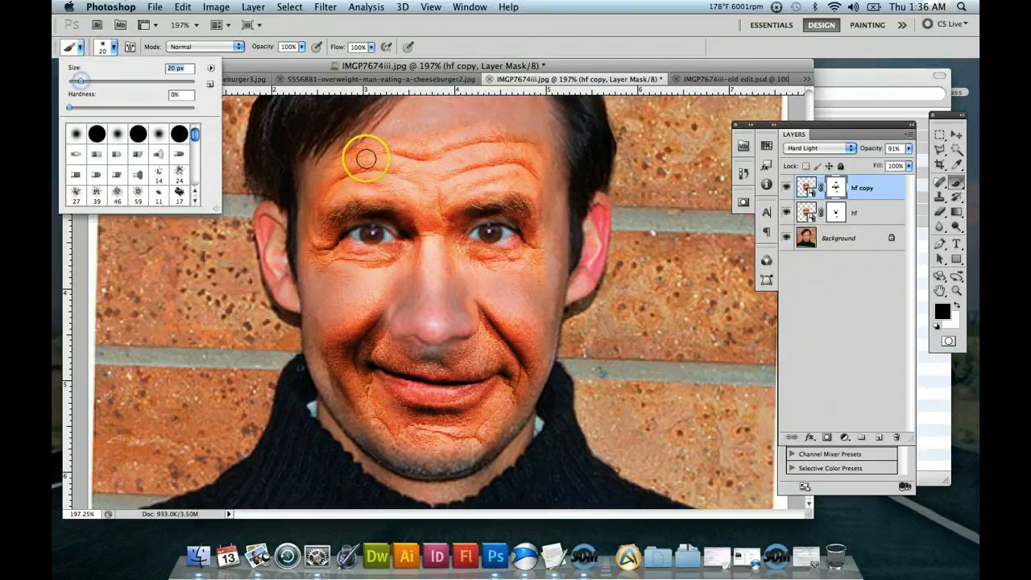
left_click_drag(86, 84, 76, 82)
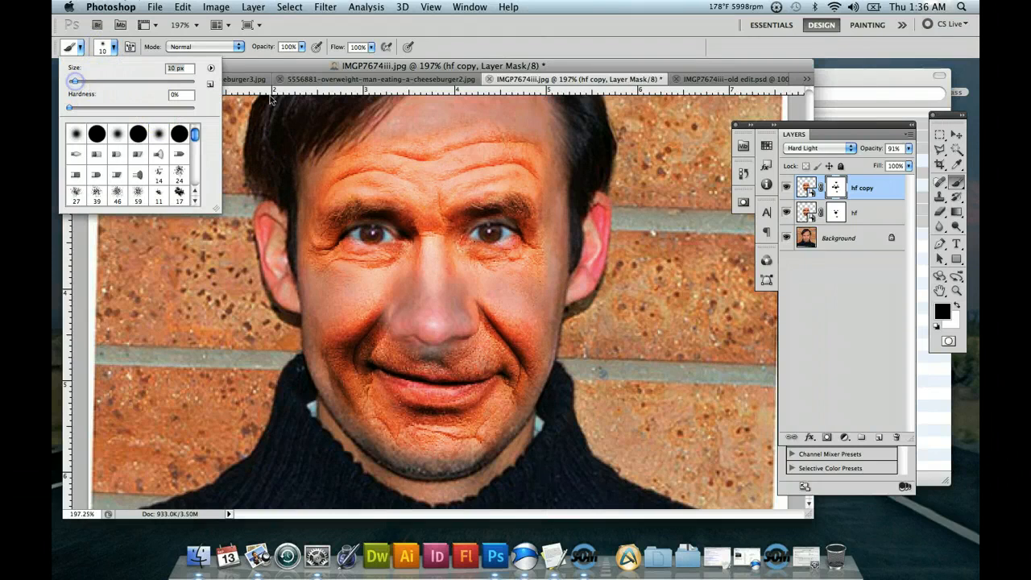
left_click(476, 66)
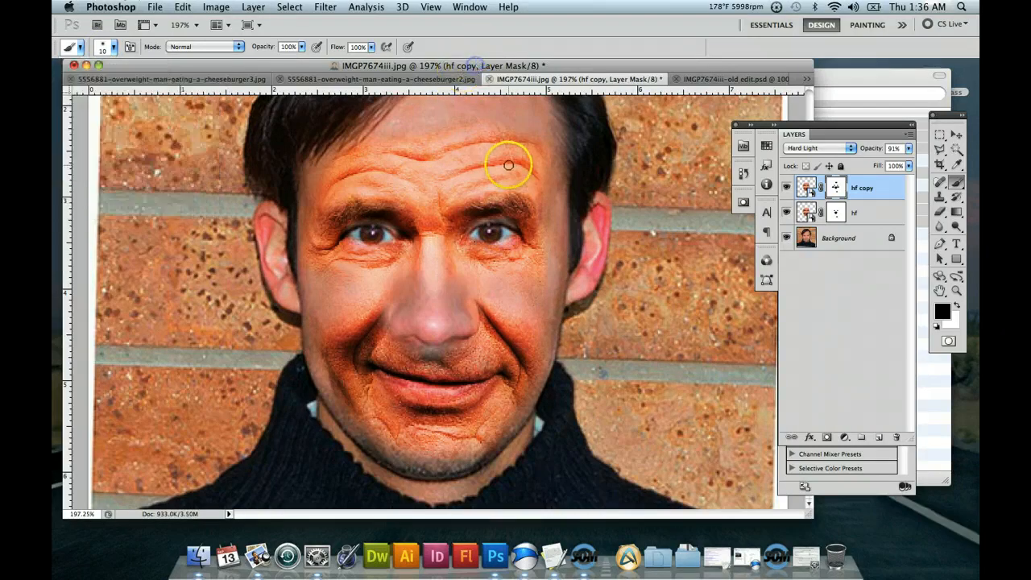
left_click(303, 47)
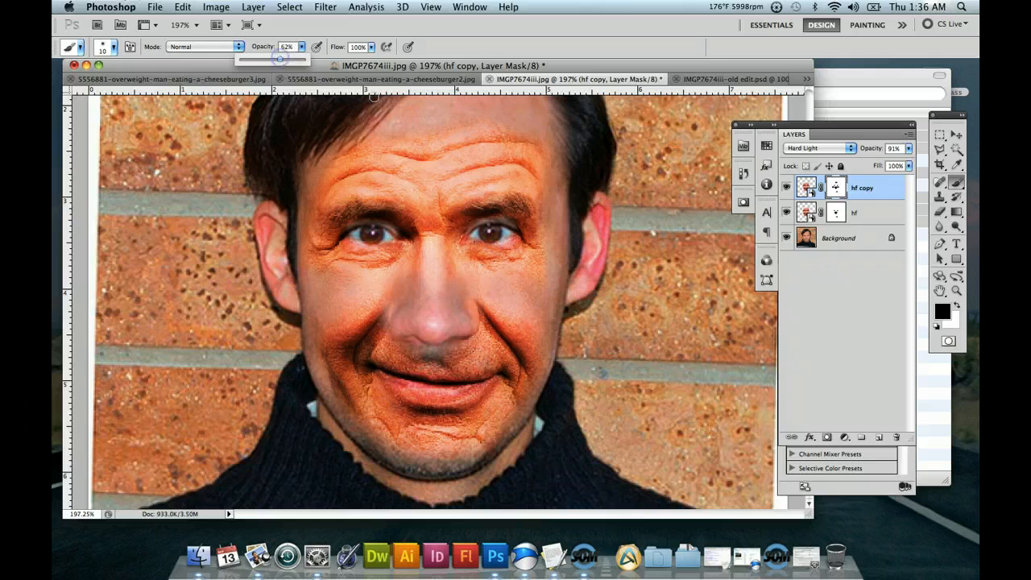
left_click(545, 152)
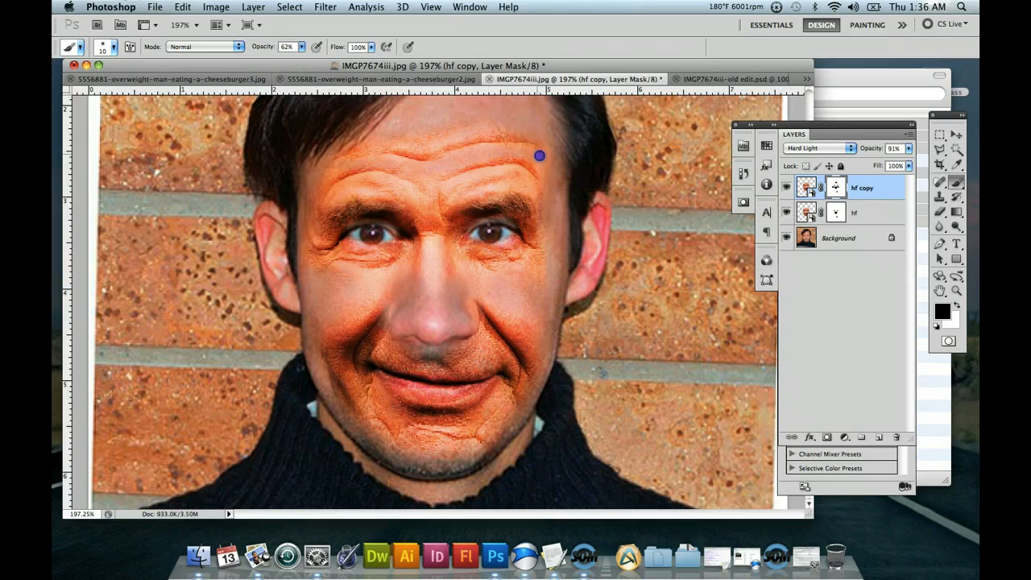
Paint black on the hf copy mask between the forehead wrinkles and above the eyebrows to soften the orange skin.
left_click(423, 140)
mouse_move(383, 136)
left_mouse_down()
mouse_move(376, 166)
mouse_move(527, 186)
left_mouse_up()
left_click(526, 179)
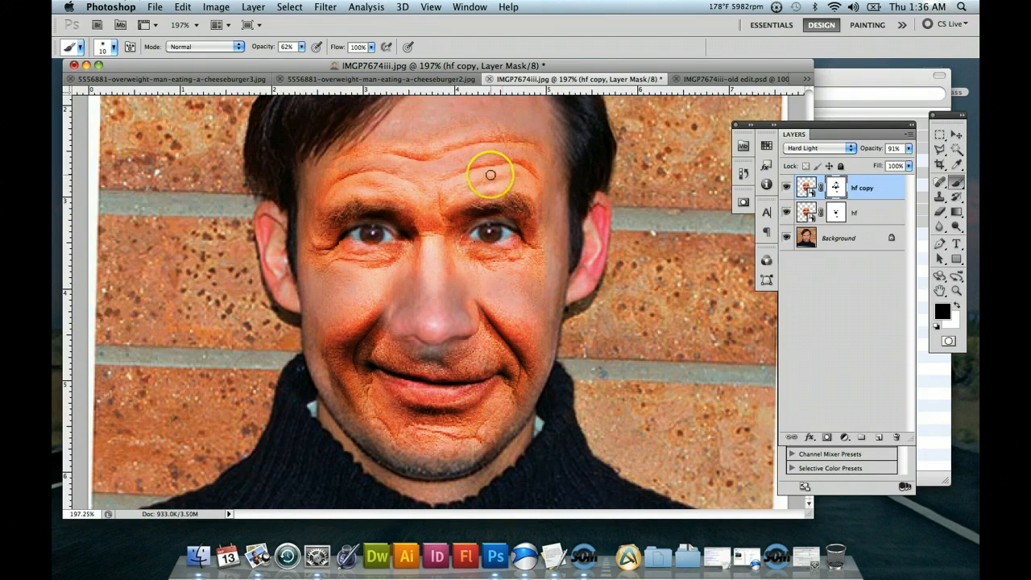
left_click(413, 190)
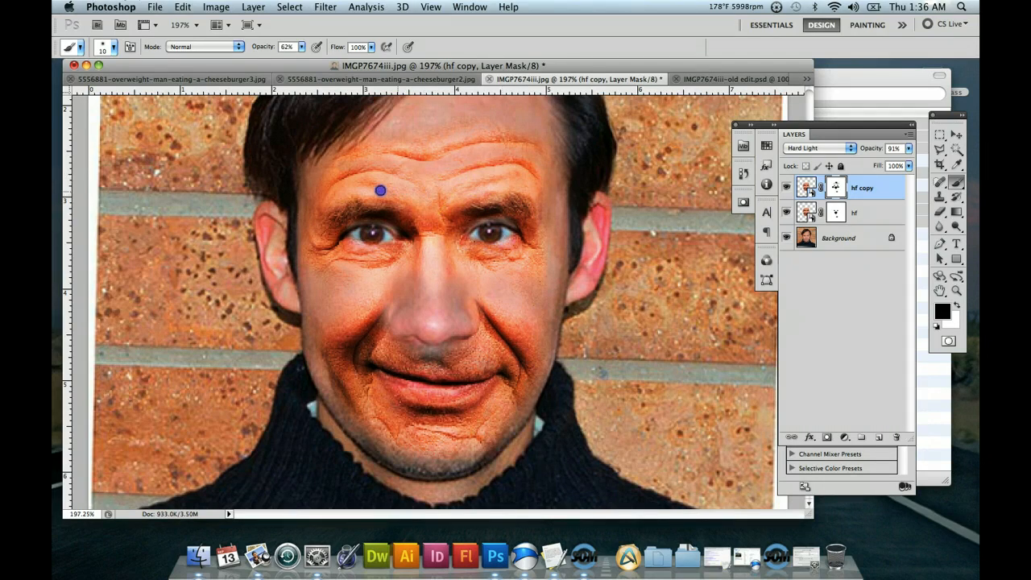
left_click(446, 185)
left_click_drag(443, 200, 421, 194)
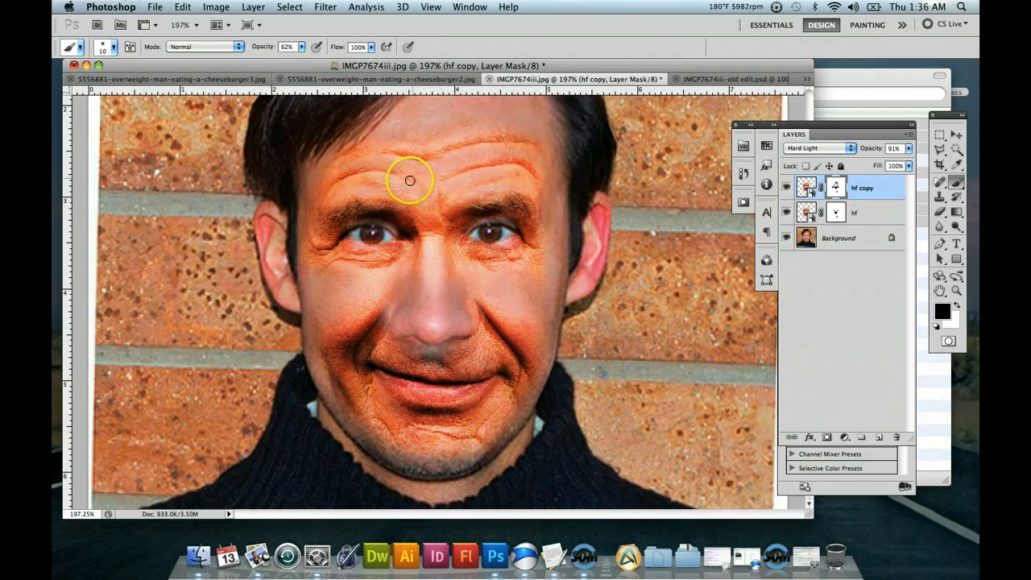
Enlarge the brush to 22 px and paint black on the hf copy mask over the cheeks, inner brow and upper-lip area.
left_click_drag(391, 276, 348, 276)
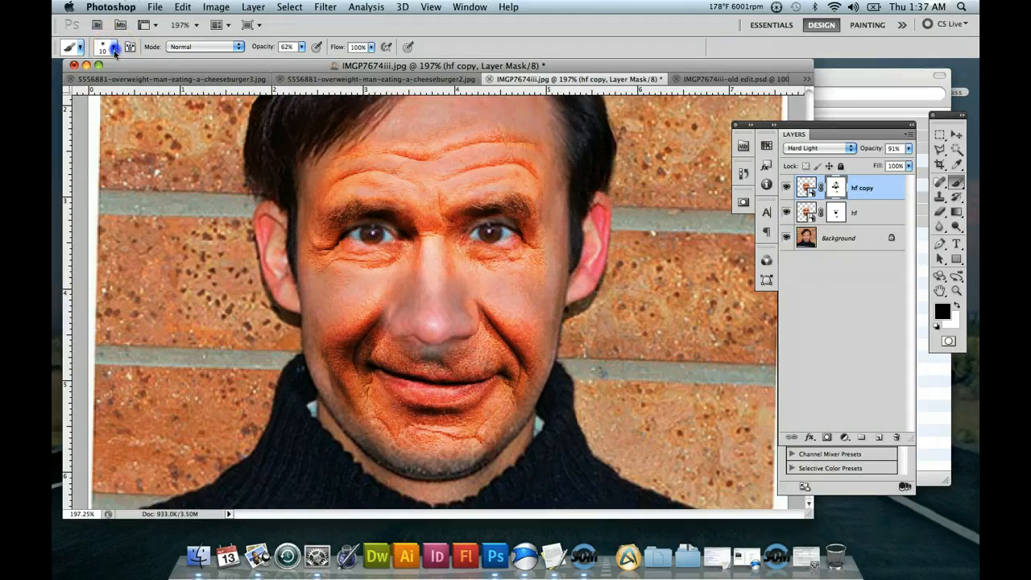
left_click(116, 49)
left_click_drag(71, 80, 82, 81)
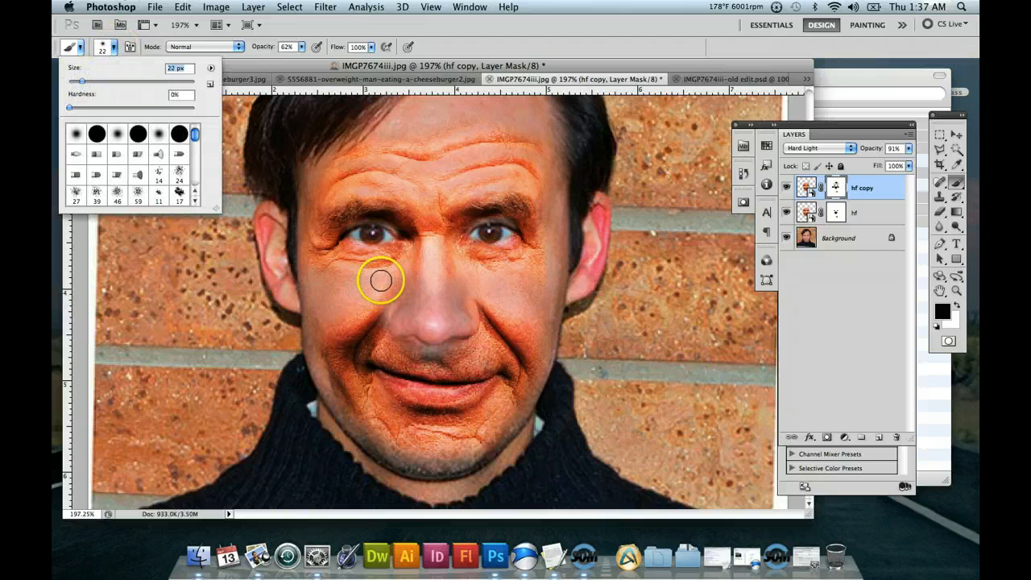
left_click_drag(381, 279, 359, 278)
left_click_drag(400, 311, 393, 305)
mouse_move(376, 292)
left_mouse_down()
mouse_move(433, 254)
mouse_move(466, 292)
mouse_move(478, 267)
mouse_move(530, 315)
left_mouse_up()
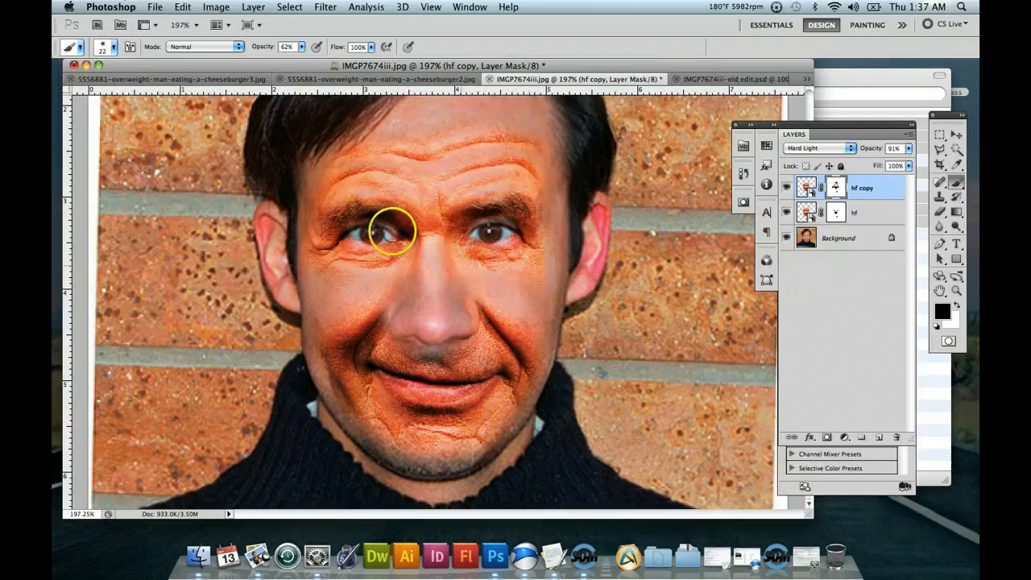
mouse_move(389, 228)
left_mouse_down()
mouse_move(421, 192)
mouse_move(404, 191)
mouse_move(432, 200)
left_mouse_up()
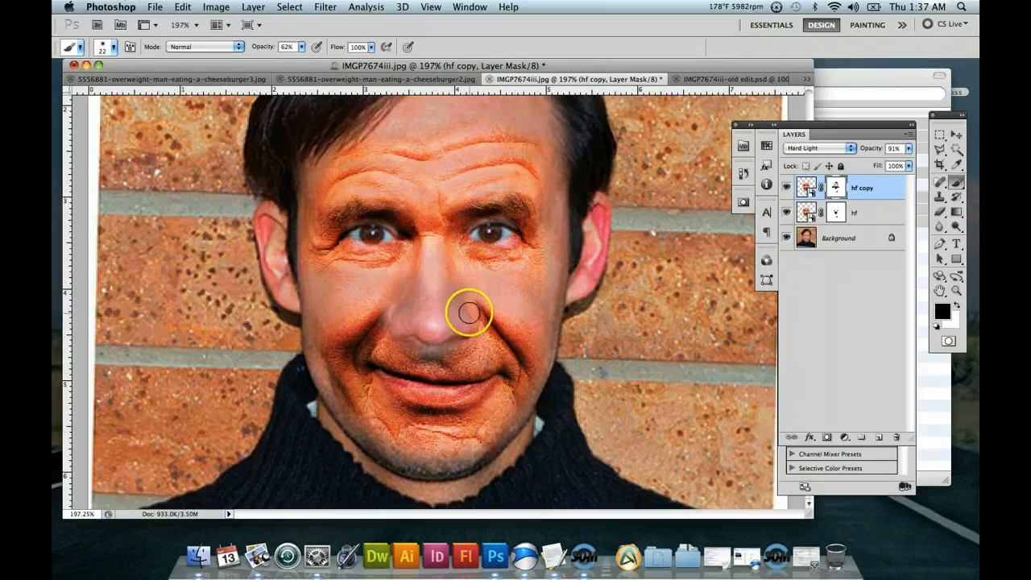
left_click(528, 301)
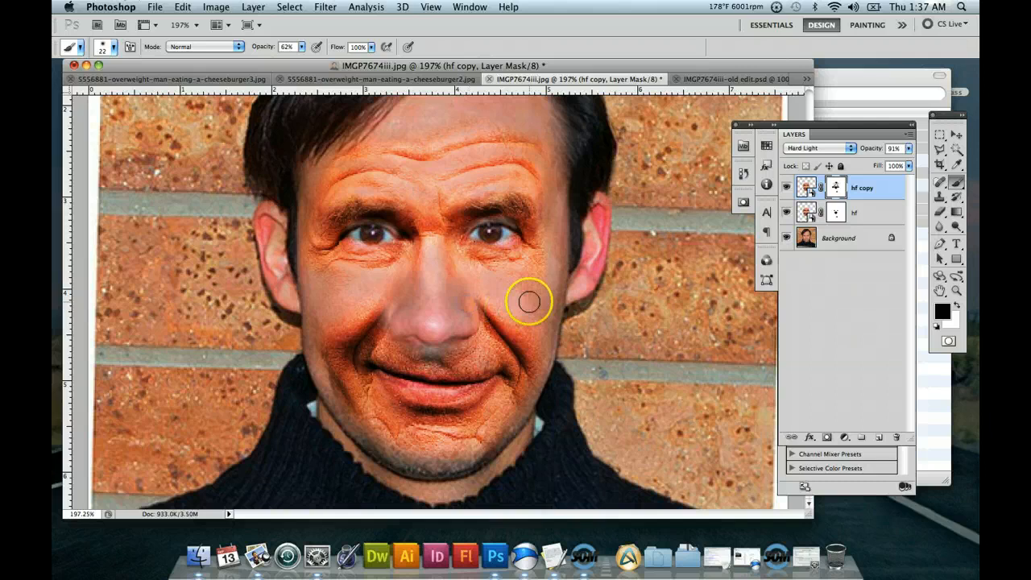
left_click_drag(529, 301, 534, 329)
left_click(405, 363)
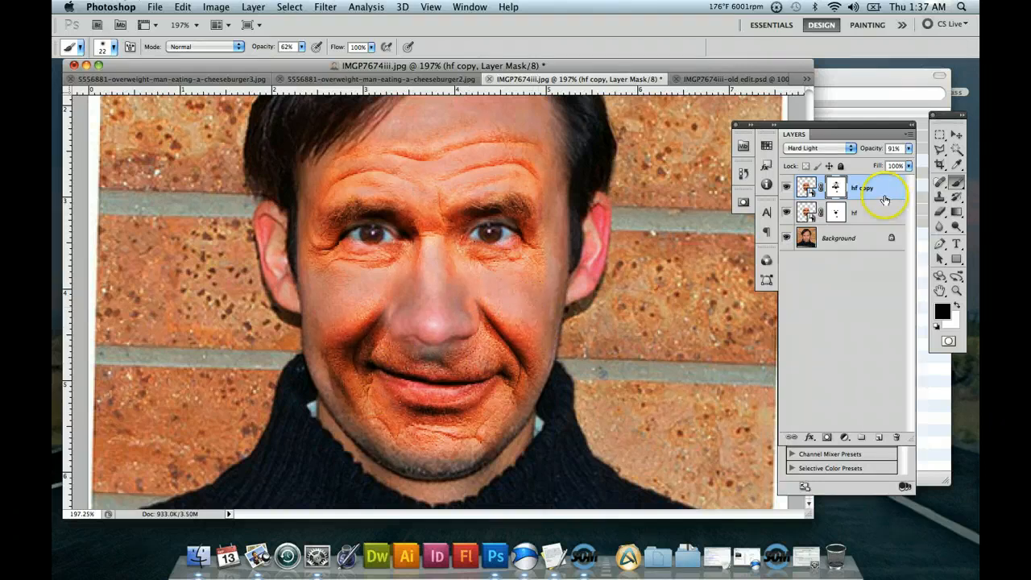
Lower the Hard Light hf copy layer's opacity to 28%, and raise the Darker Color hf layer's opacity to 100%.
left_click(908, 150)
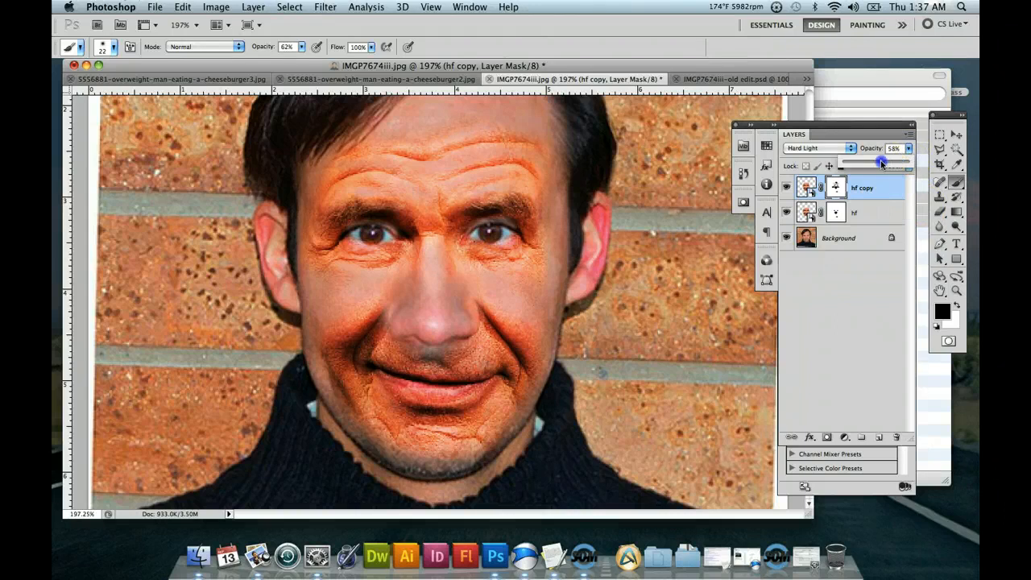
left_click_drag(882, 163, 881, 165)
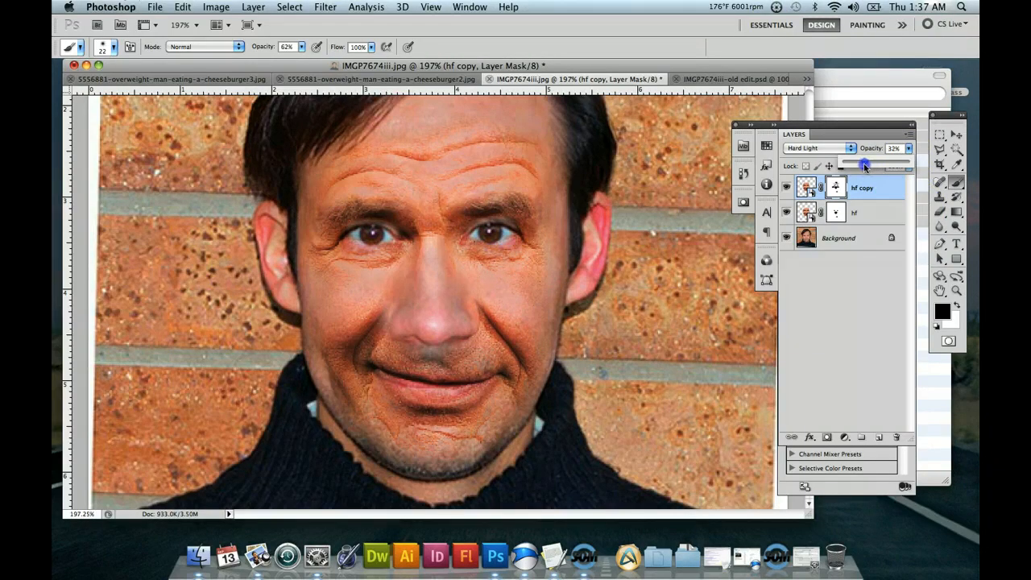
left_click(870, 213)
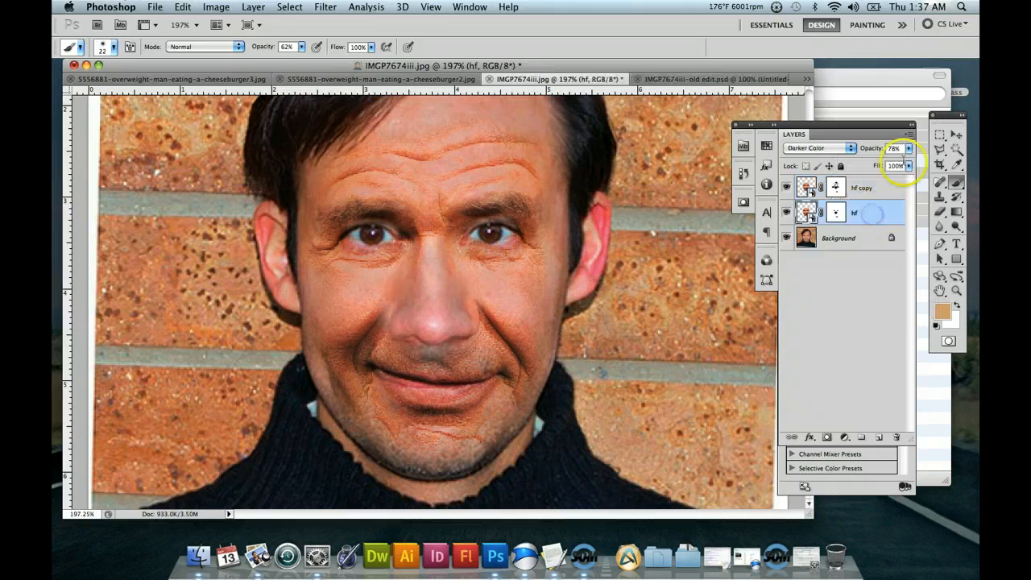
left_click(908, 150)
left_click_drag(875, 162, 870, 159)
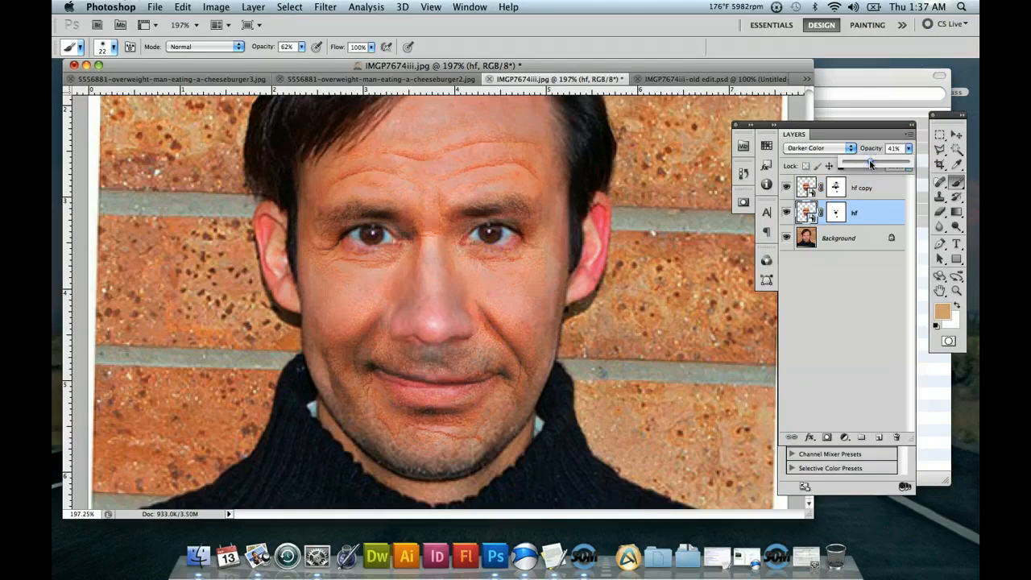
left_click_drag(870, 160, 911, 160)
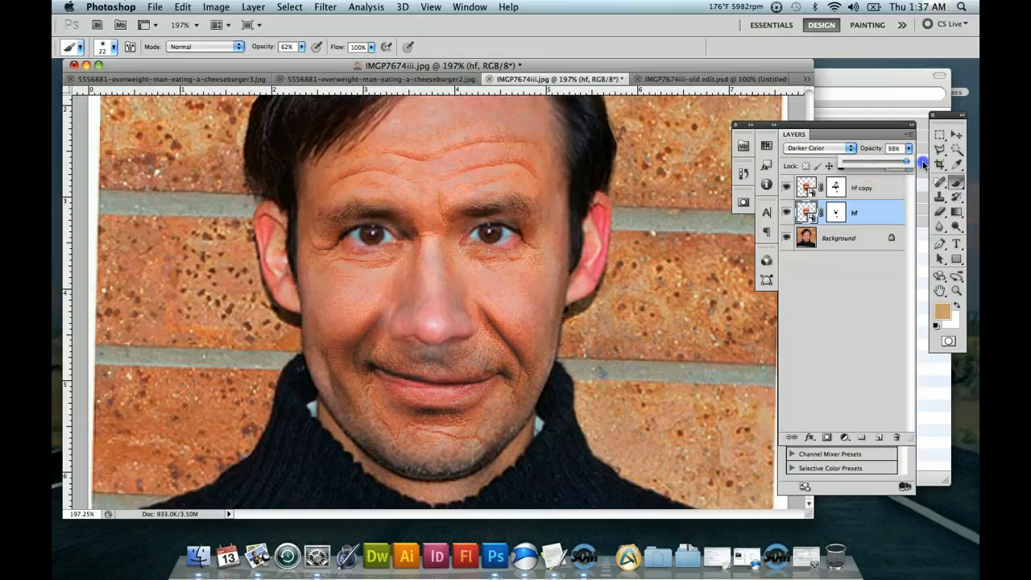
left_click_drag(924, 164, 919, 169)
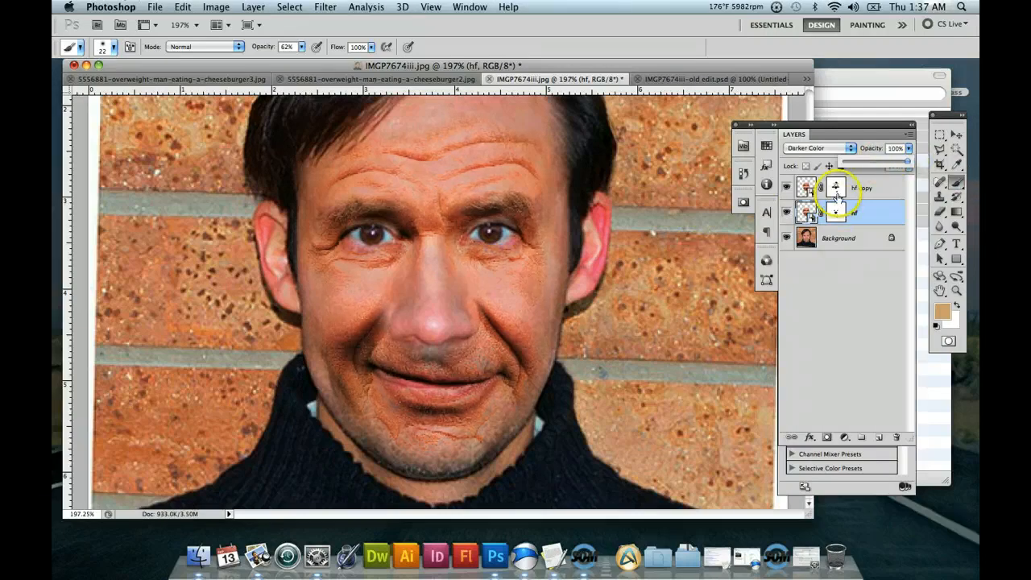
Hide and show the hf and hf copy layers in turn to compare their effect on the face.
left_click(786, 214)
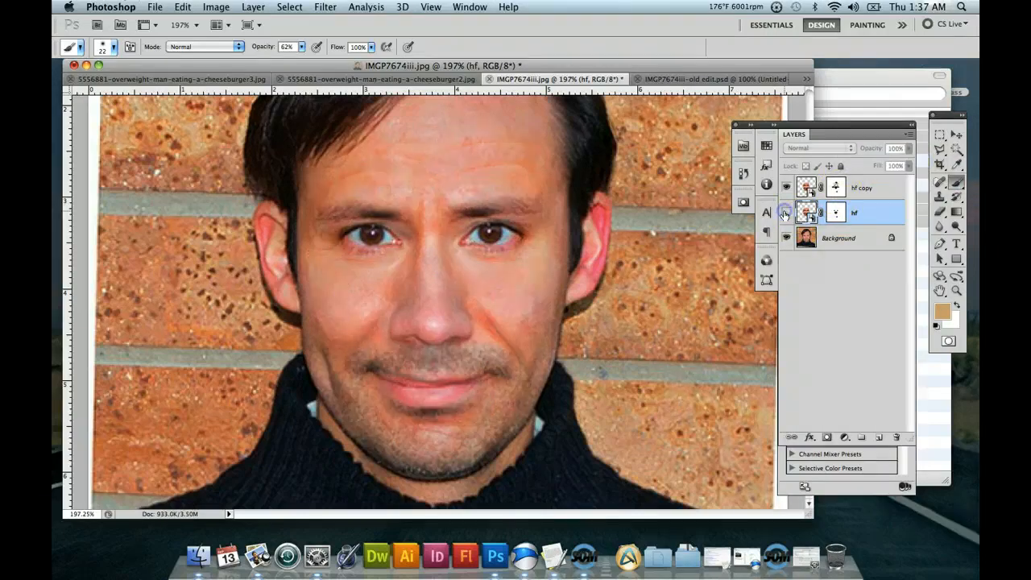
left_click(786, 214)
left_click(787, 188)
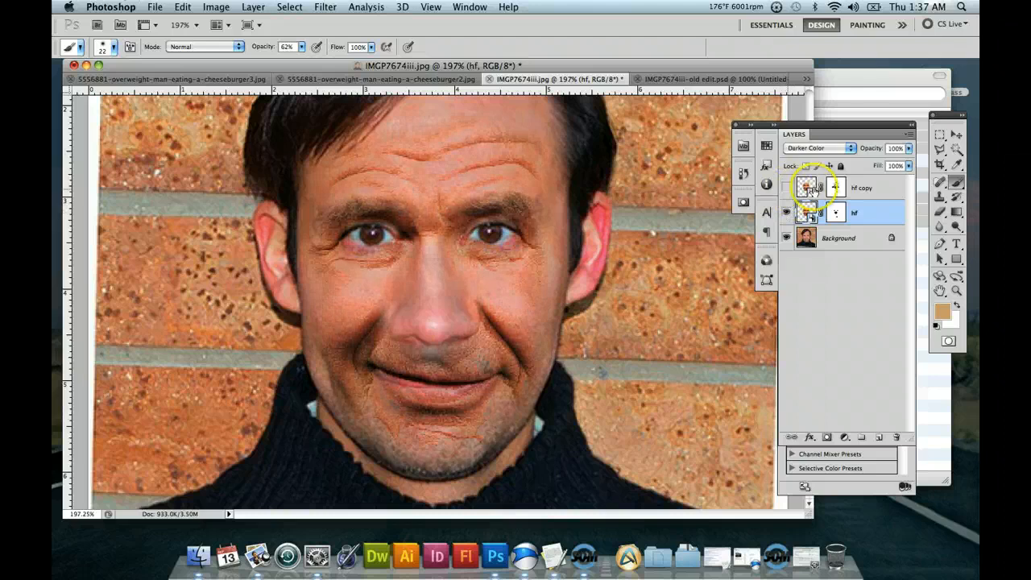
left_click(860, 188)
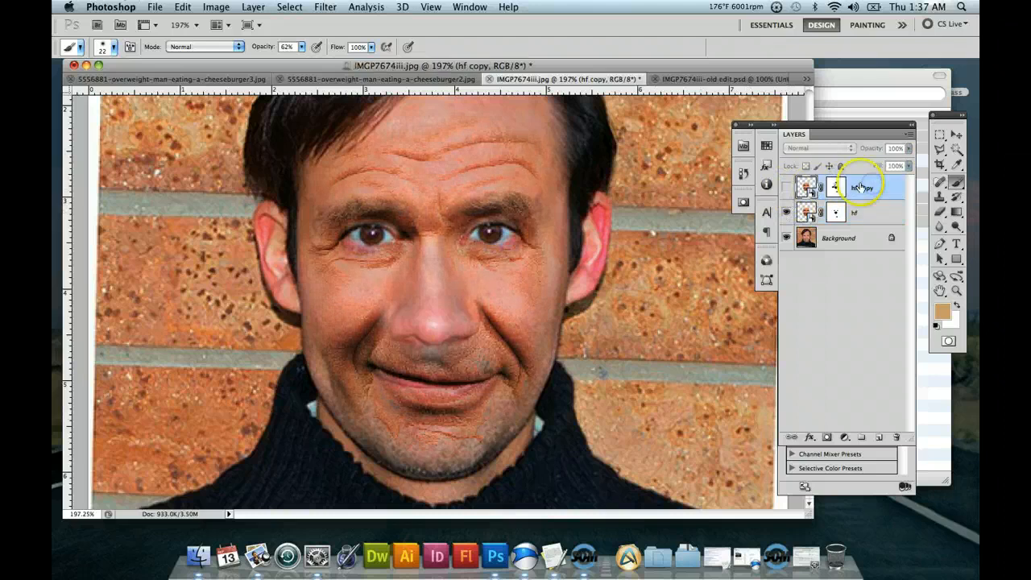
left_click(786, 188)
Raise the Hard Light hf copy layer's opacity to 100%.
left_click(908, 148)
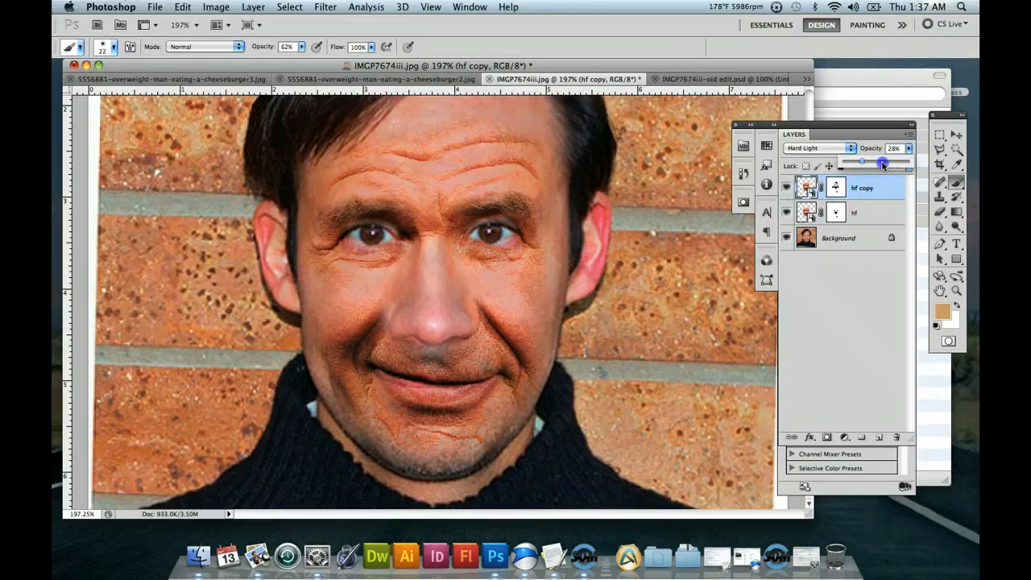
left_click_drag(883, 165, 885, 165)
left_click(868, 211)
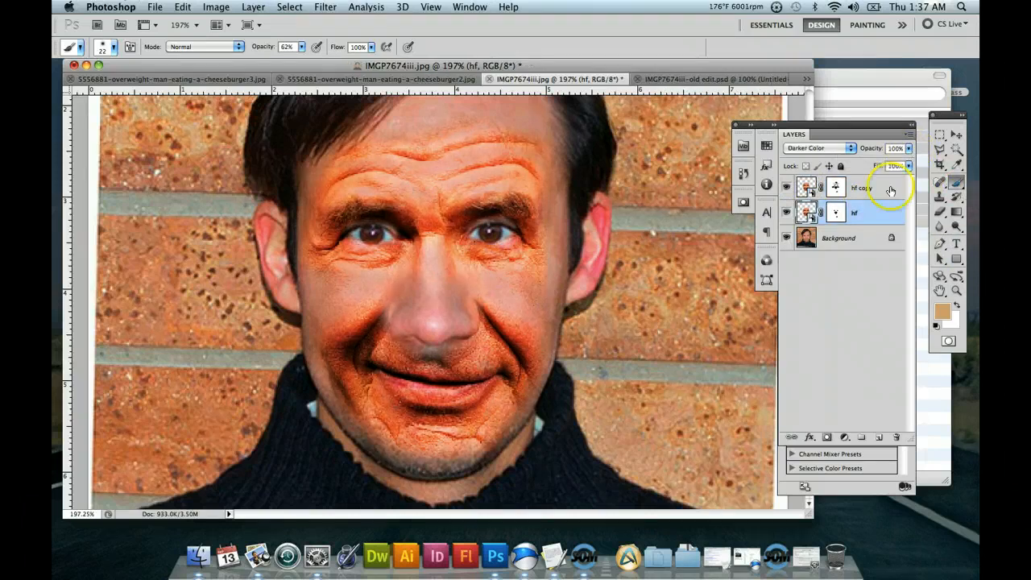
Paint black over the lips on the hf copy layer's mask, raising the brush opacity to 100%.
left_click(838, 188)
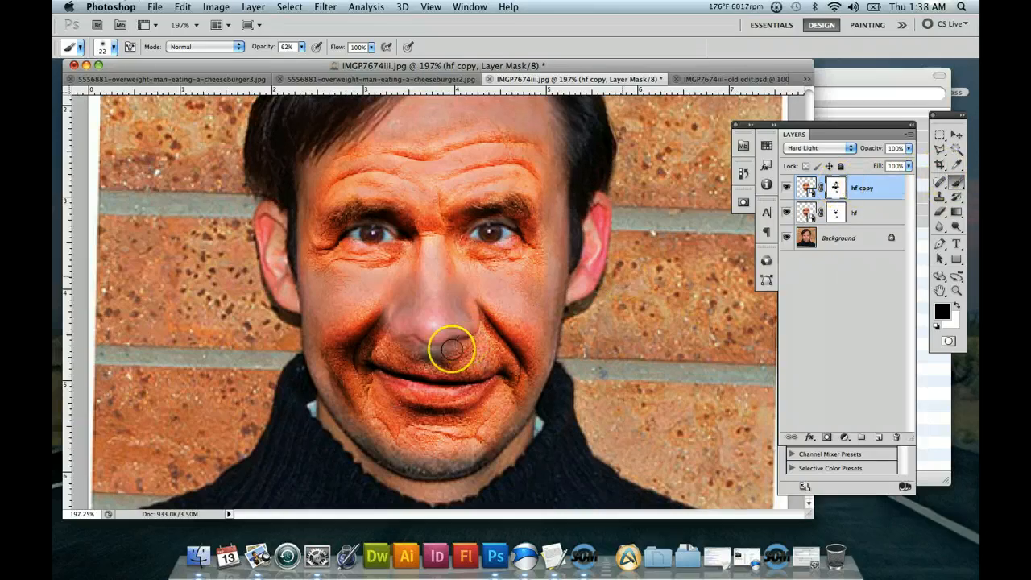
mouse_move(451, 348)
left_mouse_down()
mouse_move(453, 362)
mouse_move(500, 372)
left_mouse_up()
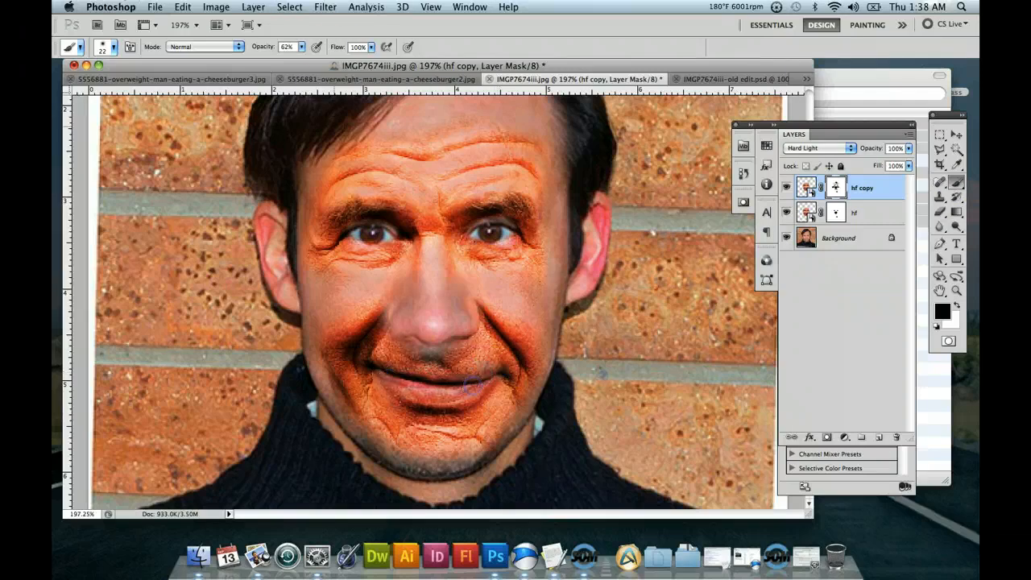
left_click_drag(302, 47, 355, 67)
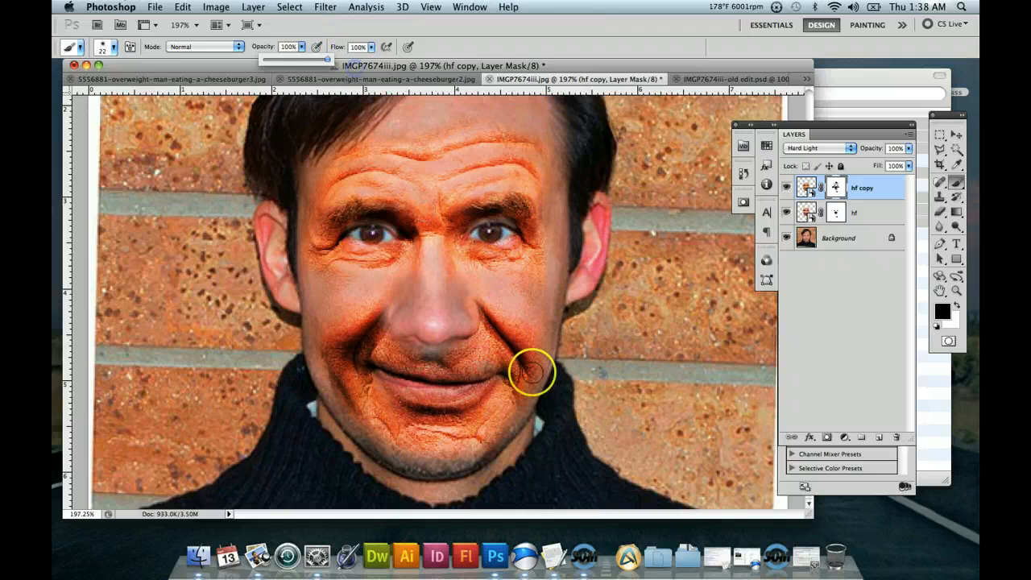
left_click_drag(502, 370, 500, 372)
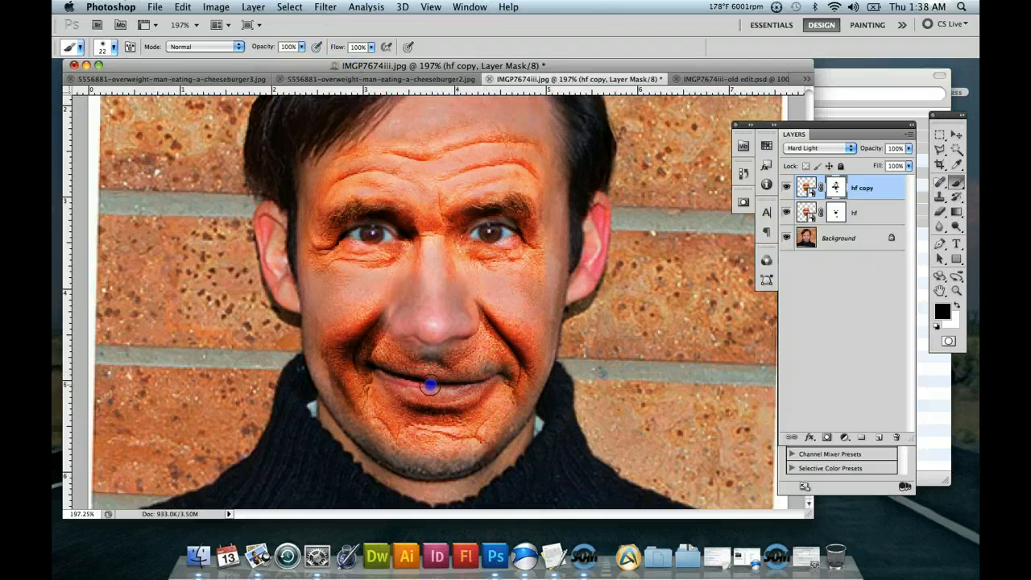
left_click_drag(421, 392, 441, 393)
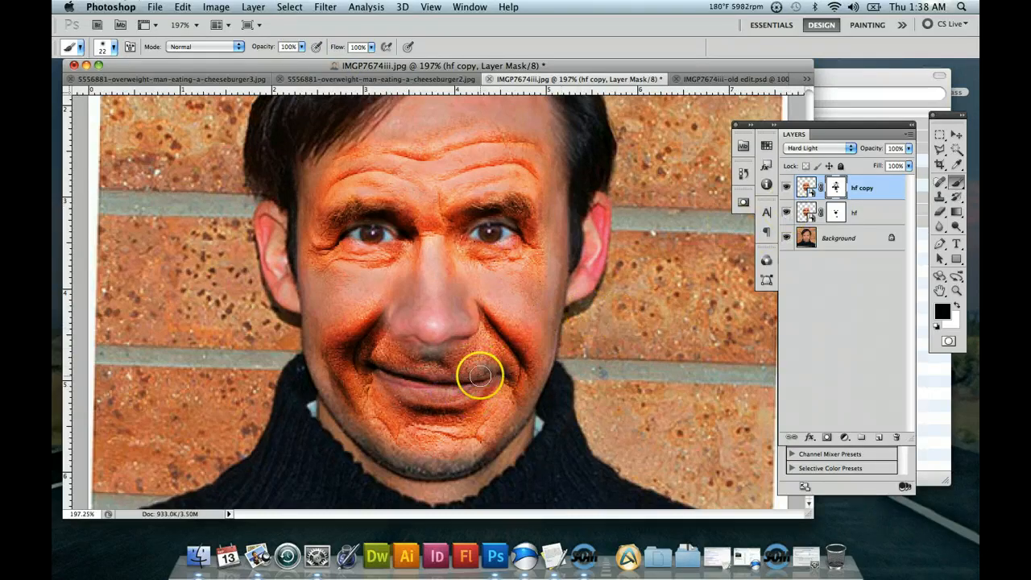
left_click_drag(489, 391, 482, 377)
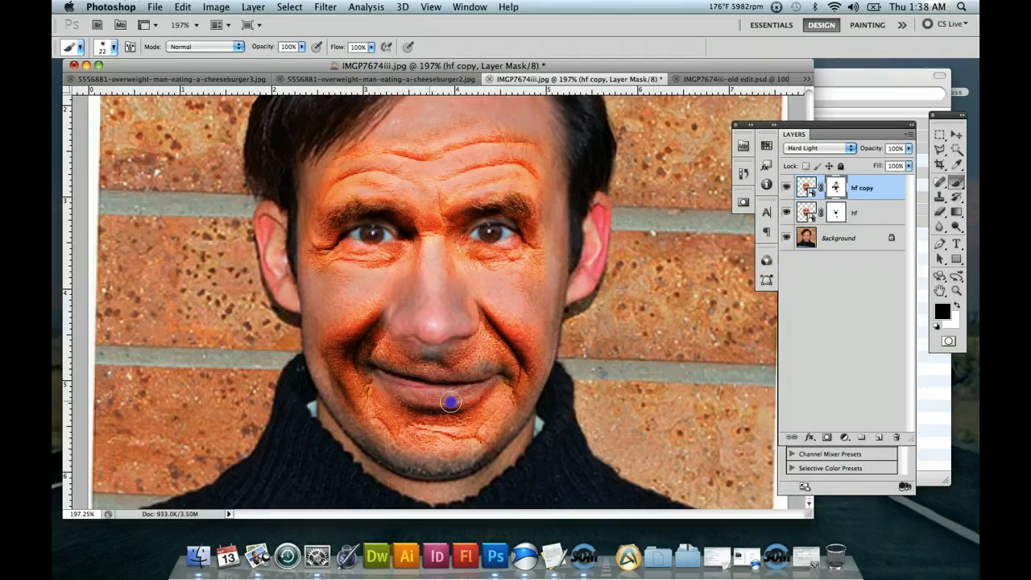
Paint black over the lips on the hf layer's mask to bring back the original mouth.
left_click(844, 214)
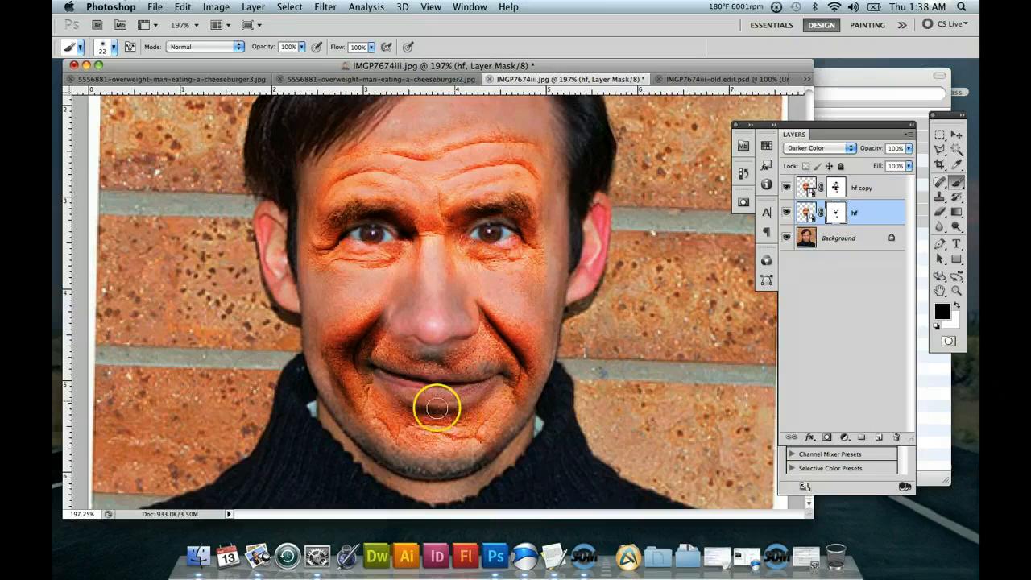
mouse_move(486, 377)
left_mouse_down()
mouse_move(373, 365)
mouse_move(420, 395)
mouse_move(477, 382)
left_mouse_up()
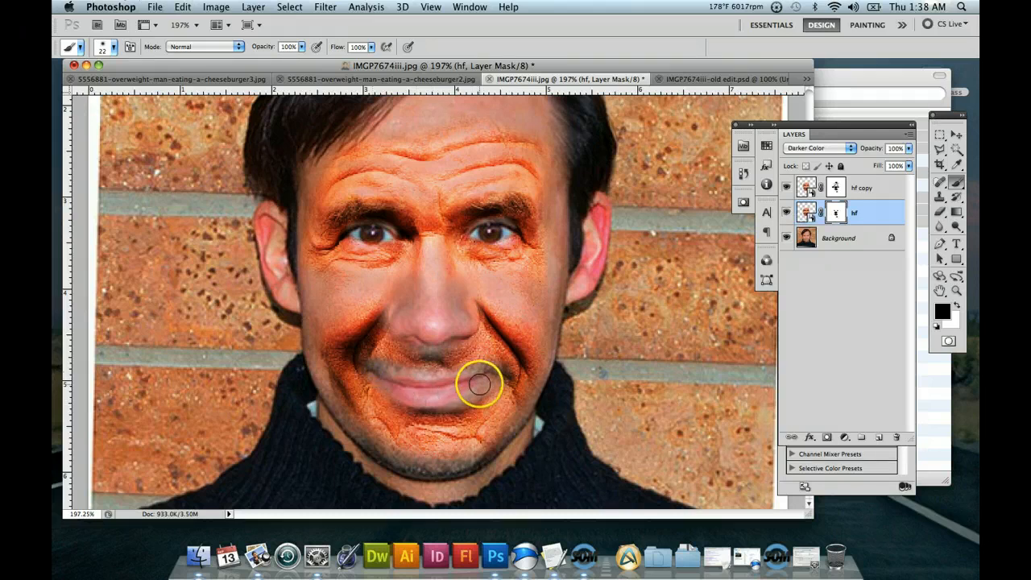
Paint white just below the nose on the hf layer's mask to restore the dark texture above the upper lip.
left_click(957, 303)
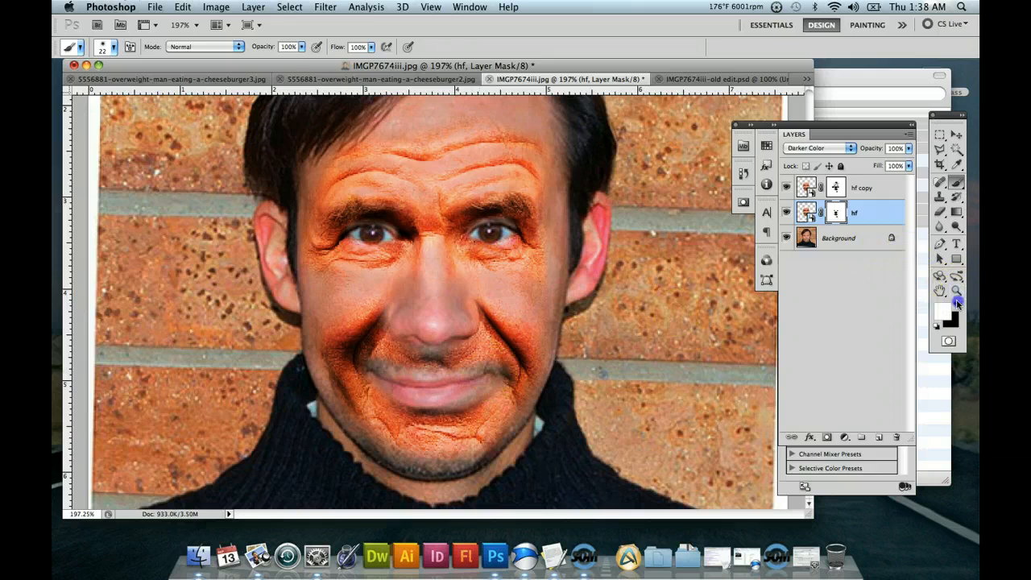
left_click(429, 366)
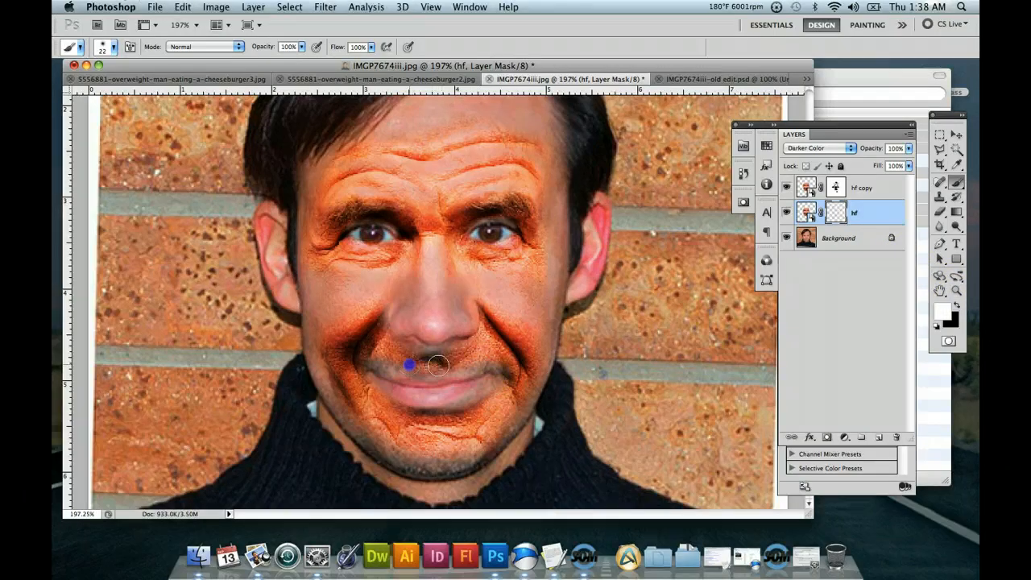
mouse_move(437, 366)
left_mouse_down()
mouse_move(515, 366)
mouse_move(404, 363)
mouse_move(468, 374)
mouse_move(639, 348)
left_mouse_up()
left_click(435, 360)
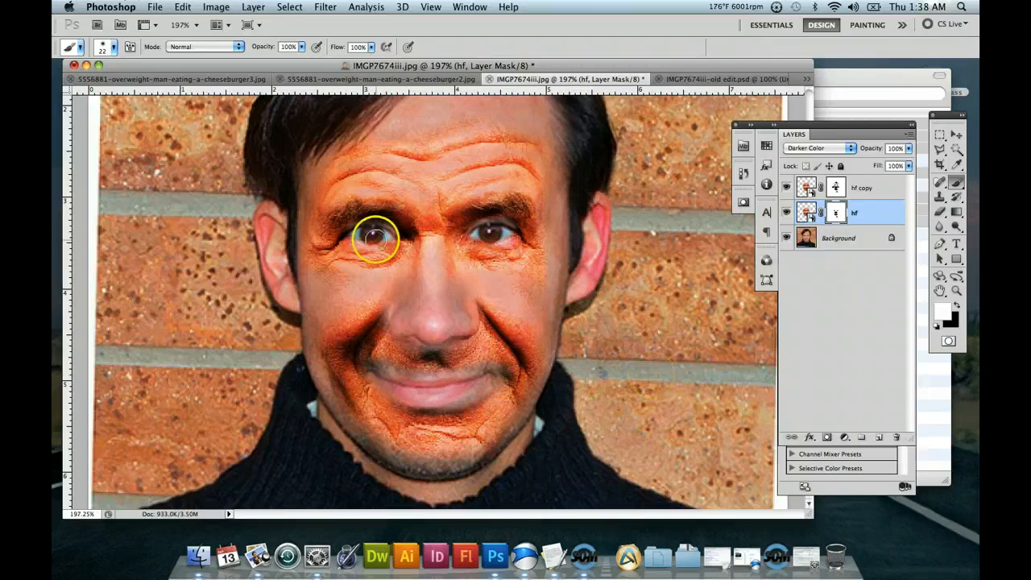
Paint black over both eyes on the hf layer's mask to bring back the original eyes.
left_click(957, 306)
left_click_drag(361, 230, 369, 234)
mouse_move(491, 245)
left_mouse_down()
mouse_move(521, 253)
mouse_move(490, 231)
left_mouse_up()
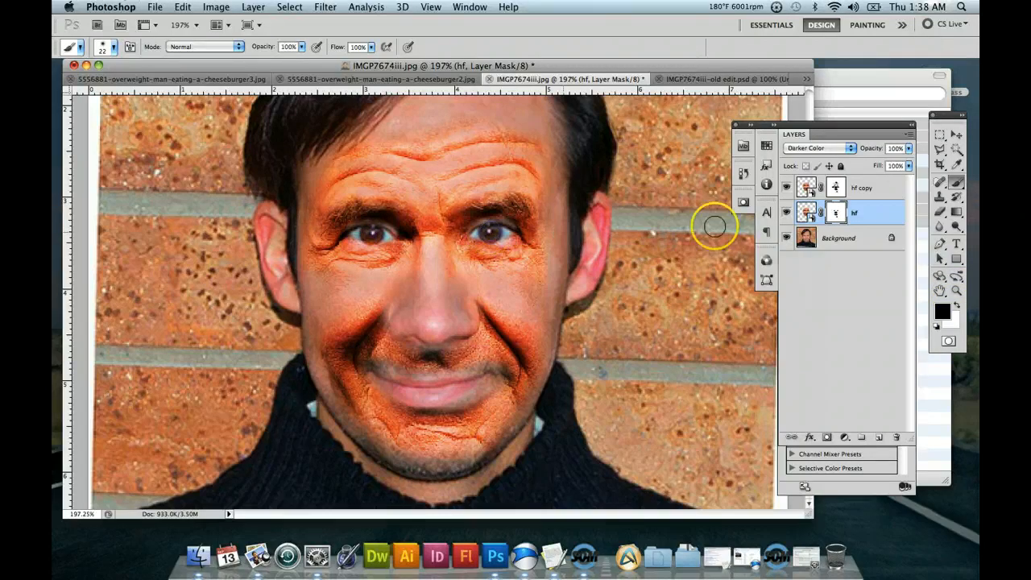
Paint black over both eyes and the edge of the right ear on the hf copy layer's mask.
left_click(836, 187)
left_click_drag(366, 232, 370, 234)
mouse_move(520, 237)
left_mouse_down()
mouse_move(488, 232)
mouse_move(504, 232)
left_mouse_up()
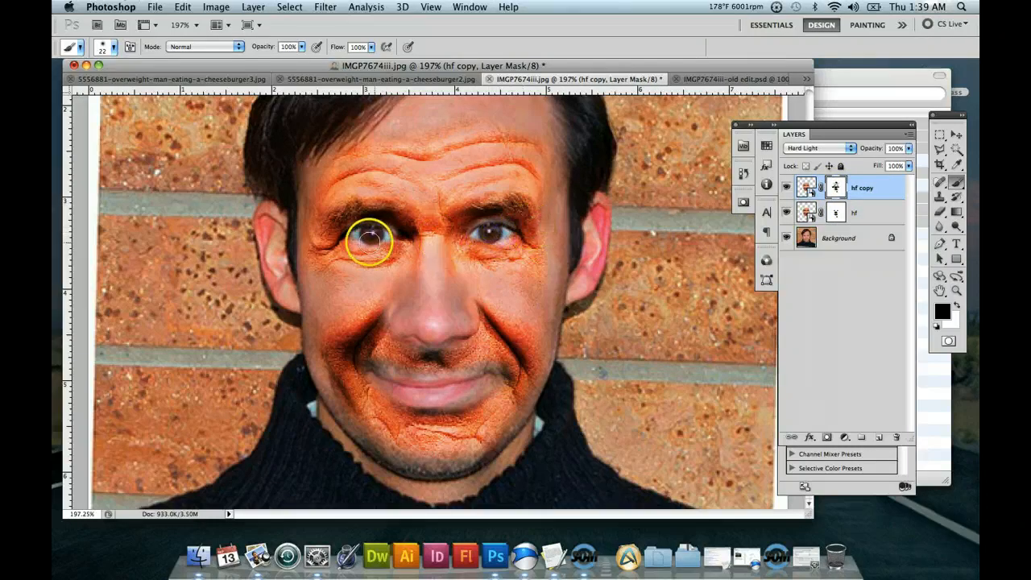
mouse_move(370, 244)
left_mouse_down()
mouse_move(363, 234)
mouse_move(390, 231)
mouse_move(381, 232)
left_mouse_up()
left_click_drag(495, 232, 487, 232)
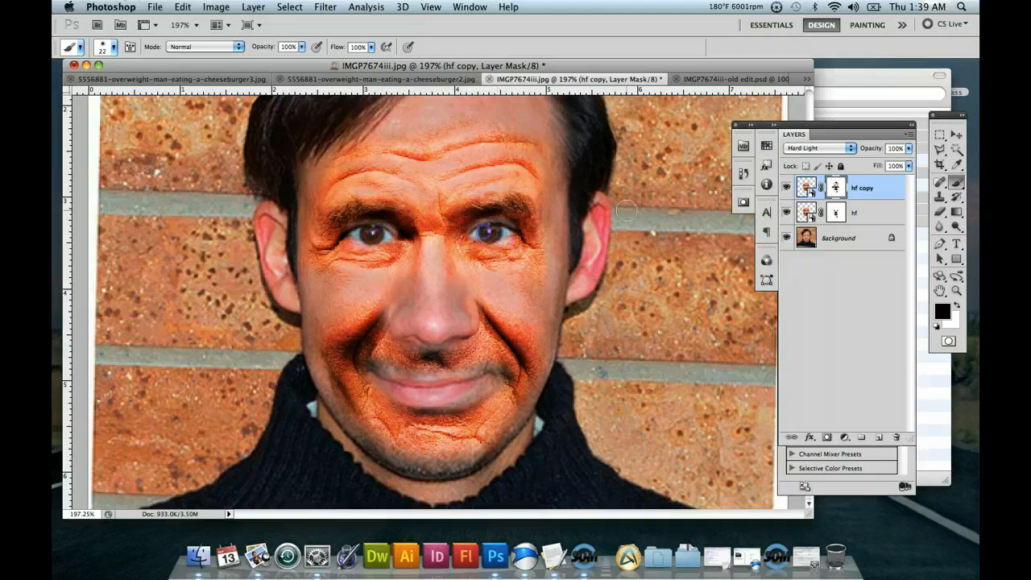
left_click_drag(599, 227, 613, 231)
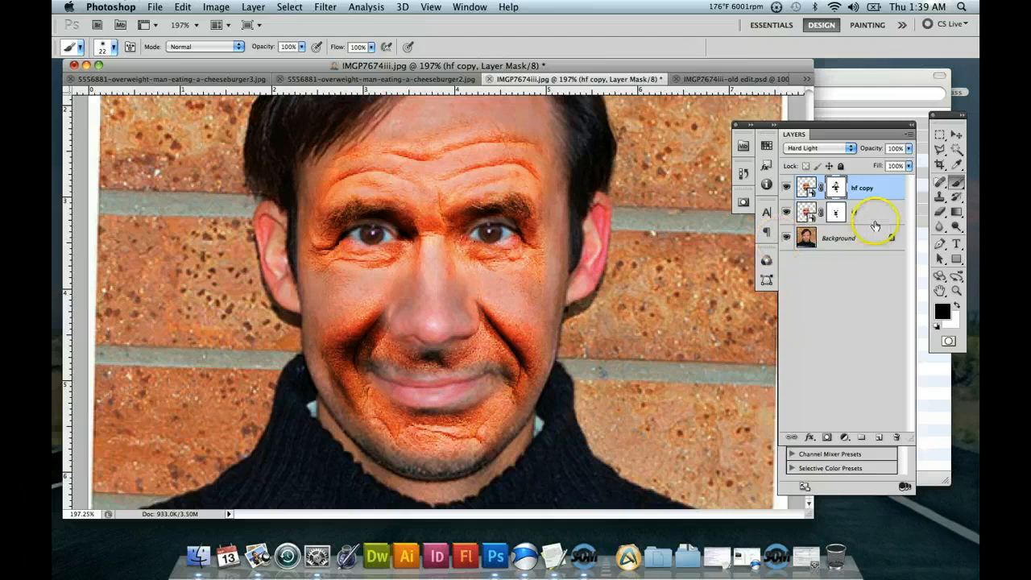
Lower the Hard Light hf copy layer's opacity to 28% and the Darker Color hf layer's opacity to 55%.
left_click(906, 164)
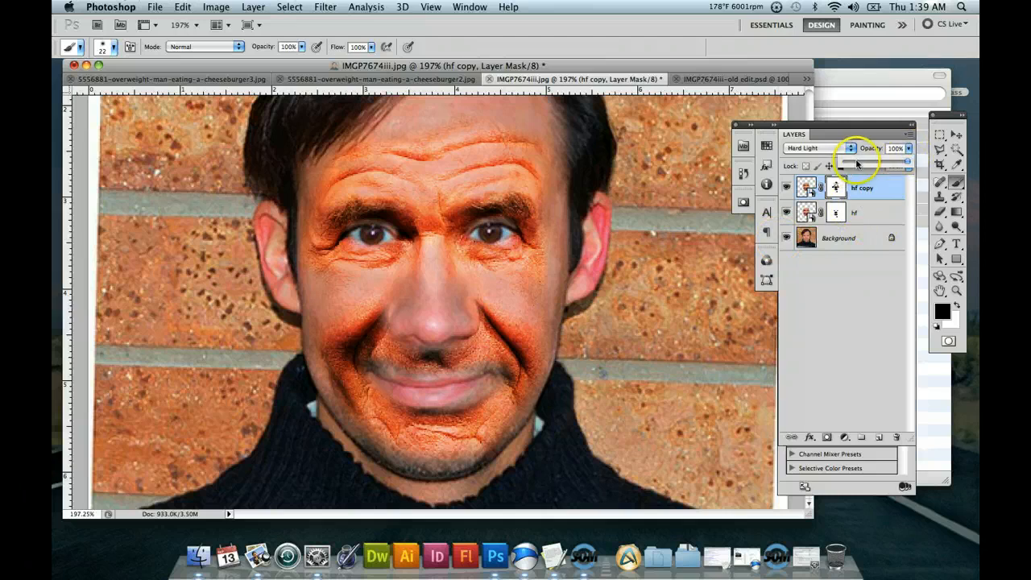
left_click_drag(860, 162, 862, 162)
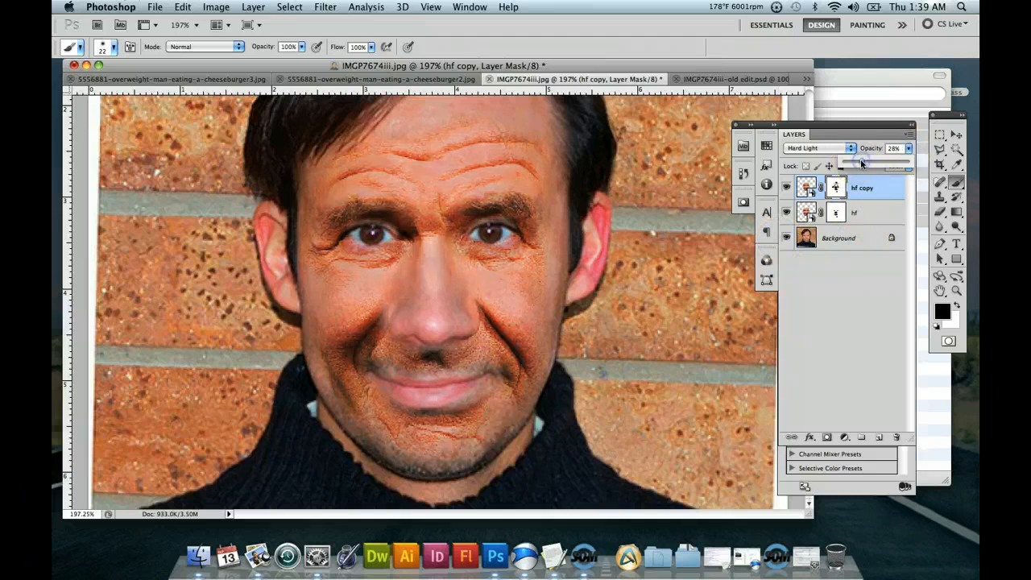
left_click(871, 208)
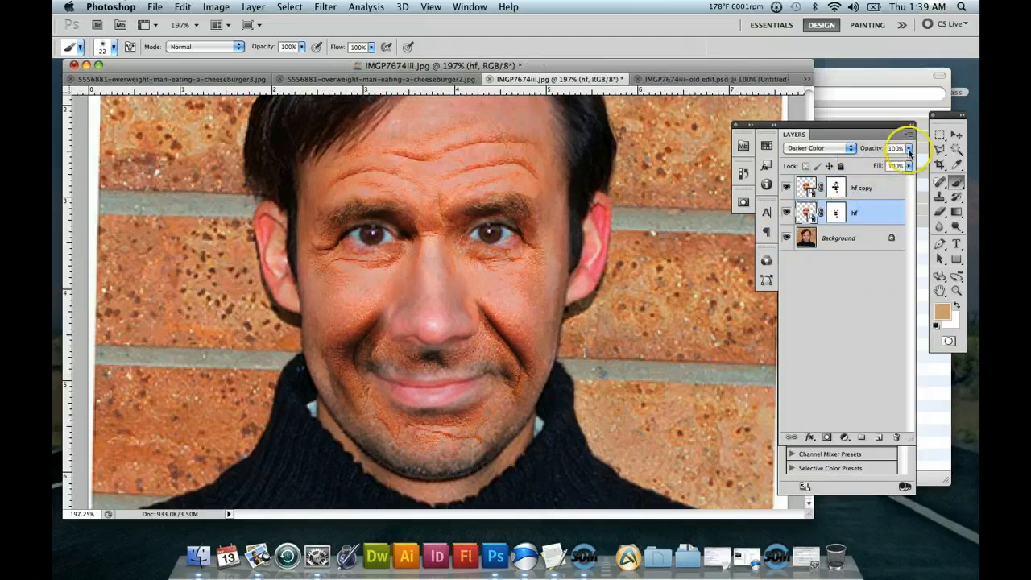
left_click_drag(908, 149, 870, 162)
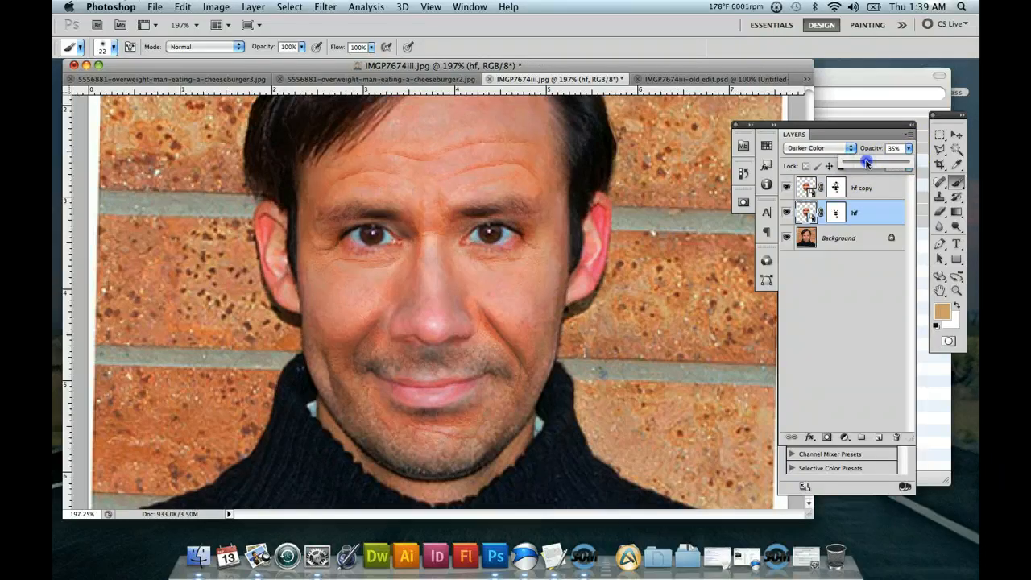
left_click_drag(882, 163, 883, 165)
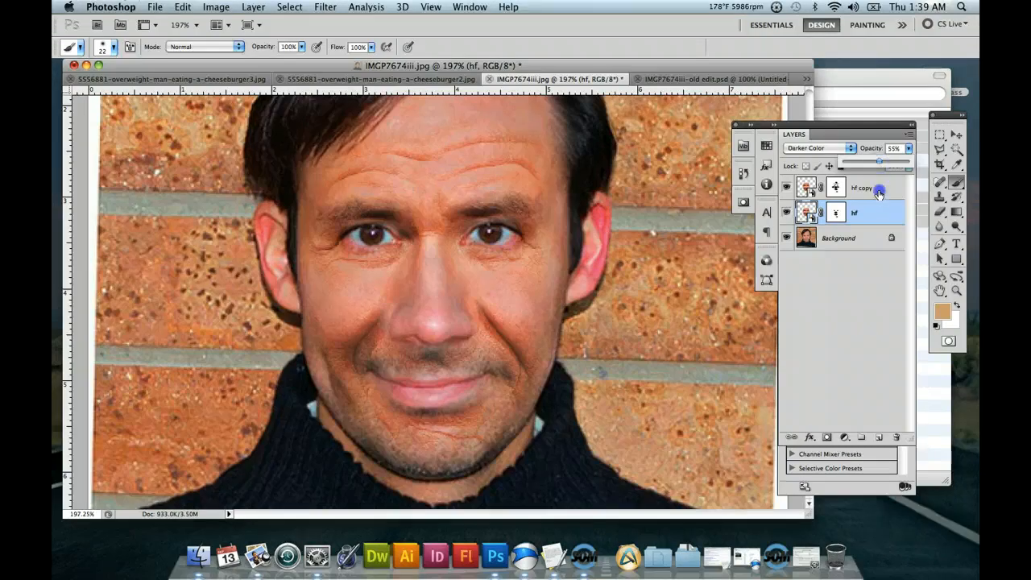
Set the hf copy layer's opacity to 35% and dab black over the left jaw on its mask.
left_click(862, 187)
left_click(908, 149)
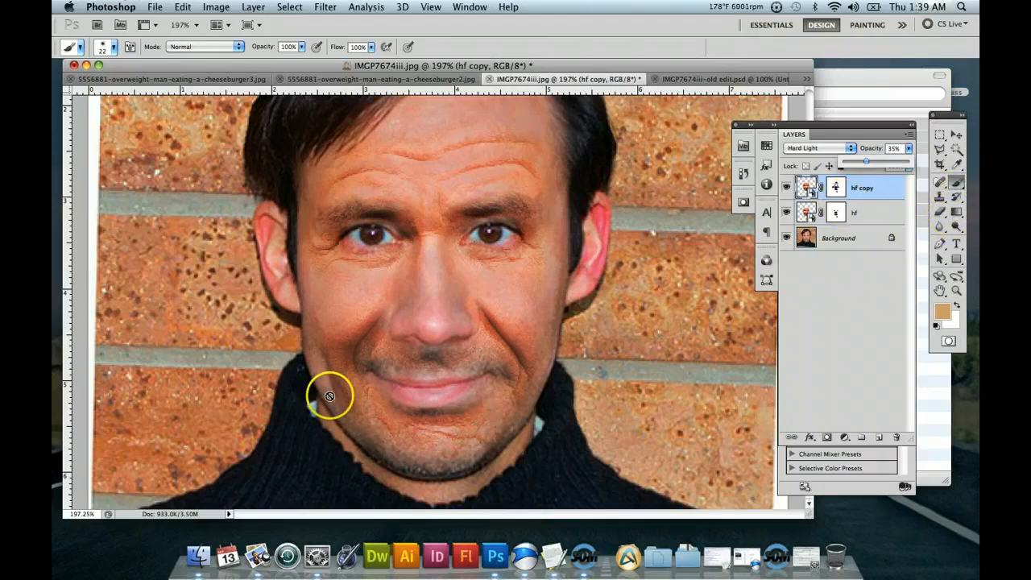
left_click(835, 188)
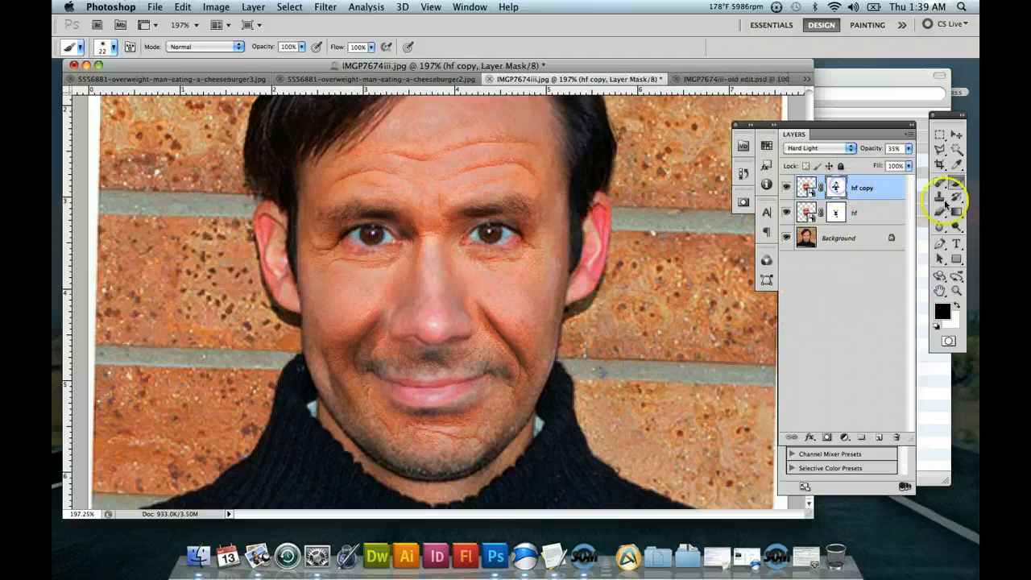
left_click(335, 394)
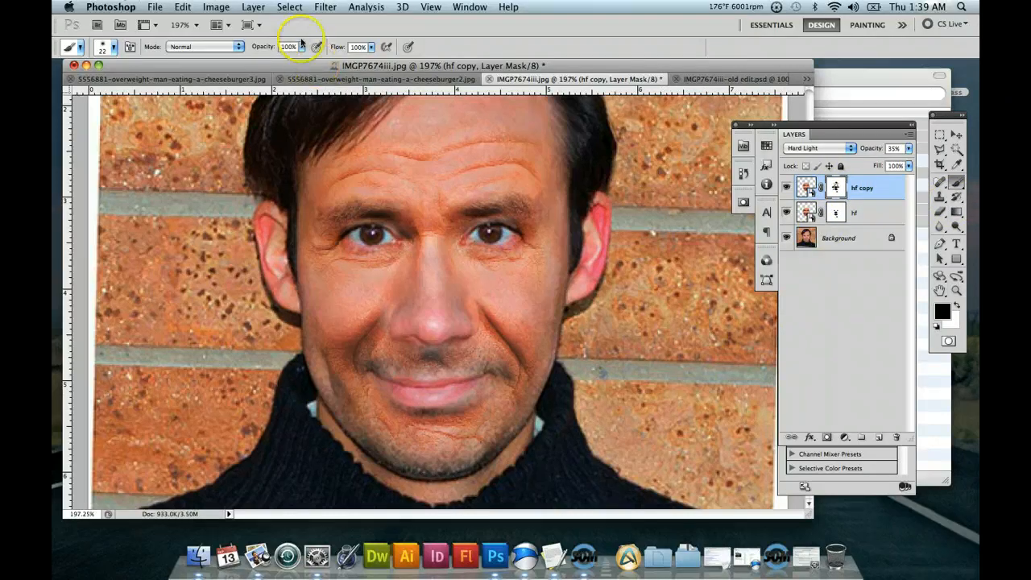
Paint black along the left jaw and lower cheek on the hf layer's mask to soften the hard edge.
left_click(836, 212)
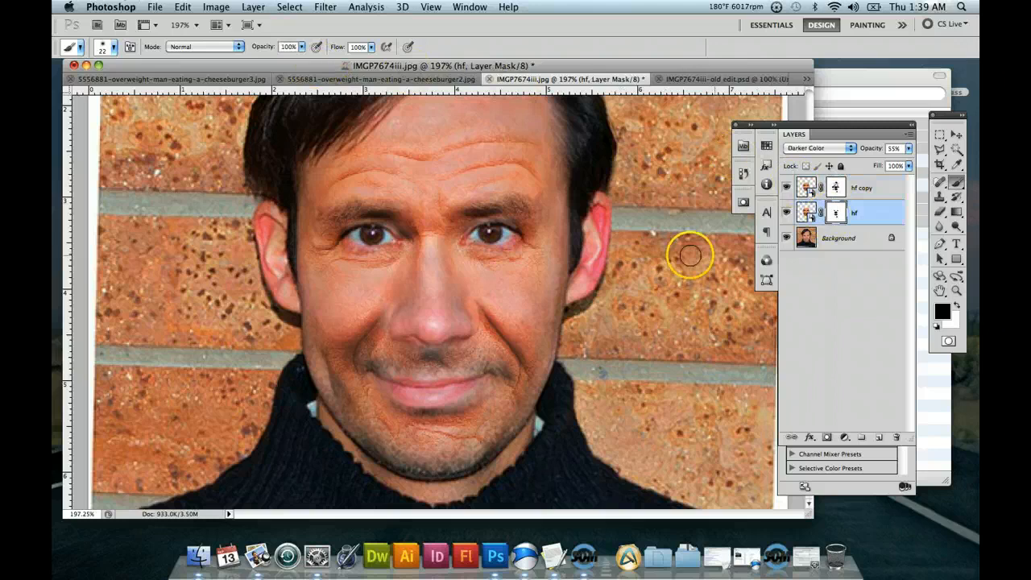
mouse_move(350, 380)
left_mouse_down()
mouse_move(338, 392)
mouse_move(323, 391)
mouse_move(322, 382)
mouse_move(343, 405)
left_mouse_up()
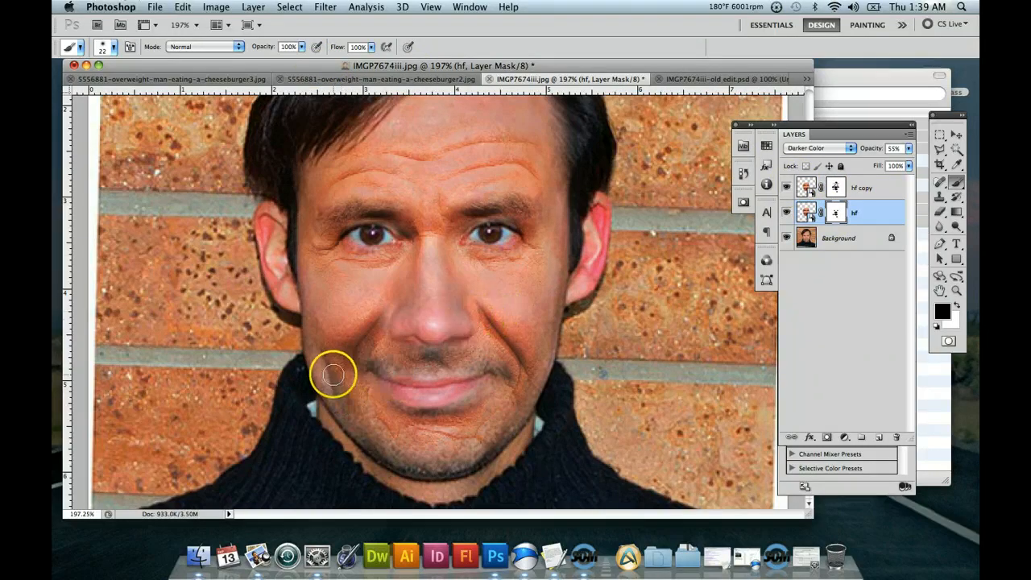
left_click_drag(329, 358, 340, 391)
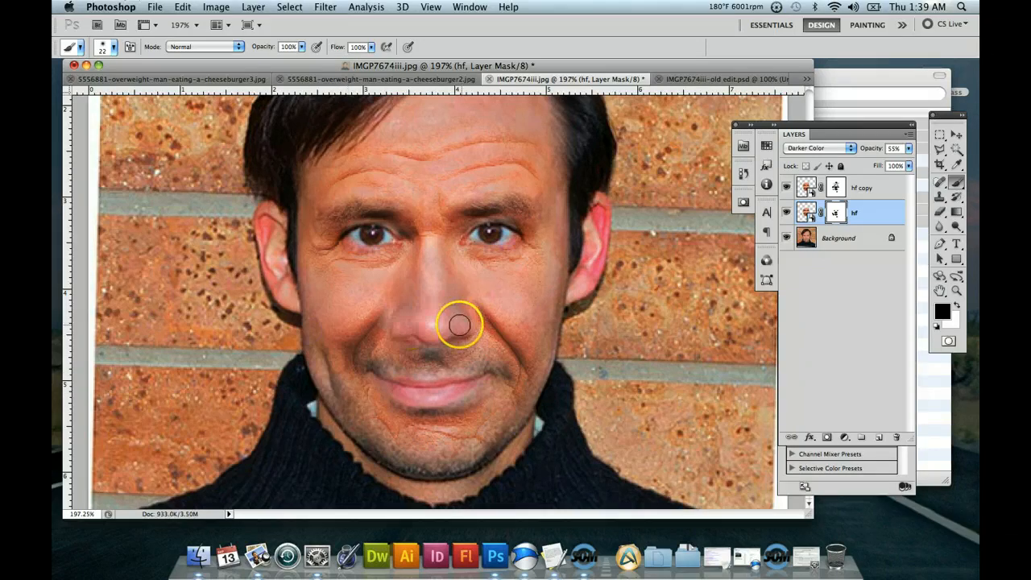
Paint black over the left lower cheek on the hf copy layer's mask.
left_click(840, 191)
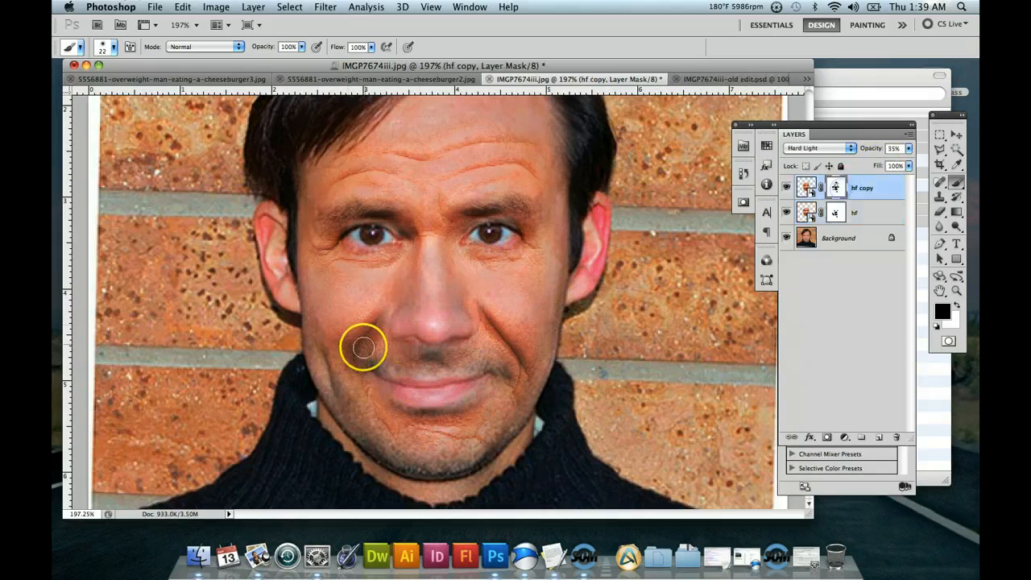
left_click(327, 365)
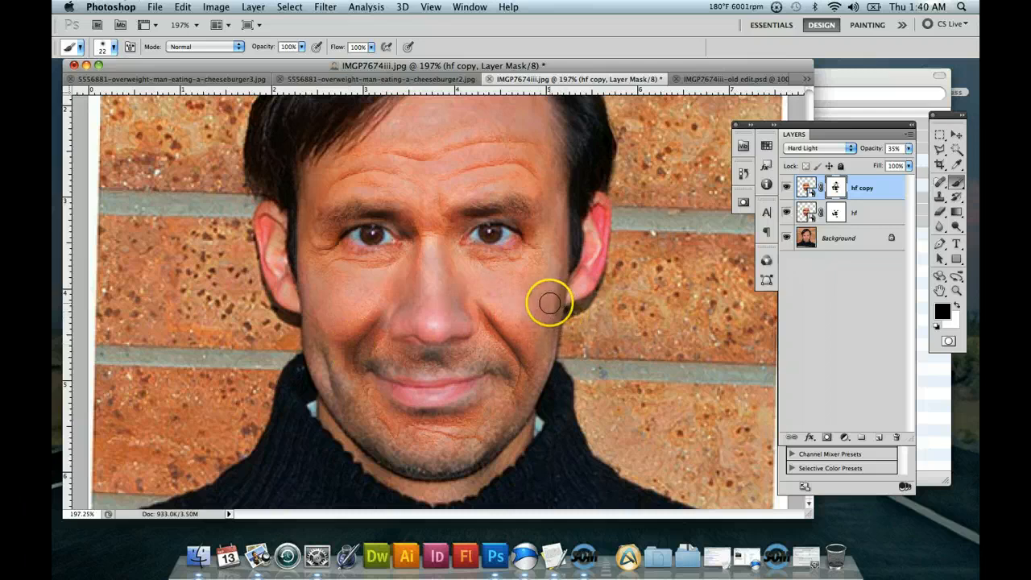
scroll(562, 287, "up", 1)
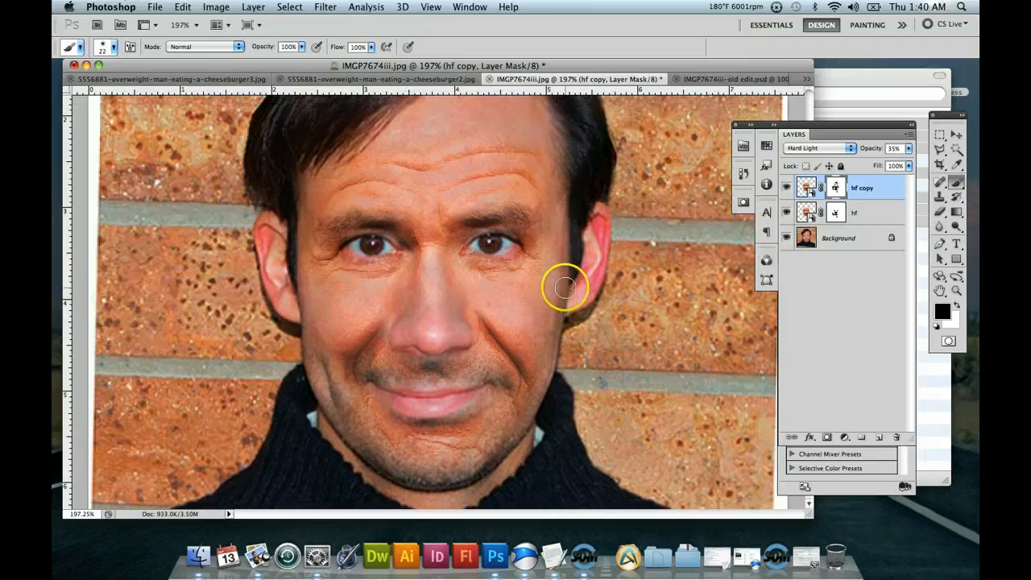
scroll(467, 437, "down", 1)
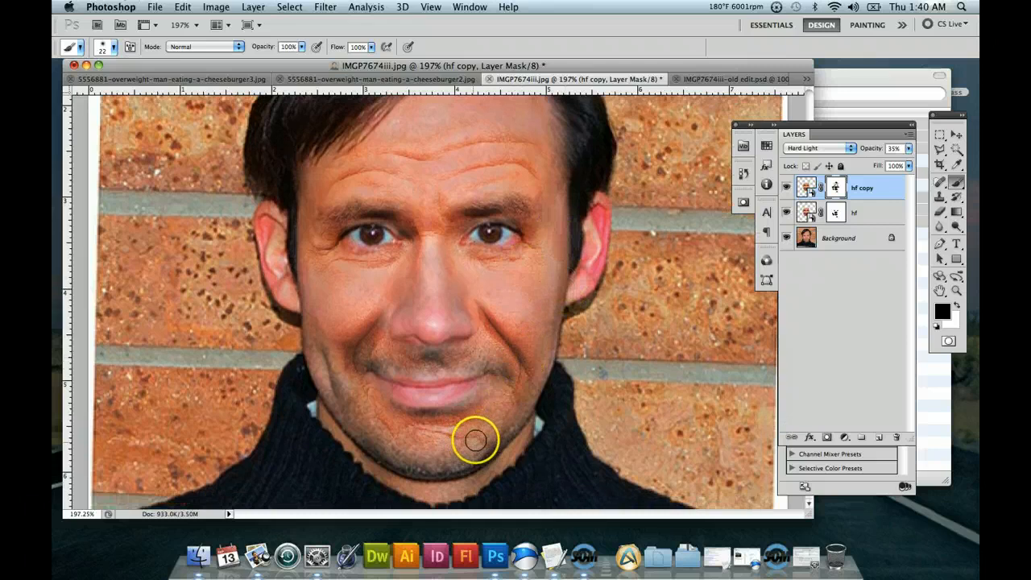
Paint black over the chin and the forehead area above the brows on the hf layer's mask.
left_click(835, 212)
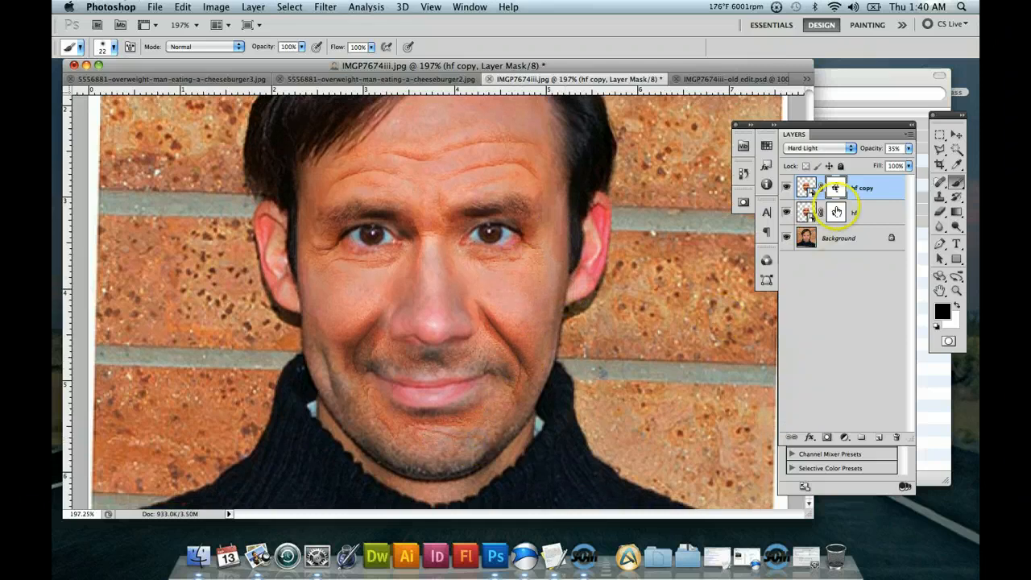
left_click_drag(449, 438, 433, 437)
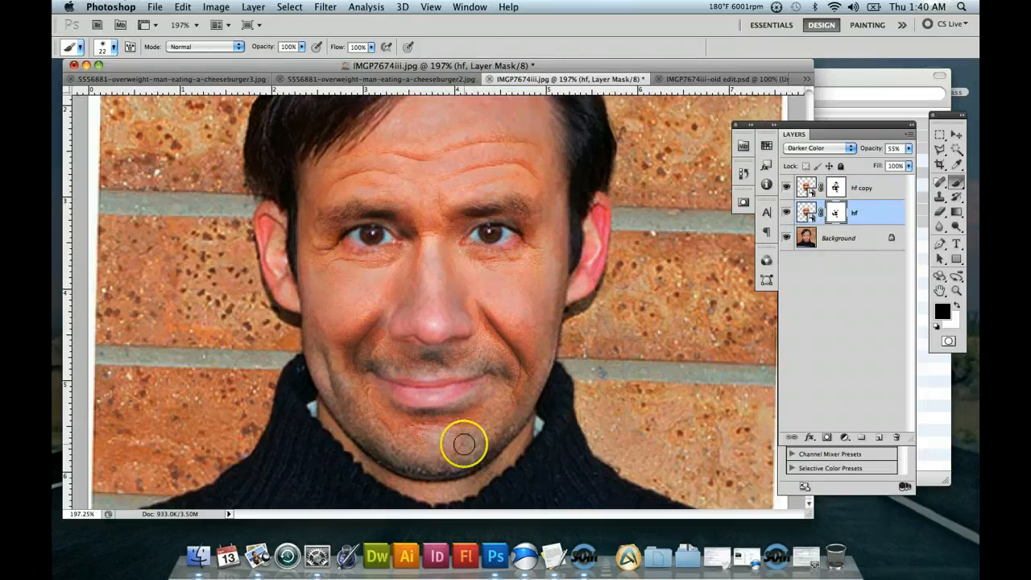
scroll(486, 365, "up", 3)
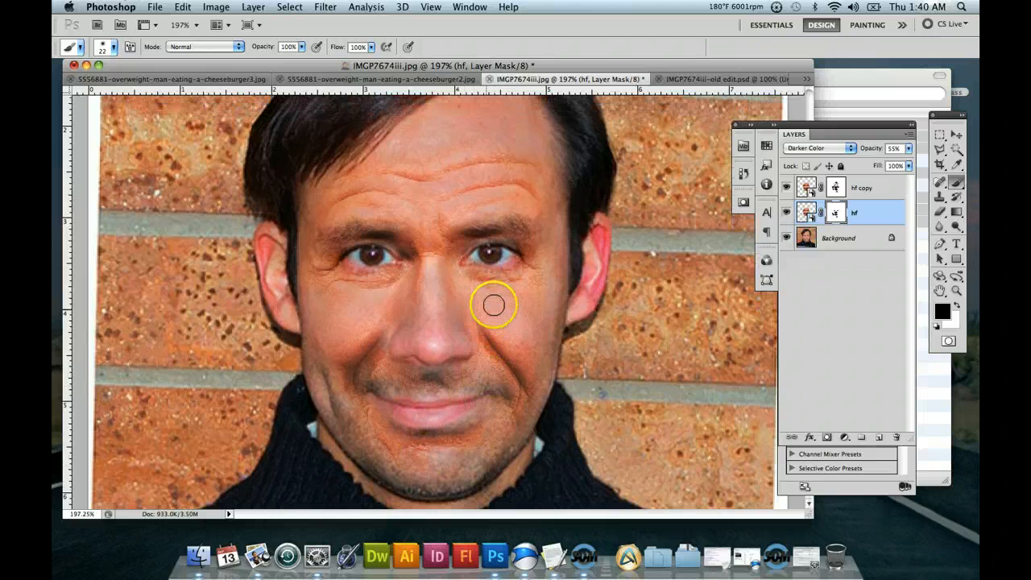
scroll(499, 296, "down", 3)
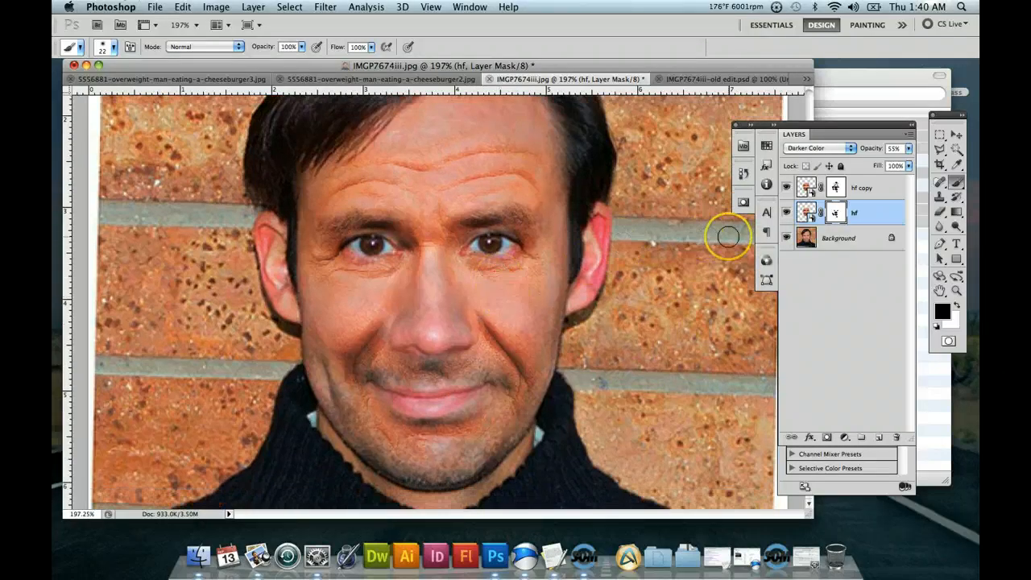
scroll(594, 265, "up", 3)
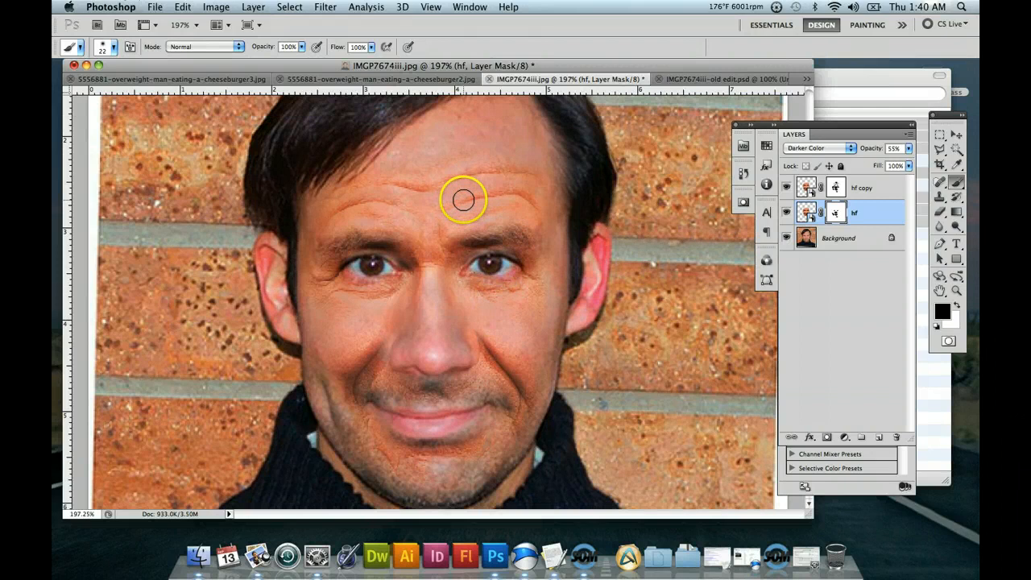
left_click_drag(464, 199, 476, 221)
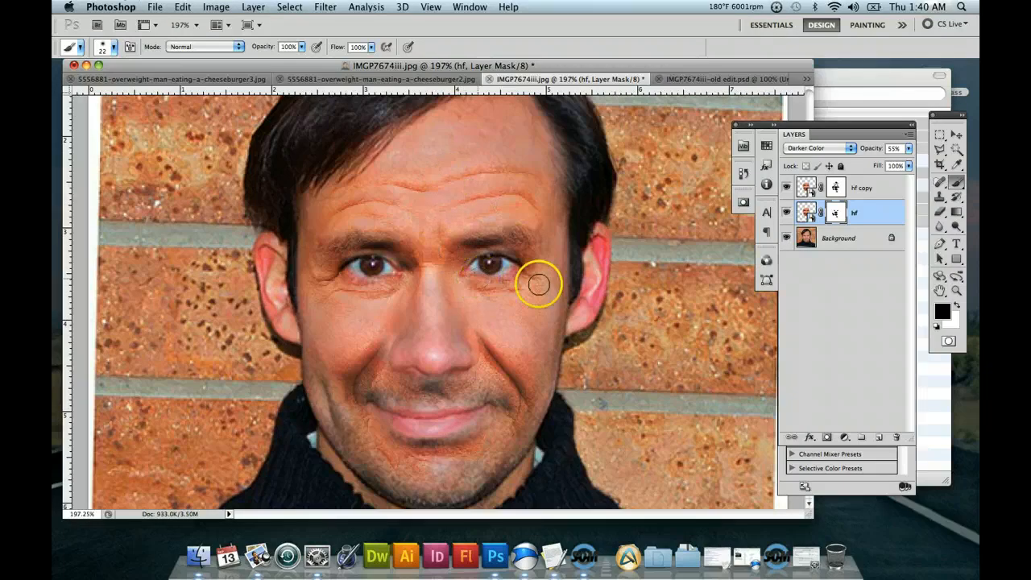
Magnify the face to 287% and hide and show both face layers to compare the aged look with the original.
left_click(956, 290)
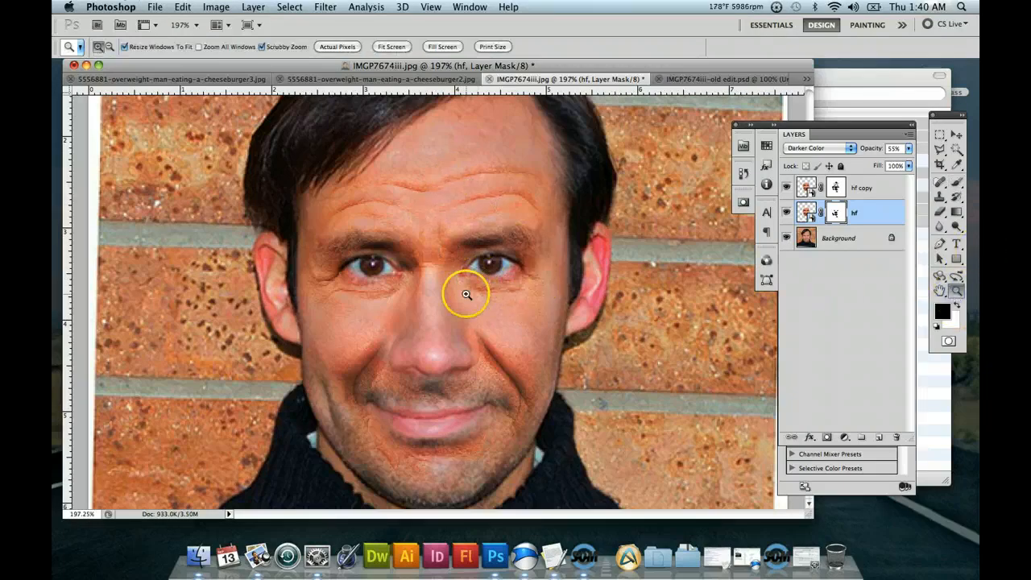
left_click_drag(439, 290, 500, 321)
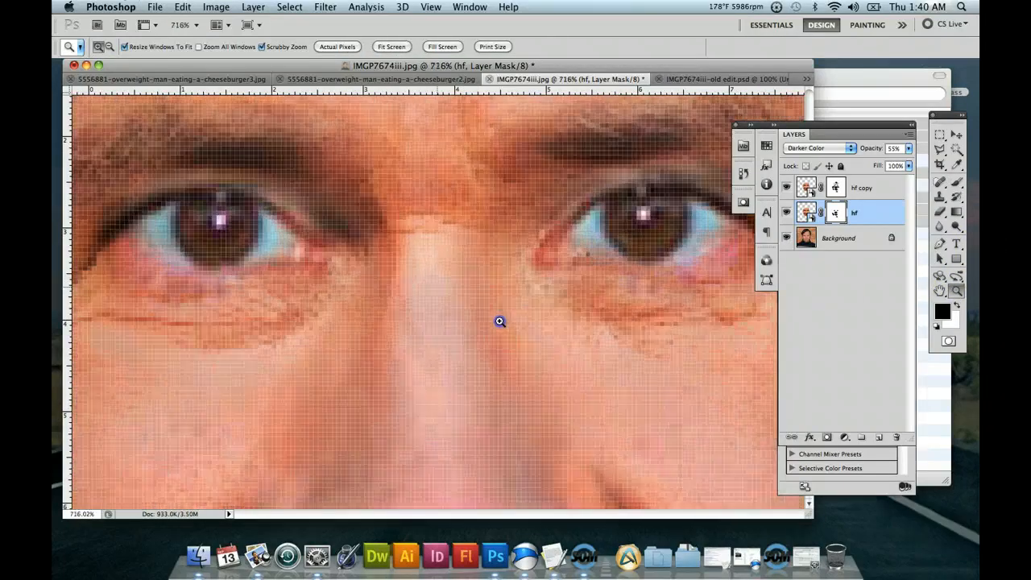
left_click_drag(455, 288, 480, 304)
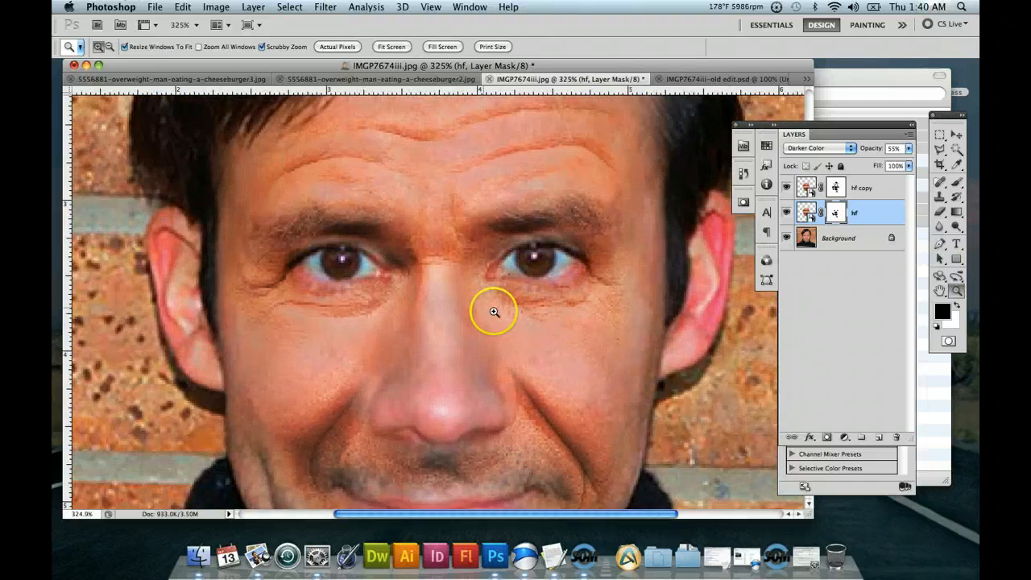
left_click_drag(538, 347, 523, 330)
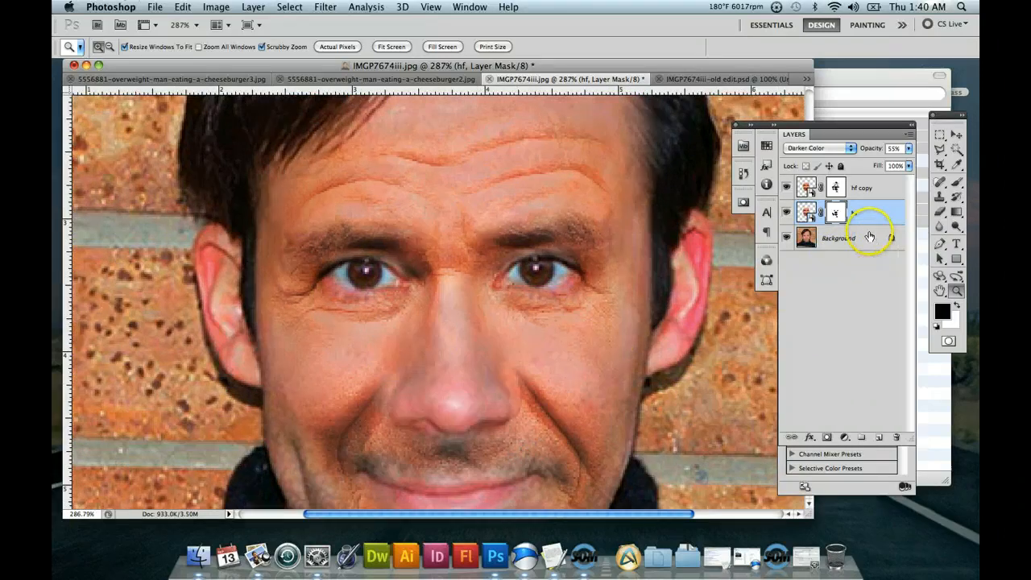
left_click(784, 186)
left_click(786, 211)
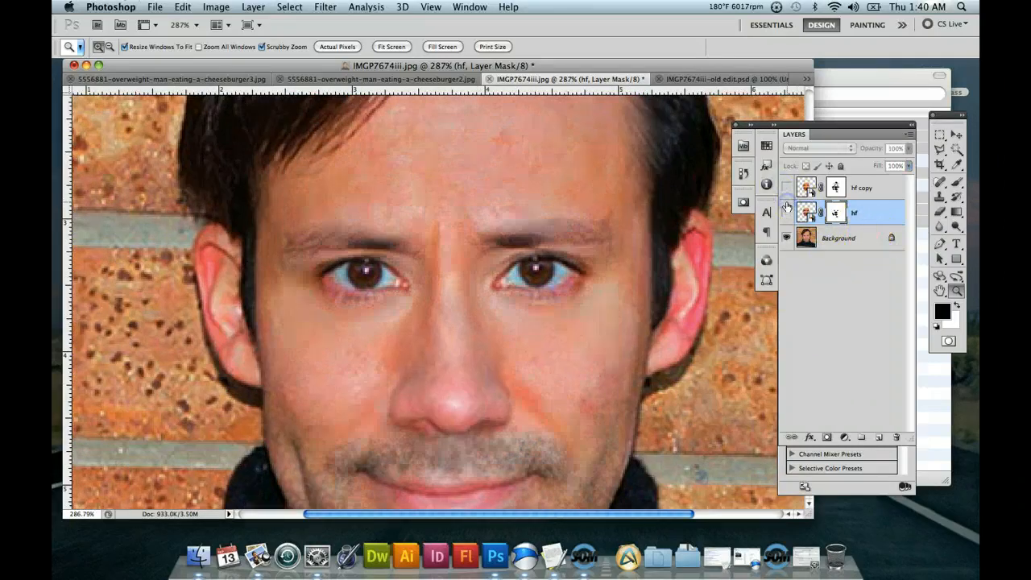
left_click(786, 211)
left_click(786, 186)
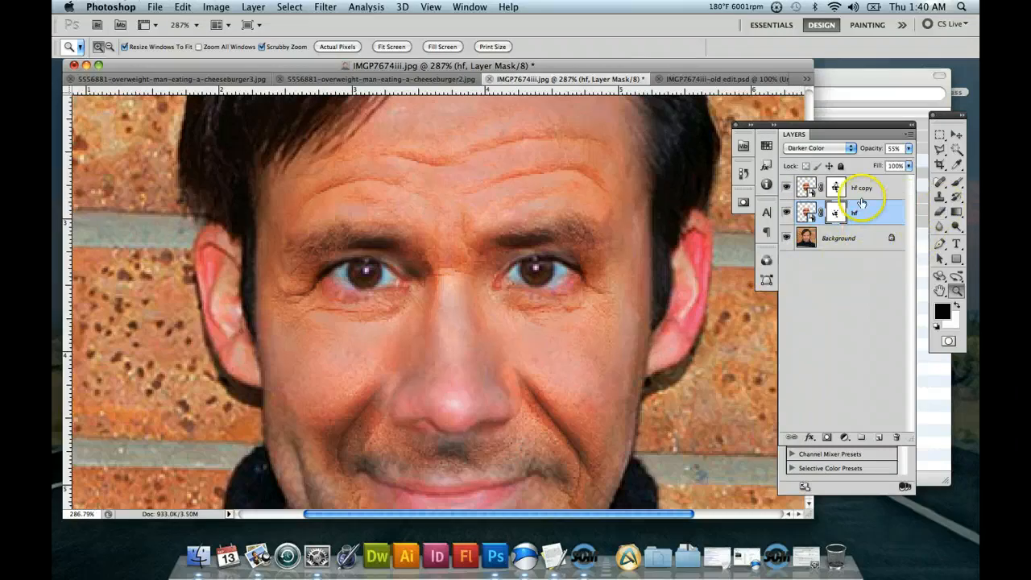
Paint black on the hf copy layer's mask over the upper end of the right smile crease beside the nose.
left_click(838, 186)
left_click(957, 182)
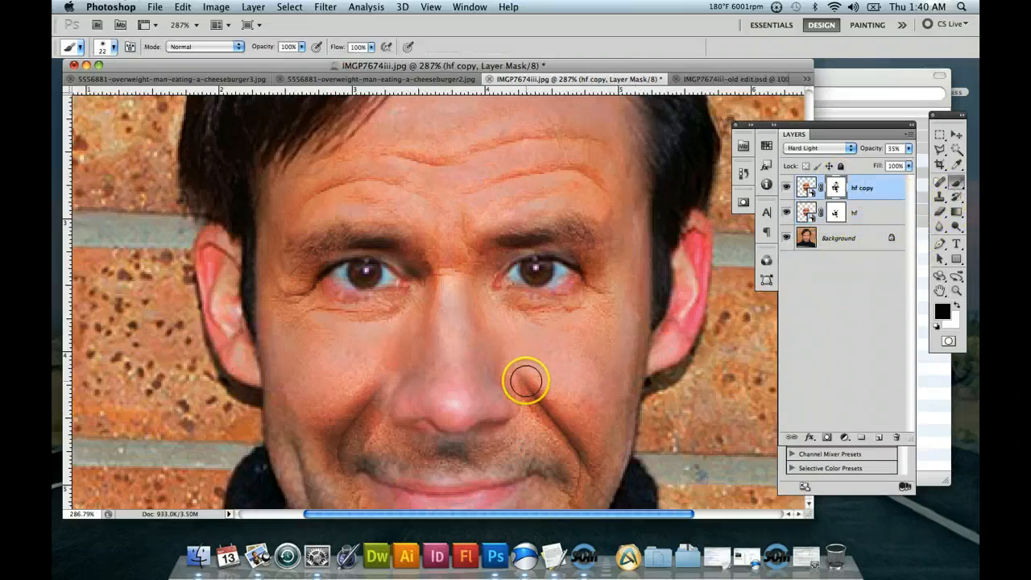
mouse_move(514, 411)
left_mouse_down()
mouse_move(525, 395)
mouse_move(514, 396)
left_mouse_up()
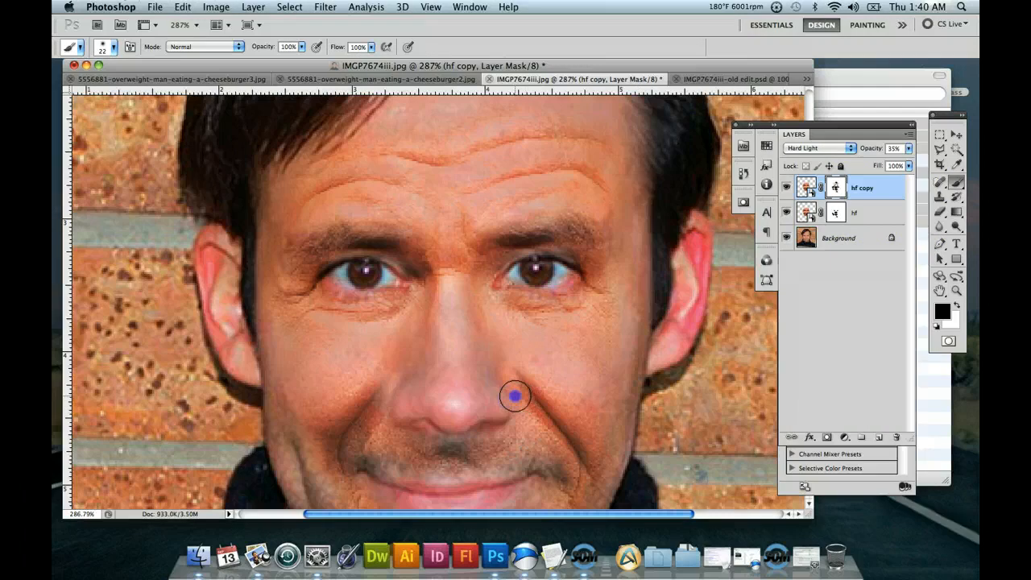
Paint black on the hf layer's mask around the nostrils and the skin just below the nose.
left_click(835, 211)
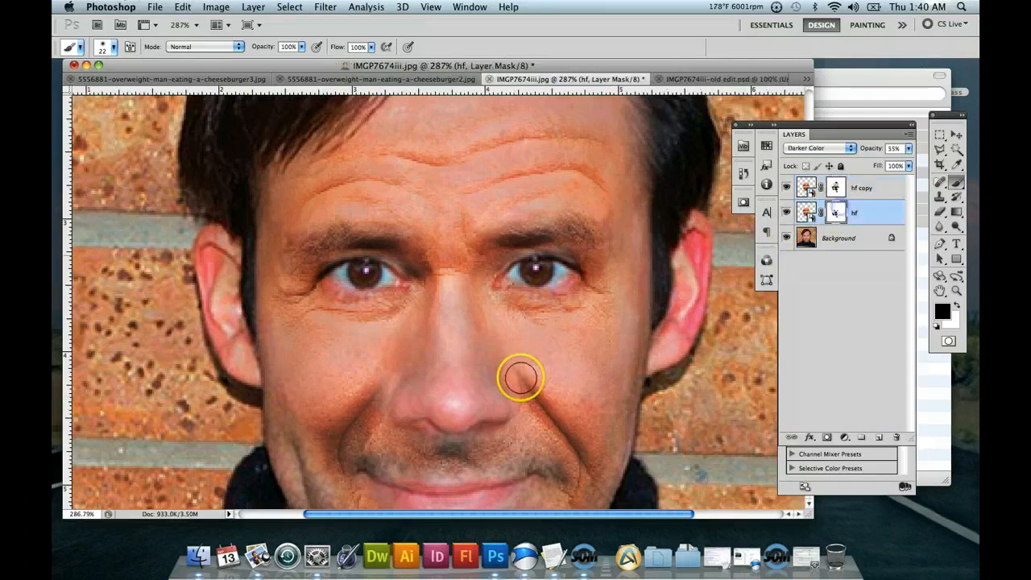
mouse_move(510, 403)
left_mouse_down()
mouse_move(437, 419)
mouse_move(412, 418)
mouse_move(399, 401)
mouse_move(374, 435)
left_mouse_up()
mouse_move(520, 436)
left_mouse_down()
mouse_move(483, 392)
mouse_move(430, 403)
mouse_move(419, 379)
left_mouse_up()
Paint white on the hf layer's mask over the upper smile creases on both sides of the nose.
left_click(957, 299)
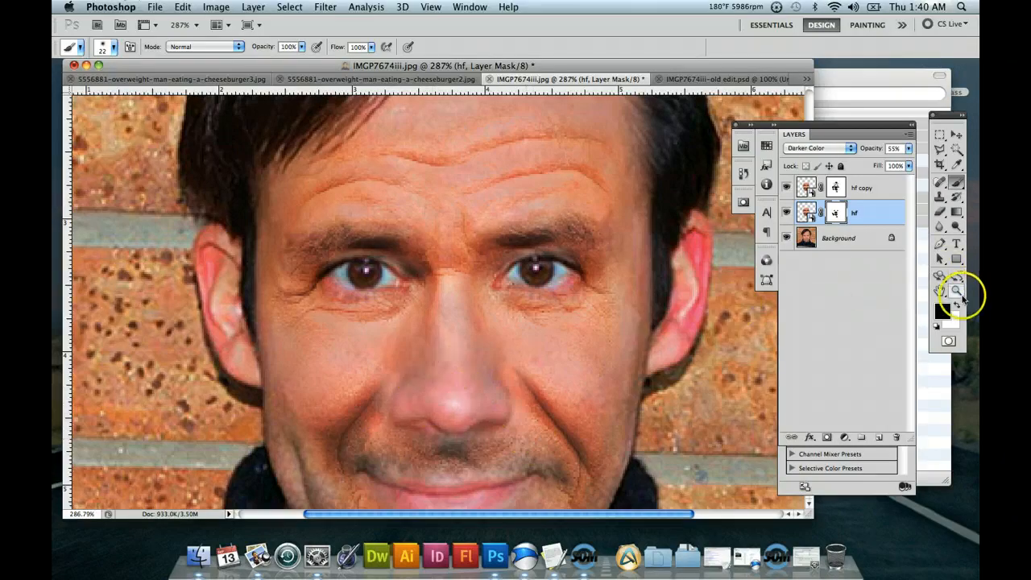
left_click_drag(392, 373, 380, 383)
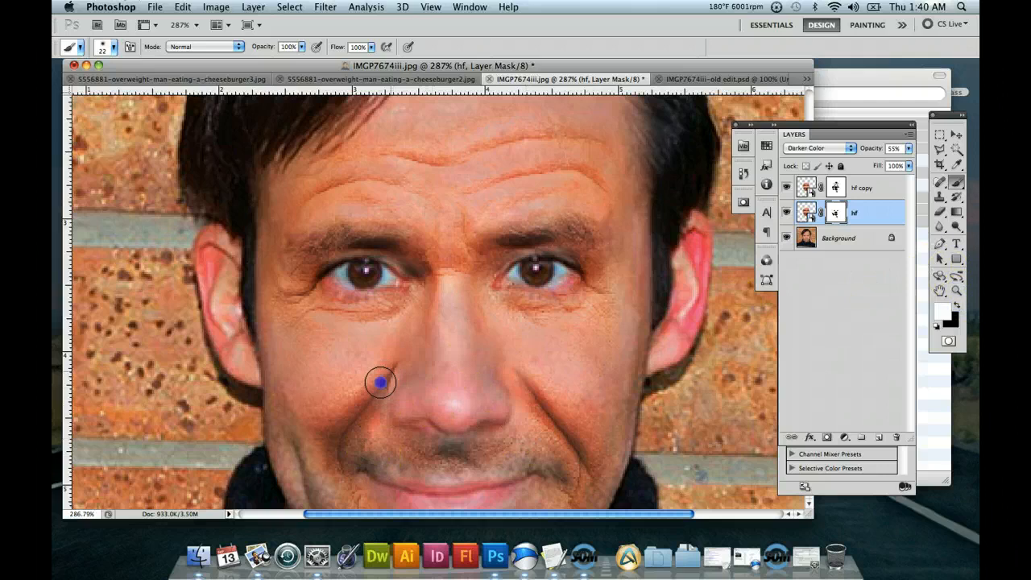
left_click(548, 371)
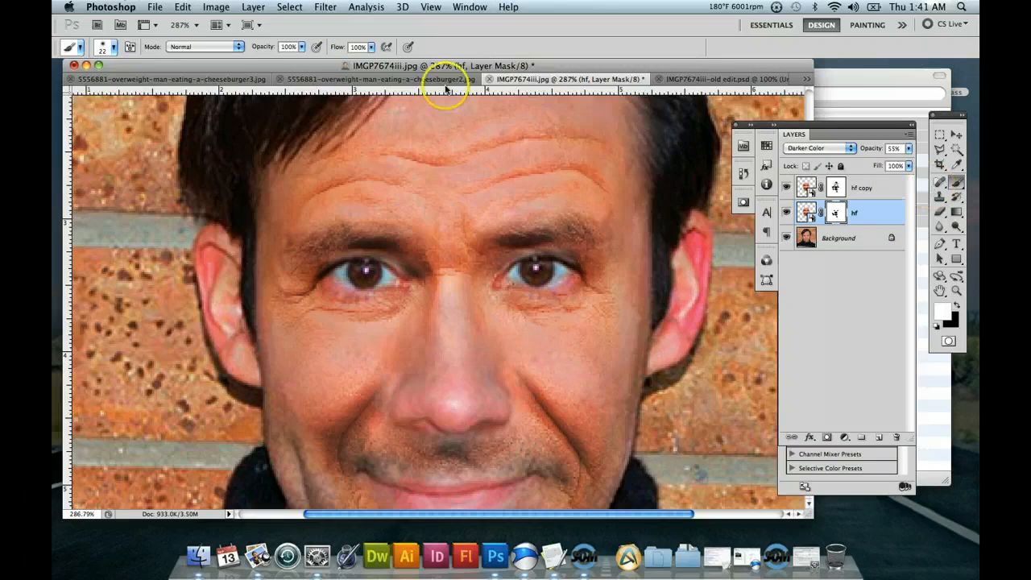
Lower the brush opacity to 45% and build up white on the hf layer's mask over the creases and cheeks beside the nose.
left_click(302, 47)
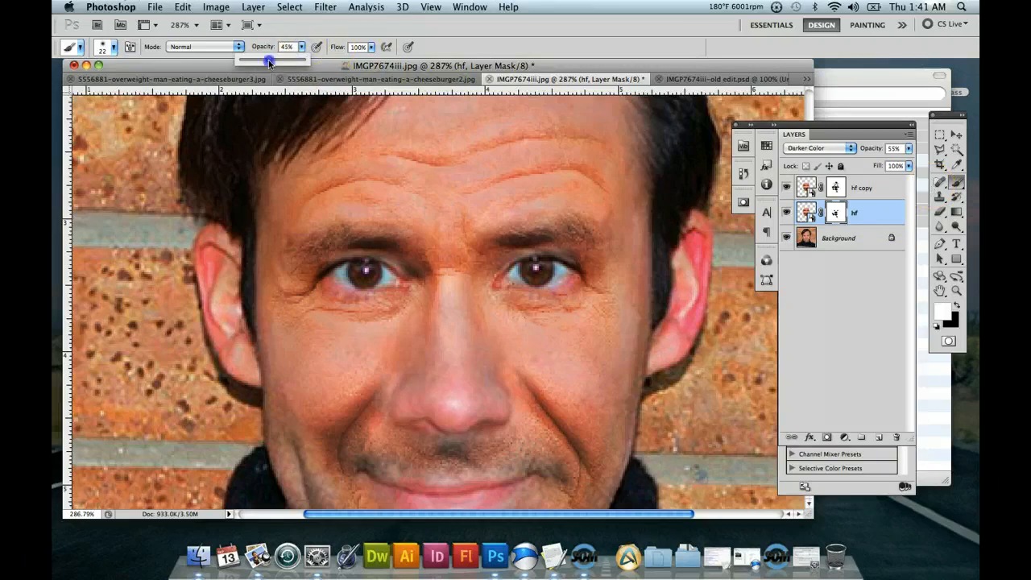
left_click_drag(269, 63, 270, 62)
left_click(386, 377)
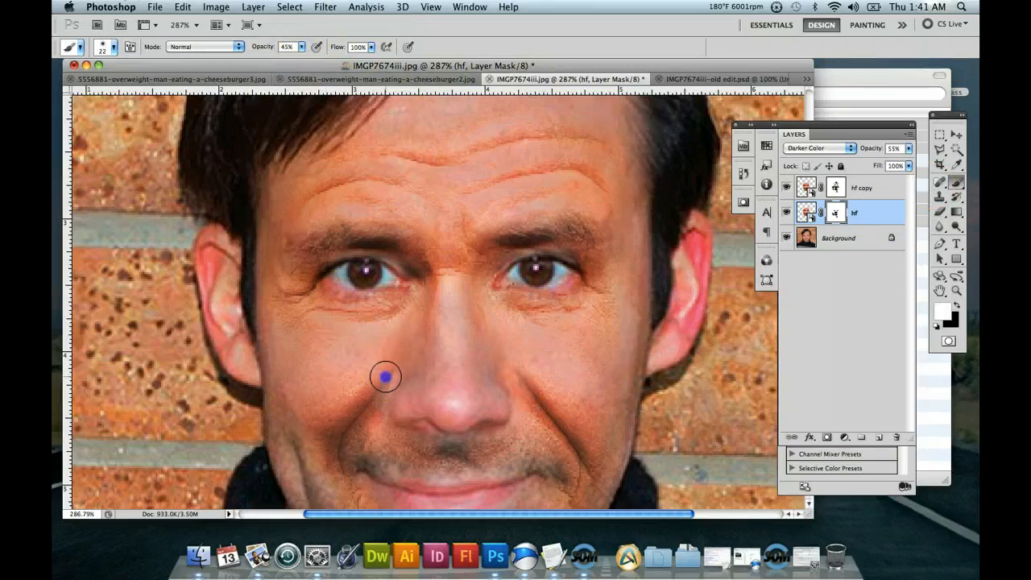
left_click_drag(564, 350, 501, 371)
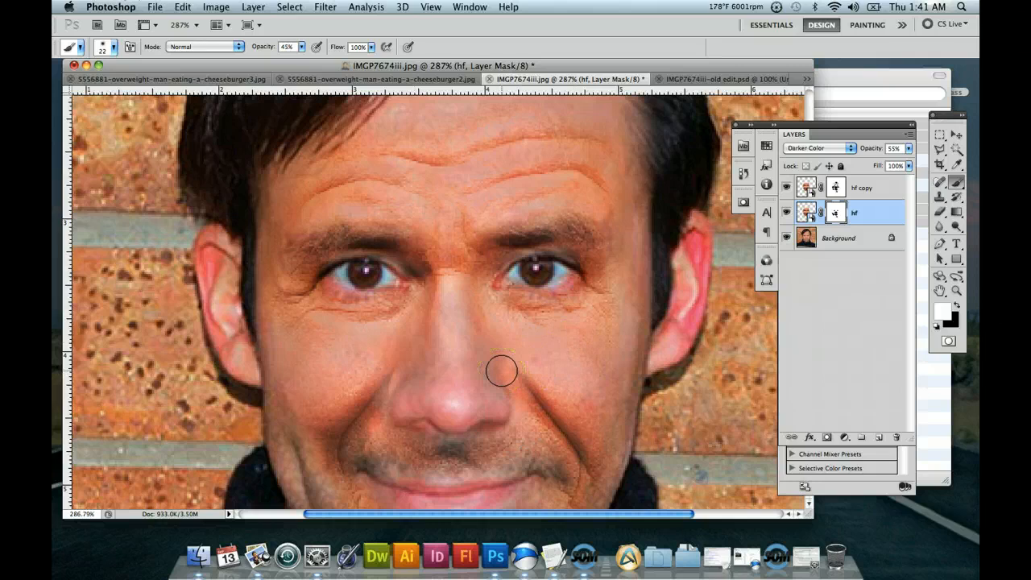
left_click(391, 386)
left_click(504, 340)
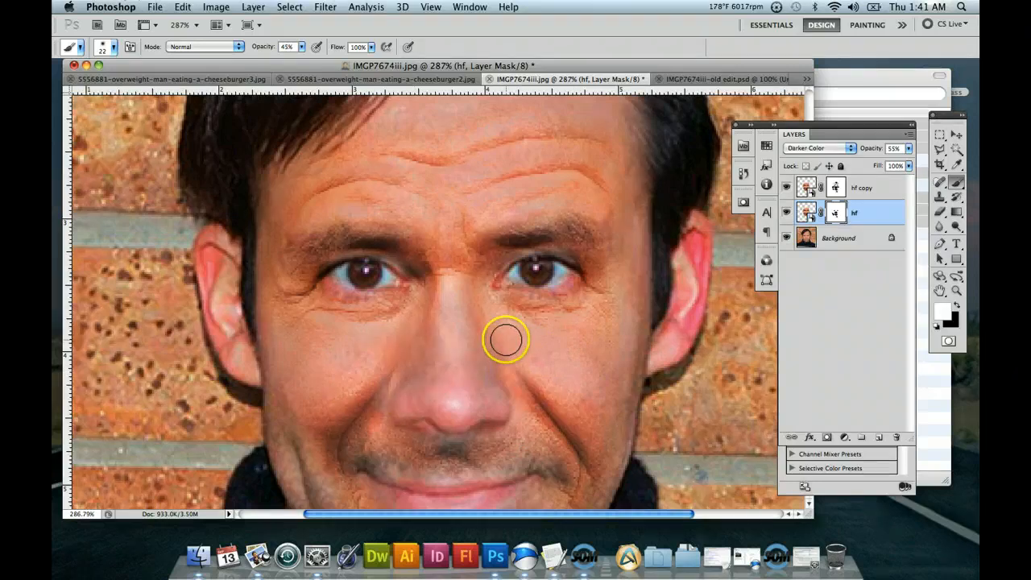
mouse_move(505, 340)
left_mouse_down()
mouse_move(439, 379)
mouse_move(374, 377)
left_mouse_up()
mouse_move(569, 339)
left_mouse_down()
mouse_move(491, 402)
mouse_move(476, 392)
mouse_move(524, 379)
left_mouse_up()
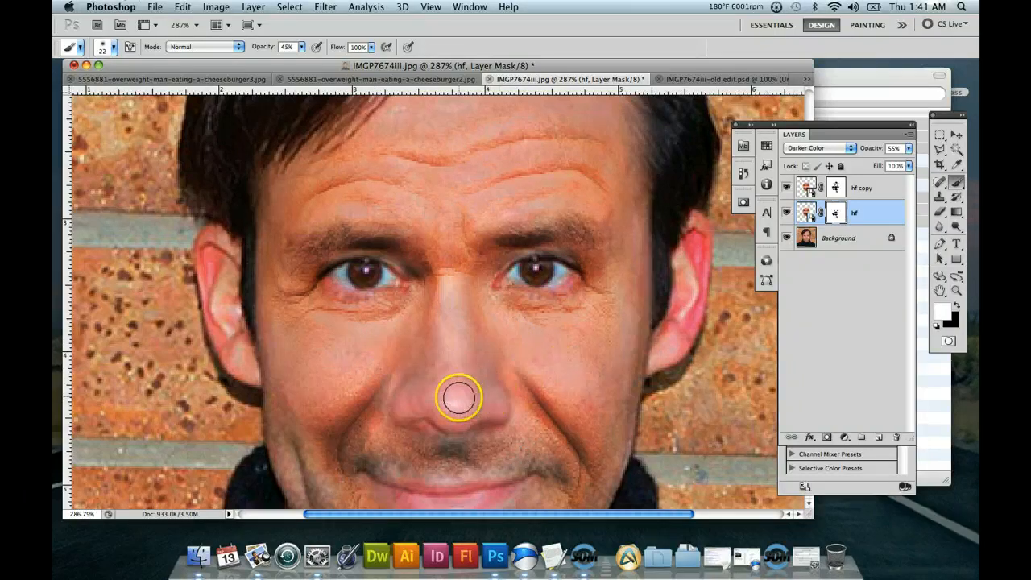
Refine the hf layer's mask around the left nostril by alternating black and white strokes at 45% opacity.
left_click(957, 305)
left_click_drag(415, 398, 400, 390)
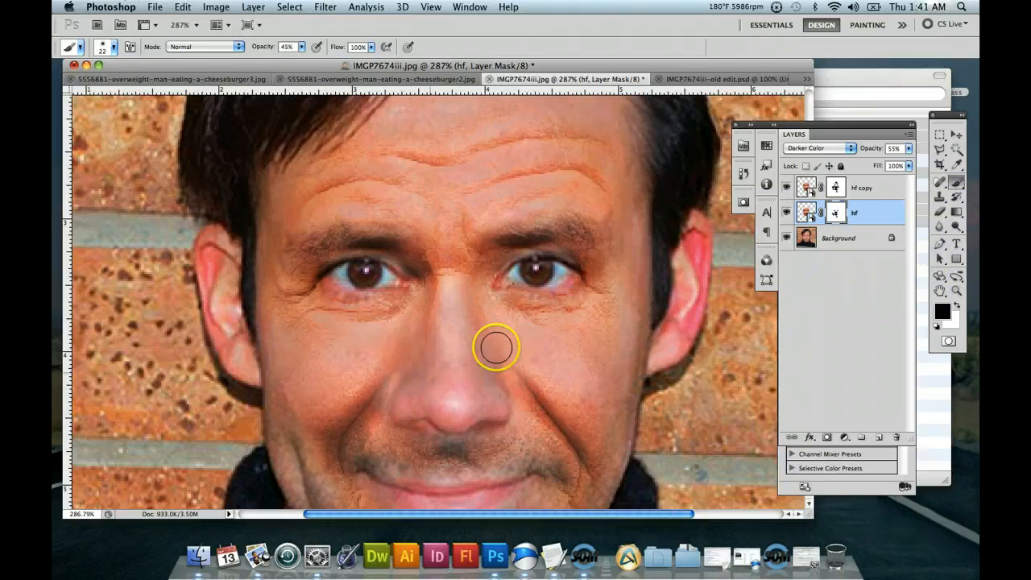
left_click(957, 305)
left_click_drag(388, 383, 388, 381)
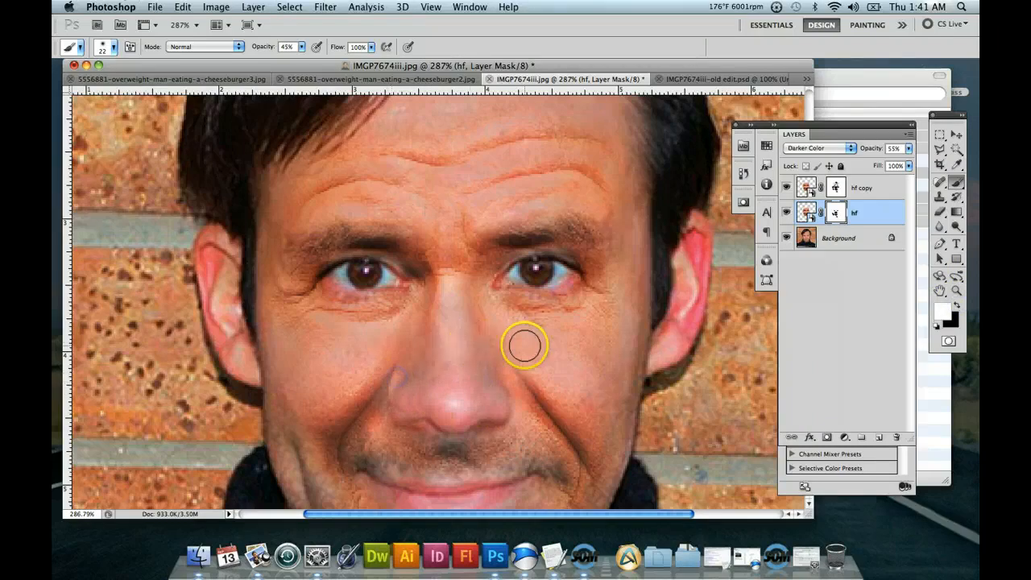
left_click(960, 304)
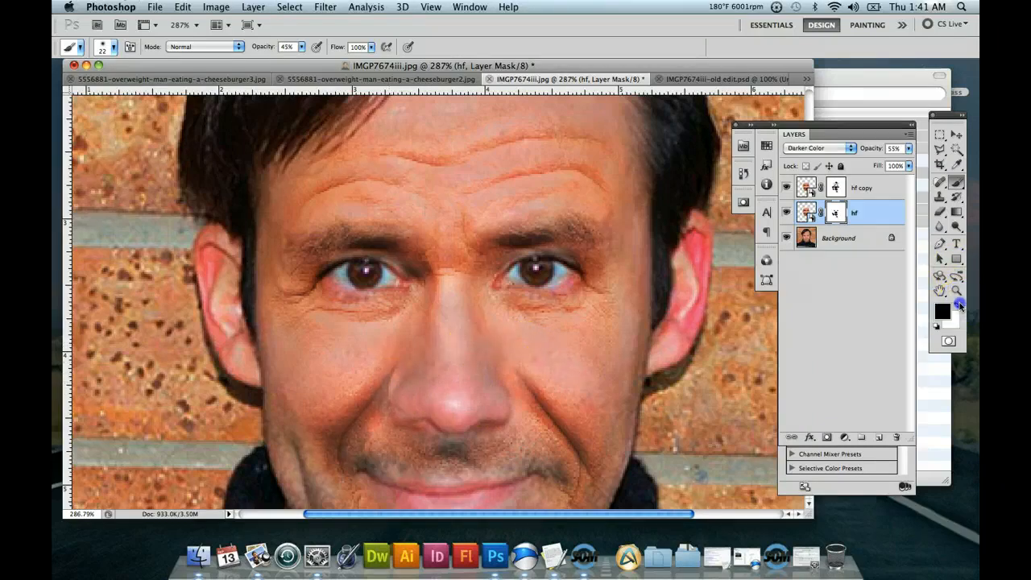
left_click_drag(419, 394, 393, 385)
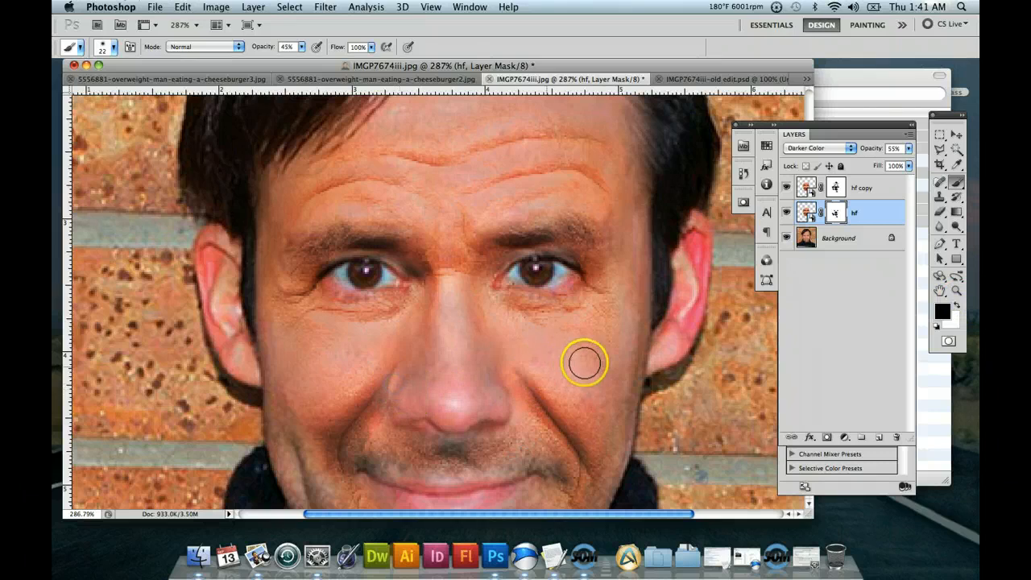
Sample the reddish-brown skin tone at the crease beside the left nostril, with the hf layer's image active instead of its mask.
left_click(953, 262)
left_click(957, 164)
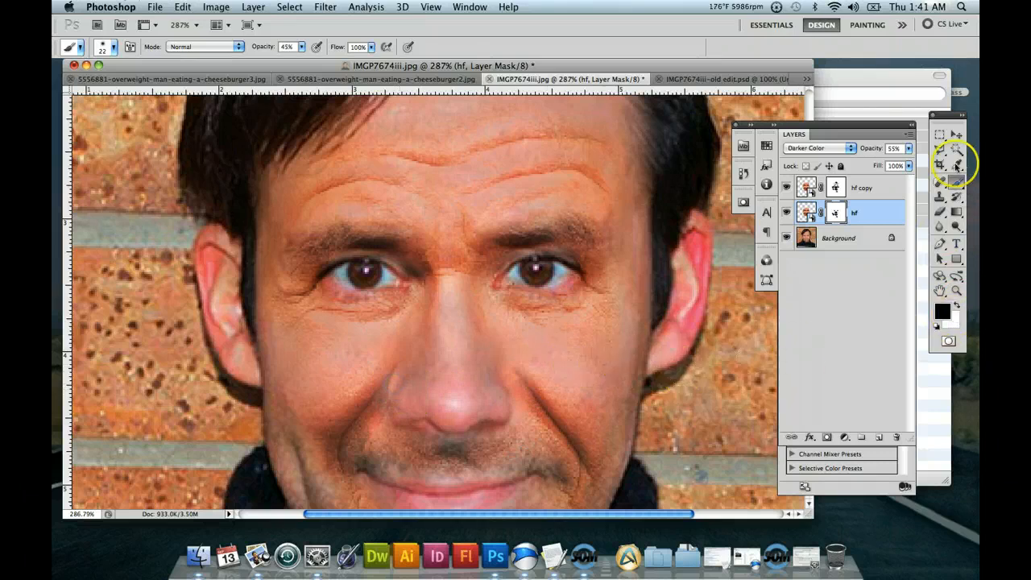
left_click(390, 392)
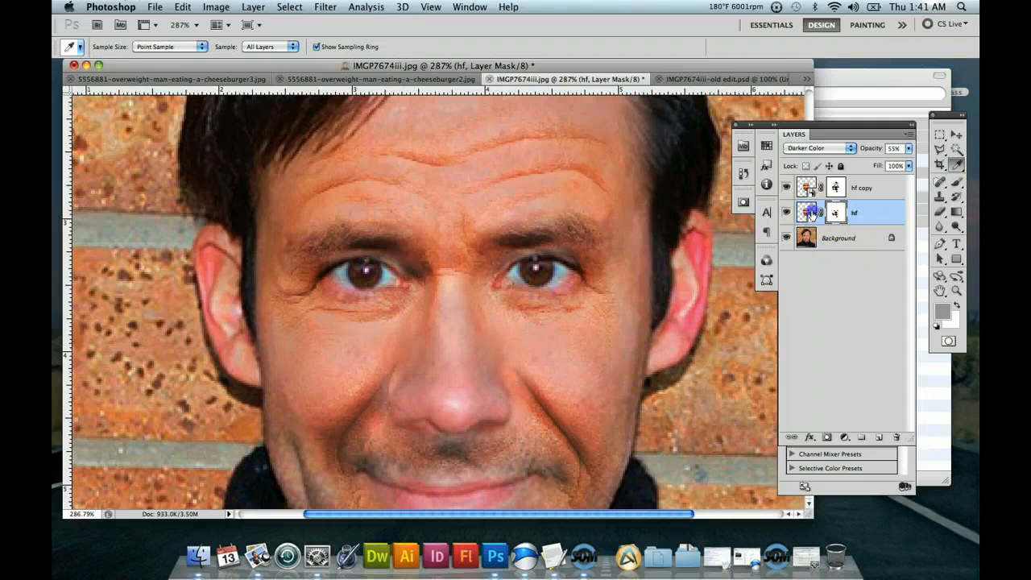
left_click(808, 212)
left_click(385, 384)
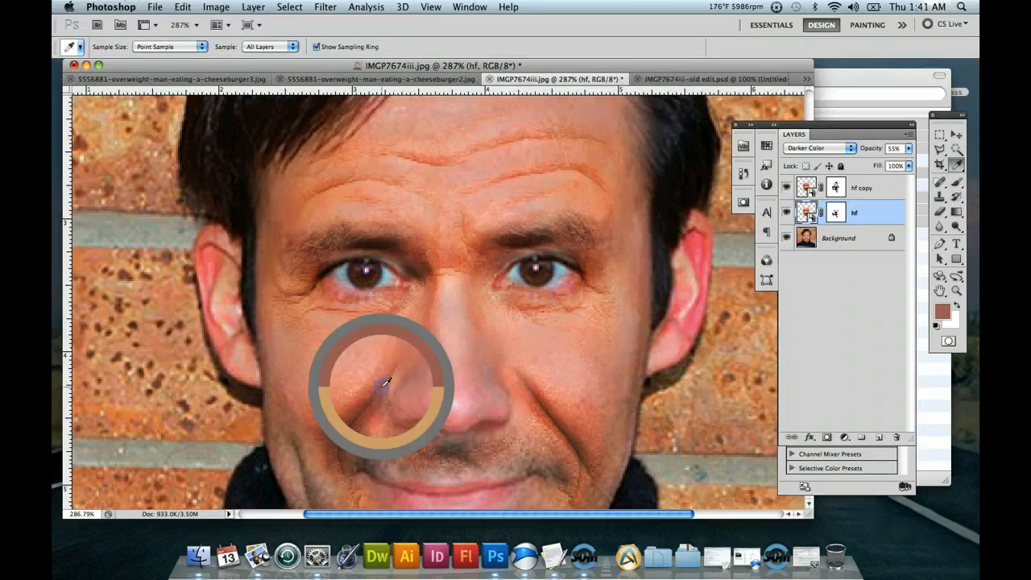
Add a new layer above hf and dab the sampled skin tone beside the nose with a soft 11 px brush.
left_click(958, 186)
left_click(868, 460)
left_click(880, 437)
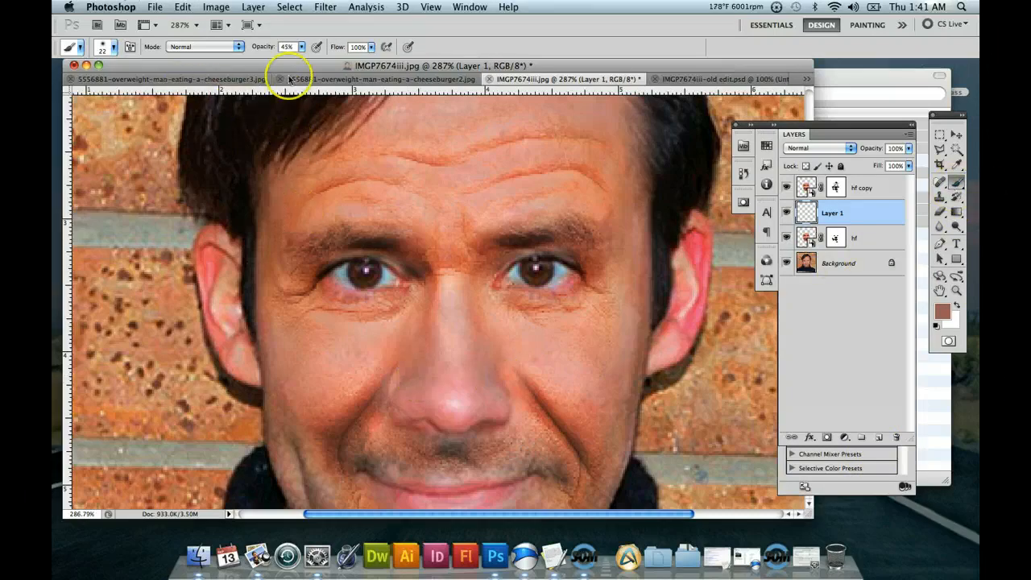
left_click(113, 49)
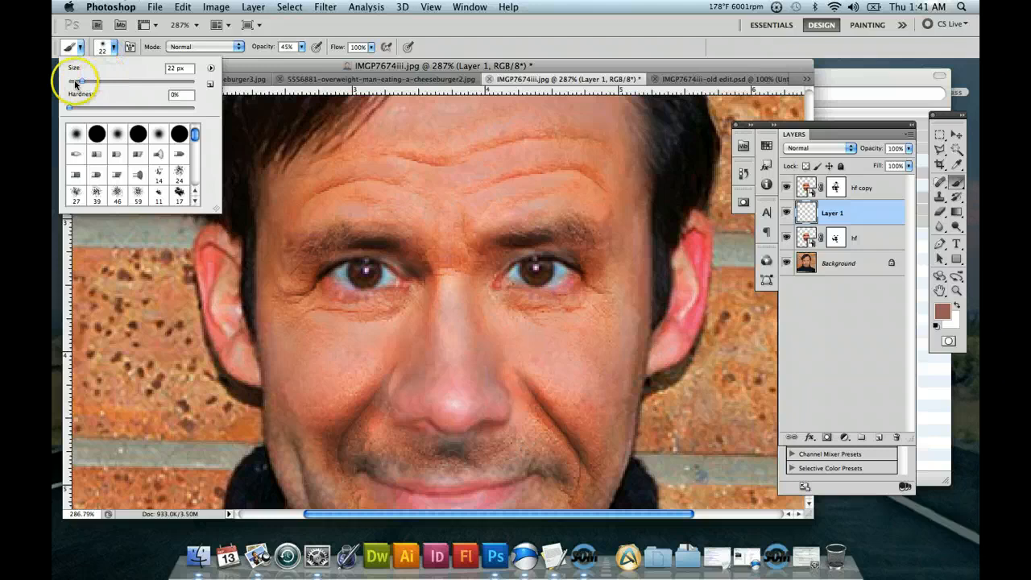
left_click(399, 367)
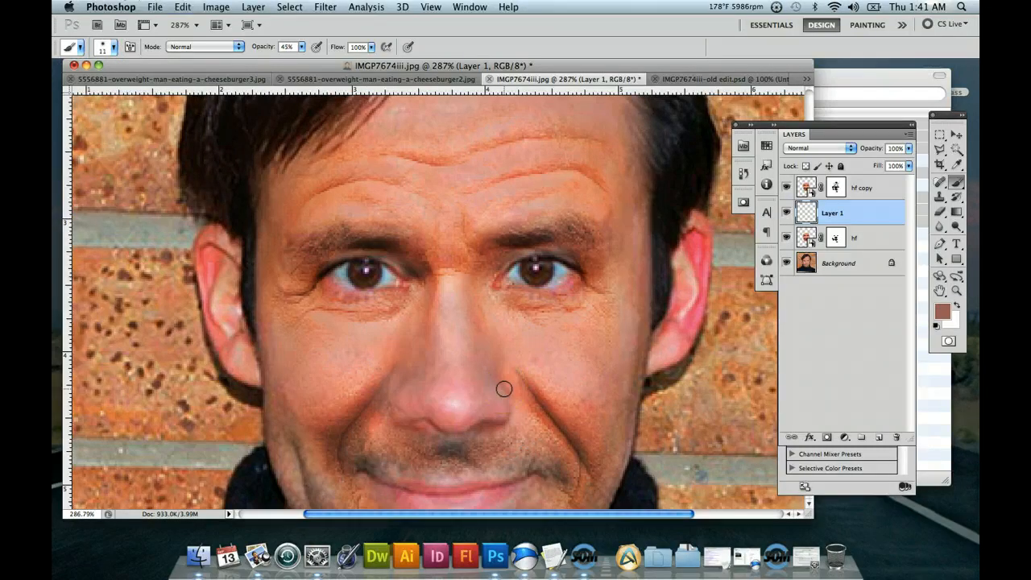
Set the Clone Stamp size to 13 px and try to clone skin beside the left nostril on Layer 1.
left_click(939, 199)
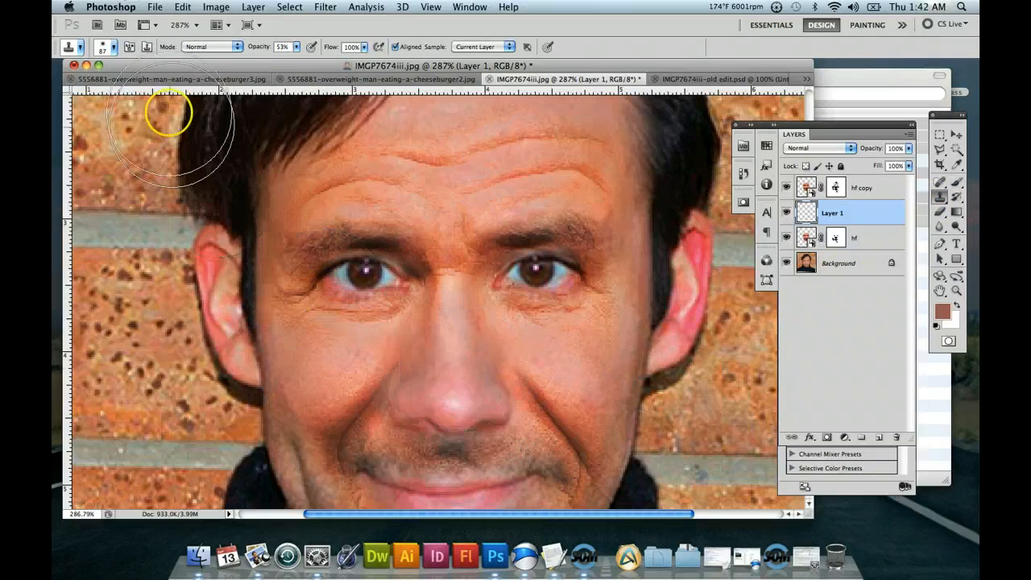
left_click(105, 46)
left_click_drag(101, 80, 93, 80)
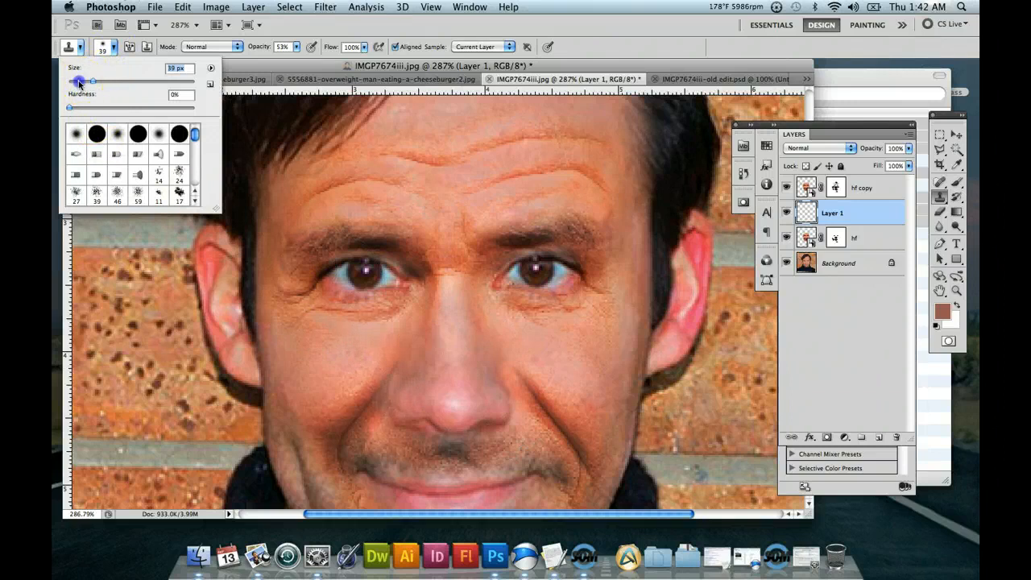
left_click(78, 82)
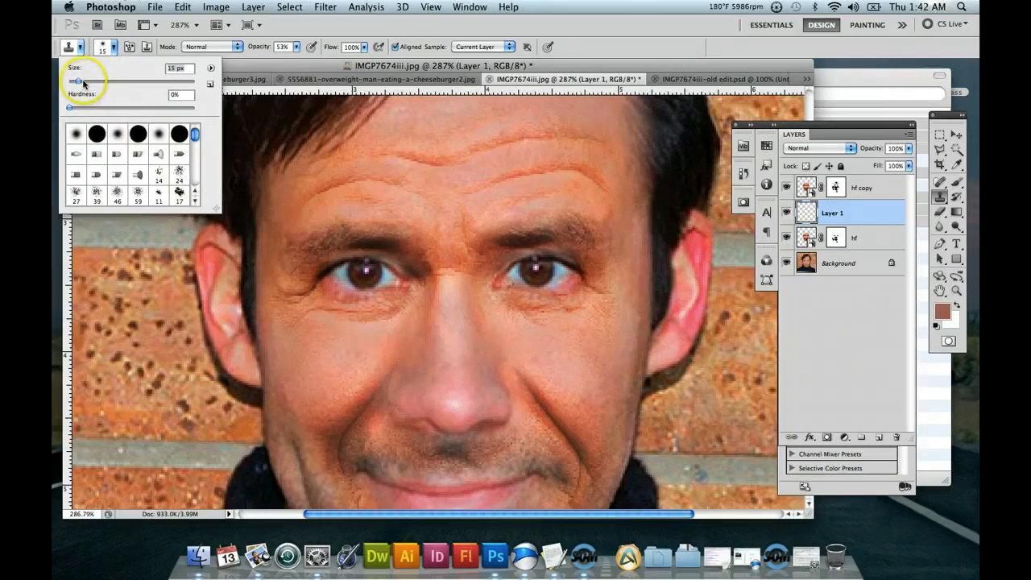
left_click(384, 395)
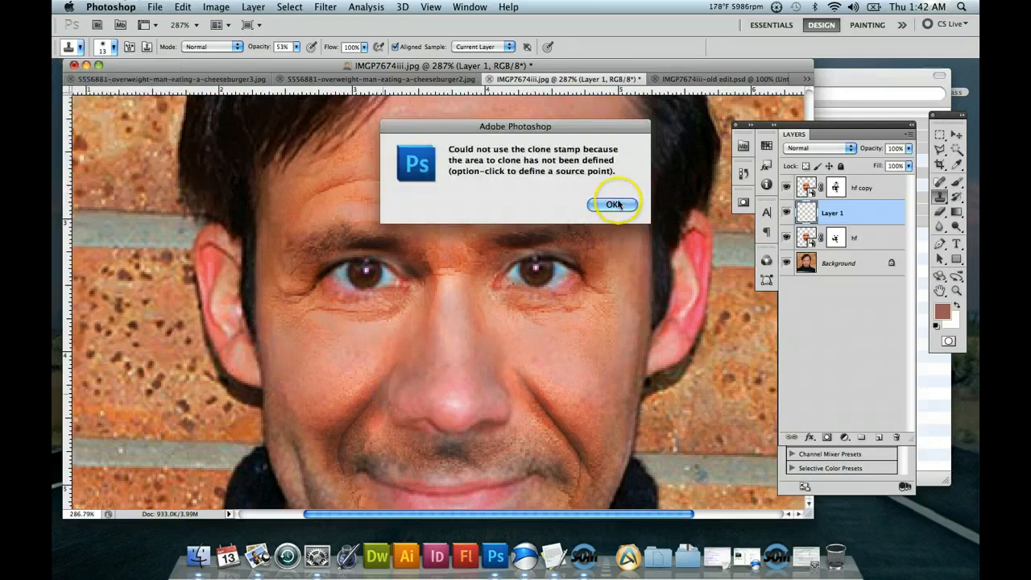
left_click(615, 204)
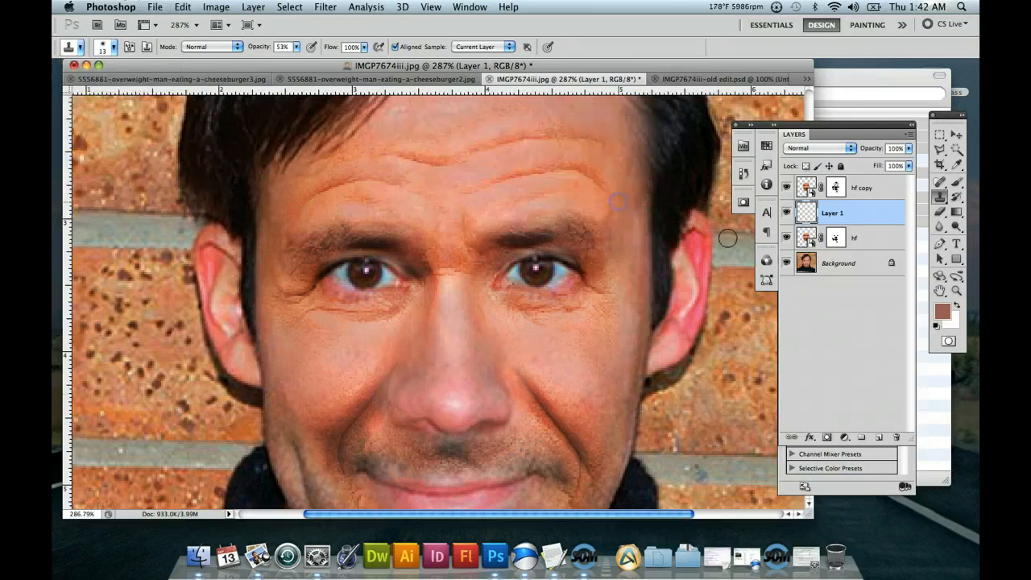
Define a clone source on the hf layer and clone it onto Layer 1 at the top of the left smile crease beside the nose.
left_click(804, 239)
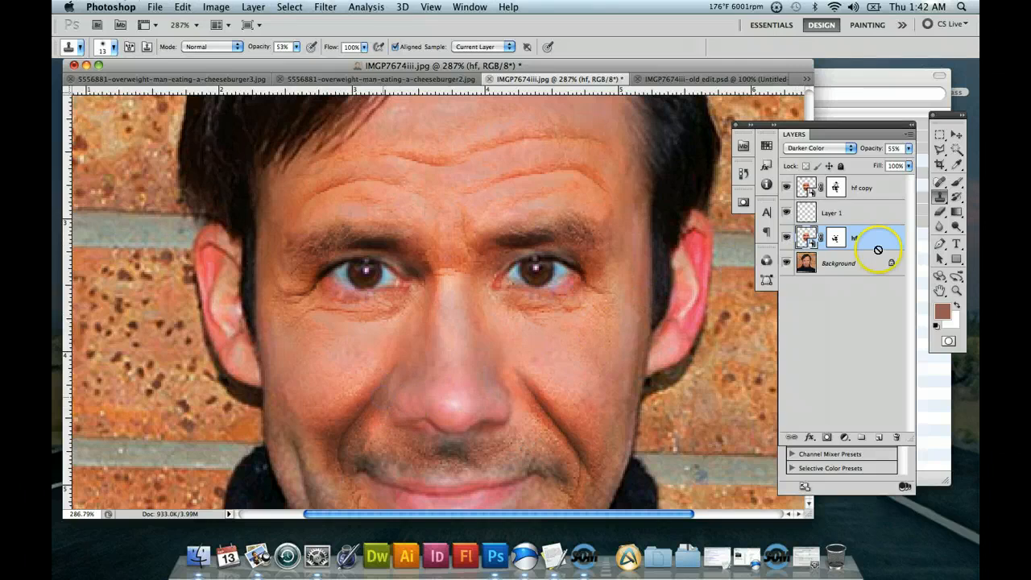
left_click(850, 215)
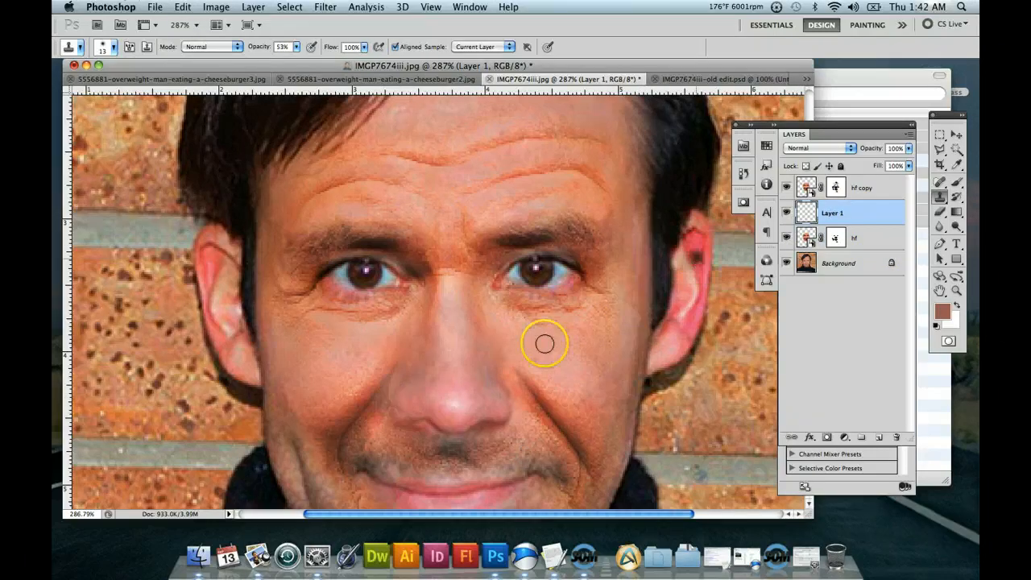
left_click_drag(396, 380, 397, 376)
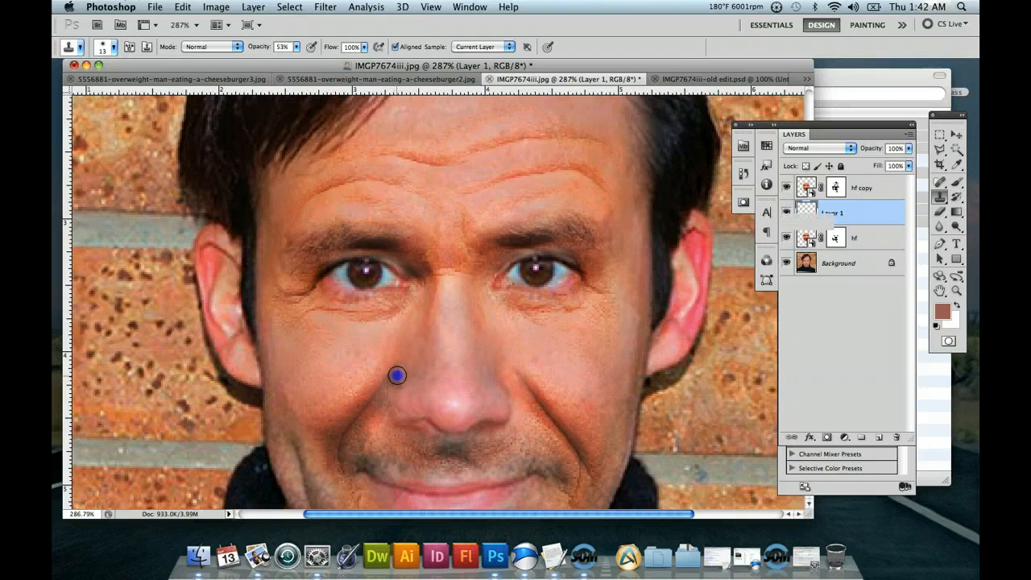
mouse_move(426, 437)
left_mouse_down()
mouse_move(403, 418)
mouse_move(403, 371)
left_mouse_up()
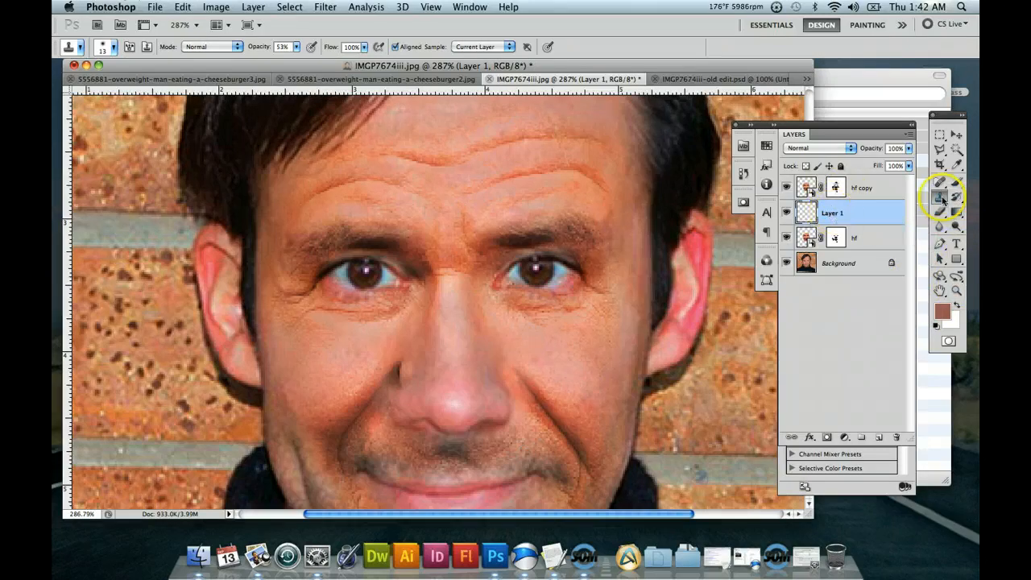
Add a layer mask to Layer 1 and paint black on it beside the left nostril with the 11 px brush at 45% opacity.
left_click(826, 438)
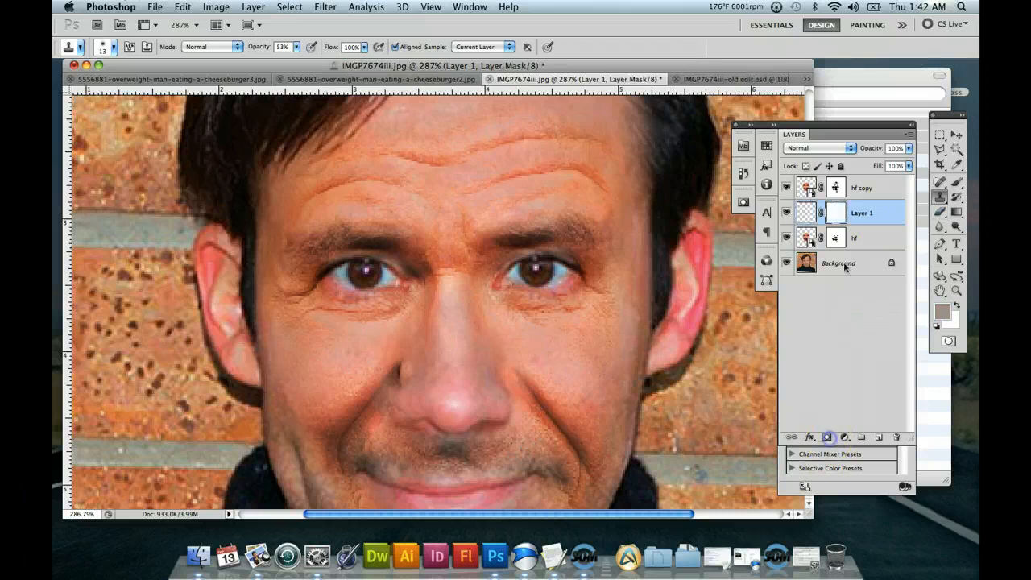
double_click(838, 214)
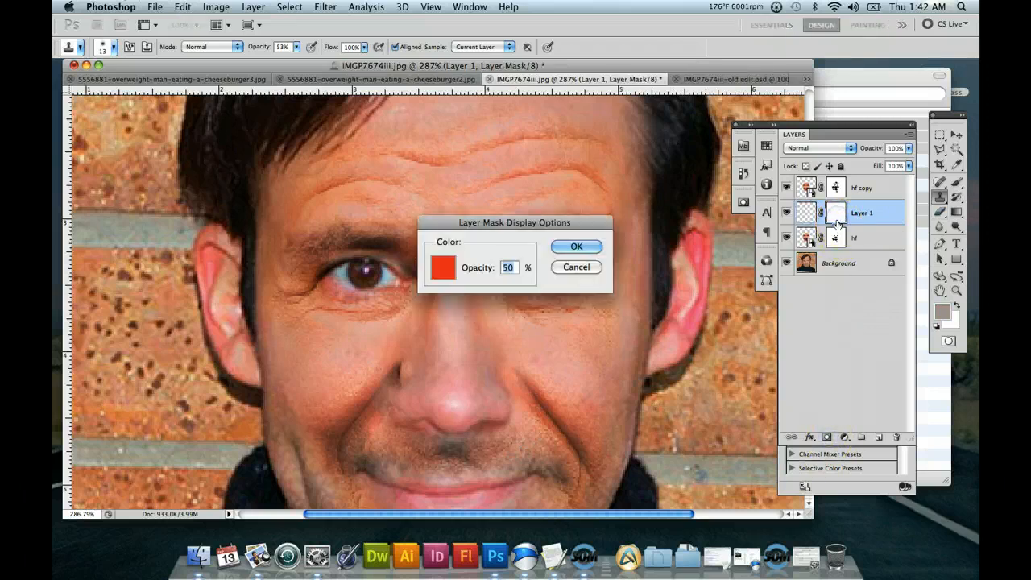
left_click(576, 268)
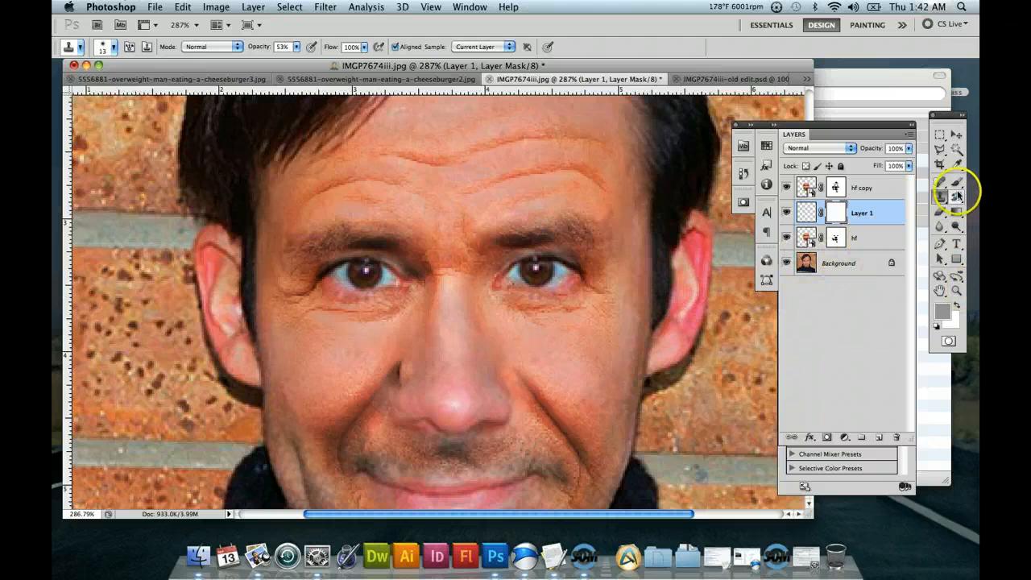
left_click(937, 327)
left_click(955, 306)
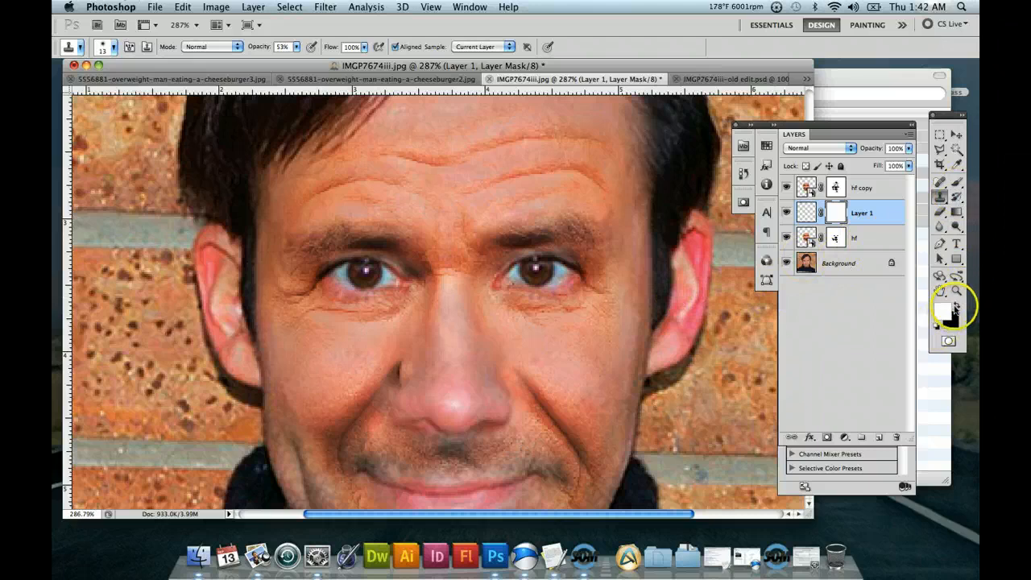
left_click(955, 306)
left_click(956, 187)
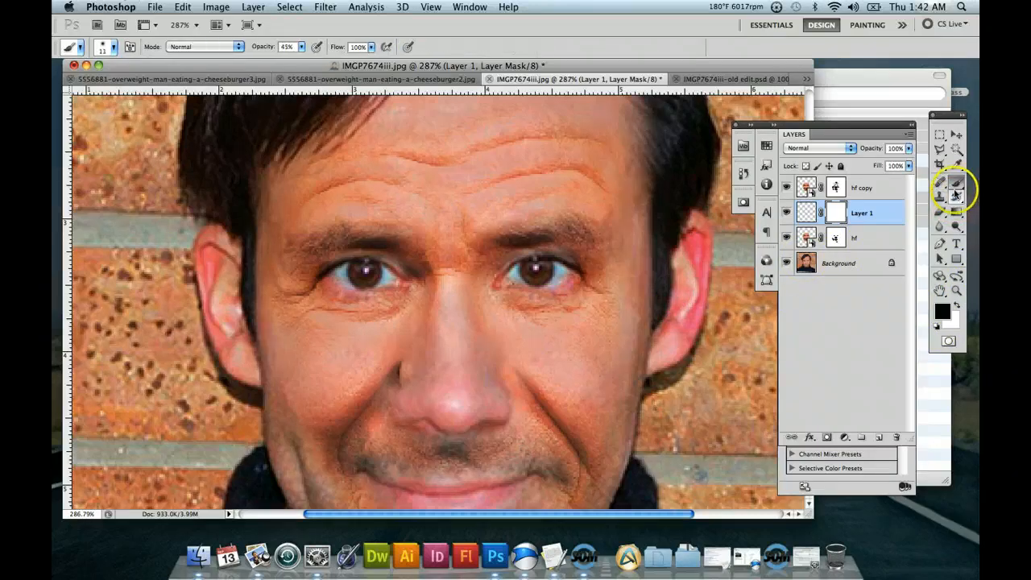
left_click(404, 365)
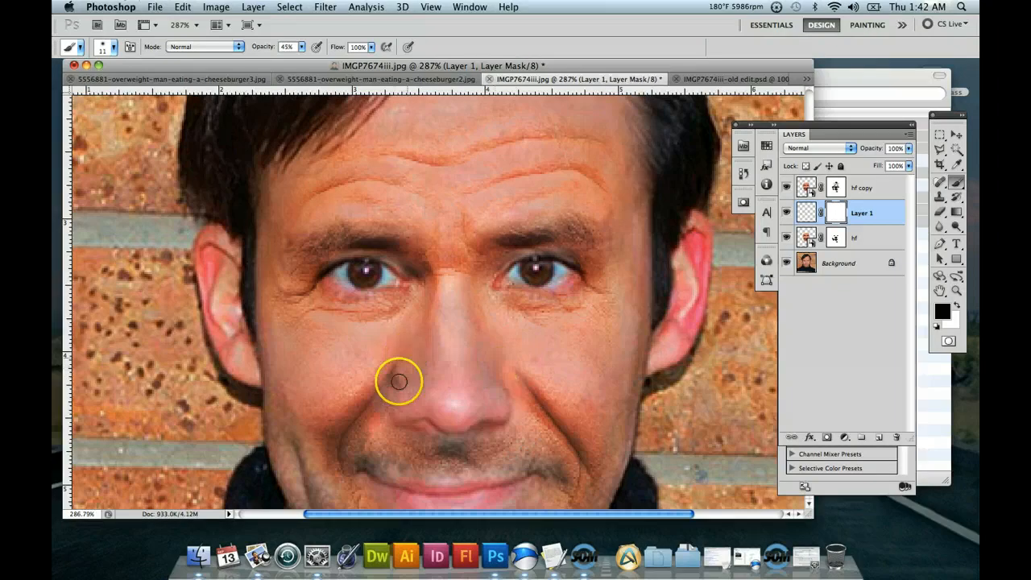
Delete Layer 1 together with its layer mask.
scroll(532, 363, "down", 1)
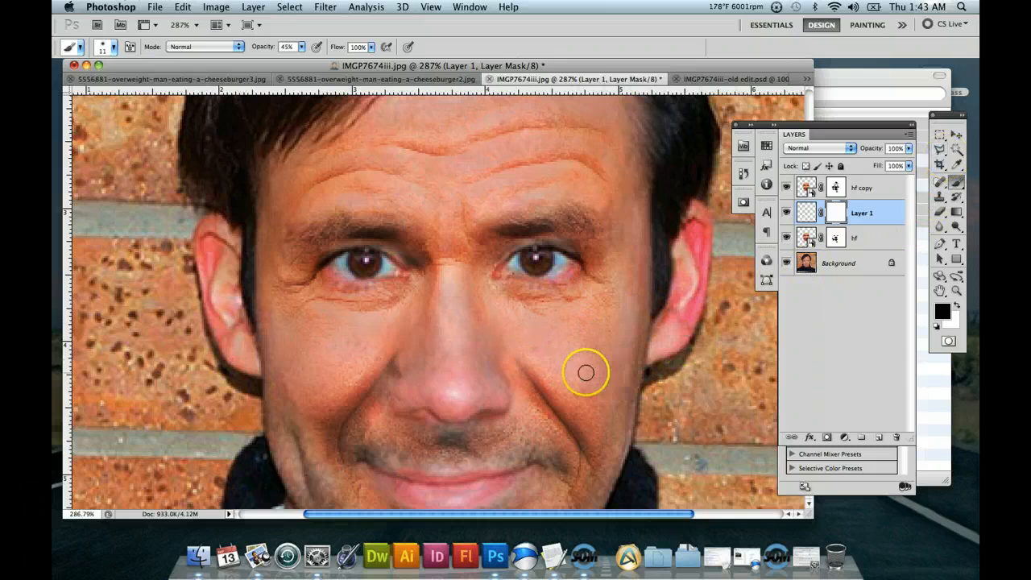
scroll(586, 371, "down", 3)
scroll(585, 370, "down", 1)
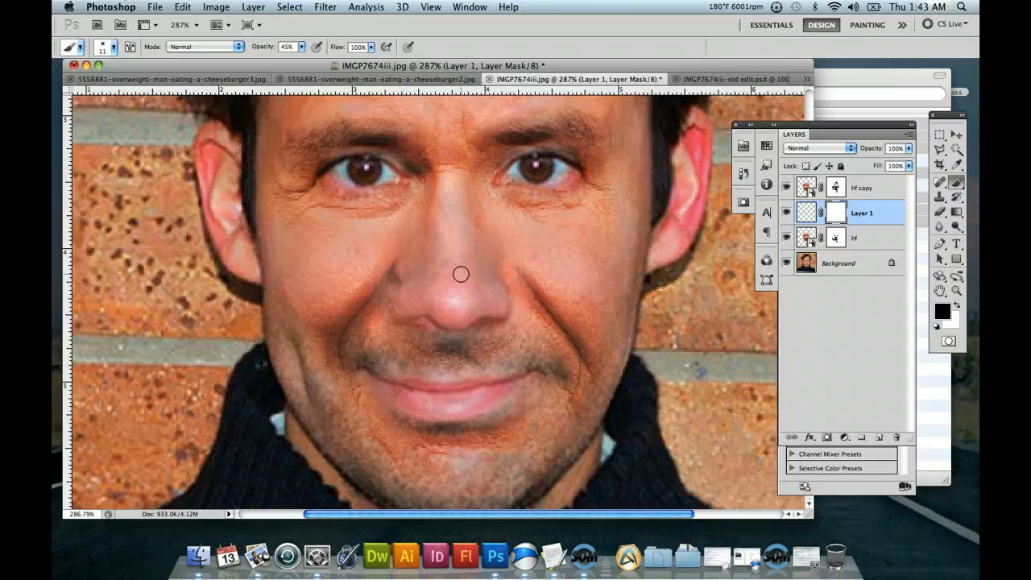
left_click_drag(879, 211, 900, 437)
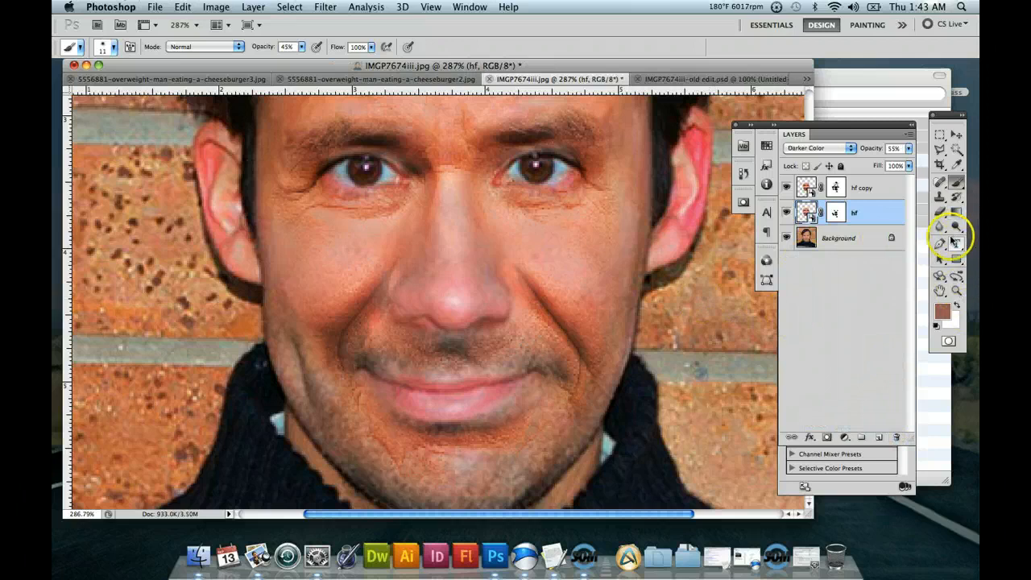
Paint black on the hf layer's mask at the top of the smile crease beside the left nostril.
left_click(836, 212)
key("d")
left_click(956, 304)
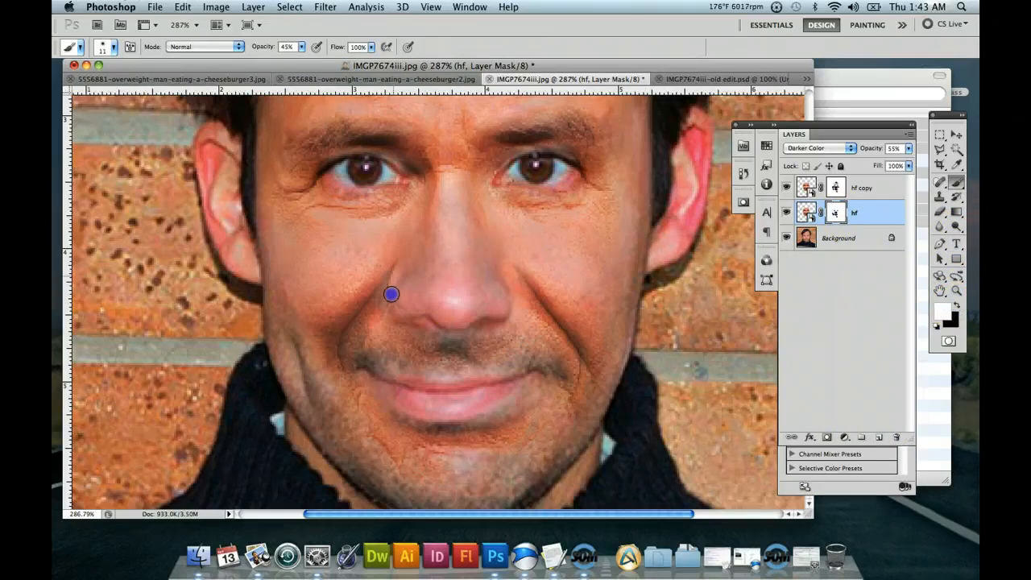
left_click(957, 306)
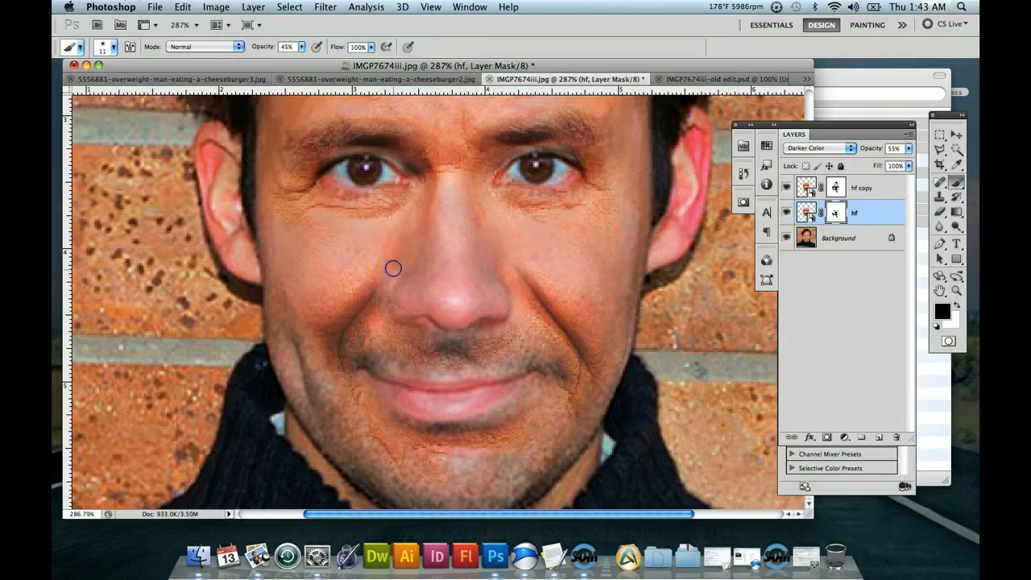
mouse_move(446, 298)
left_mouse_down()
mouse_move(460, 299)
mouse_move(387, 265)
mouse_move(379, 279)
left_mouse_up()
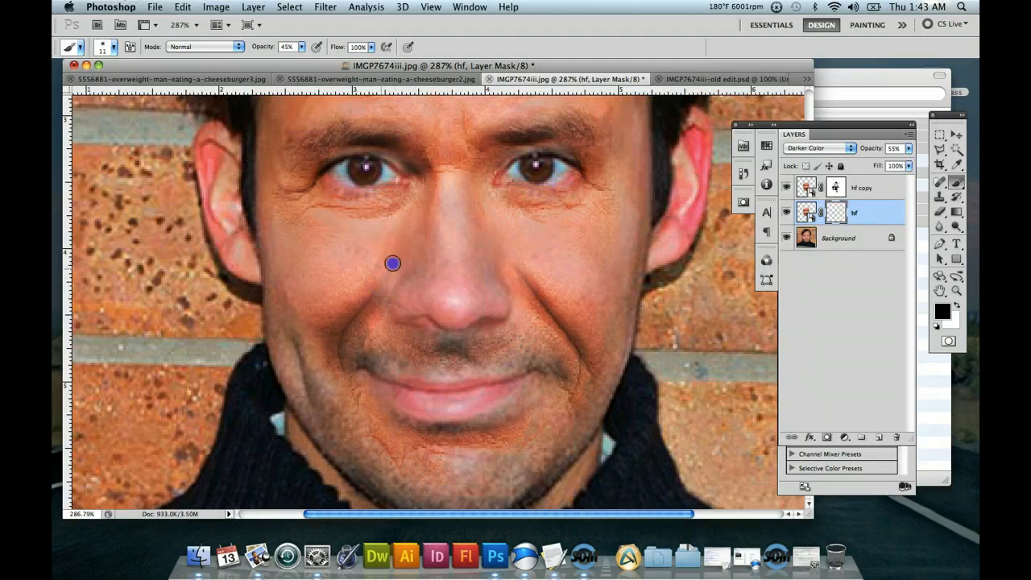
left_click(538, 279)
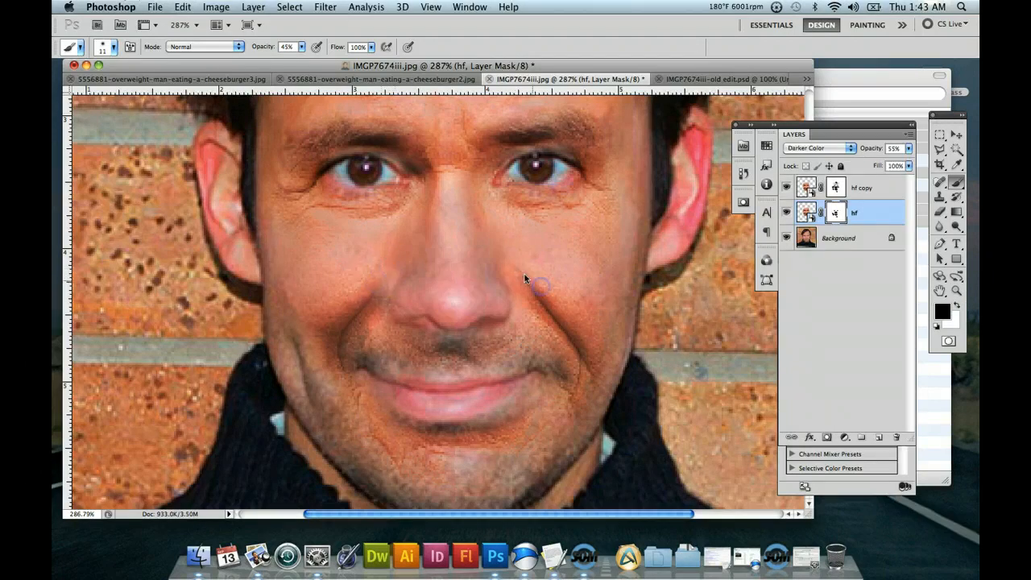
mouse_move(524, 279)
left_mouse_down()
mouse_move(561, 303)
mouse_move(520, 292)
mouse_move(401, 295)
mouse_move(392, 282)
mouse_move(398, 293)
left_mouse_up()
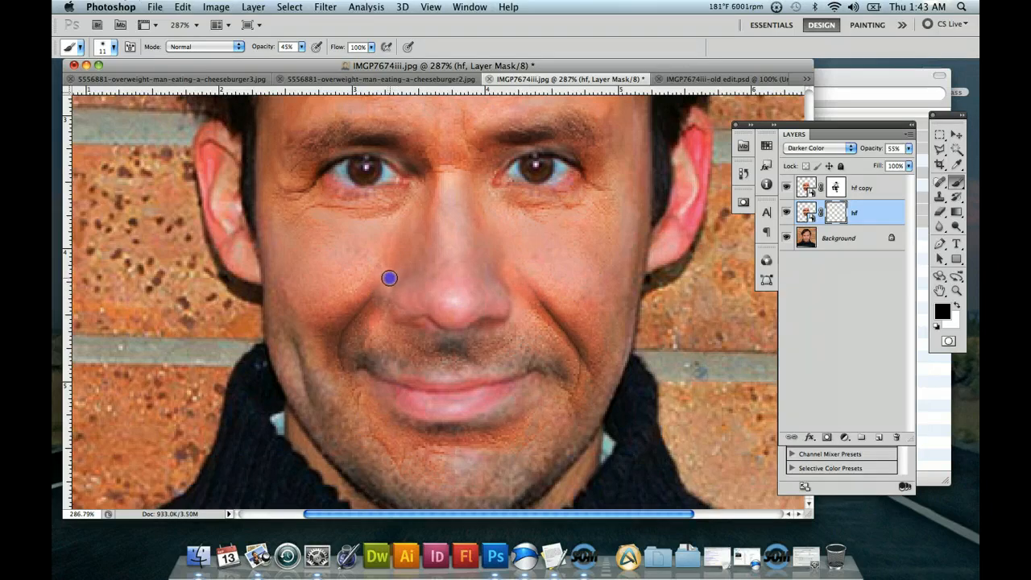
Paint black on the hf copy mask around the crease tops on both sides of the nose, raising brush opacity to 100%.
left_click(802, 187)
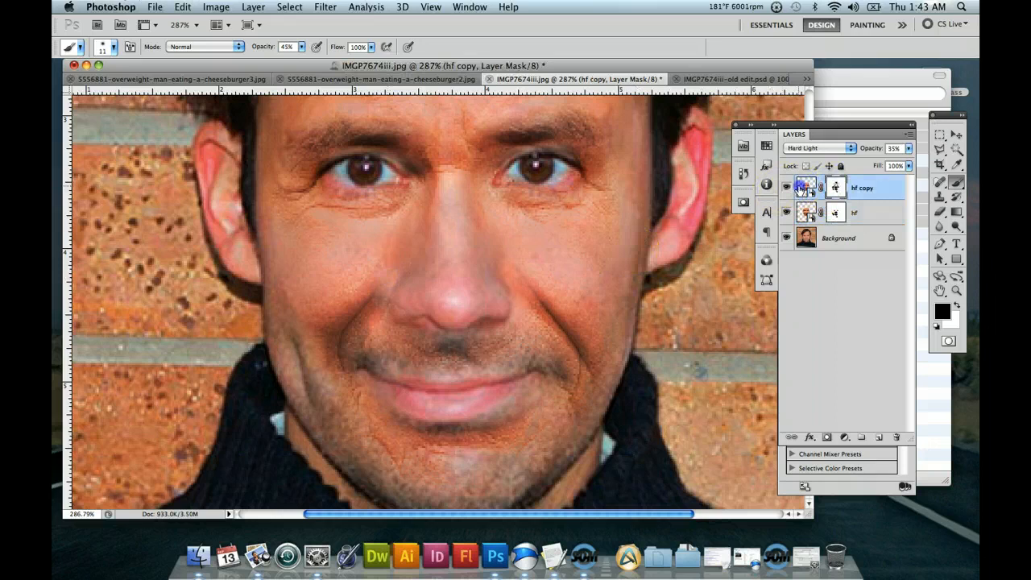
left_click(409, 300, "alt")
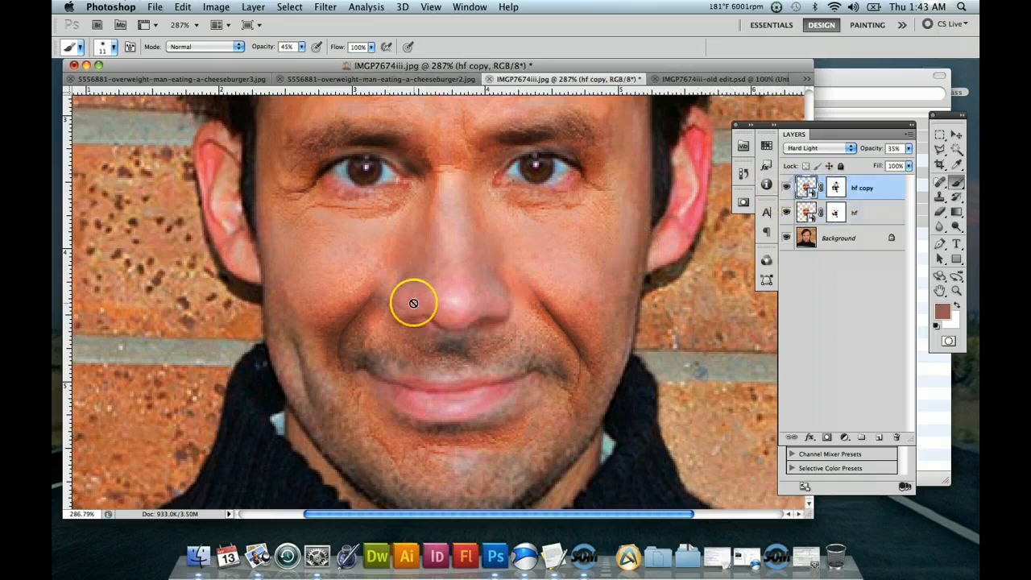
left_click(834, 190)
key("d")
mouse_move(398, 295)
left_mouse_down()
mouse_move(397, 280)
mouse_move(383, 282)
left_mouse_up()
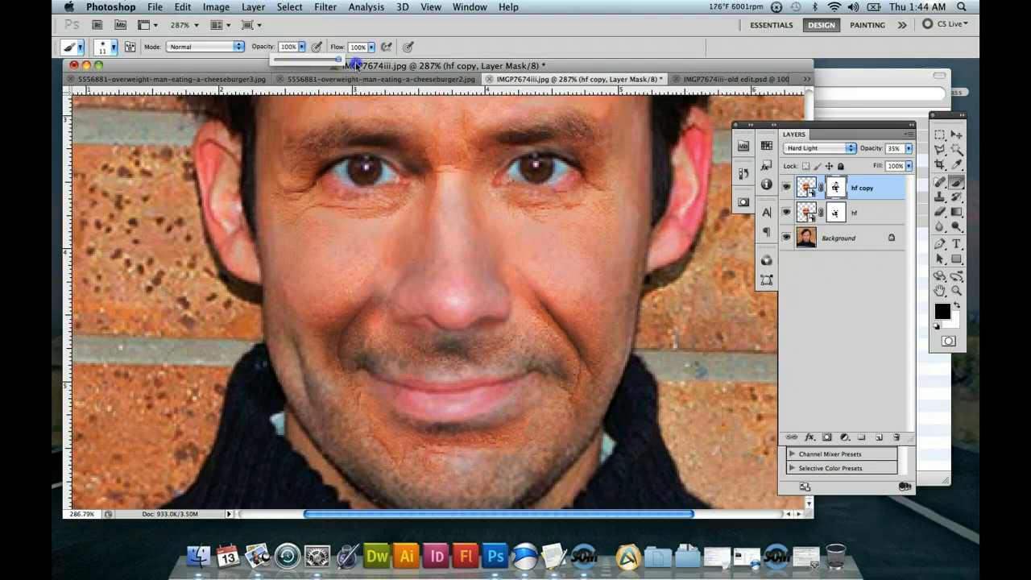
key("0")
left_click(404, 275)
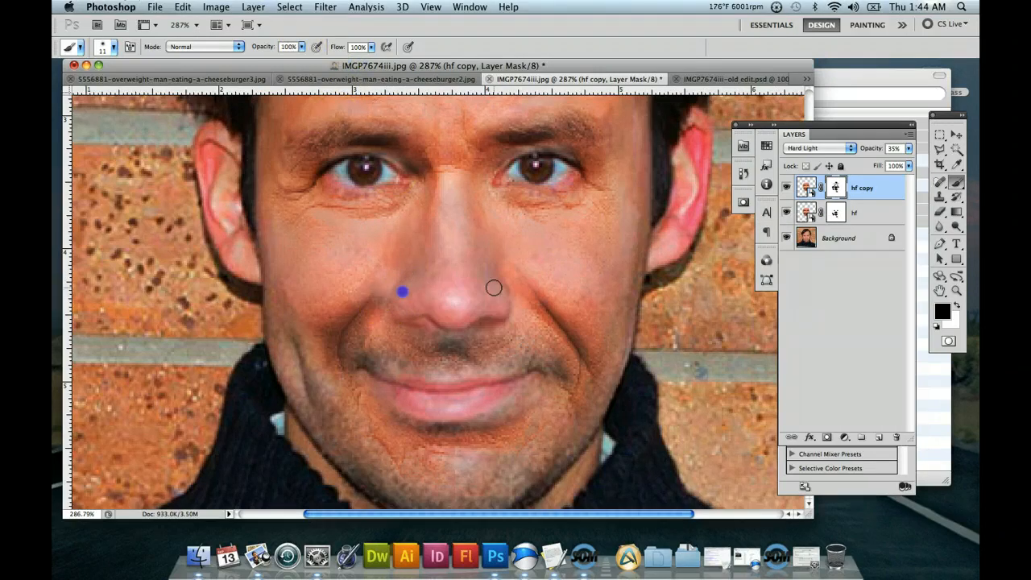
left_click_drag(513, 268, 544, 293)
left_click_drag(509, 259, 547, 294)
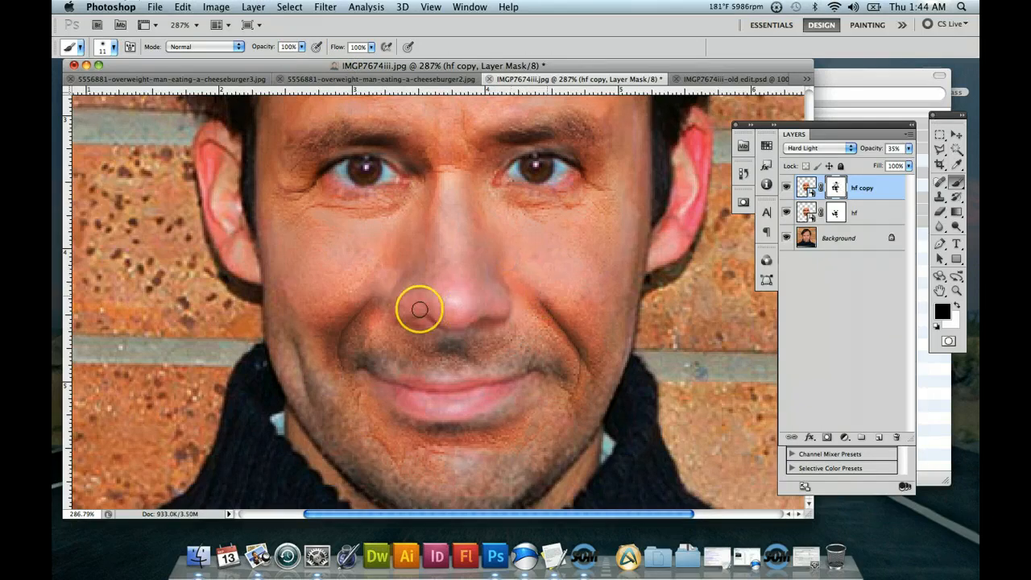
Set the foreground to white with the Eyedropper and brush along the left smile crease on the hf copy mask.
left_click(957, 165)
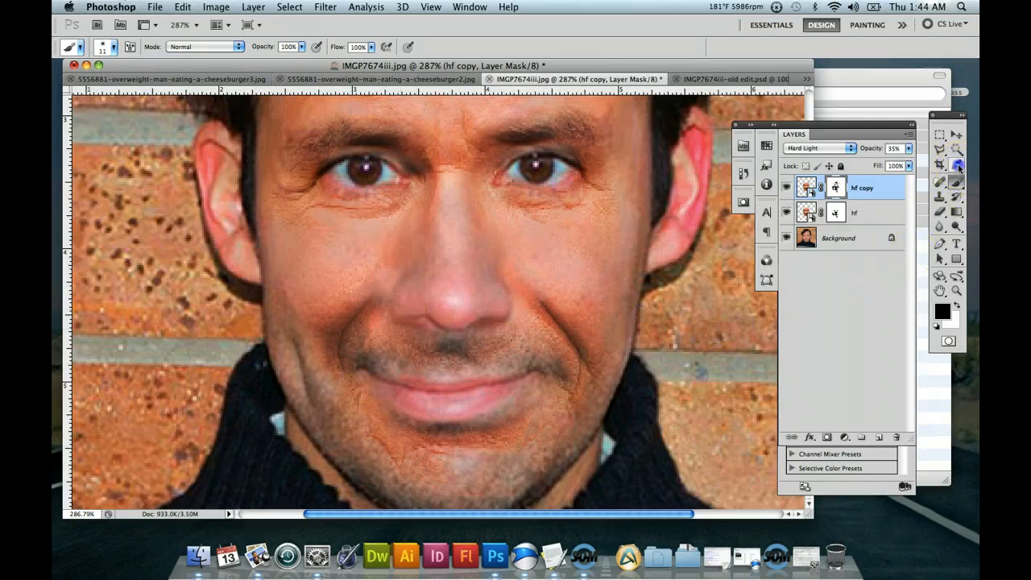
left_click(362, 319)
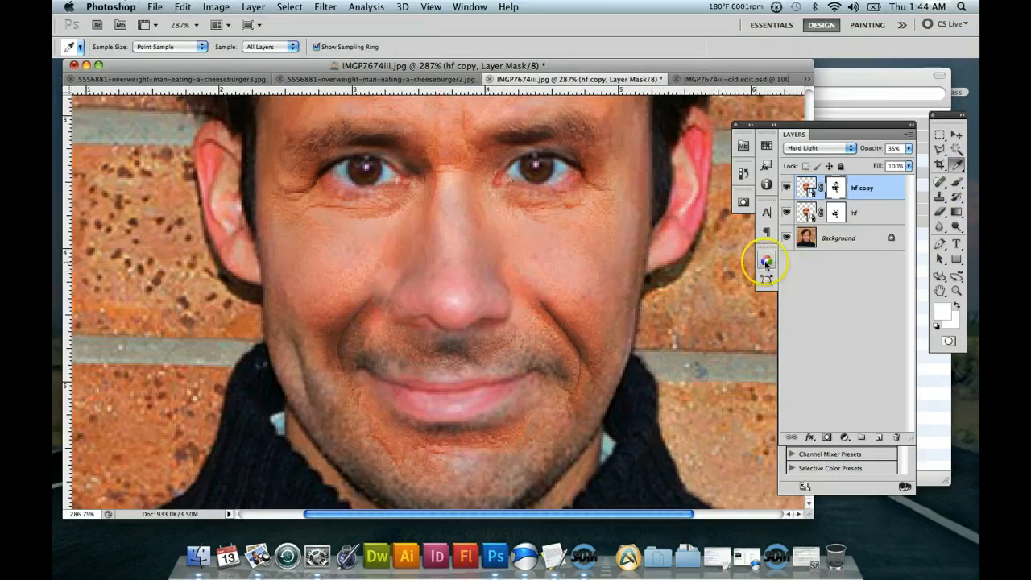
left_click(957, 181)
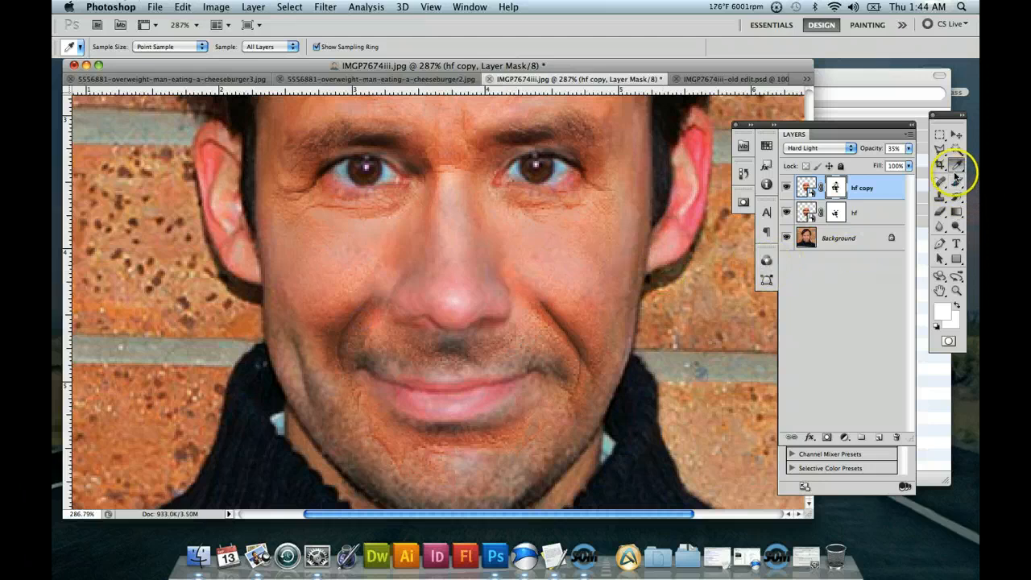
left_click_drag(387, 286, 357, 335)
left_click(392, 288)
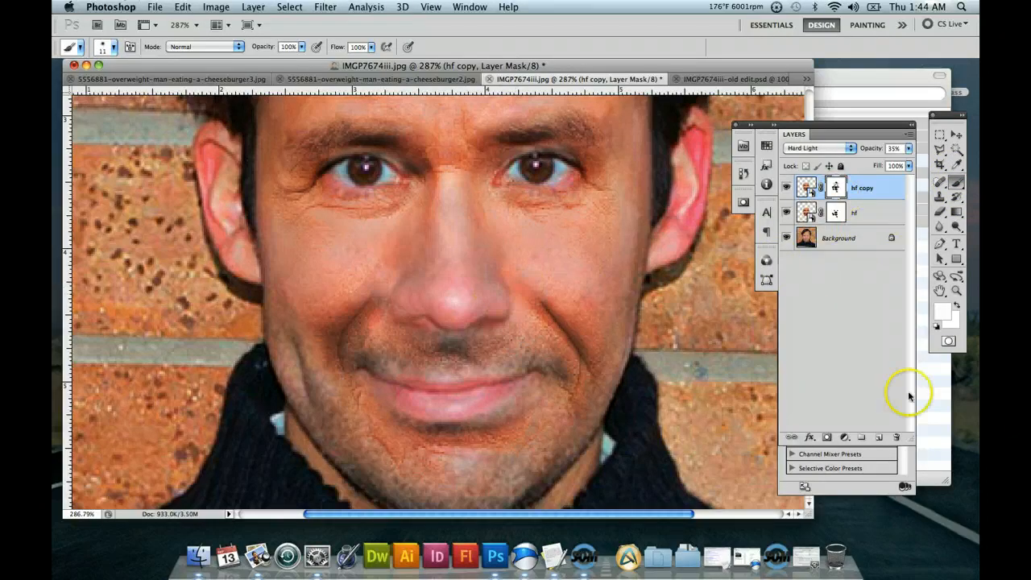
Add a new layer above hf copy and brush reddish-brown beside the left nostril at 19% opacity.
left_click(879, 436)
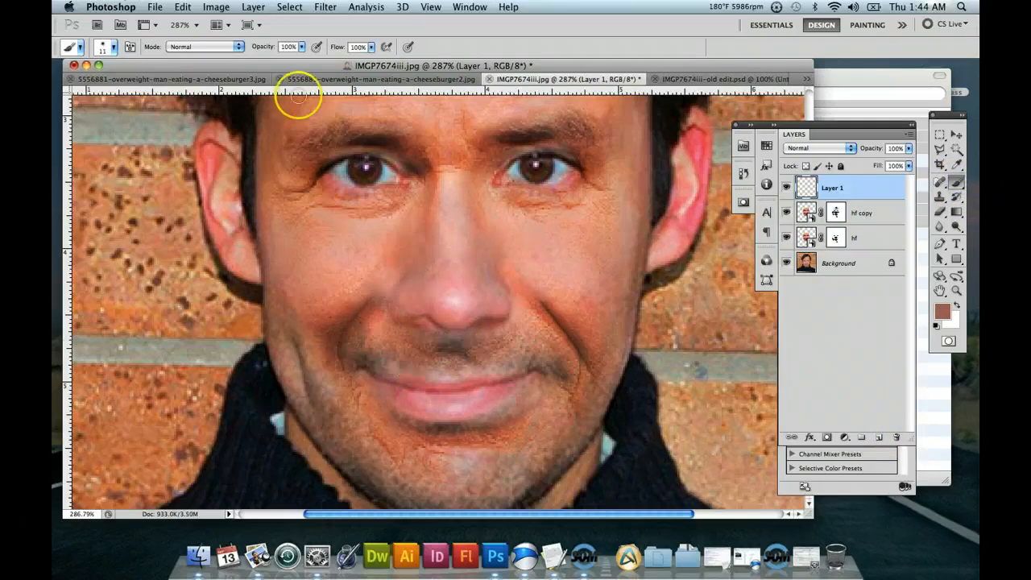
left_click(301, 48)
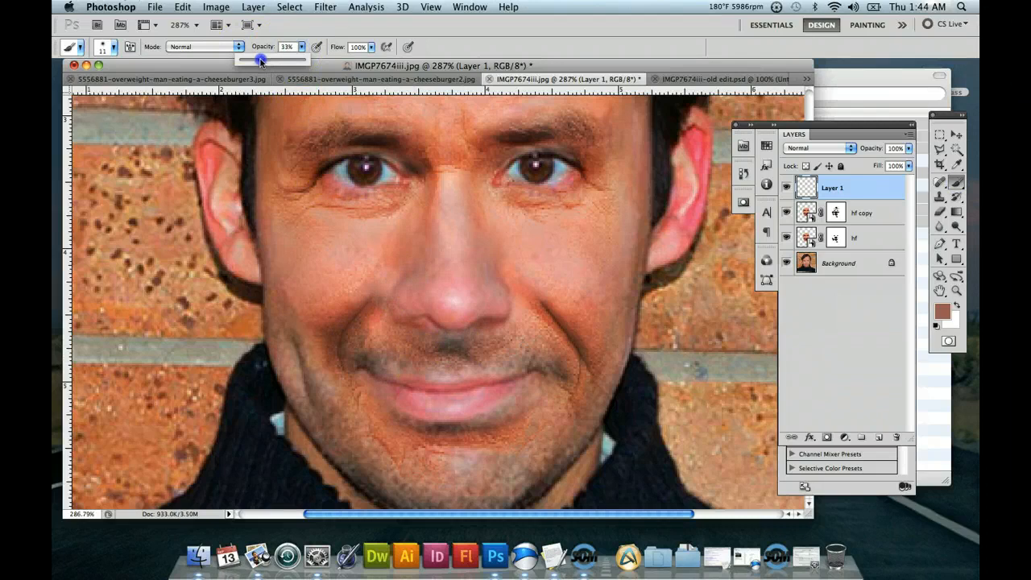
mouse_move(394, 291)
left_mouse_down()
mouse_move(371, 317)
mouse_move(385, 283)
mouse_move(377, 309)
mouse_move(559, 287)
mouse_move(514, 283)
mouse_move(531, 300)
mouse_move(526, 293)
mouse_move(616, 326)
left_mouse_up()
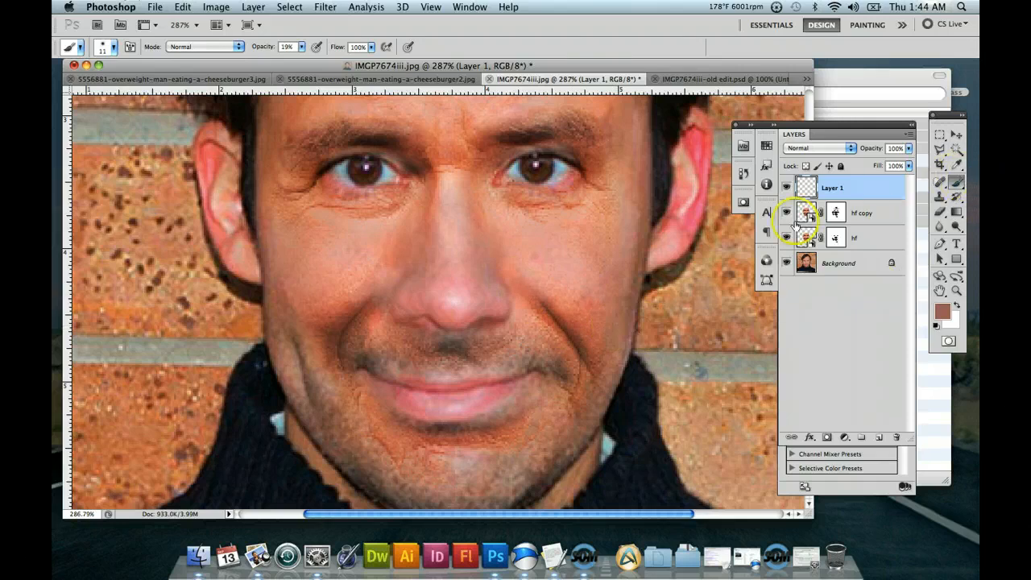
Rasterize the hf copy smart object for use with the 13 px Clone Stamp.
left_click(804, 211)
left_click(940, 211)
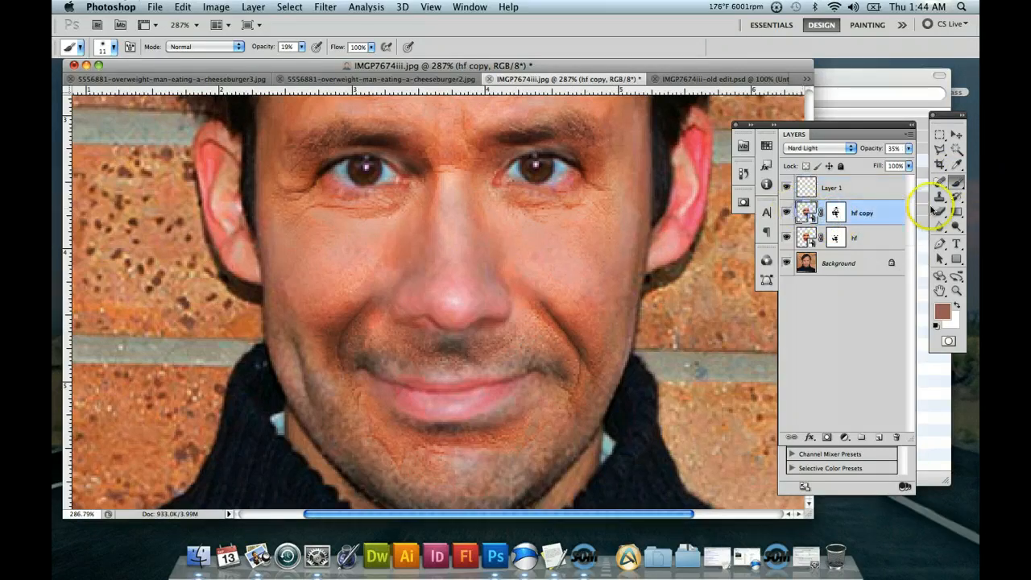
left_click(940, 196)
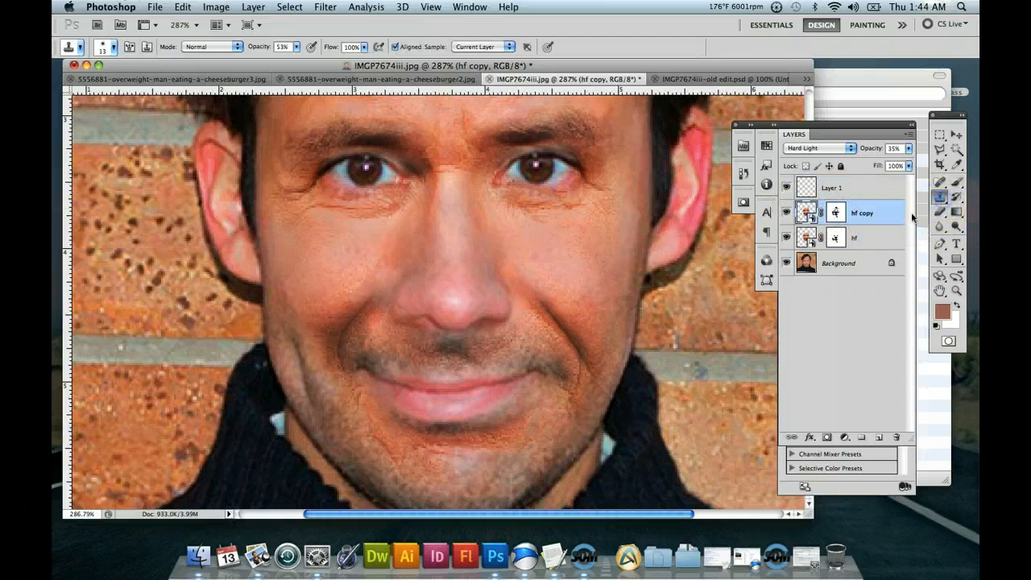
left_click(361, 306)
left_click(356, 338)
left_click(609, 211)
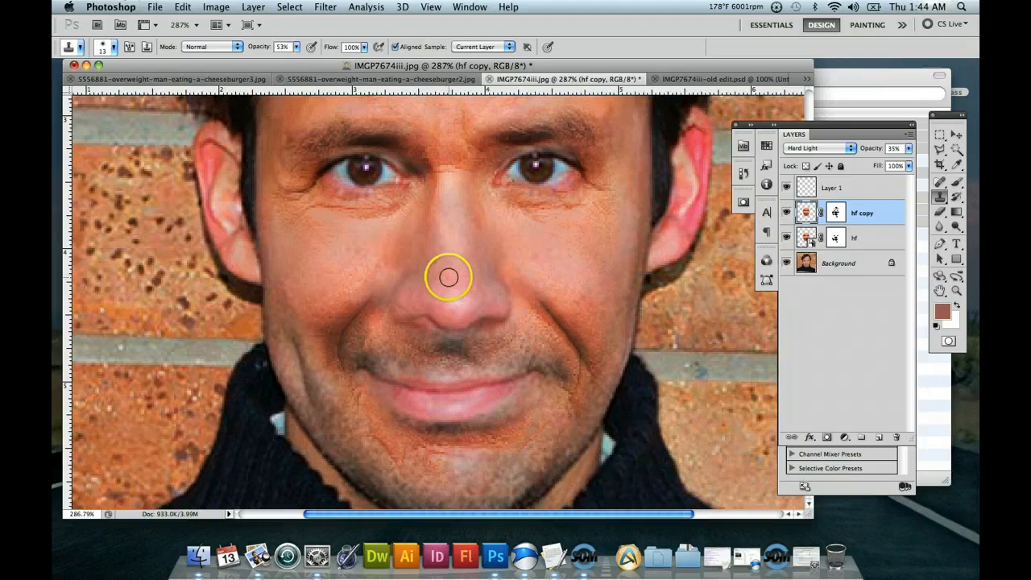
Clone crease skin from hf copy onto Layer 1 beside the left nostril, and undo the stray clone dab on the right cheek.
left_click(363, 302)
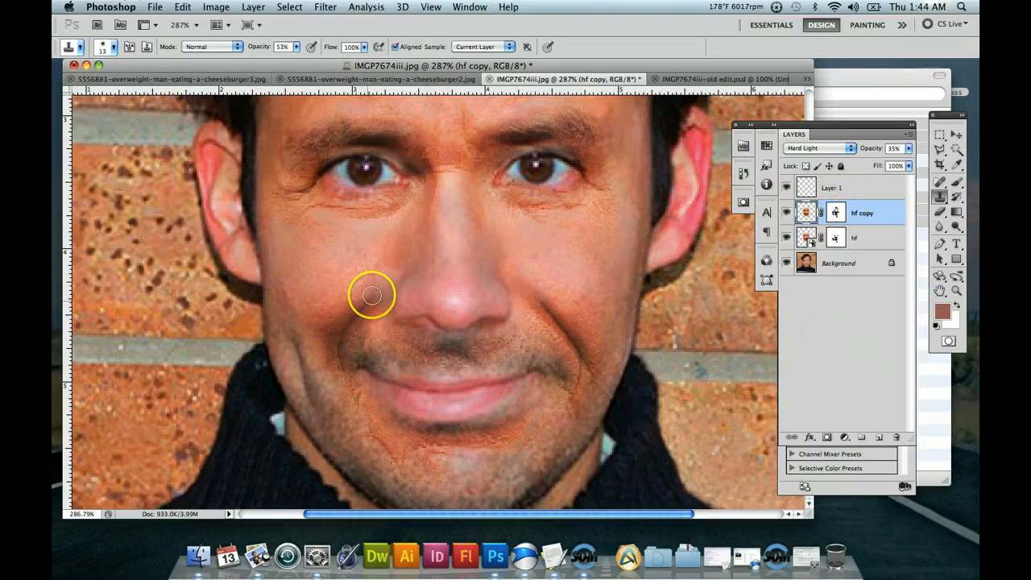
left_click(376, 290)
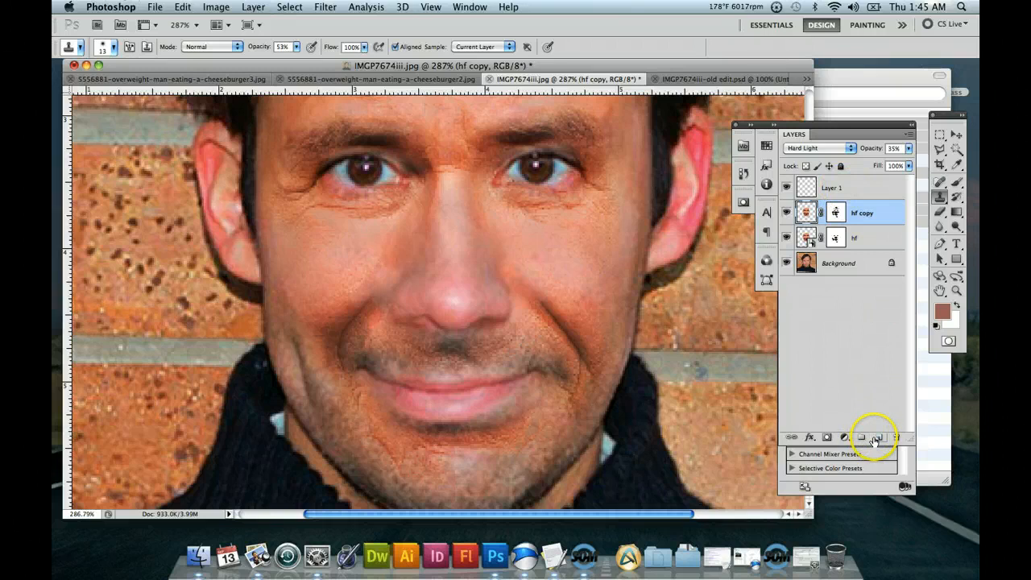
left_click(834, 188)
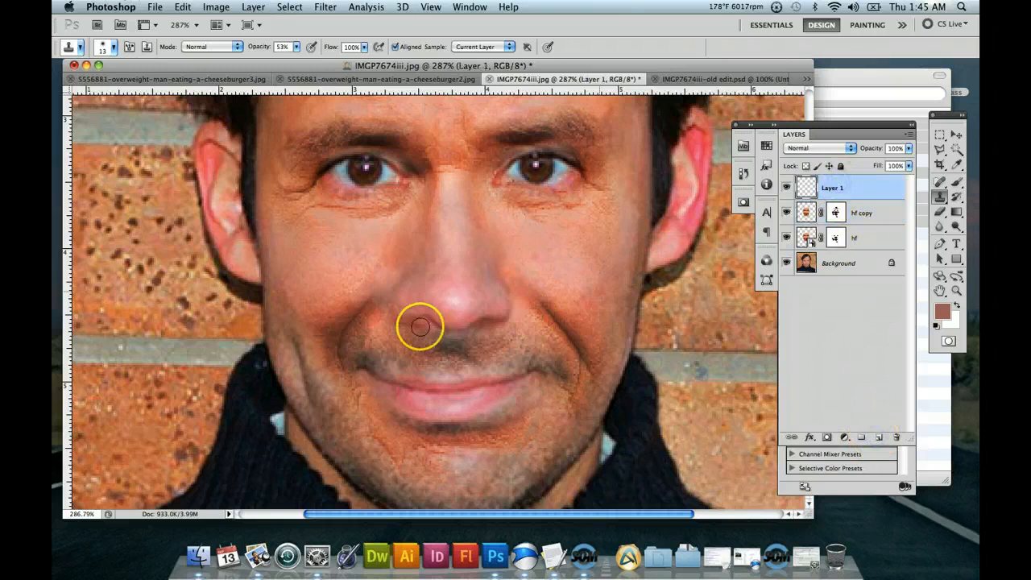
left_click(379, 302)
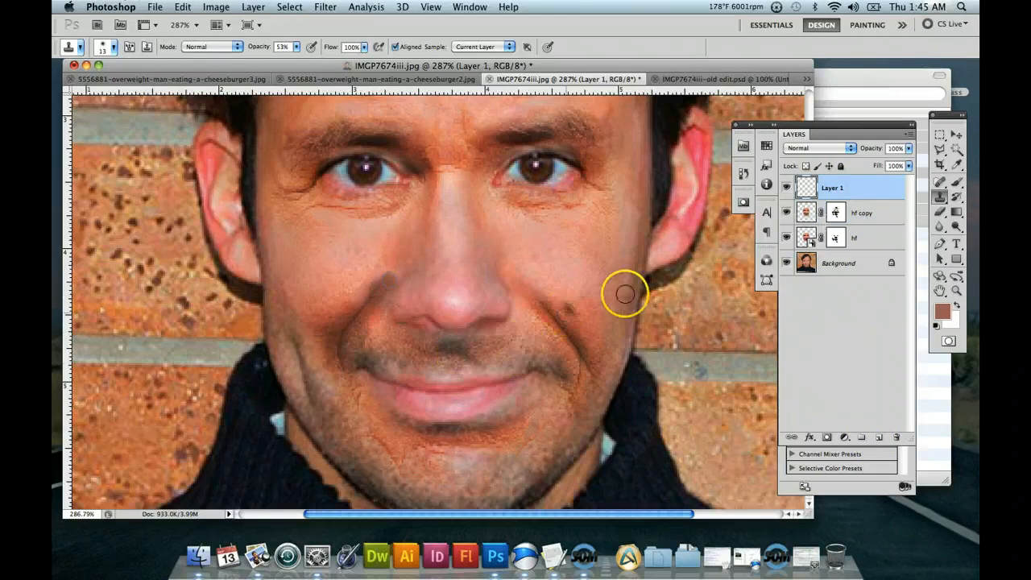
left_click(556, 297)
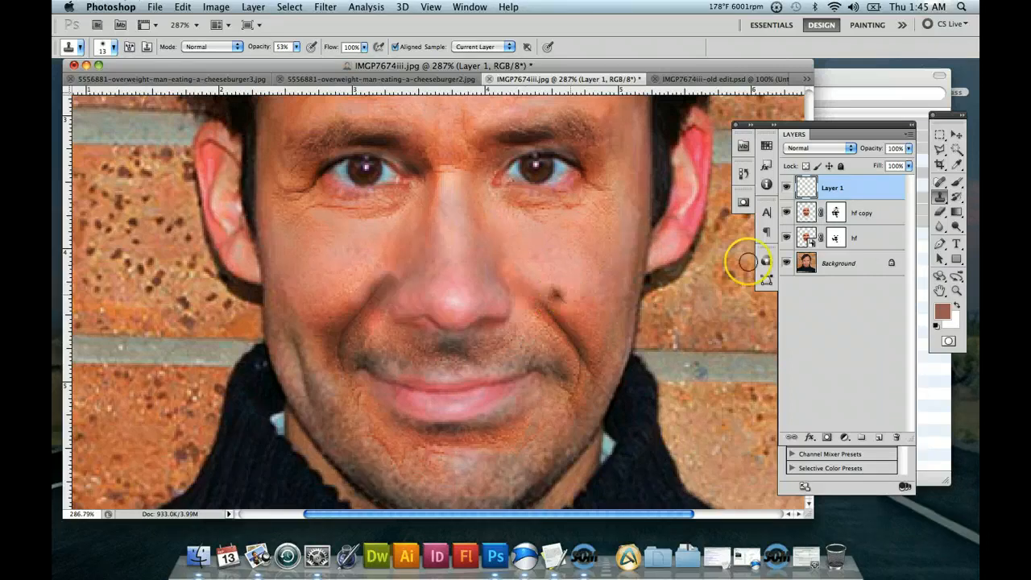
key("super+z")
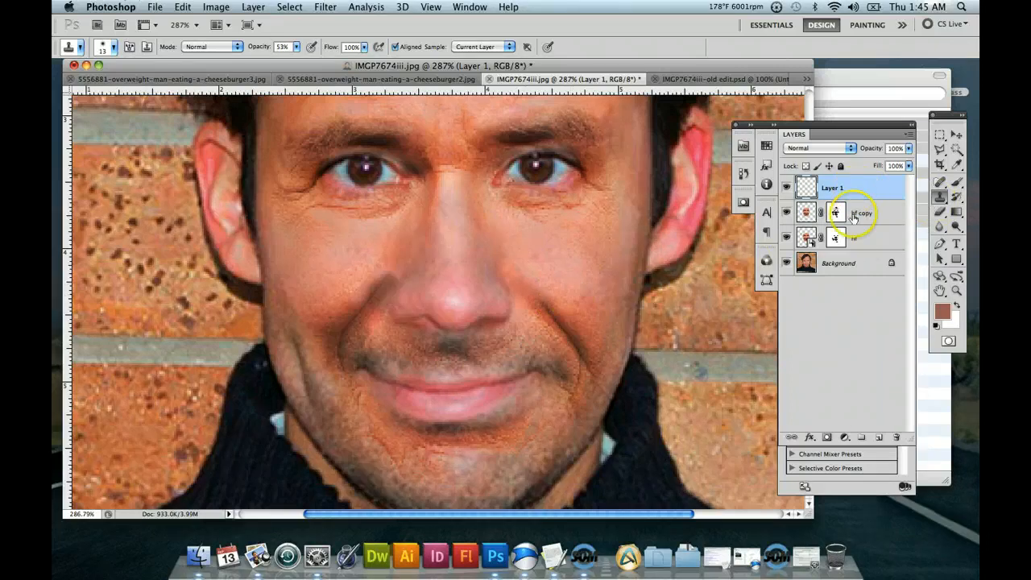
Add a layer mask to Layer 1 and brush black on it at 19% opacity to soften the crease beside the left nostril.
left_click(828, 437)
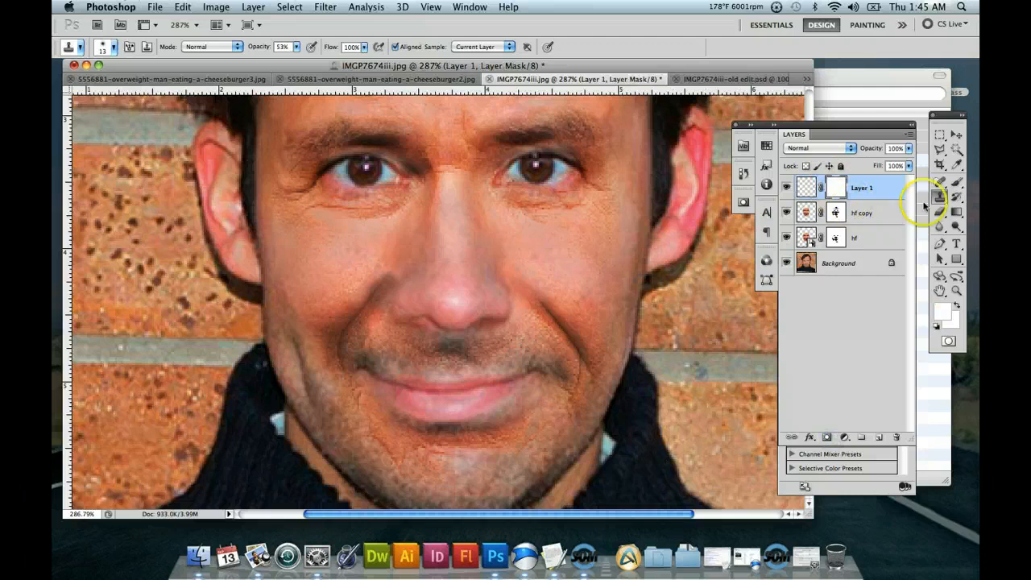
left_click(941, 182)
left_click(956, 182)
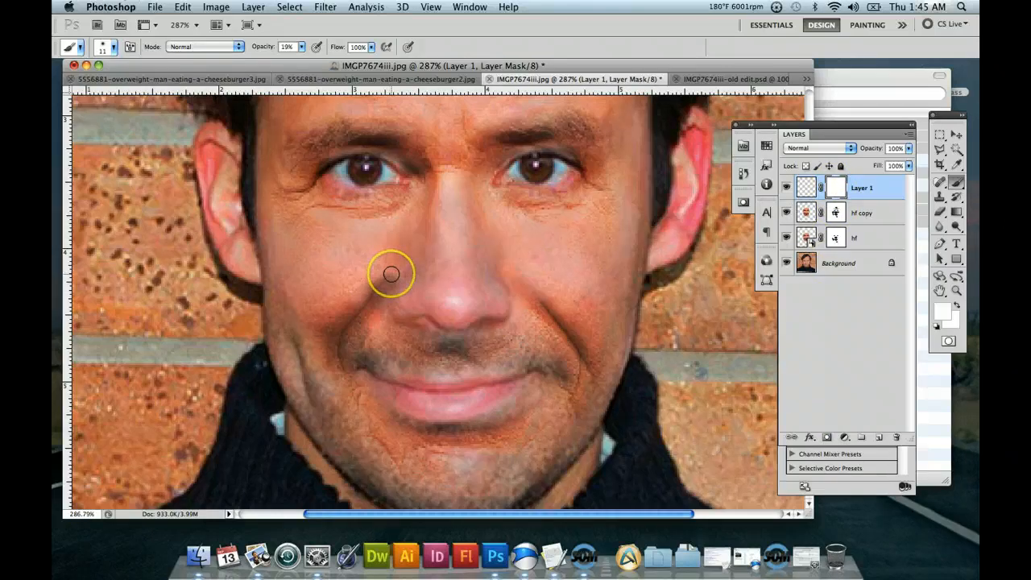
left_click(936, 324)
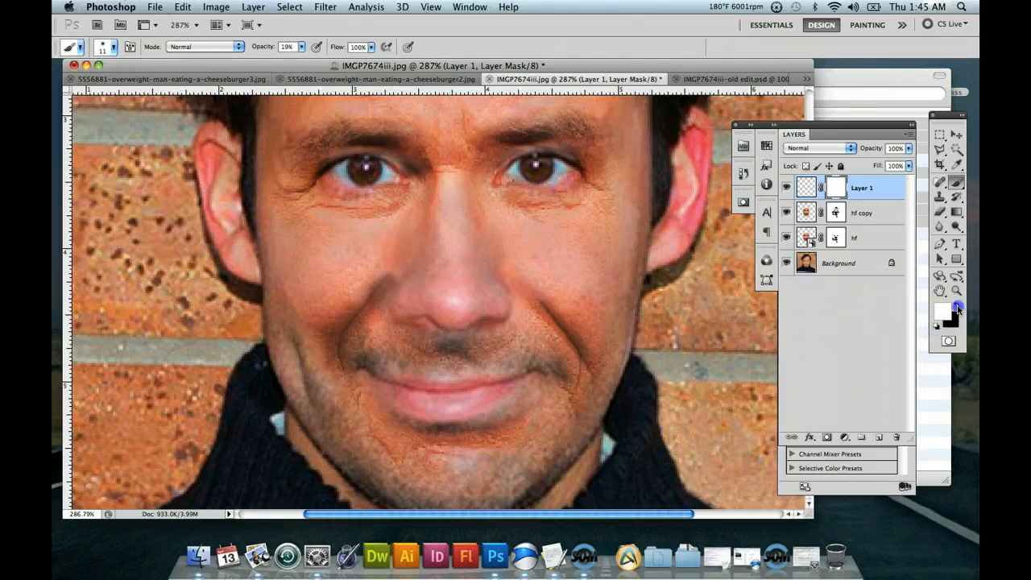
left_click(957, 306)
left_click(958, 304)
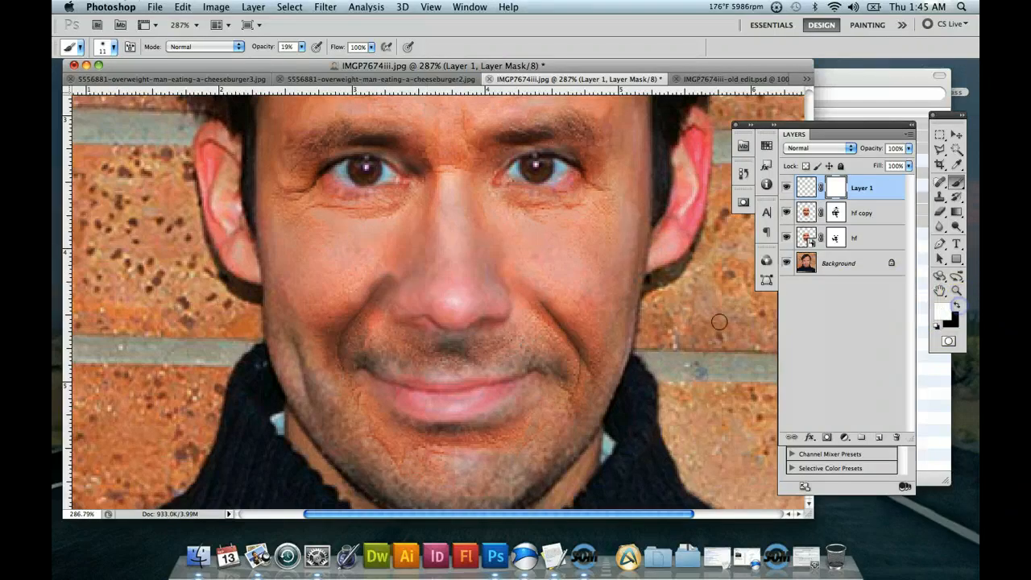
left_click(378, 281)
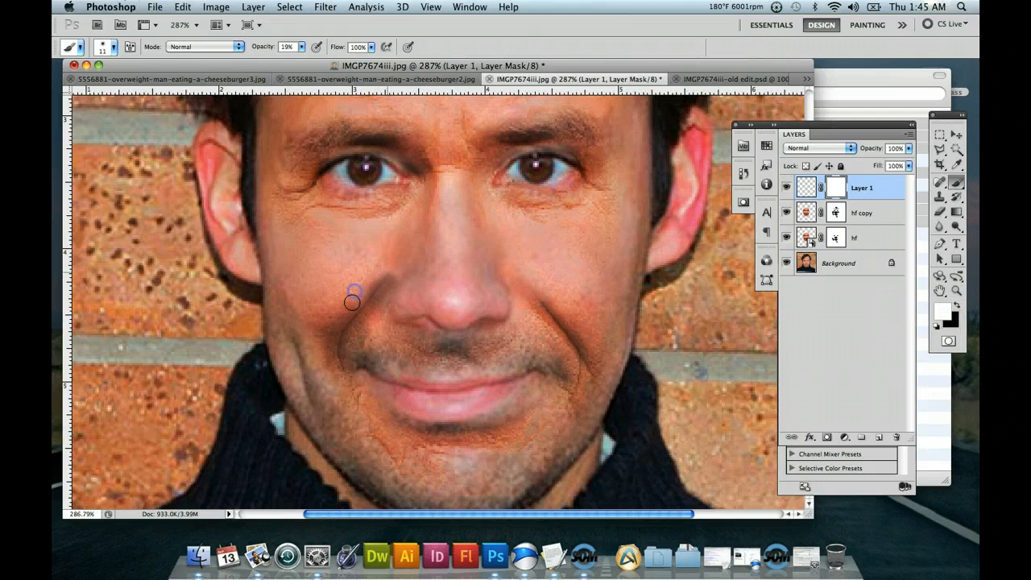
left_click(956, 306)
left_click(787, 189)
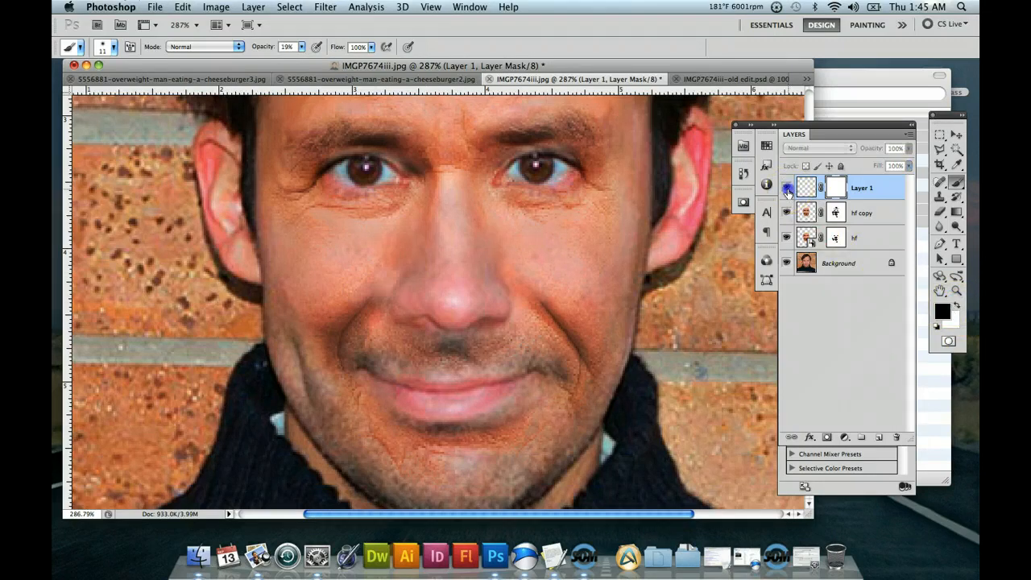
left_click(787, 189)
left_click(372, 281)
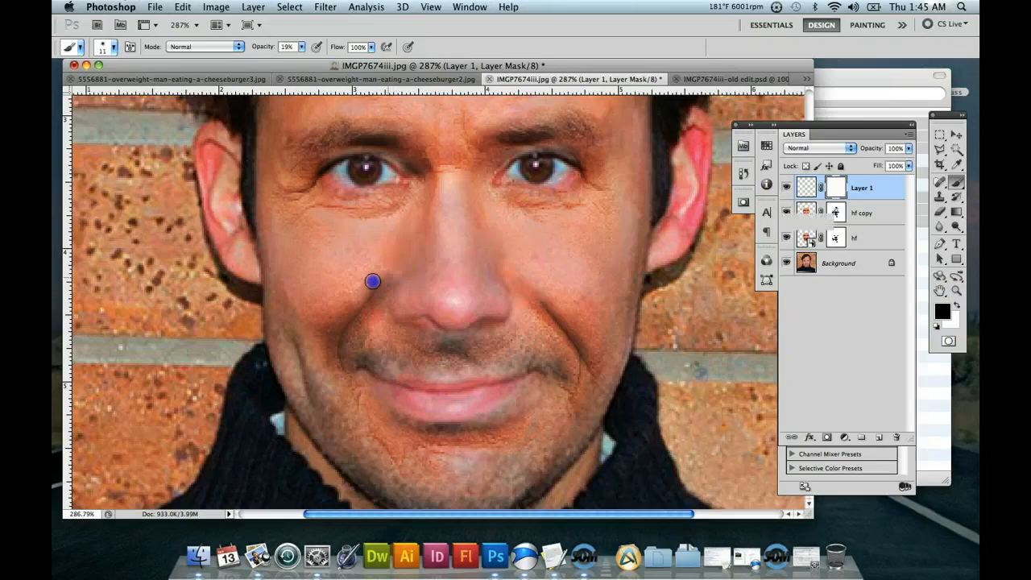
mouse_move(366, 287)
left_mouse_down()
mouse_move(385, 276)
mouse_move(539, 293)
mouse_move(373, 284)
left_mouse_up()
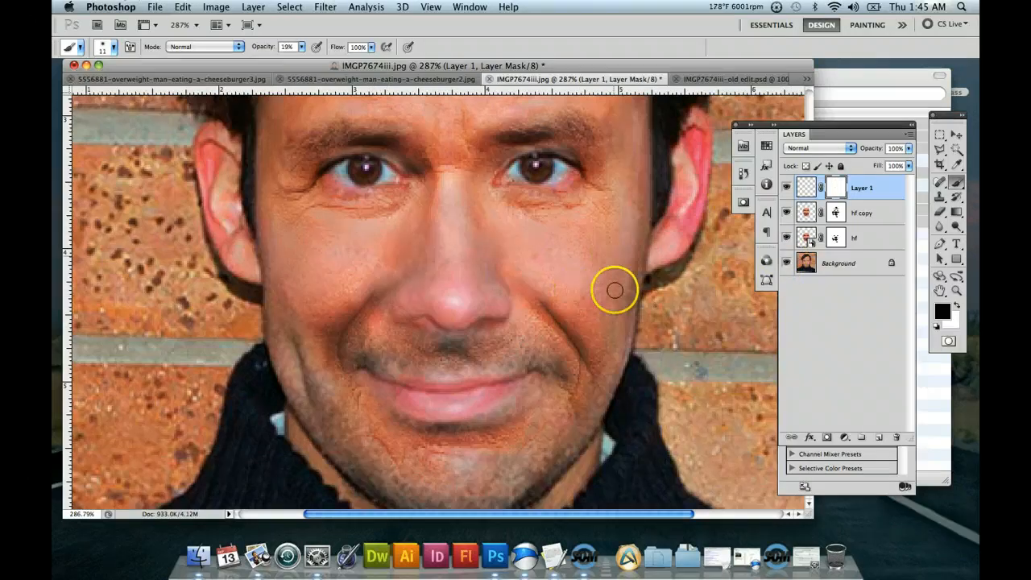
Lower the opacity of Layer 1 to 27%.
left_click(940, 290)
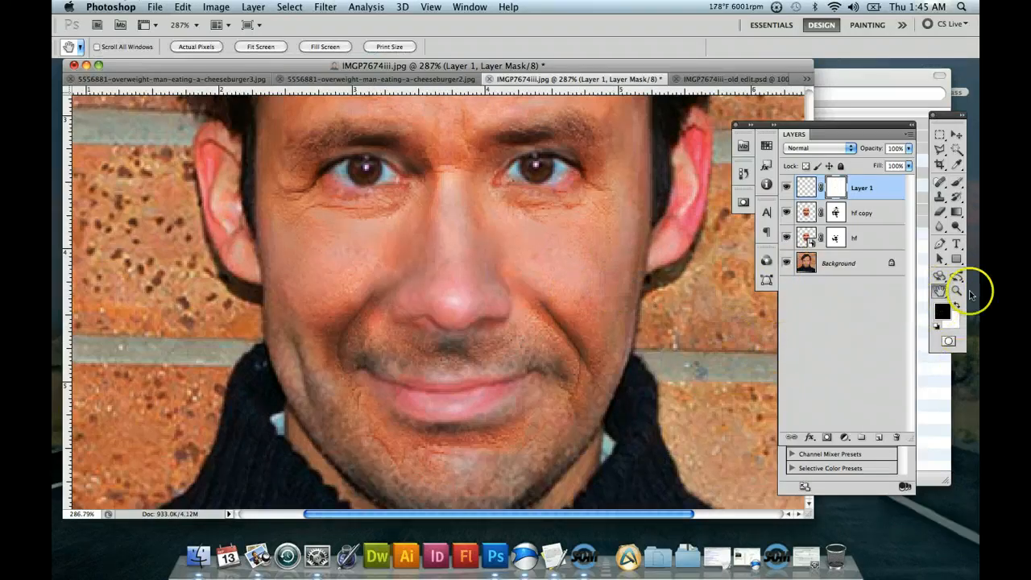
left_click(961, 291)
left_click_drag(622, 341, 550, 335)
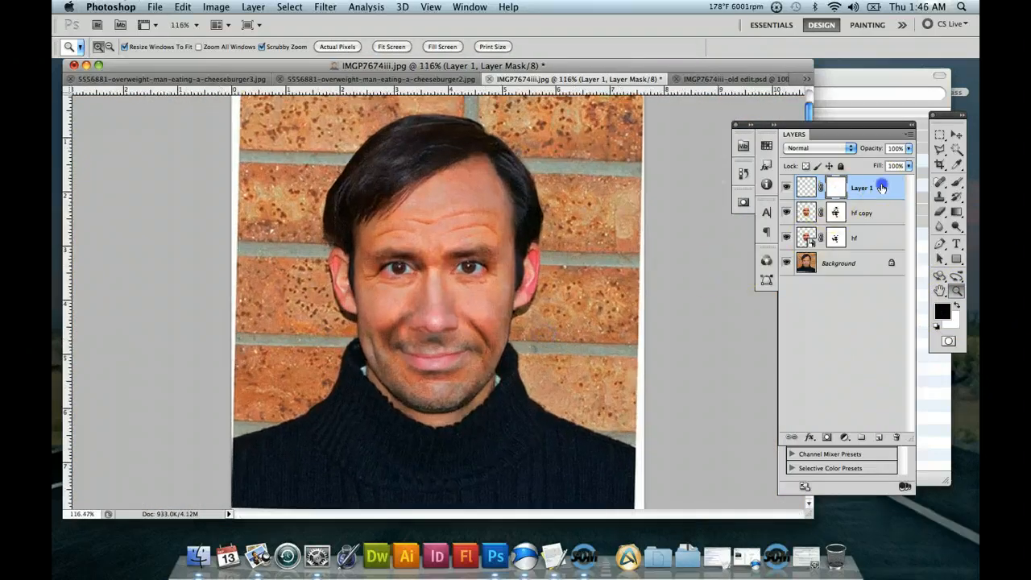
left_click(908, 149)
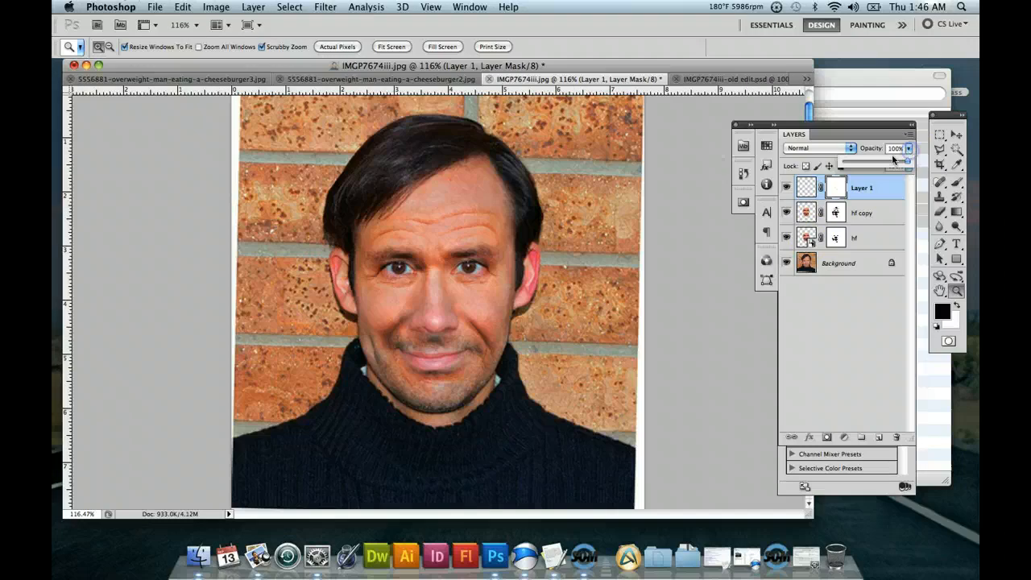
left_click(871, 163)
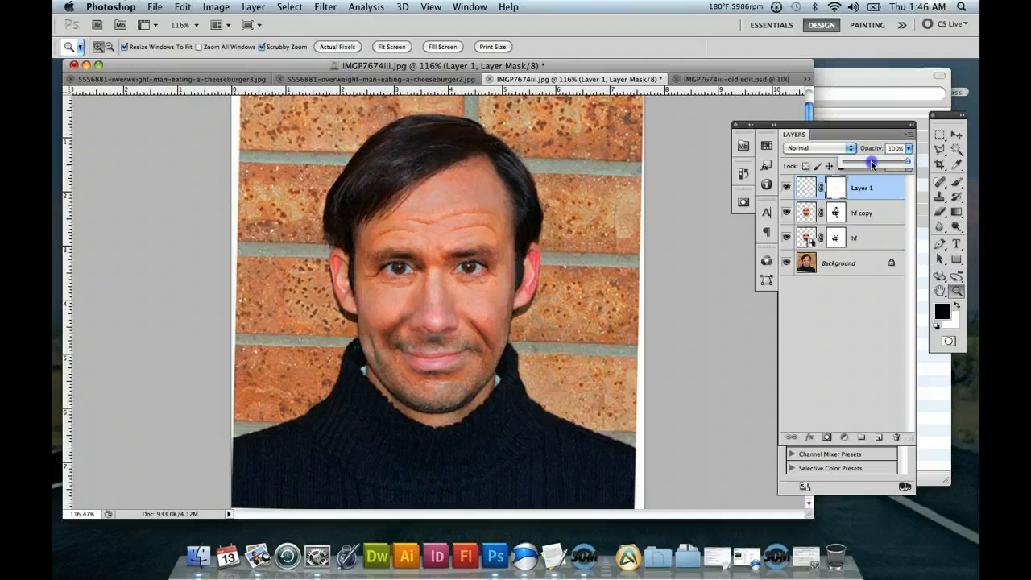
left_click(870, 212)
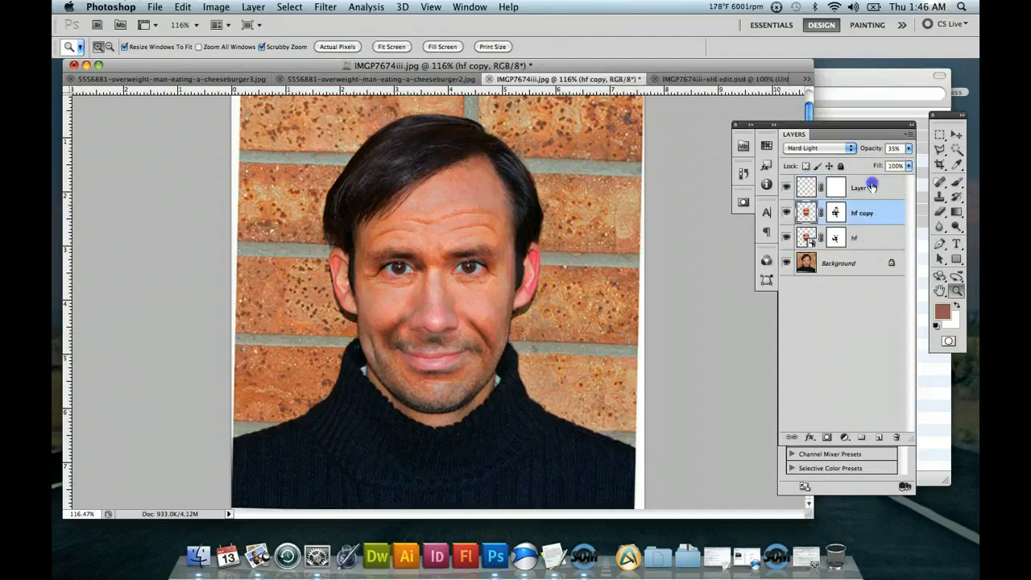
left_click(872, 187)
left_click(909, 148)
left_click(860, 161)
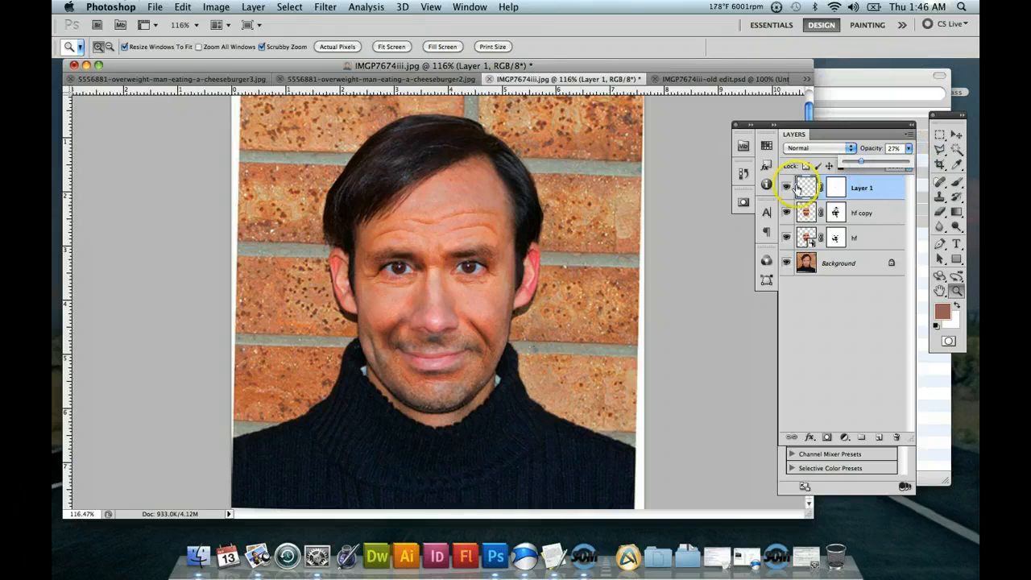
Reduce the contrast of the hf copy layer to -17 with a Brightness/Contrast adjustment.
left_click(869, 213)
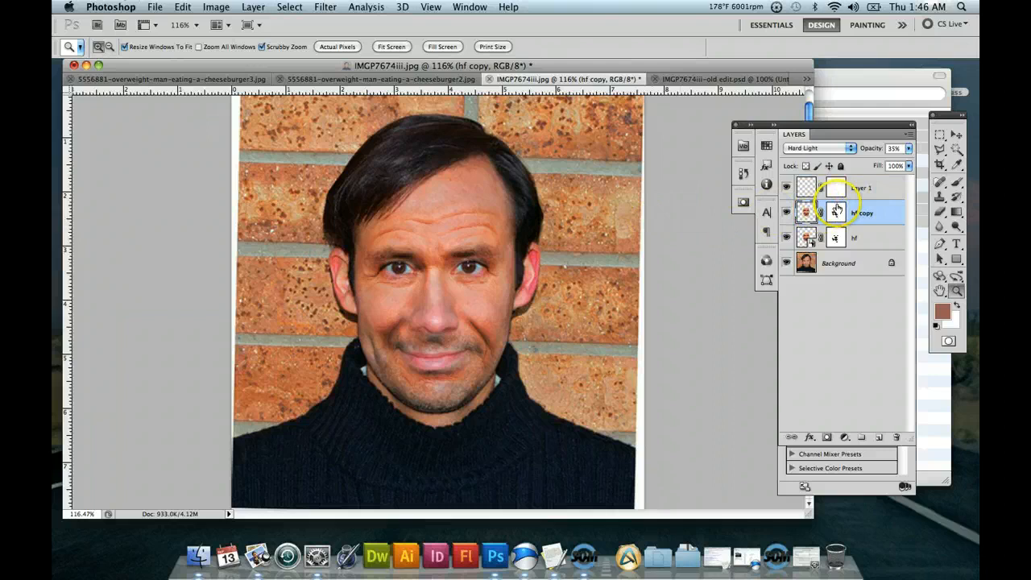
left_click(216, 6)
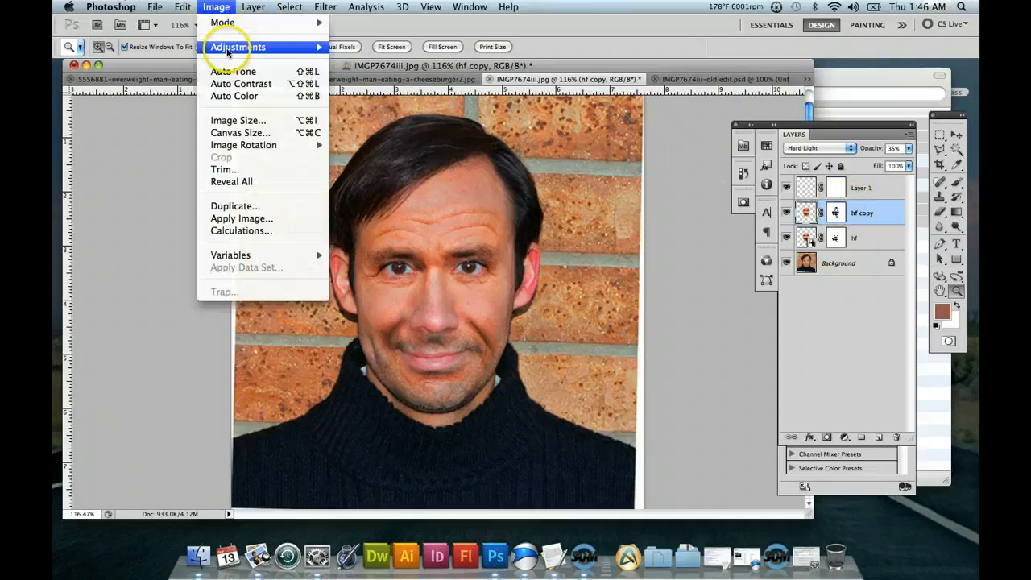
mouse_move(250, 50)
left_click(363, 47)
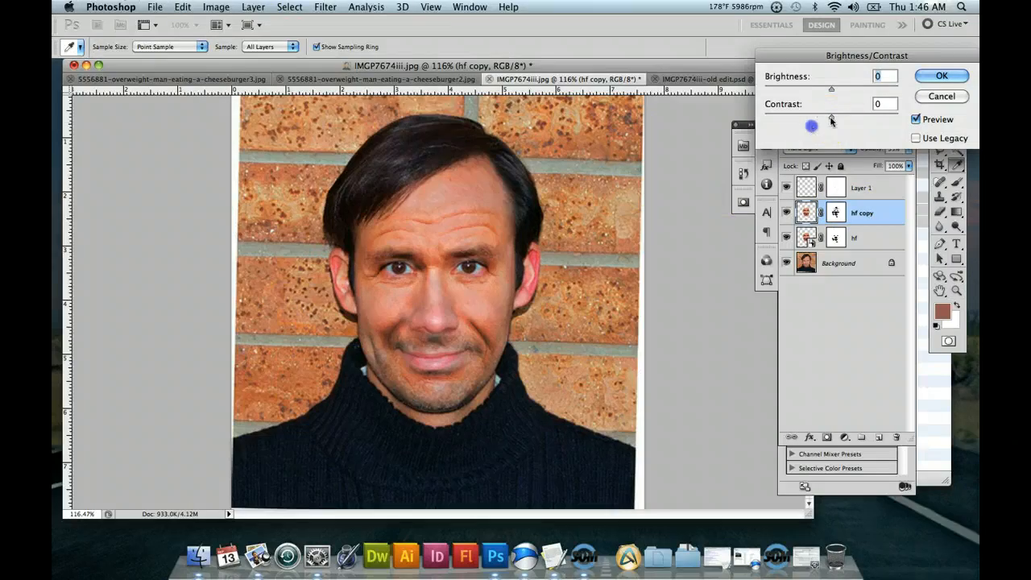
left_click_drag(832, 118, 808, 119)
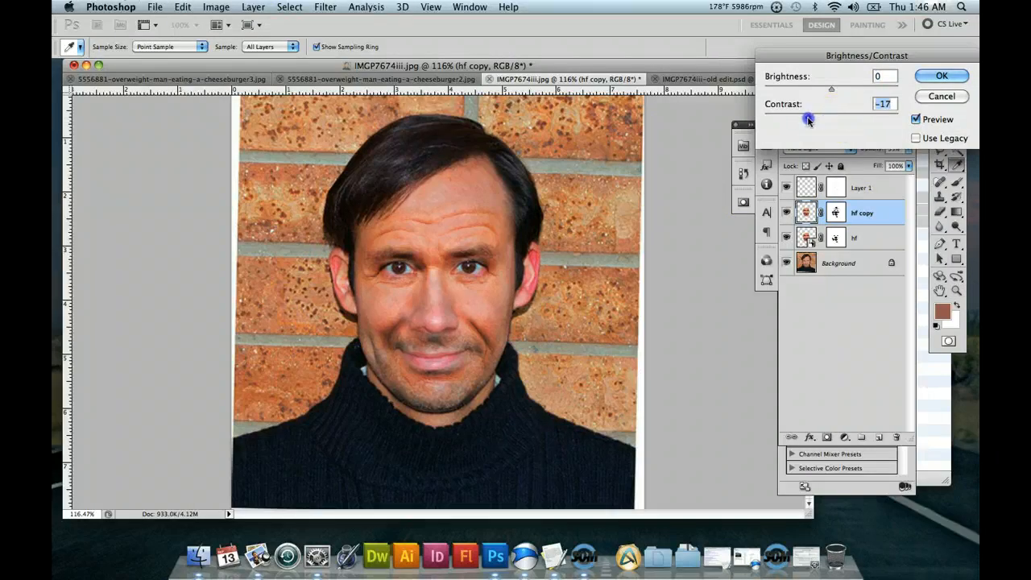
left_click(937, 77)
left_click(879, 189)
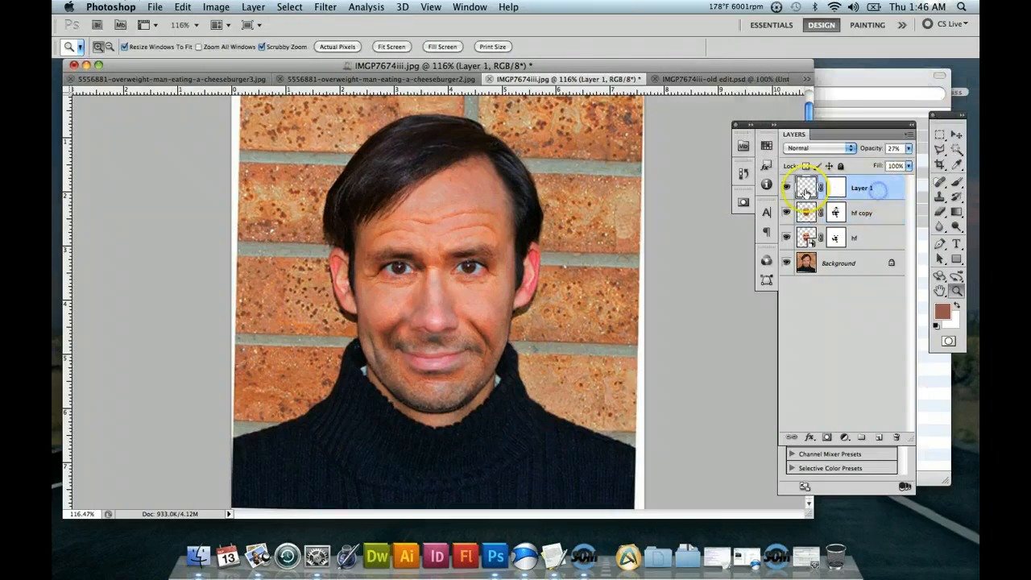
left_click(858, 236)
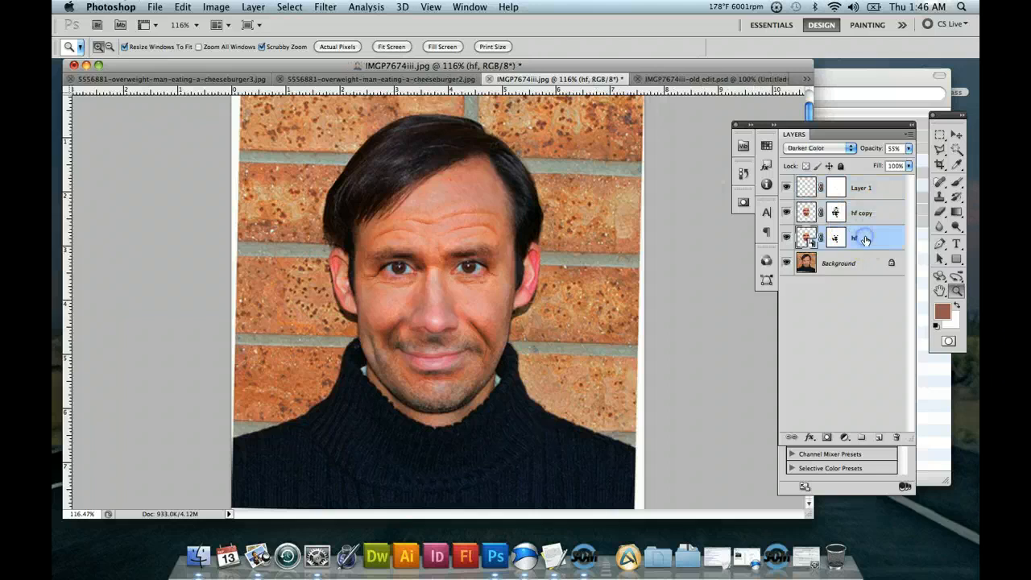
left_click(216, 6)
mouse_move(241, 47)
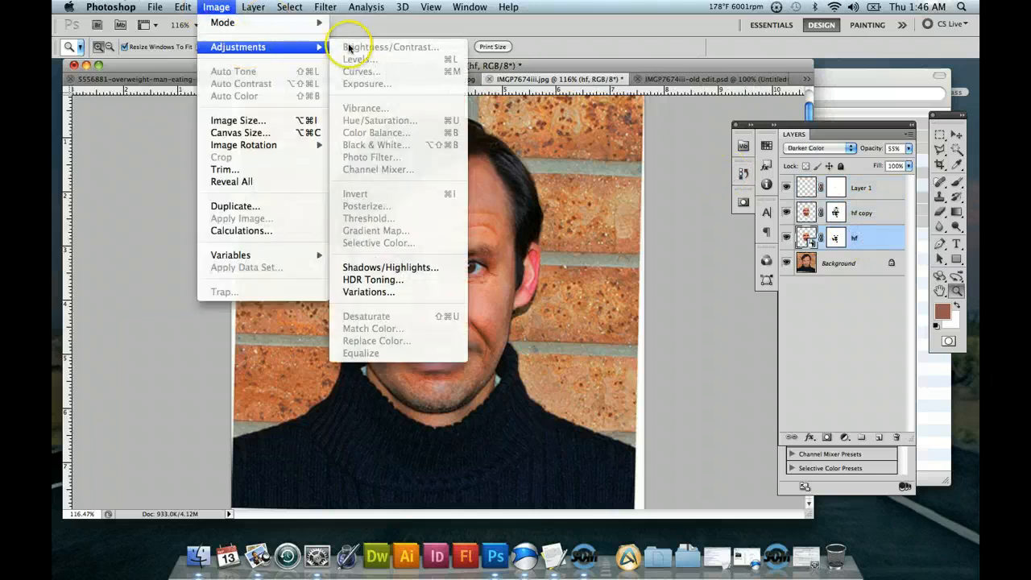
left_click(806, 238)
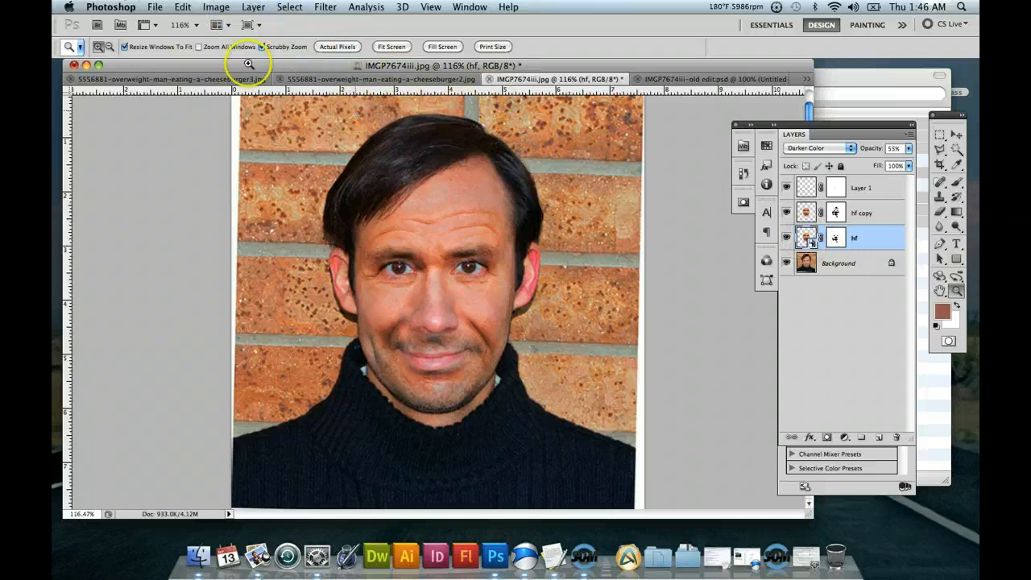
left_click(222, 7)
mouse_move(235, 46)
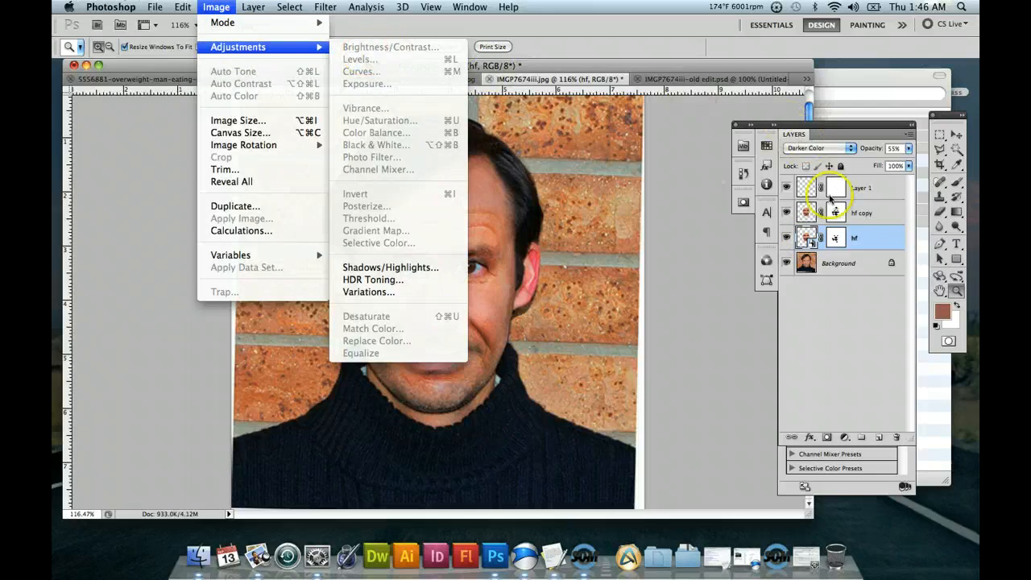
left_click(841, 133)
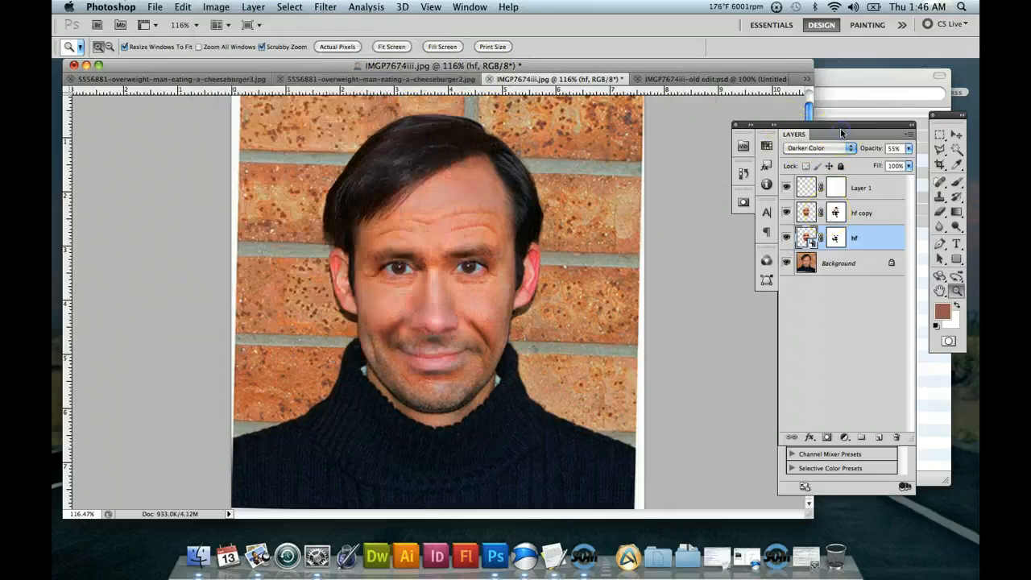
Lower the opacity of the hf layer to 37%.
left_click(862, 214)
left_click(865, 237)
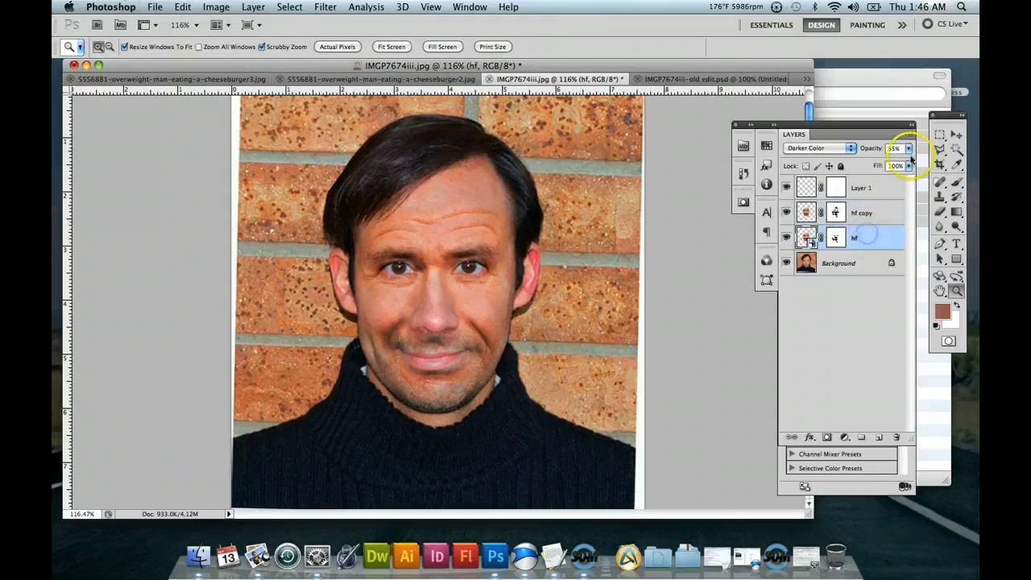
left_click(909, 148)
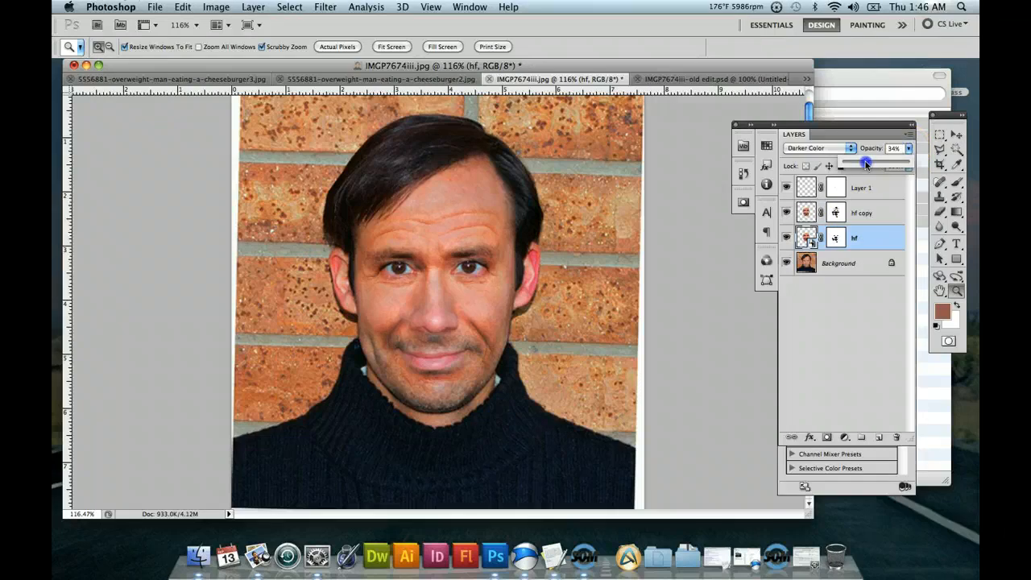
left_click_drag(867, 163, 867, 165)
left_click(939, 137)
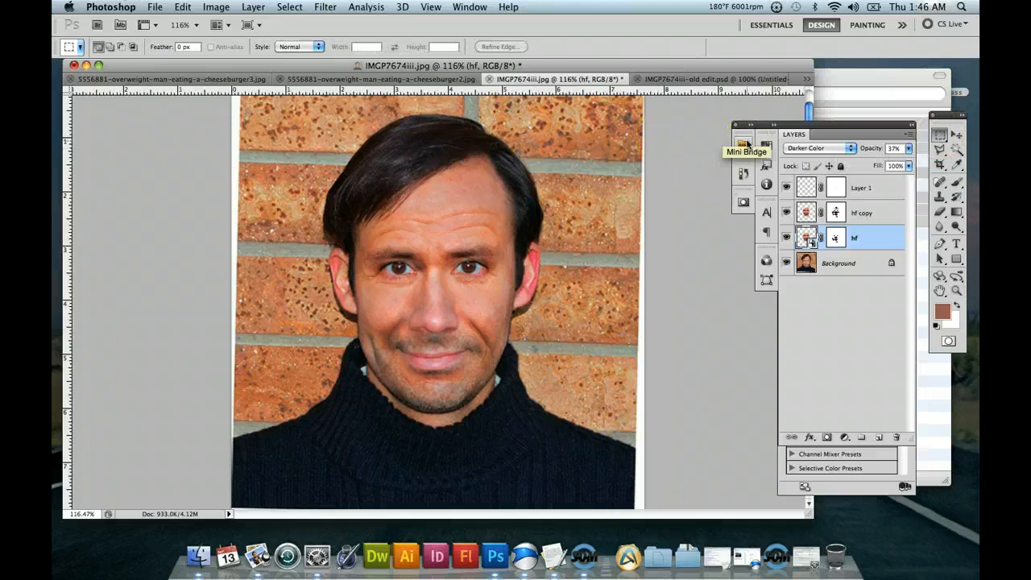
Outline the man's dark hair roughly with the Polygonal Lasso, and discard the selection.
left_click(939, 149)
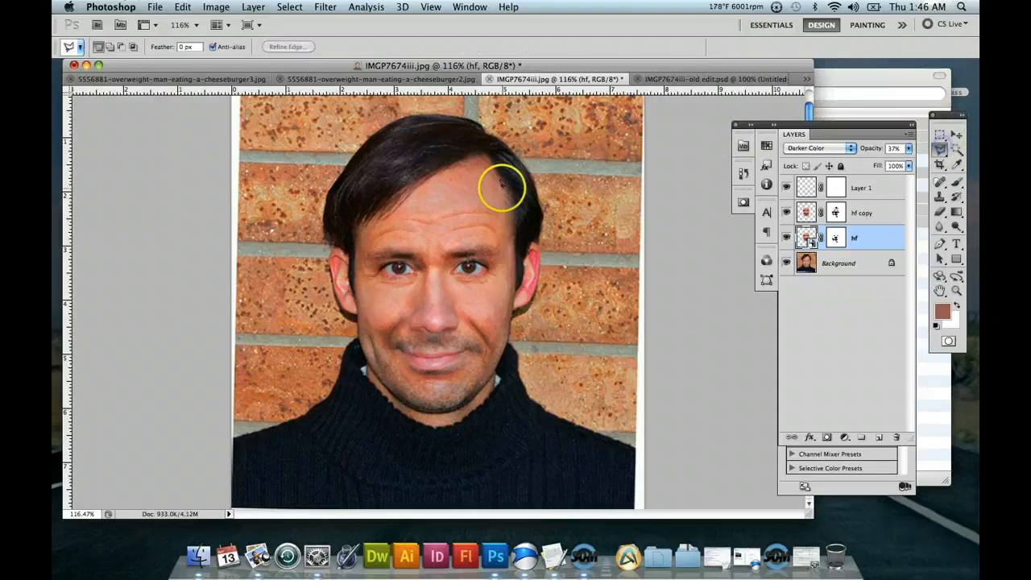
left_click(476, 116)
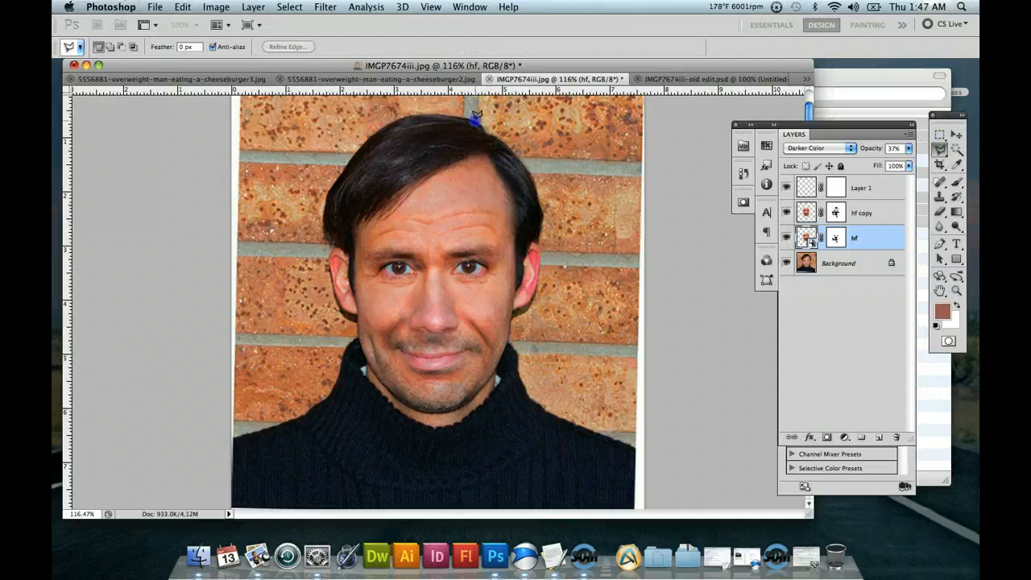
left_click(375, 130)
left_click(344, 167)
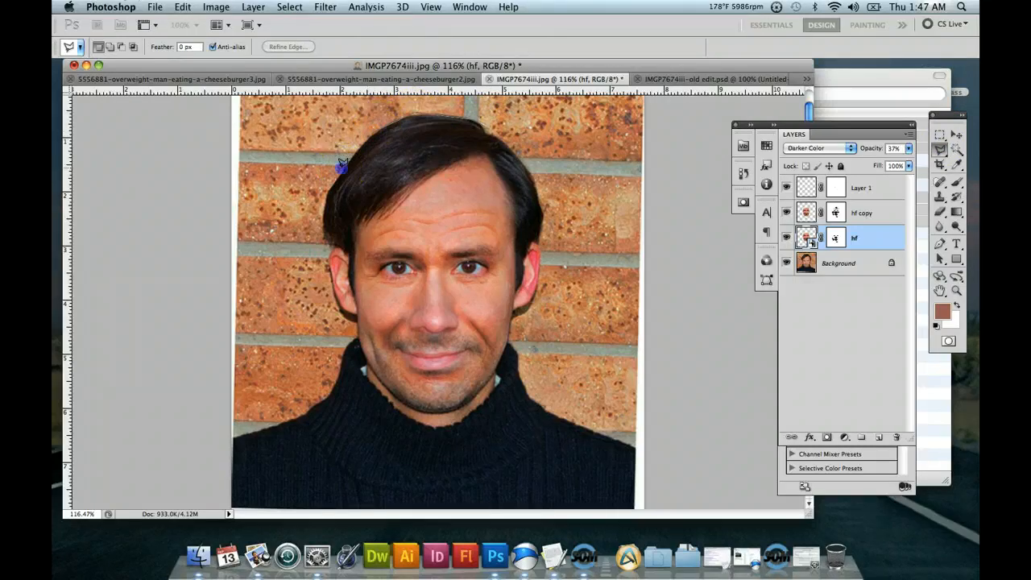
left_click(322, 212)
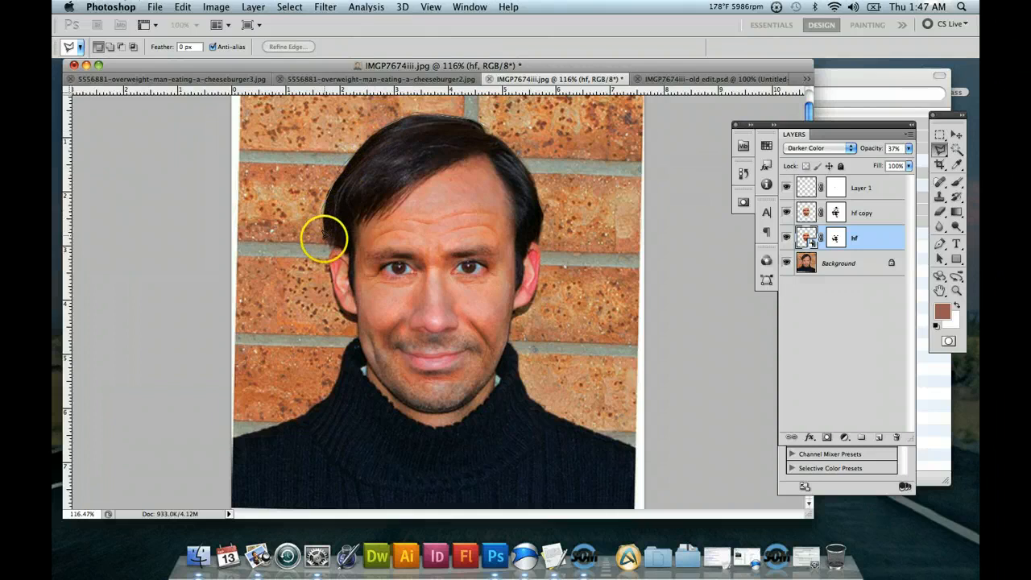
left_click(325, 240)
left_click(350, 289)
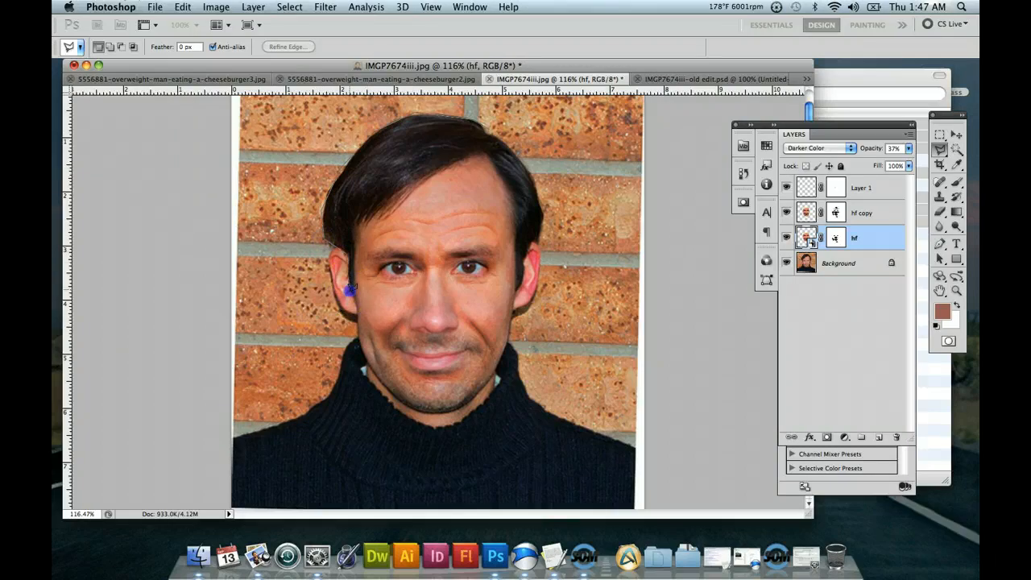
left_click(357, 240)
left_click(355, 219)
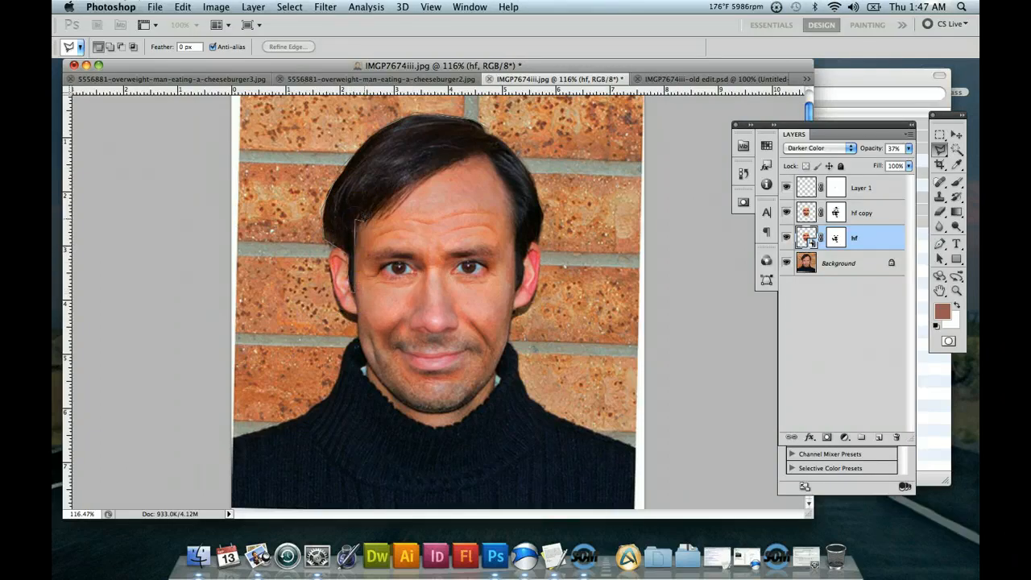
left_click(384, 219)
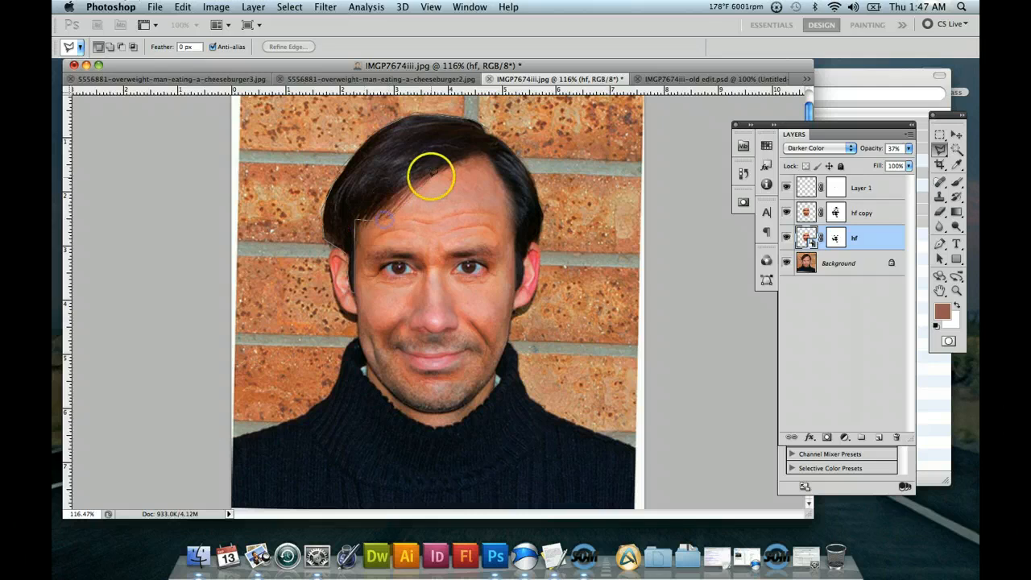
left_click(433, 175)
left_click(555, 195)
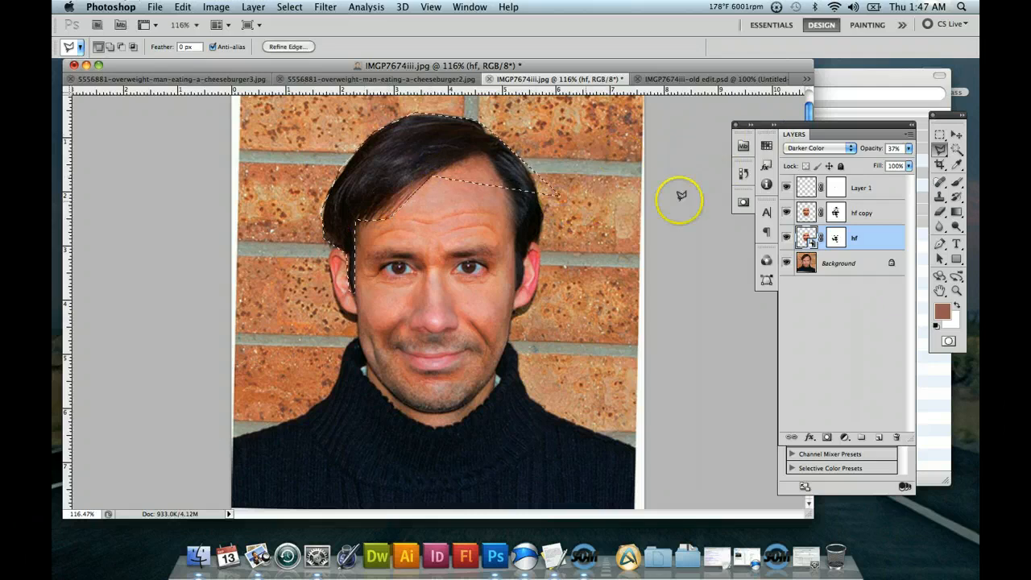
left_click(940, 134)
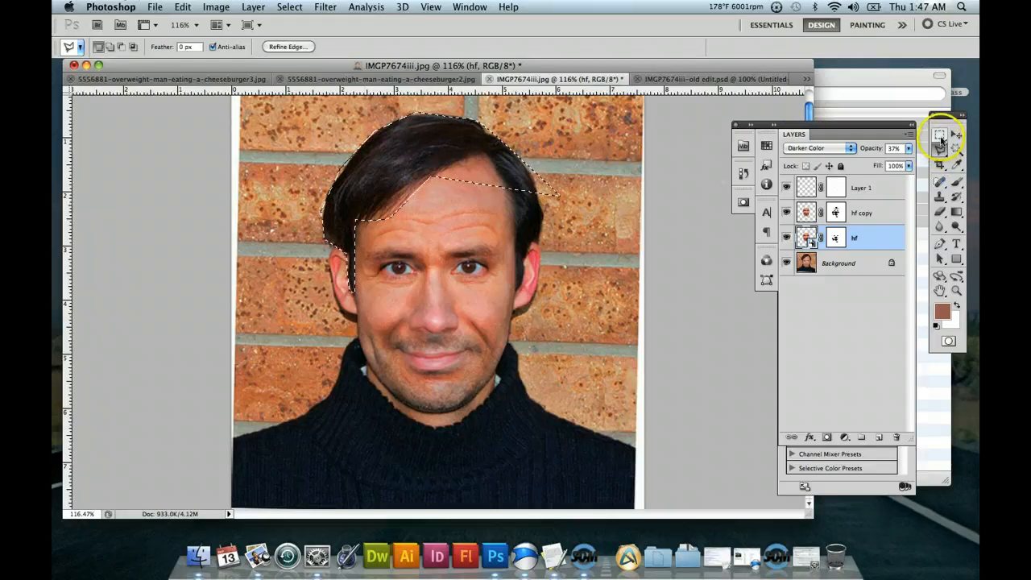
left_click(491, 176)
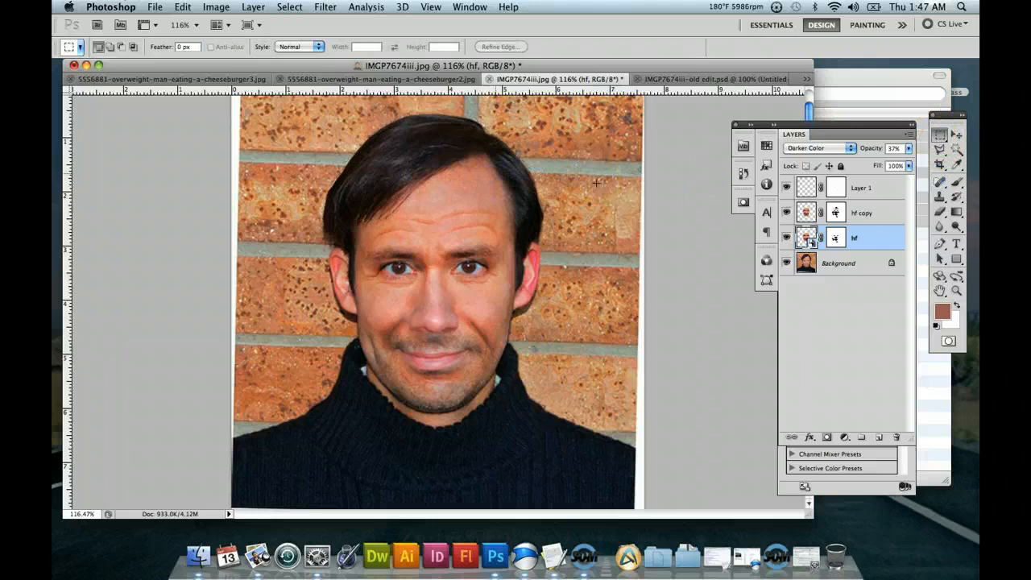
Select the man's dark hair on the Background layer with the Magic Wand at tolerance 65.
left_click(956, 150)
left_click(424, 150)
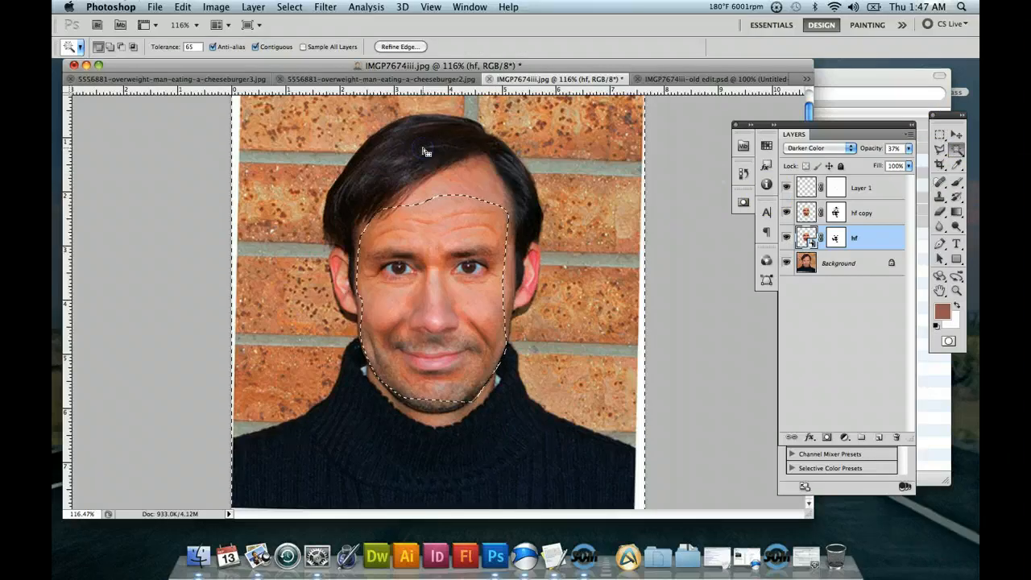
left_click(858, 263)
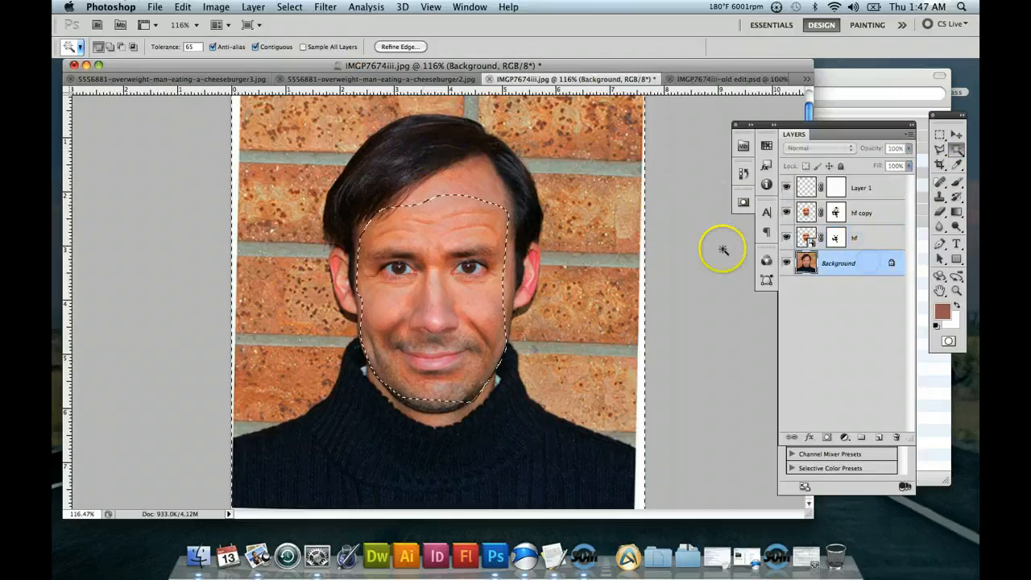
left_click(444, 174)
left_click(431, 149)
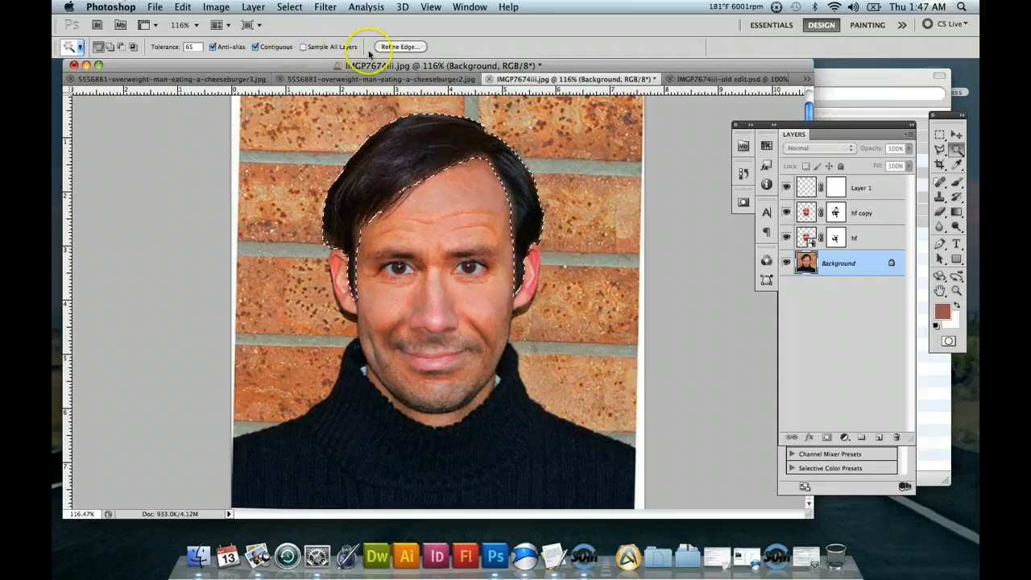
Reselect the hair with the Magic Wand, trying tolerances of 45 and 55.
left_click(199, 46)
left_click(171, 52)
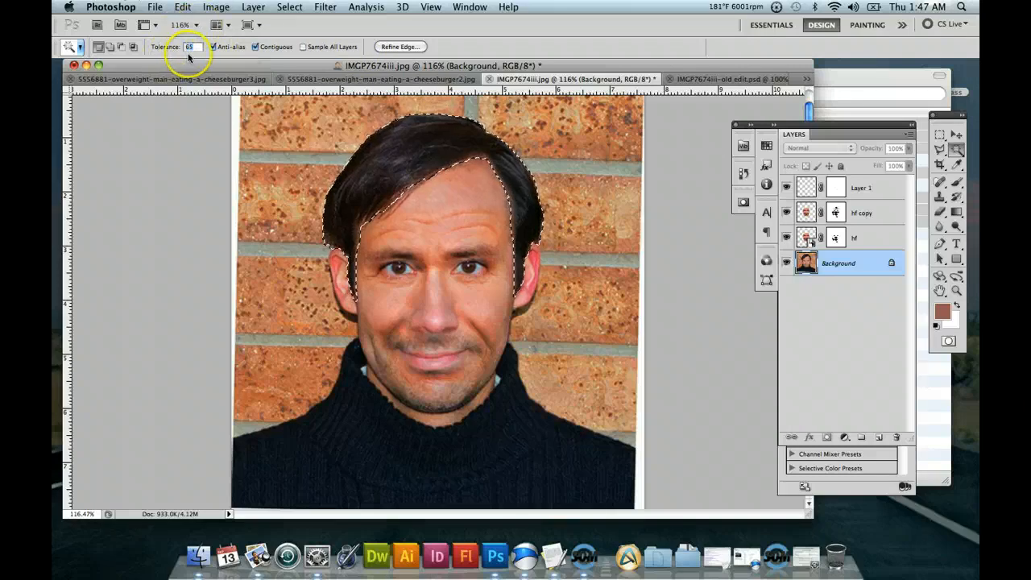
type("32")
left_click(409, 163)
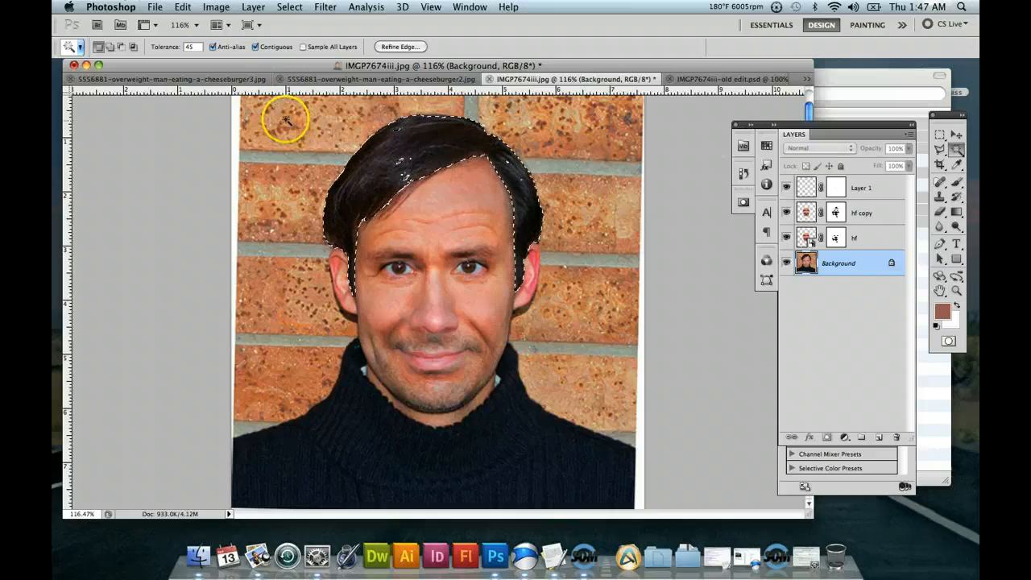
left_click_drag(194, 47, 173, 48)
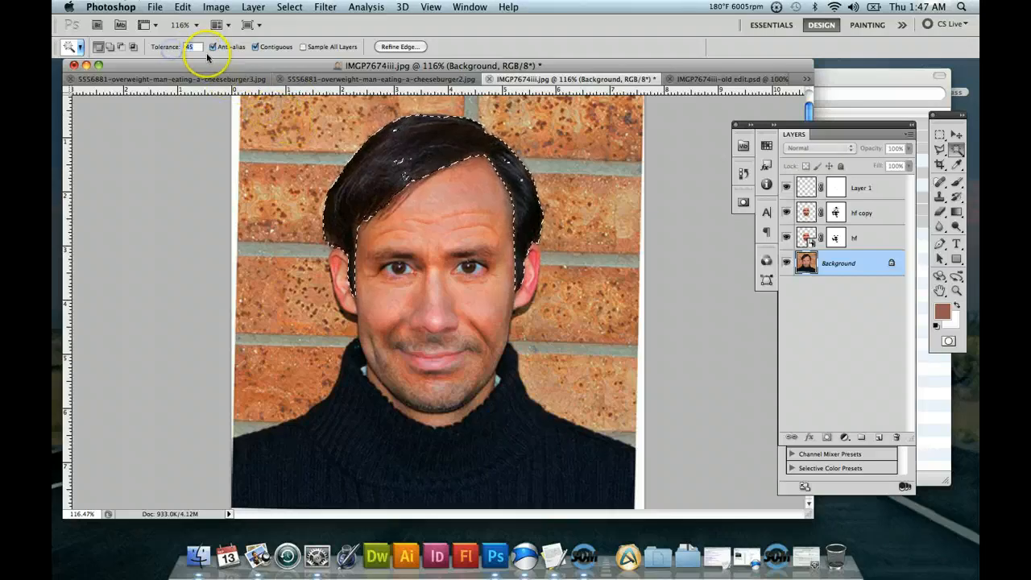
left_click(440, 141)
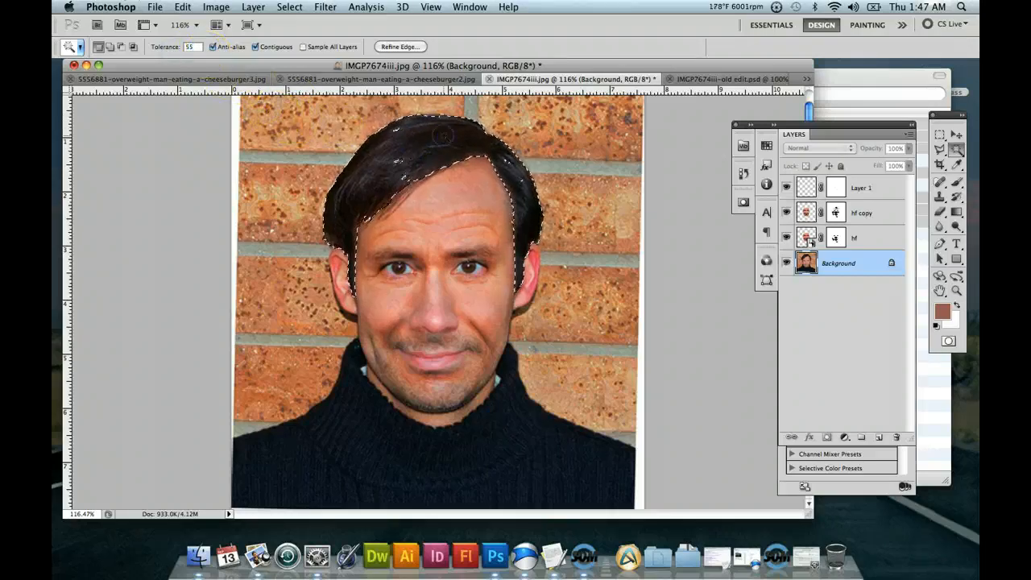
left_click(392, 161)
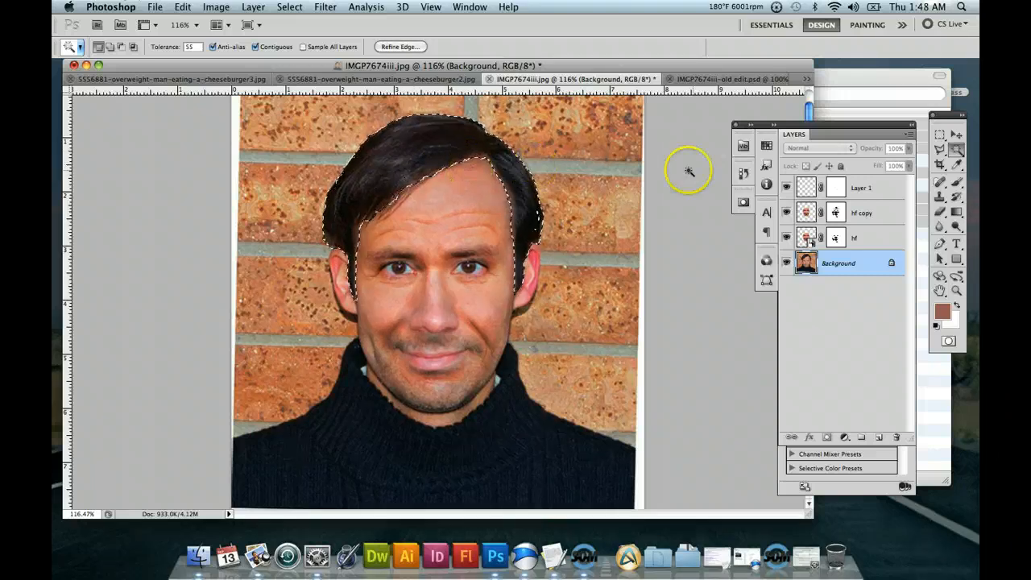
left_click(944, 155)
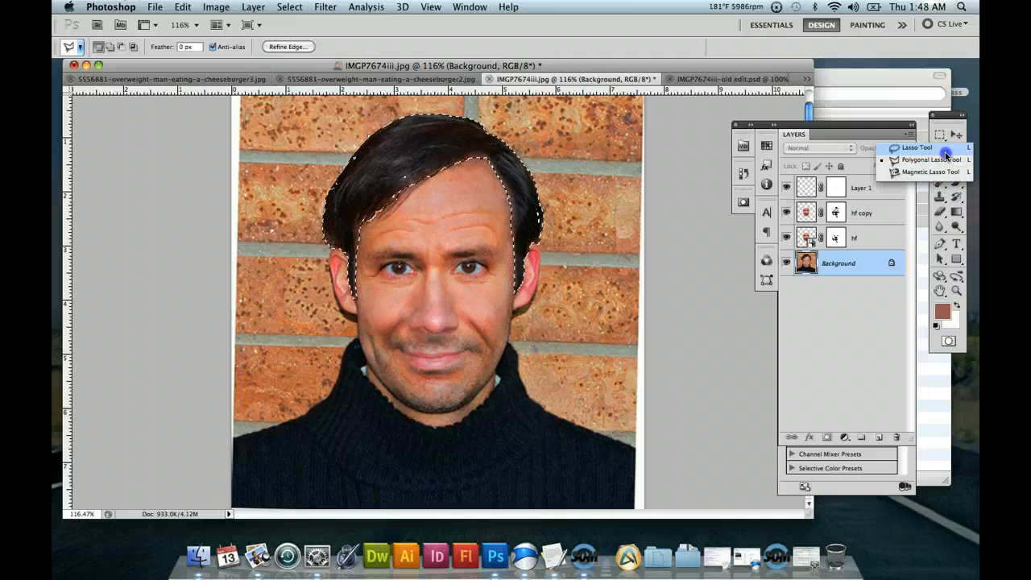
left_click(945, 150)
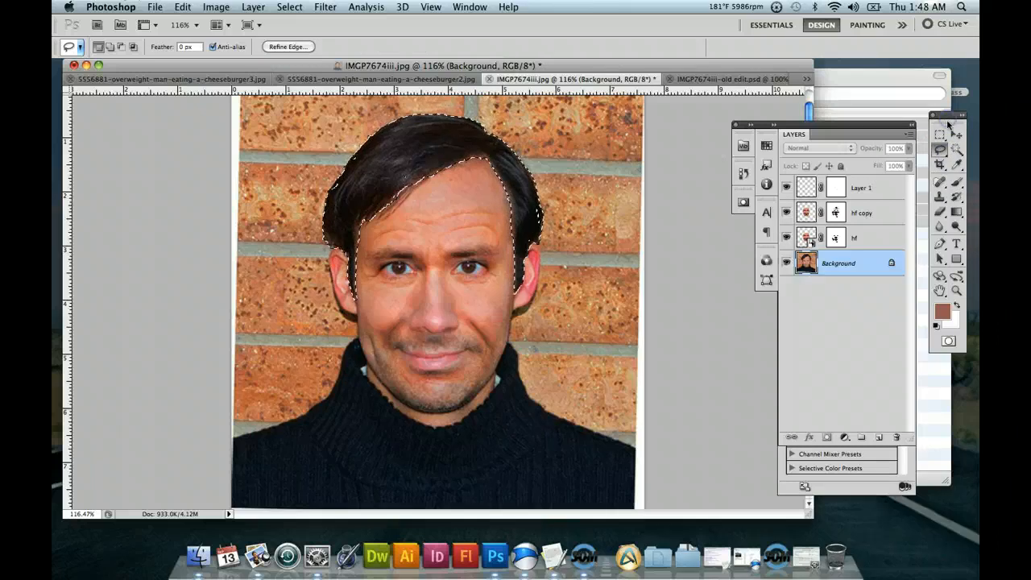
left_click(945, 167)
left_click(915, 164)
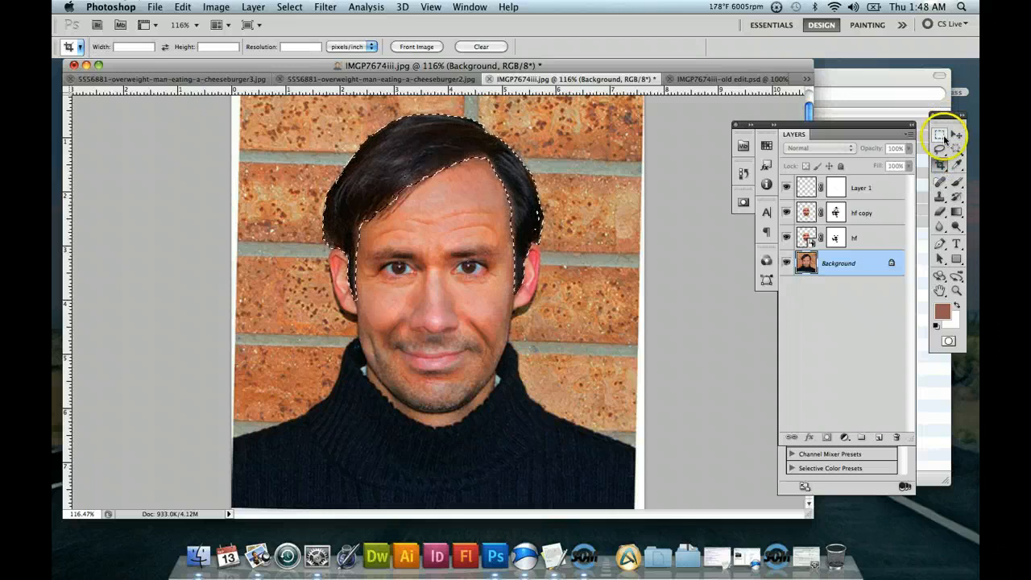
left_click(940, 137)
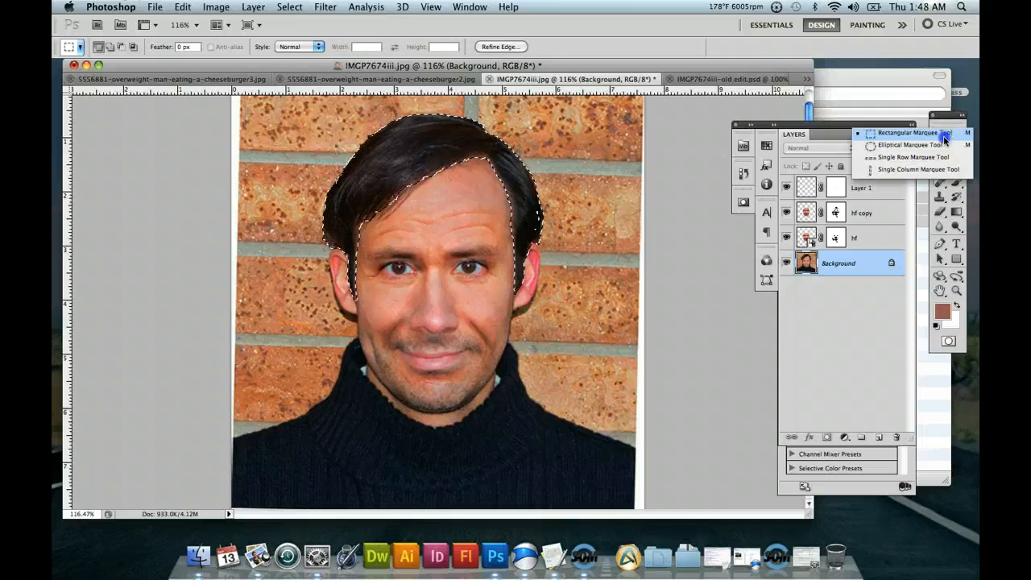
left_click(942, 135)
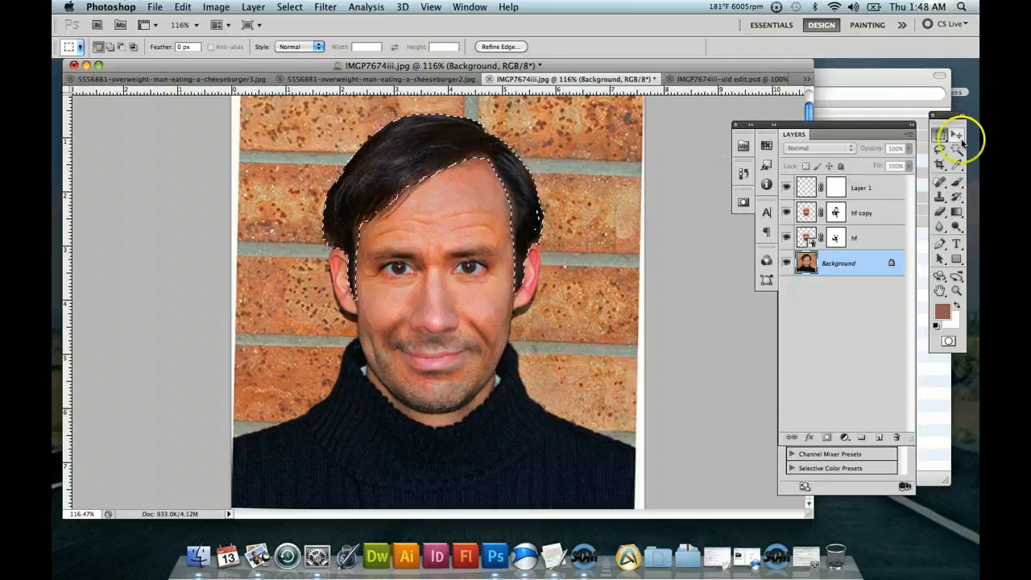
left_click(962, 199)
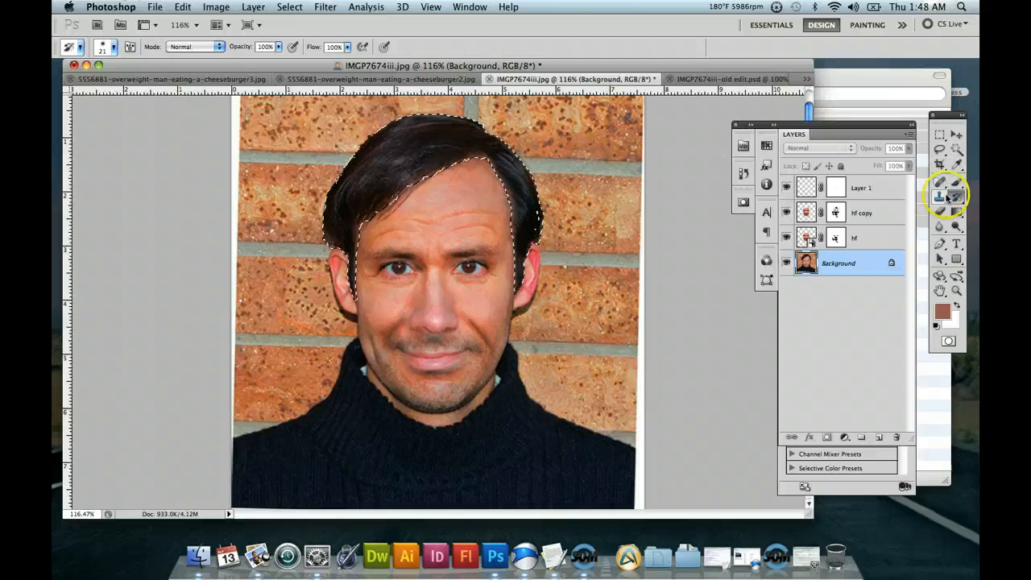
left_click(946, 187)
left_click(946, 187)
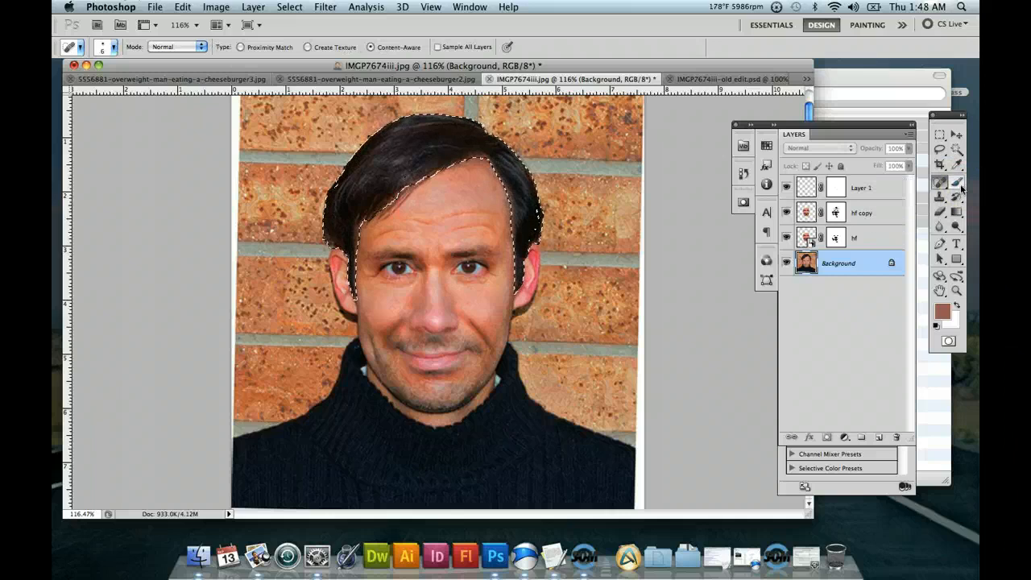
left_click(962, 187)
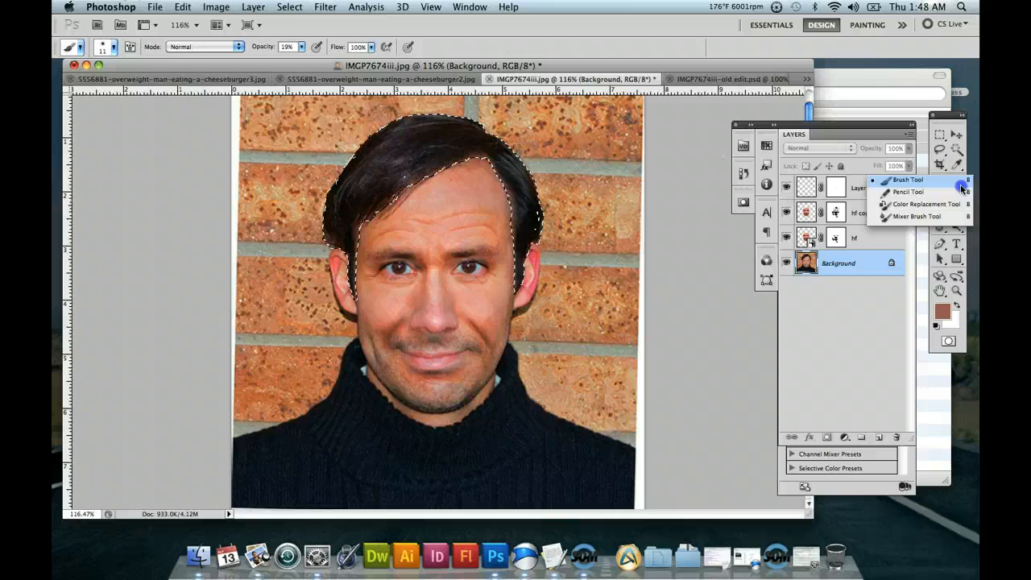
left_click(941, 151)
left_click(944, 151)
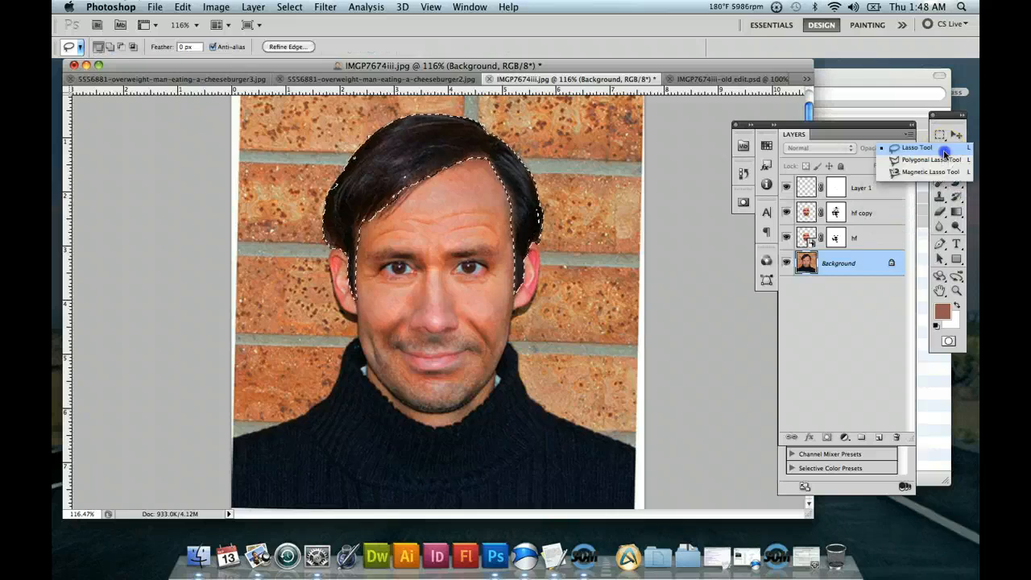
left_click(945, 152)
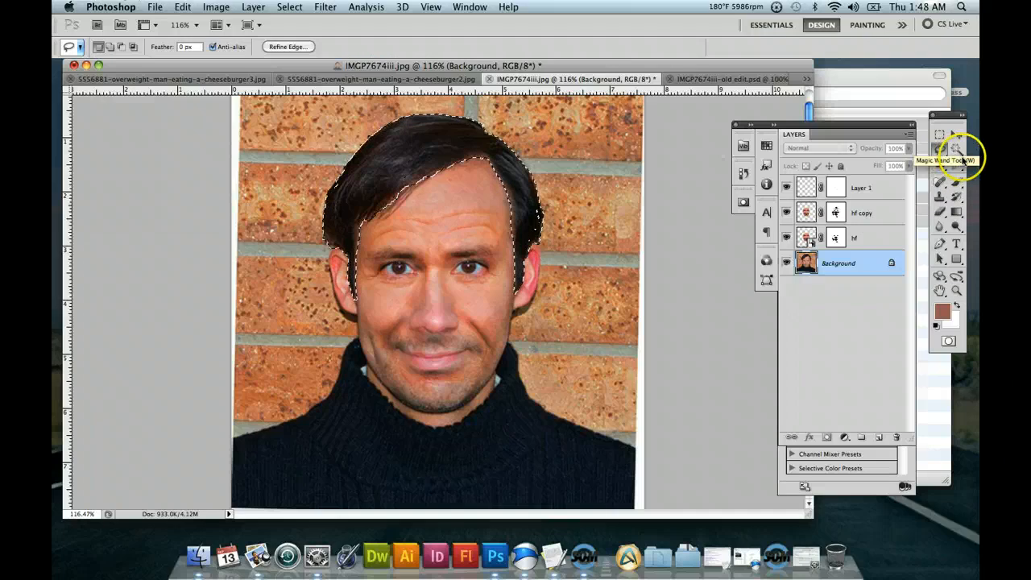
Replace the hair selection using the Quick Selection tool, adding the hair down the side of the head to the ear.
left_click(963, 158)
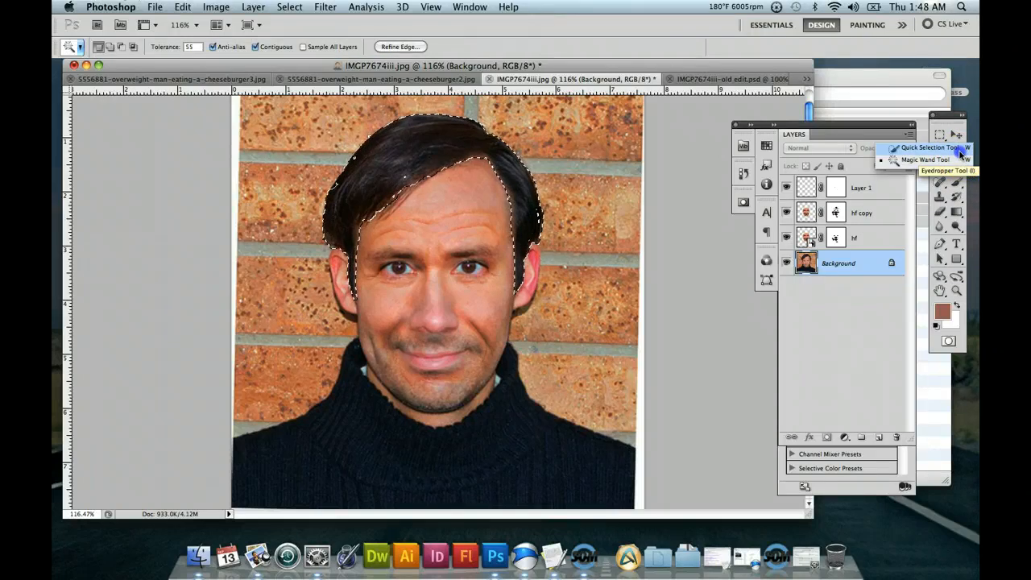
left_click(963, 154)
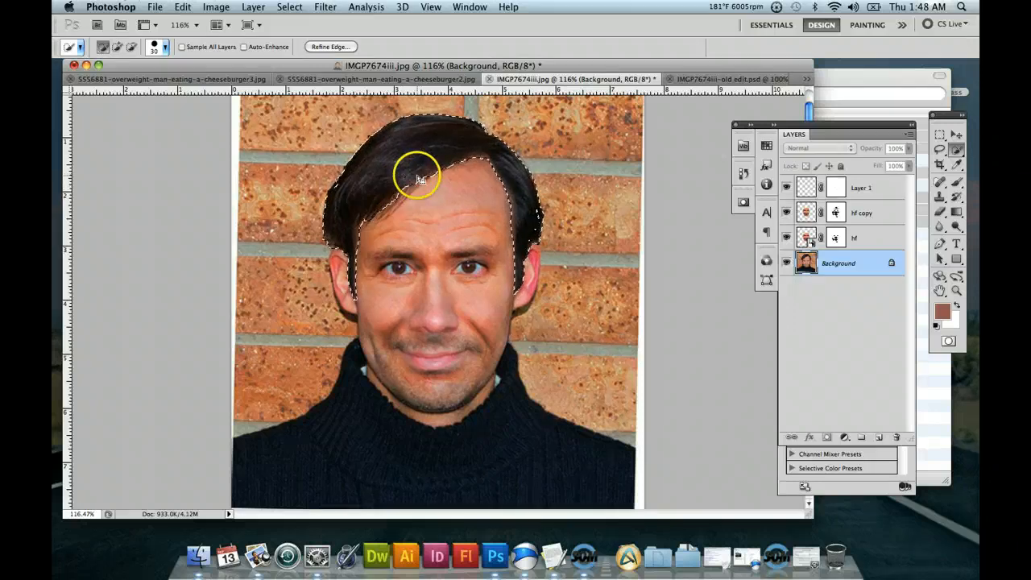
key("super+z")
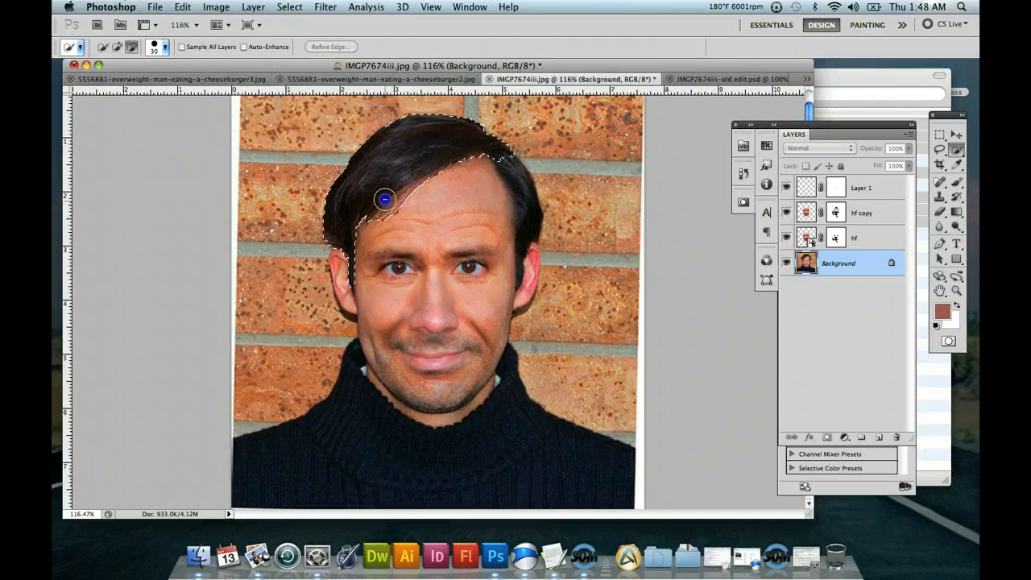
left_click(104, 48)
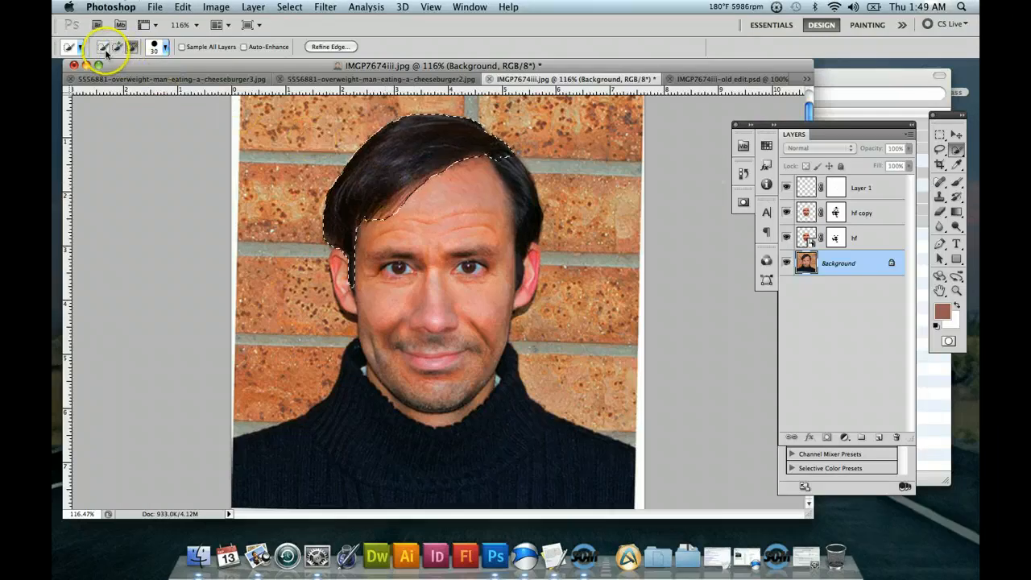
left_click(131, 49)
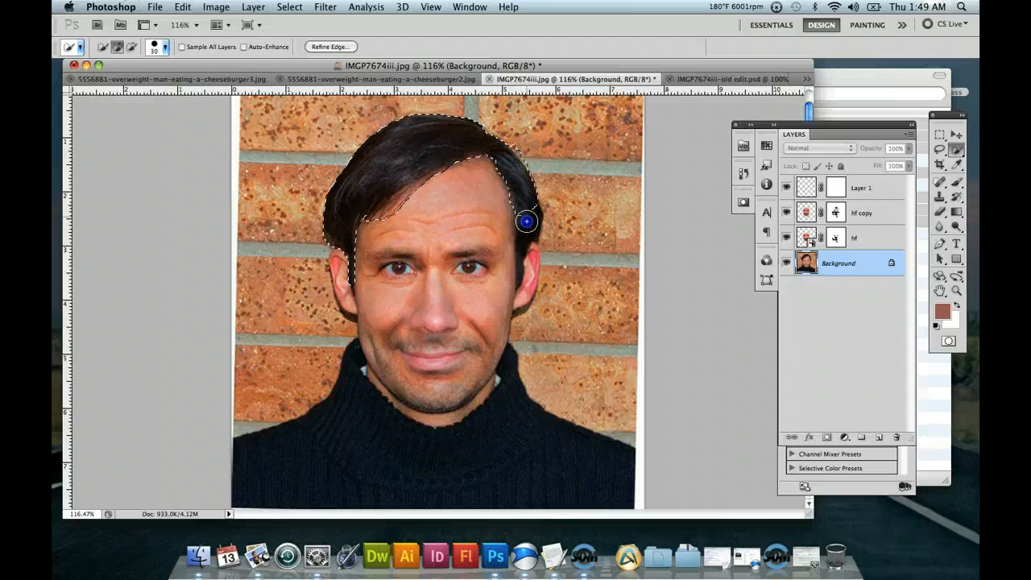
left_click_drag(526, 221, 527, 235)
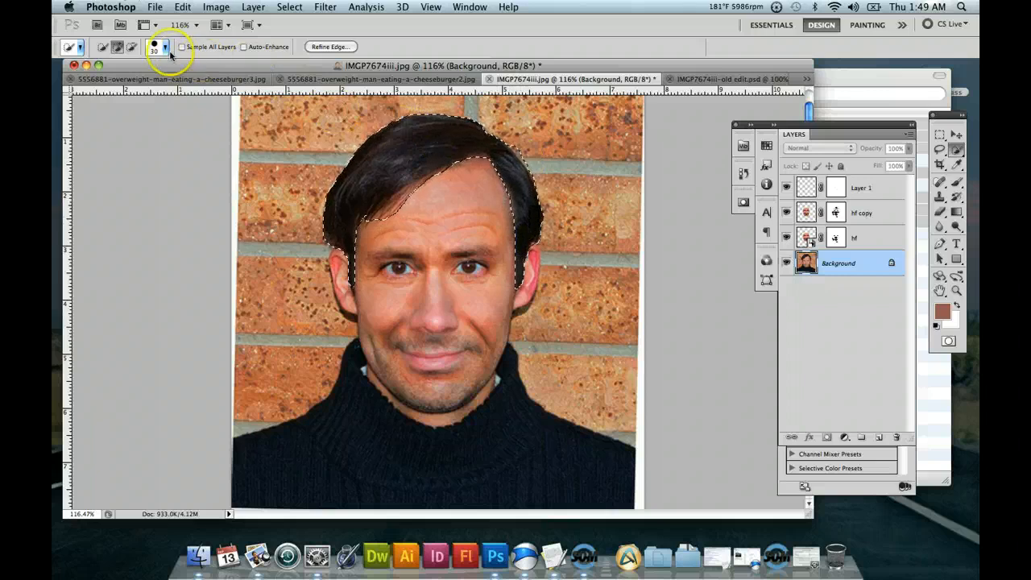
Rework the hair selection along the fringe by subtracting forehead skin and adding hair with the 30 px Quick Selection brush.
left_click(134, 48)
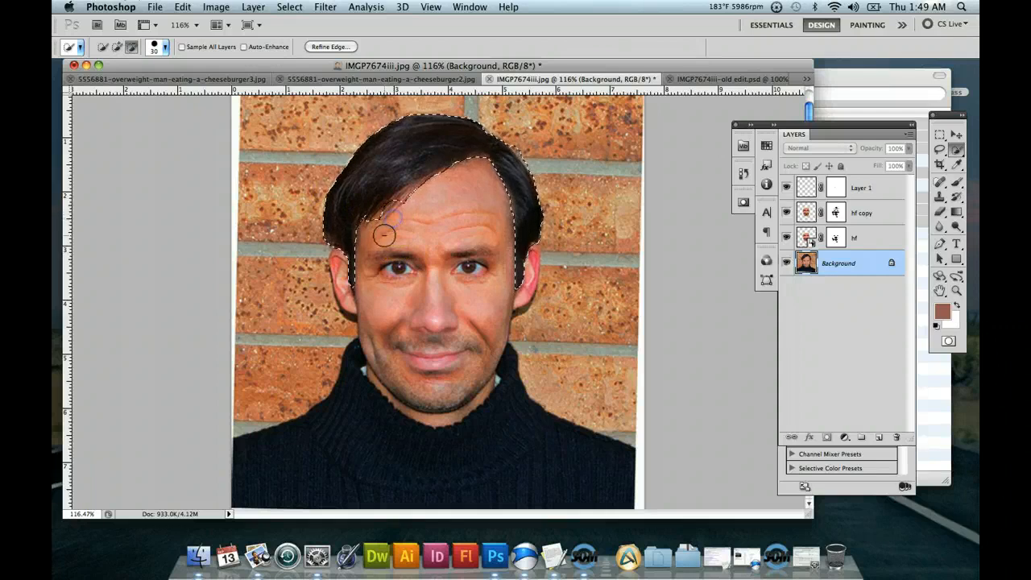
left_click(118, 47)
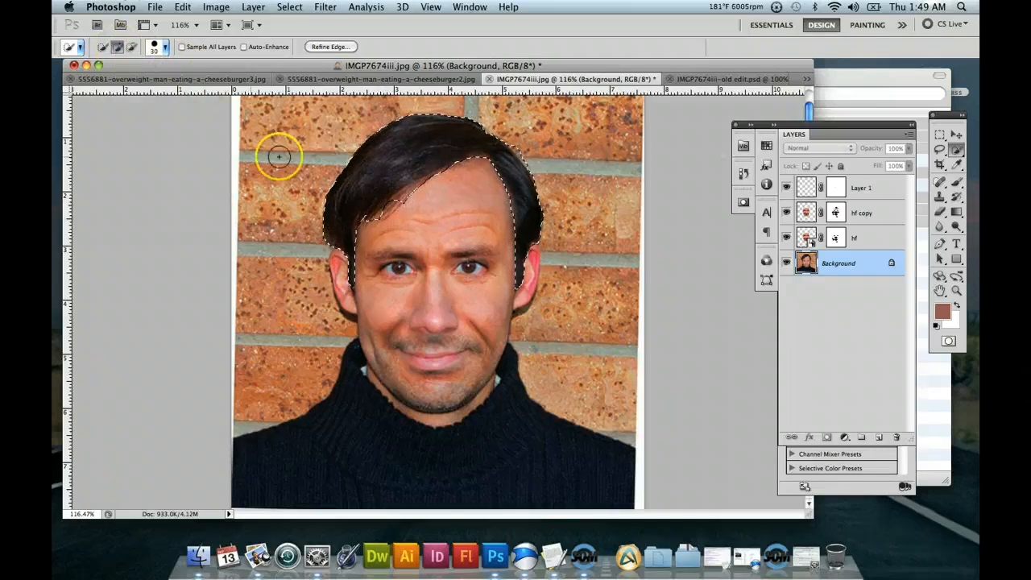
left_click(396, 211)
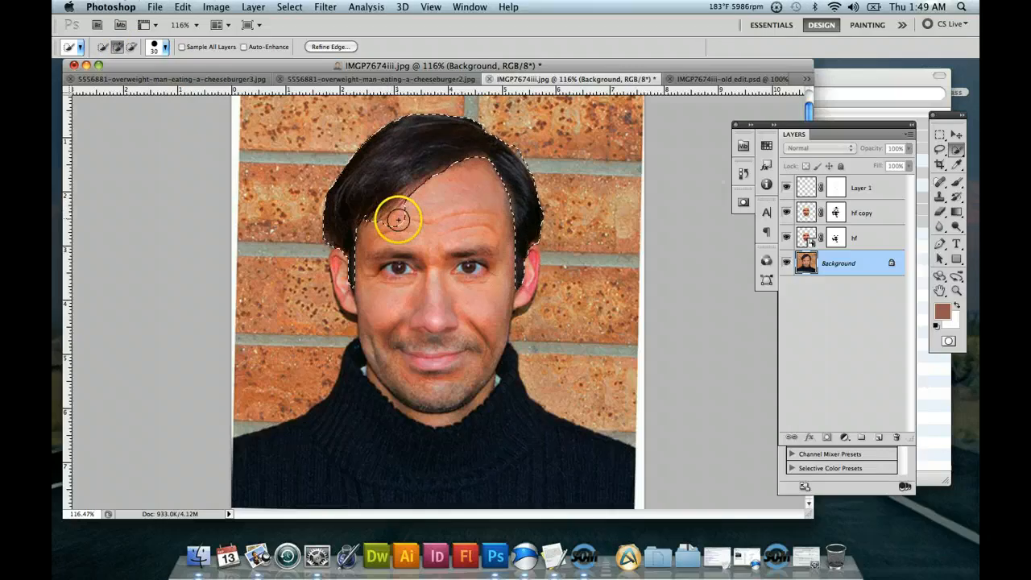
left_click(131, 47)
left_click(366, 211)
left_click(391, 214)
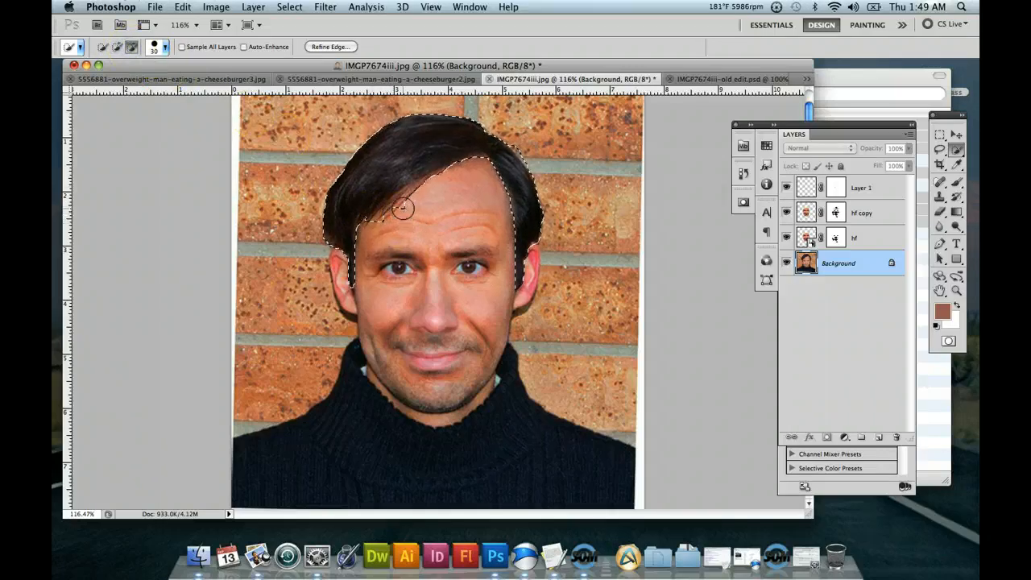
left_click(396, 204)
left_click(405, 246)
left_click(379, 200)
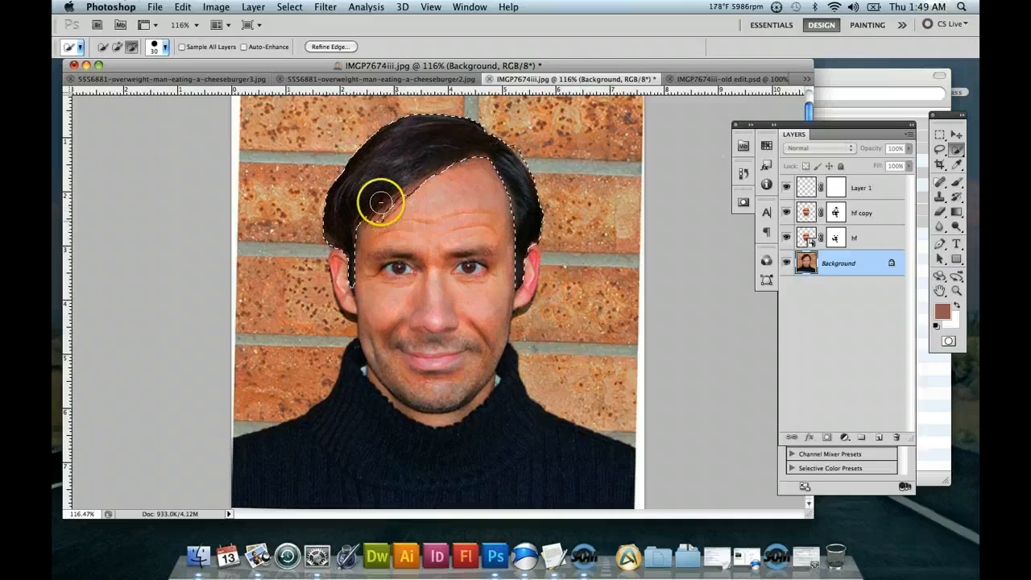
left_click(384, 216)
left_click(117, 48)
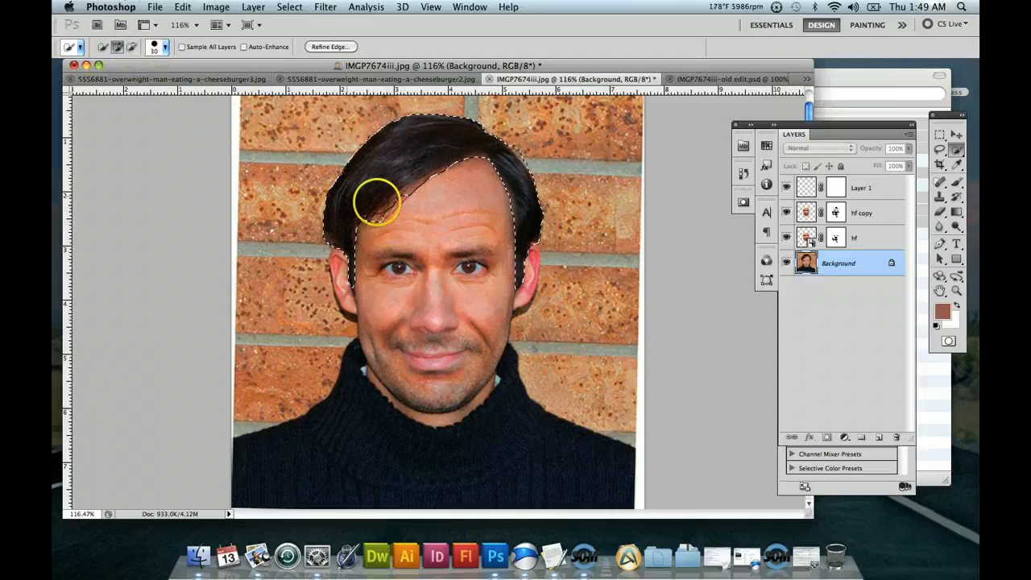
left_click(403, 206)
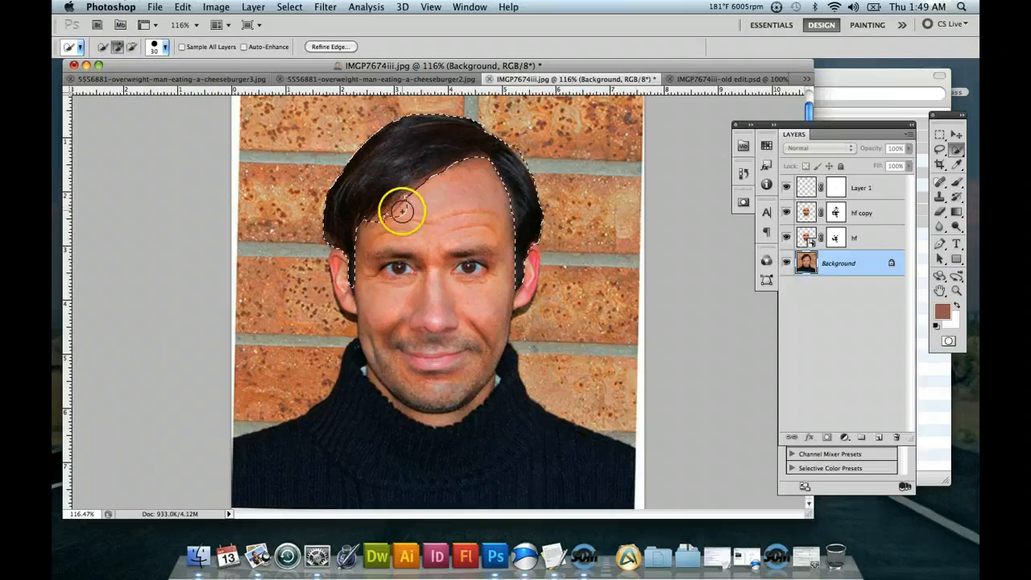
Clean up the fringe edge of the hair selection with an 8 px Quick Selection brush, subtracting the forehead skin.
left_click(76, 47)
left_click(167, 48)
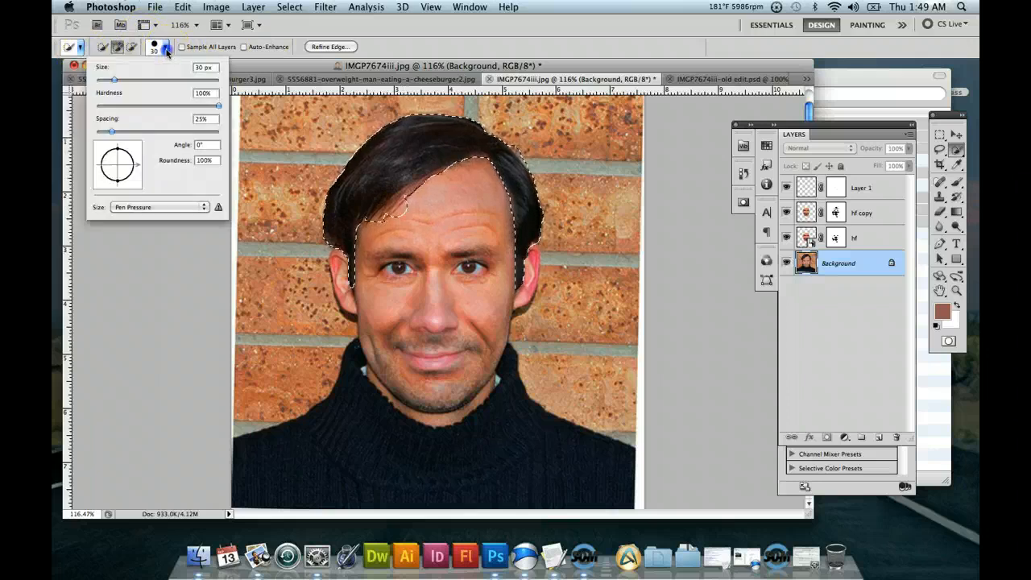
left_click_drag(133, 80, 101, 80)
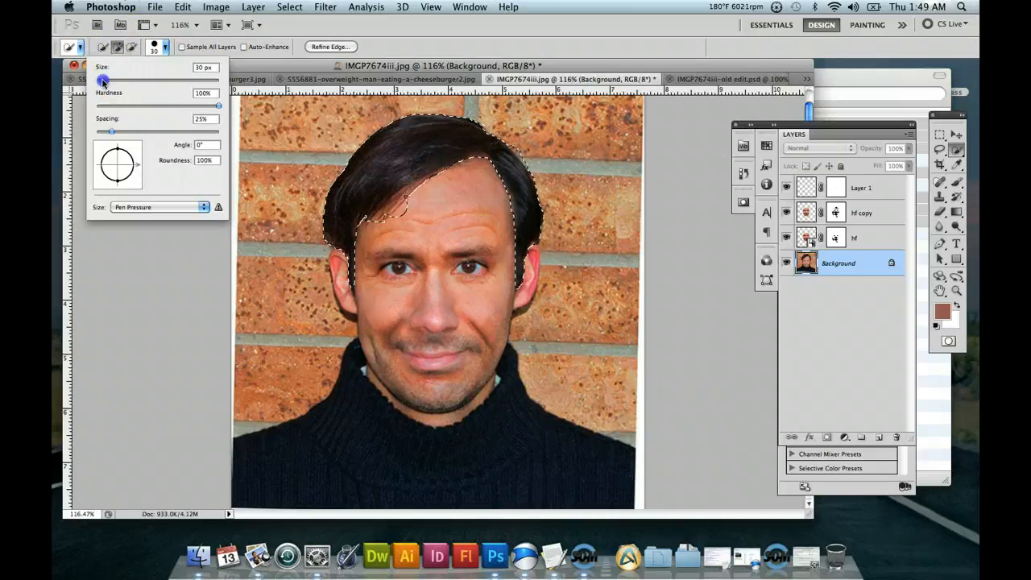
left_click(403, 209)
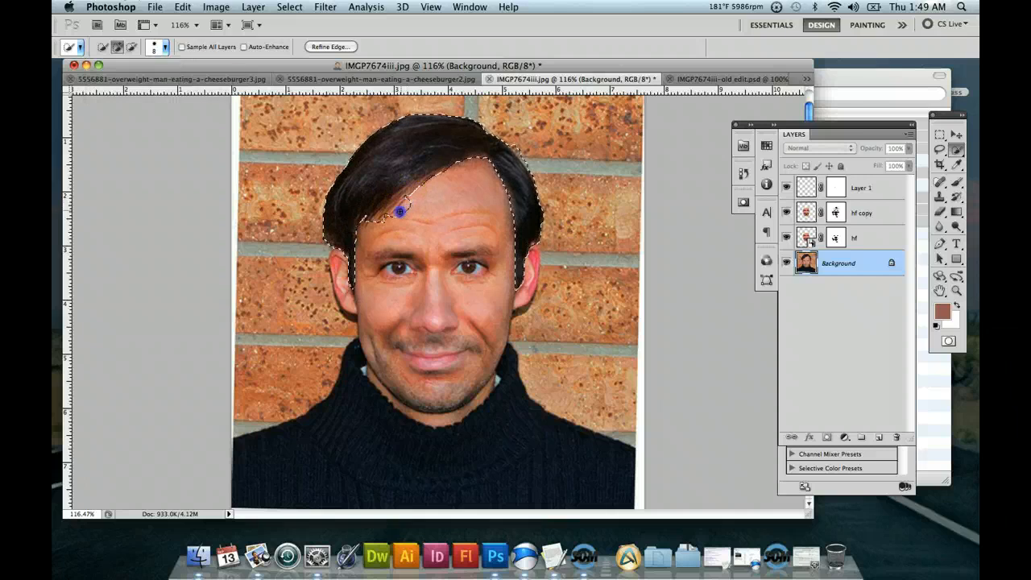
left_click(132, 46)
left_click(387, 213)
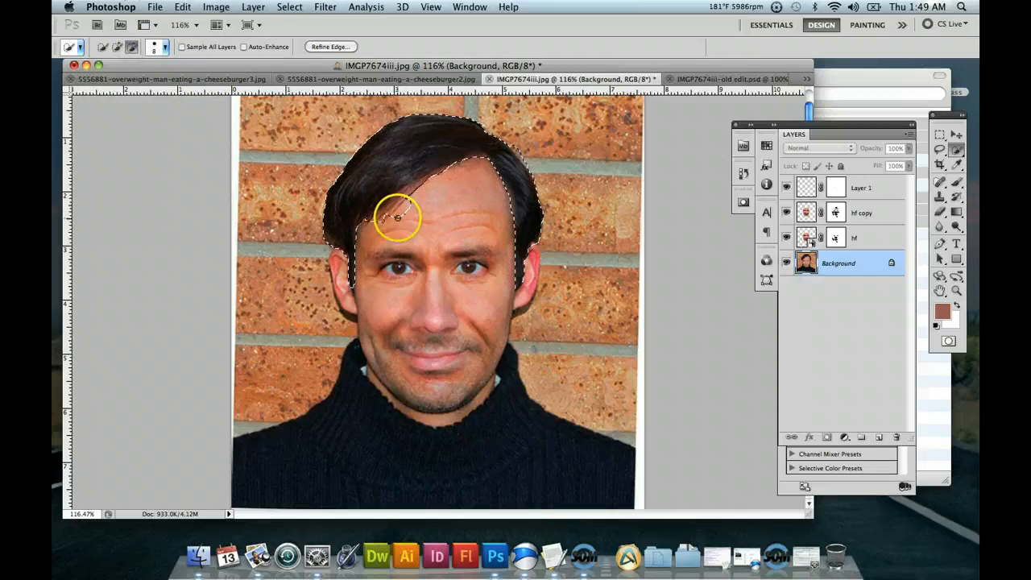
left_click(394, 216)
left_click_drag(405, 207, 413, 202)
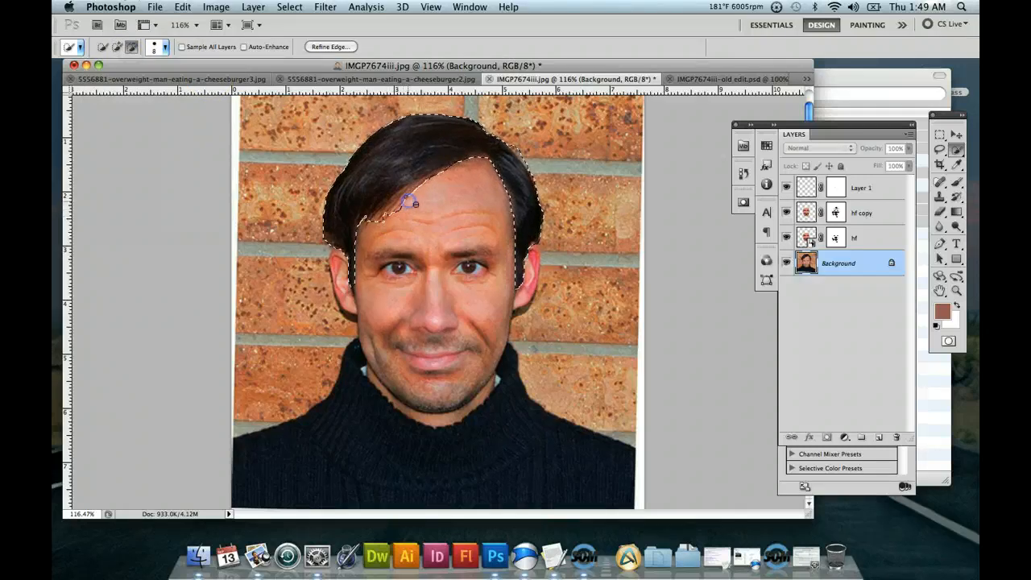
left_click(367, 219)
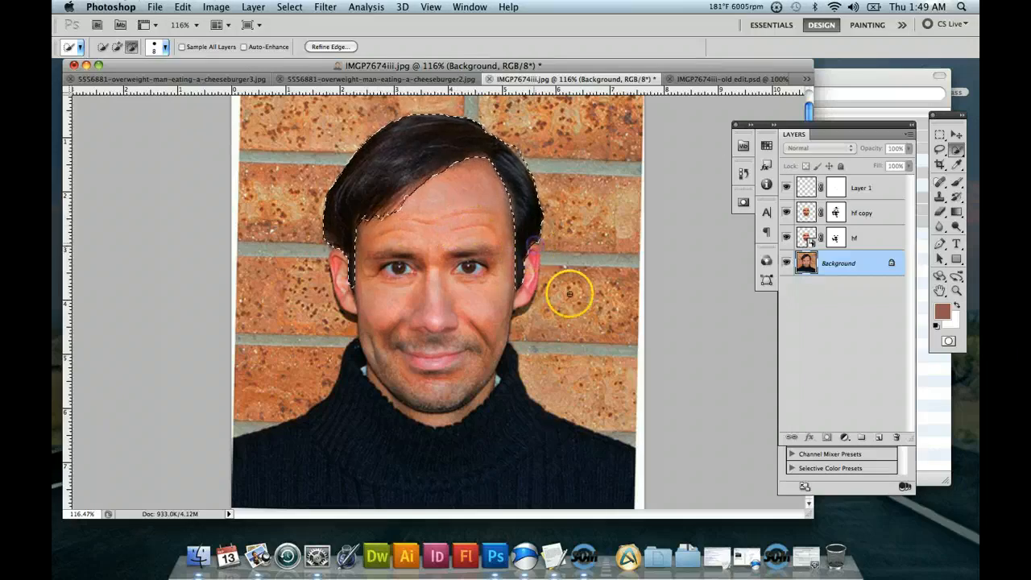
left_click_drag(438, 159, 462, 148)
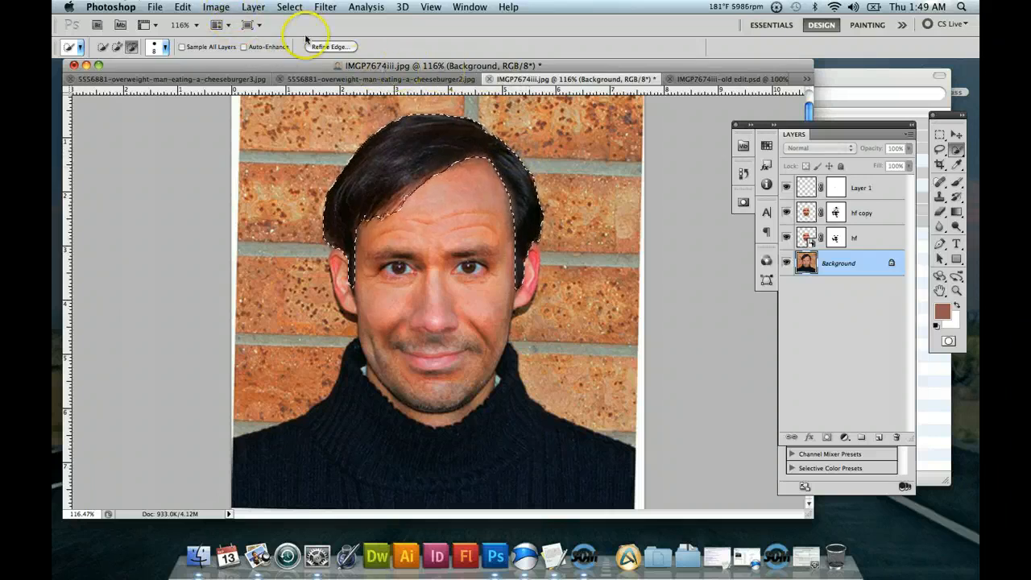
Feather the hair selection by 2.9 px with Refine Edge, keeping the output as a selection.
left_click(328, 46)
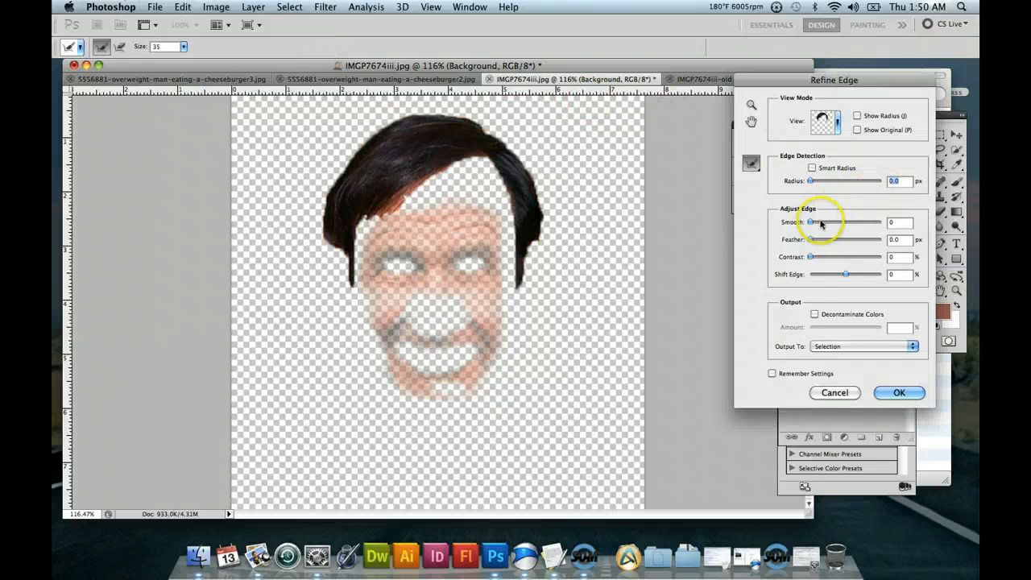
left_click_drag(811, 240, 821, 239)
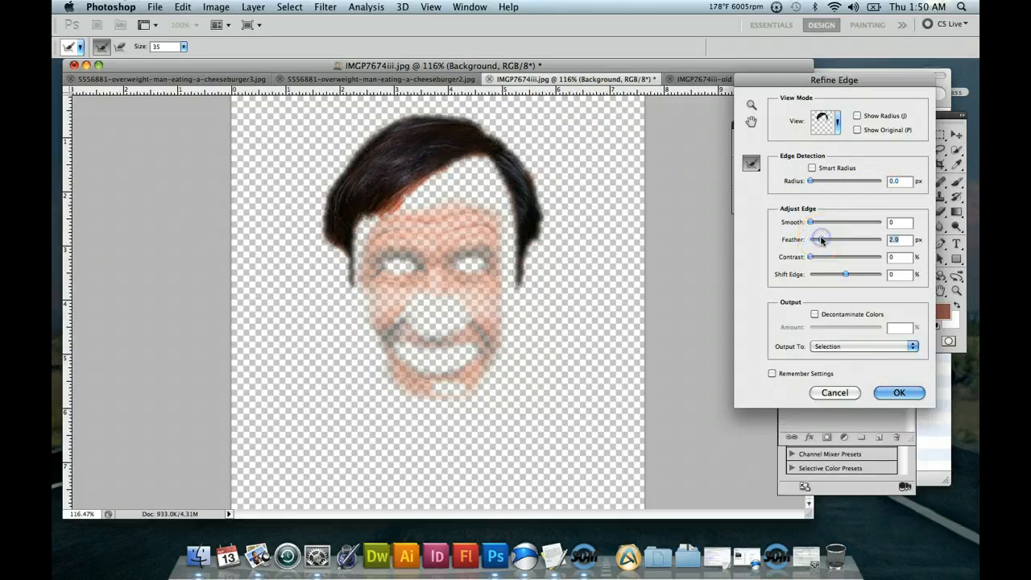
left_click(898, 393)
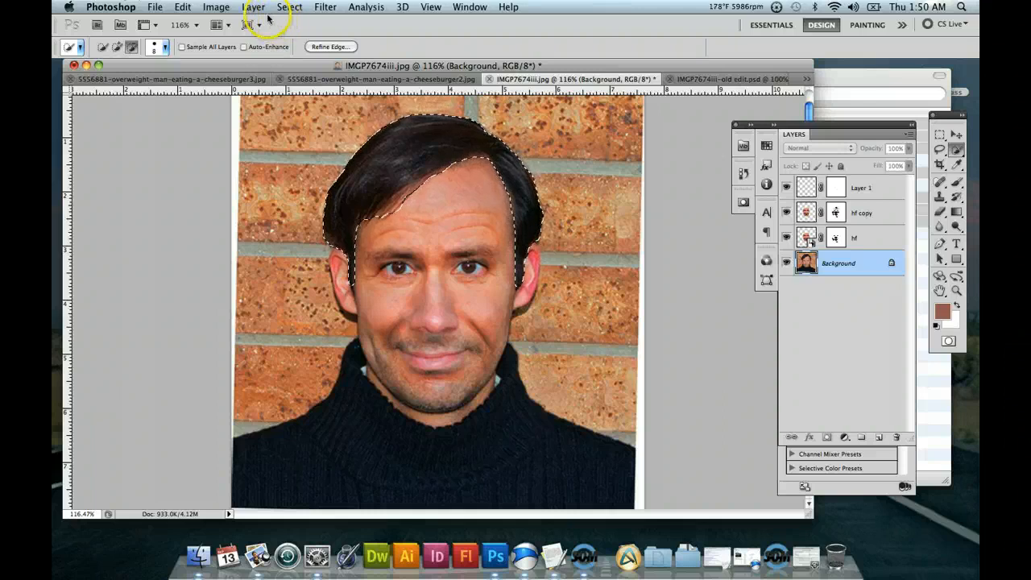
Lighten the selected hair to gray with a Levels adjustment, setting the midtone input level to 3.00.
left_click_drag(833, 131, 783, 136)
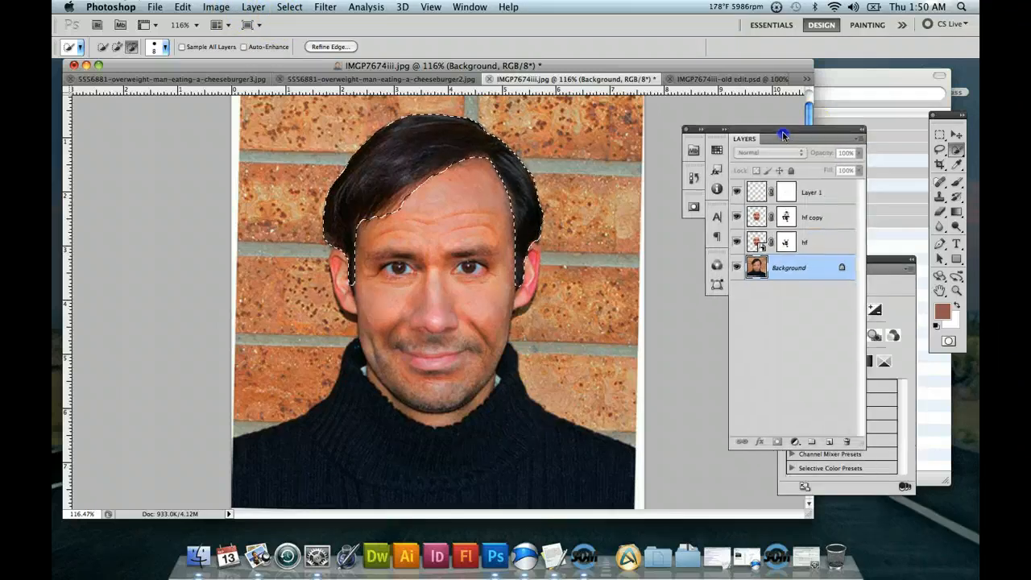
left_click(223, 8)
left_click(371, 57)
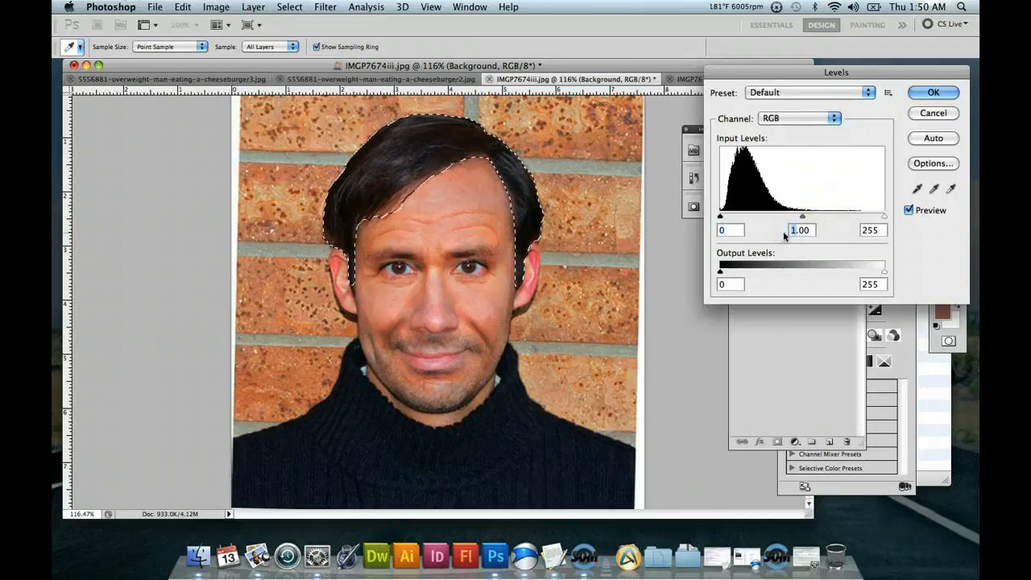
type("3")
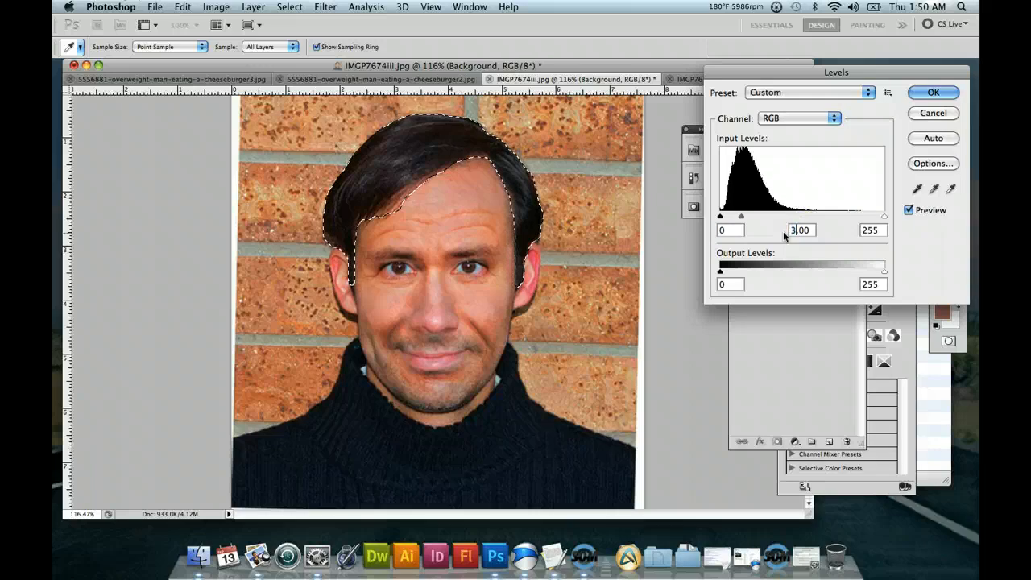
left_click(806, 163)
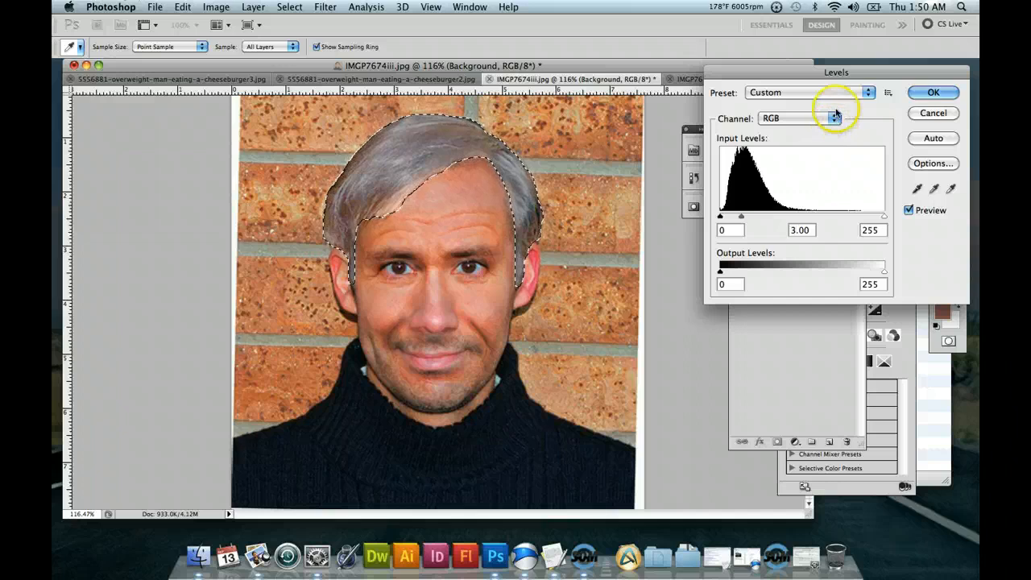
left_click(931, 93)
key("w")
Reduce the selected hair's saturation to -19 with a Hue/Saturation adjustment.
left_click(218, 7)
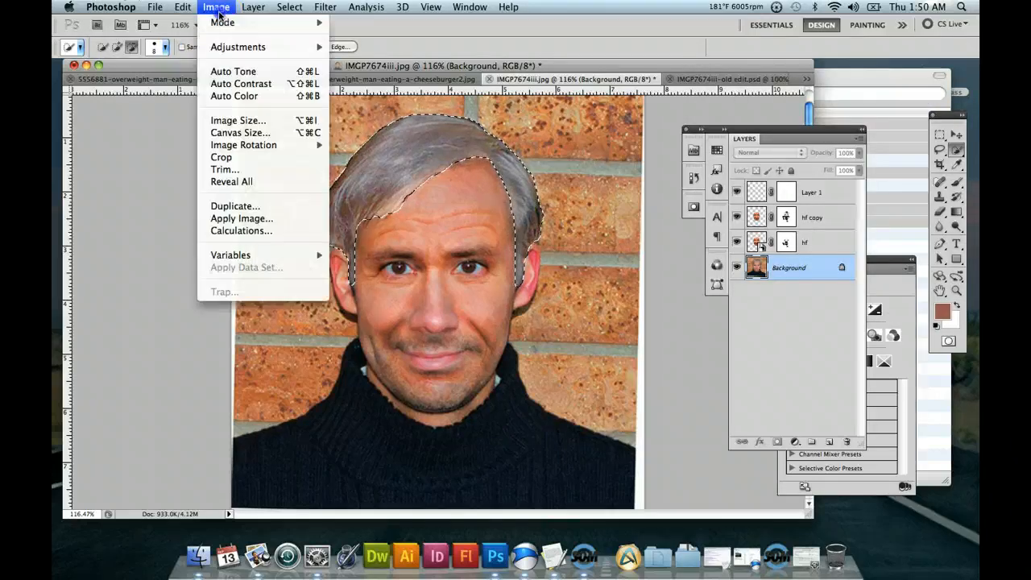
mouse_move(231, 47)
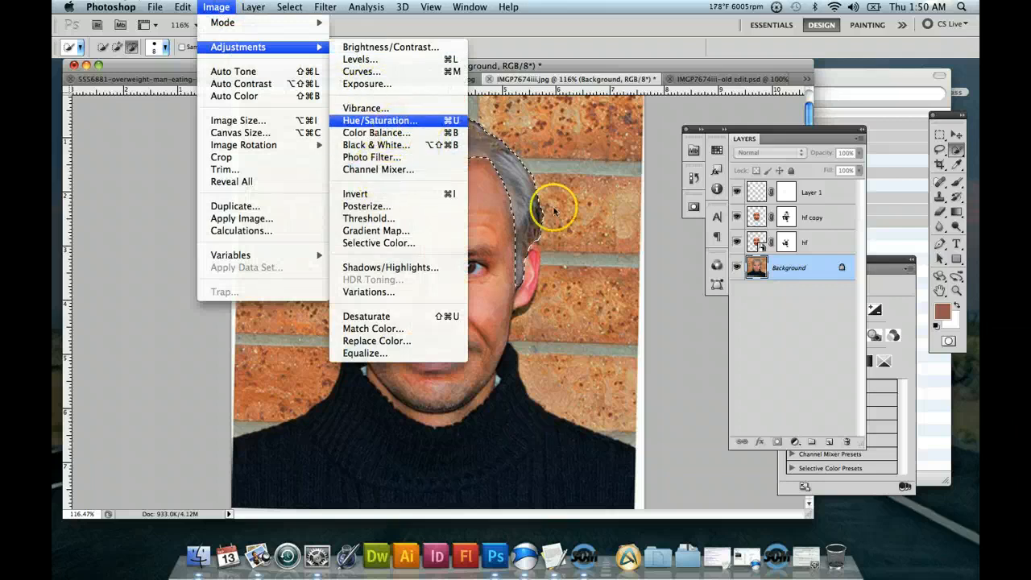
mouse_move(771, 195)
left_mouse_down()
mouse_move(727, 201)
mouse_move(763, 204)
left_mouse_up()
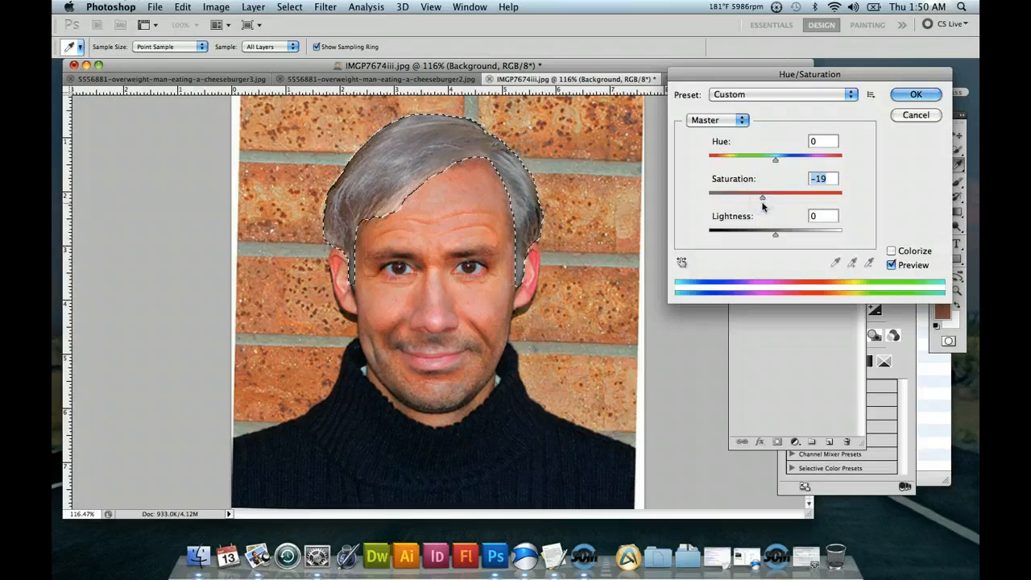
left_click(917, 95)
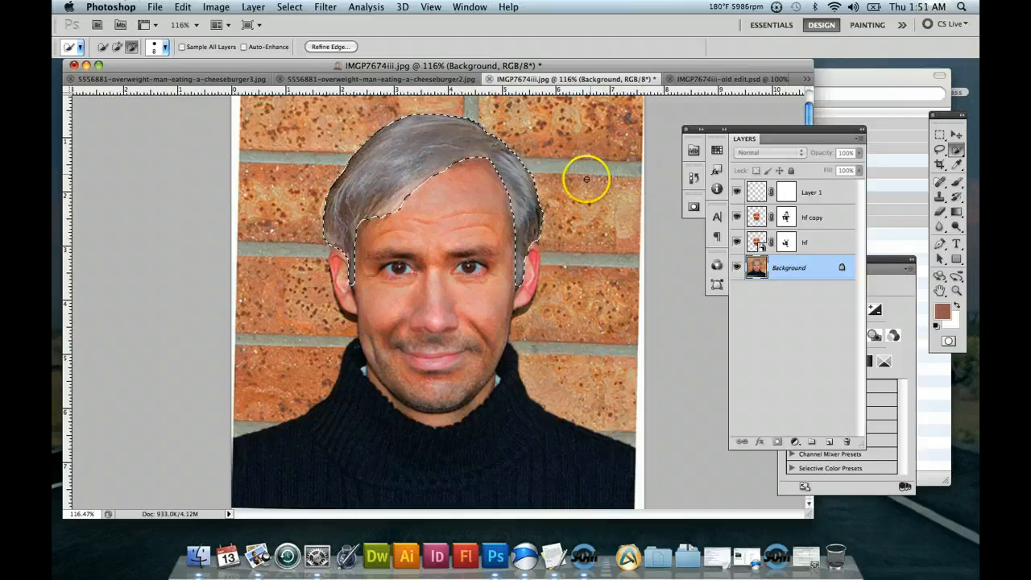
Apply a Brightness/Contrast adjustment to the selected hair with brightness 1 and contrast 59, and clear the selection.
left_click(216, 7)
mouse_move(232, 46)
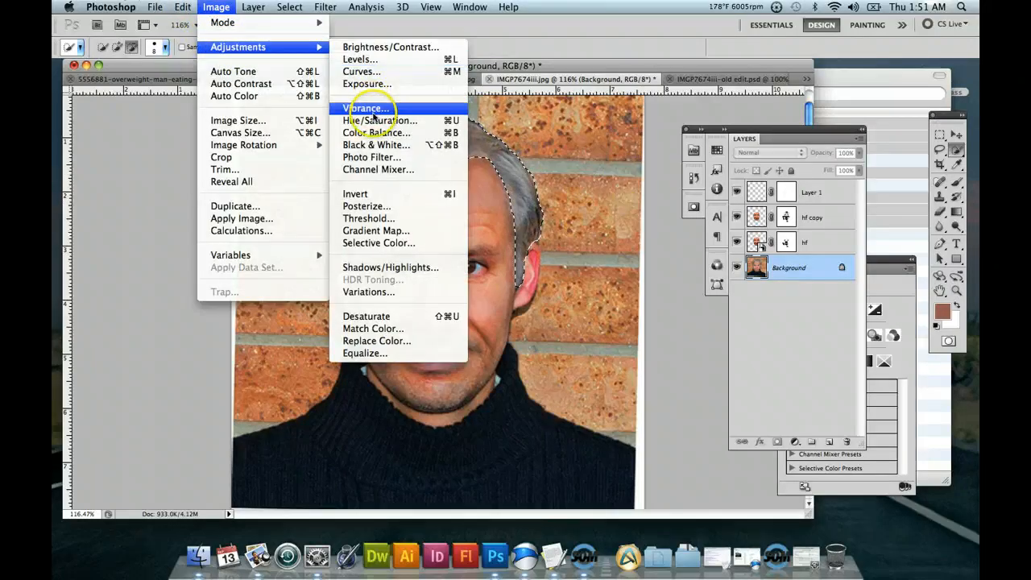
left_click(383, 46)
left_click_drag(831, 113, 885, 121)
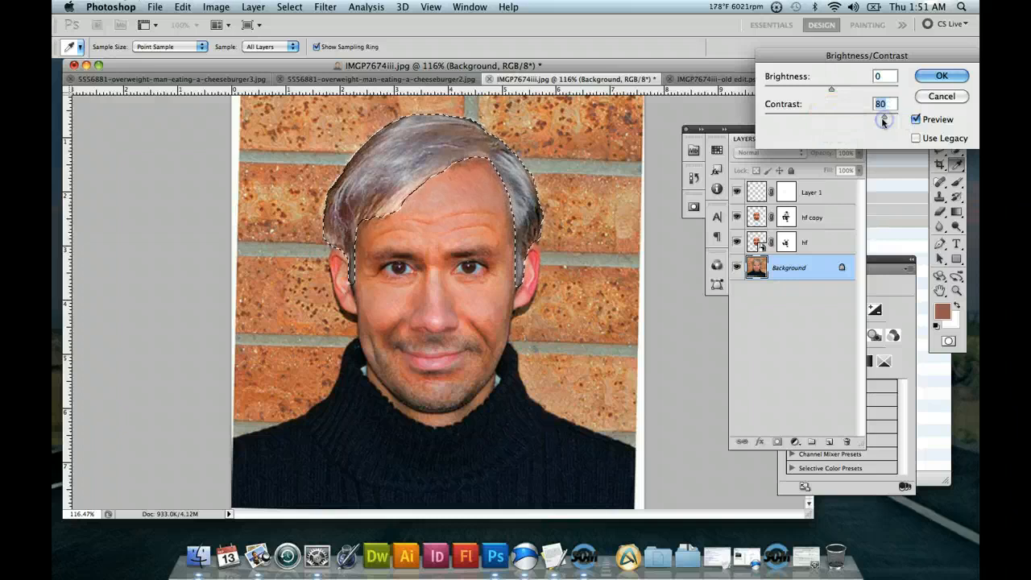
mouse_move(832, 92)
left_mouse_down()
mouse_move(822, 92)
mouse_move(844, 92)
mouse_move(832, 94)
left_mouse_up()
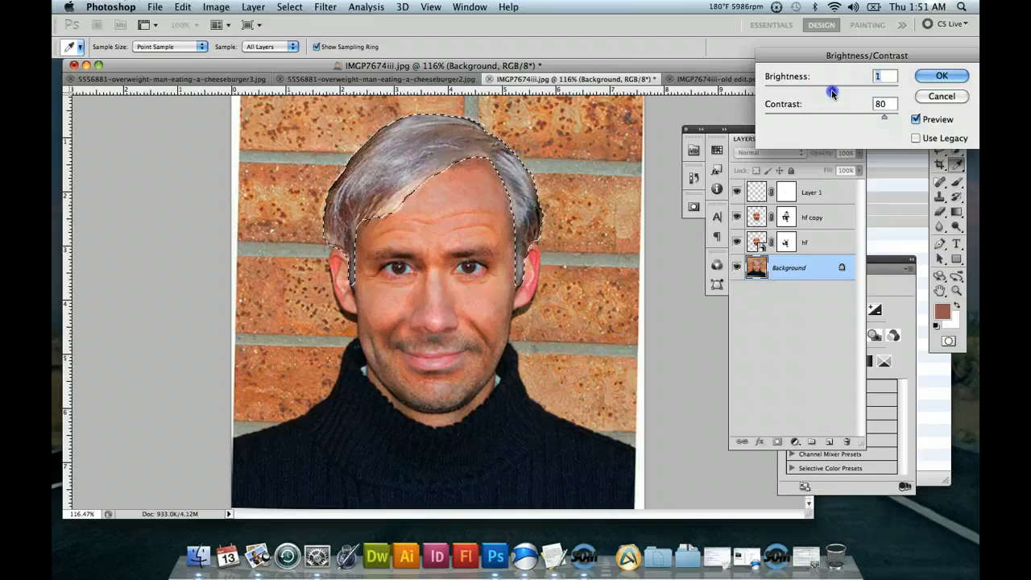
left_click(916, 124)
left_click(916, 123)
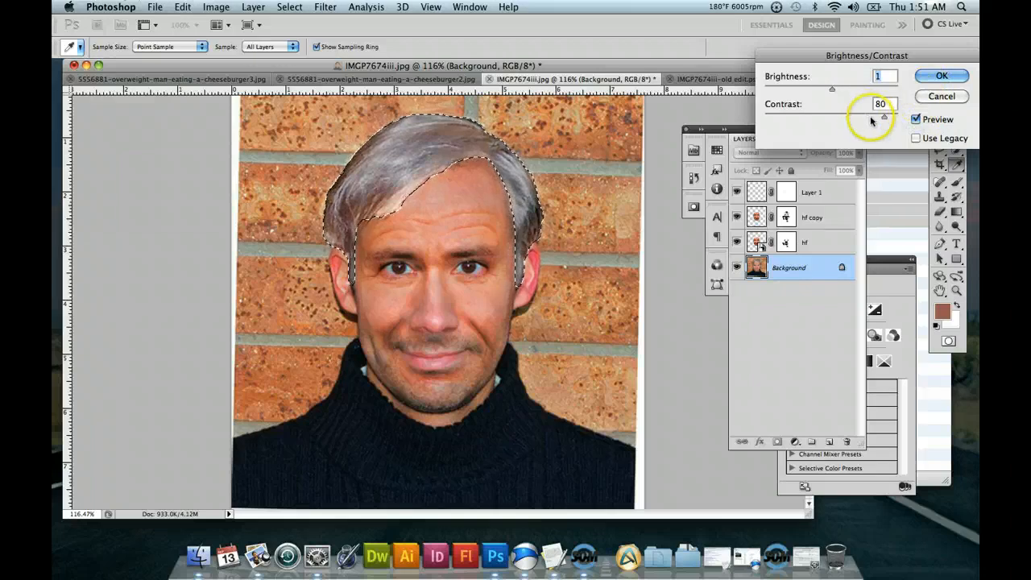
left_click(936, 79)
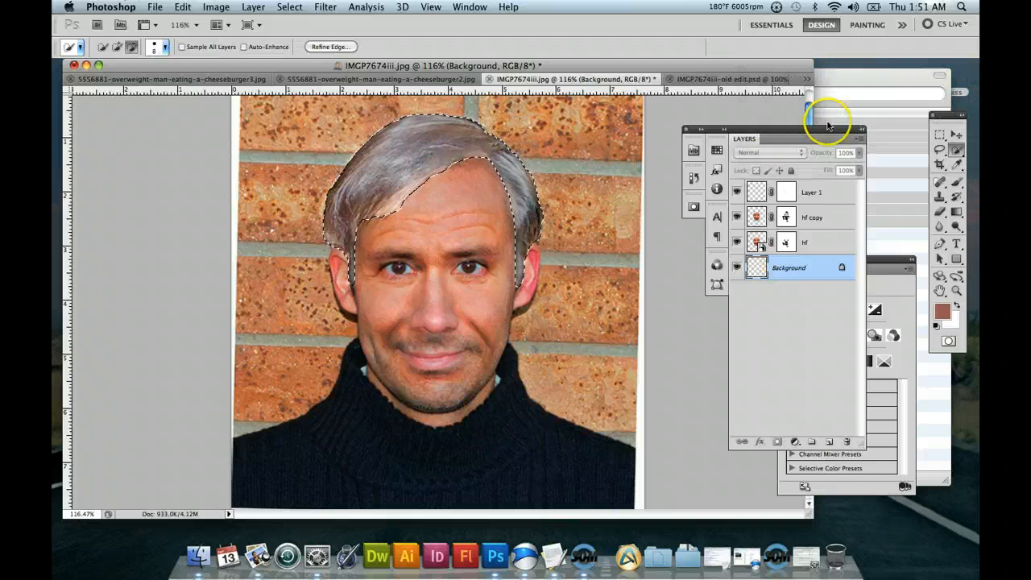
left_click(940, 134)
left_click(693, 119)
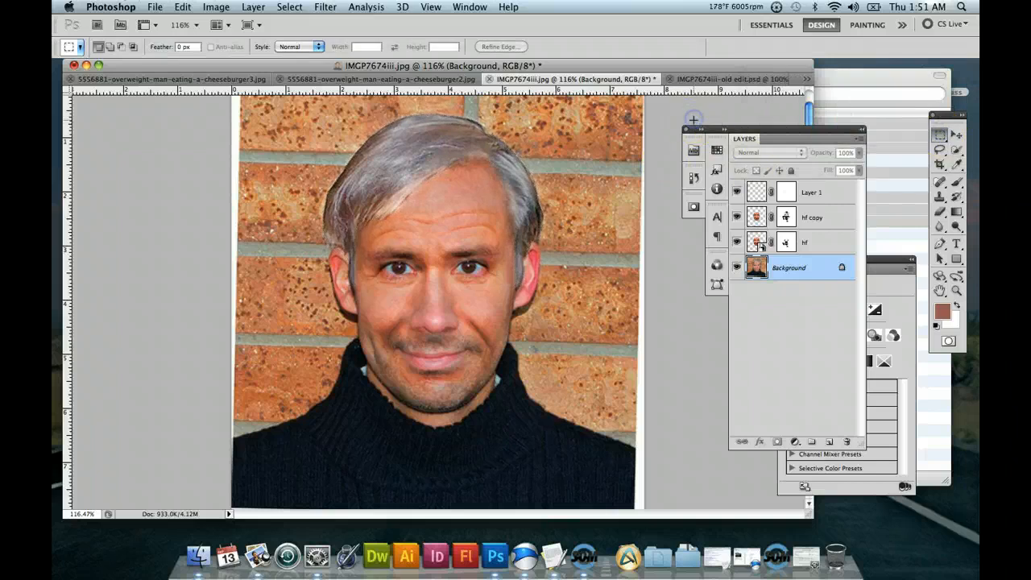
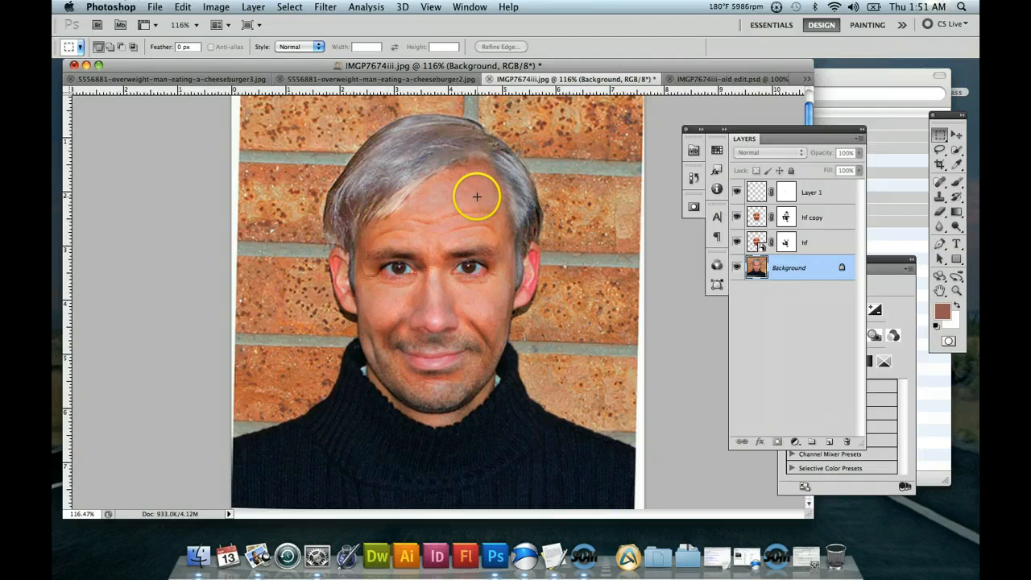
Undo the gray hair adjustments on the Background layer while keeping the hair selection, and copy the selected hair to a new layer.
key("super+z")
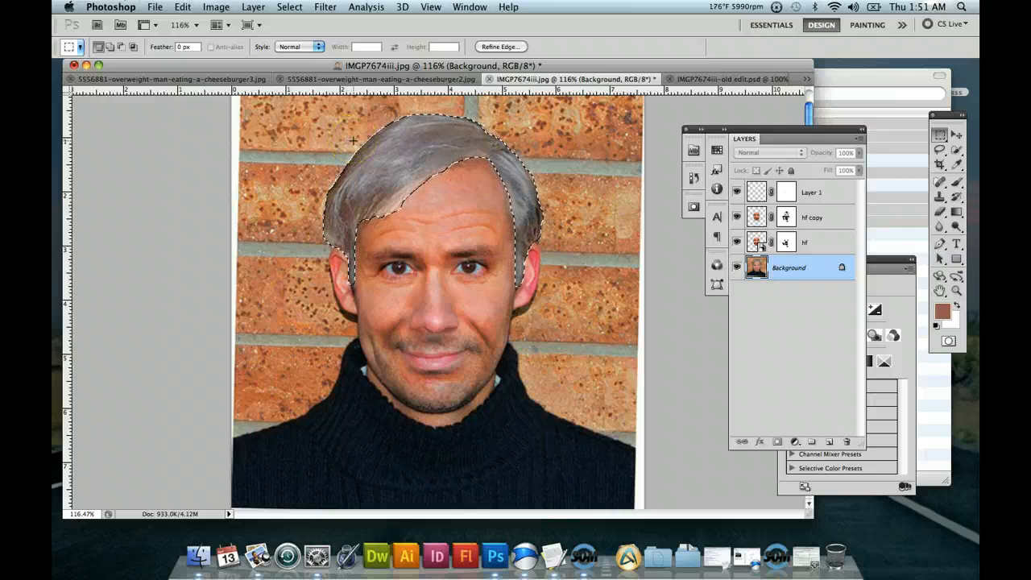
left_click(221, 23)
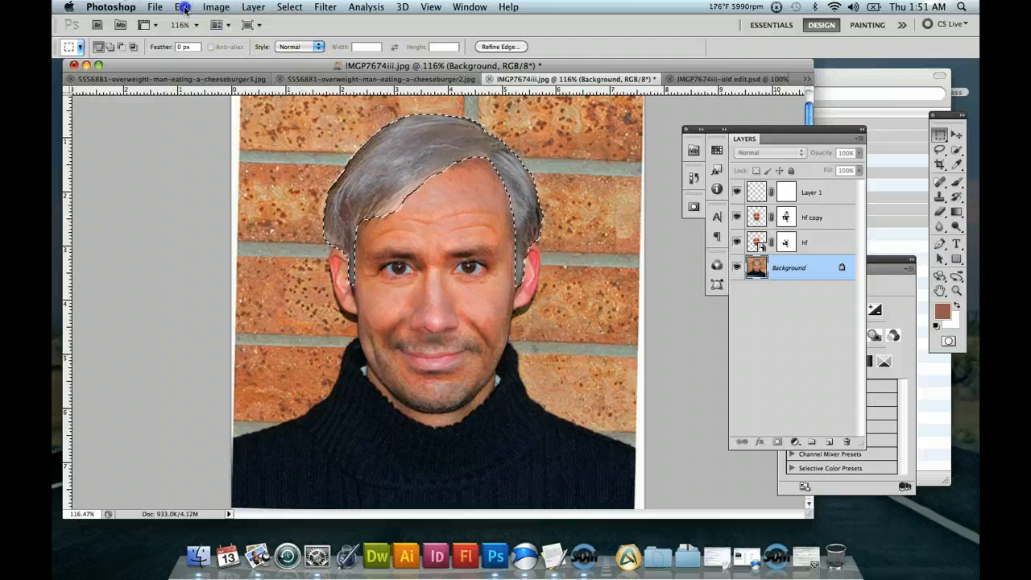
left_click(183, 7)
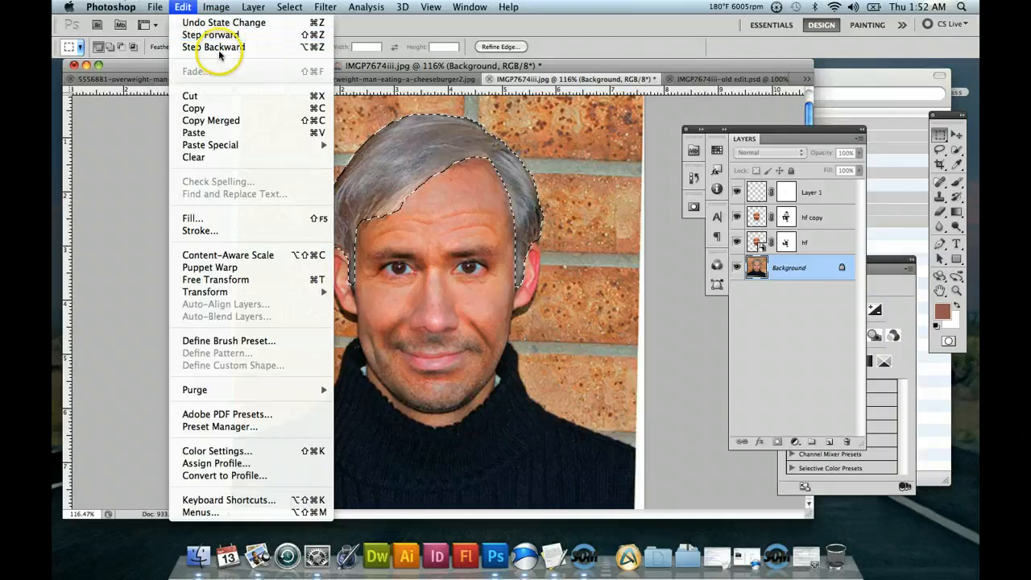
mouse_move(310, 145)
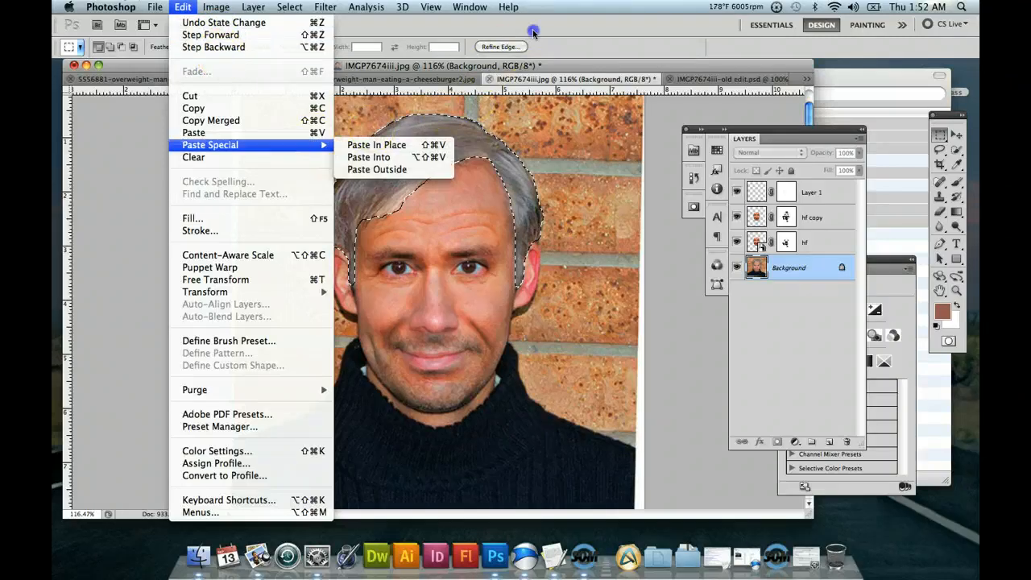
left_click(143, 157)
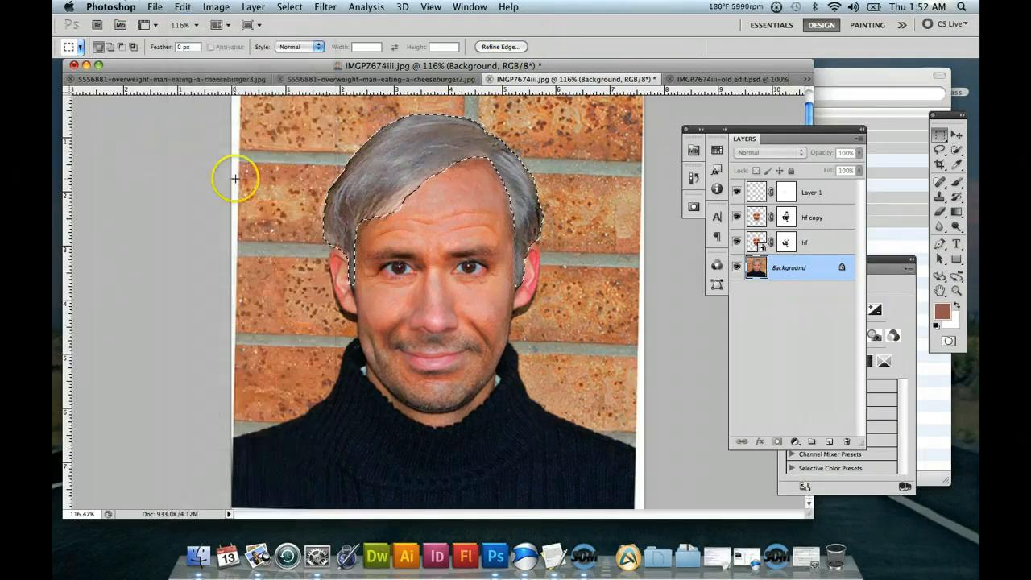
key("super+z")
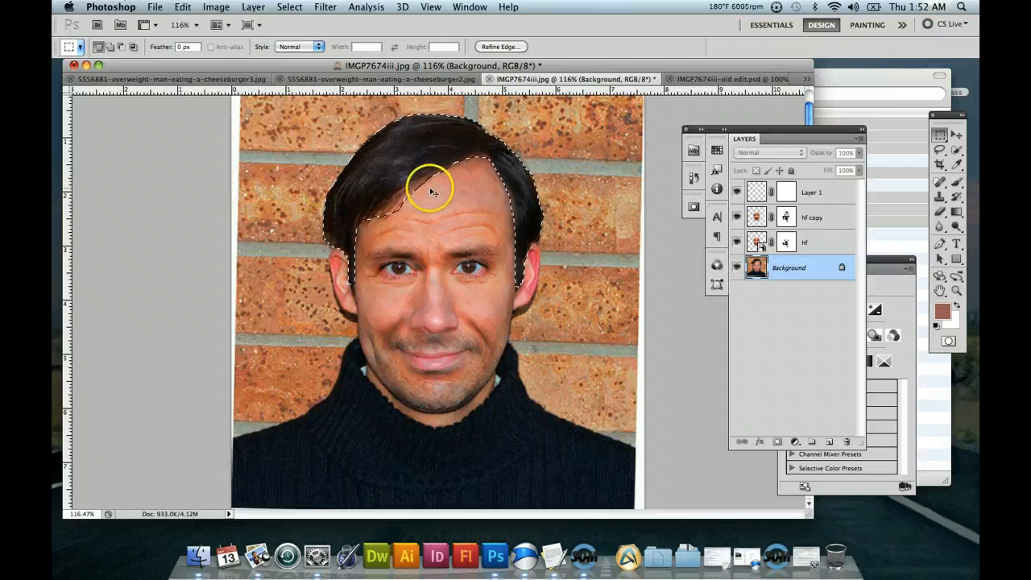
key("super+j")
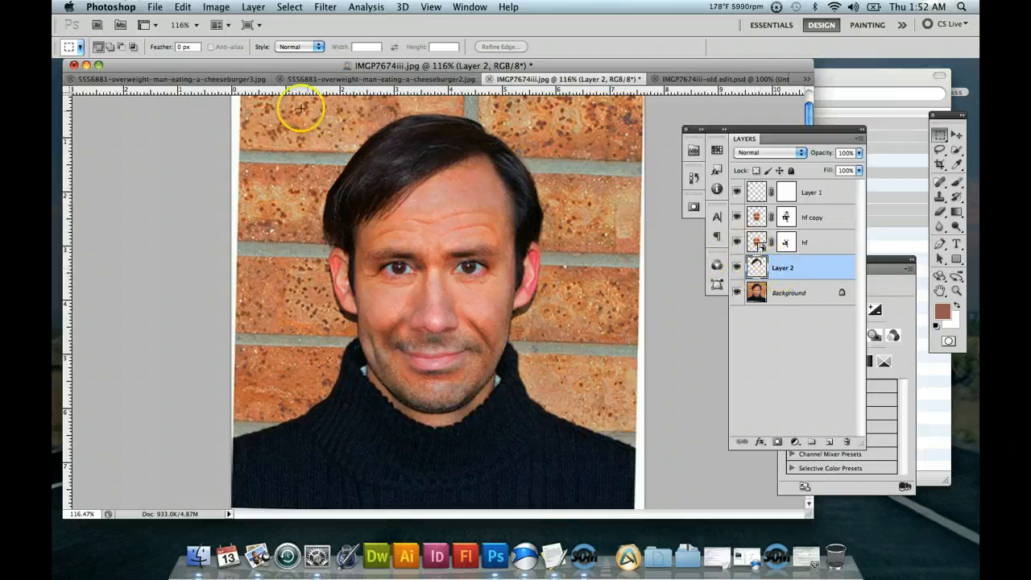
Lighten the copied hair on Layer 2 with a Levels adjustment, setting the midtone input level to 3.00.
left_click(217, 8)
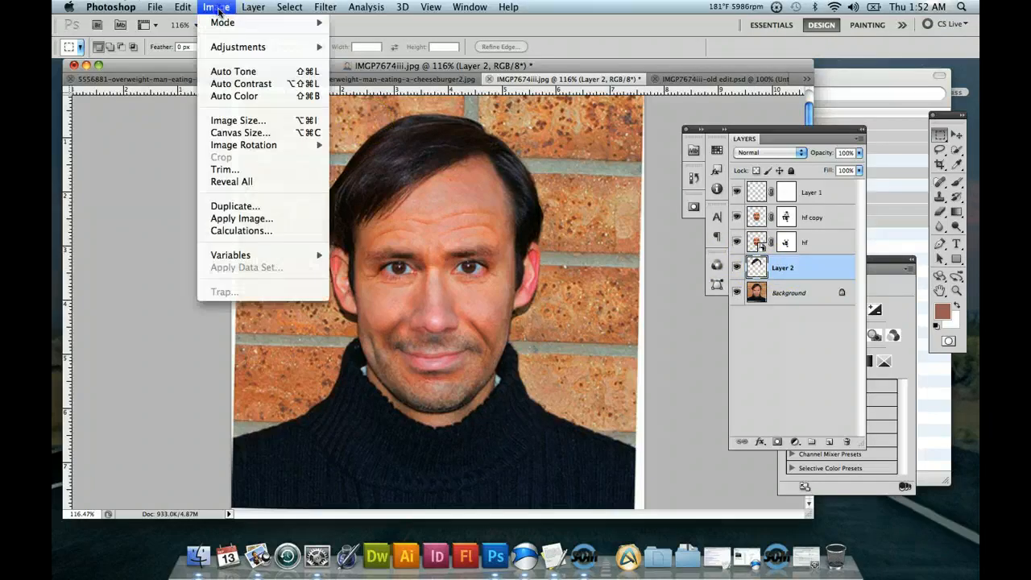
mouse_move(239, 48)
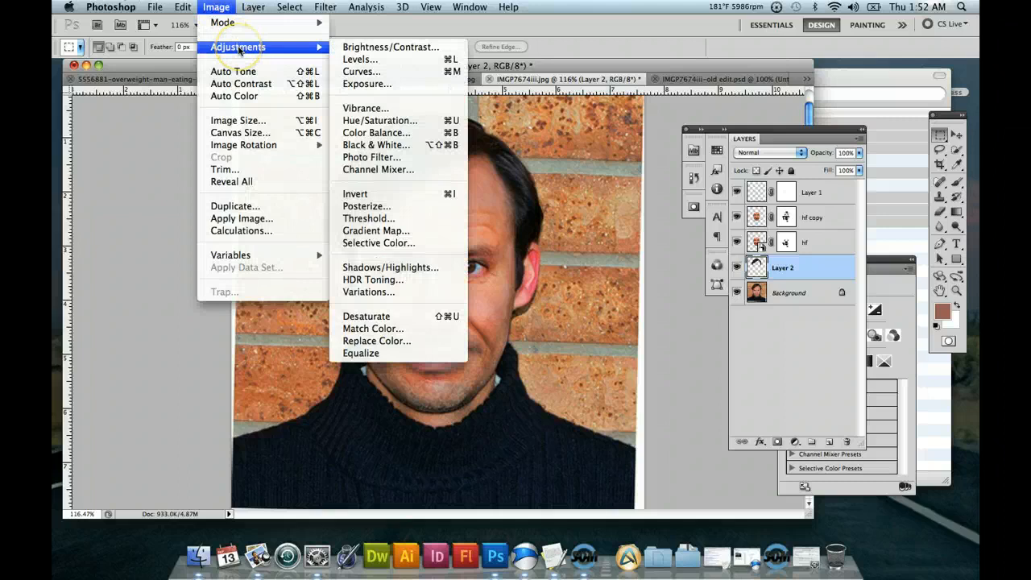
left_click(360, 59)
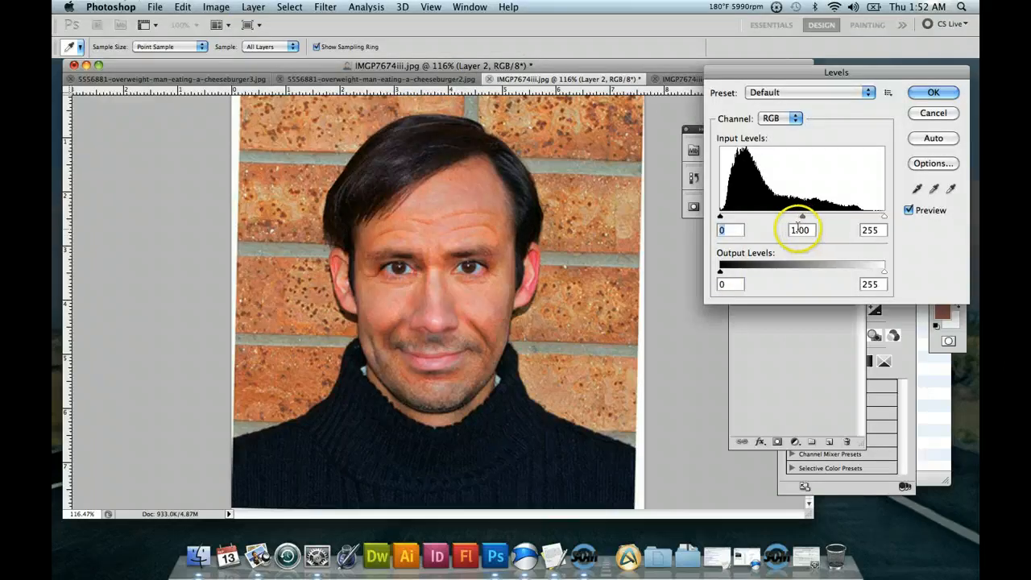
left_click(794, 230)
double_click(794, 230)
type("3")
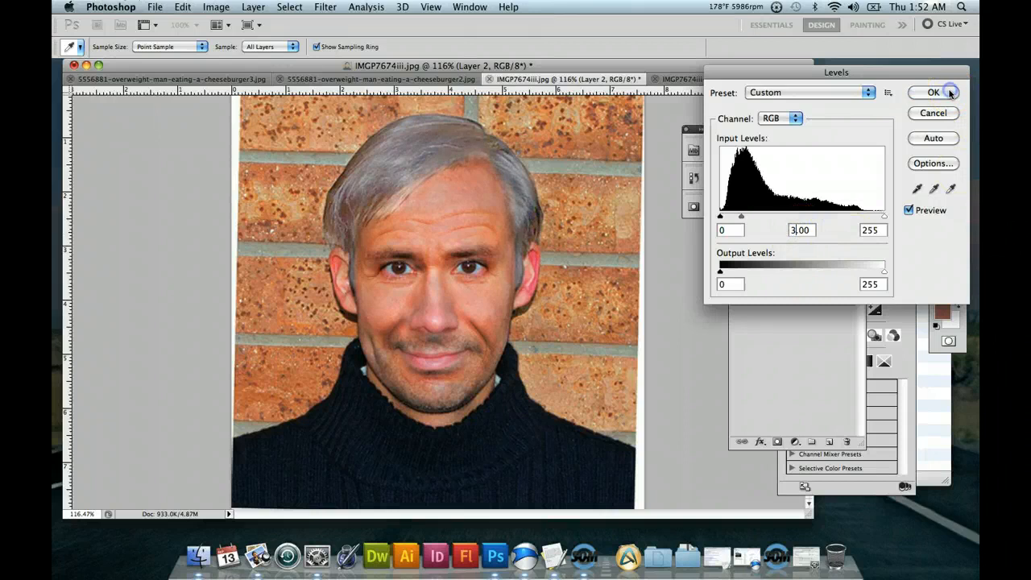
left_click(952, 94)
Reduce the saturation of the hair on Layer 2 to -20 with a Hue/Saturation adjustment.
left_click(217, 7)
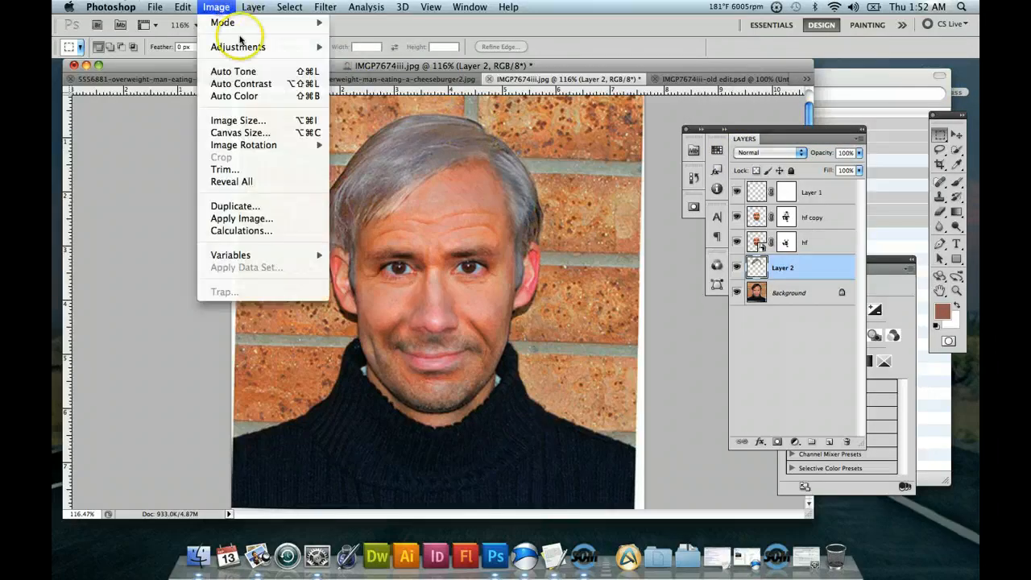
mouse_move(242, 45)
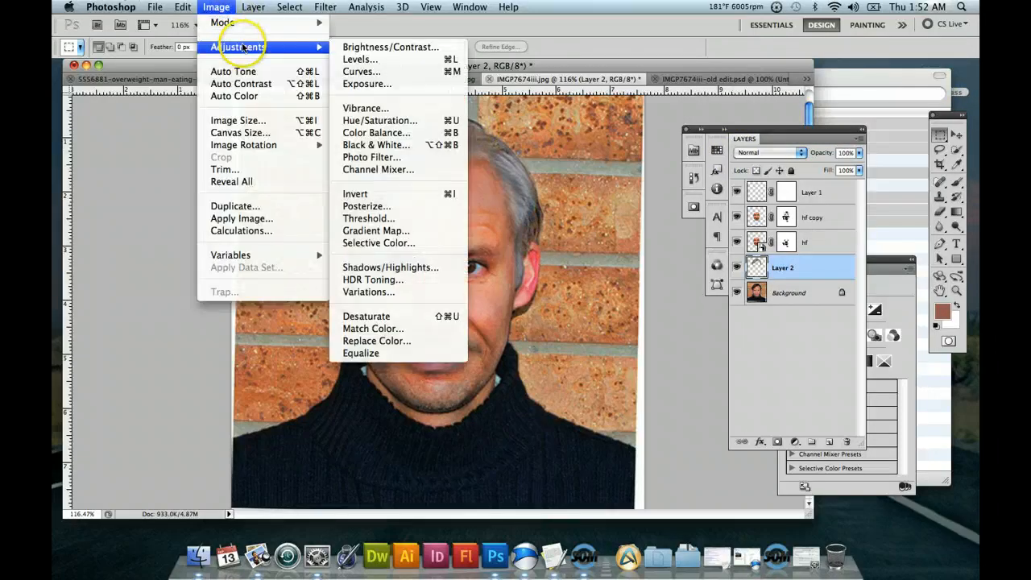
left_click(379, 120)
left_click(766, 197)
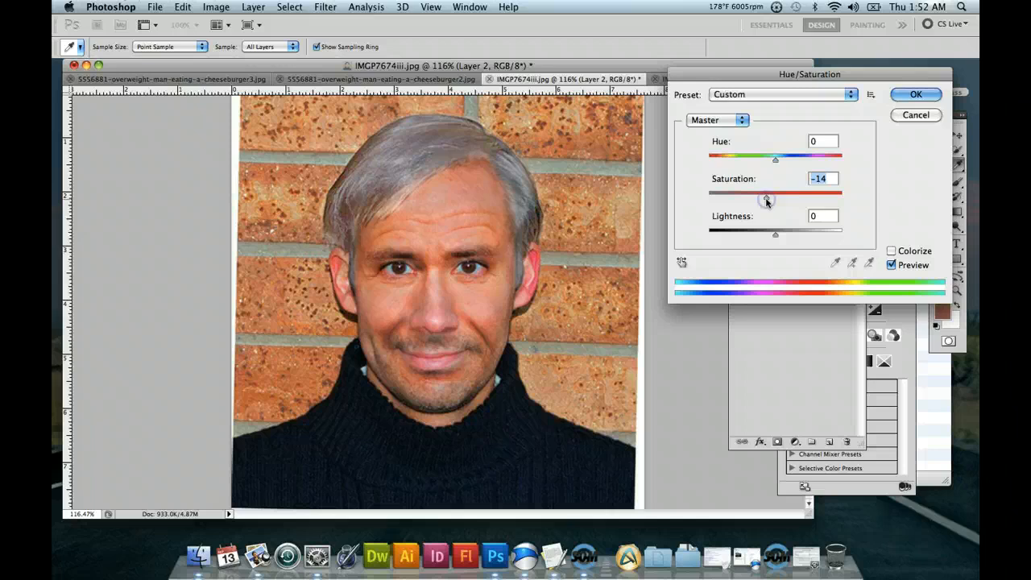
left_click_drag(766, 202, 764, 202)
left_click(916, 95)
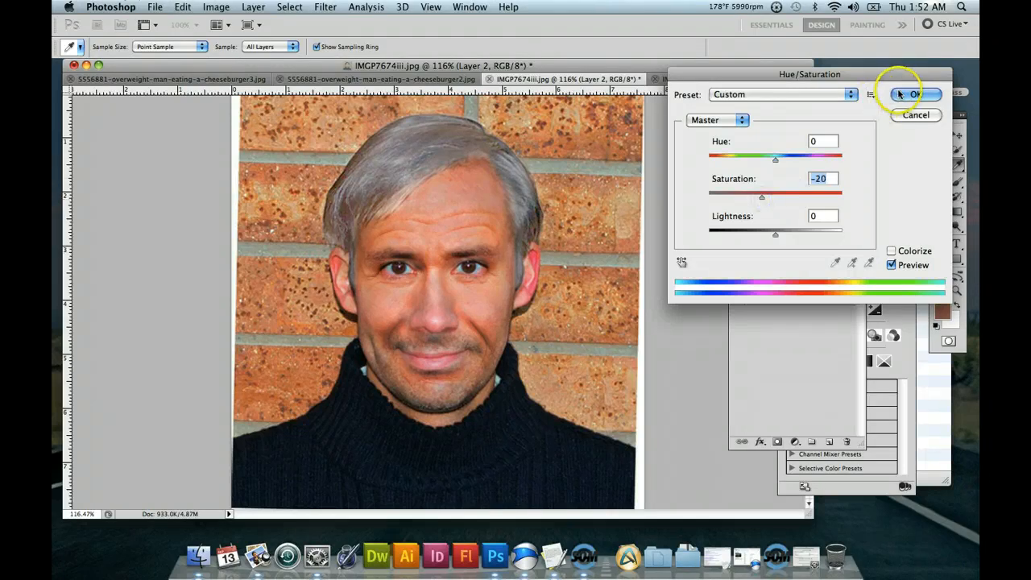
Raise the contrast of the hair on Layer 2 to 45 with a Brightness/Contrast adjustment.
left_click(216, 7)
mouse_move(236, 46)
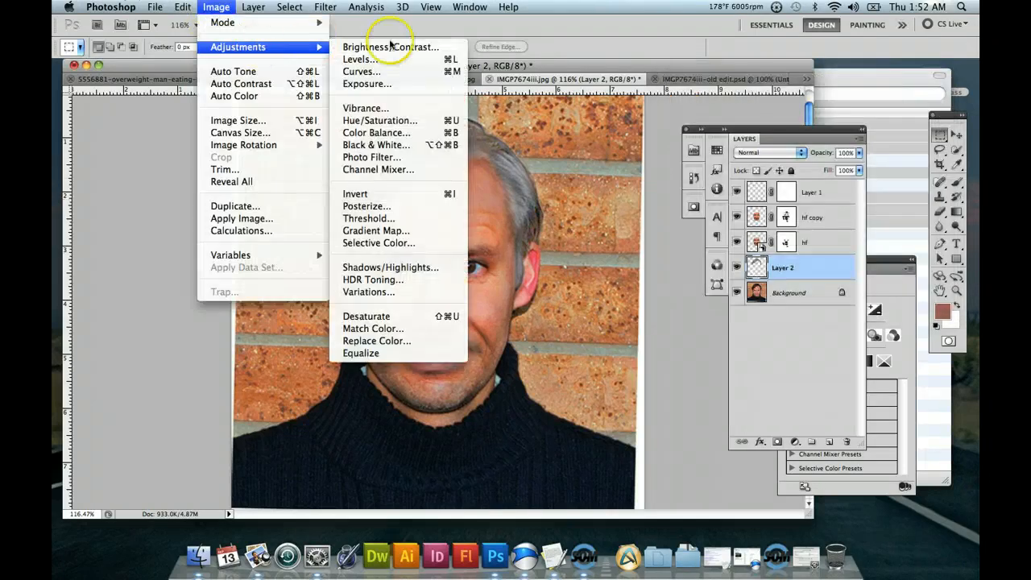
left_click(390, 46)
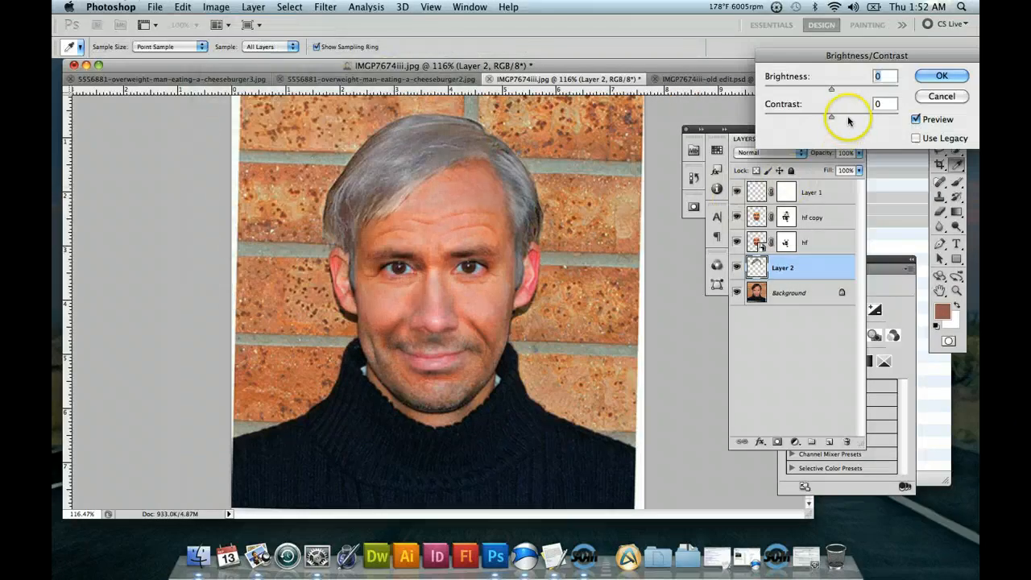
left_click(853, 119)
left_click_drag(859, 122, 863, 116)
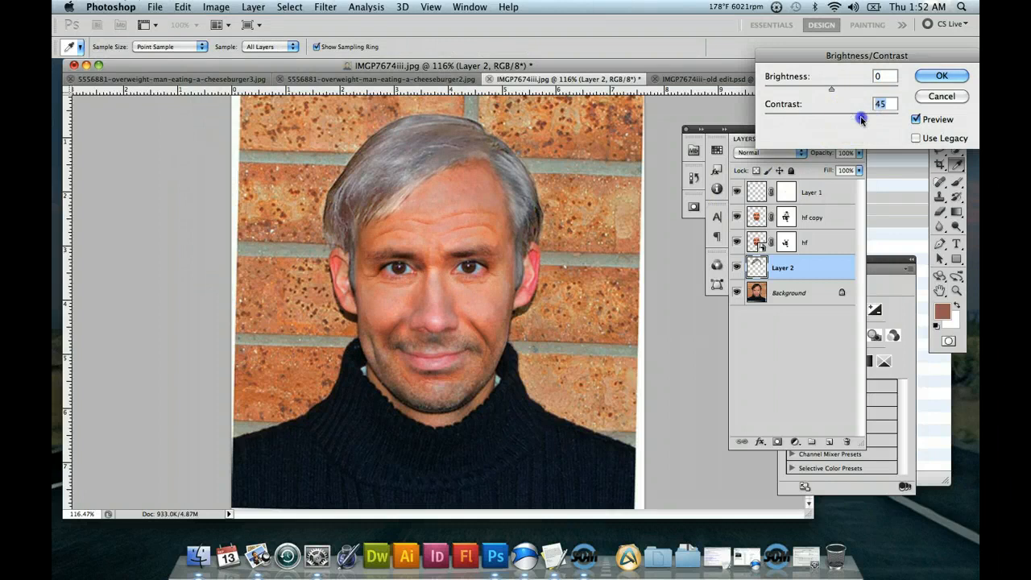
left_click(940, 75)
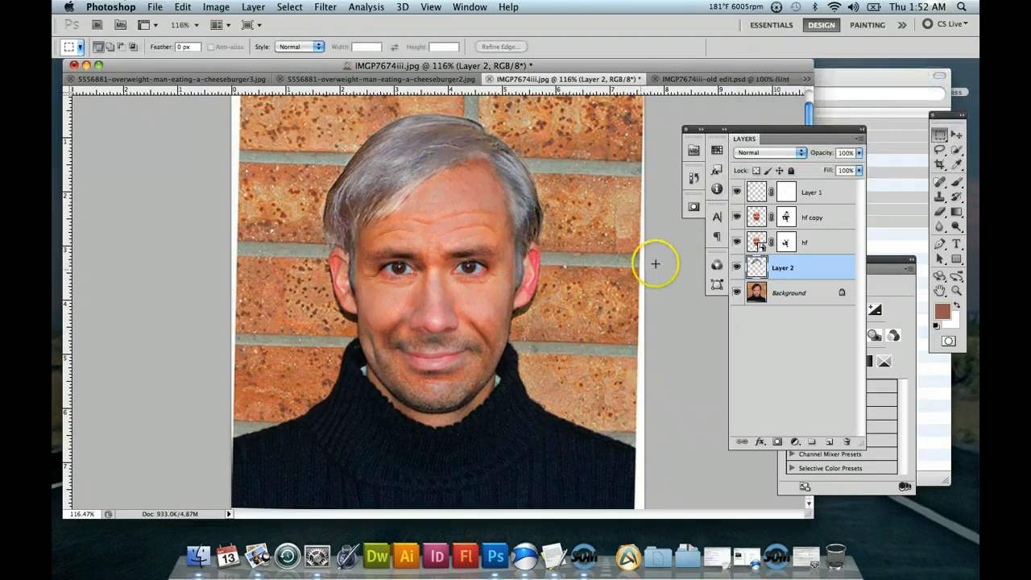
Compare the hairline above the forehead with the gray hair layer hidden and shown.
left_click(956, 291)
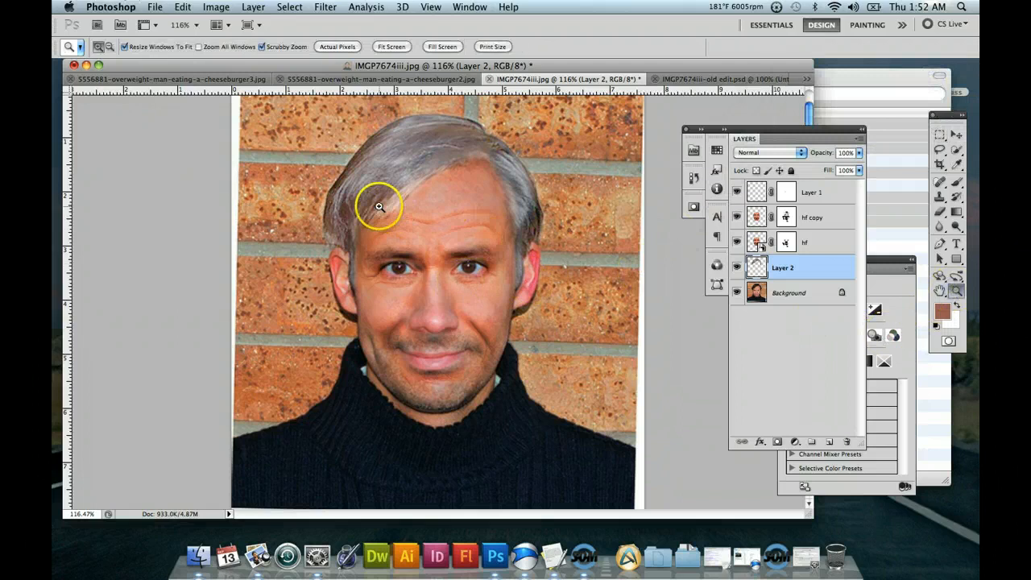
left_click_drag(379, 202, 459, 284)
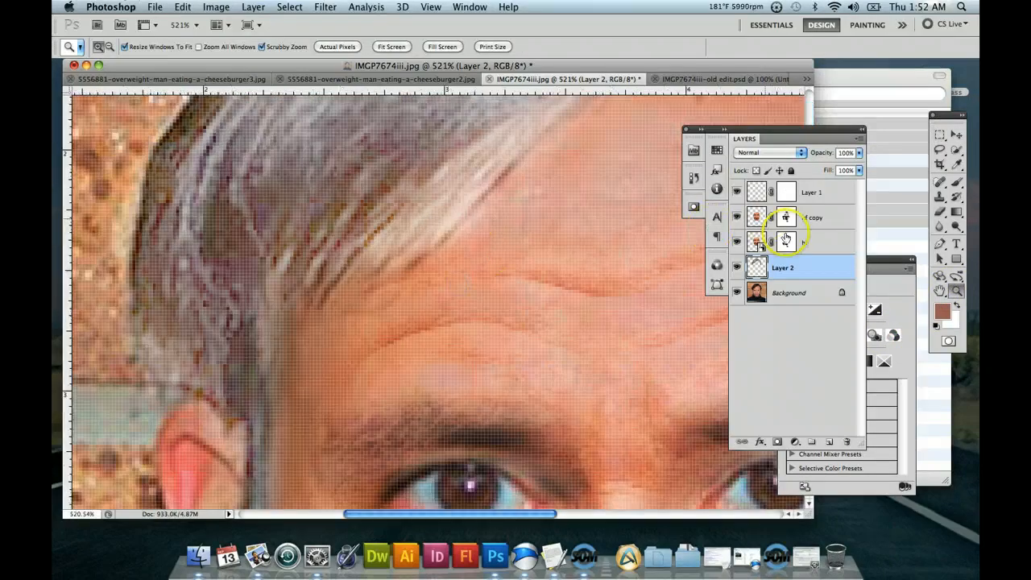
left_click(738, 267)
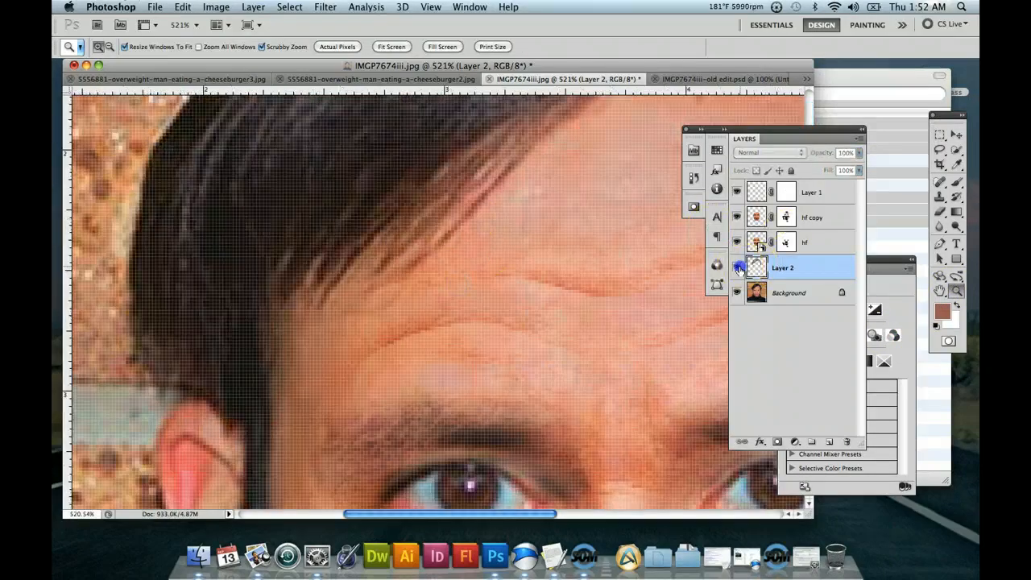
left_click(738, 267)
left_click(737, 268)
left_click(738, 268)
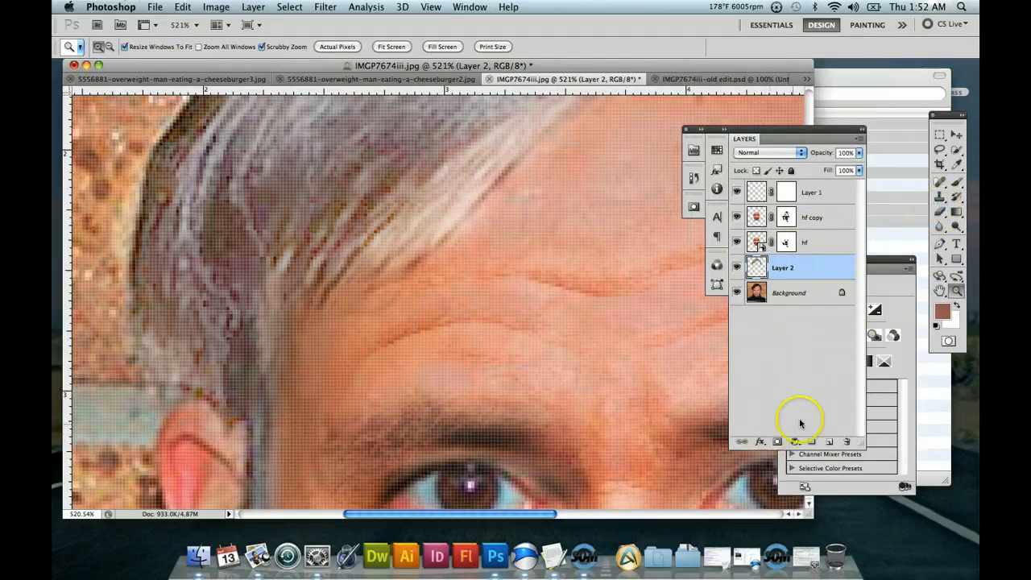
Add a layer mask to Layer 2 and set up a soft black brush with 100% opacity and a size of 4 px.
left_click(778, 442)
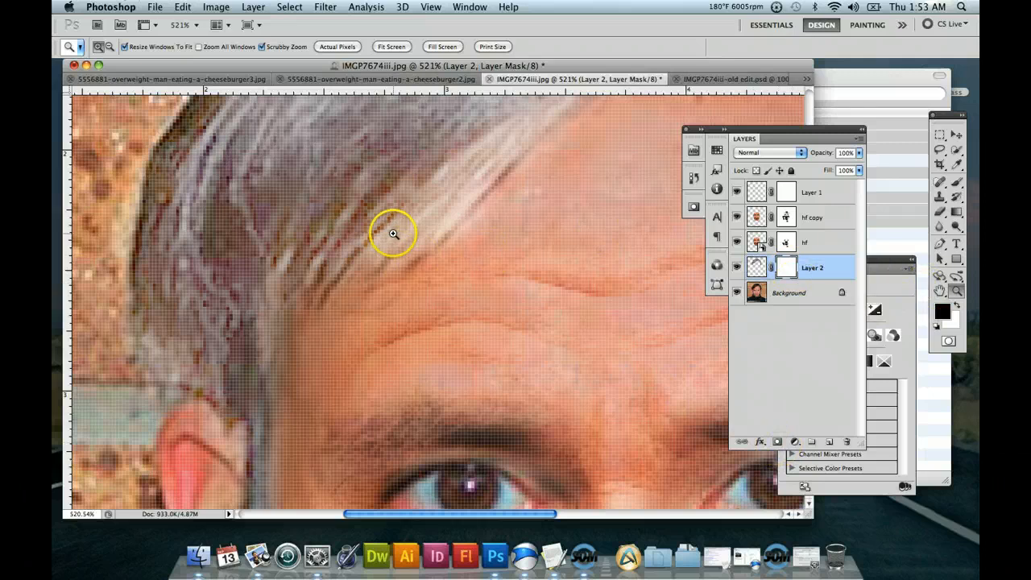
left_click(956, 182)
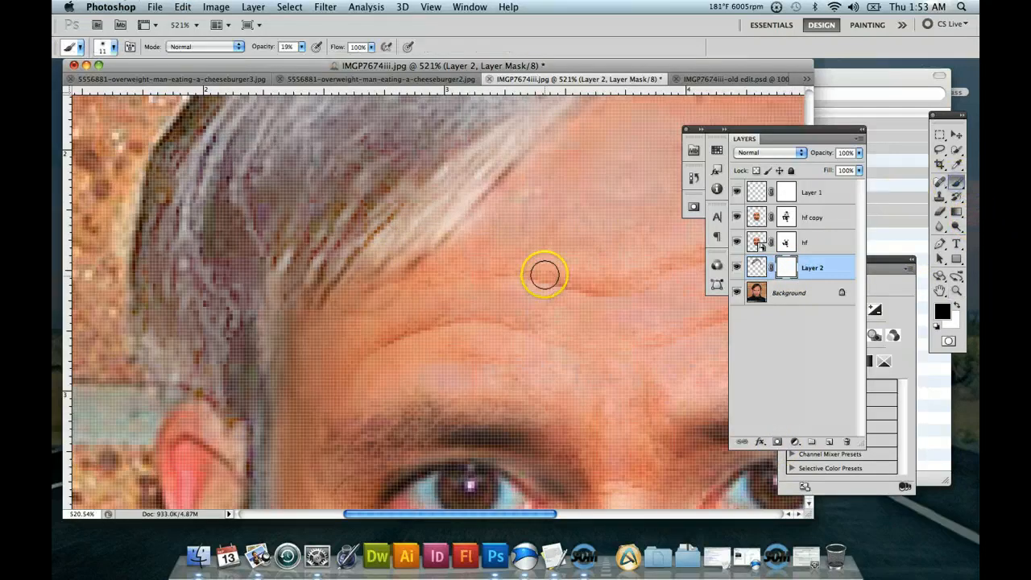
left_click(302, 47)
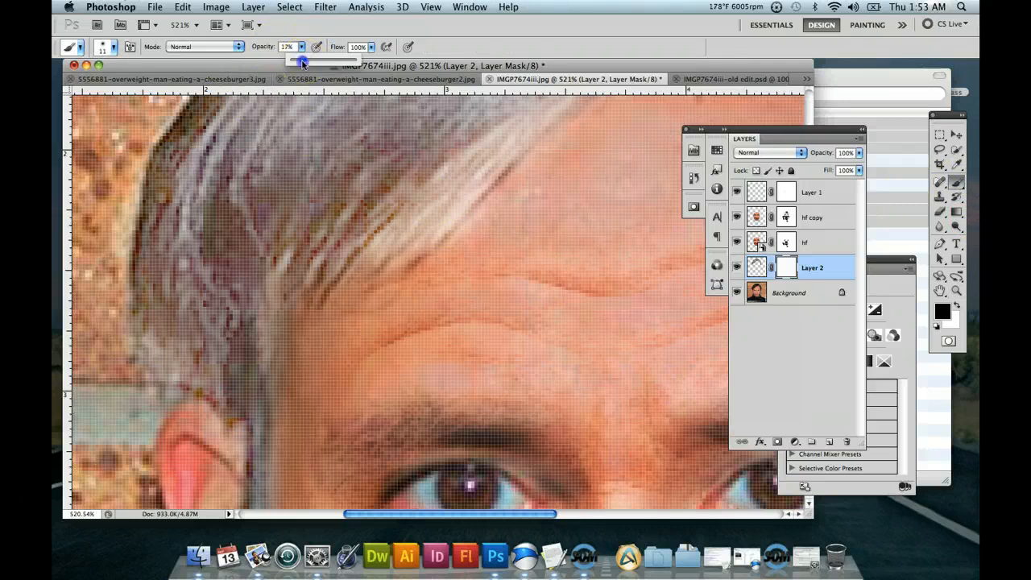
left_click(105, 47)
left_click_drag(79, 83, 73, 83)
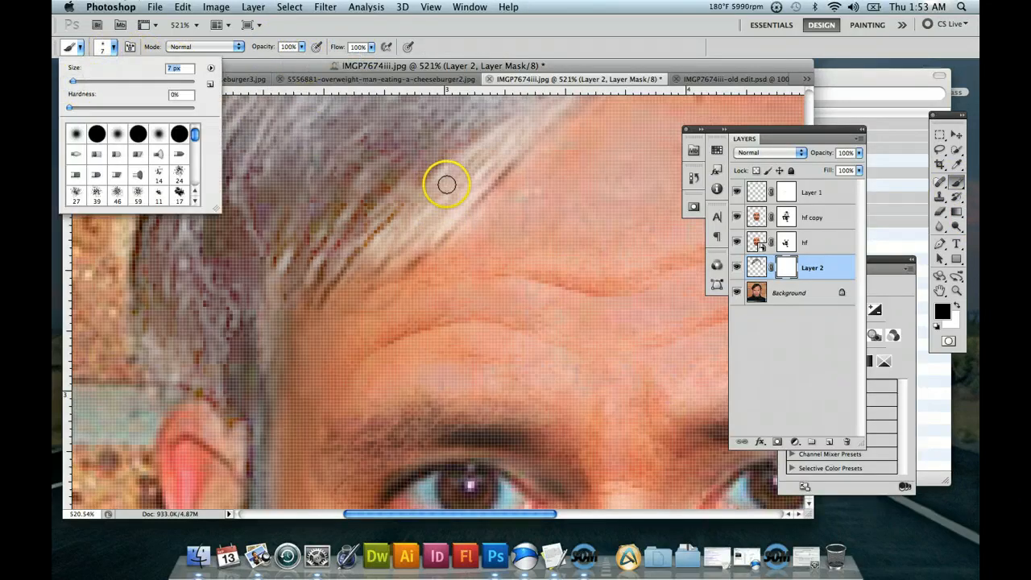
type("2")
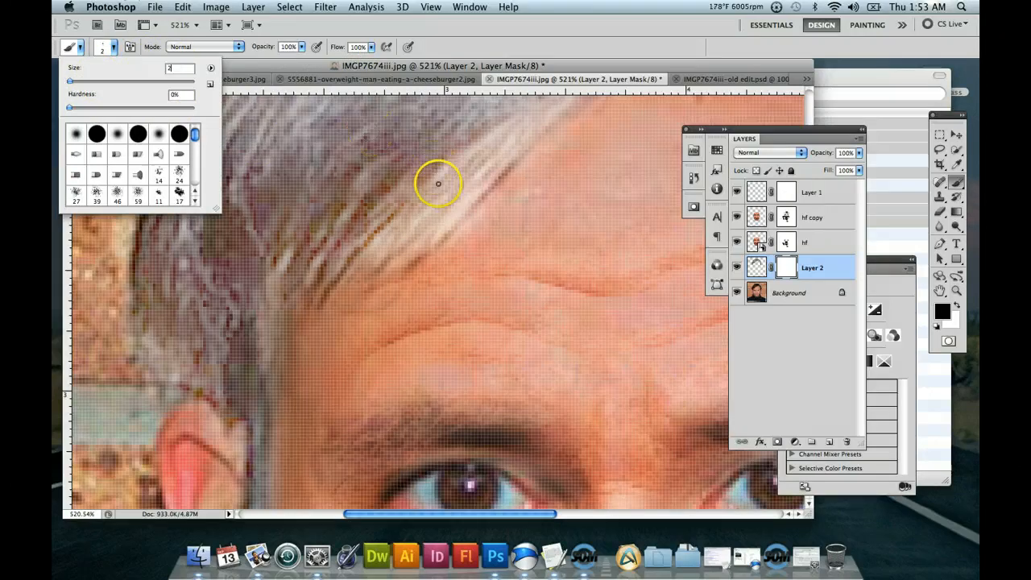
key("F2")
left_click_drag(175, 69, 160, 70)
type("4")
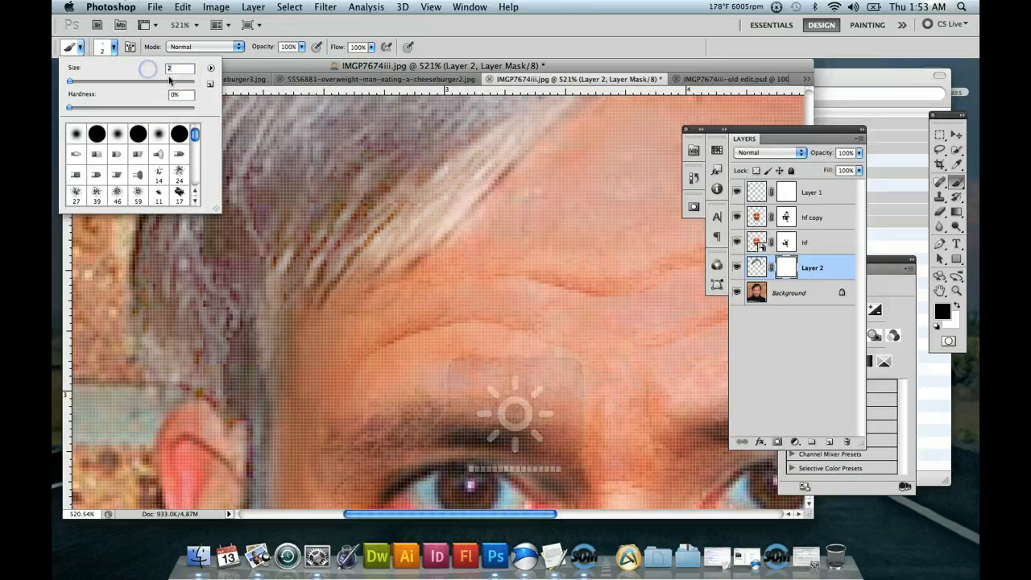
Paint black on the Layer 2 mask between the hair strands along the forehead hairline to hide the lightened skin.
left_click(448, 219)
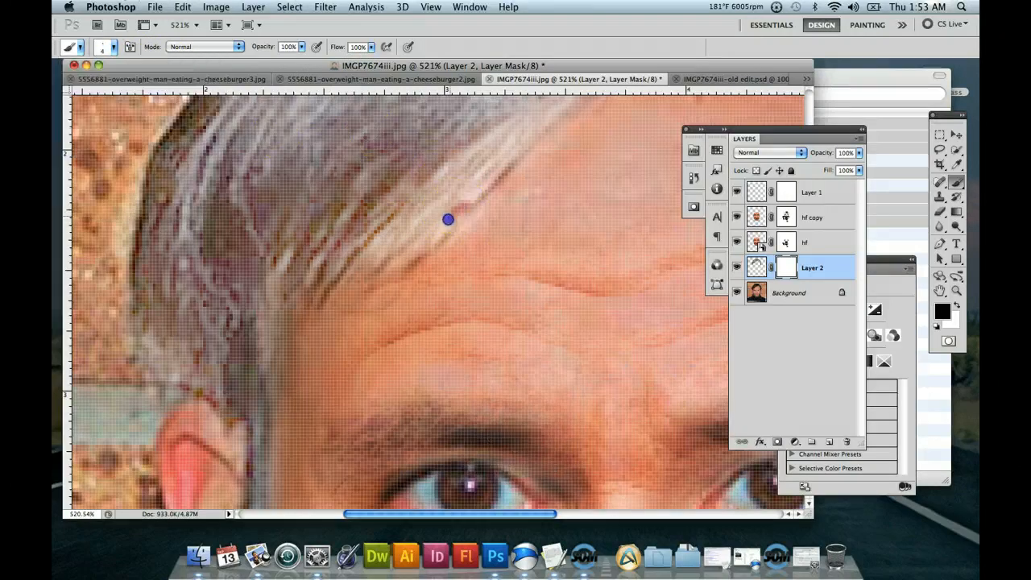
mouse_move(436, 239)
left_mouse_down()
mouse_move(409, 260)
mouse_move(478, 195)
left_mouse_up()
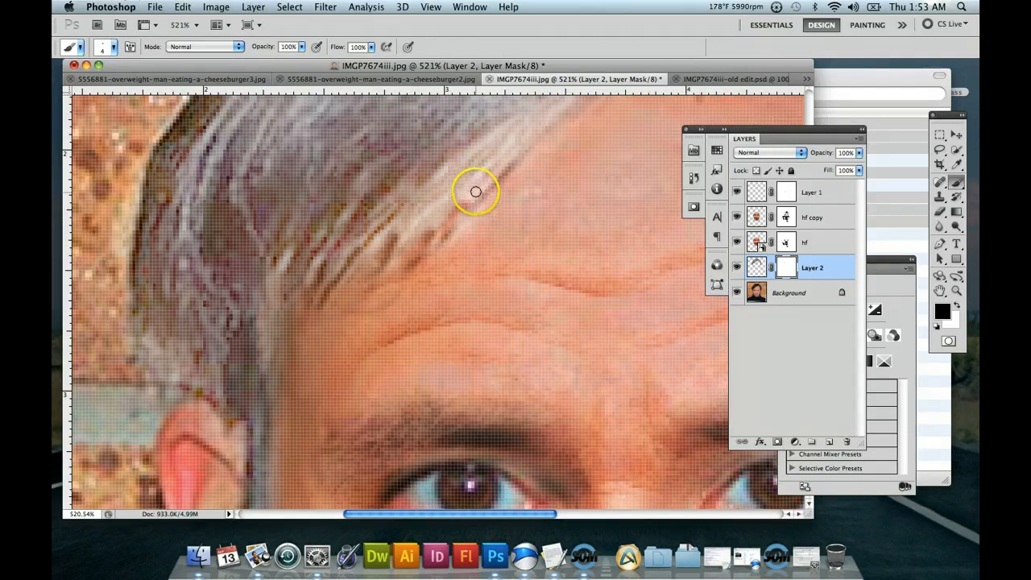
mouse_move(412, 238)
left_mouse_down()
mouse_move(387, 247)
mouse_move(408, 269)
mouse_move(423, 251)
left_mouse_up()
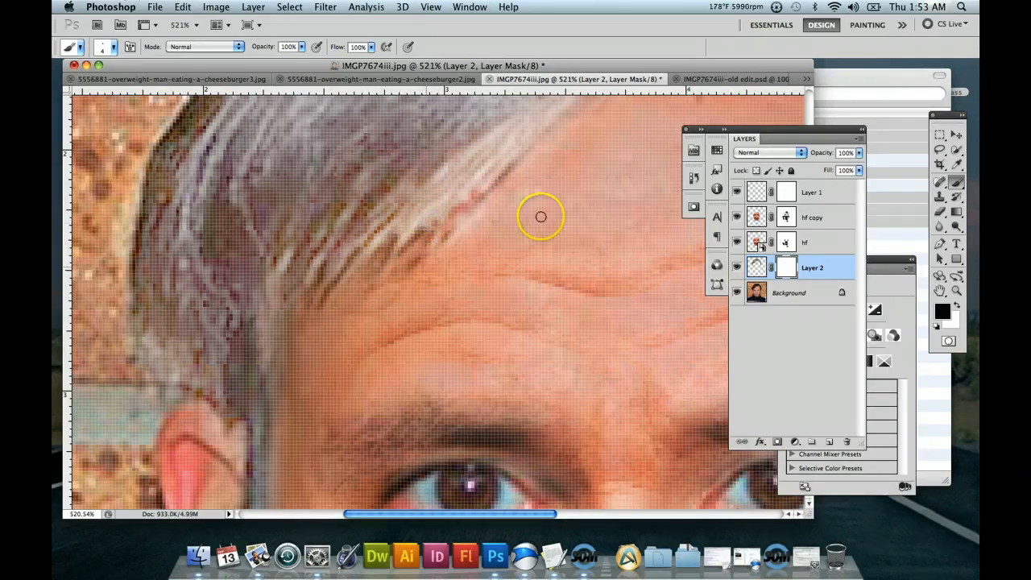
double_click(957, 290)
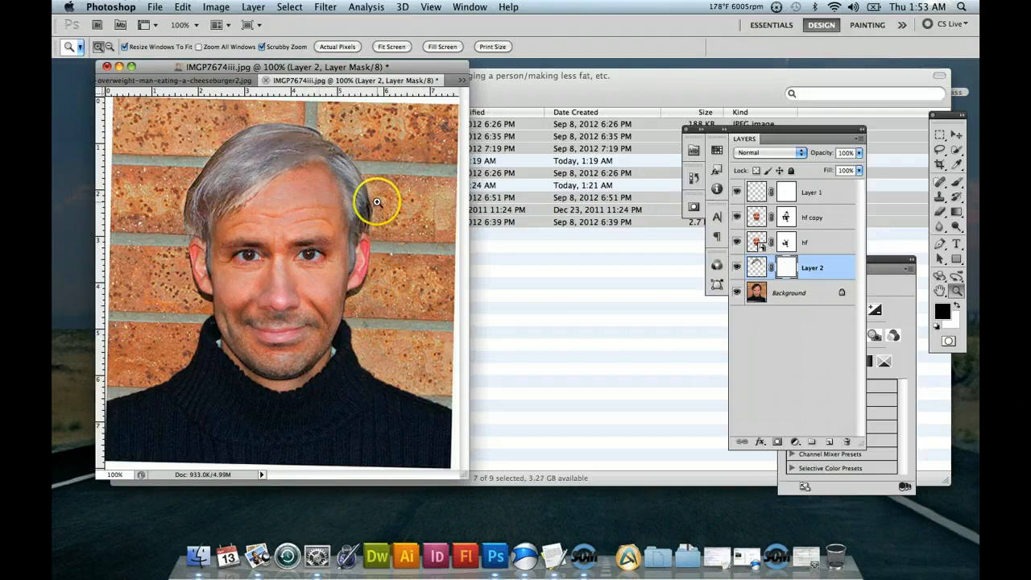
Try to select the eyebrow on the image's right side with the Magic Wand while the Layer 2 mask is active.
left_click_drag(271, 242, 315, 269)
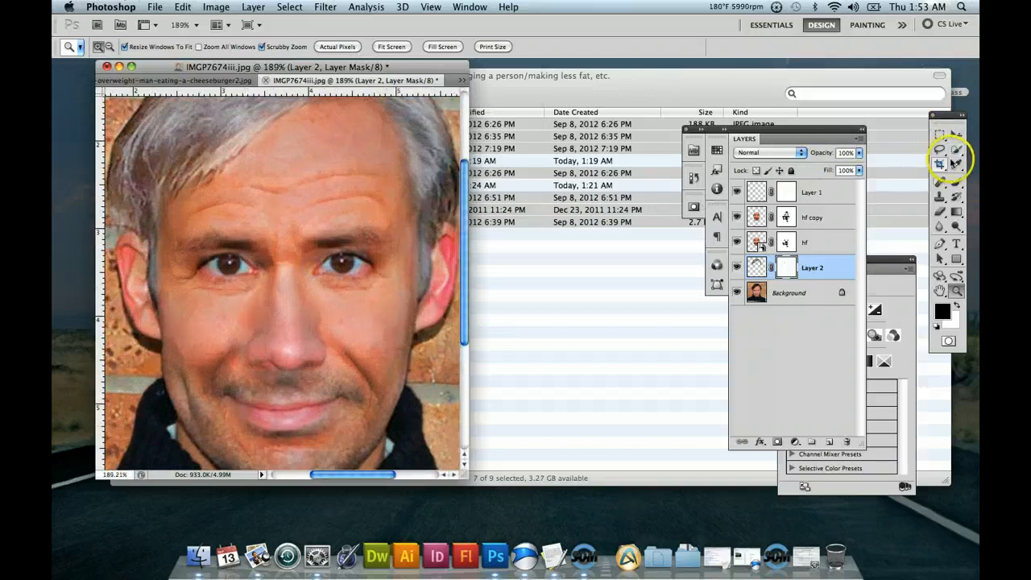
left_click(956, 154)
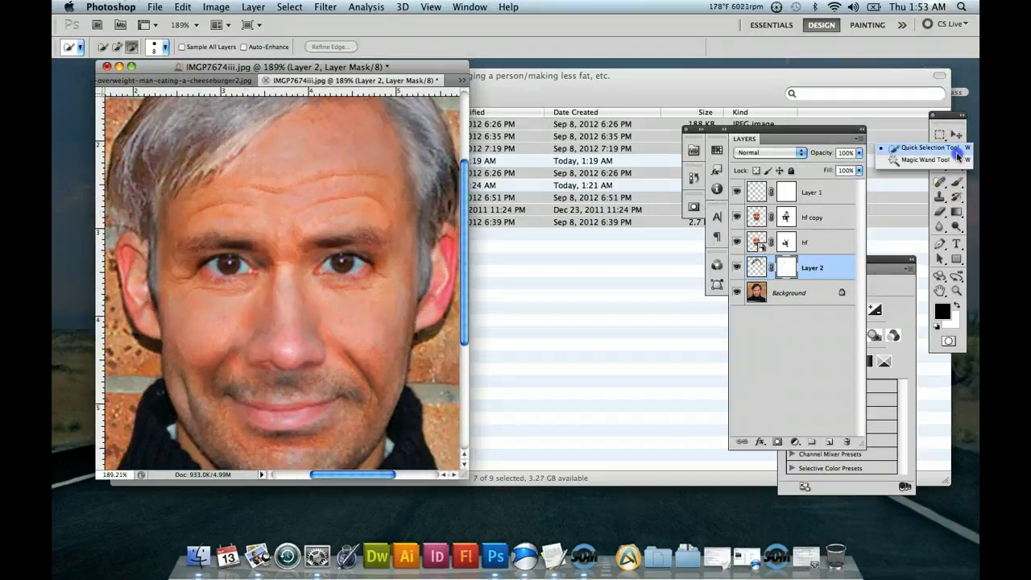
left_click(957, 160)
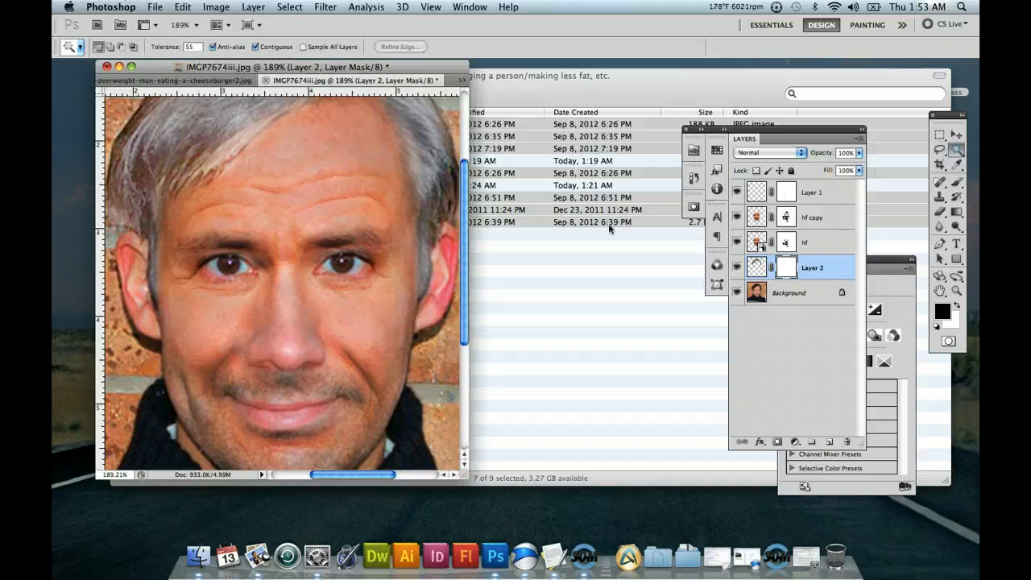
left_click(329, 240)
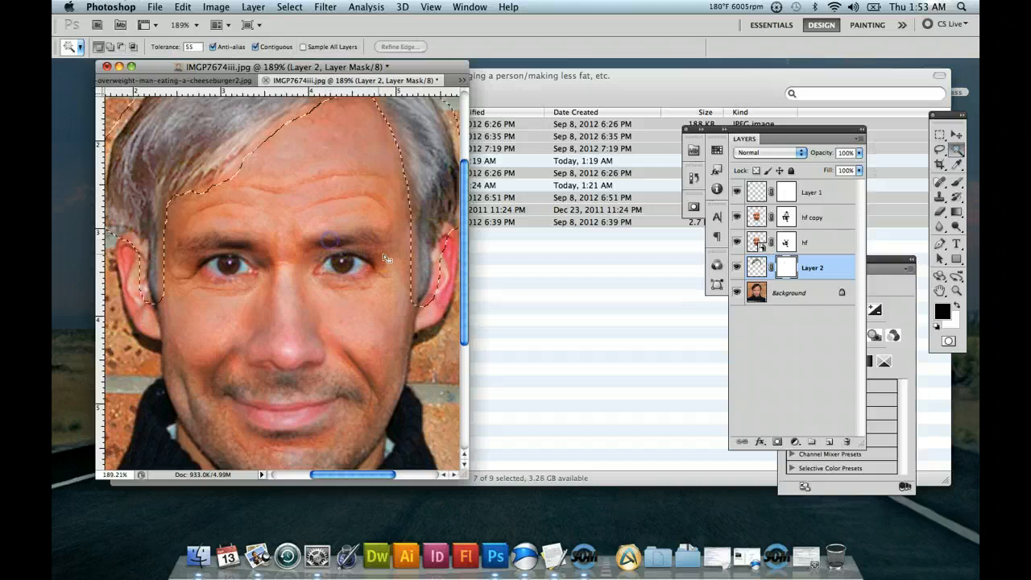
Make the Background layer active and try a Magic Wand selection of the right-side eyebrow at tolerance 55, then deselect.
left_click(752, 294)
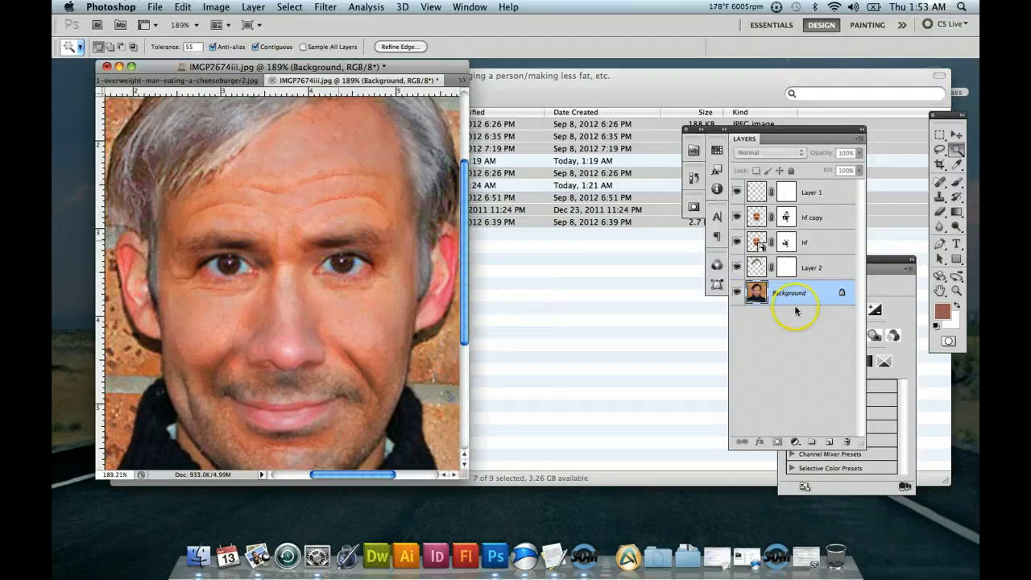
key("super+d")
left_click(346, 243)
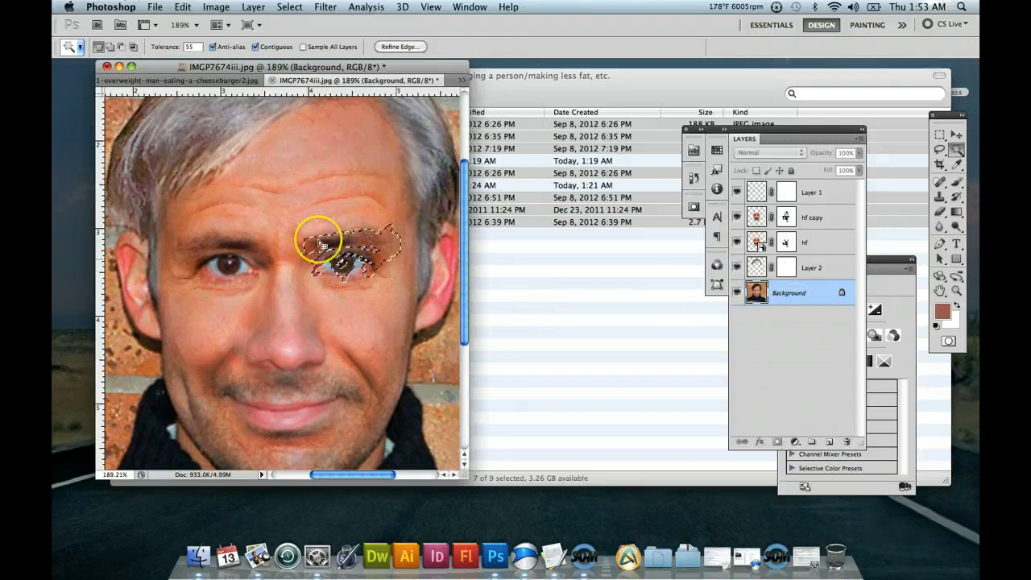
key("super+d")
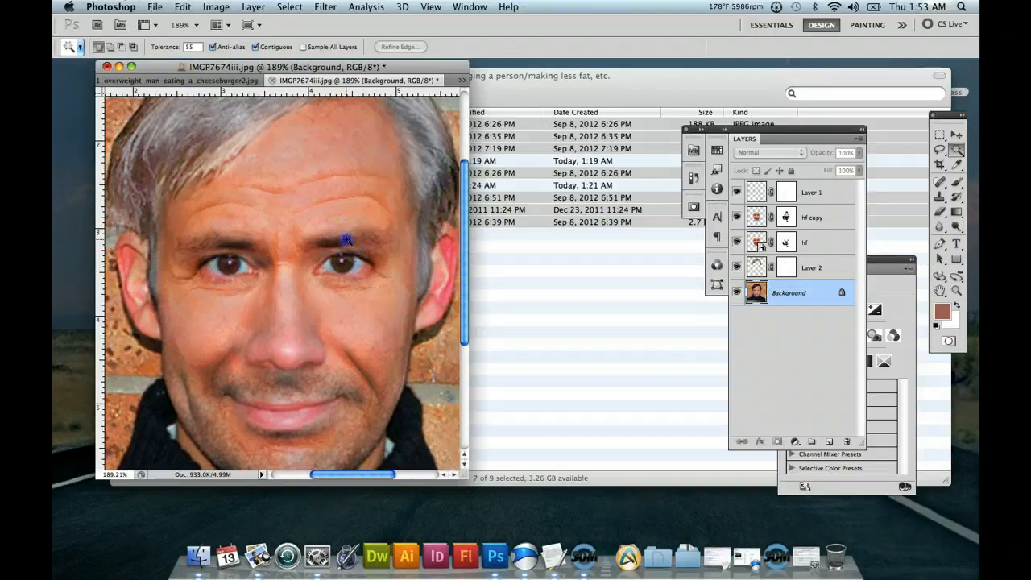
key("super+d")
Try selecting the right-side eyebrow with the Magic Wand at tolerance 22 and again at tolerance 33.
type("3")
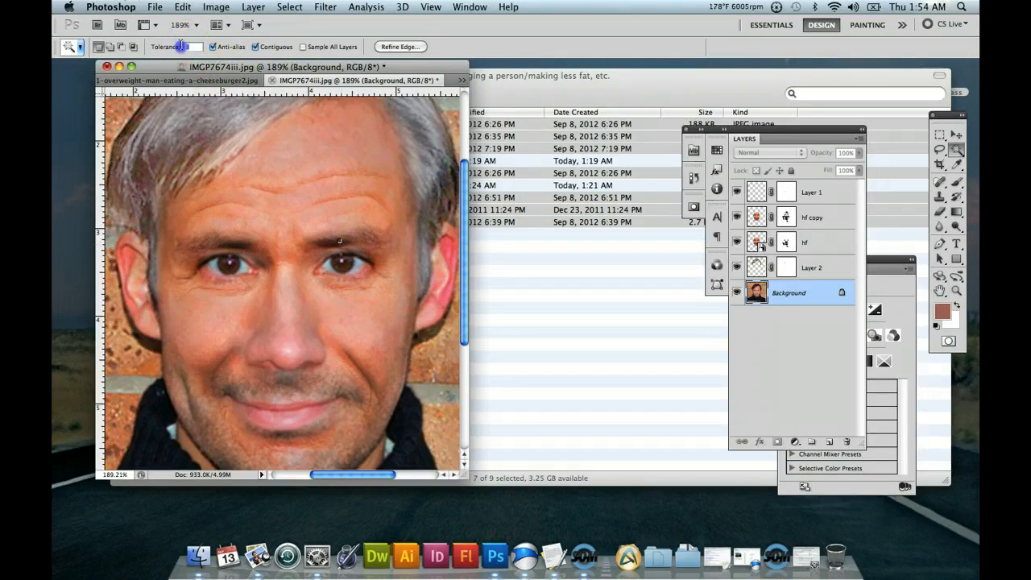
type("11")
type("22")
left_click(342, 239)
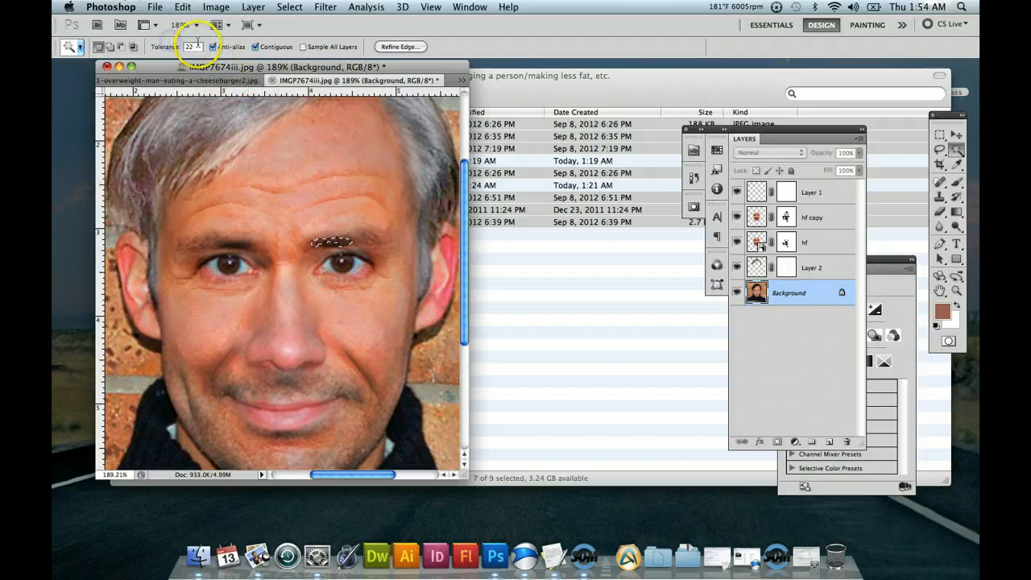
type("33")
left_click(333, 243)
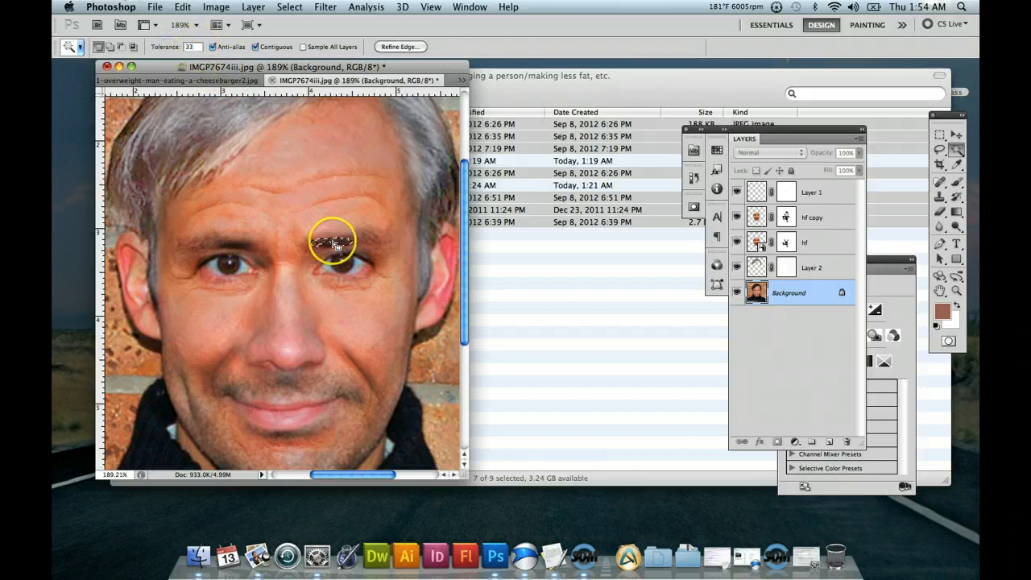
Outline the whole right-side eyebrow on the Background layer with a Polygonal Lasso selection.
left_click(957, 291)
left_click_drag(387, 272, 386, 272)
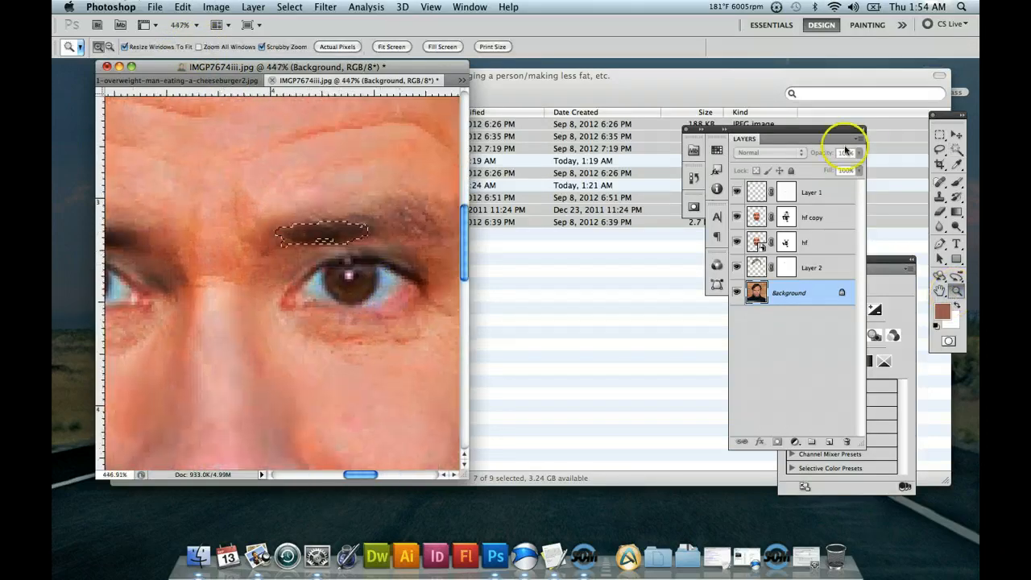
left_click(941, 150)
left_click_drag(941, 150, 941, 159)
left_click(355, 198)
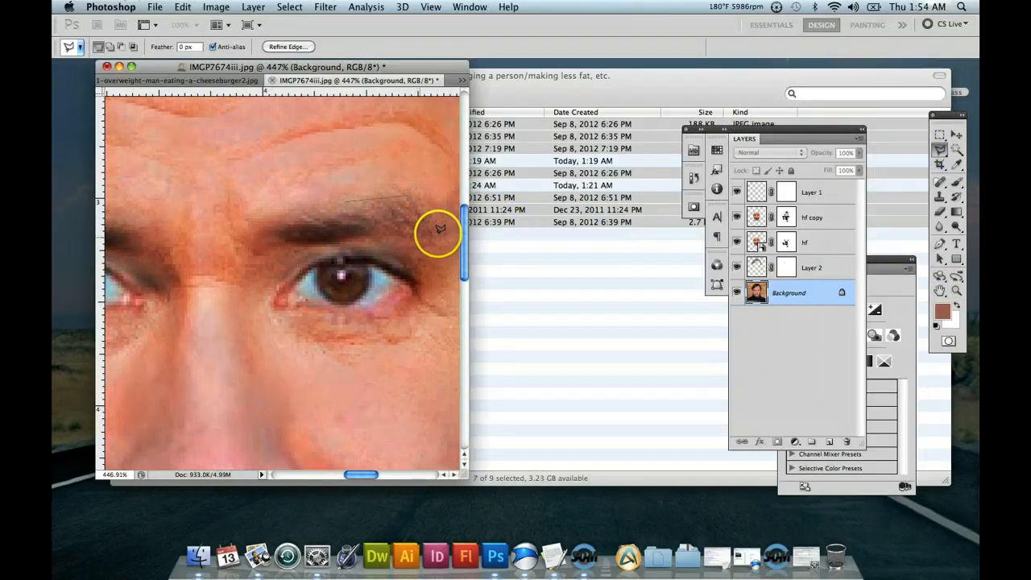
left_click(441, 233)
left_click(417, 248)
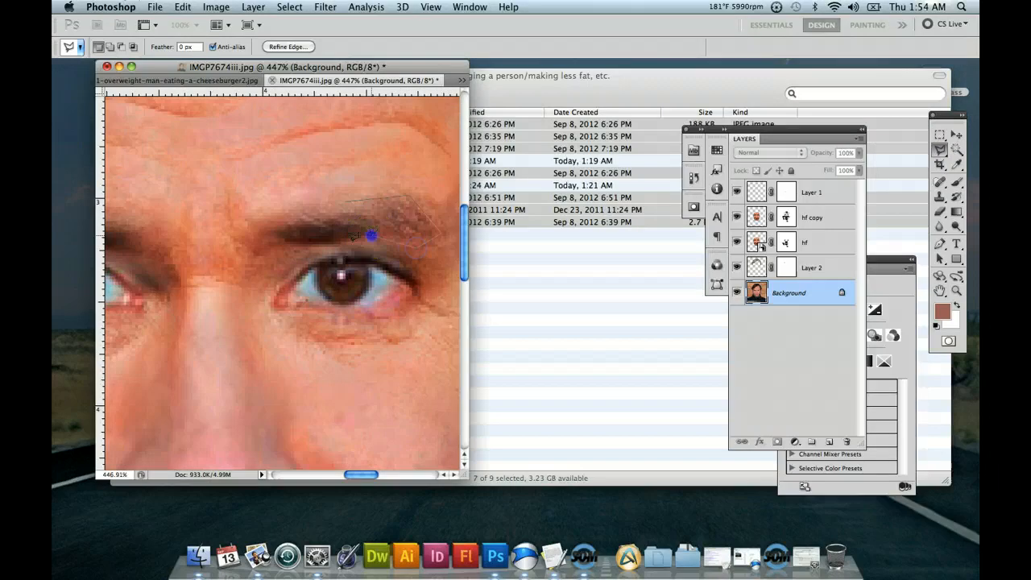
left_click(293, 243)
left_click(348, 197)
Refine the edge of the eyebrow selection with Smooth 49 and Feather 1.2 px, output to a selection.
left_click(326, 6)
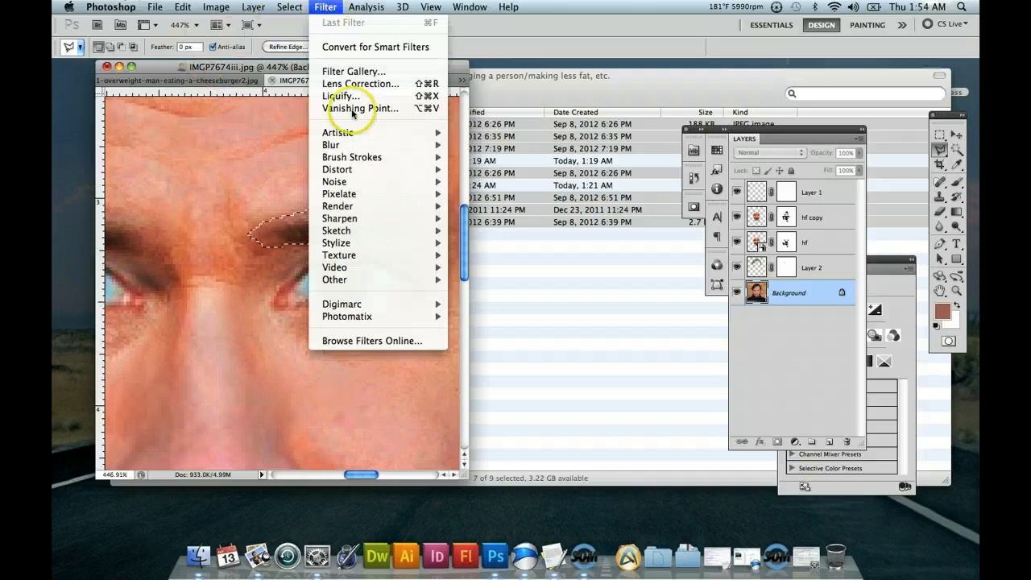
mouse_move(363, 194)
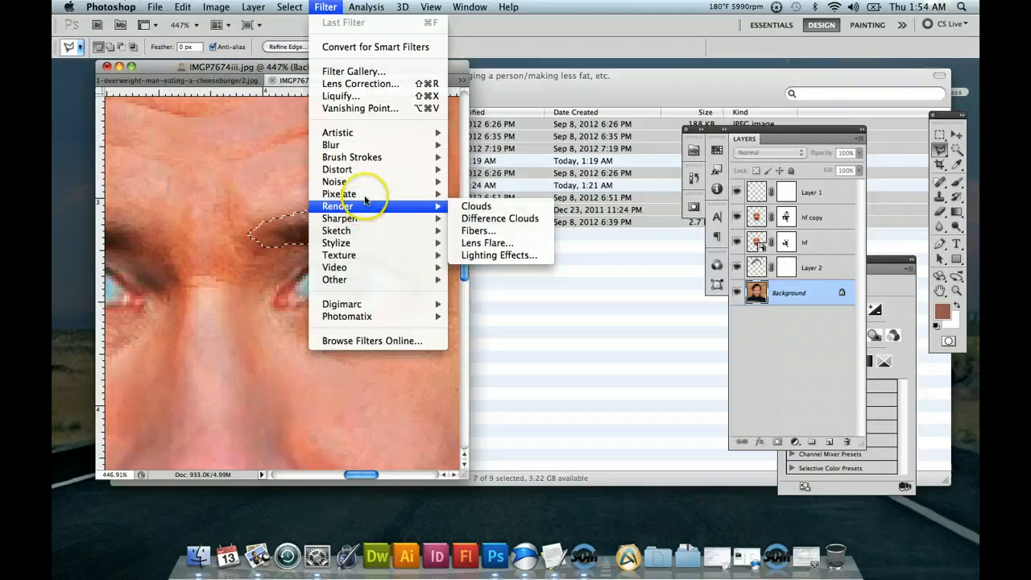
mouse_move(373, 137)
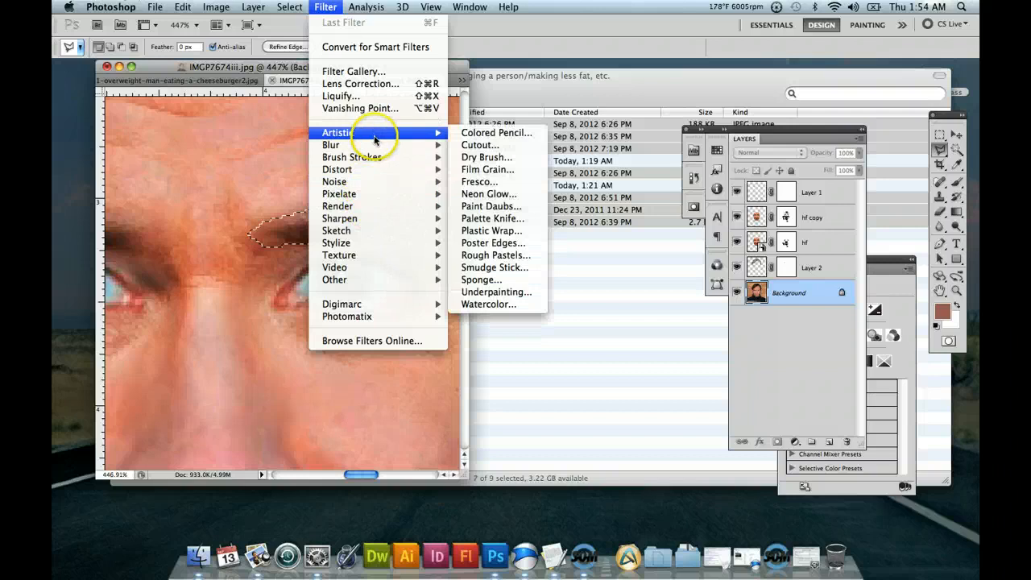
mouse_move(290, 7)
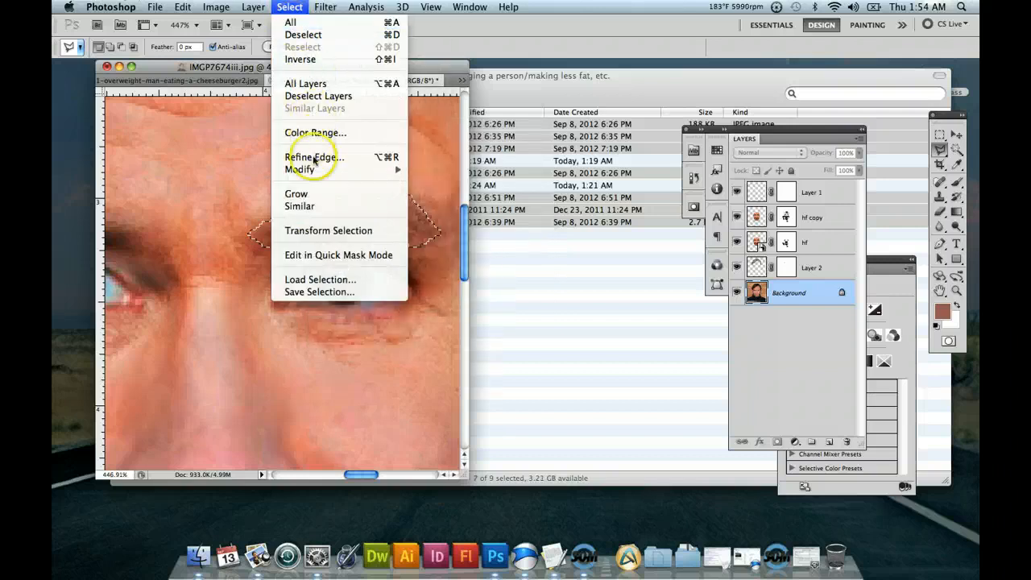
left_click(395, 158)
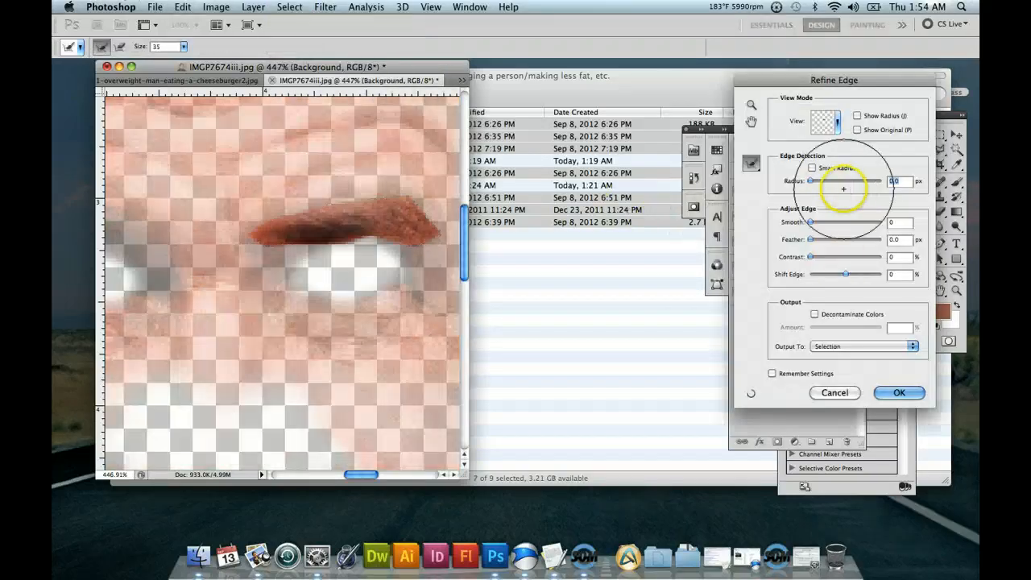
left_click(842, 223)
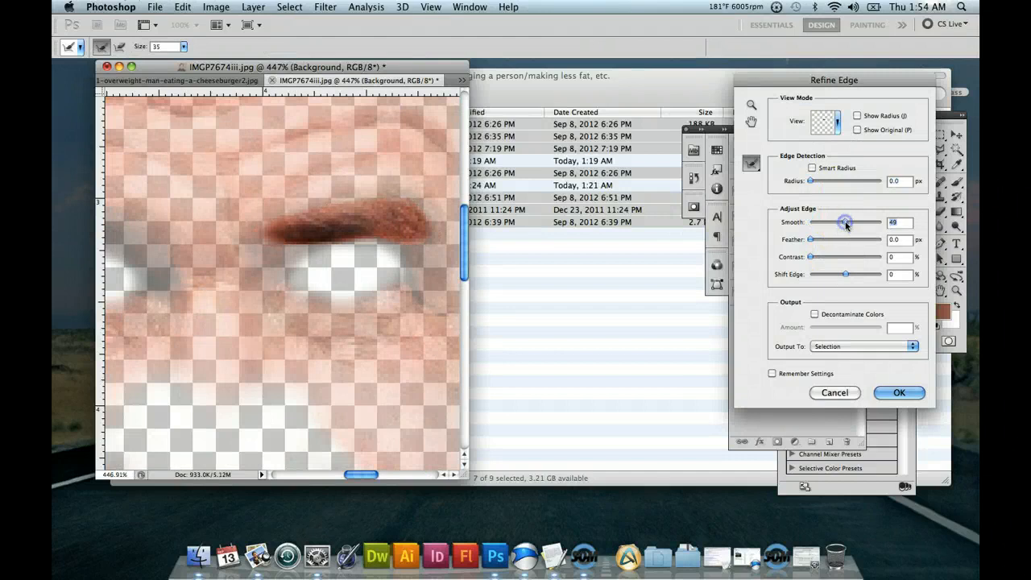
left_click_drag(835, 244, 815, 241)
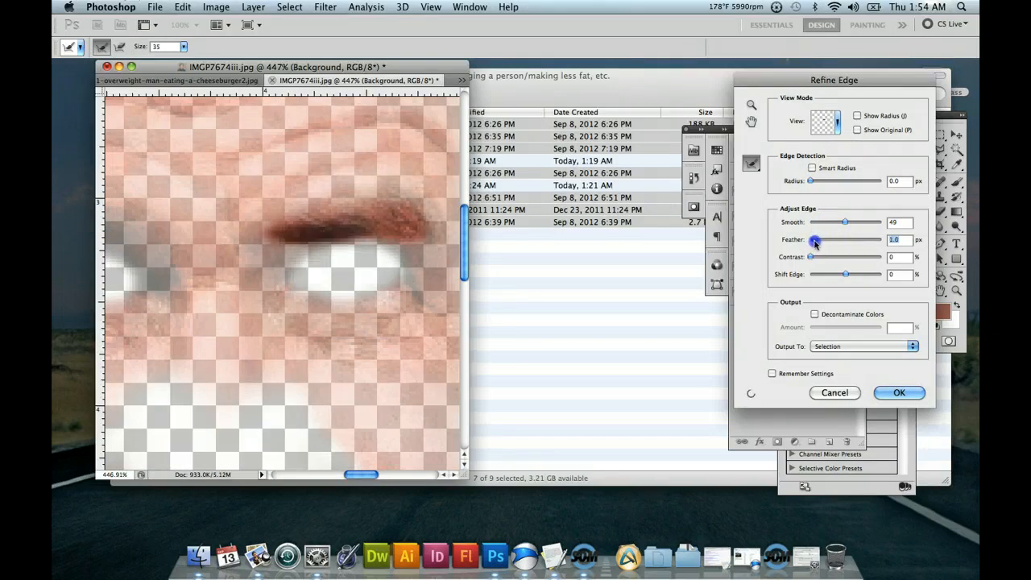
left_click(888, 391)
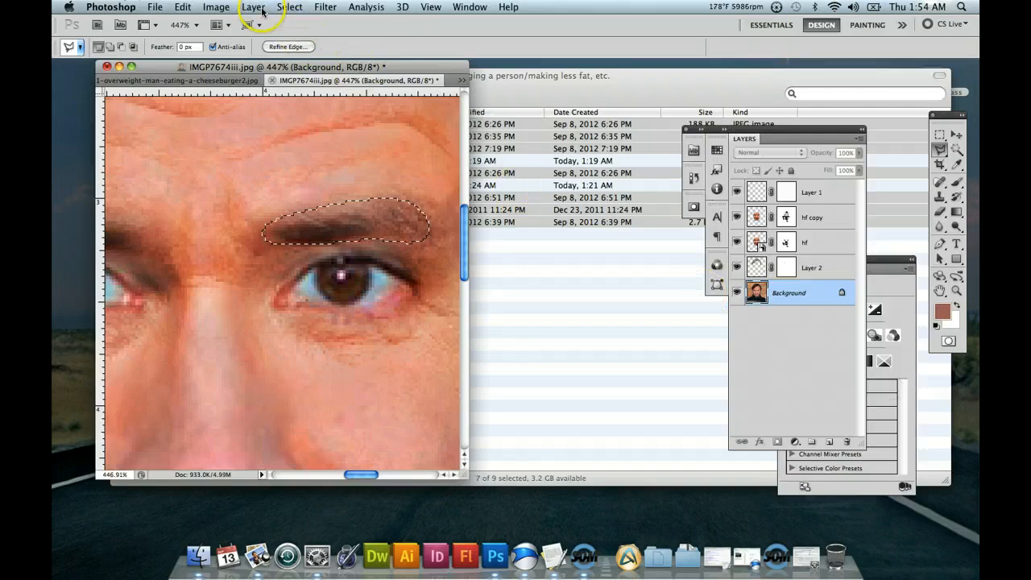
Lighten the selected eyebrow with a Levels adjustment, setting the midtone input level to 3.00.
left_click(216, 7)
mouse_move(325, 7)
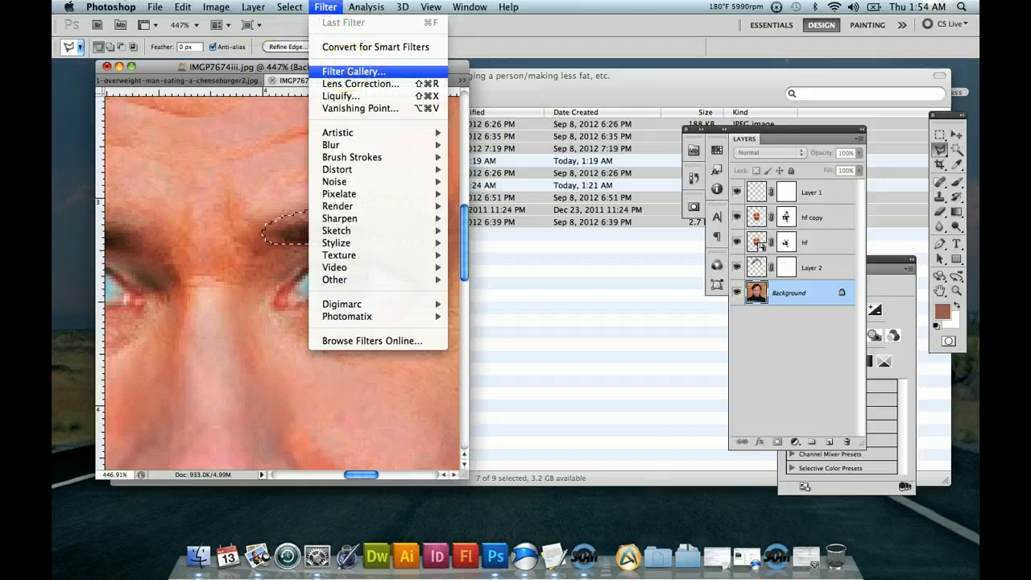
mouse_move(216, 6)
mouse_move(238, 47)
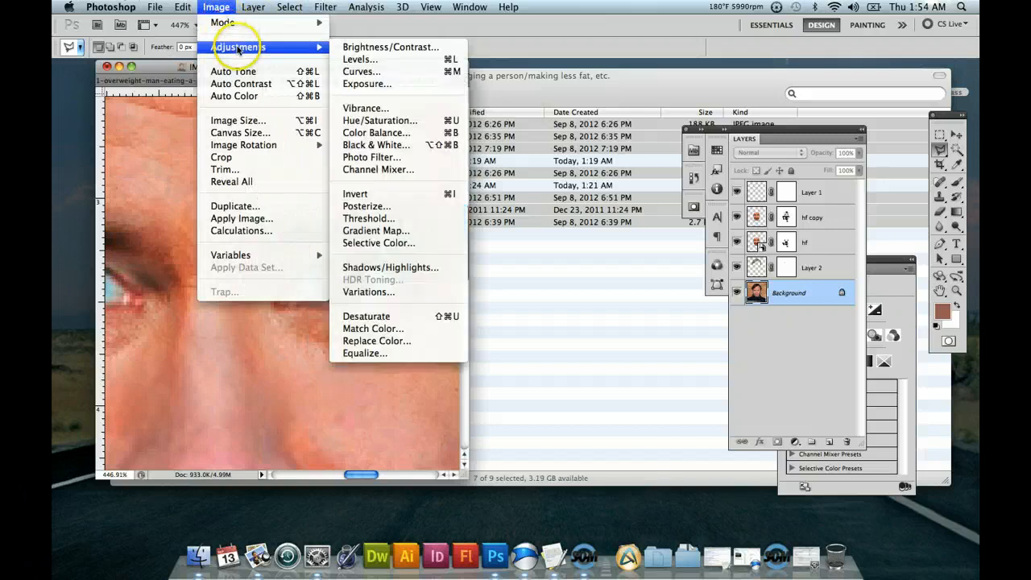
left_click(362, 60)
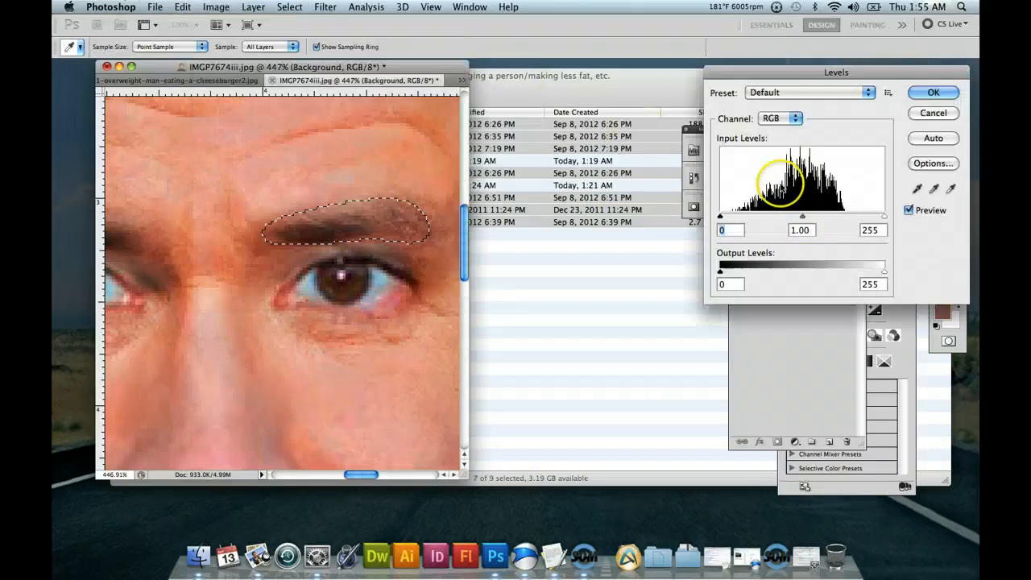
left_click_drag(800, 232, 779, 231)
type("3")
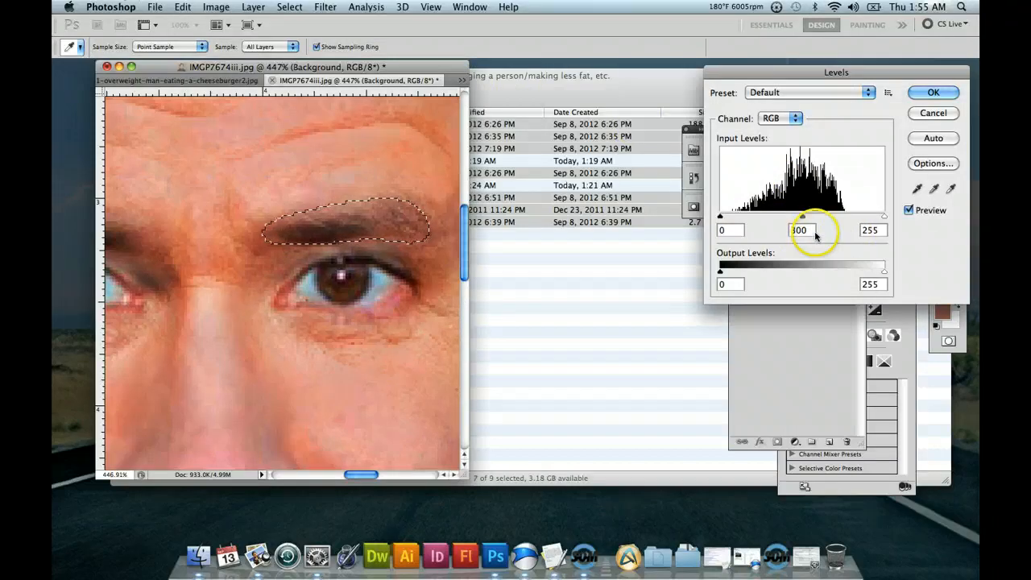
left_click(933, 93)
Reduce the selected eyebrow's saturation to -26 with a Hue/Saturation adjustment.
left_click(216, 6)
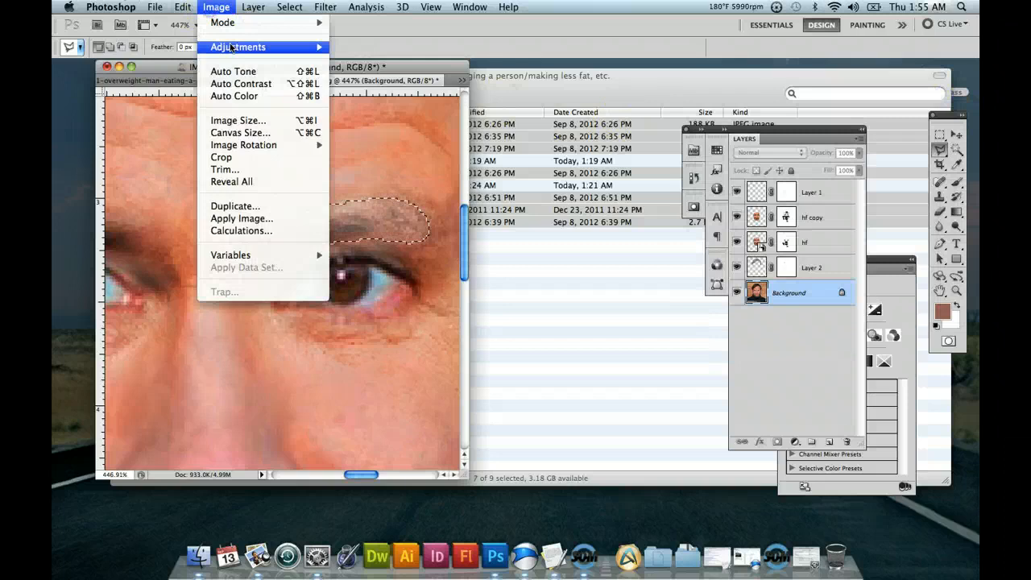
mouse_move(232, 48)
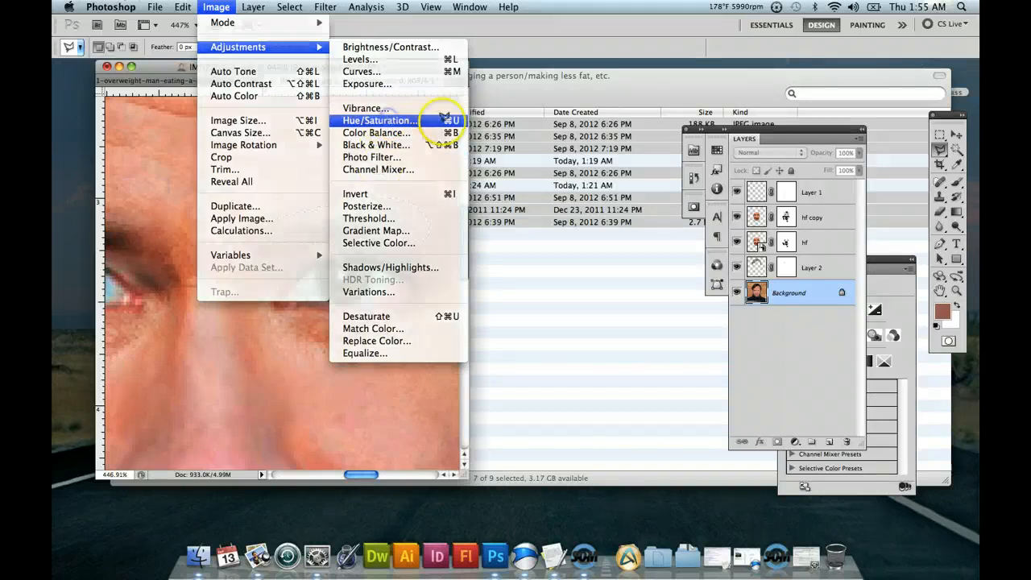
left_click(390, 120)
left_click(760, 198)
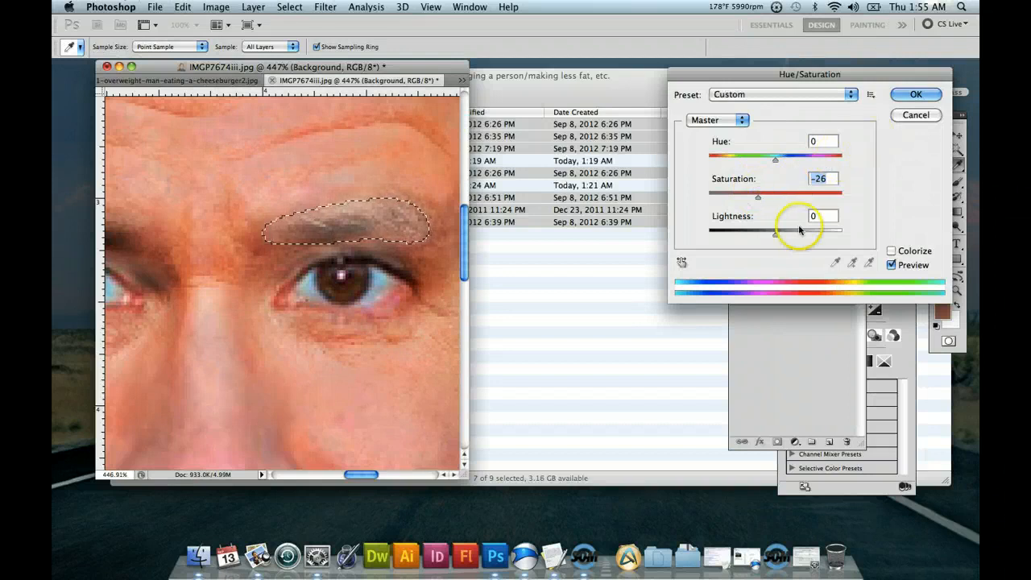
left_click(910, 96)
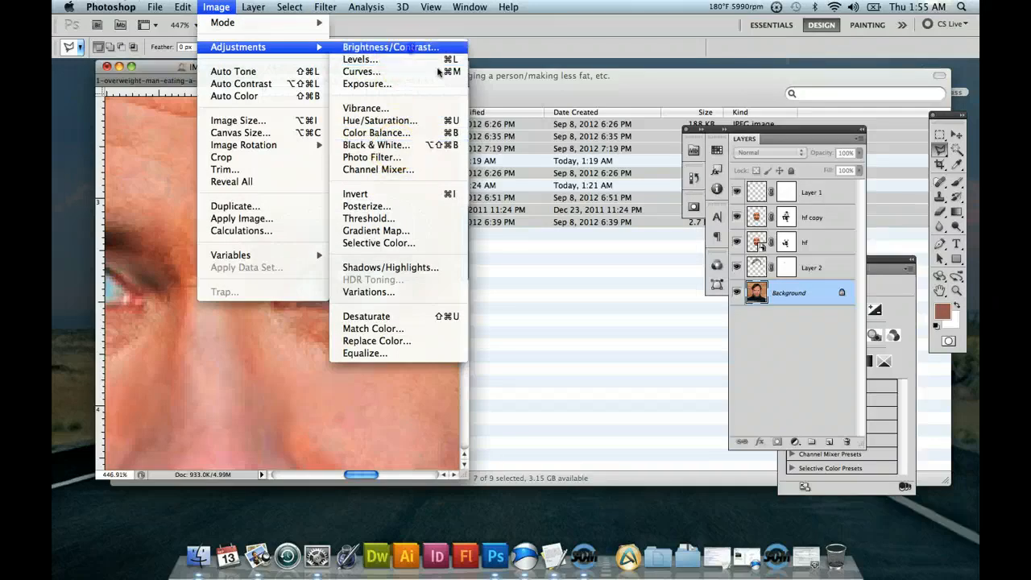
Apply a Brightness/Contrast adjustment to the selected eyebrow with brightness 6 and contrast 36.
left_click(411, 48)
left_click_drag(820, 118, 833, 90)
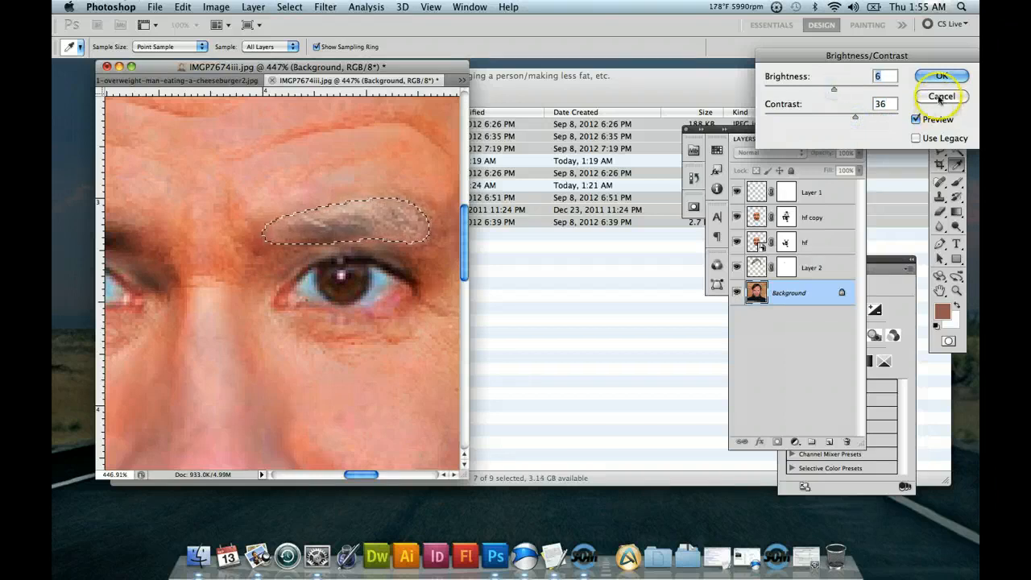
left_click(941, 75)
left_click(766, 288)
Sample a gray with the Eyedropper and brush it onto the selected eyebrow on the Background layer.
left_click(956, 291)
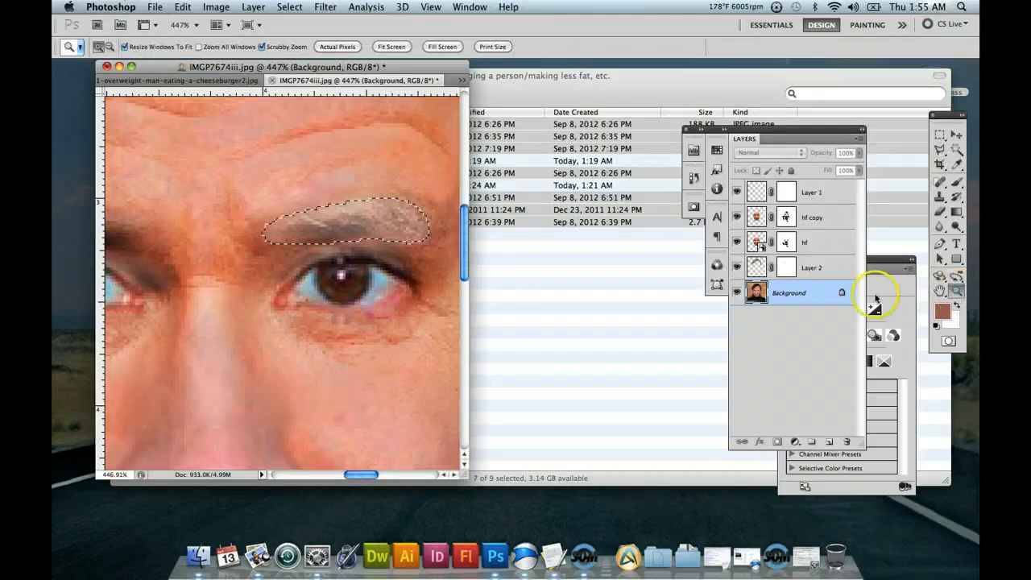
left_click_drag(415, 271, 386, 299)
left_click(959, 155)
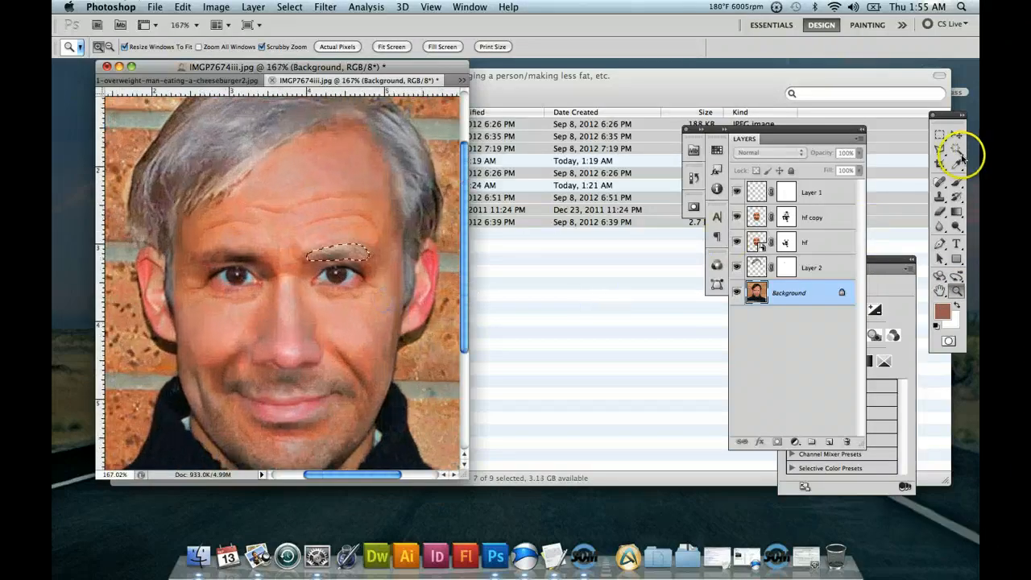
left_click(958, 162)
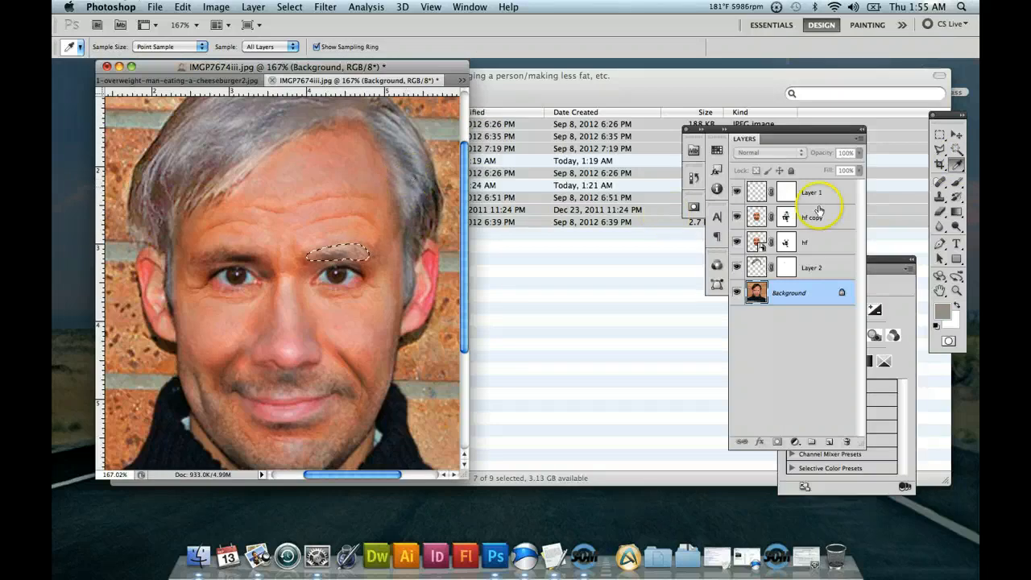
left_click(957, 182)
mouse_move(335, 258)
left_mouse_down()
mouse_move(325, 247)
mouse_move(329, 255)
left_mouse_up()
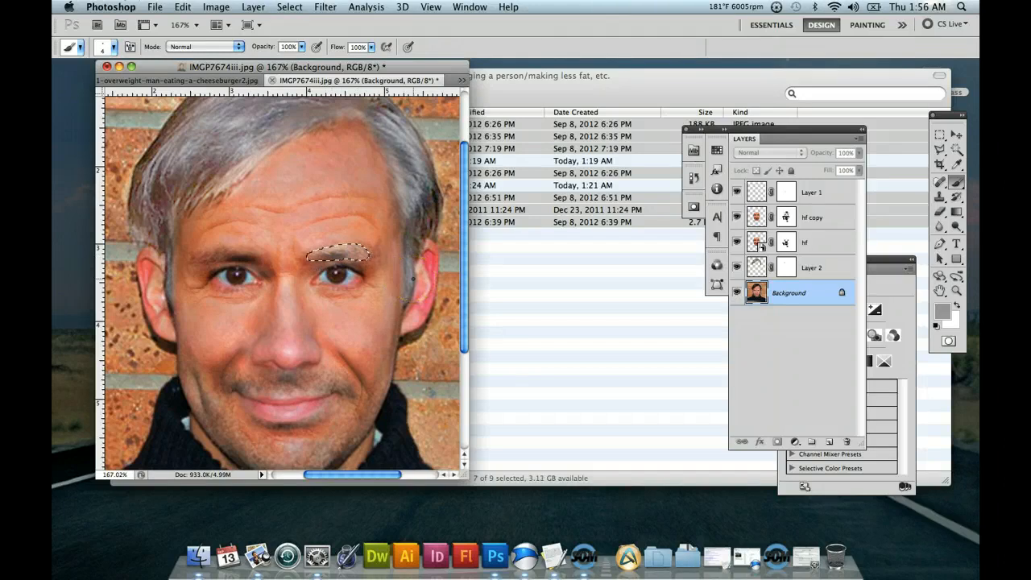
Sample a light gray from the grayed hair on Layer 2 as the foreground color.
left_click(956, 164)
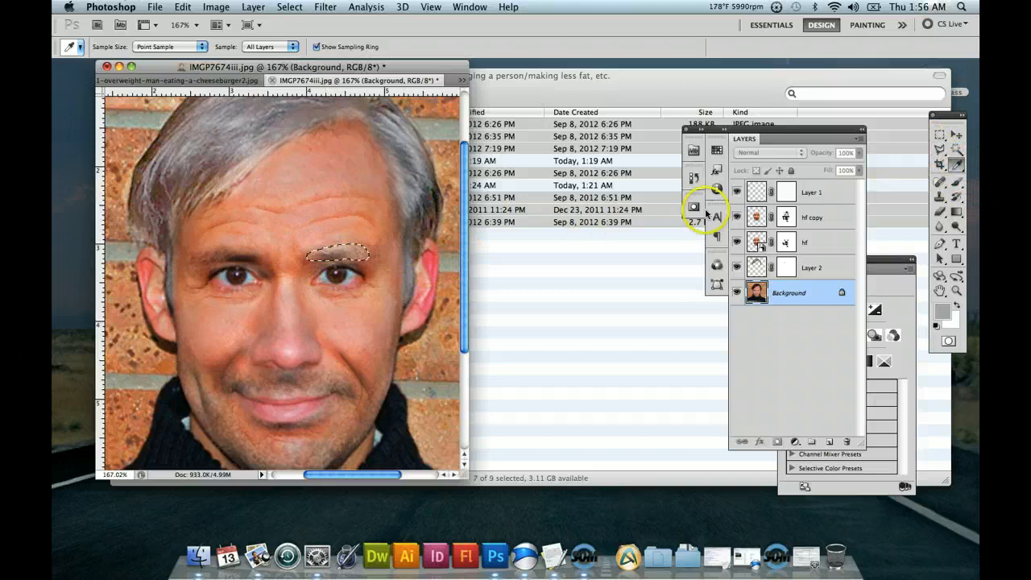
left_click(955, 183)
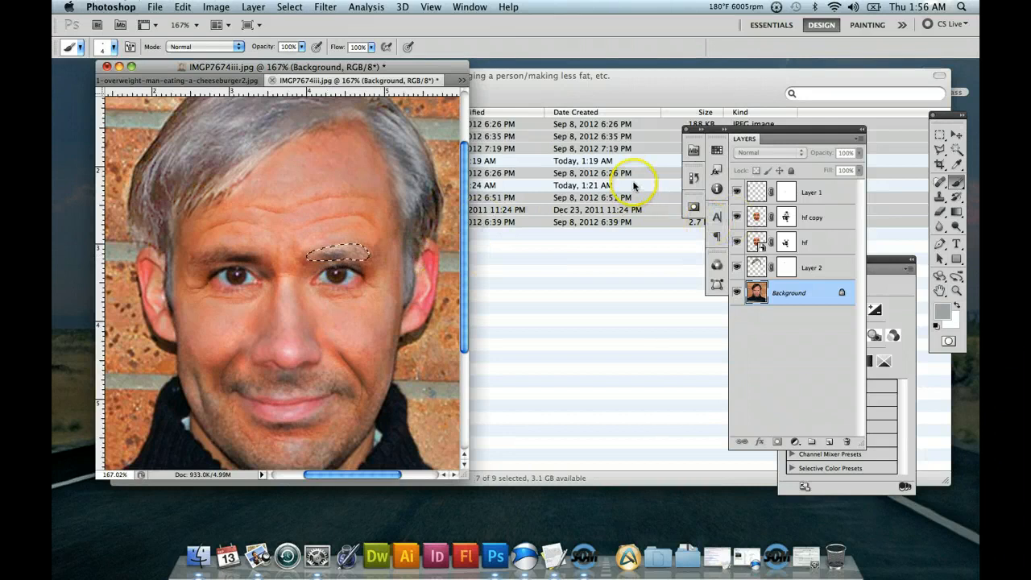
left_click(955, 165)
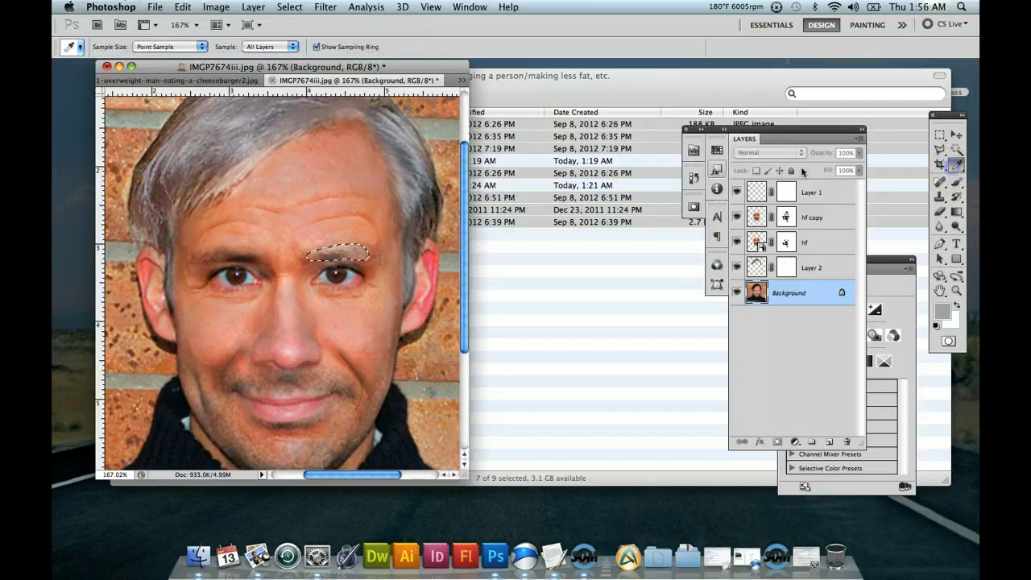
left_click(777, 268)
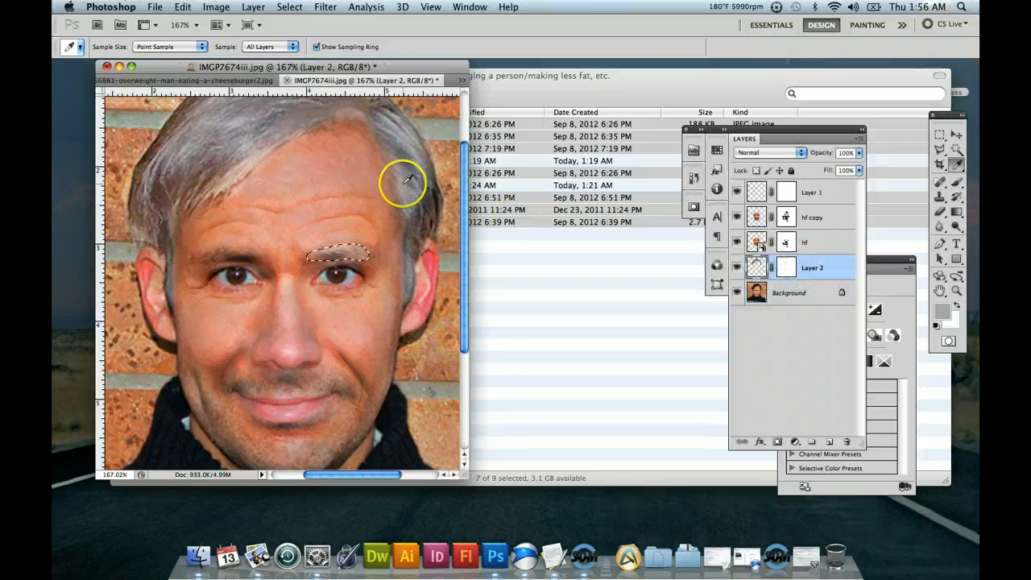
left_click(394, 122)
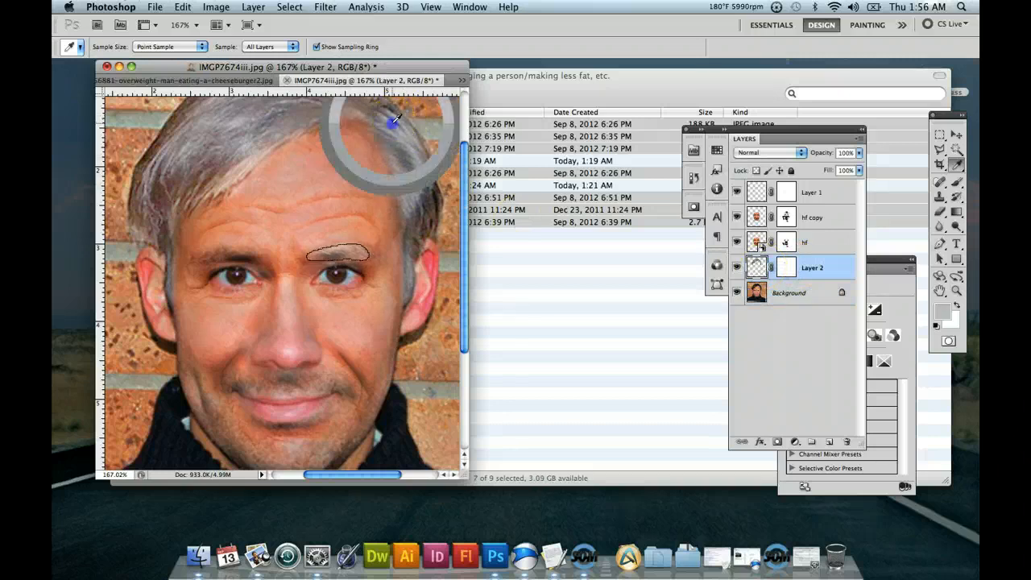
left_click(235, 177)
left_click(265, 151)
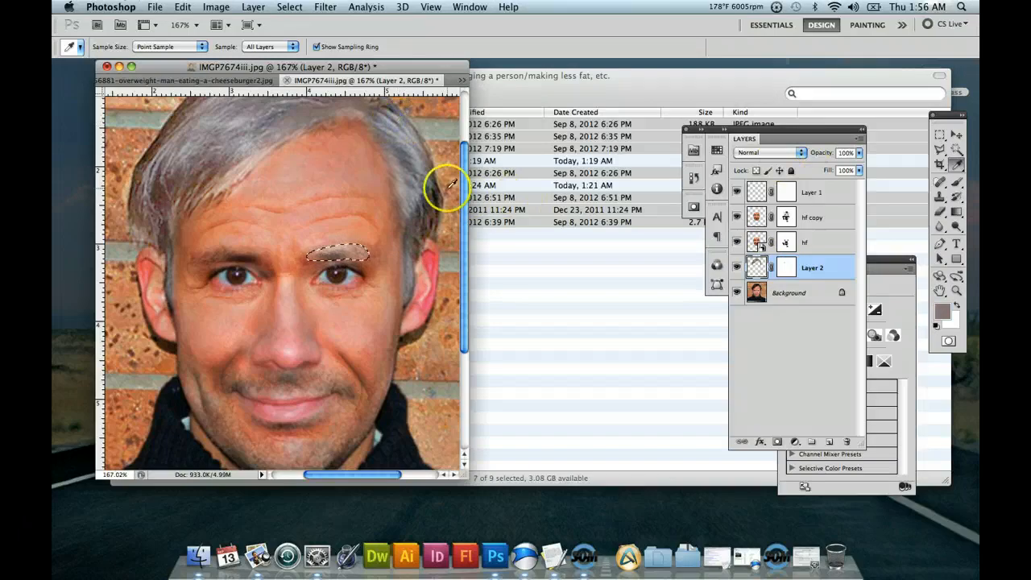
left_click(240, 120)
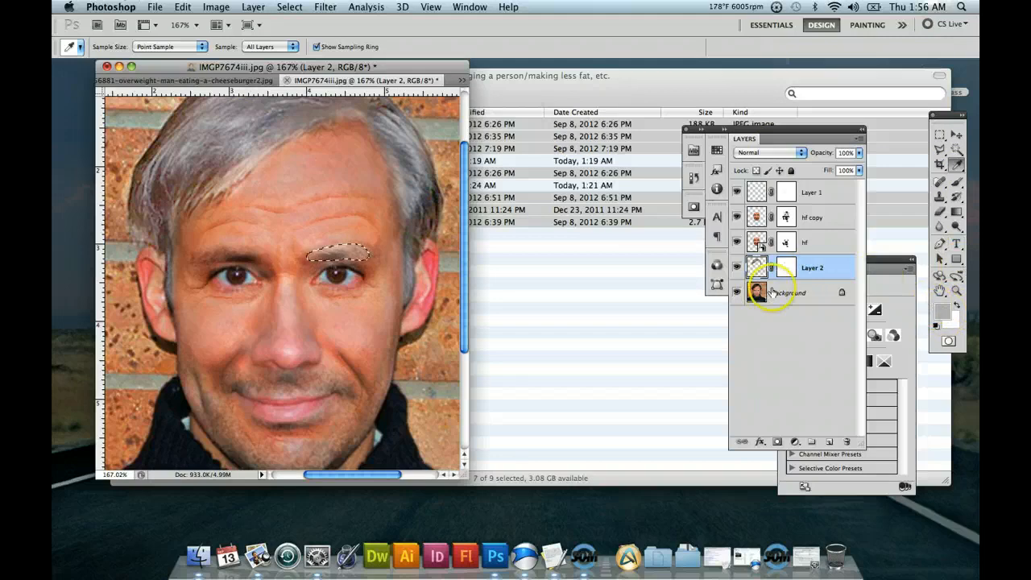
Undo a trial brush mark on the selected eyebrow and clear the eyebrow selection.
left_click(956, 183)
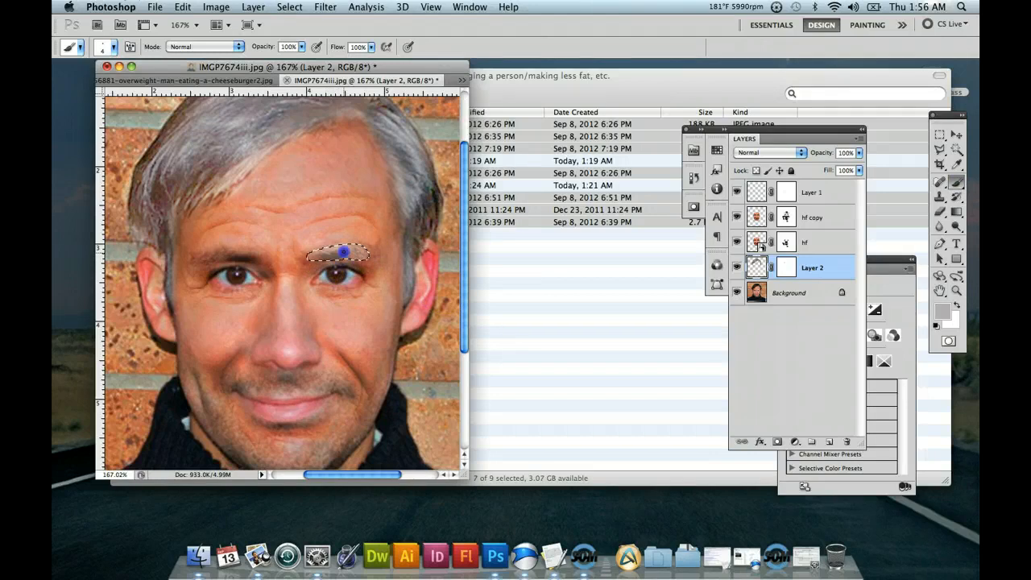
key("super+z")
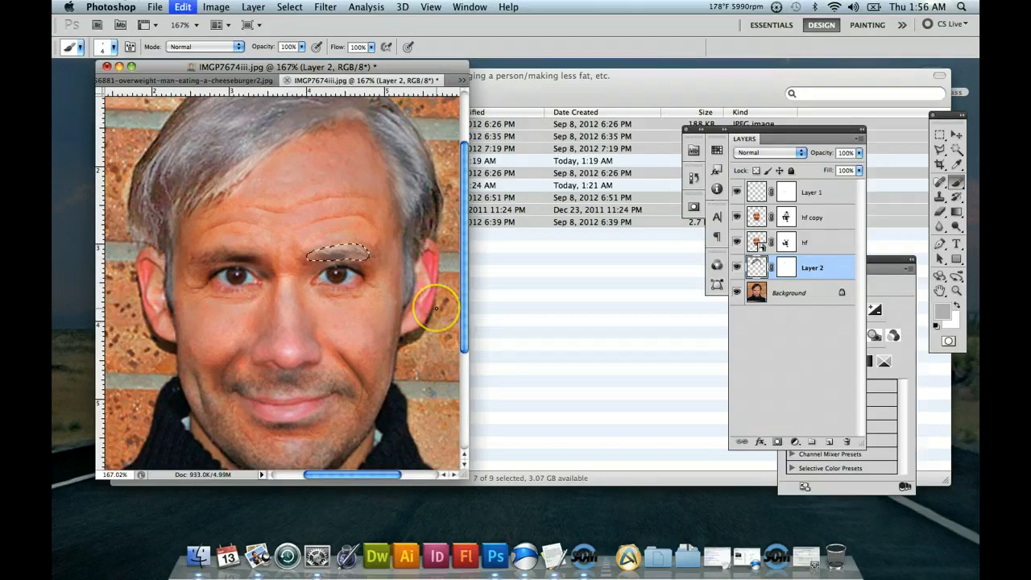
double_click(956, 291)
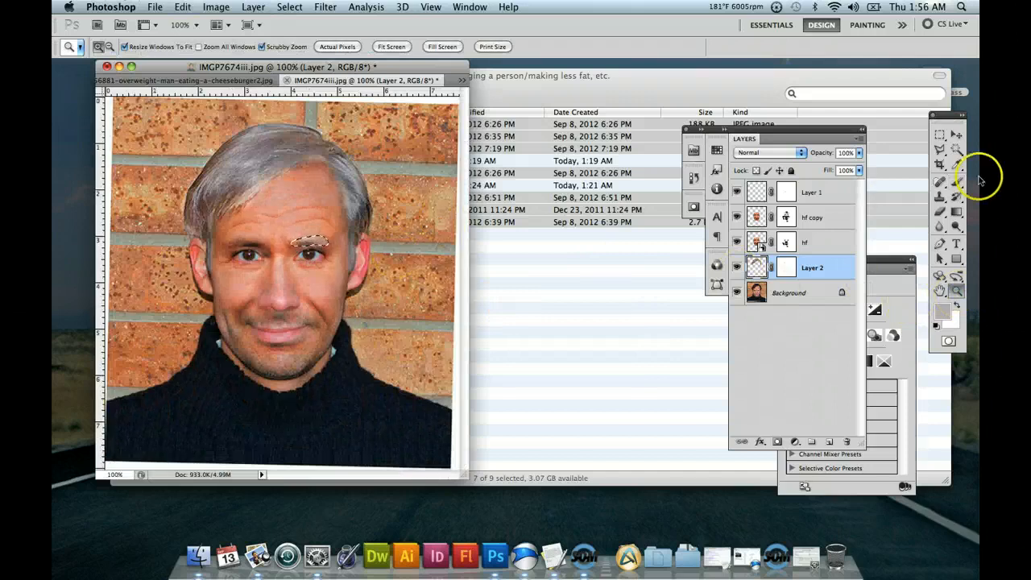
left_click(940, 135)
left_click(379, 193)
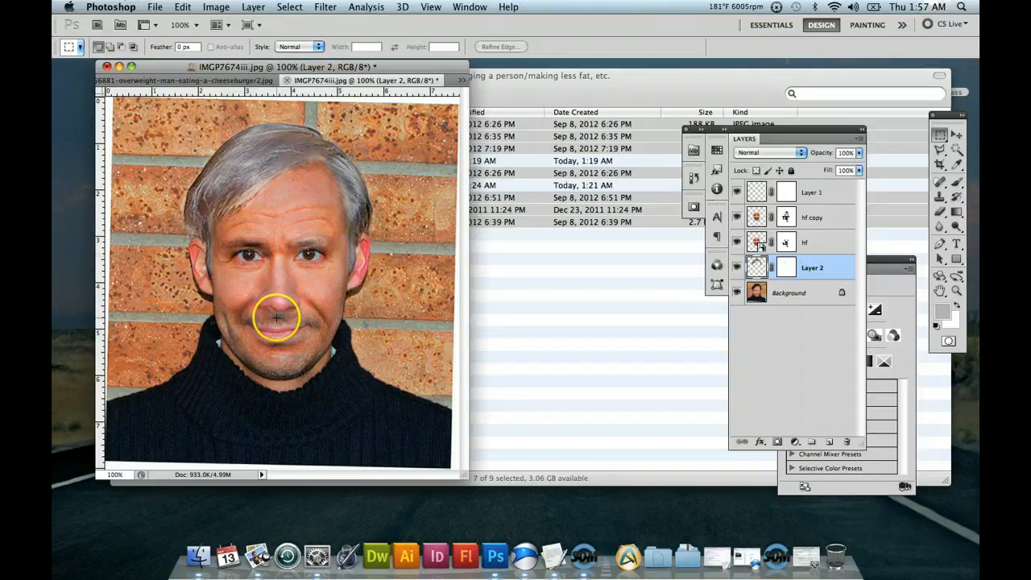
Set the foreground color to the lighter gray d2cfd5.
left_click(956, 164)
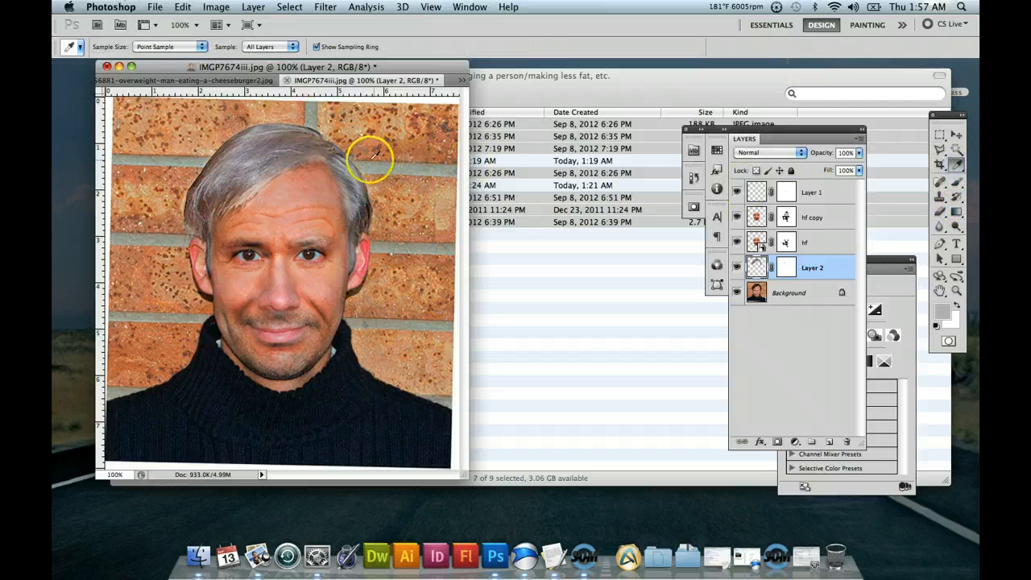
left_click(938, 318)
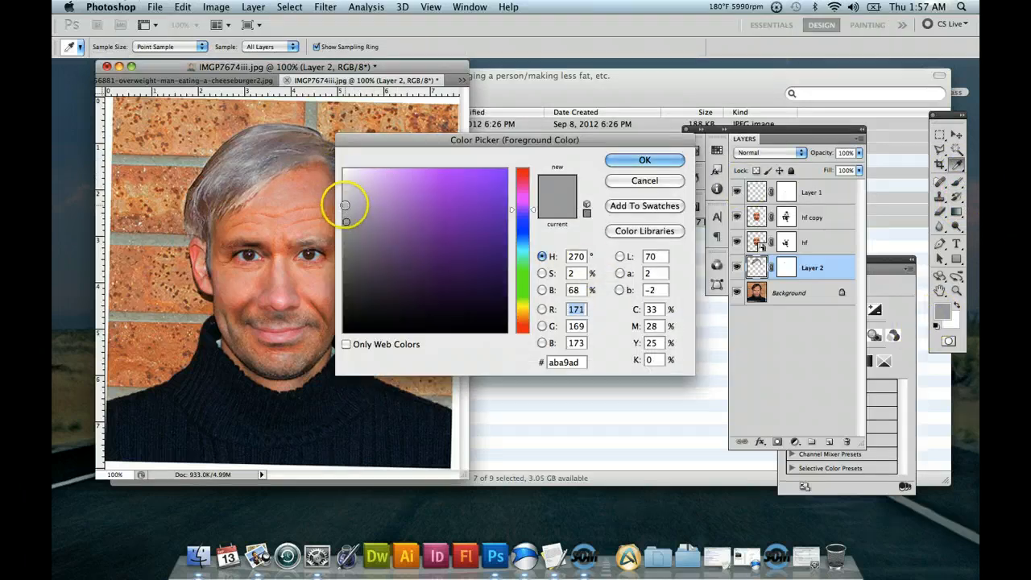
left_click(347, 195)
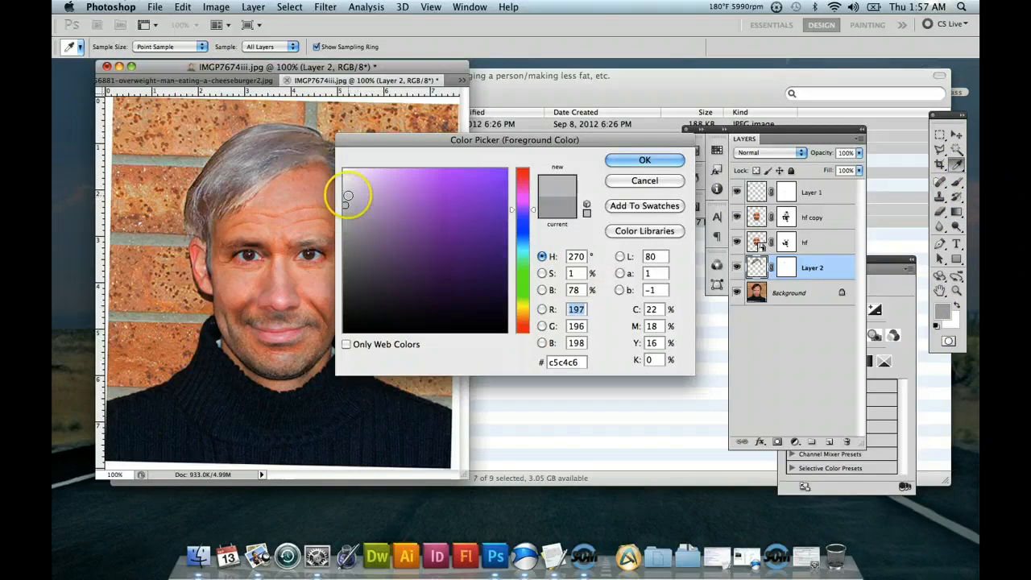
left_click(610, 159)
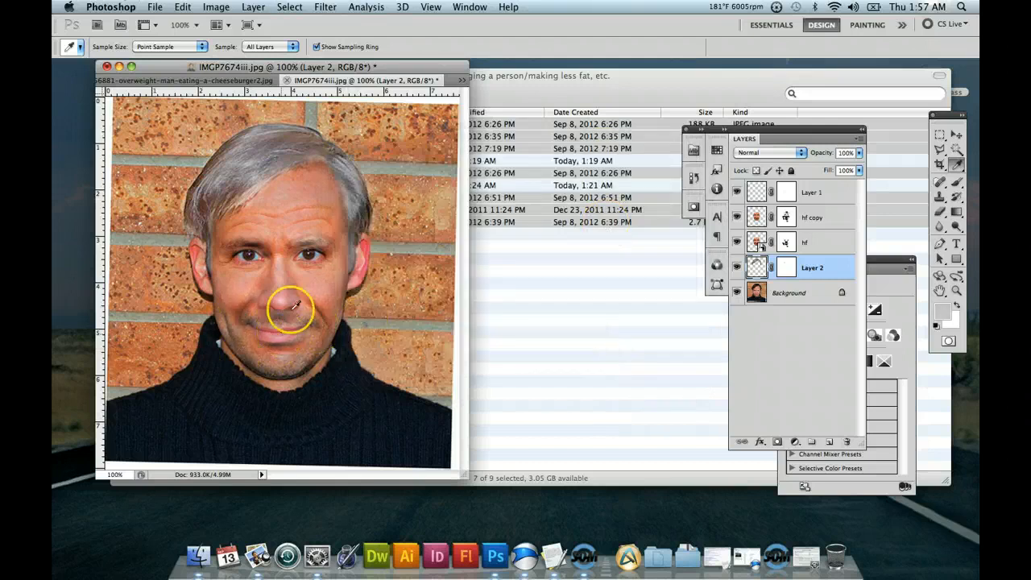
Select the Background layer and set up a soft round brush with 0% hardness and a size of 29 px.
left_click(957, 183)
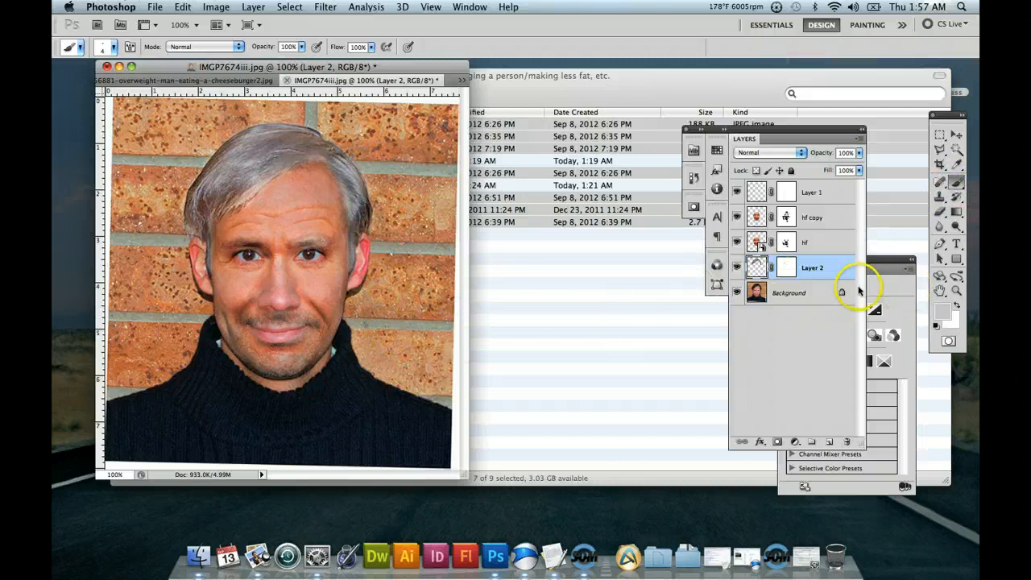
left_click(798, 295)
left_click(954, 198)
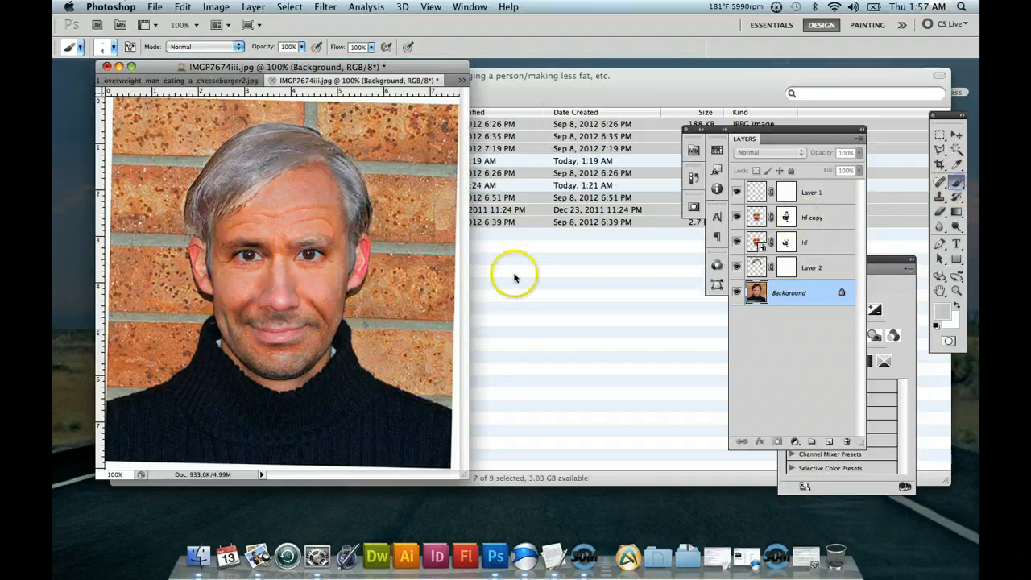
left_click(81, 50)
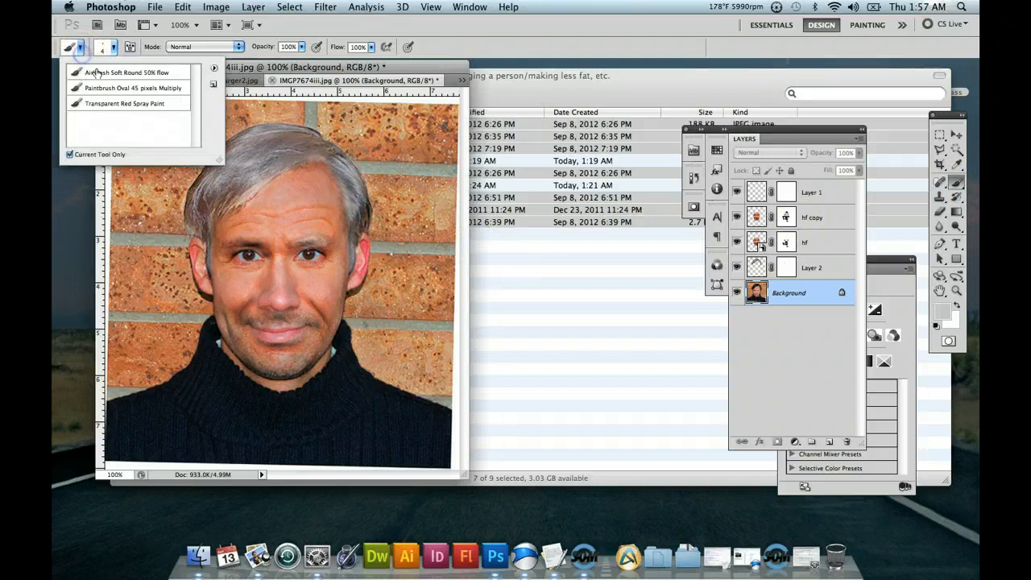
left_click(118, 49)
left_click(117, 49)
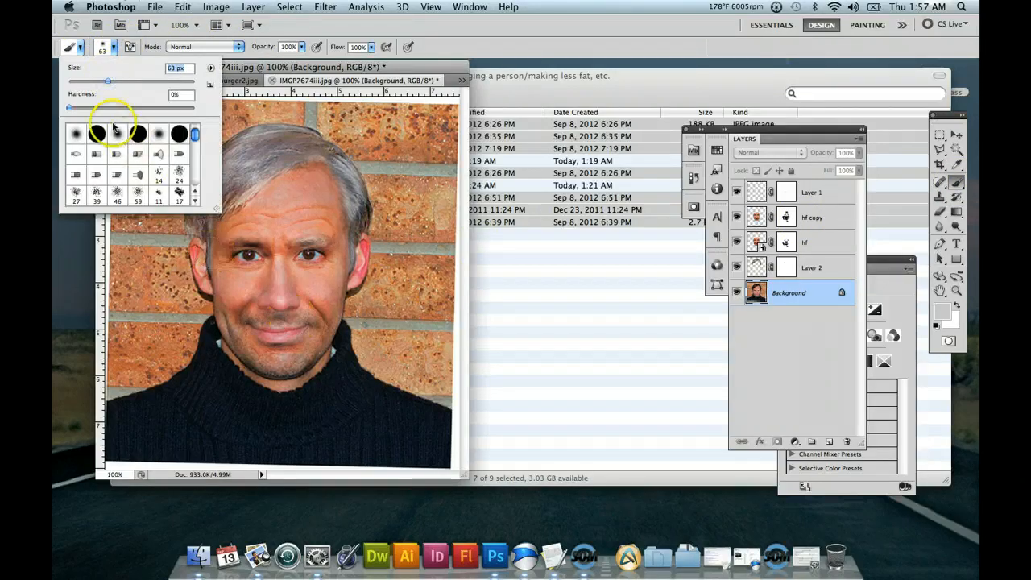
left_click(95, 83)
left_click(253, 65)
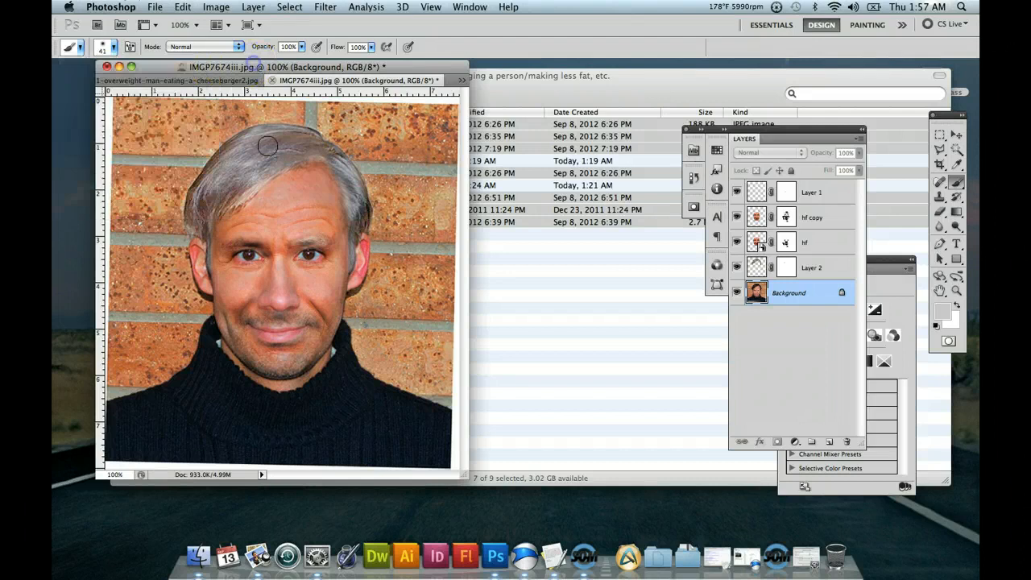
left_click(113, 47)
left_click_drag(93, 83, 85, 83)
left_click(273, 66)
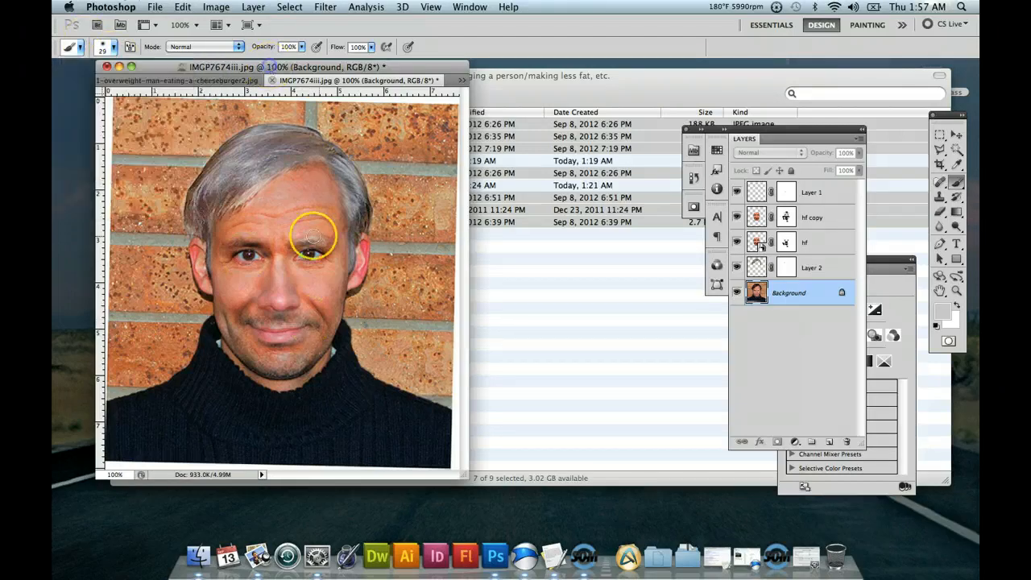
Undo the full-opacity trial stroke, set brush opacity to 13%, and paint light gray over the mustache area and the man's right eyebrow.
left_click_drag(314, 318, 291, 321)
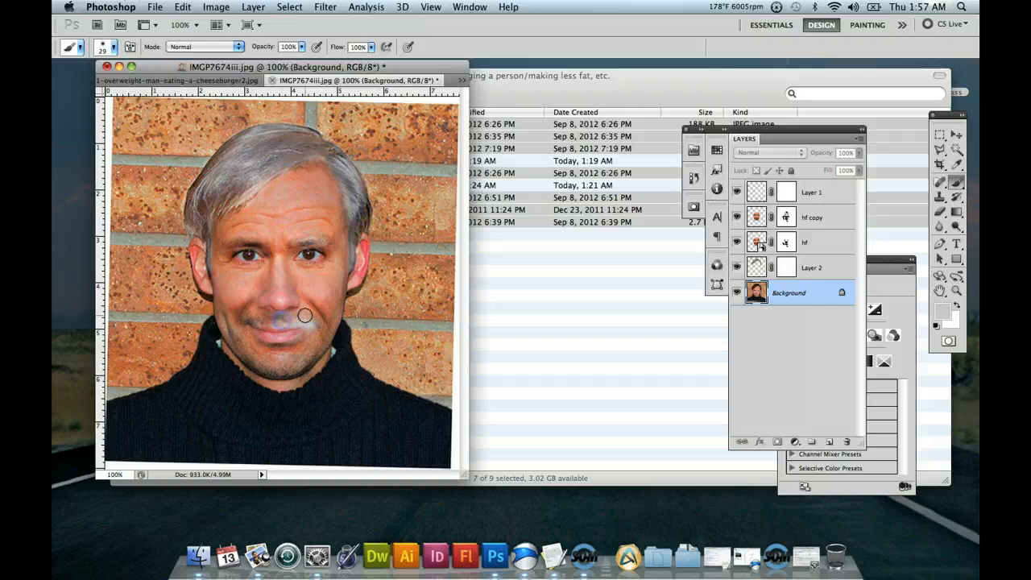
key("super+z")
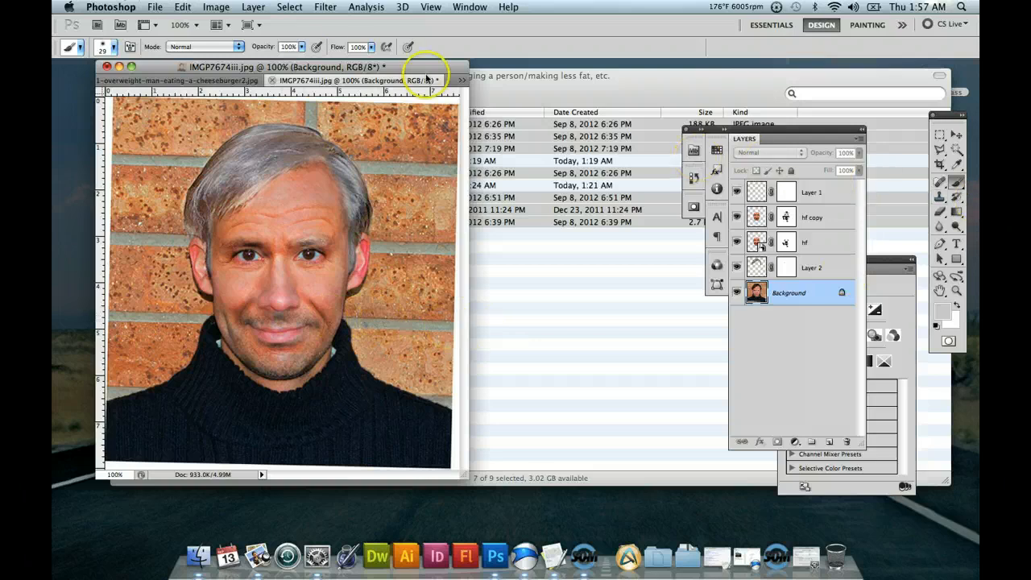
left_click(301, 46)
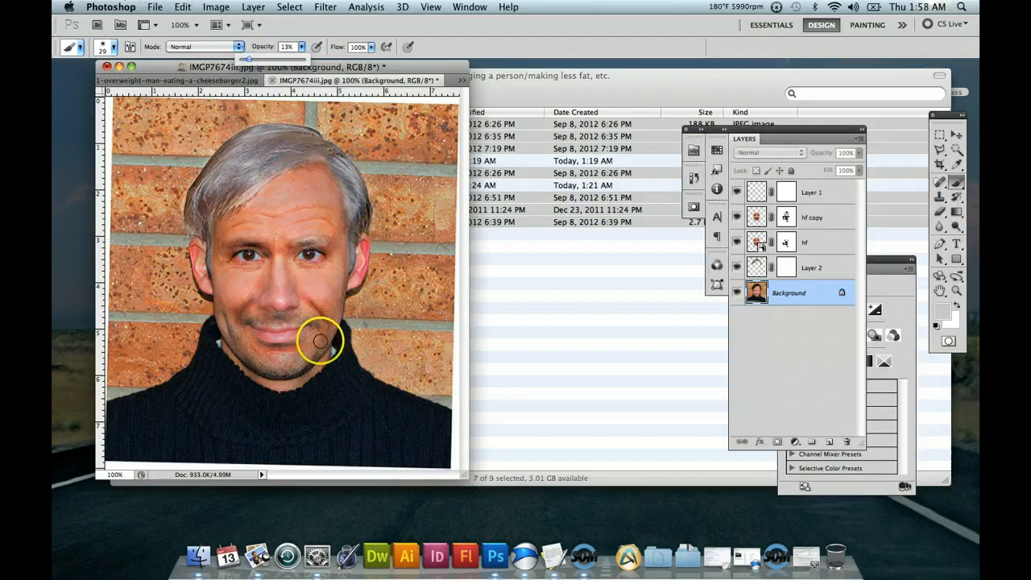
left_click_drag(319, 327, 268, 319)
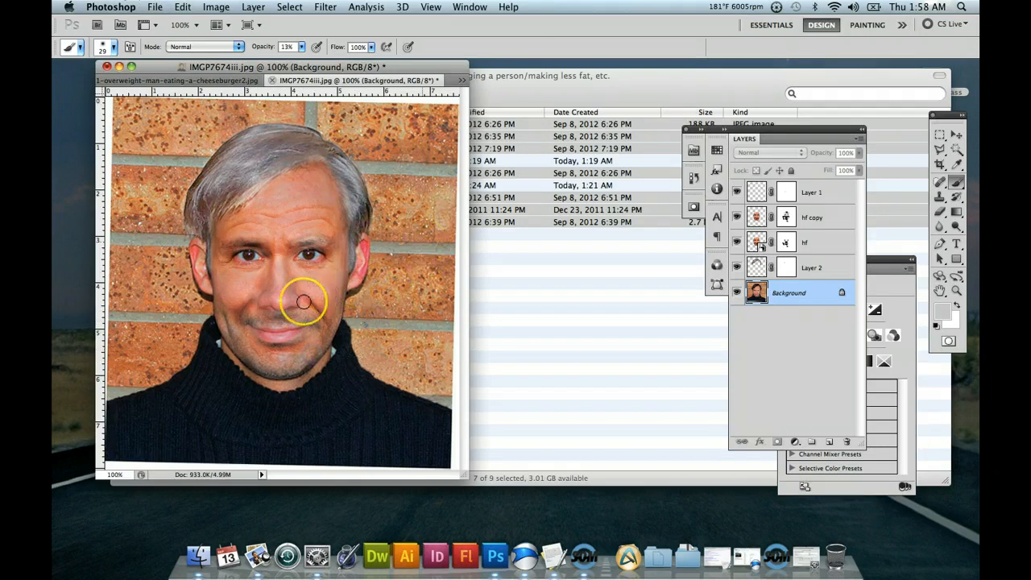
mouse_move(298, 314)
left_mouse_down()
mouse_move(343, 333)
mouse_move(446, 310)
left_mouse_up()
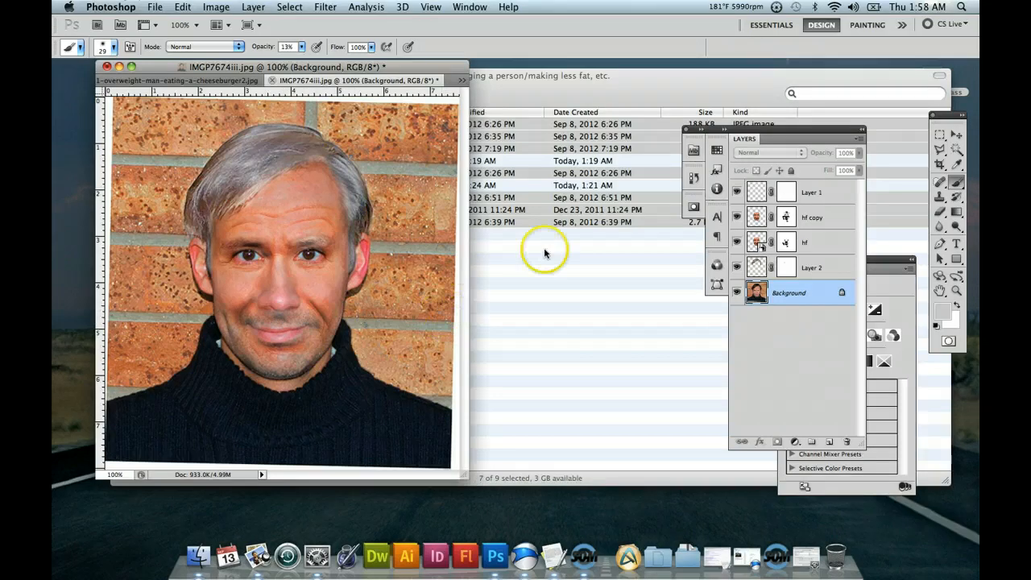
left_click_drag(252, 244, 228, 243)
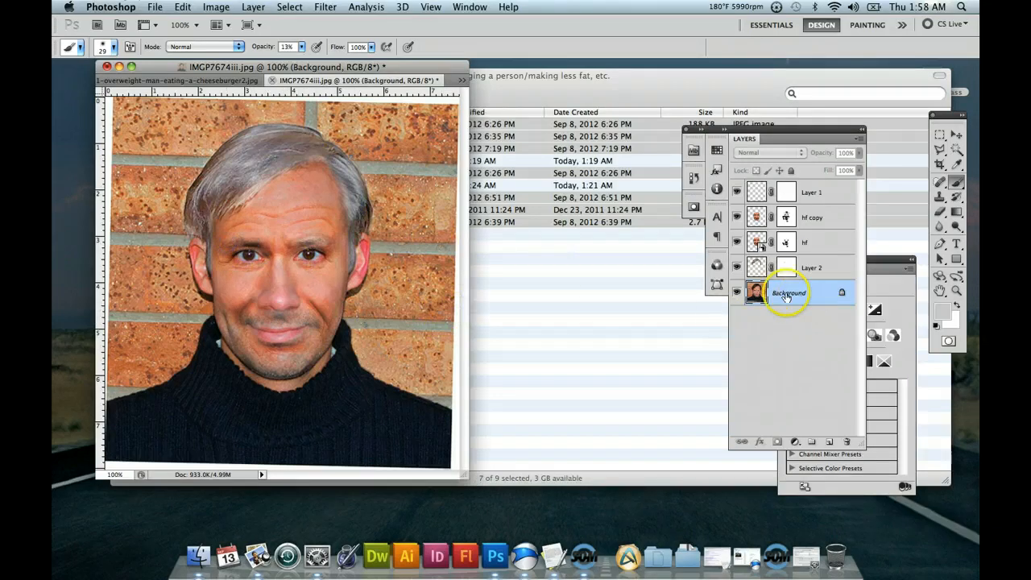
Set brush opacity to 58% and paint light gray over the sideburn above the man's left ear on the Background layer and Layer 2.
left_click(303, 47)
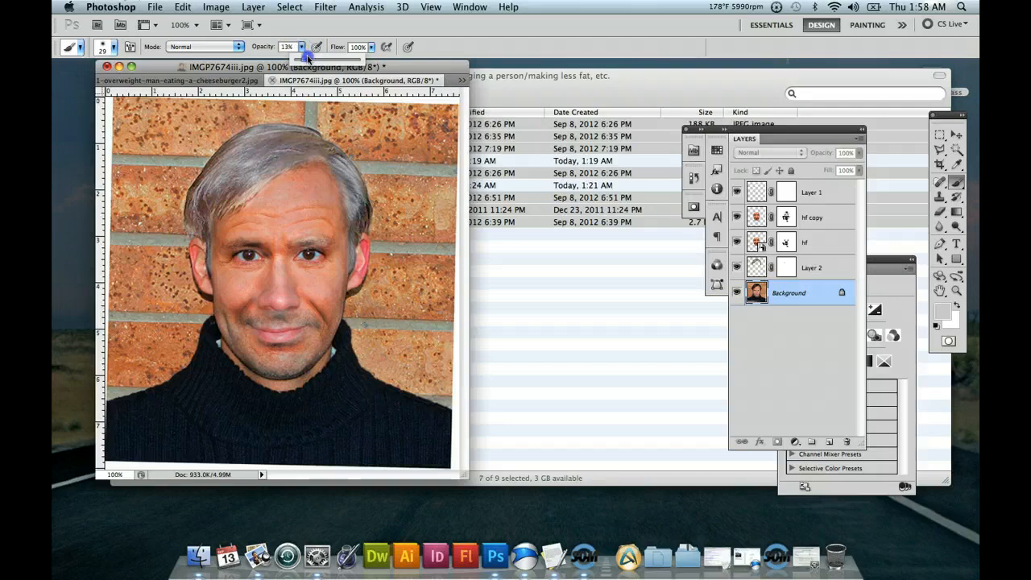
left_click(249, 232)
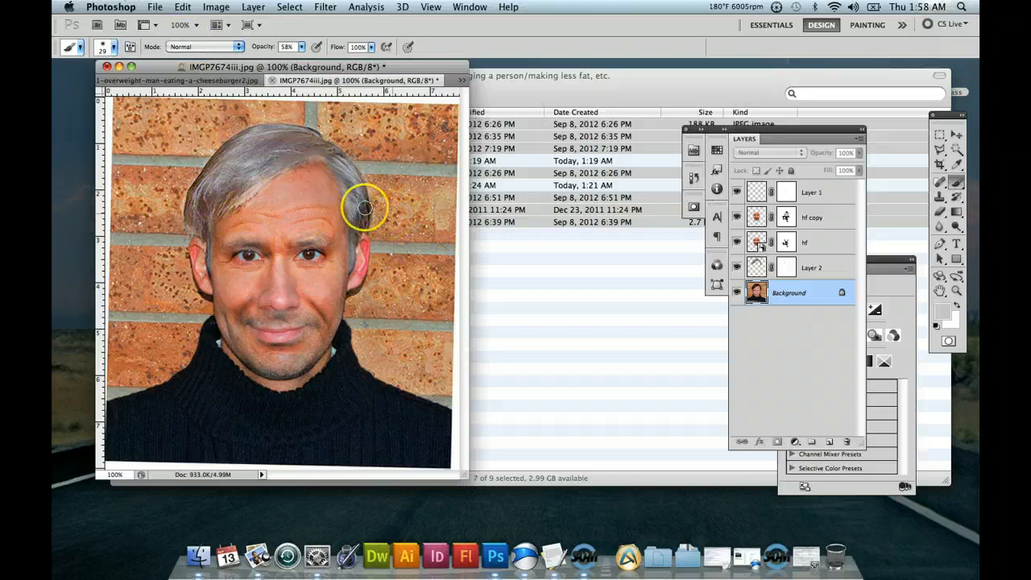
left_click_drag(364, 228, 364, 236)
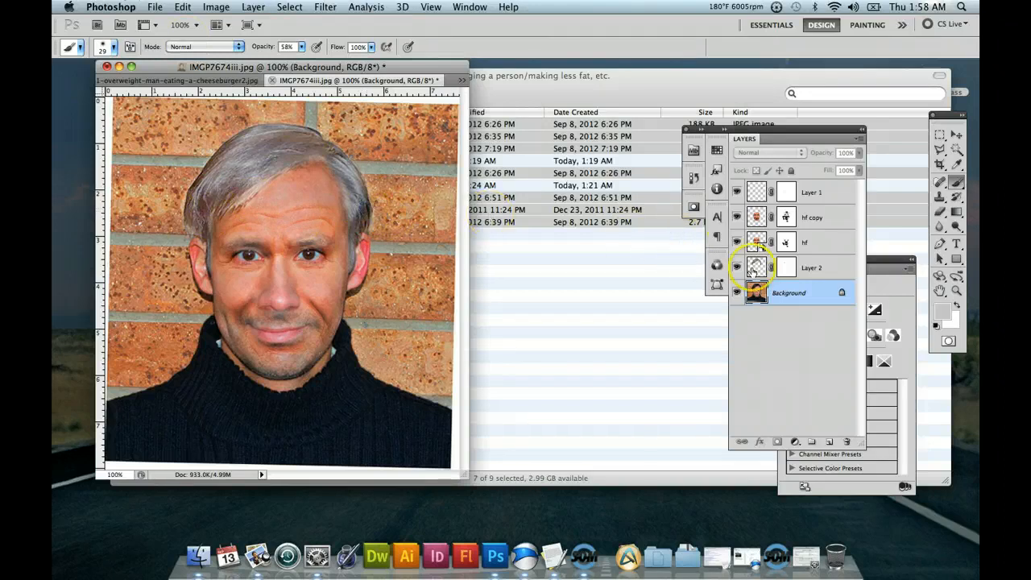
left_click(757, 267)
left_click_drag(366, 214, 358, 237)
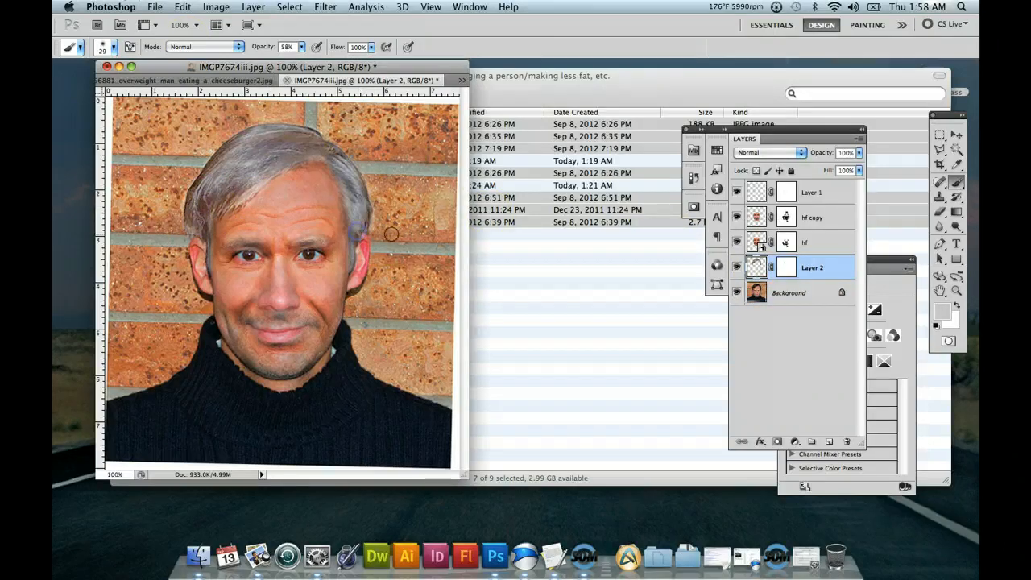
Set the brush opacity to 28% and paint light gray over the sideburn above the man's left ear on Layer 2.
left_click(300, 47)
left_click(284, 57)
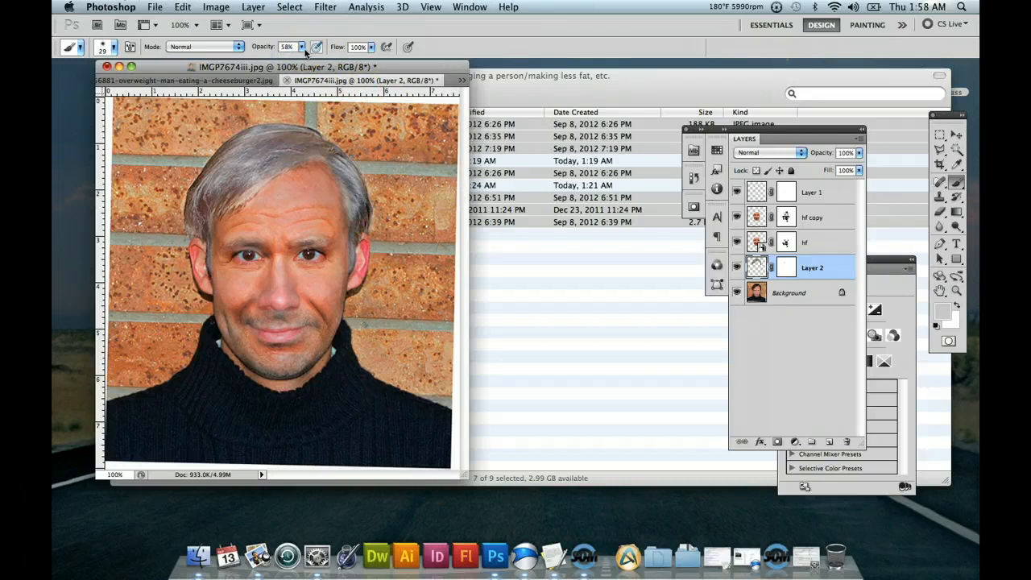
left_click_drag(301, 48, 284, 64)
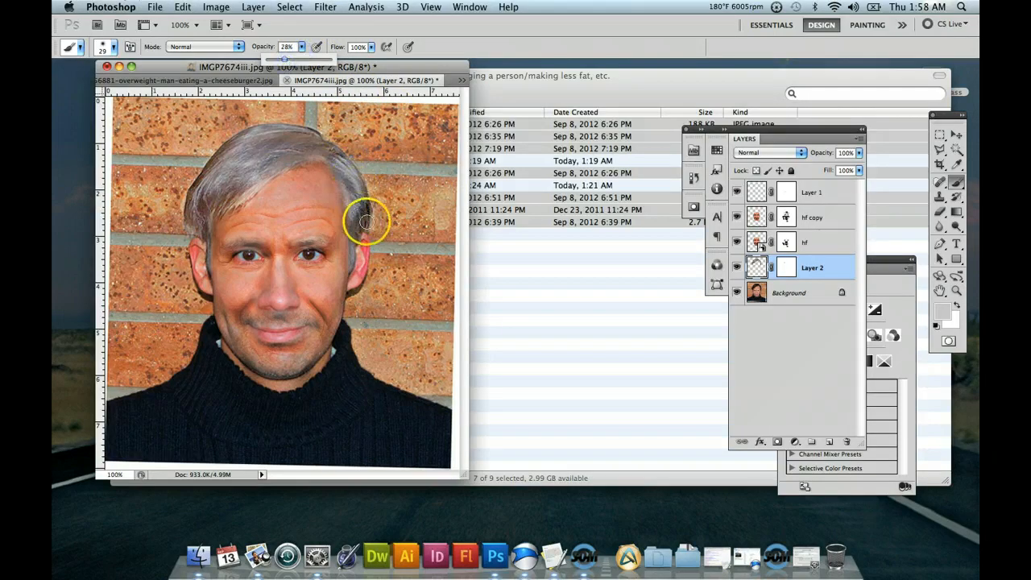
left_click_drag(364, 208, 366, 235)
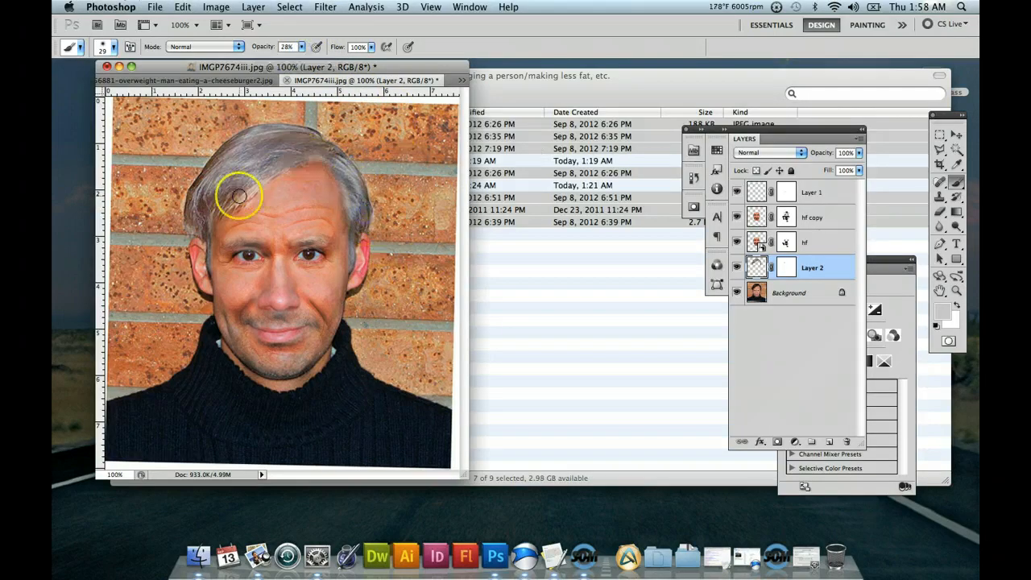
Sample the reddish skin tone beside the man's left eye and brush it under both eyebrows at 16 px and 11% opacity.
left_click(301, 47)
left_click_drag(291, 58, 293, 58)
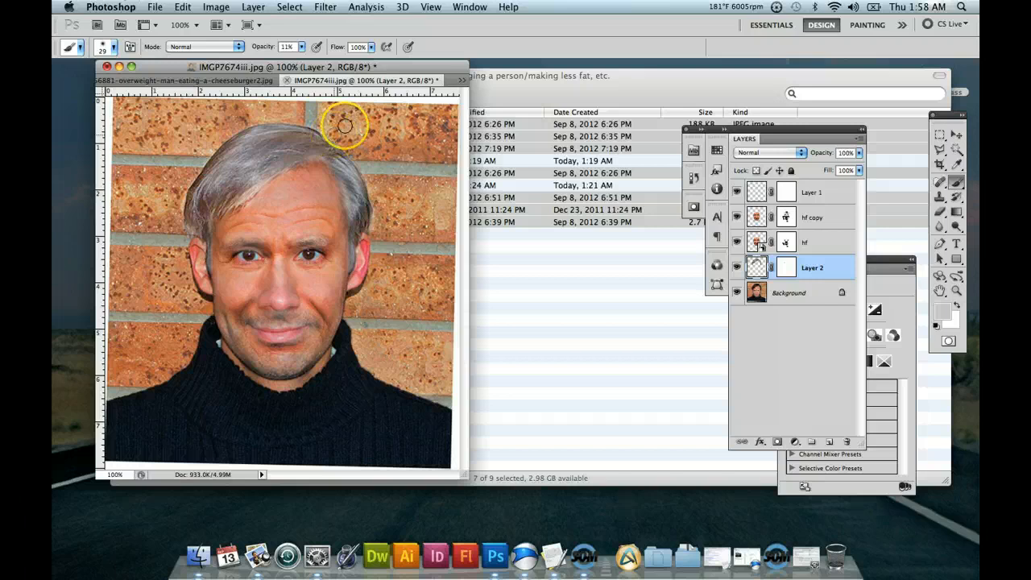
left_click(956, 164)
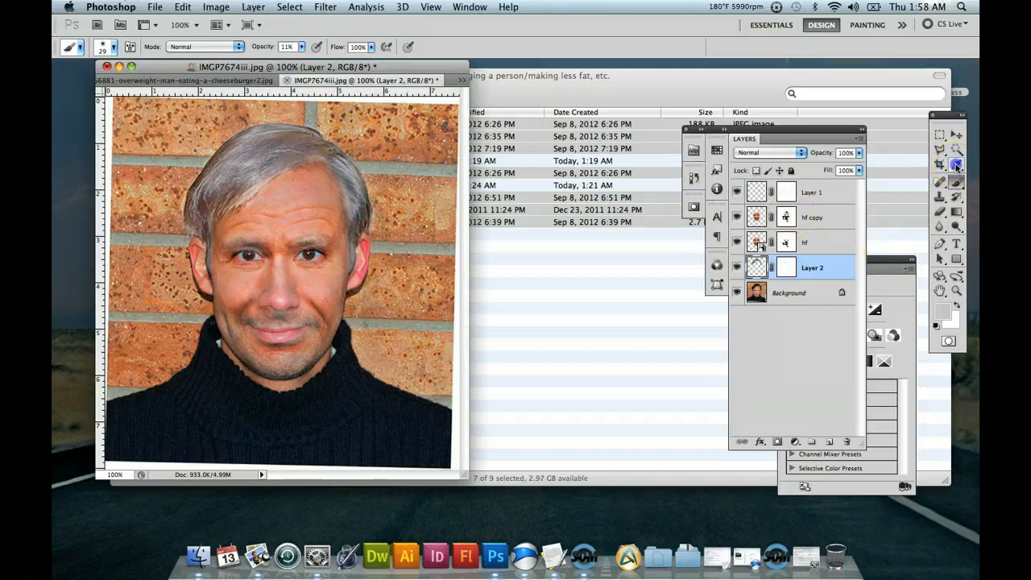
left_click(332, 252)
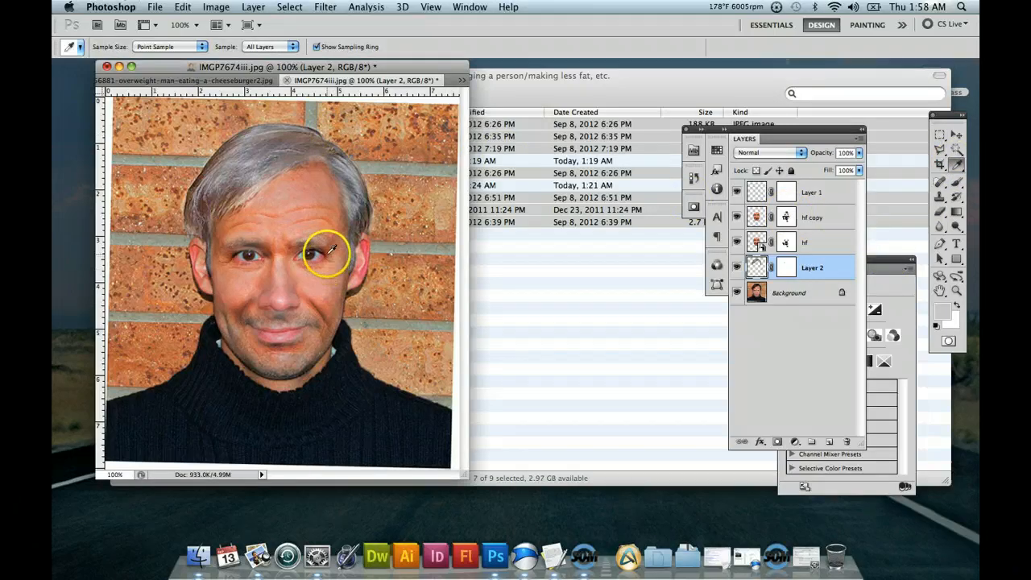
left_click(958, 183)
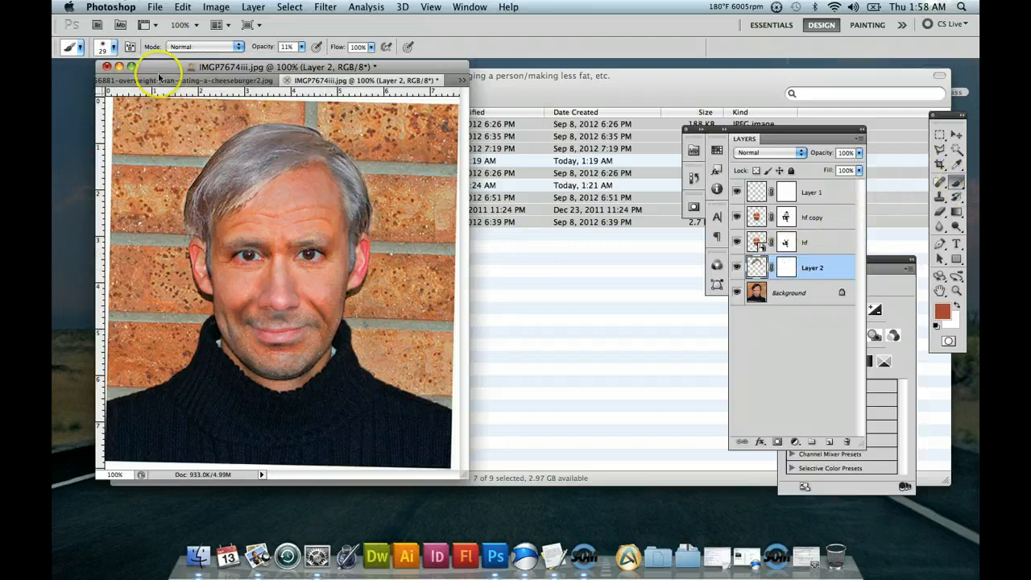
left_click(112, 47)
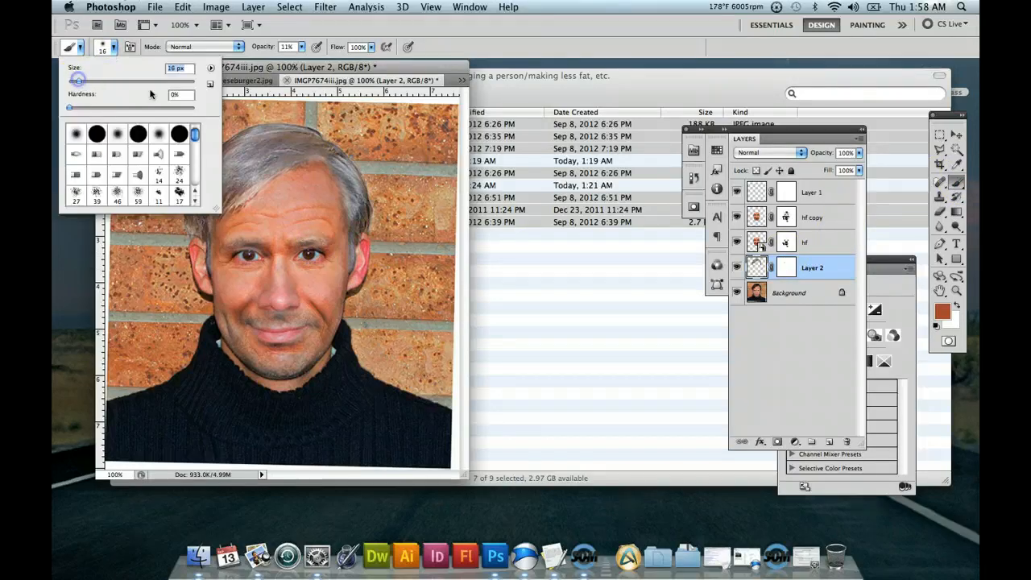
left_click(292, 67)
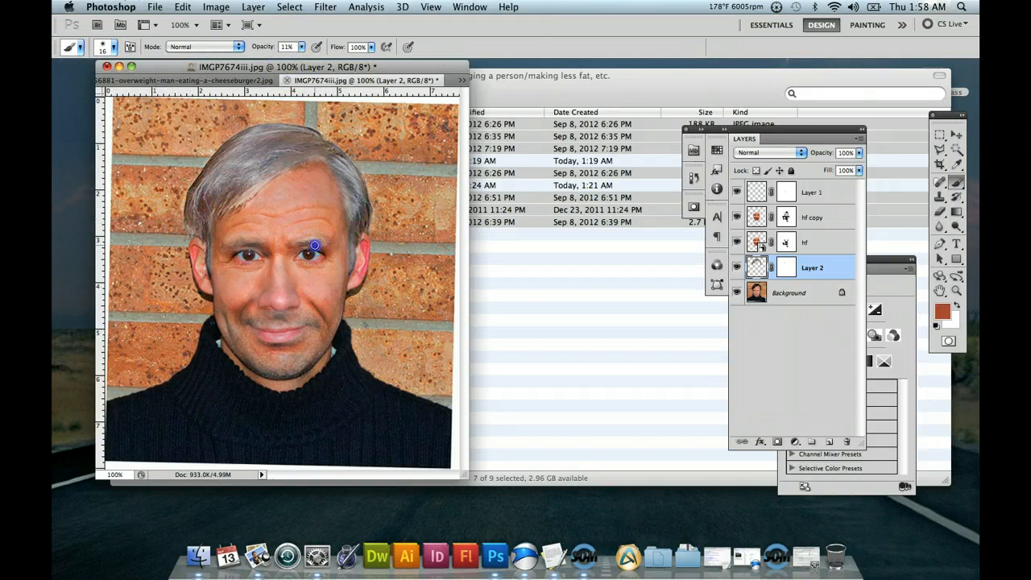
mouse_move(305, 247)
left_mouse_down()
mouse_move(260, 263)
mouse_move(233, 250)
mouse_move(242, 247)
left_mouse_up()
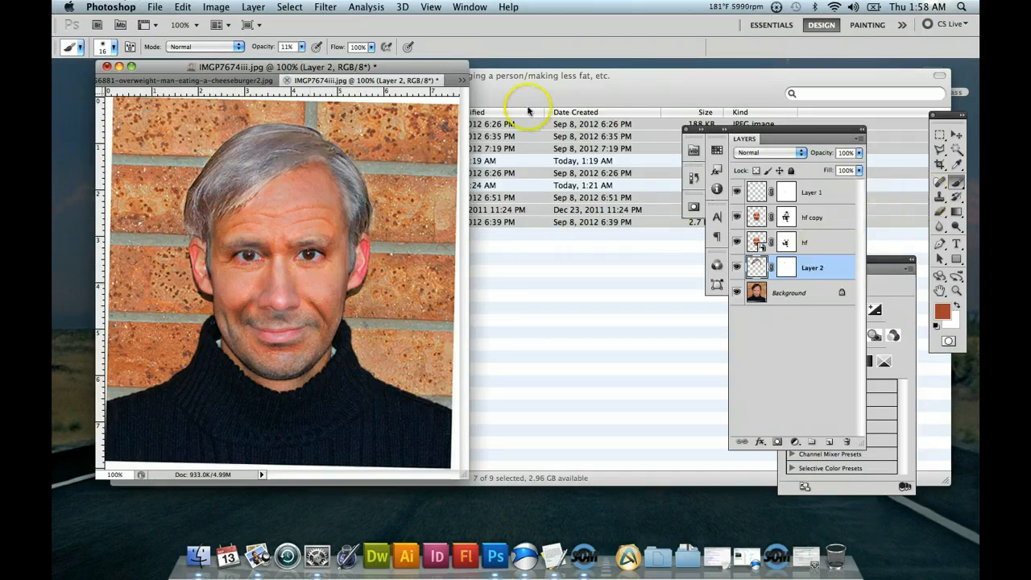
Set the brush opacity to 39% and paint the skin tone around both eyebrows and the top of the man's left ear.
left_click(303, 49)
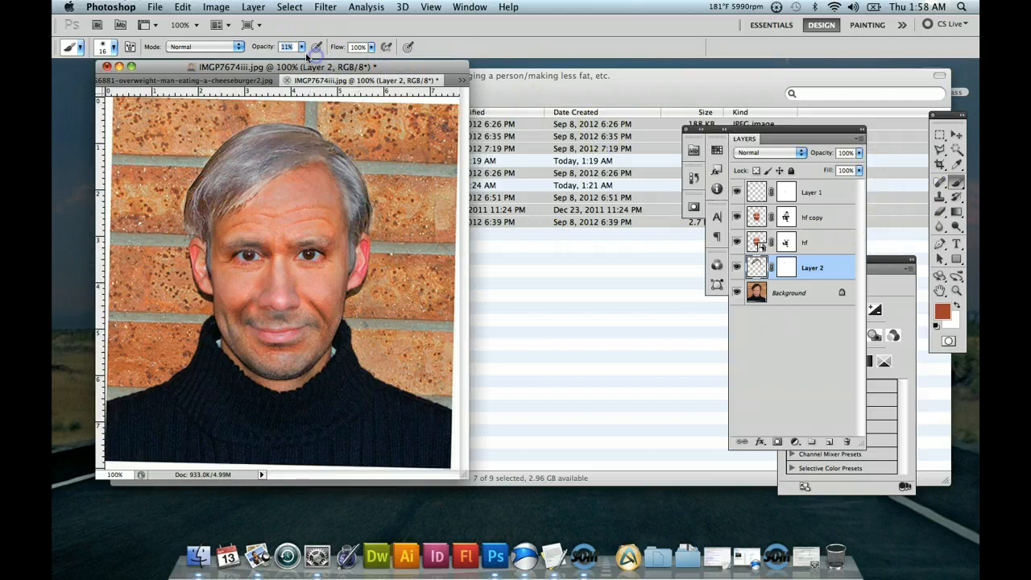
left_click_drag(305, 50, 321, 61)
left_click(328, 255)
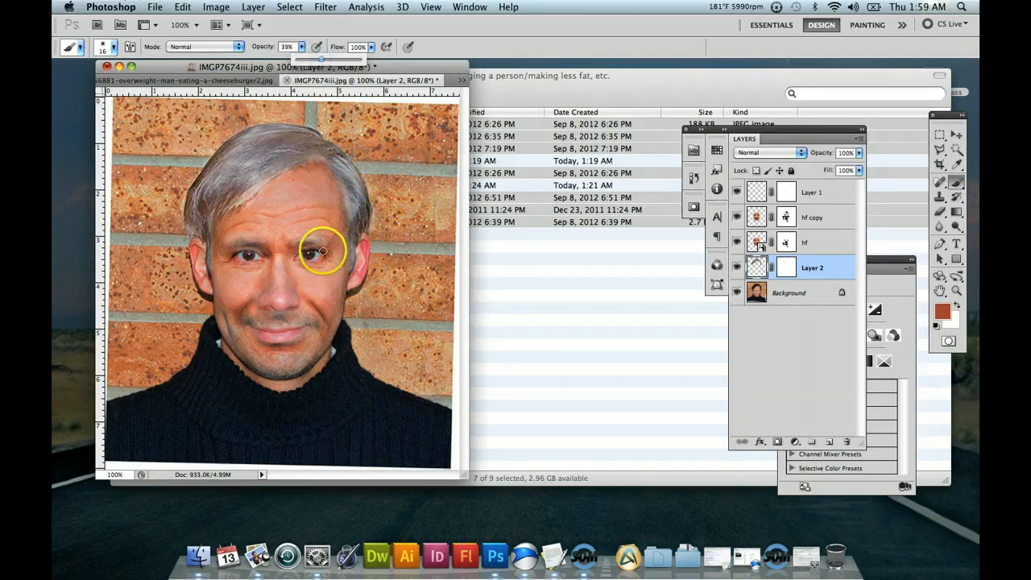
left_click_drag(259, 271, 240, 249)
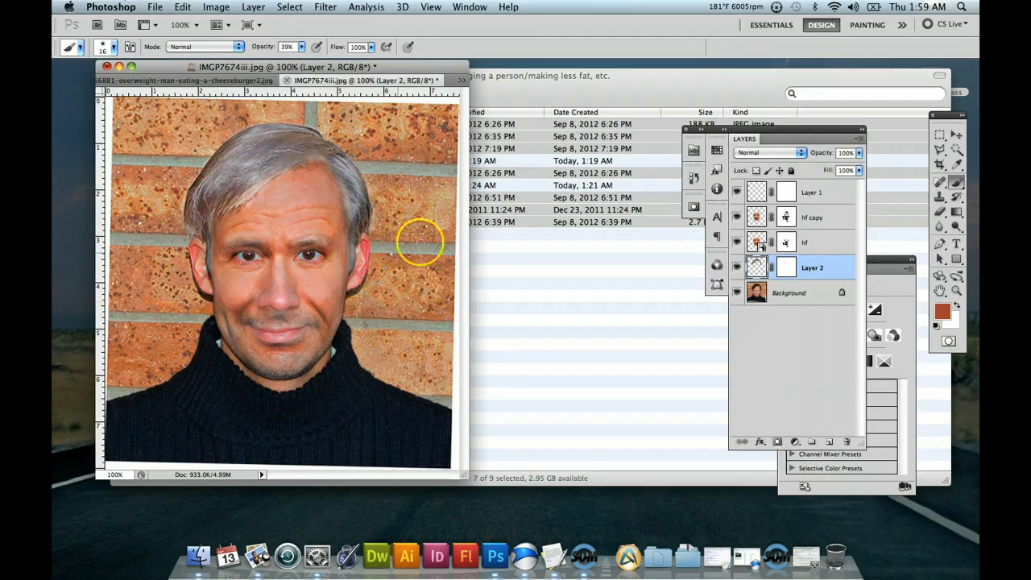
mouse_move(252, 242)
left_mouse_down()
mouse_move(242, 236)
mouse_move(260, 231)
mouse_move(229, 239)
left_mouse_up()
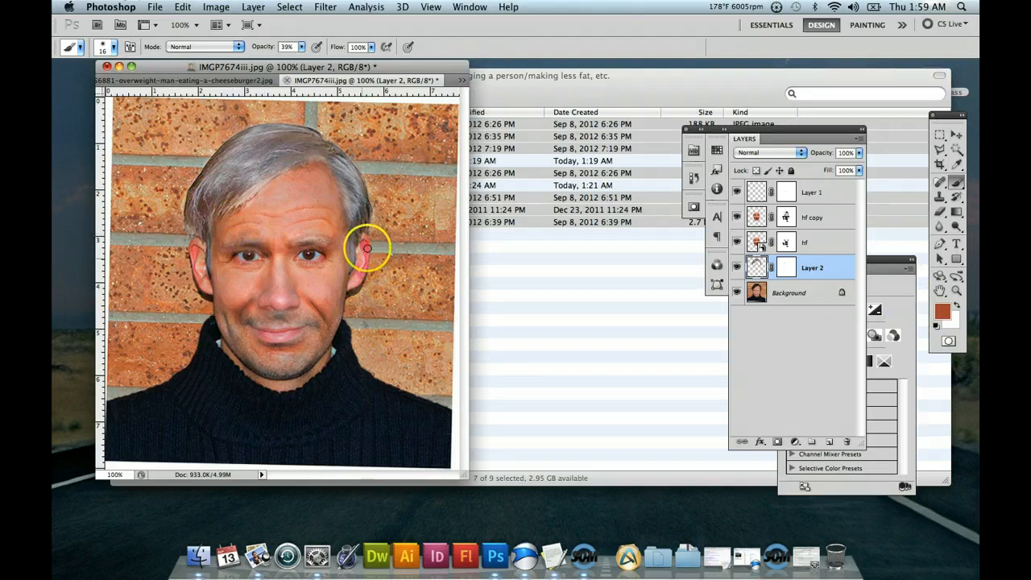
mouse_move(368, 249)
left_mouse_down()
mouse_move(311, 247)
mouse_move(348, 240)
mouse_move(314, 237)
mouse_move(352, 245)
mouse_move(309, 238)
mouse_move(372, 237)
left_mouse_up()
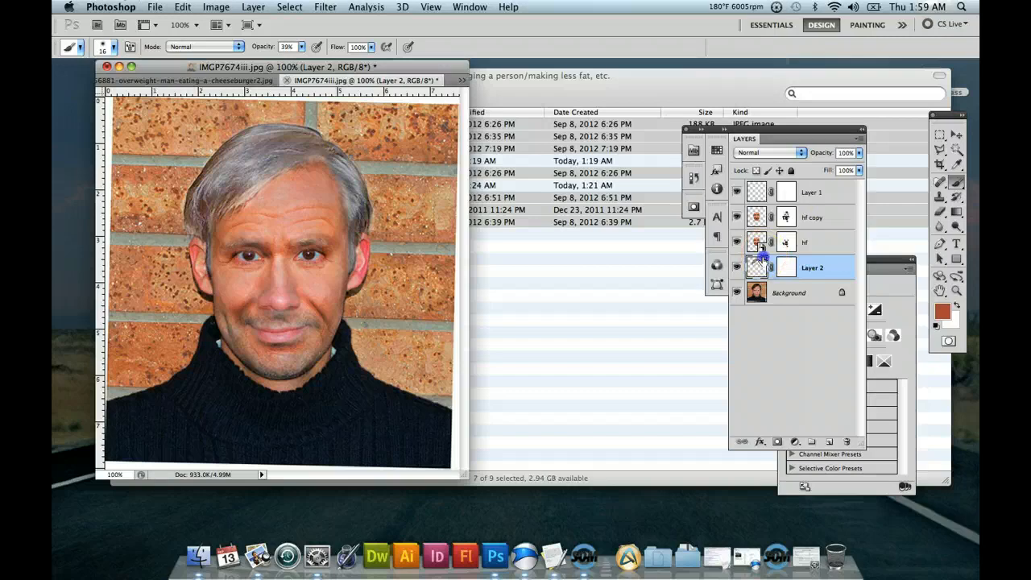
Target Layer 2's layer mask with the Brush tool and swap the colors to make white the foreground.
left_click(959, 182)
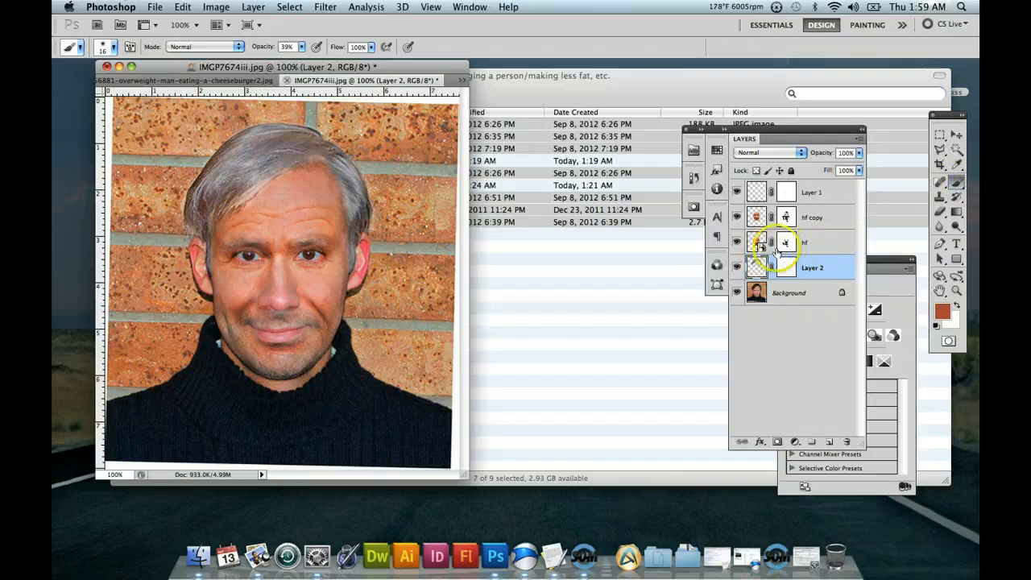
left_click(762, 262)
left_click(792, 267)
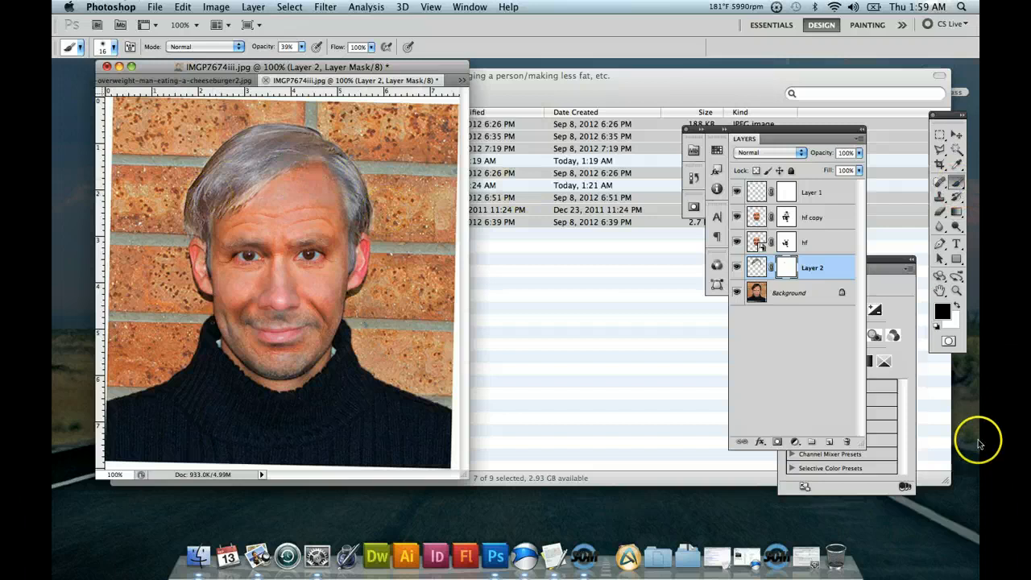
left_click(958, 307)
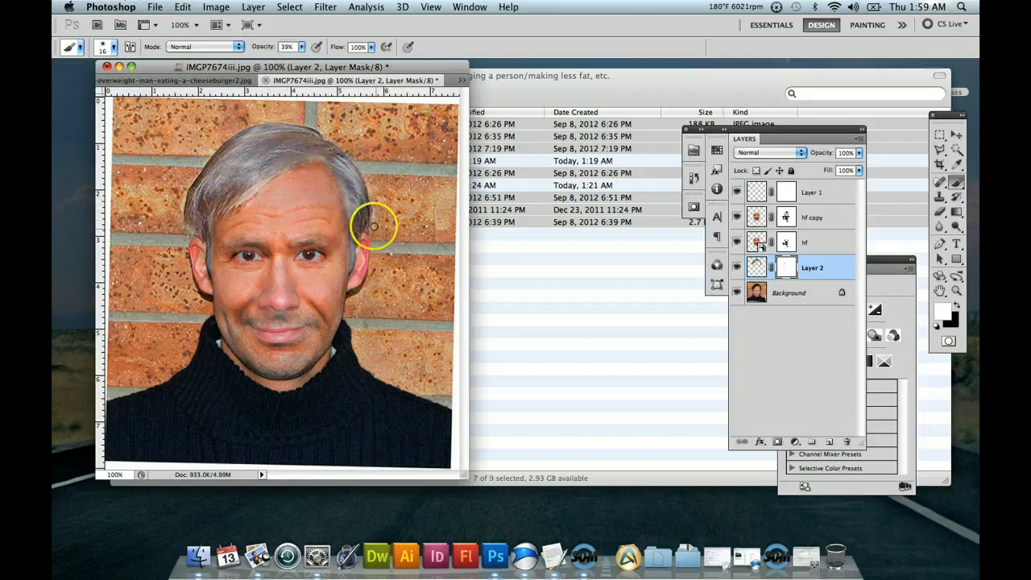
Save the layered portrait as IMGP7674iii-old demo.psd in Photoshop format with Maximize Compatibility on.
left_click(154, 8)
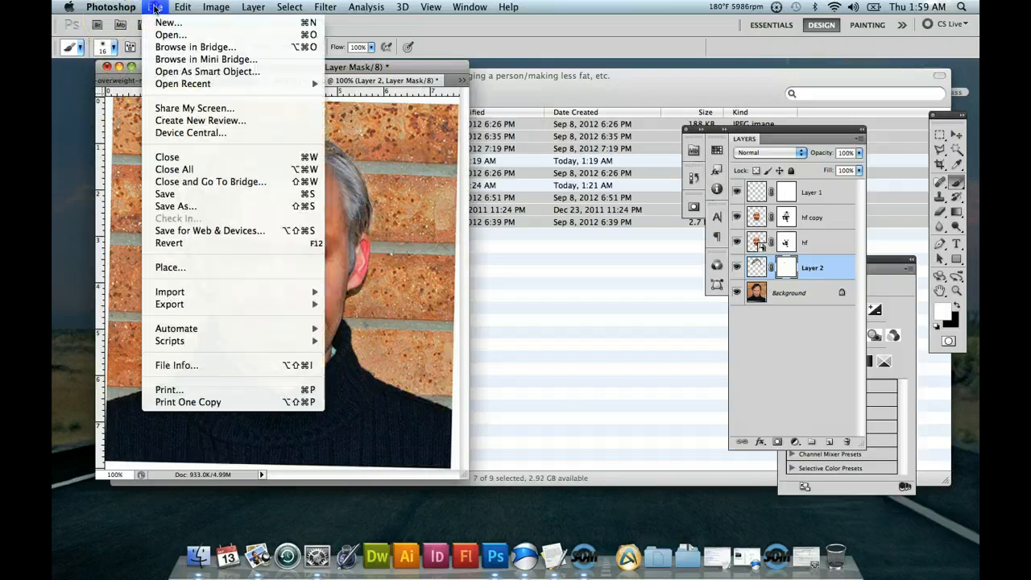
left_click(201, 208)
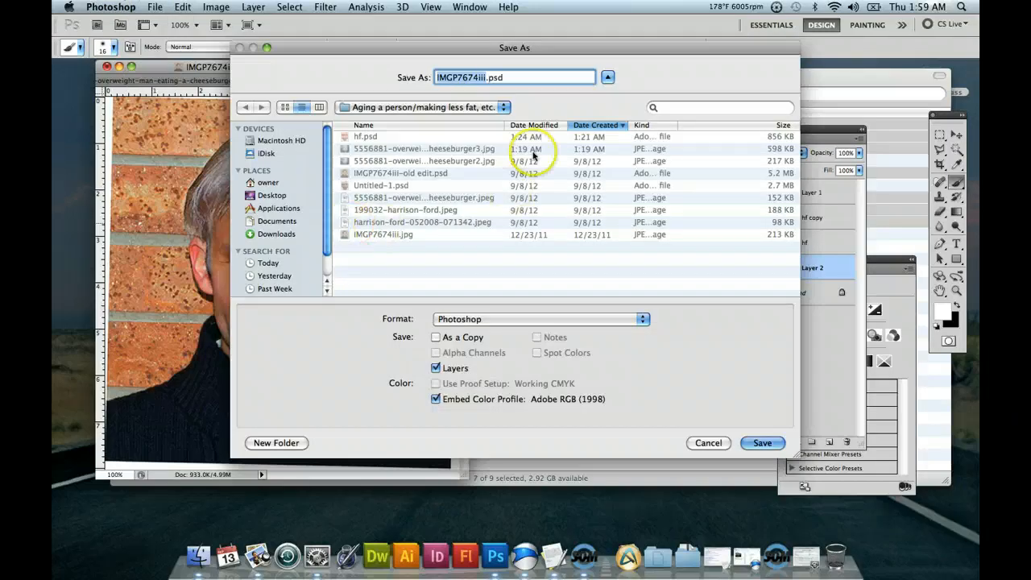
left_click(486, 77)
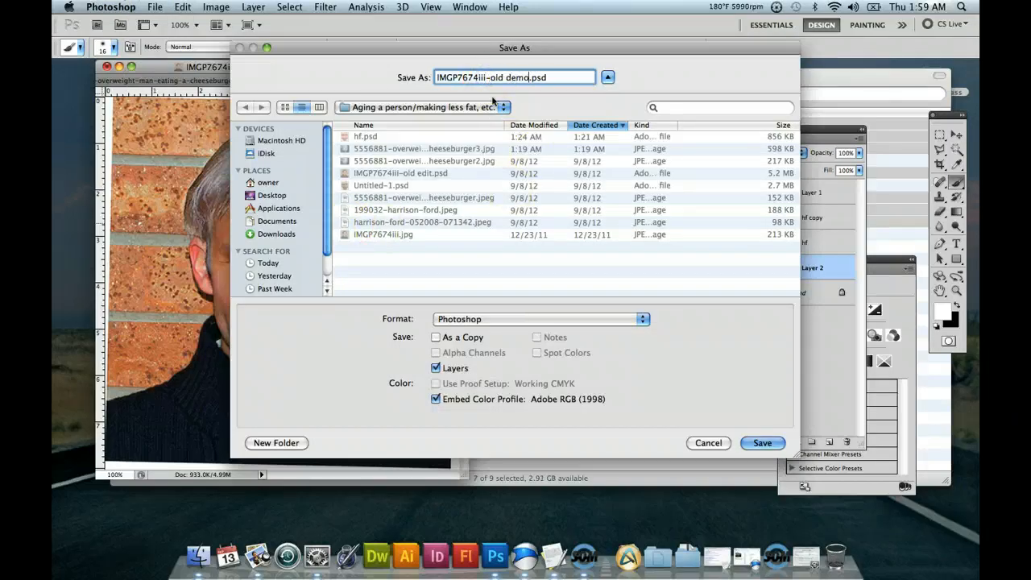
left_click(760, 443)
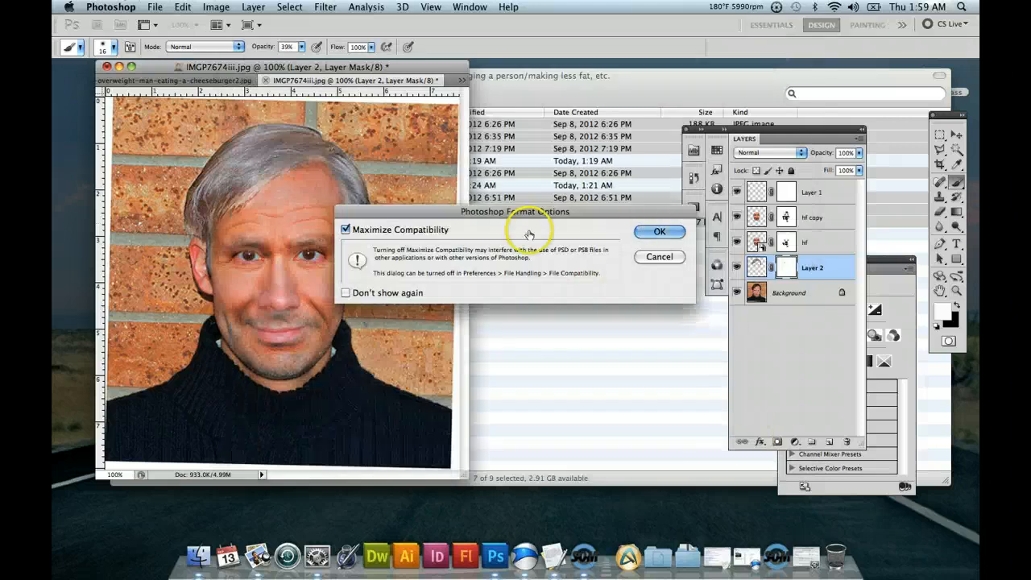
left_click(656, 231)
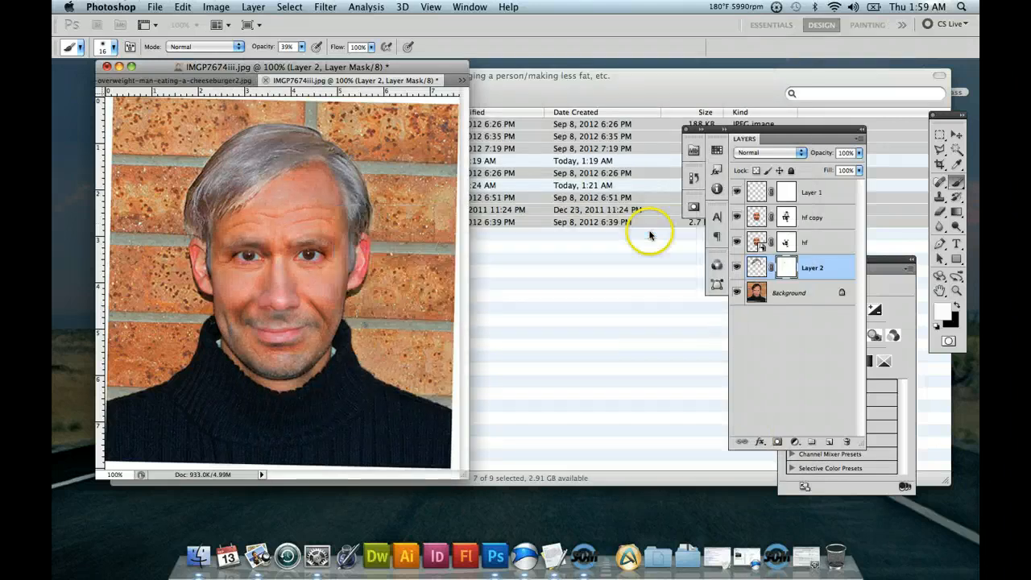
right_click(585, 555)
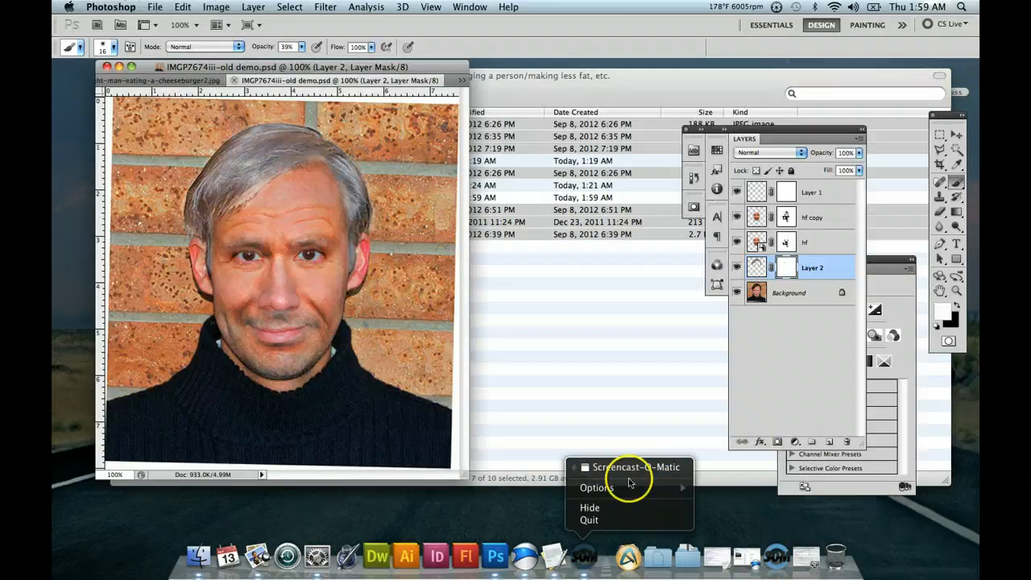
left_click(773, 554)
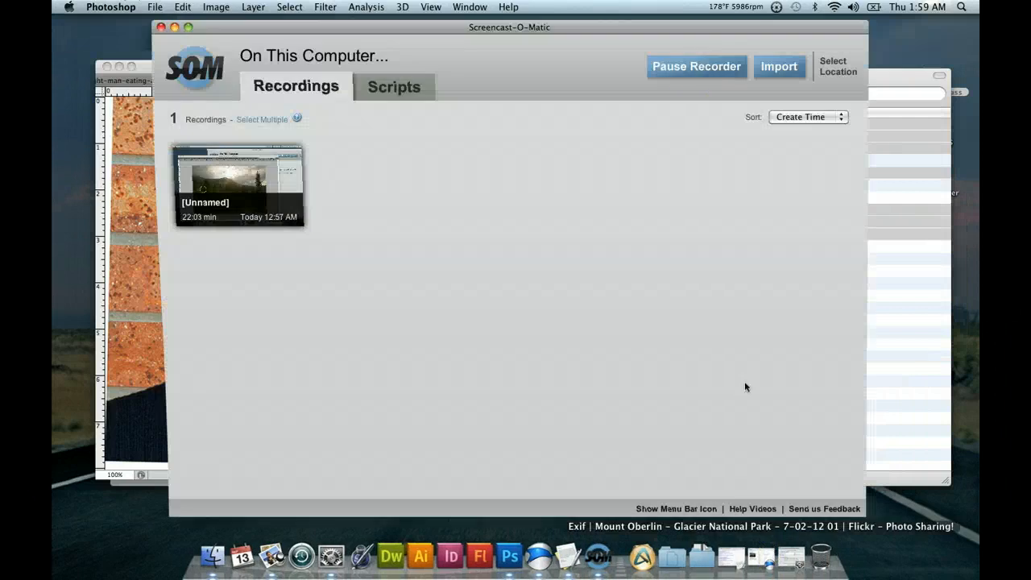
left_click(697, 68)
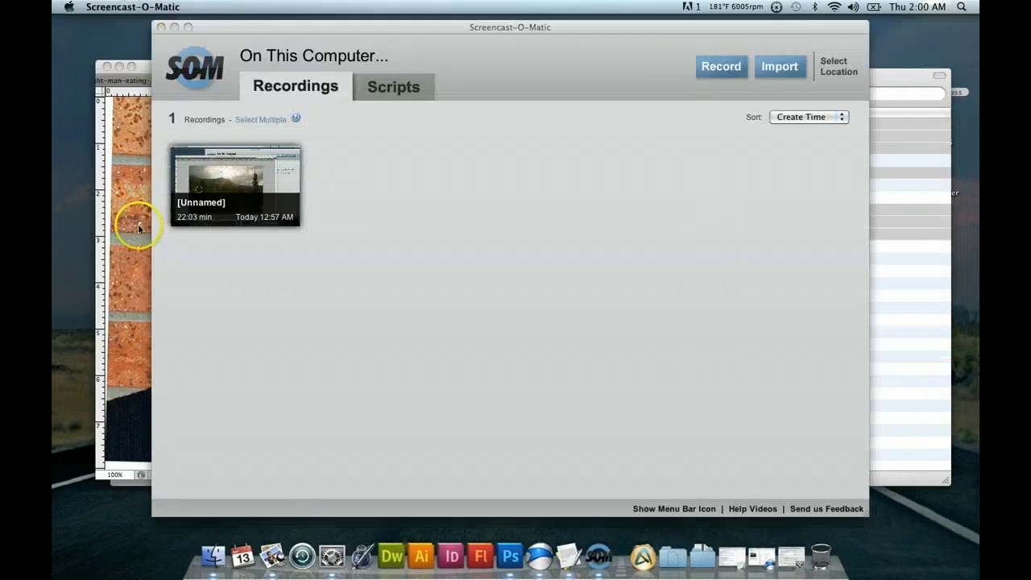
left_click(103, 201)
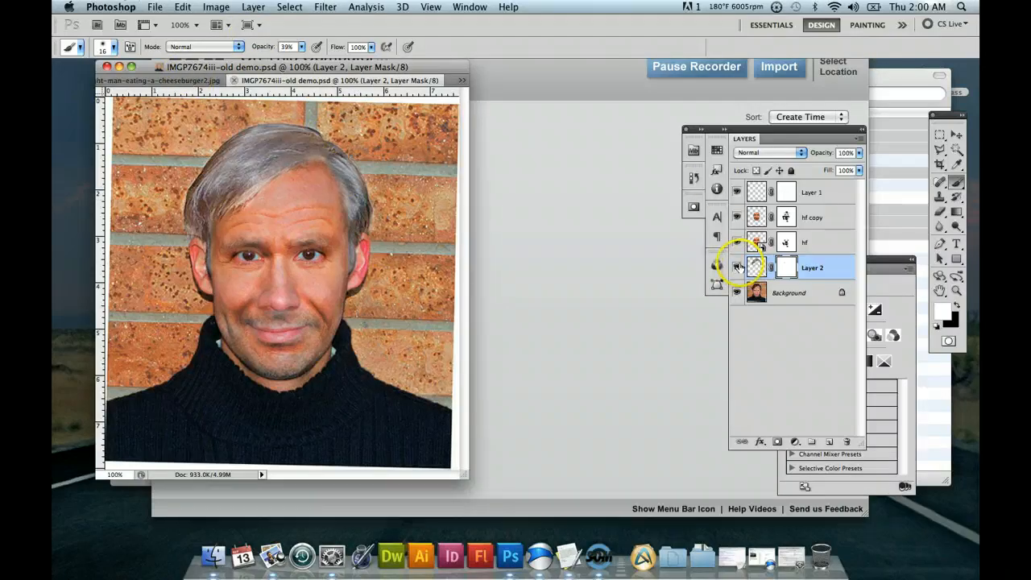
Hide all layers above the Background, and reopen the original IMGP7674iii.jpg from the recent files.
left_click_drag(737, 267, 738, 190)
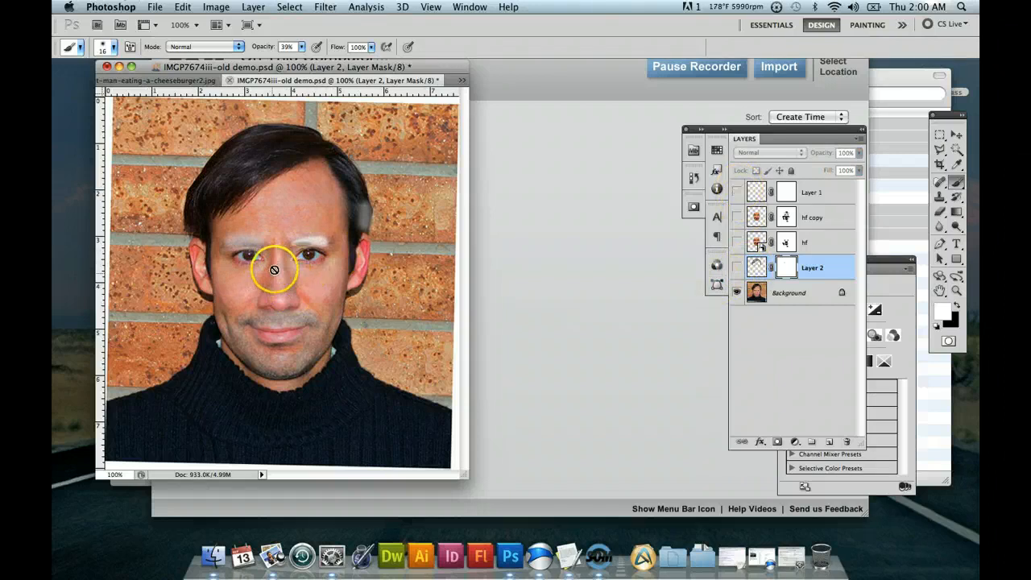
left_click(158, 9)
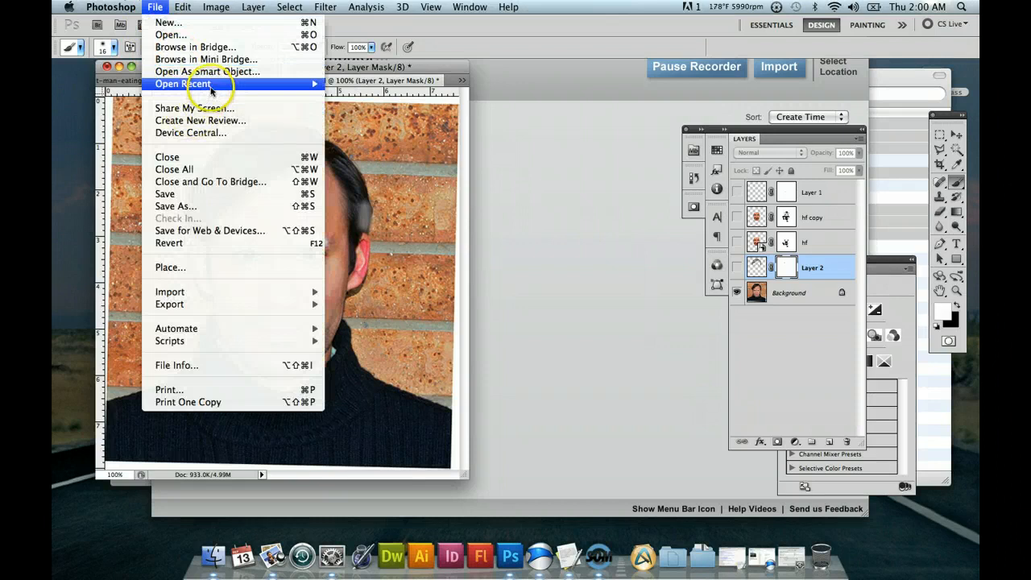
mouse_move(258, 91)
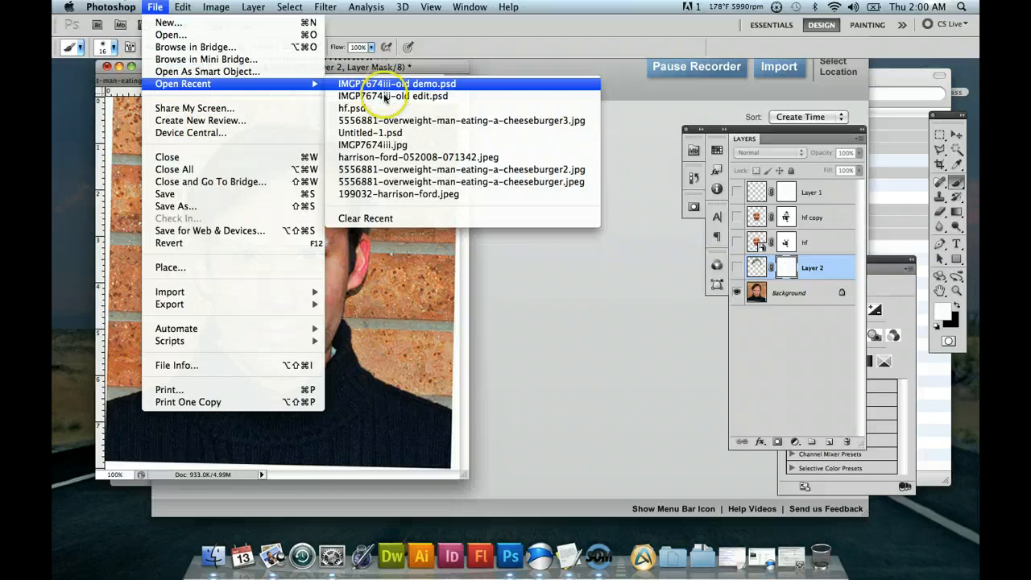
left_click(396, 150)
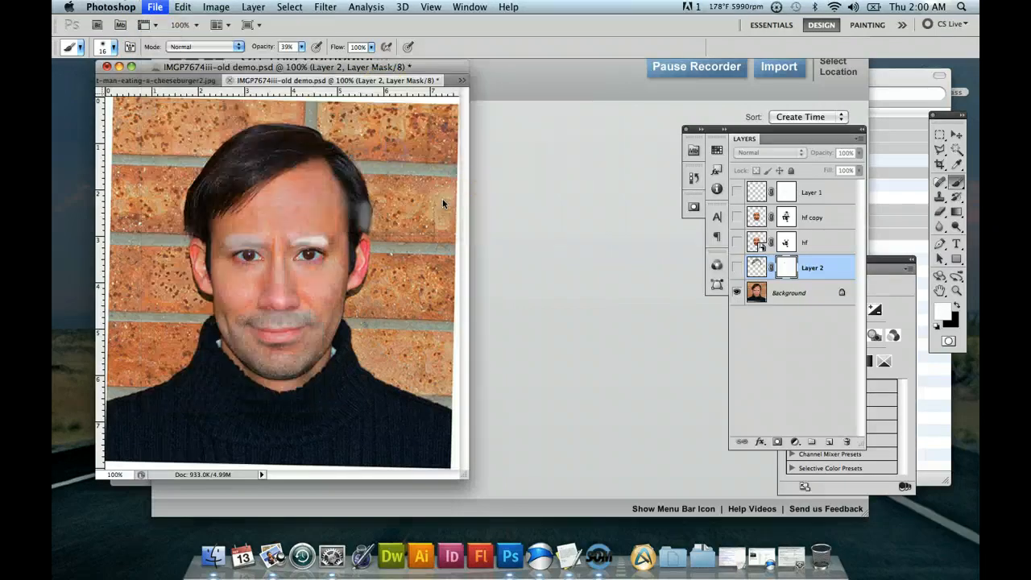
Remove the blemishes on the forehead near the hairline and above the man's left eyebrow with the Content-Aware Spot Healing Brush.
left_click(957, 291)
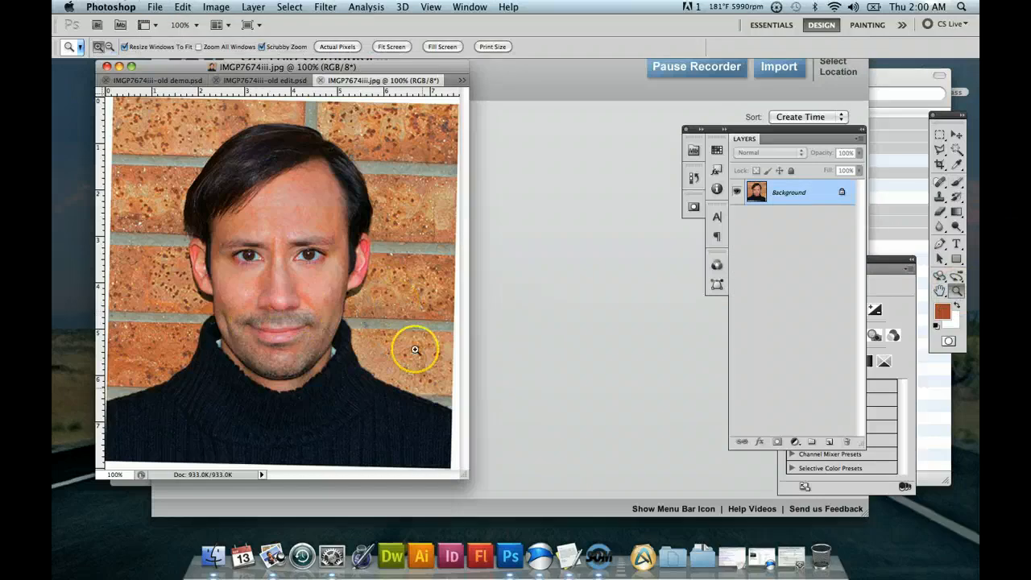
left_click(340, 299)
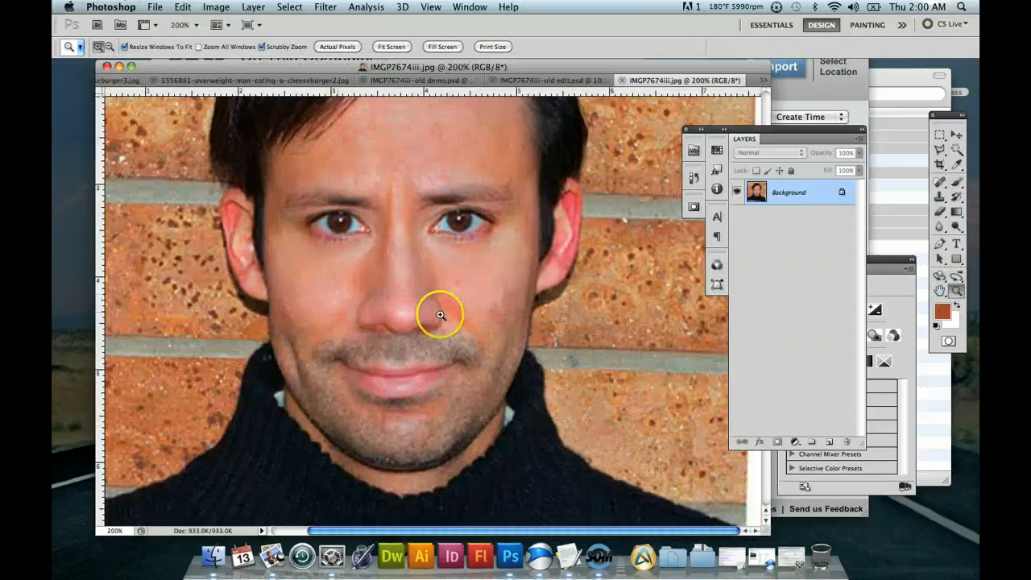
scroll(442, 311, "up", 2)
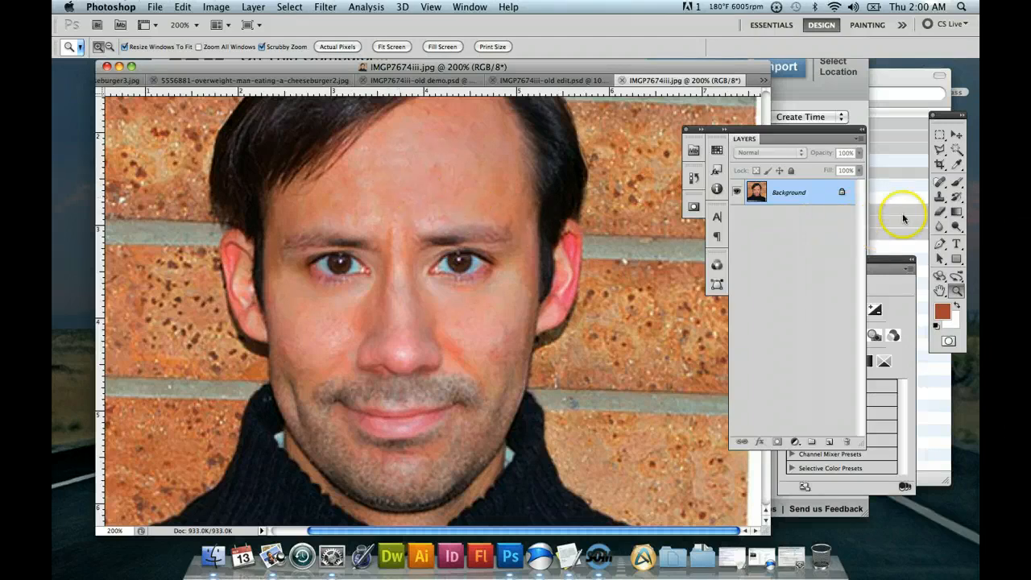
left_click(957, 164)
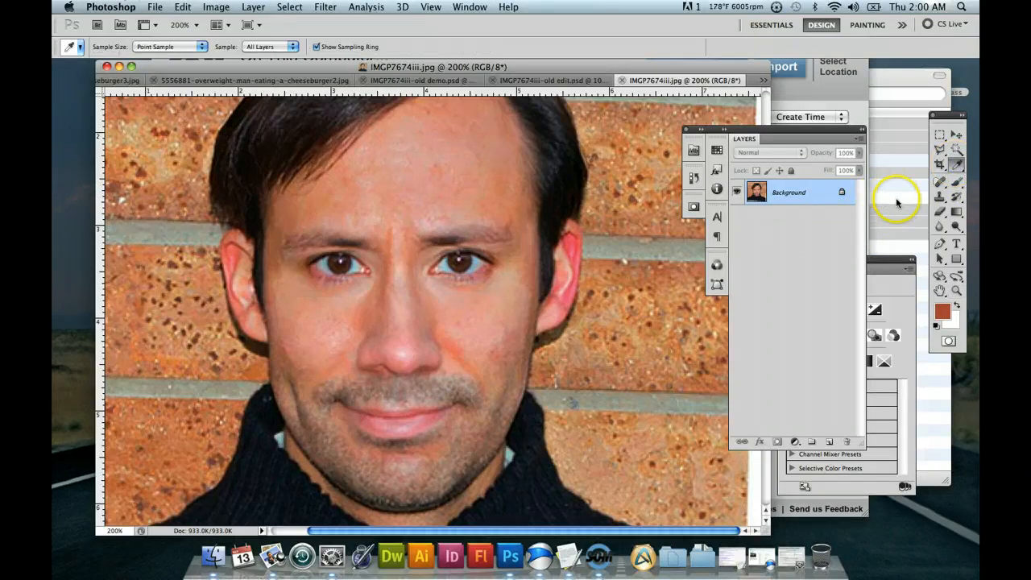
left_click(940, 184)
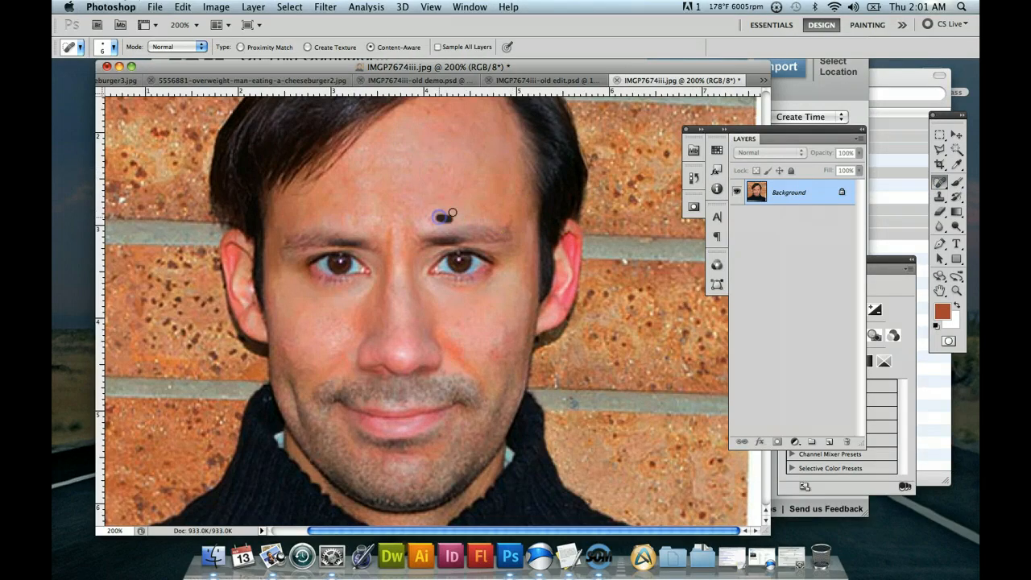
left_click(427, 113)
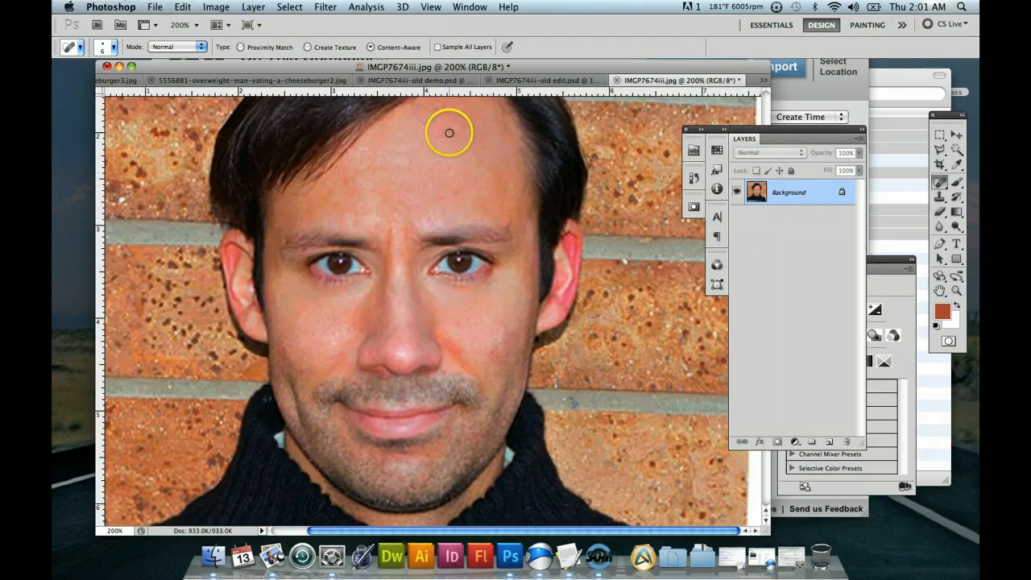
left_click(431, 220)
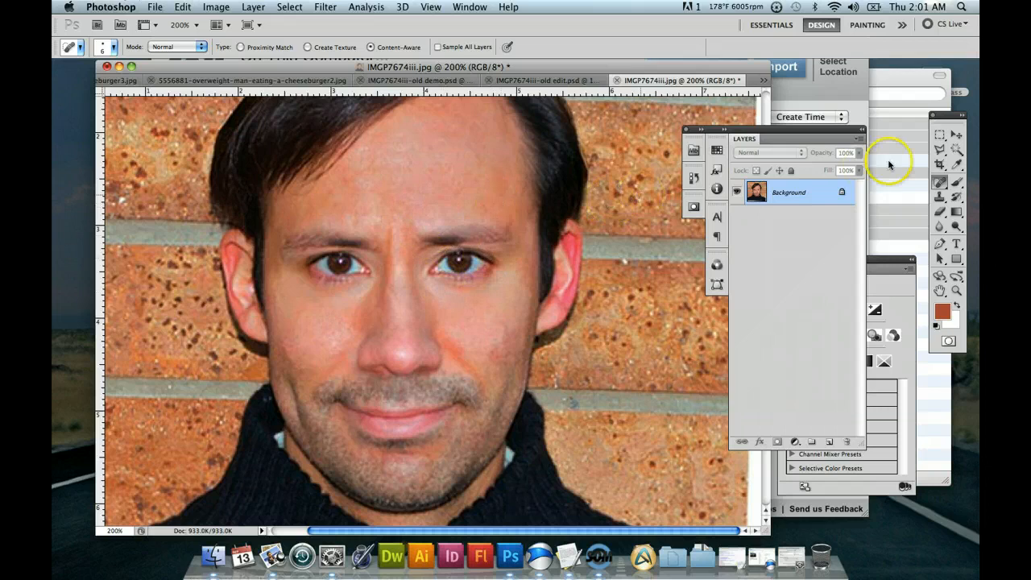
left_click(938, 150)
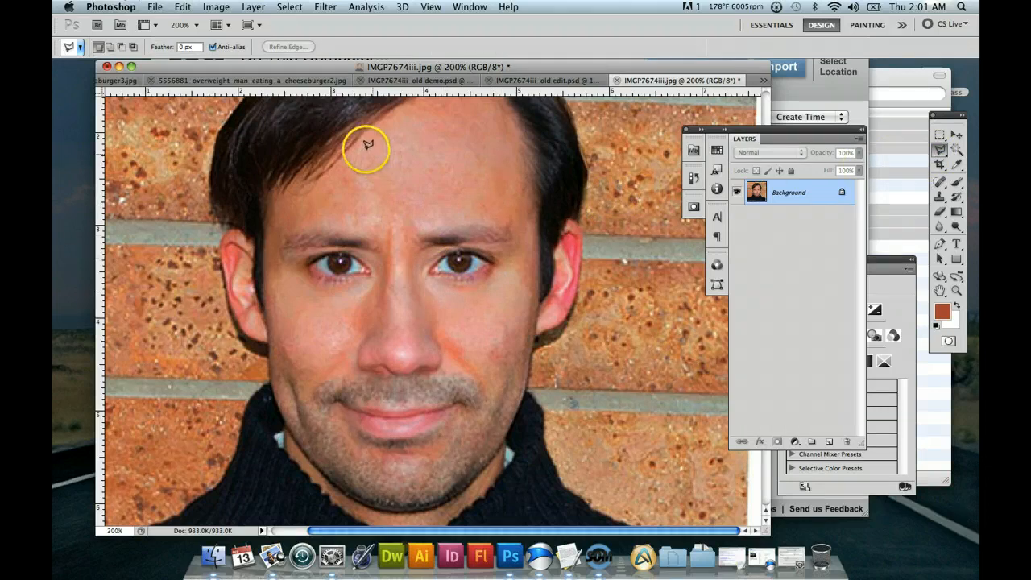
left_click(363, 145)
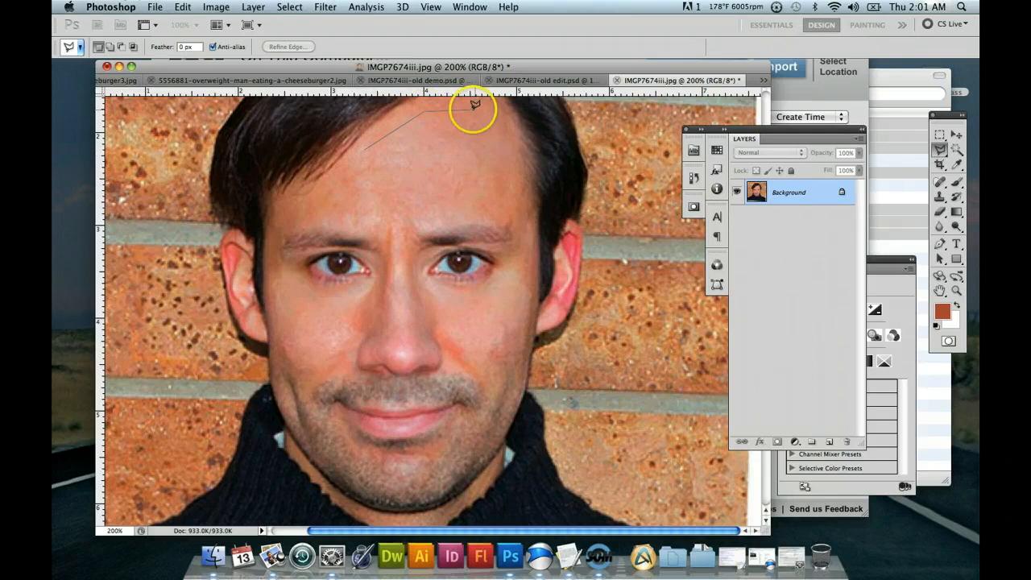
left_click(395, 208)
double_click(407, 206)
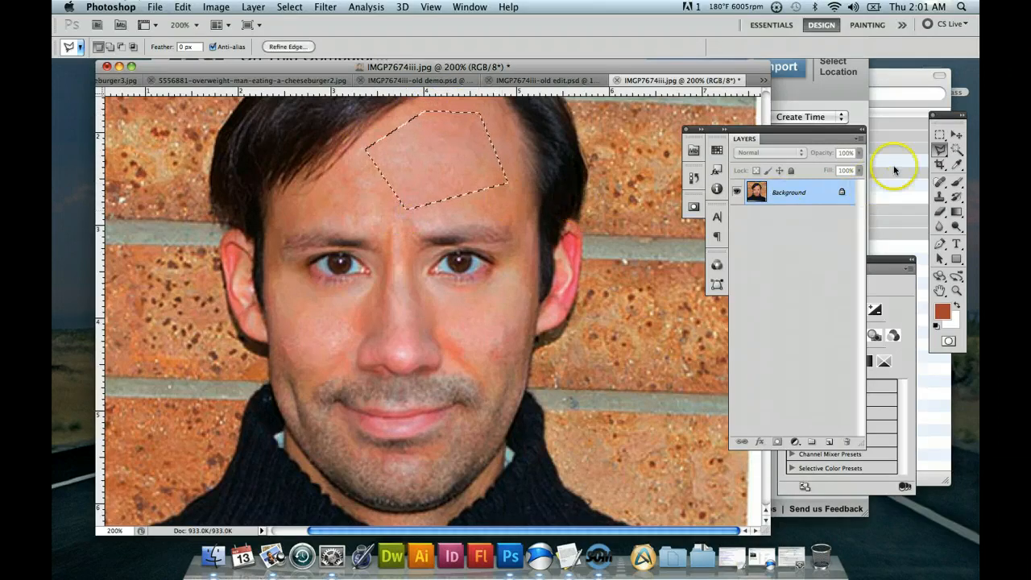
left_click(939, 135)
left_click(425, 191)
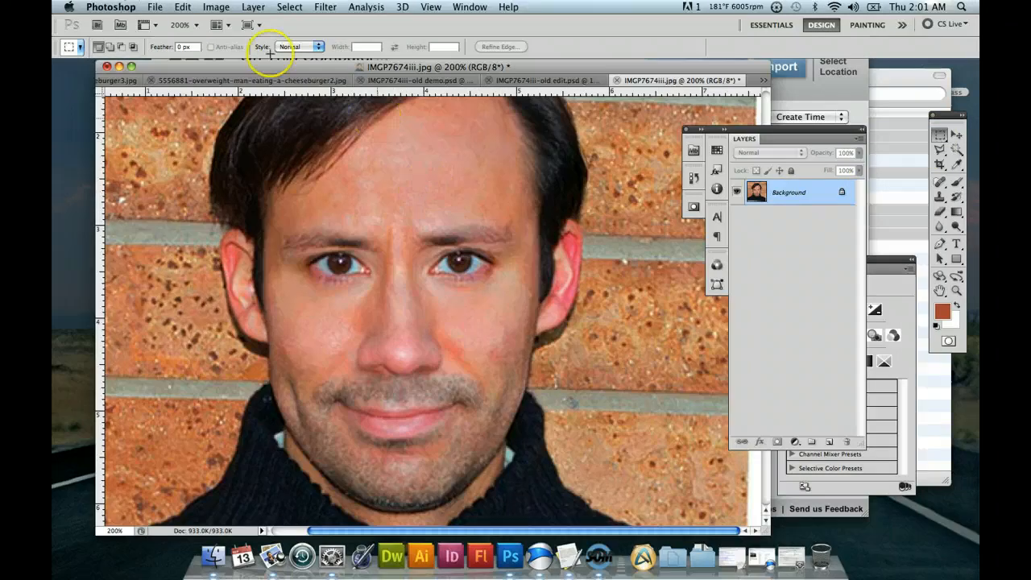
left_click(325, 7)
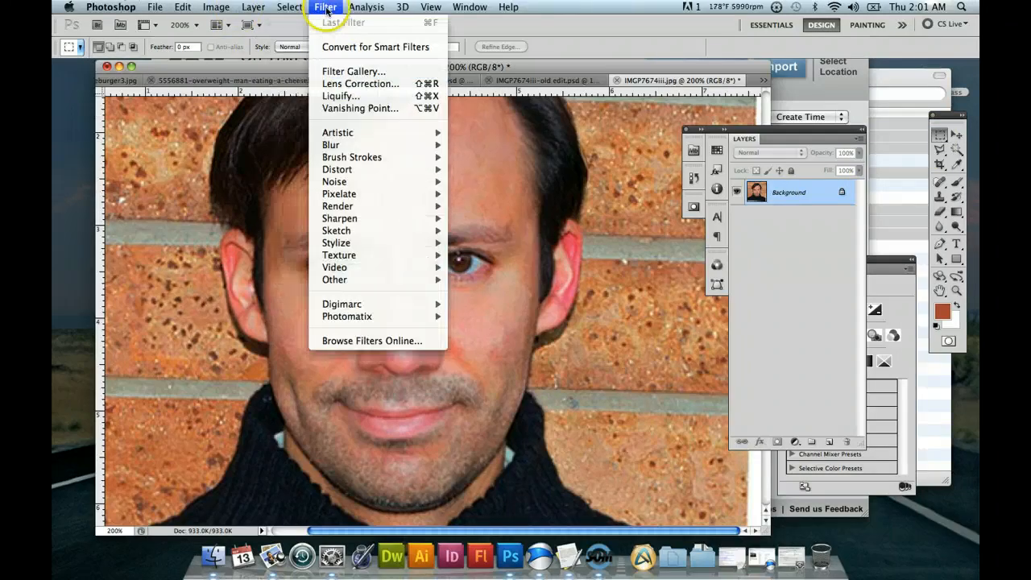
mouse_move(362, 184)
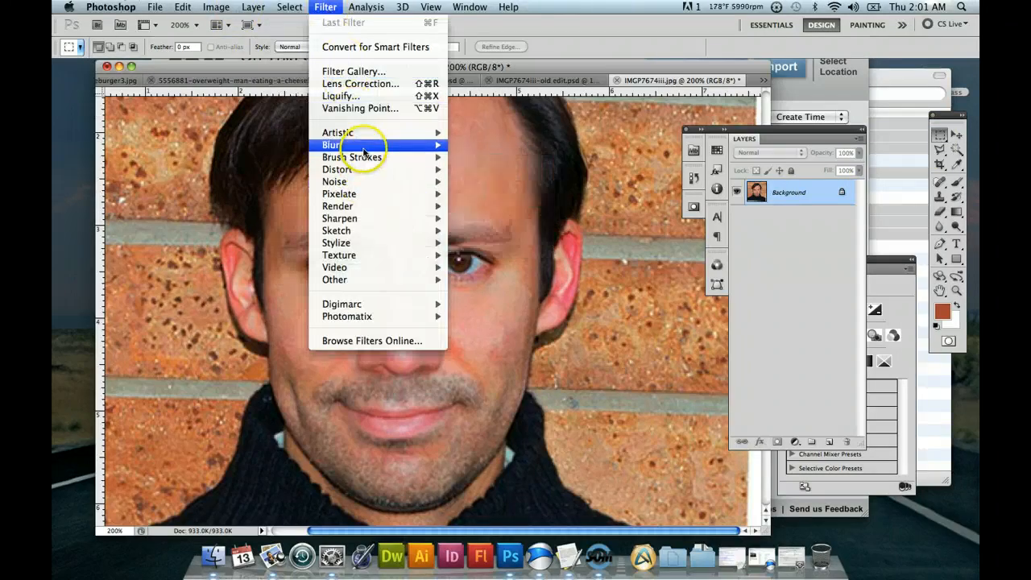
mouse_move(363, 150)
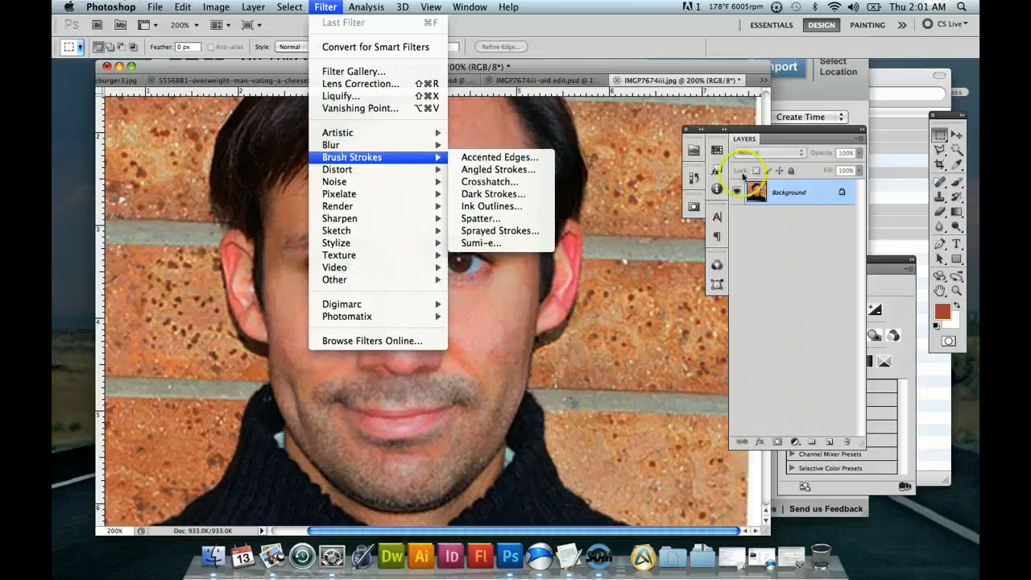
Select the man's facial skin with the Magic Wand at a tolerance of 100.
left_click(953, 152)
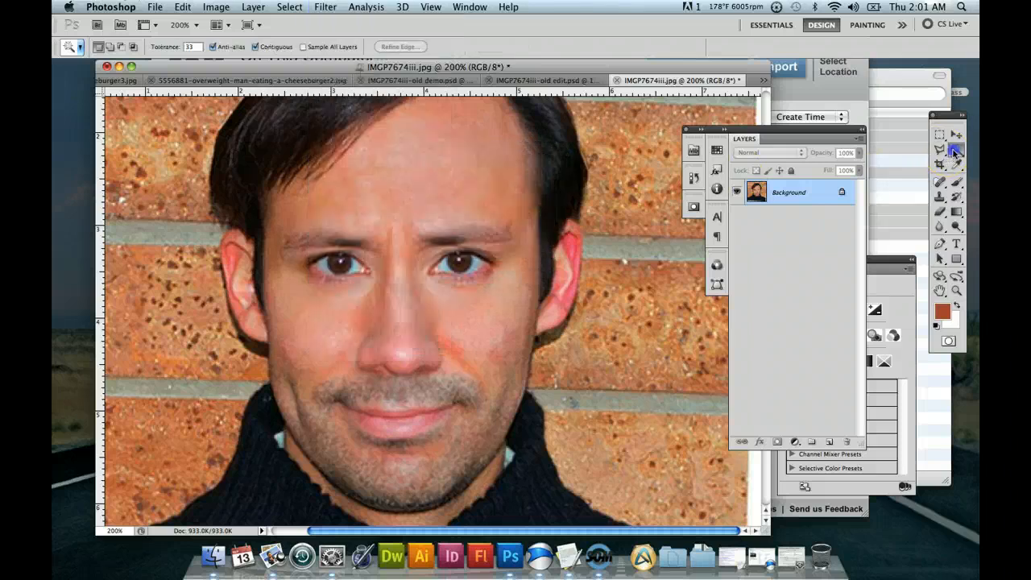
left_click(440, 218)
left_click(502, 198)
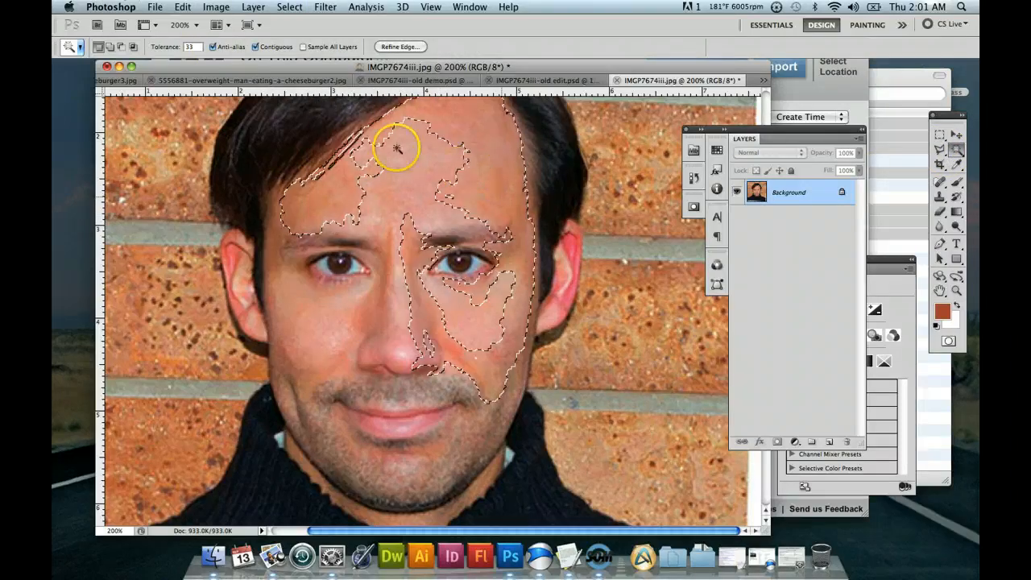
left_click_drag(194, 48, 163, 50)
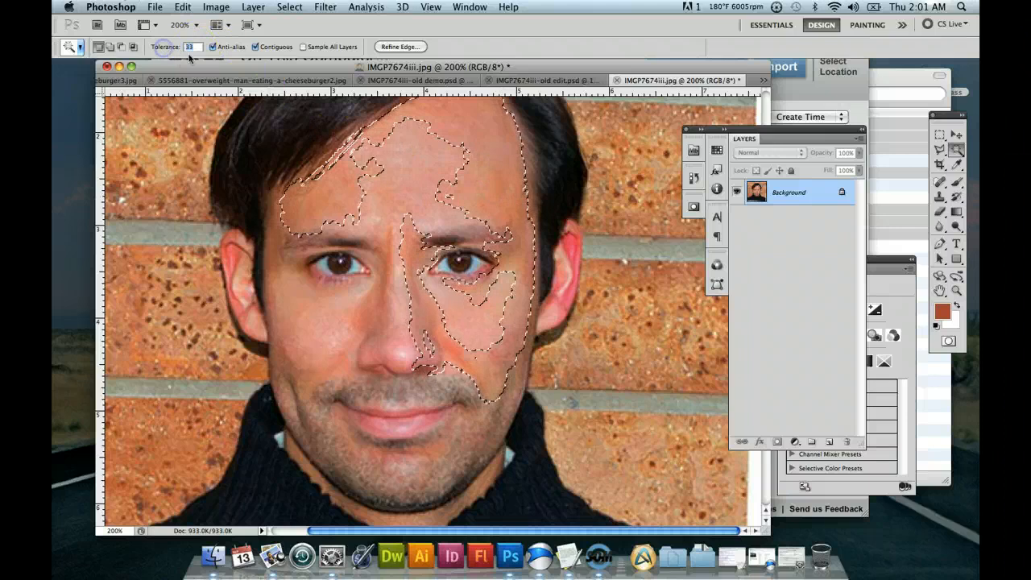
type("100")
left_click(445, 180)
left_click(423, 171)
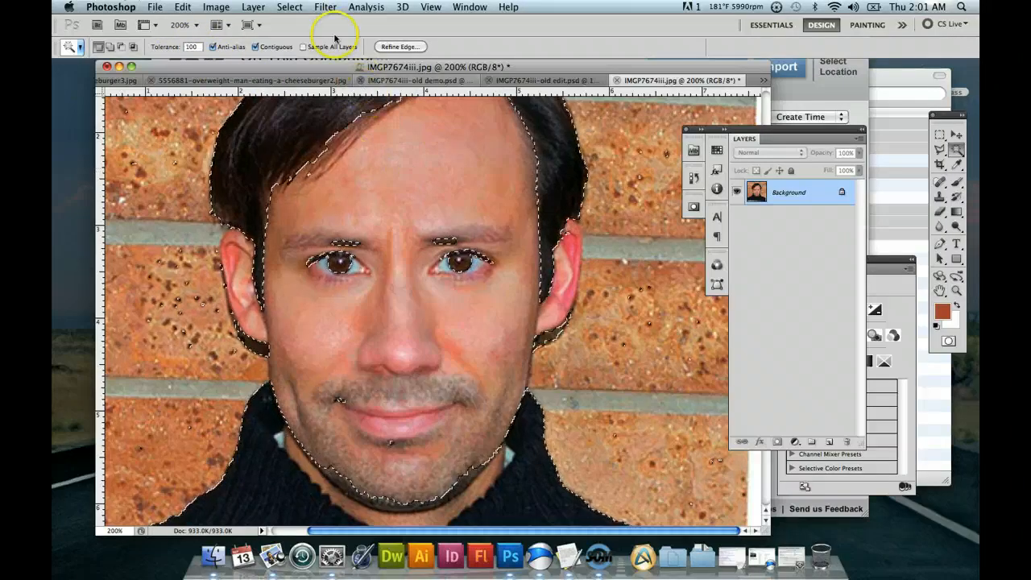
Start a Smart Blur on the selected skin with its quality set to High, keeping the portrait visible beside the dialog.
left_click(217, 6)
mouse_move(303, 7)
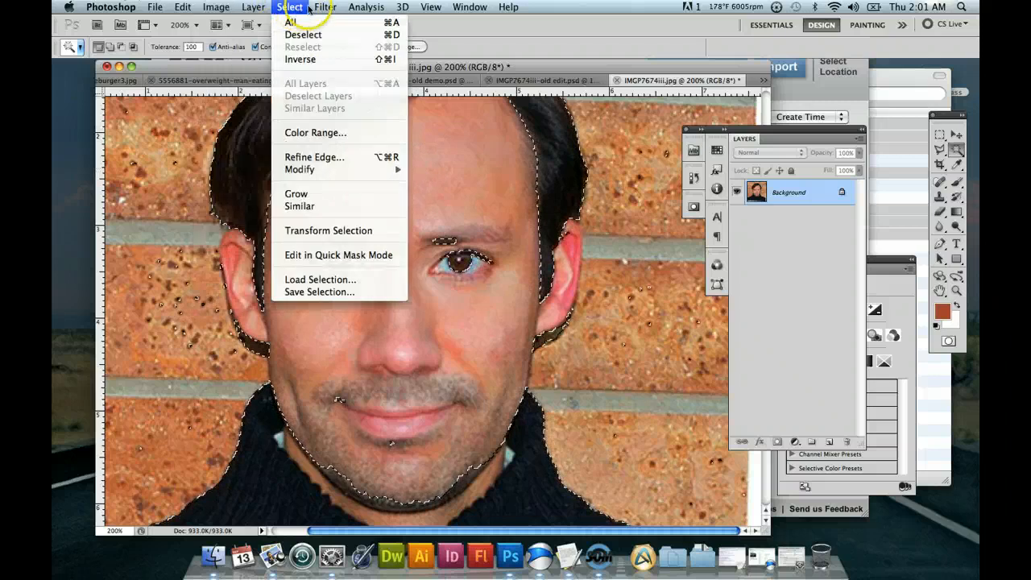
mouse_move(345, 154)
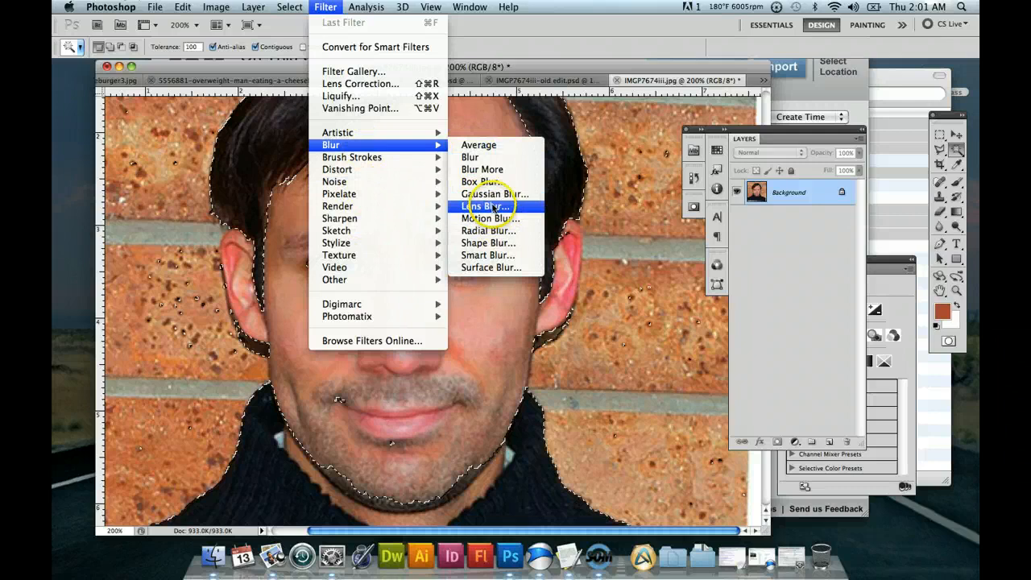
left_click(487, 254)
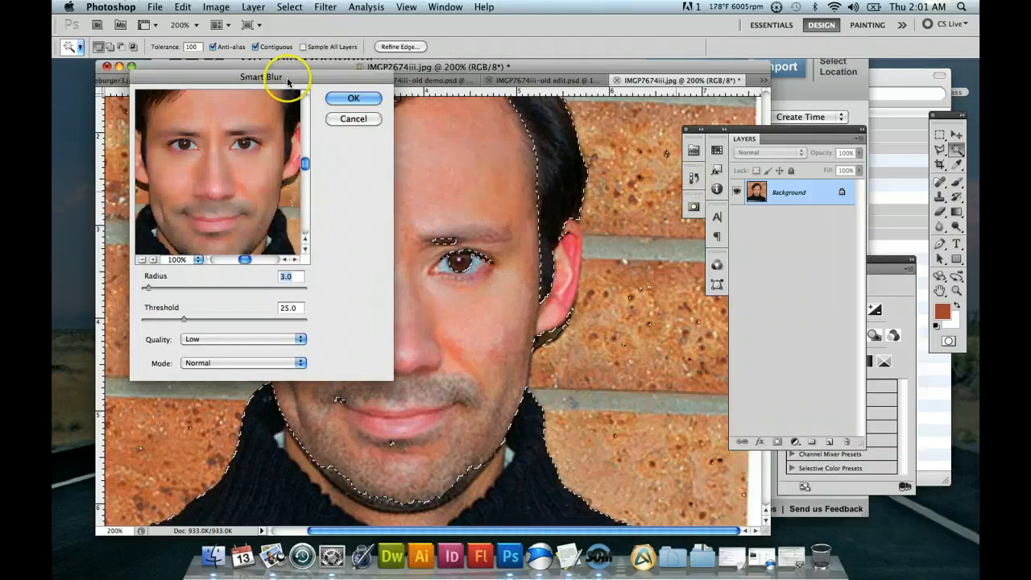
left_click_drag(280, 78, 759, 106)
left_click_drag(690, 192, 670, 278)
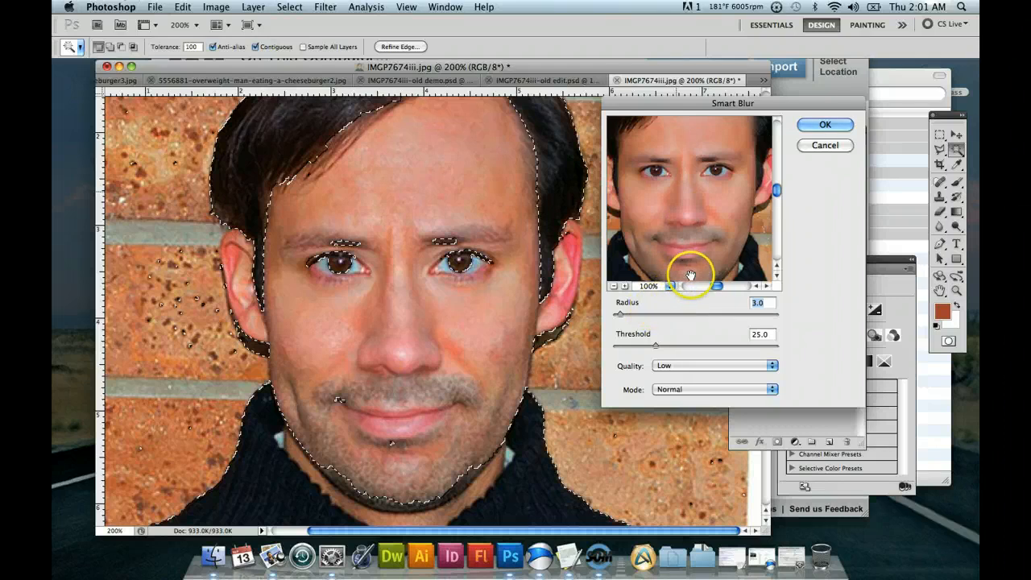
left_click_drag(718, 210, 708, 235)
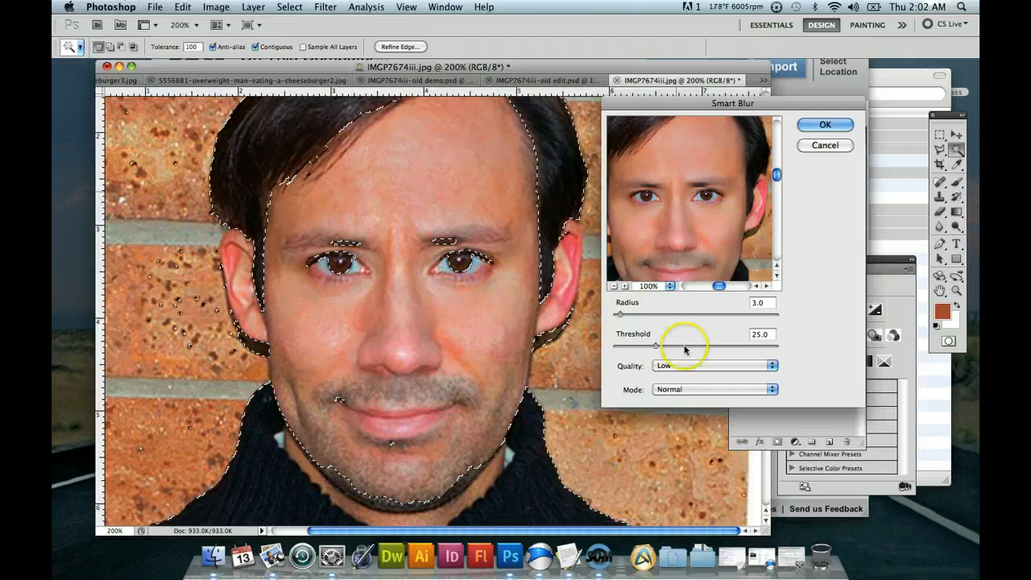
left_click(706, 365)
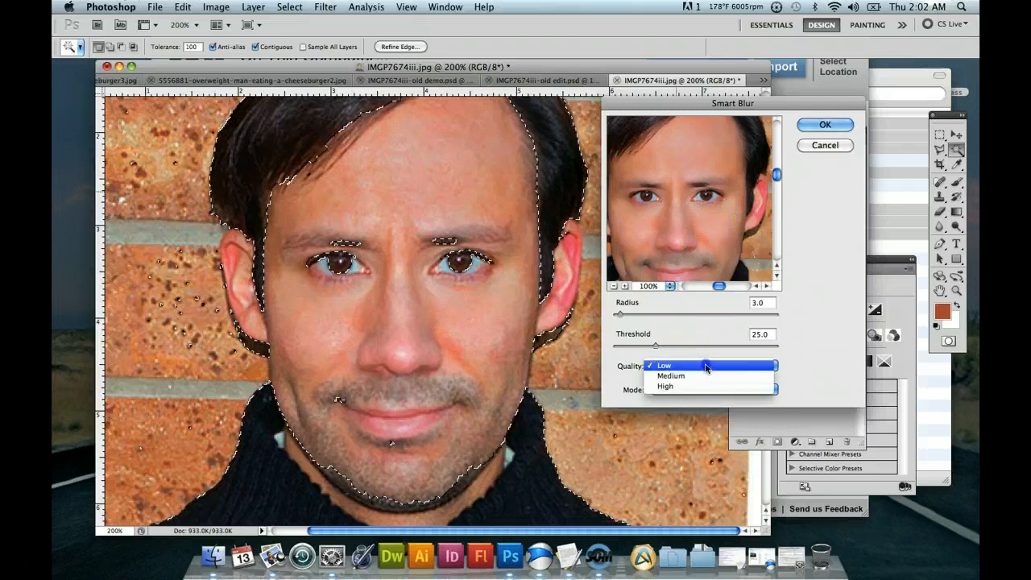
left_click(669, 386)
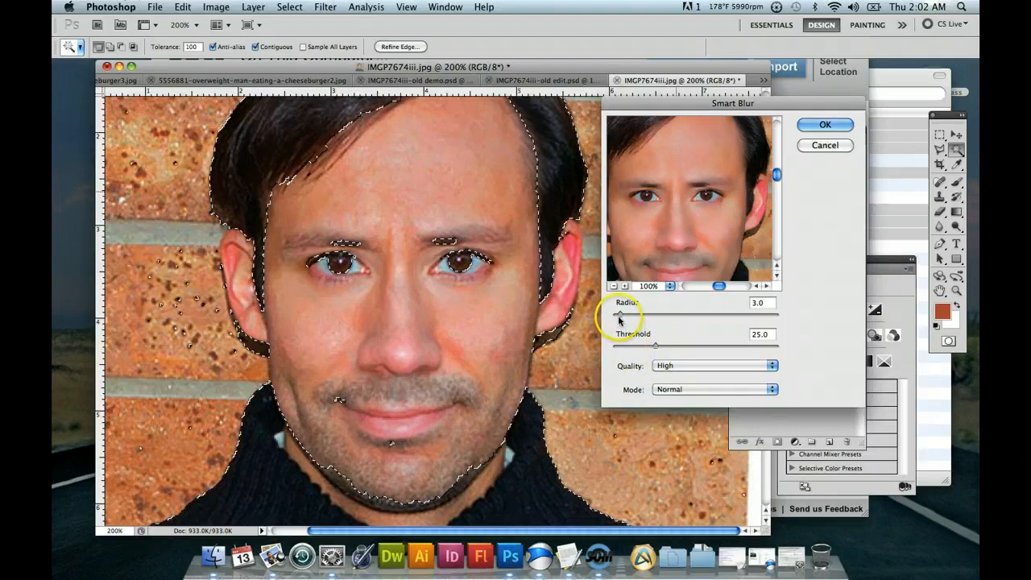
Apply the Smart Blur with a radius of 0.7 and a threshold of 16.1, and clear the selection.
left_click_drag(618, 314, 614, 314)
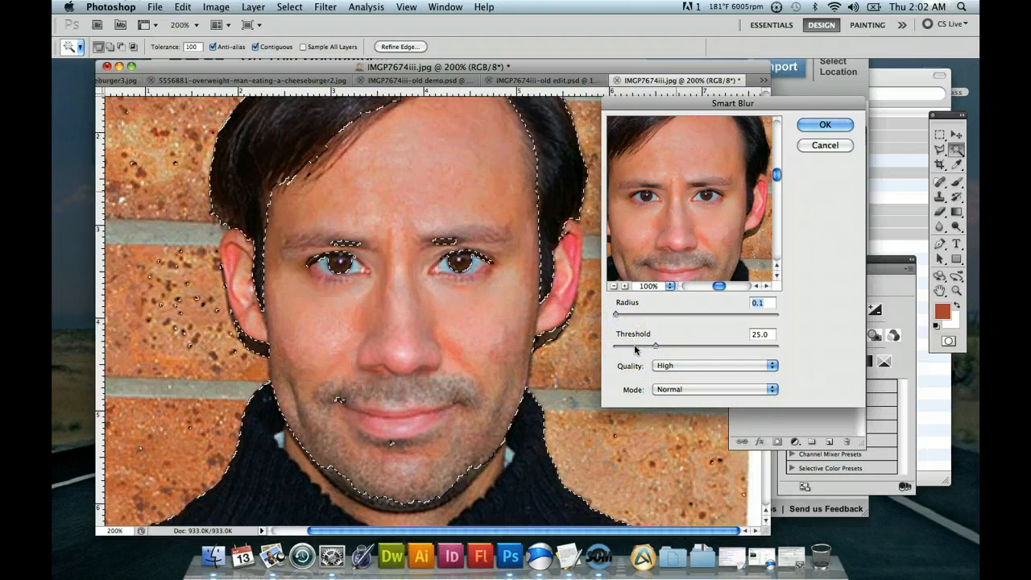
left_click(626, 286)
left_click_drag(699, 193, 713, 271)
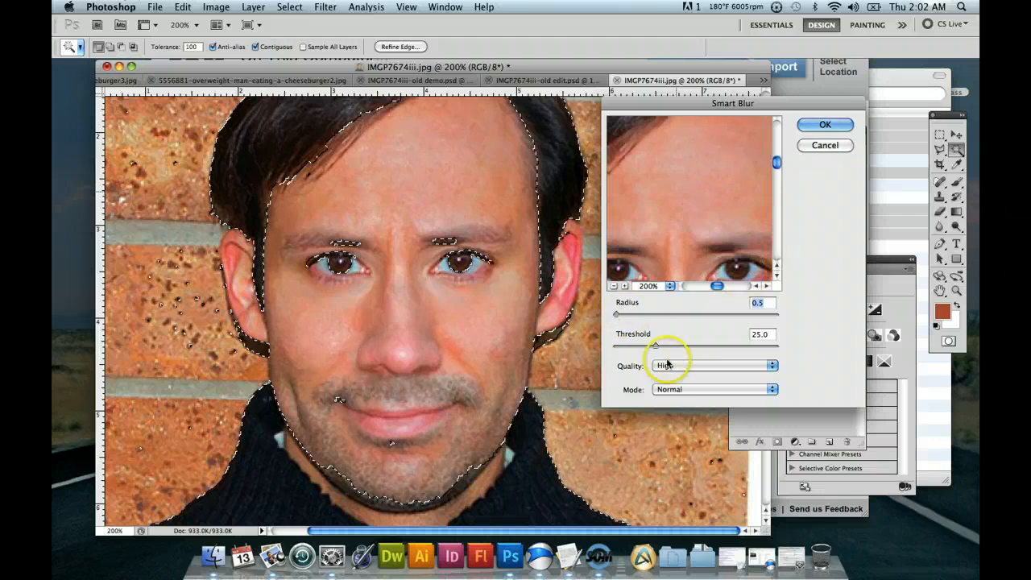
mouse_move(641, 349)
left_mouse_down()
mouse_move(621, 347)
mouse_move(631, 349)
left_mouse_up()
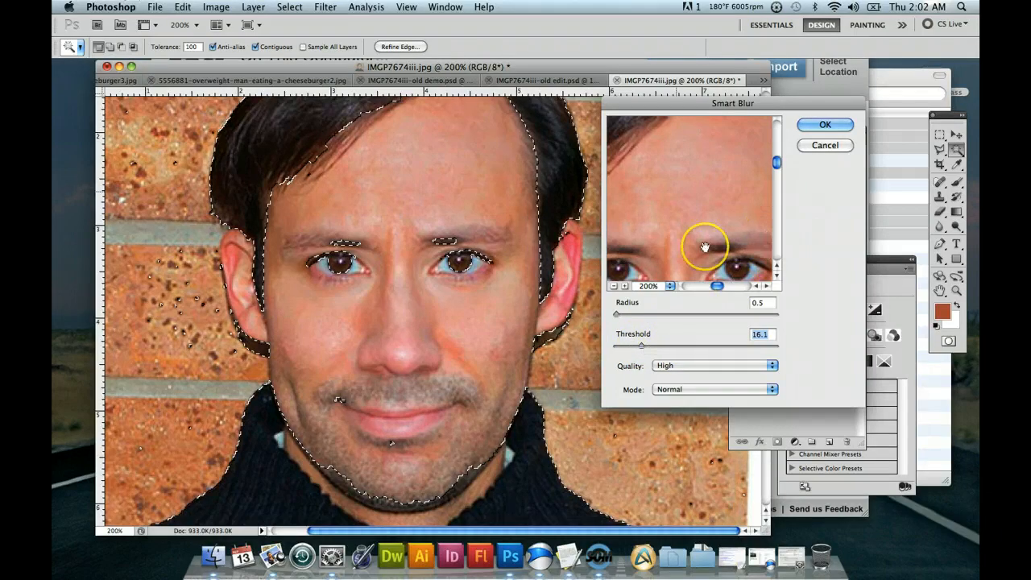
left_click_drag(683, 216, 688, 189)
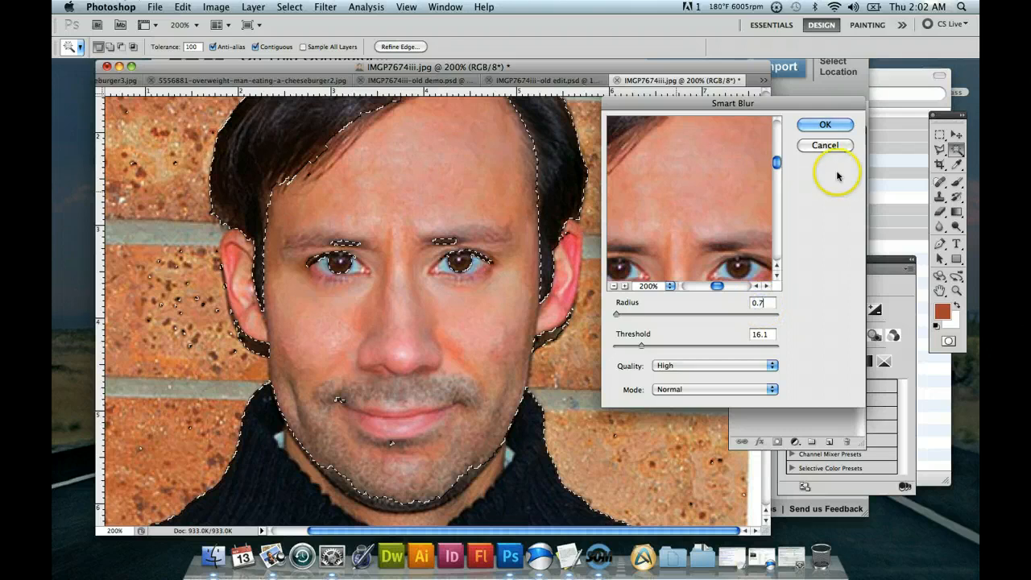
left_click(825, 128)
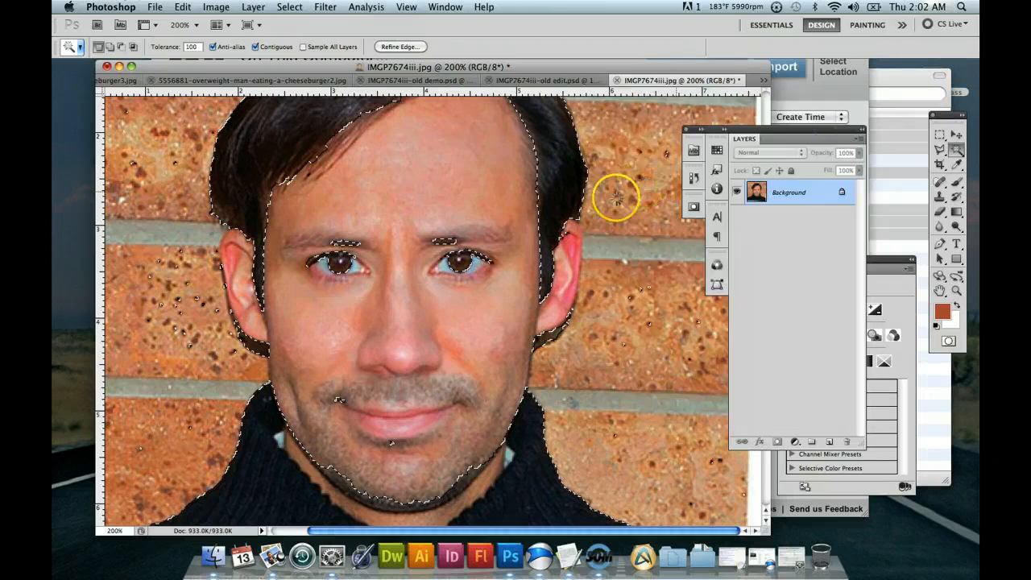
left_click(941, 135)
left_click(489, 176)
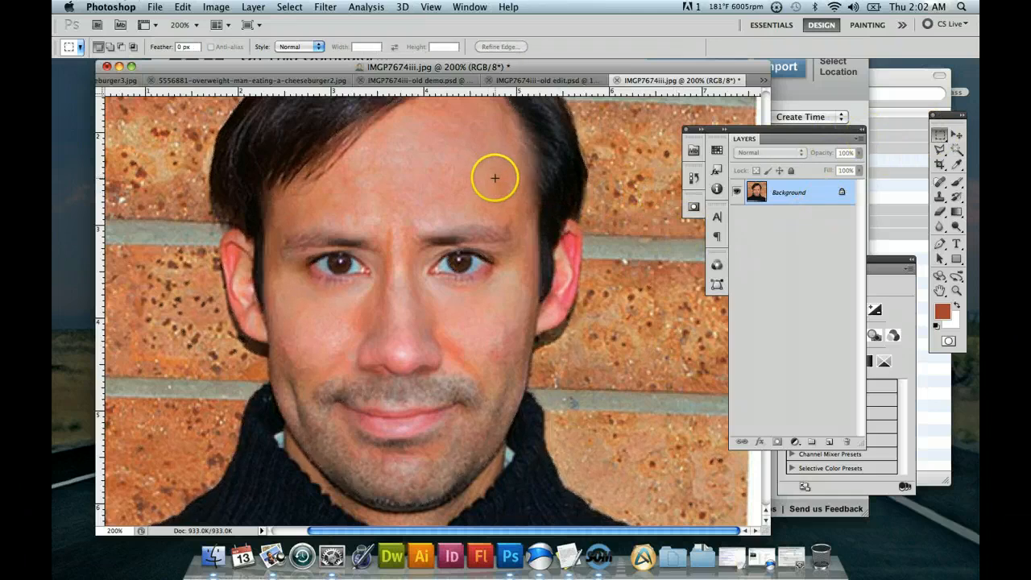
Sample a light skin tone from the man's forehead and paint over the uneven forehead skin with the Brush at 39% opacity.
scroll(518, 239, "down", 2)
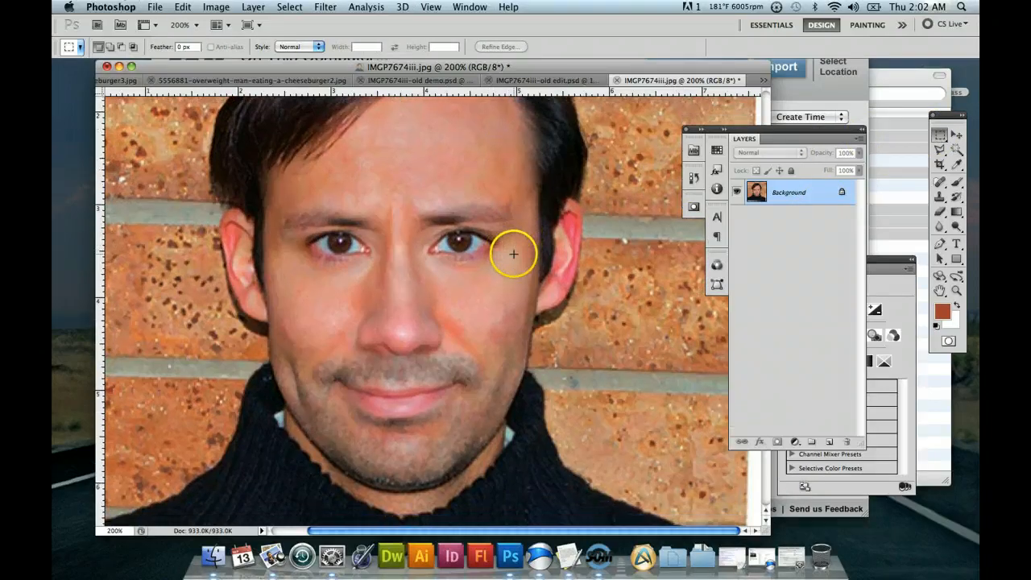
scroll(516, 250, "up", 4)
scroll(513, 255, "up", 2)
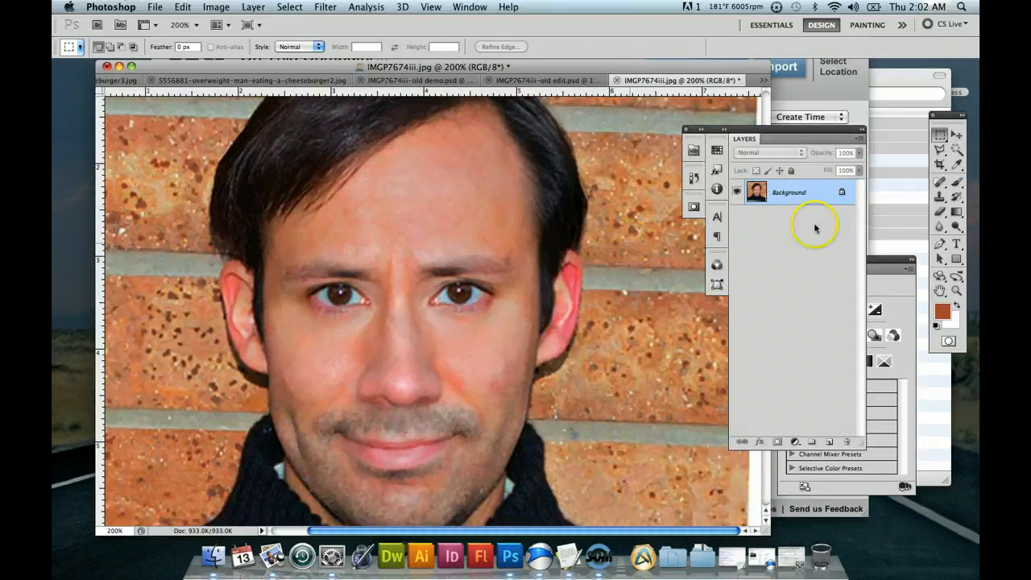
left_click(957, 165)
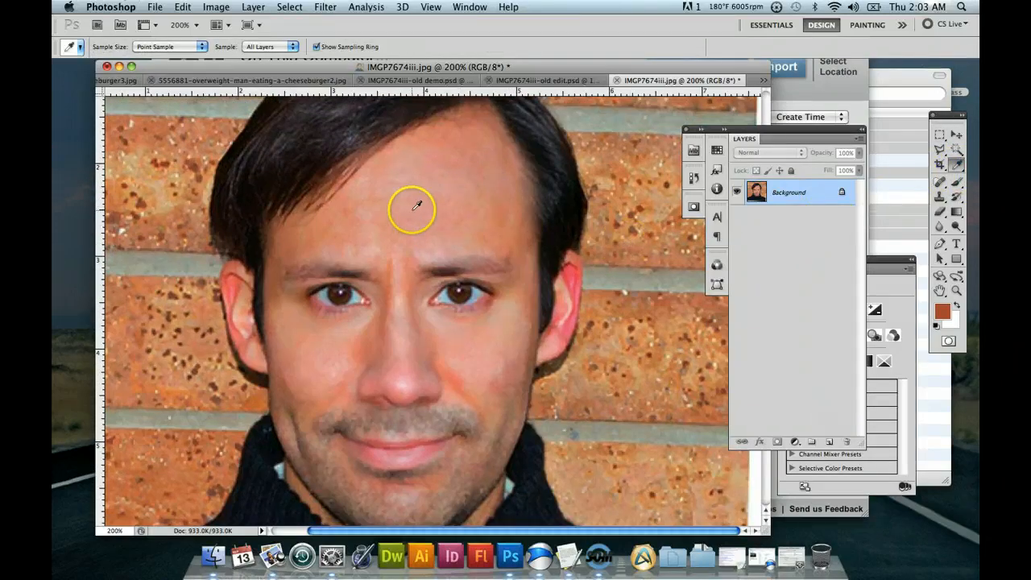
left_click(957, 183)
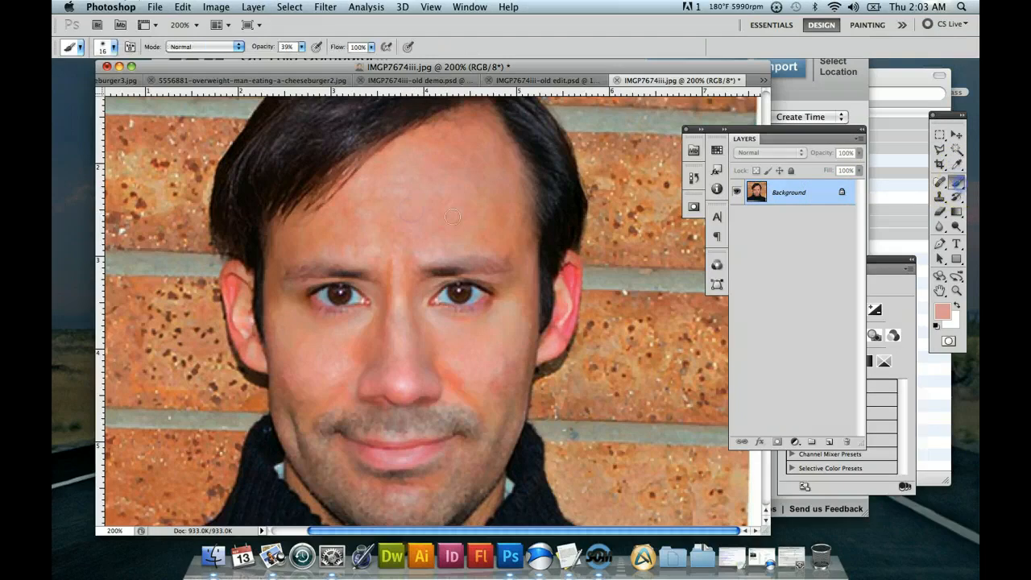
left_click(402, 201)
left_click(412, 219)
scroll(476, 310, "down", 3)
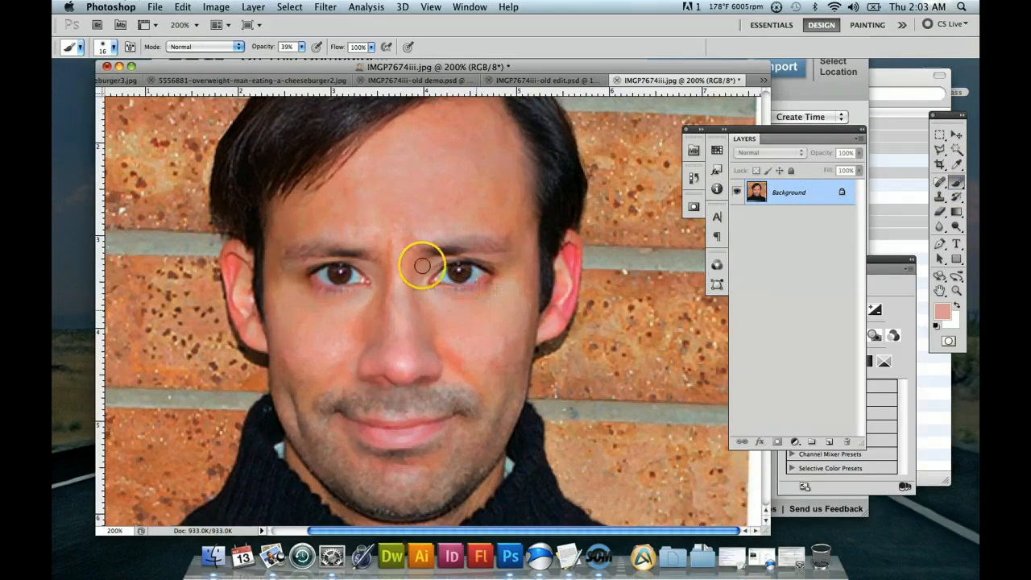
left_click_drag(395, 225, 398, 211)
left_click_drag(400, 151, 398, 138)
Brush the sampled skin tone over the uneven patches on both of the man's cheeks.
left_click(494, 357)
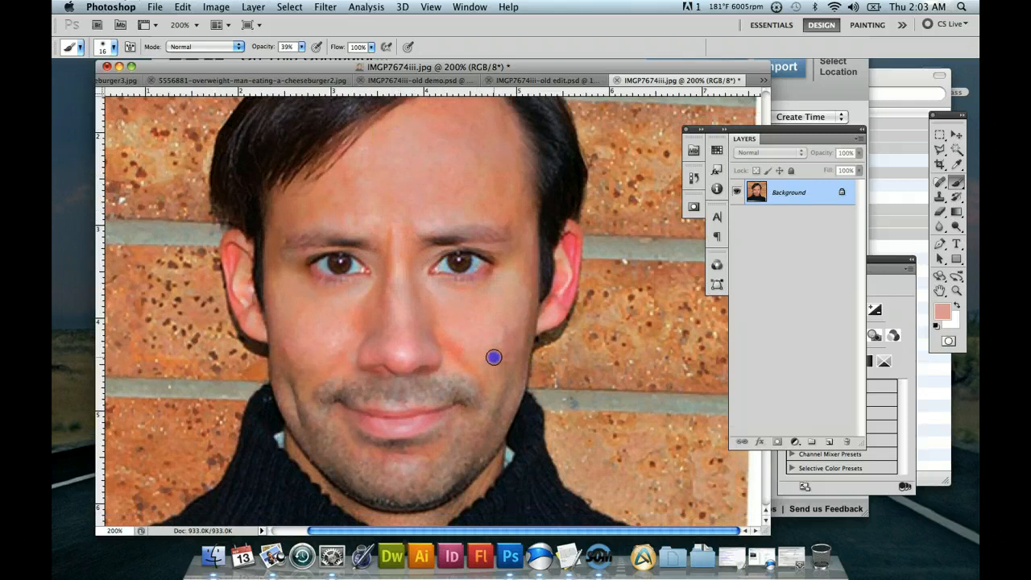
left_click_drag(319, 362, 282, 357)
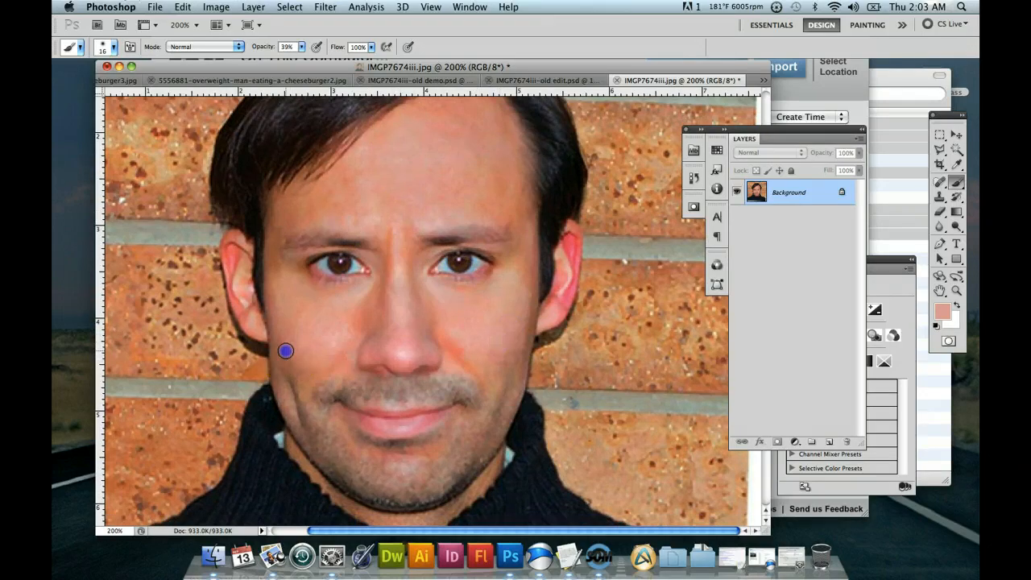
mouse_move(443, 317)
left_mouse_down()
mouse_move(521, 287)
mouse_move(509, 298)
mouse_move(509, 333)
left_mouse_up()
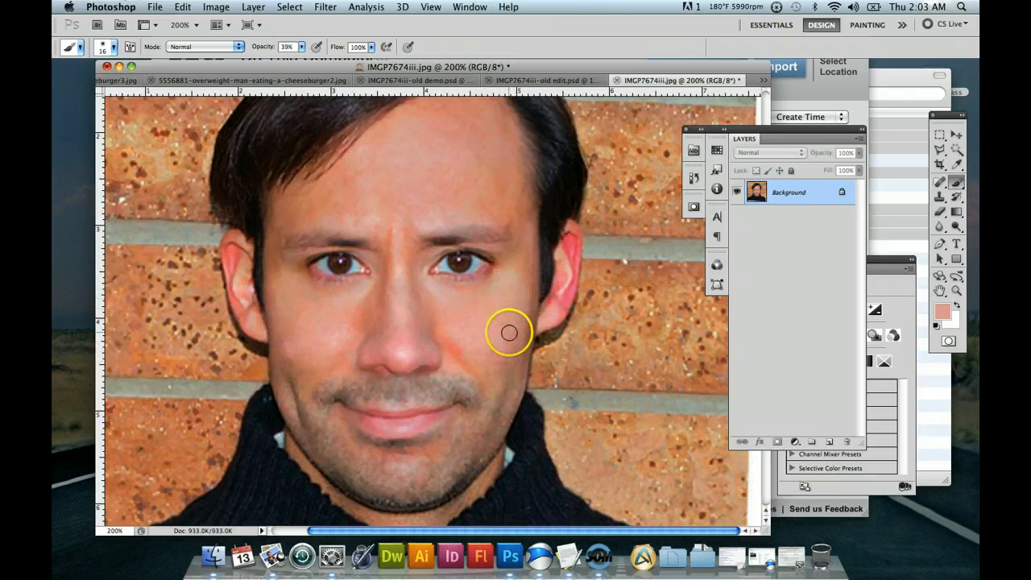
Paint the skin tone under the eyes, along both sides of the nose and over the reddish cheek area beside the nostril.
scroll(509, 333, "down", 3)
mouse_move(465, 277)
left_mouse_down()
mouse_move(477, 267)
mouse_move(454, 233)
mouse_move(491, 233)
mouse_move(309, 224)
left_mouse_up()
mouse_move(355, 253)
left_mouse_down()
mouse_move(451, 218)
mouse_move(494, 217)
mouse_move(433, 235)
mouse_move(384, 217)
mouse_move(376, 228)
left_mouse_up()
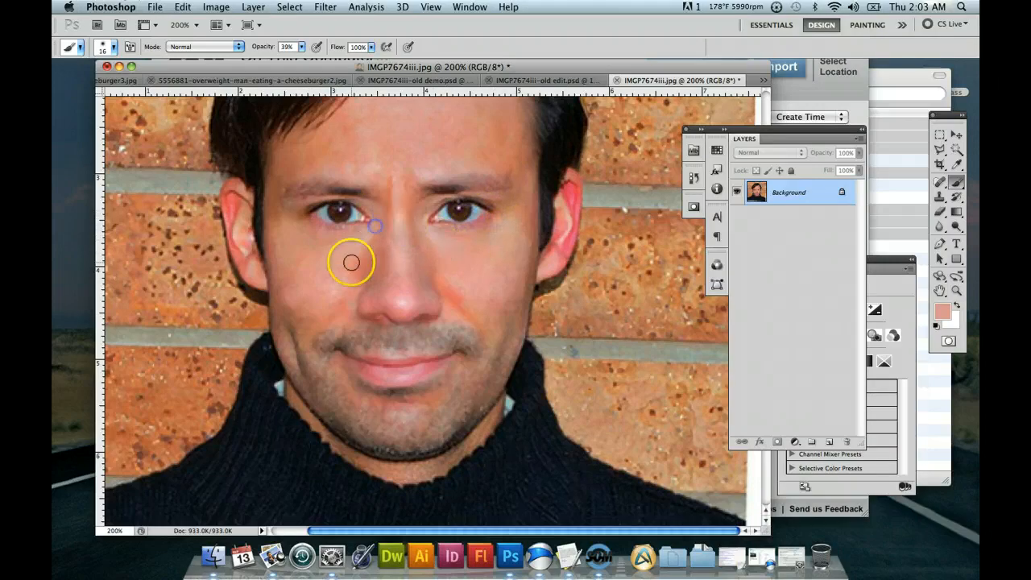
mouse_move(351, 263)
left_mouse_down()
mouse_move(361, 331)
mouse_move(436, 313)
mouse_move(367, 274)
left_mouse_up()
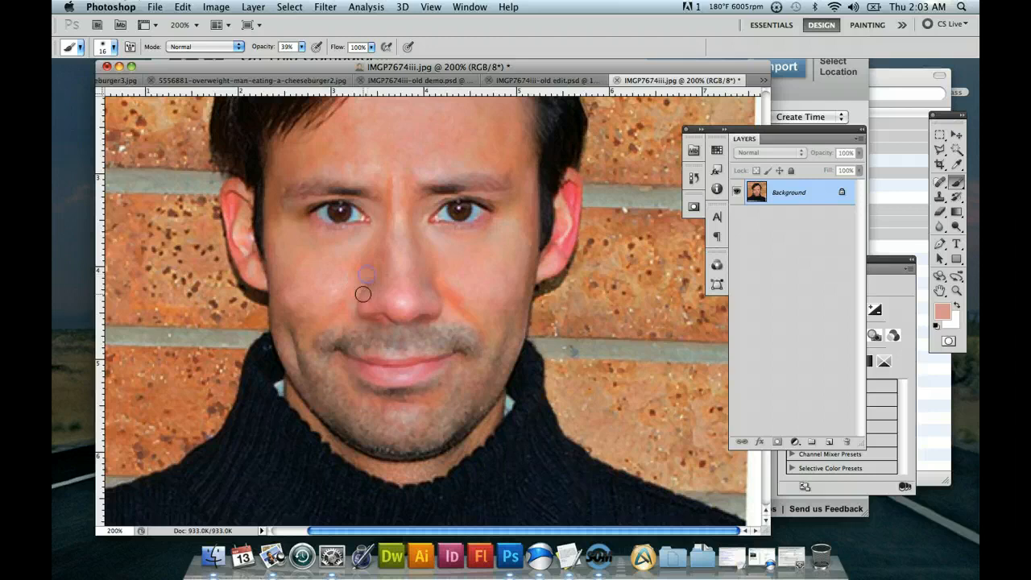
left_click_drag(470, 298, 451, 292)
mouse_move(494, 320)
left_mouse_down()
mouse_move(471, 287)
mouse_move(469, 316)
left_mouse_up()
mouse_move(448, 249)
left_mouse_down()
mouse_move(487, 248)
mouse_move(509, 292)
left_mouse_up()
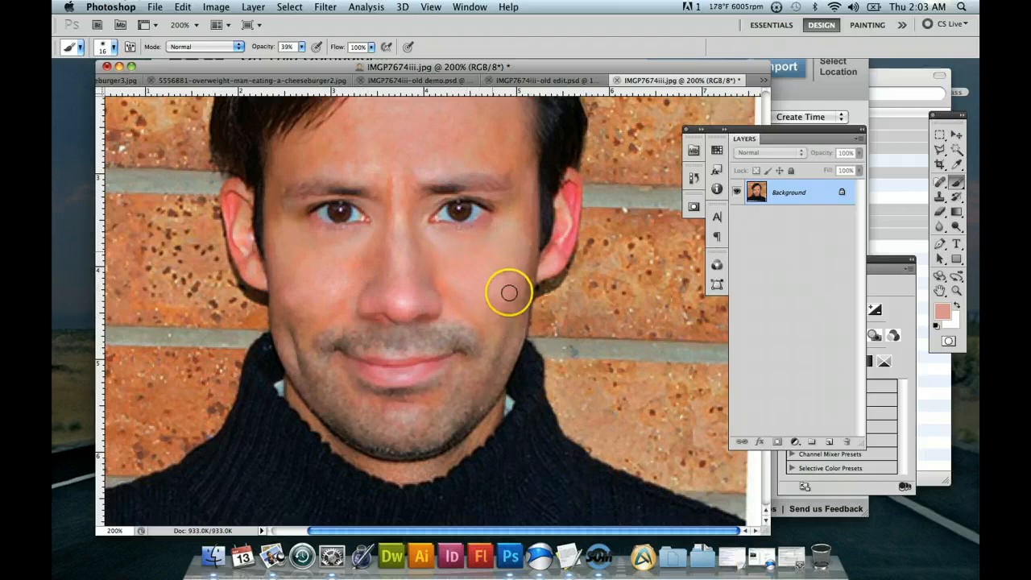
Touch up the skin around the eyebrows and along the face edge beside the ear with the Brush, and leave the brush tool.
scroll(509, 293, "up", 3)
left_click_drag(386, 228, 346, 209)
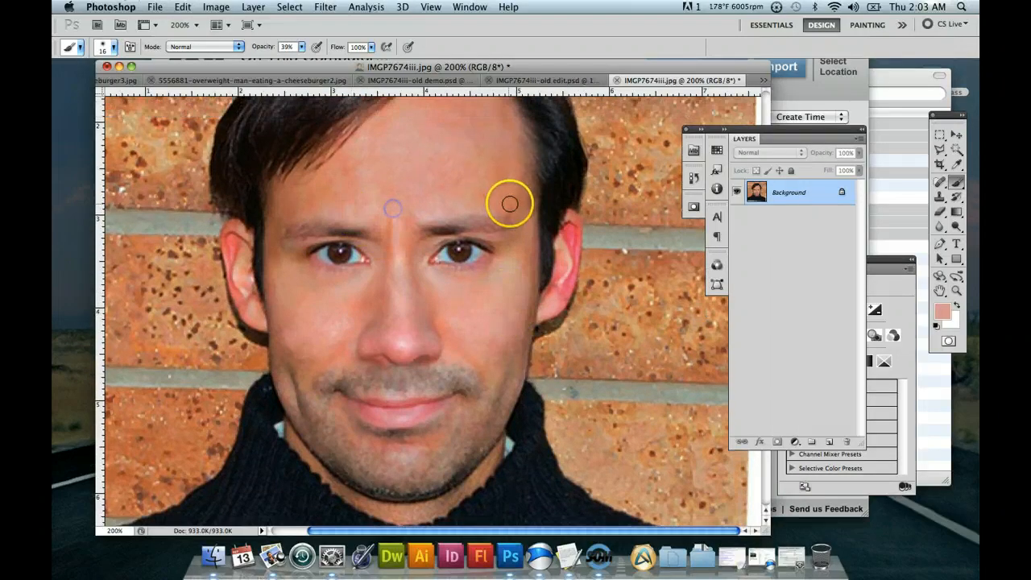
mouse_move(510, 206)
left_mouse_down()
mouse_move(361, 207)
mouse_move(373, 218)
mouse_move(518, 198)
mouse_move(553, 237)
mouse_move(545, 313)
left_mouse_up()
scroll(552, 237, "down", 3)
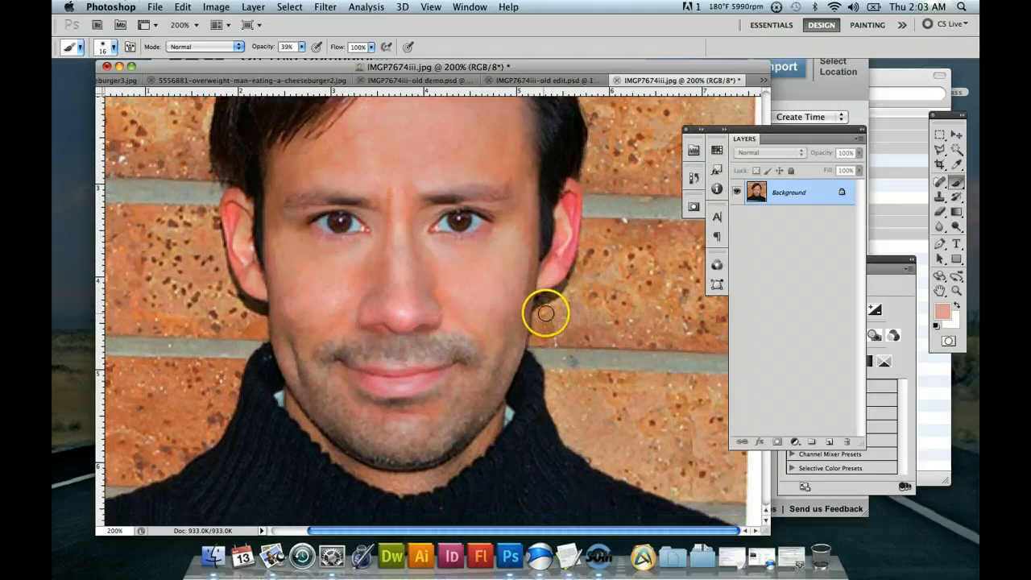
scroll(545, 313, "up", 8)
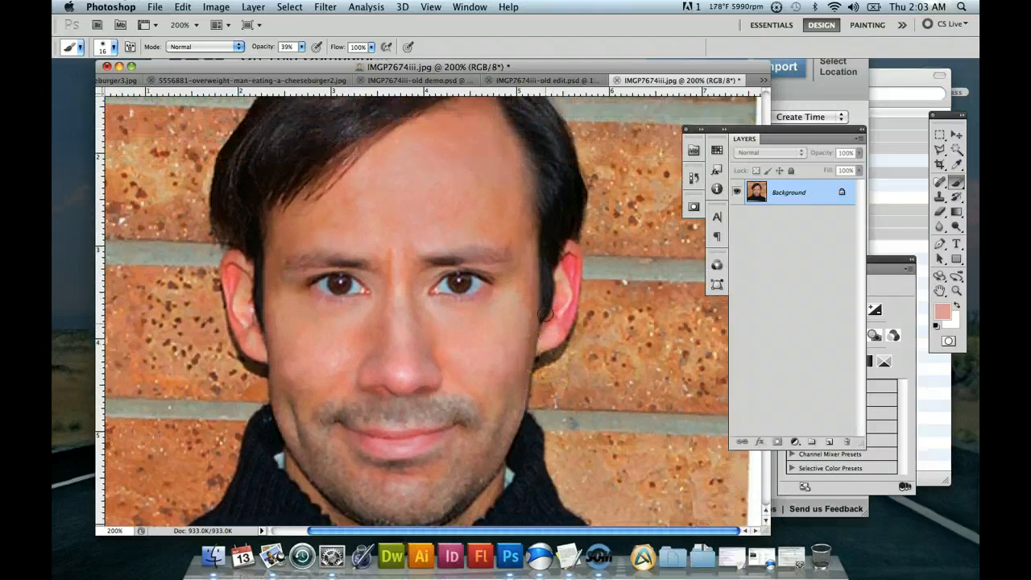
scroll(542, 312, "down", 6)
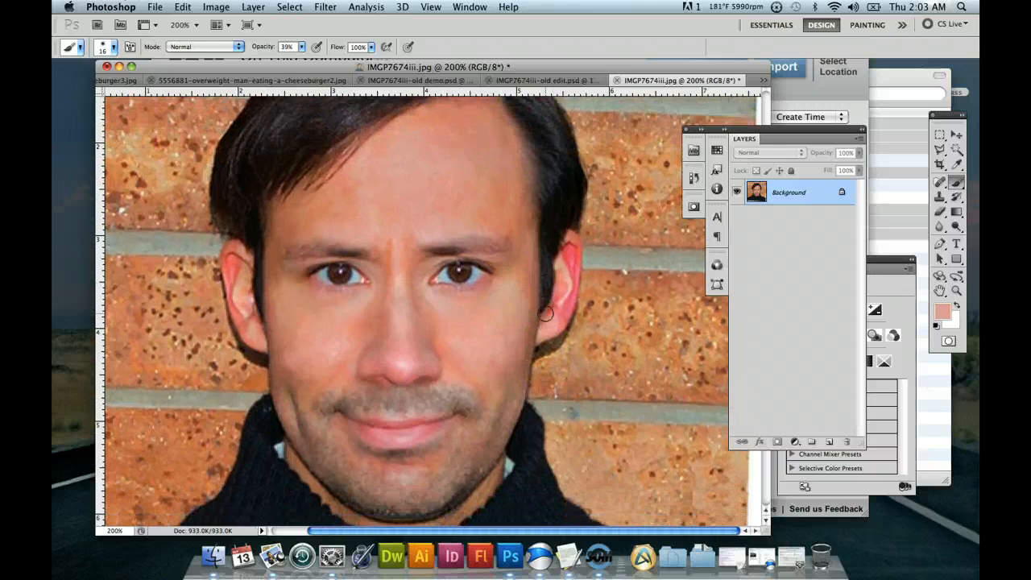
left_click(541, 288)
scroll(541, 285, "down", 2)
mouse_move(541, 289)
left_mouse_down()
mouse_move(540, 338)
mouse_move(646, 314)
left_mouse_up()
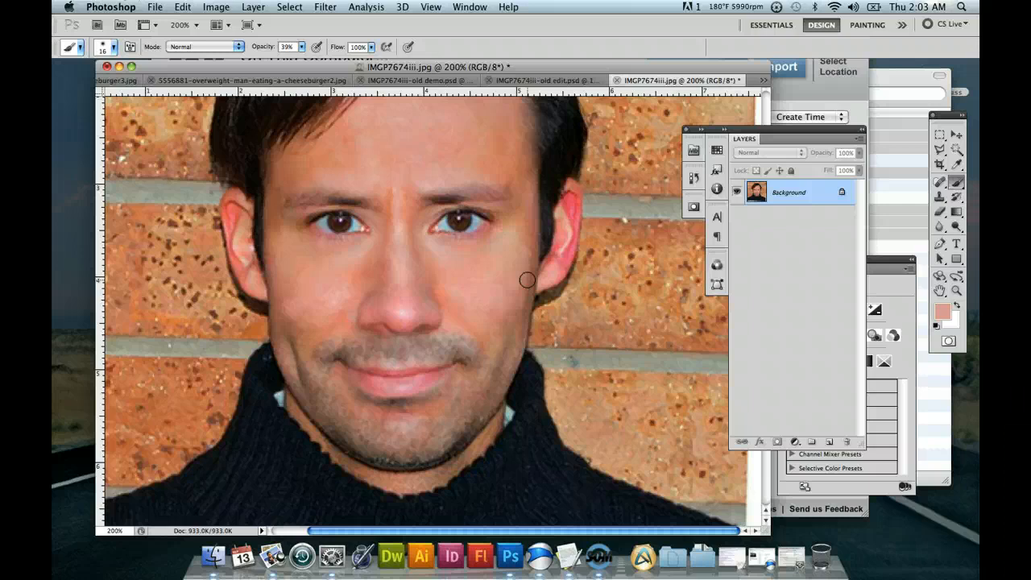
scroll(453, 232, "up", 3)
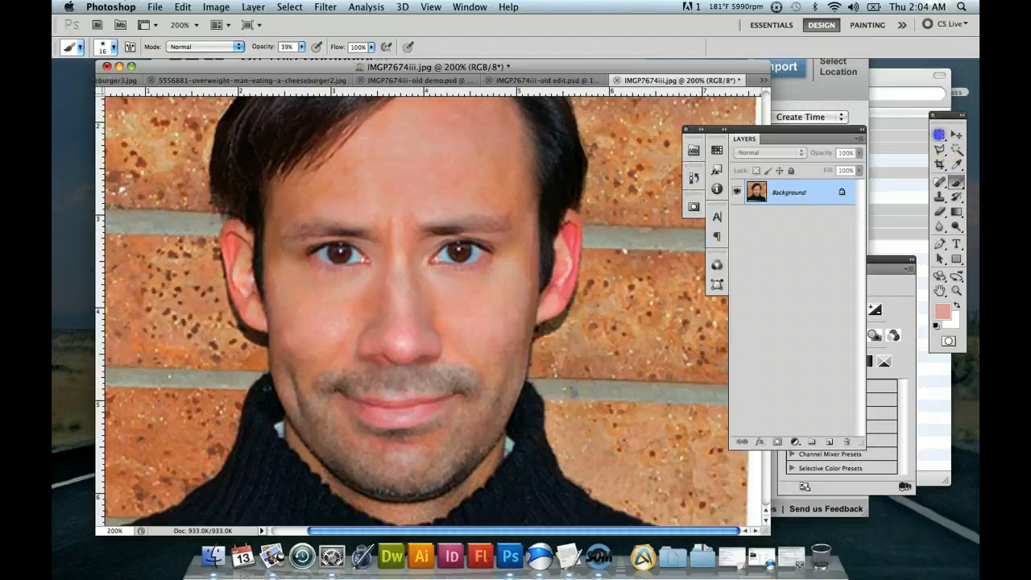
left_click(938, 134)
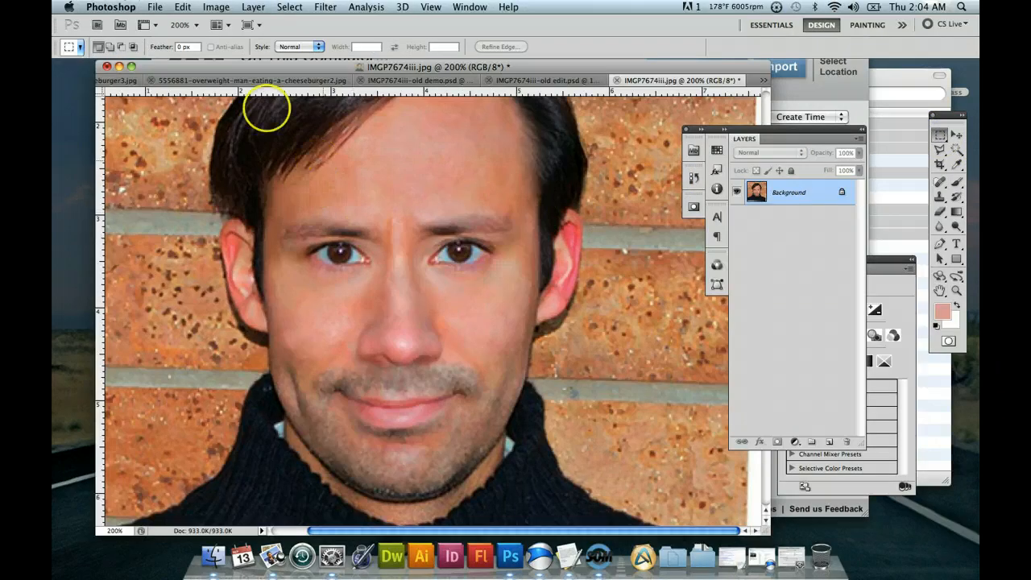
Save the retouched portrait as a separate JPEG named IMGP7674iii-y.jpg, accepting the JPEG options.
left_click(155, 7)
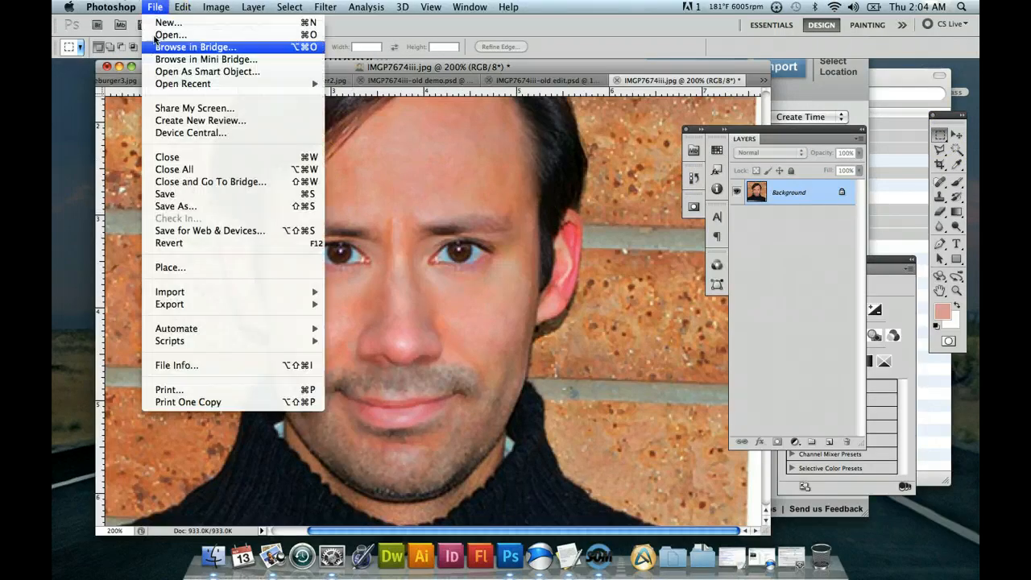
left_click(203, 205)
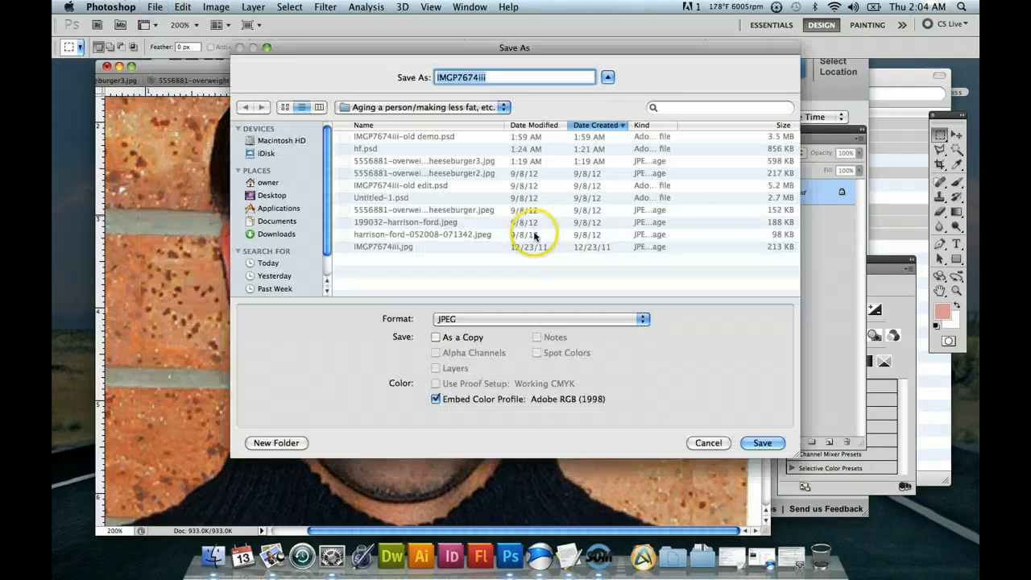
left_click(487, 78)
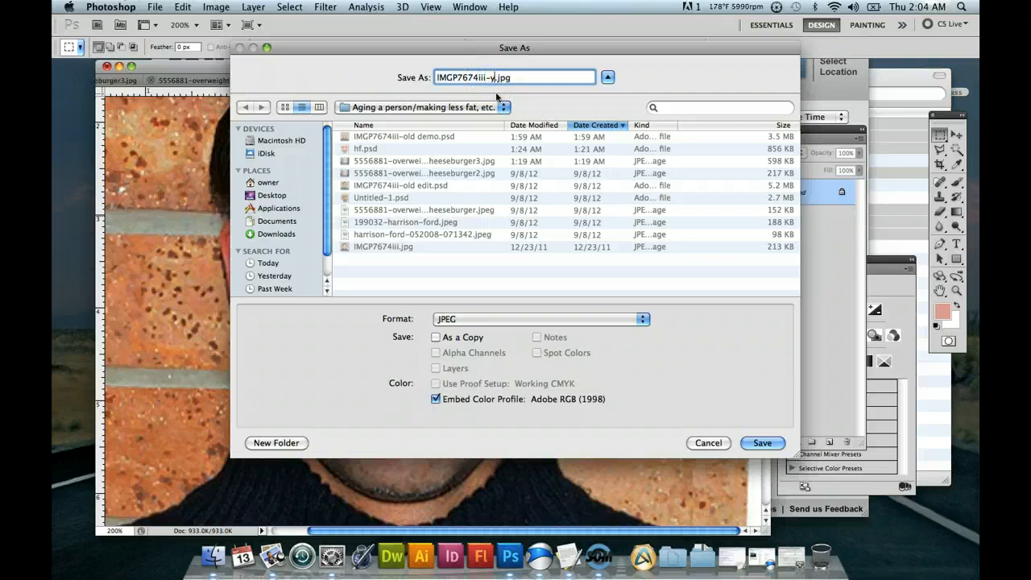
type("-y")
left_click(762, 443)
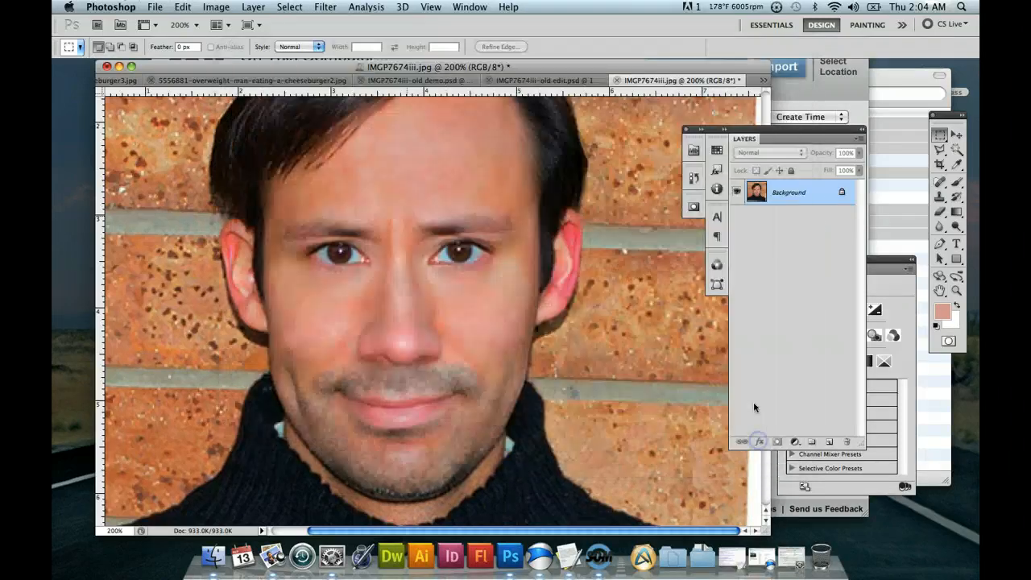
left_click(596, 186)
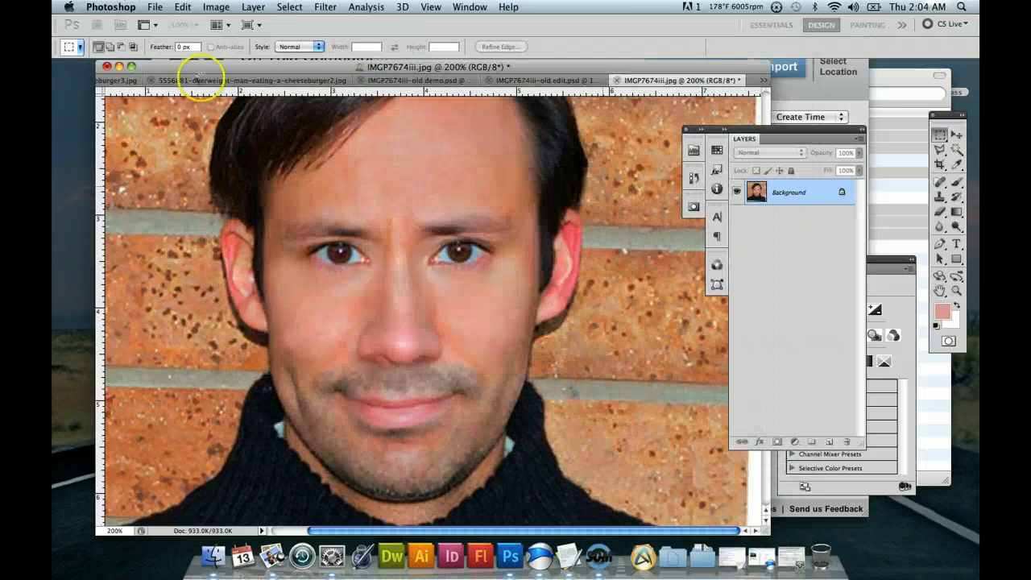
Reopen the original IMGP7674iii.jpg from the recently used files.
left_click(155, 7)
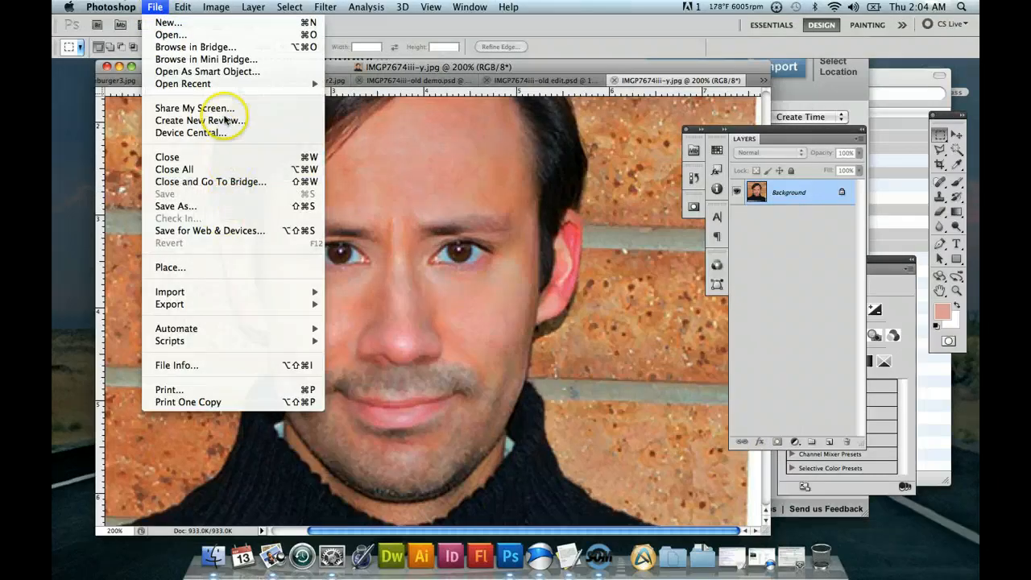
mouse_move(258, 83)
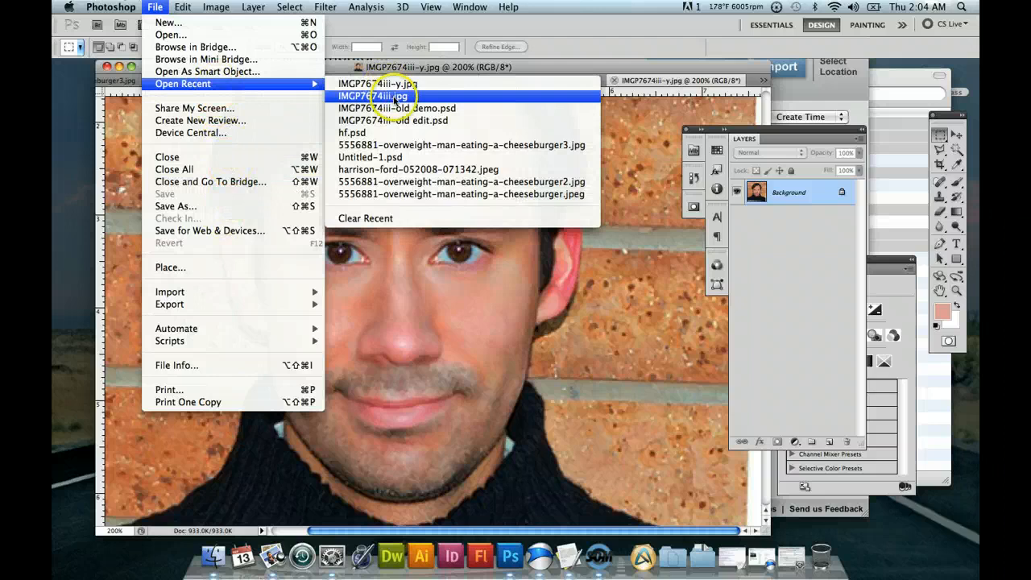
left_click(400, 97)
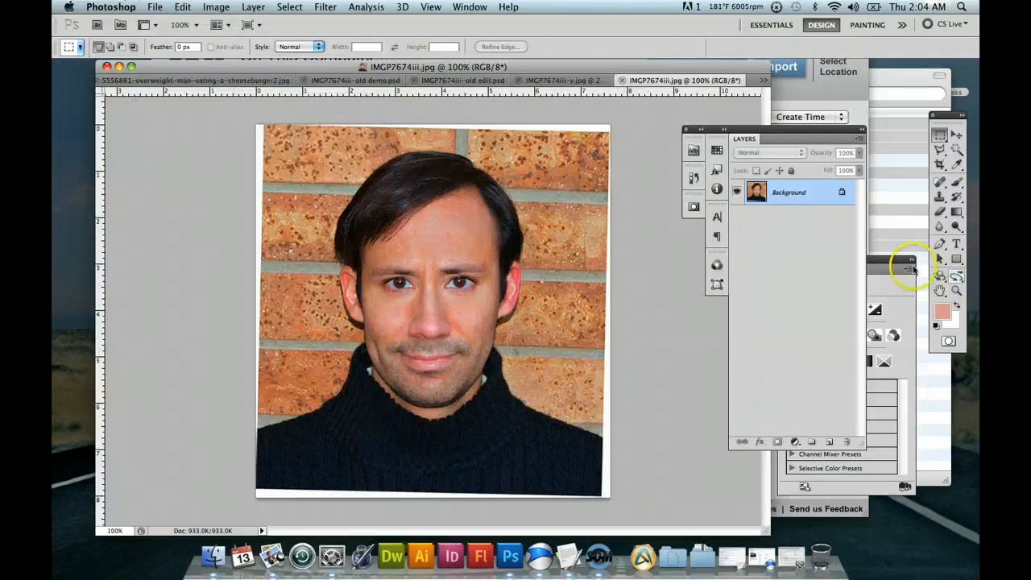
Show the retouched IMGP7674iii-y.jpg at actual pixels and enlarge its document window to surround the whole portrait.
left_click(579, 83)
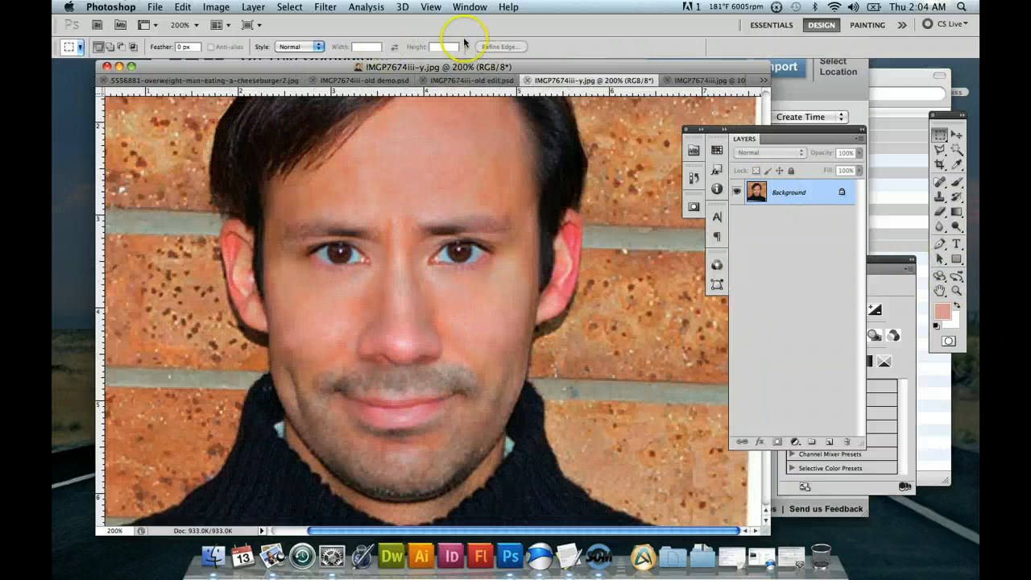
left_click(432, 7)
left_click(488, 138)
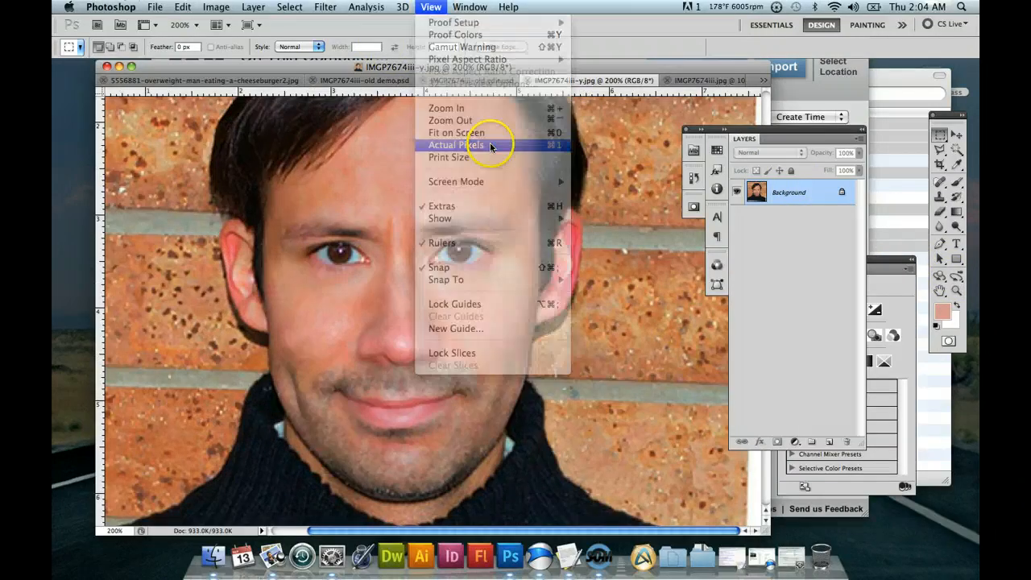
left_click_drag(426, 82, 523, 88)
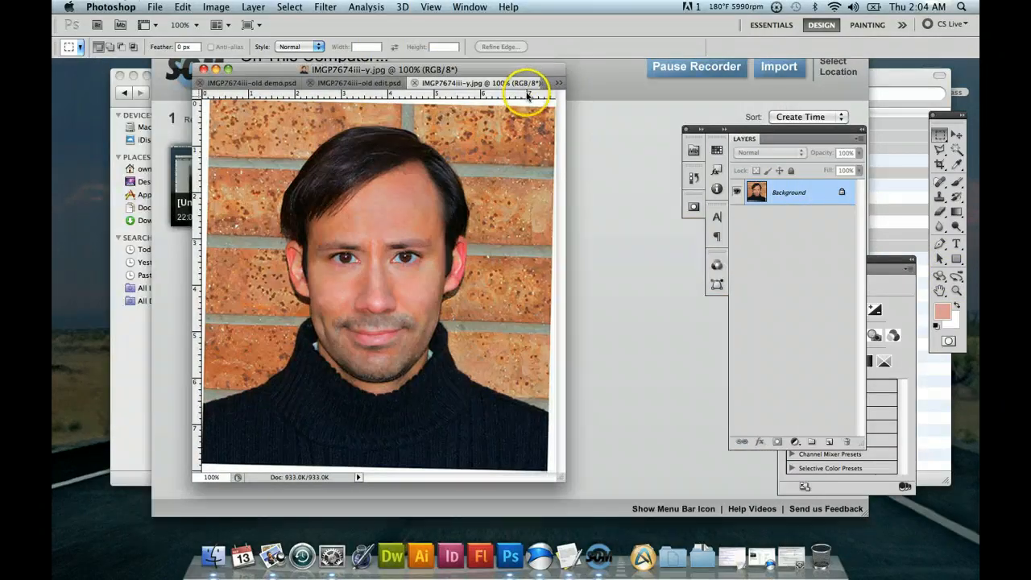
left_click_drag(560, 477, 714, 487)
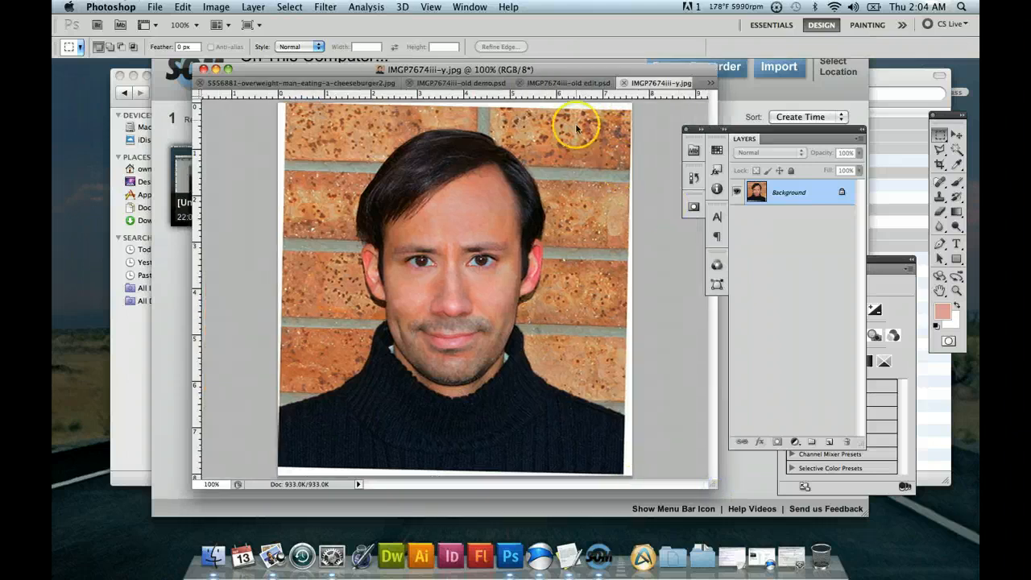
Close IMGP7674iii-old edit.psd and compare the retouched IMGP7674iii-y.jpg with the original IMGP7674iii.jpg.
left_click(564, 83)
left_click(520, 84)
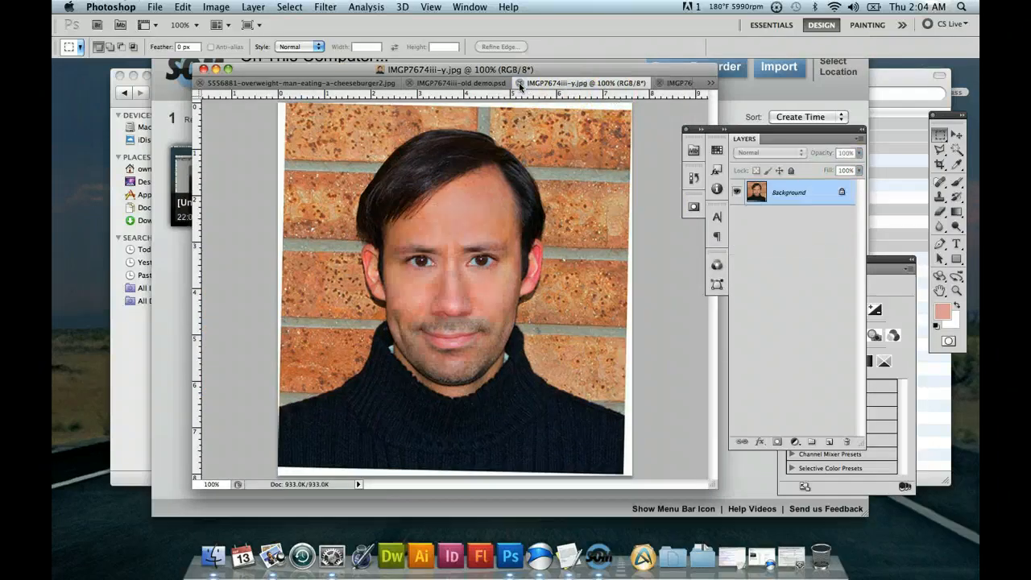
left_click(678, 84)
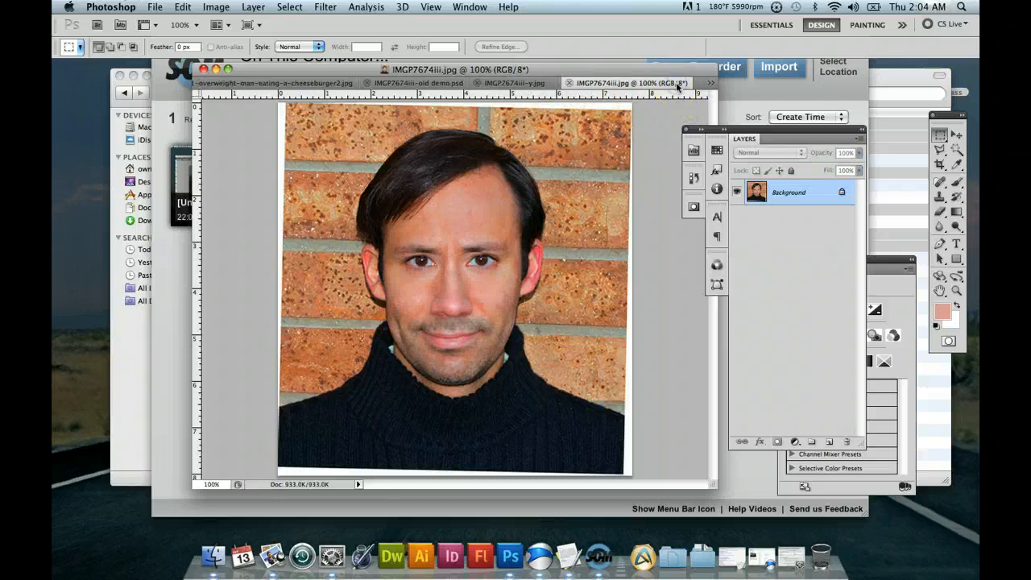
left_click(537, 84)
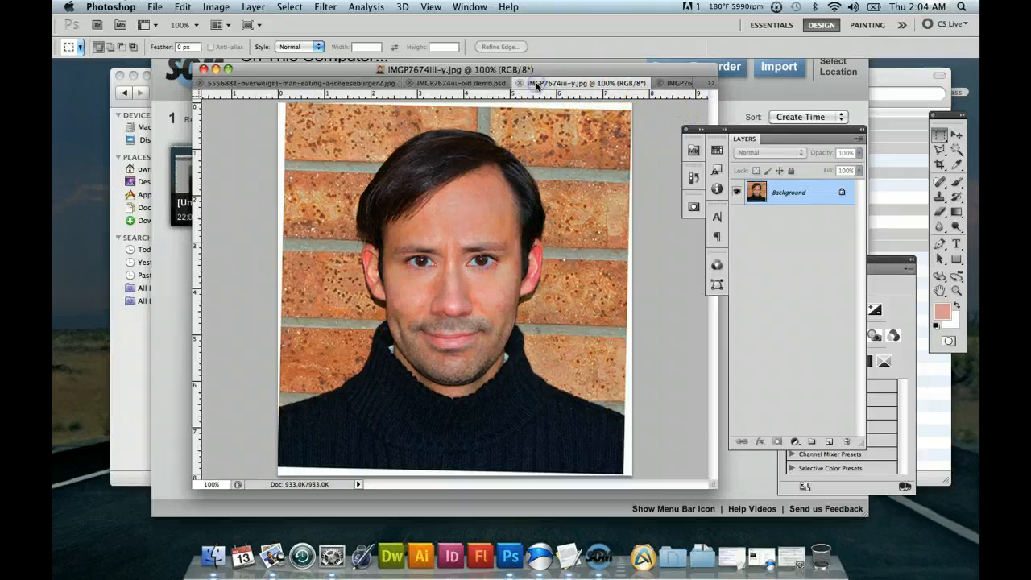
left_click(679, 83)
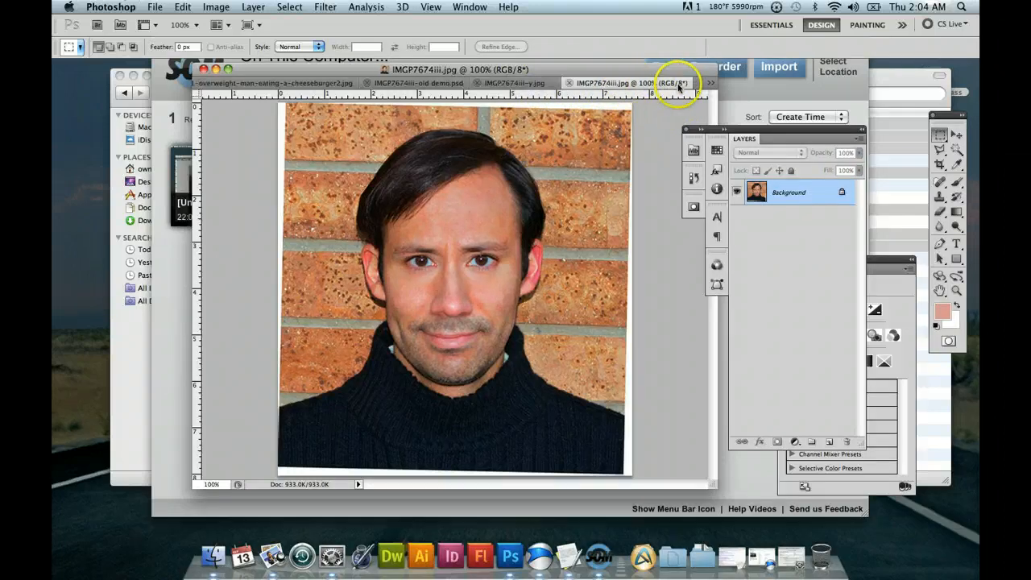
Zoom IMGP7674iii-y.jpg and IMGP7674iii.jpg to 200% on the man's face.
left_click(526, 84)
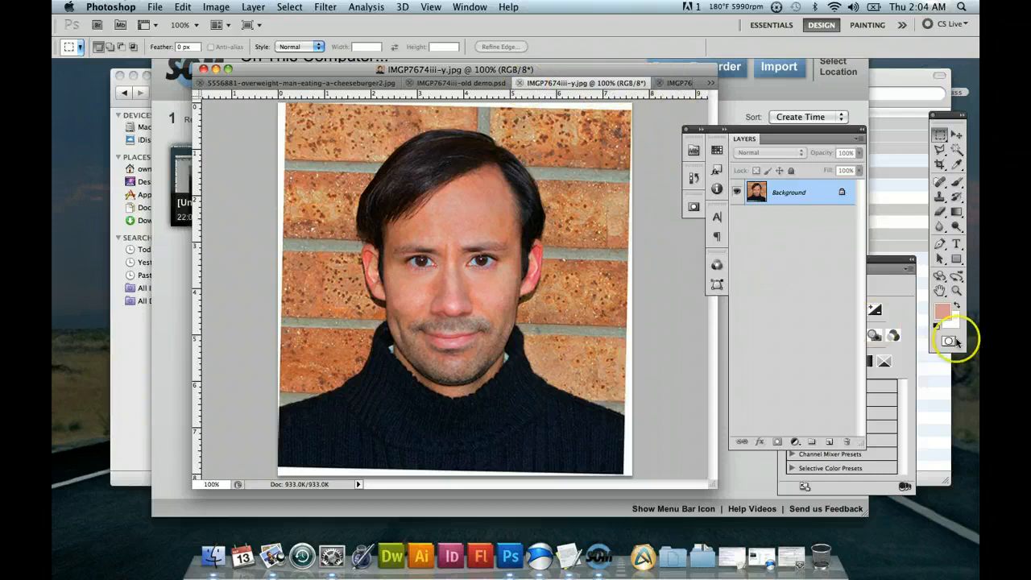
left_click(956, 291)
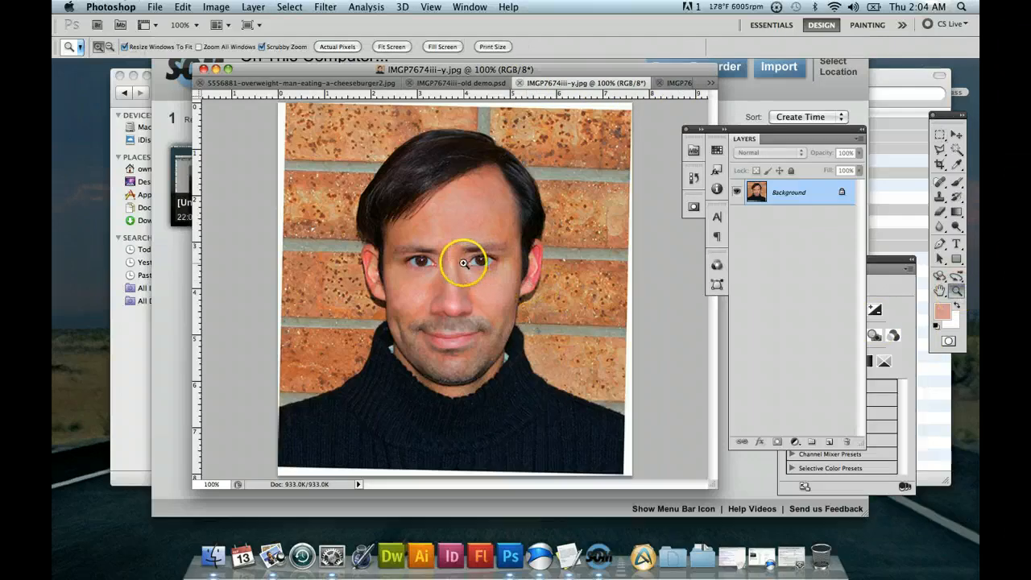
left_click(464, 263)
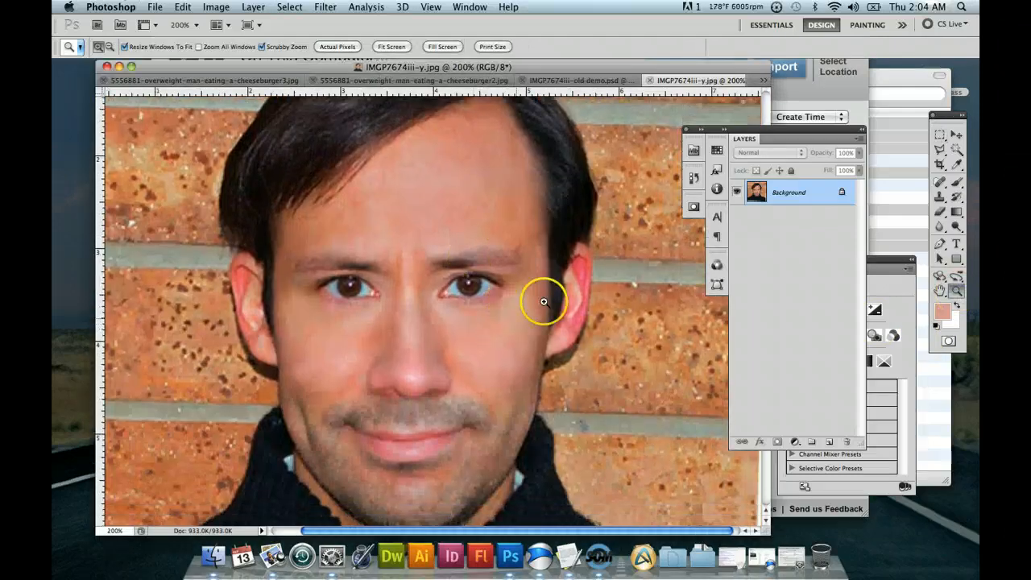
left_click(758, 83)
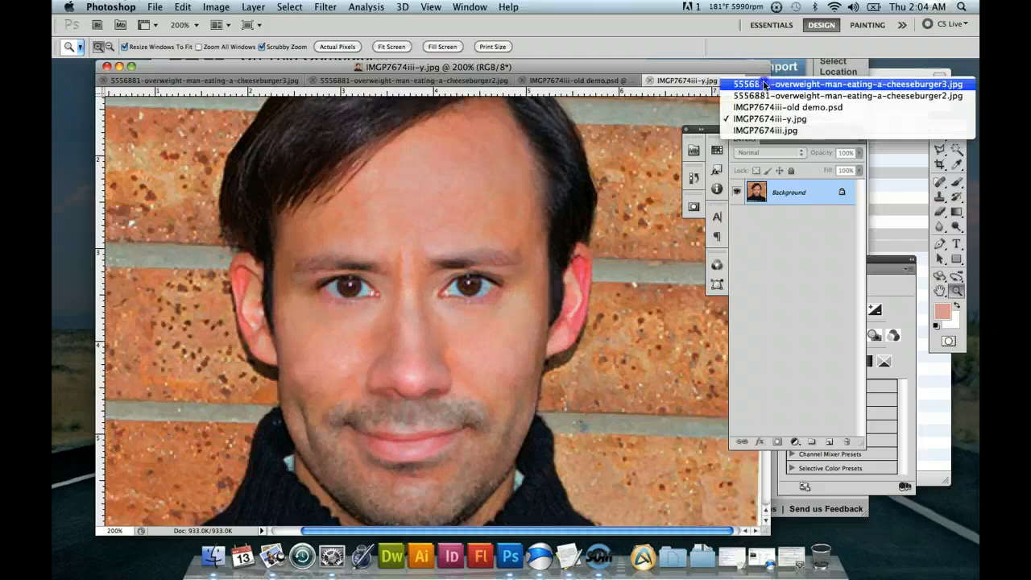
left_click(755, 131)
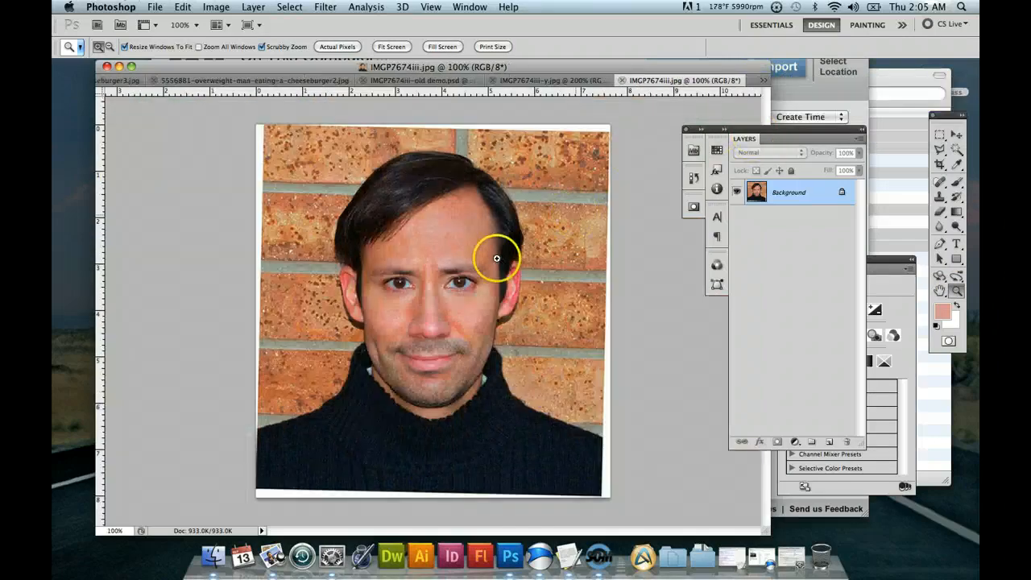
left_click(487, 258)
scroll(516, 310, "down", 3)
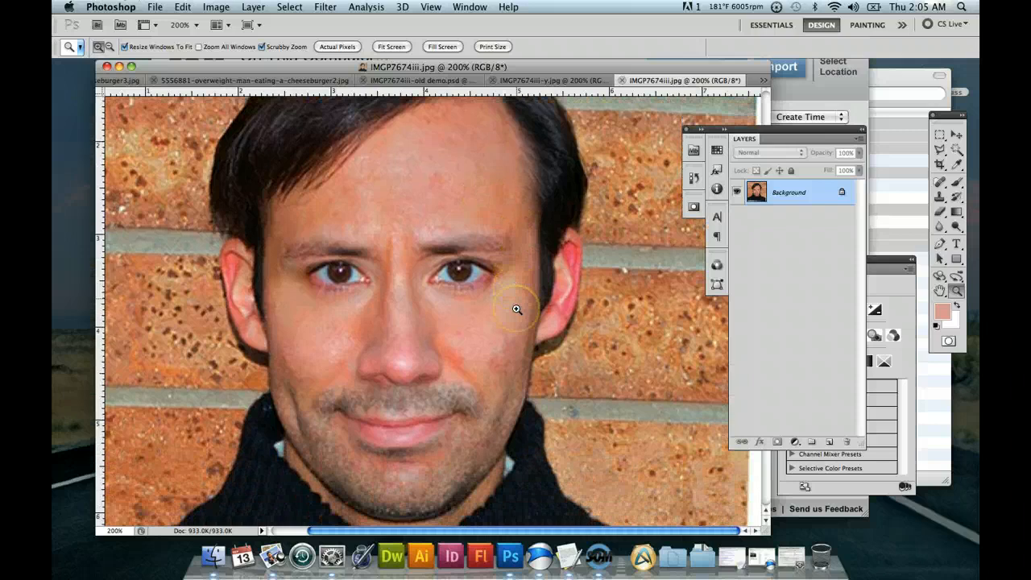
Compare the skin in the retouched IMGP7674iii-y.jpg with the original IMGP7674iii.jpg at 200%, glancing at IMGP7674iii-old demo.psd in between.
left_click(567, 81)
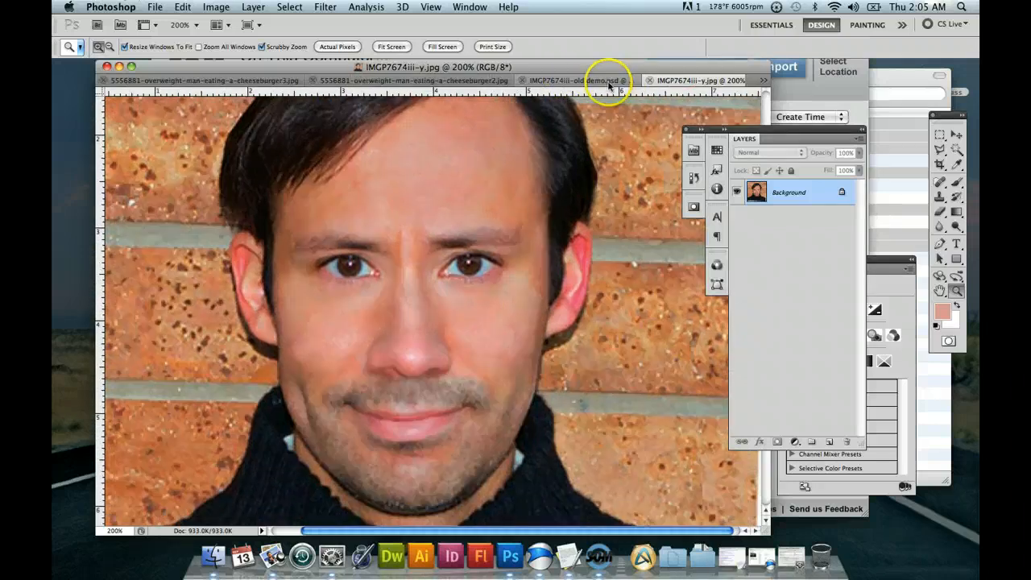
left_click(763, 81)
left_click(630, 78)
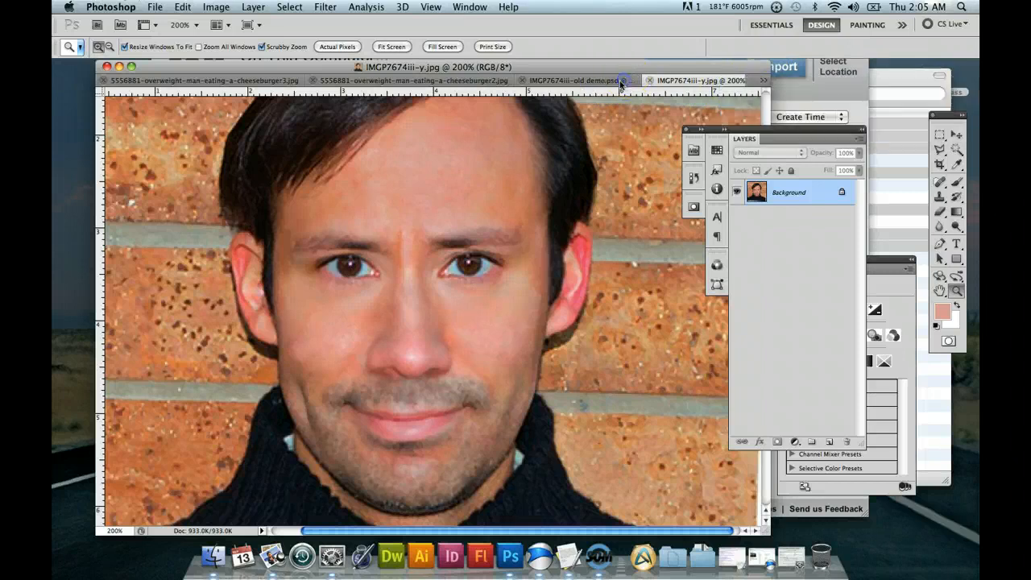
left_click(526, 82)
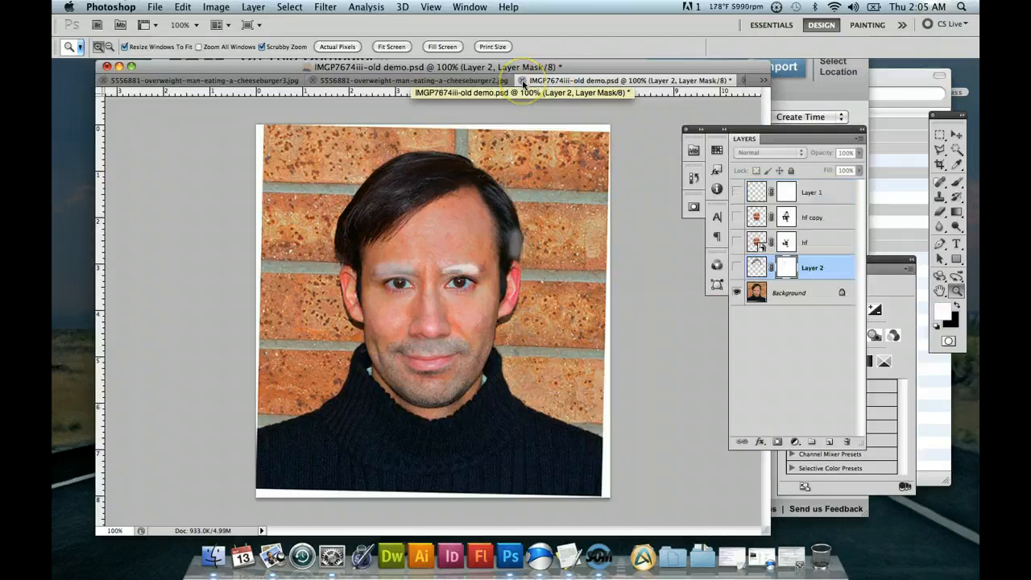
left_click(763, 81)
left_click(765, 130)
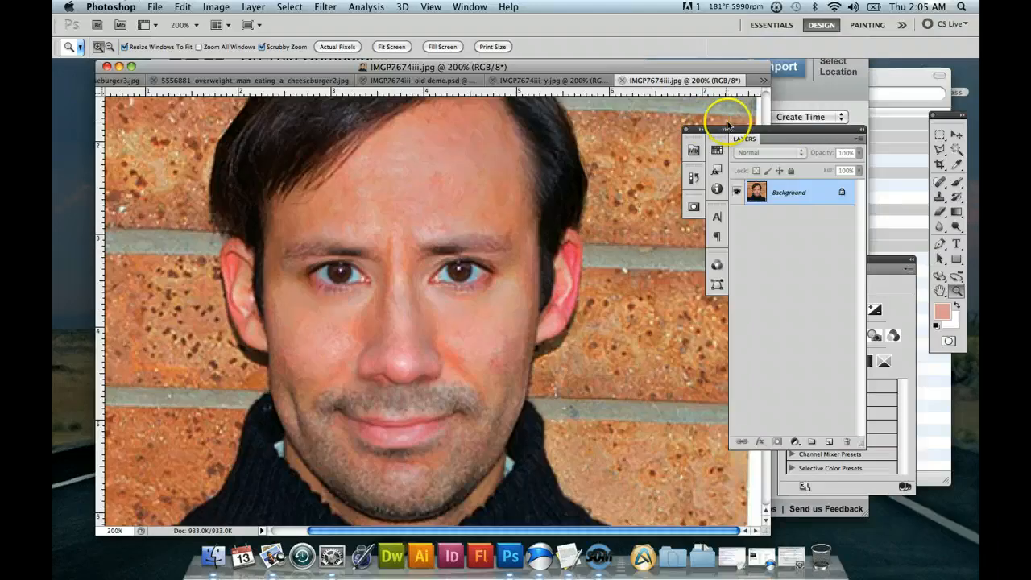
left_click(602, 84)
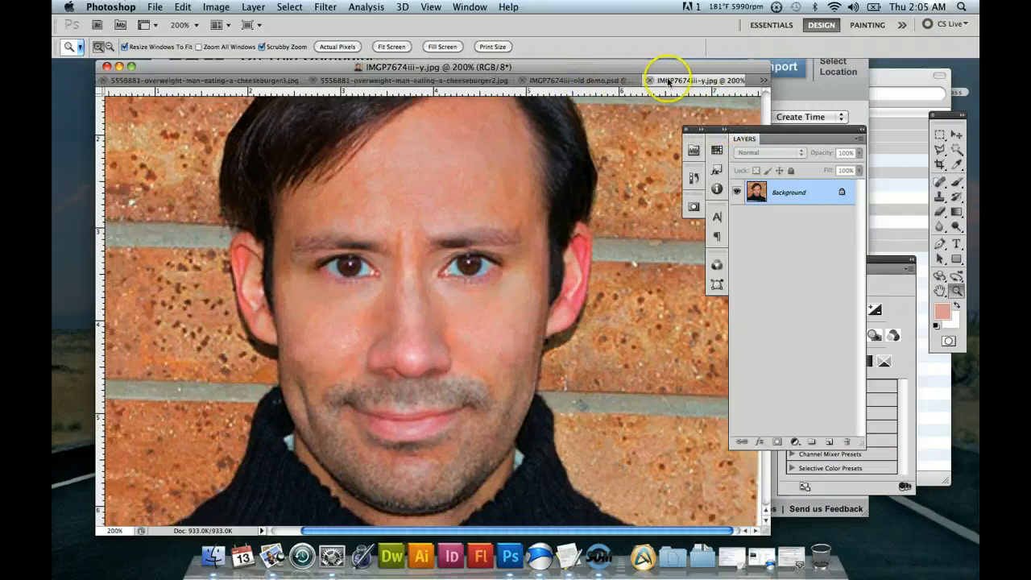
left_click(761, 84)
left_click(781, 131)
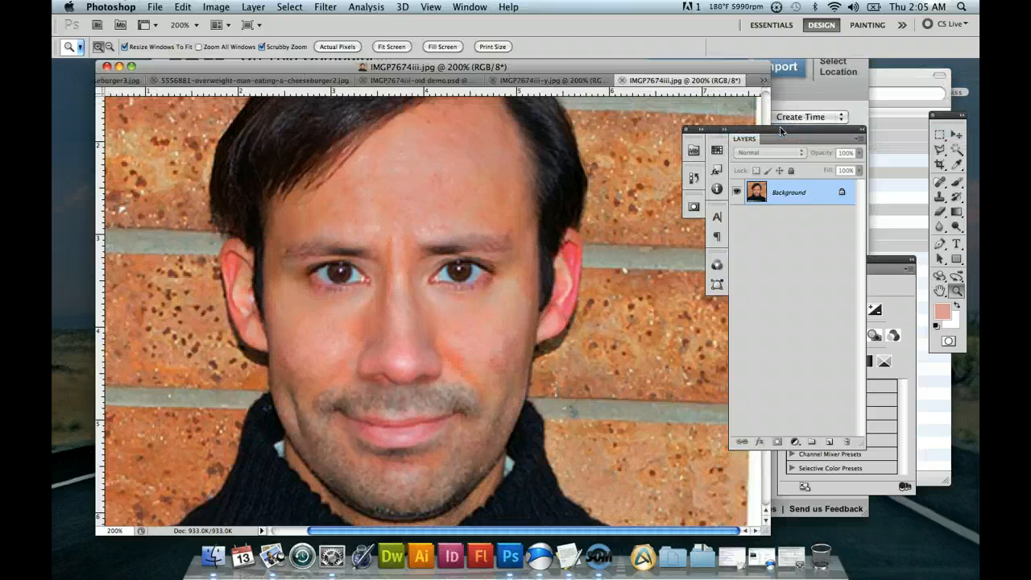
Scroll the original and the retouched portrait to roughly matching views of the face.
scroll(582, 280, "up", 1)
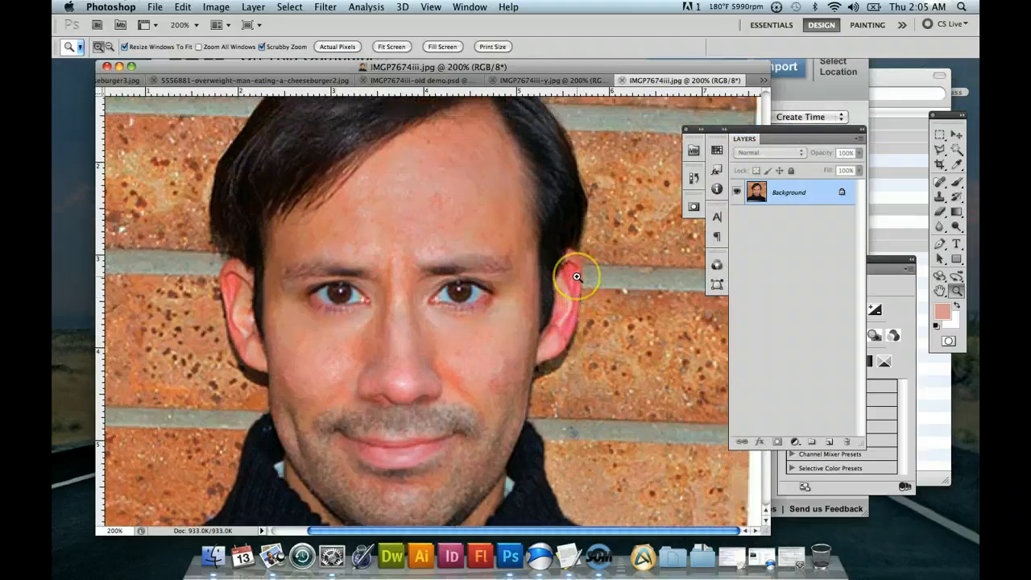
scroll(578, 276, "down", 2)
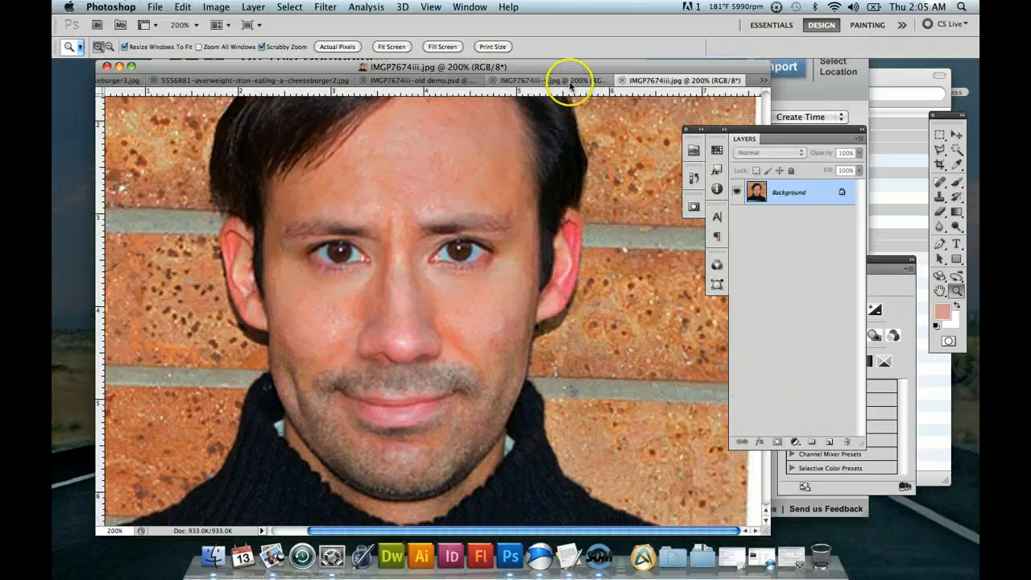
left_click(765, 84)
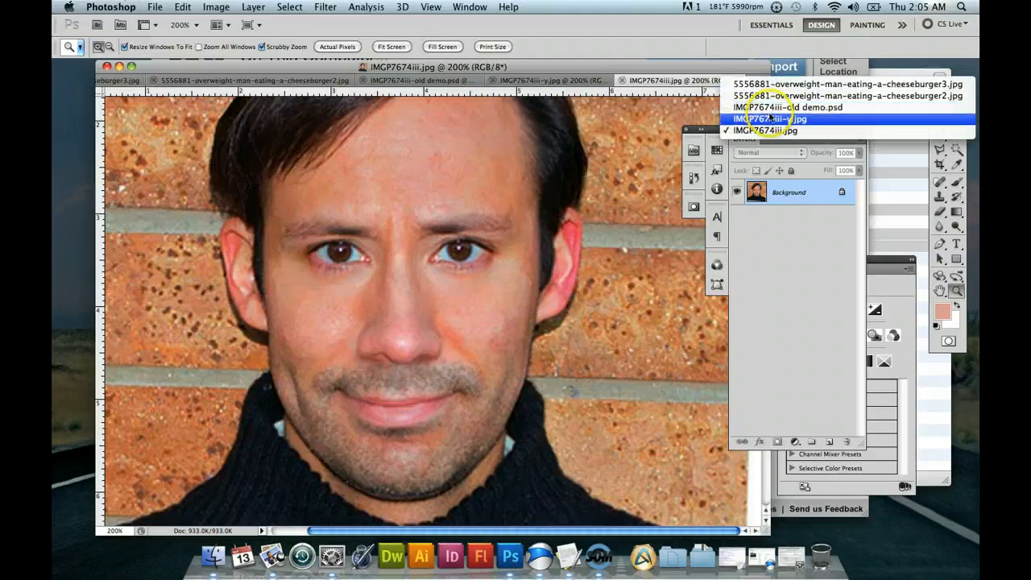
left_click(773, 117)
scroll(621, 244, "up", 1)
scroll(621, 243, "down", 2)
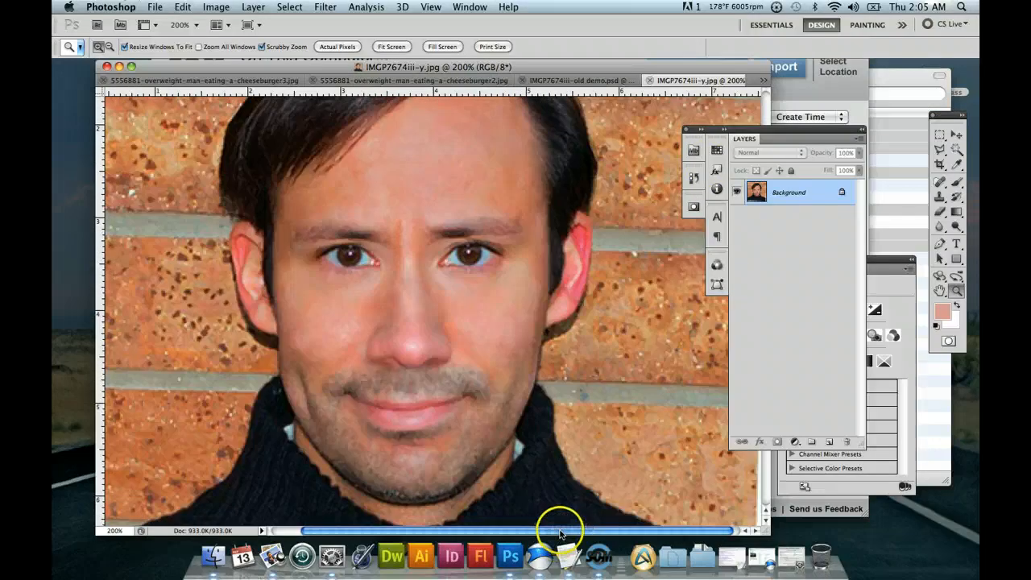
left_click_drag(554, 532, 545, 533)
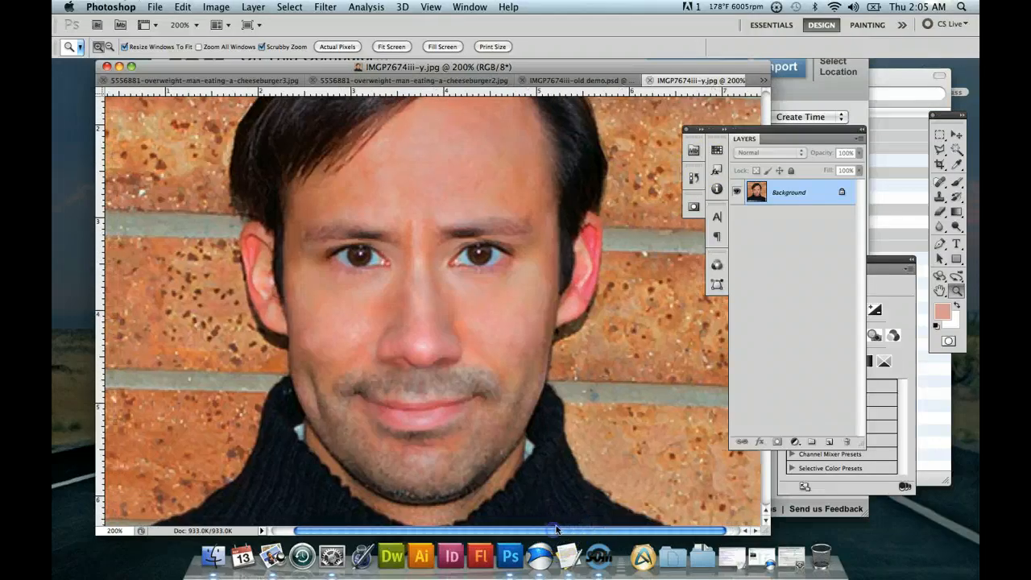
left_click(765, 81)
left_click(795, 131)
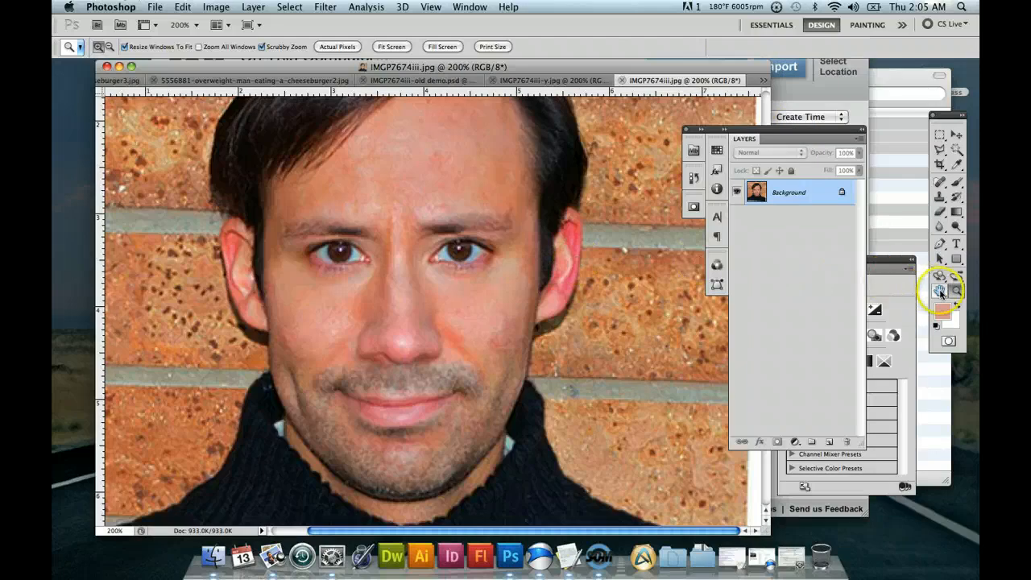
Use the Hand tool to fine-align the face in IMGP7674iii.jpg and IMGP7674iii-y.jpg so both views coincide.
left_click(940, 291)
left_click_drag(578, 268, 585, 268)
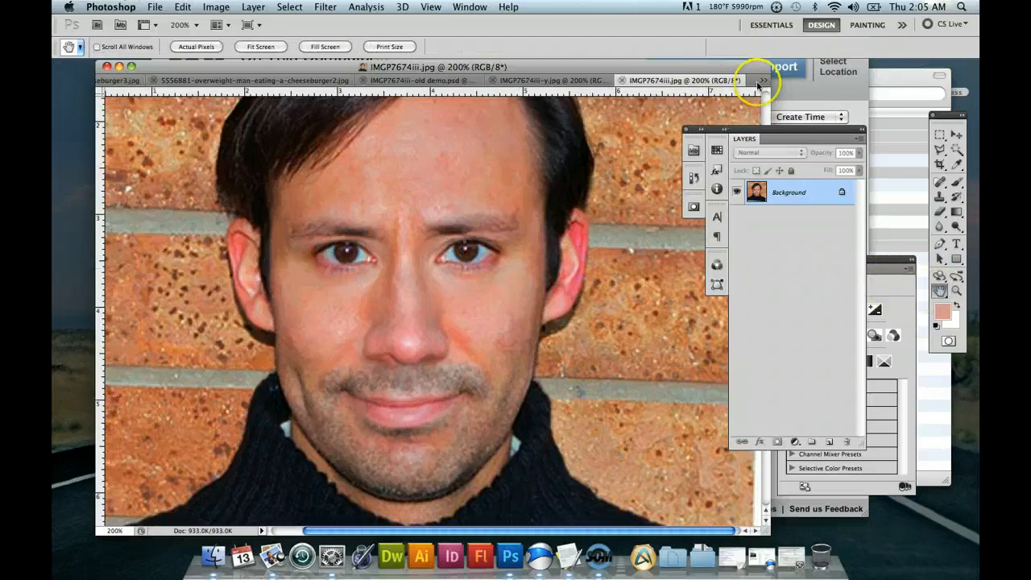
left_click(758, 81)
left_click(769, 119)
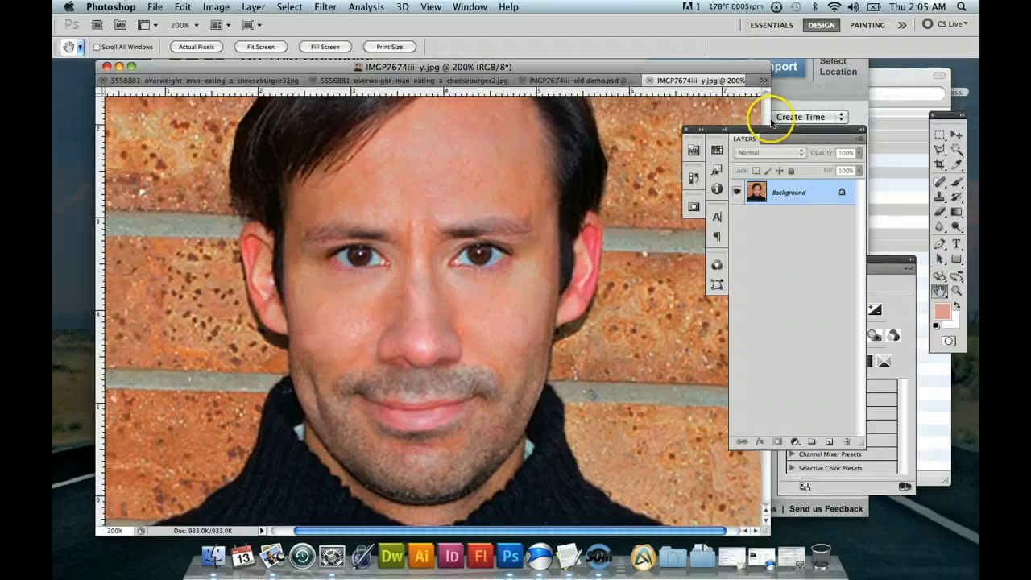
left_click_drag(625, 214, 616, 215)
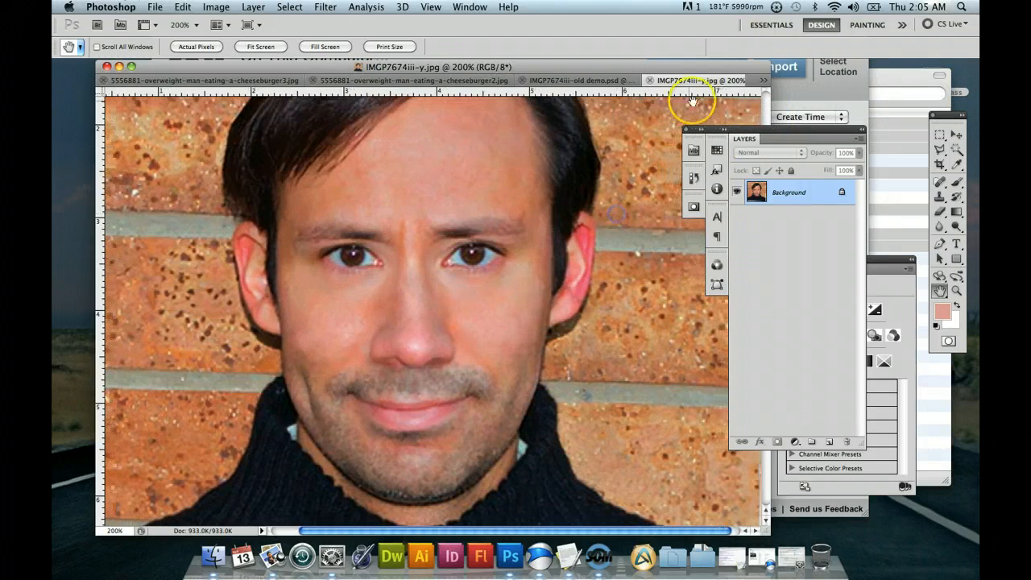
left_click(762, 80)
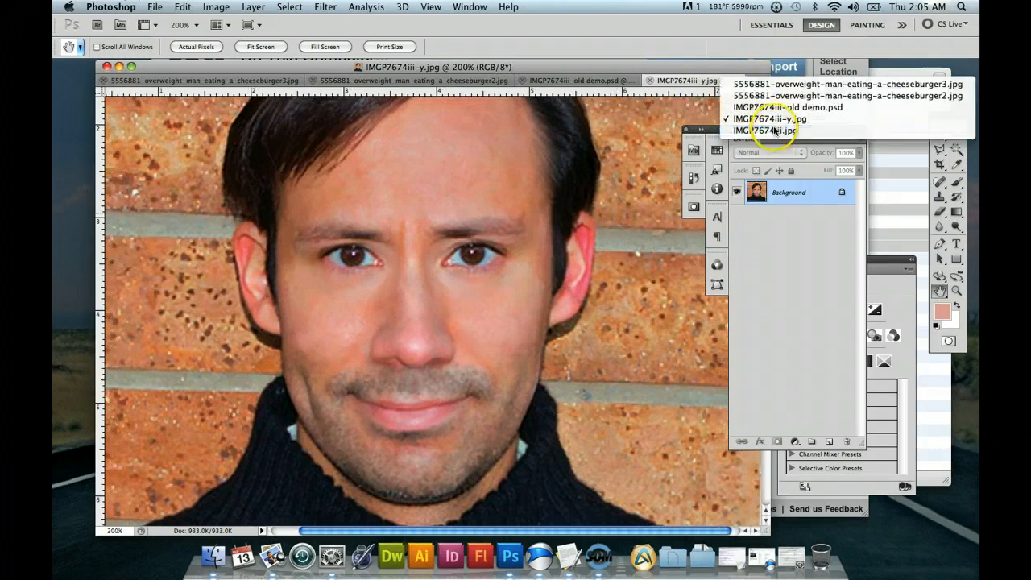
left_click(774, 131)
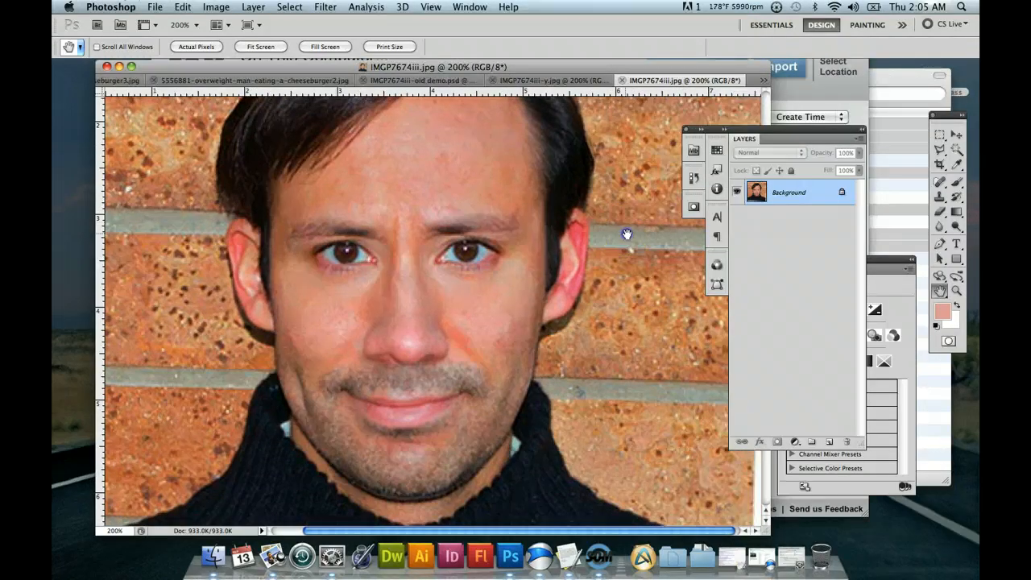
left_click_drag(627, 234, 629, 235)
left_click(764, 79)
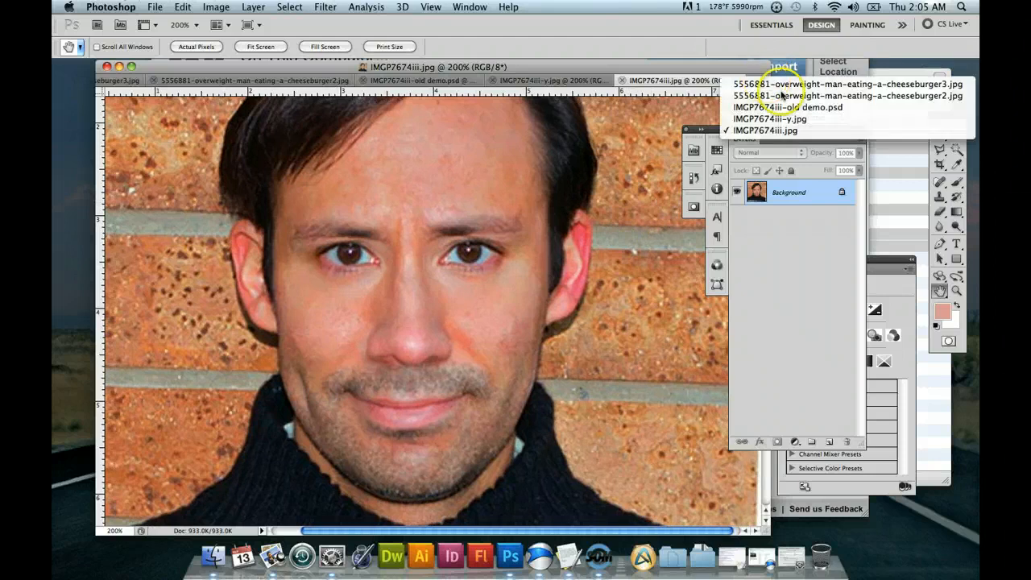
left_click(786, 119)
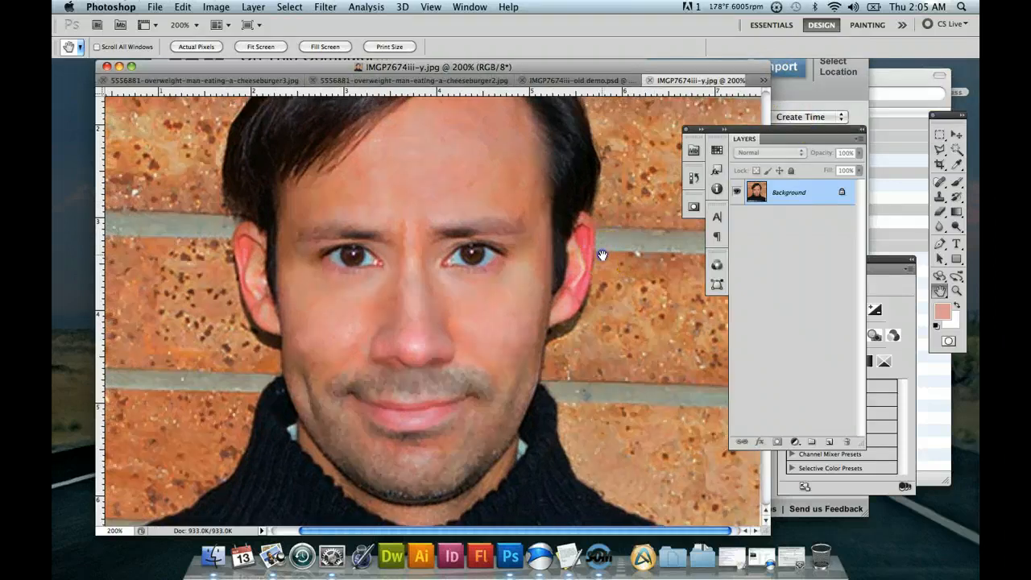
left_click(763, 84)
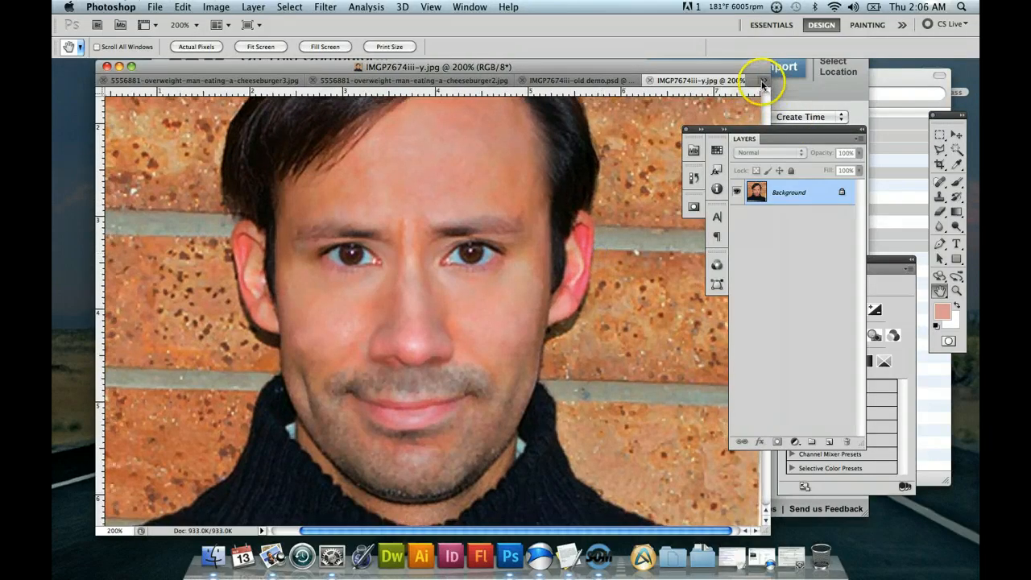
left_click(784, 127)
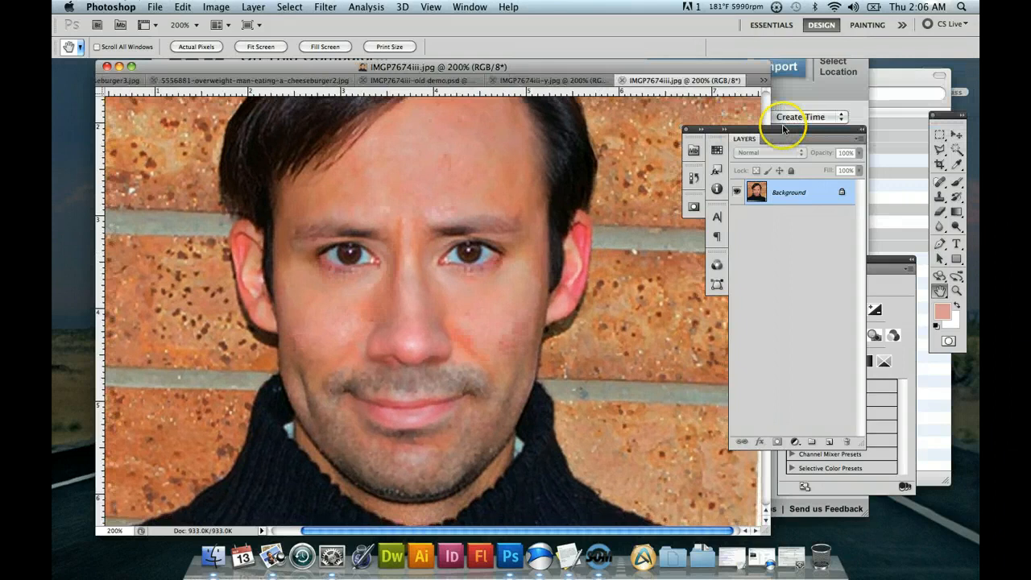
left_click_drag(598, 192, 600, 192)
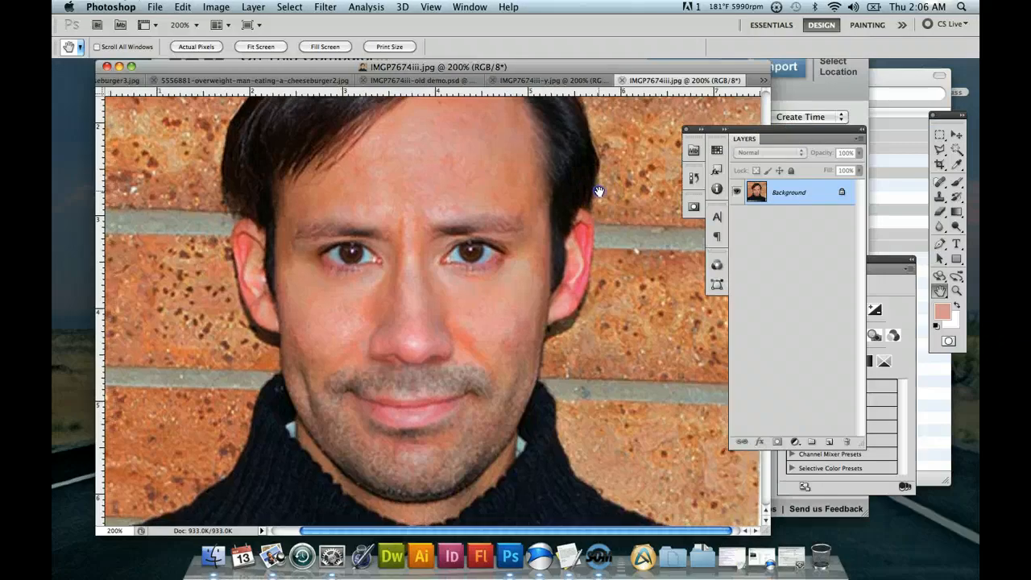
Alternate between the aligned IMGP7674iii-y.jpg and IMGP7674iii.jpg to examine the skin retouching before and after.
left_click(762, 80)
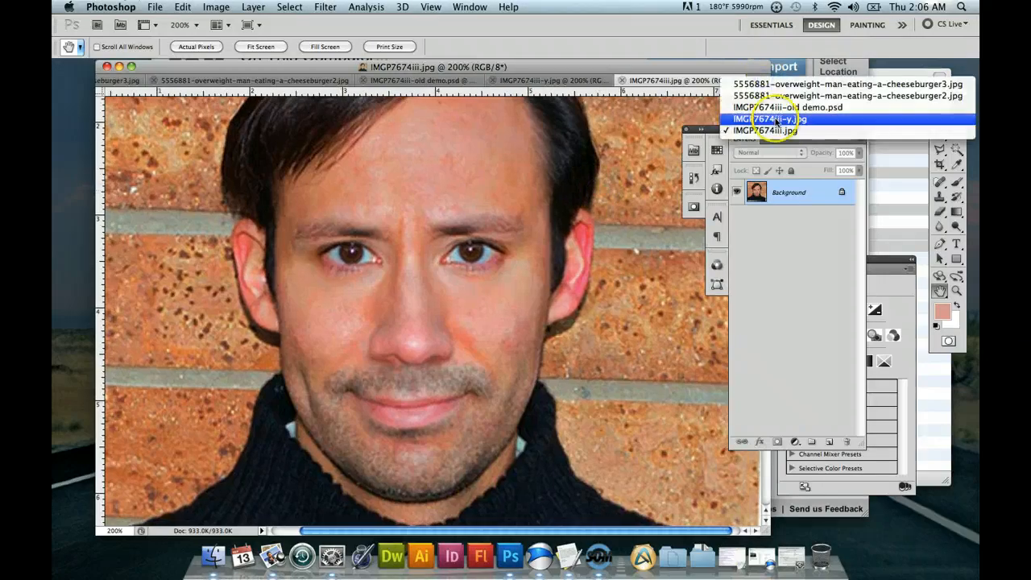
left_click(776, 120)
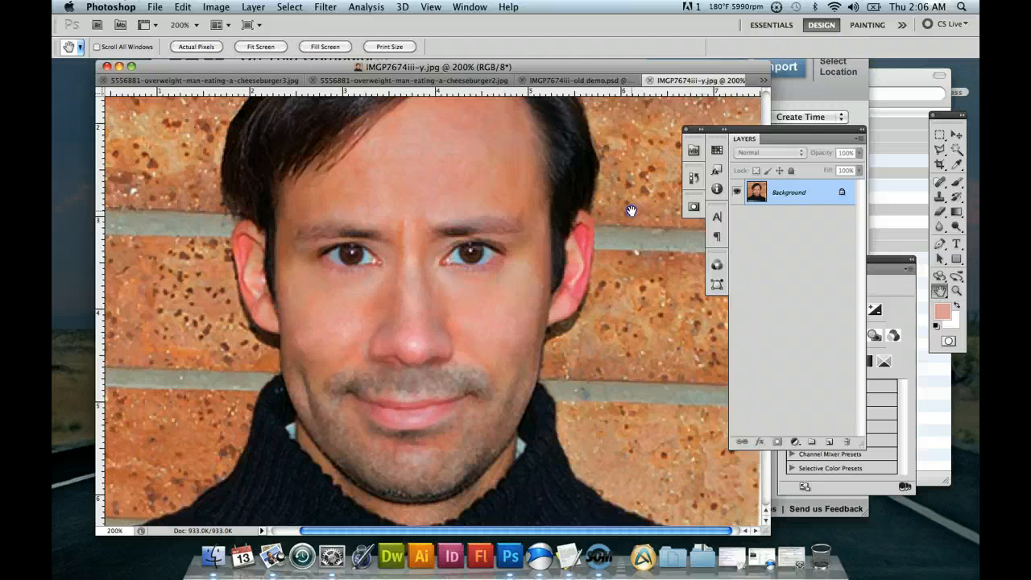
left_click(765, 82)
left_click(776, 131)
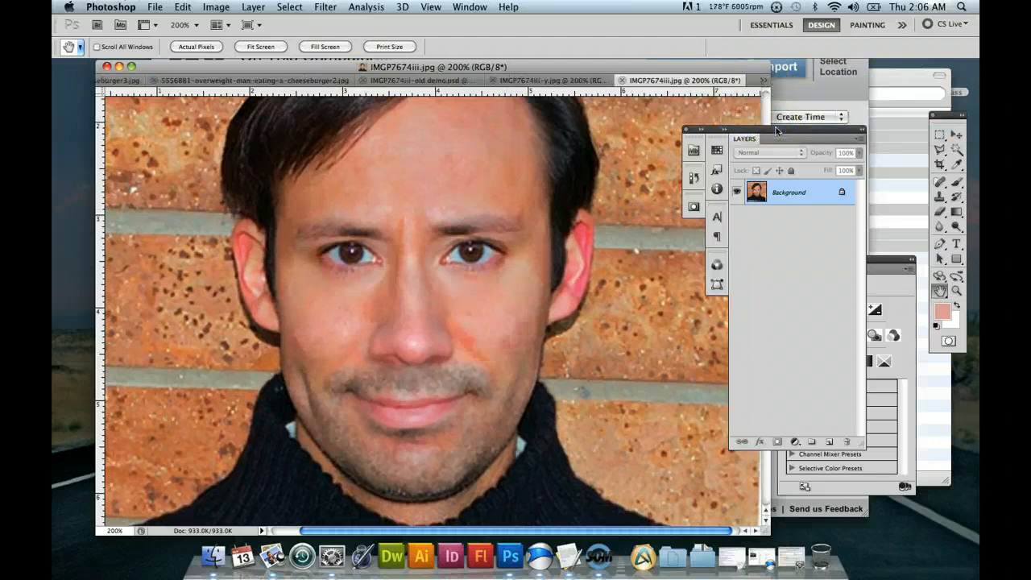
left_click(763, 81)
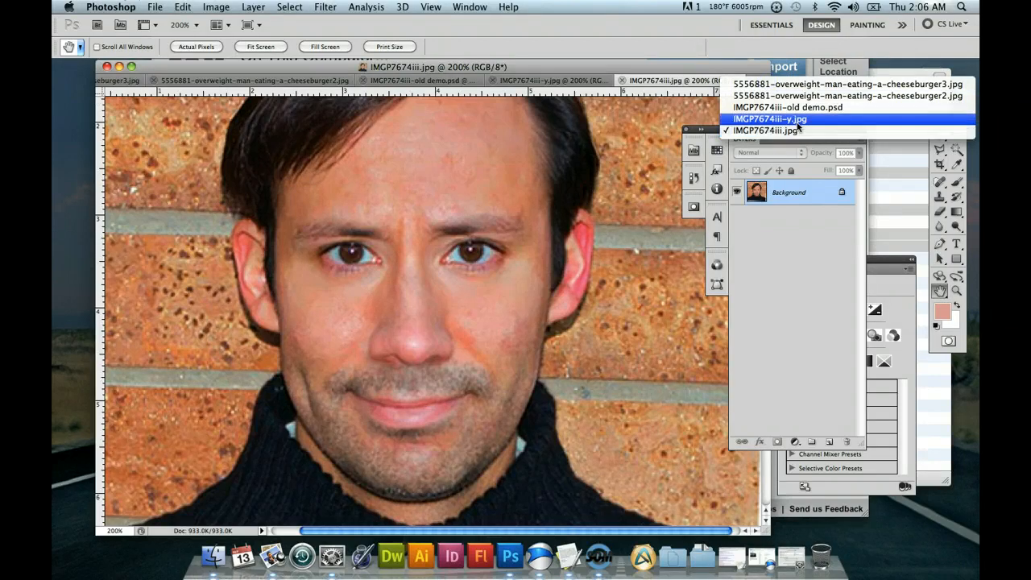
left_click(798, 122)
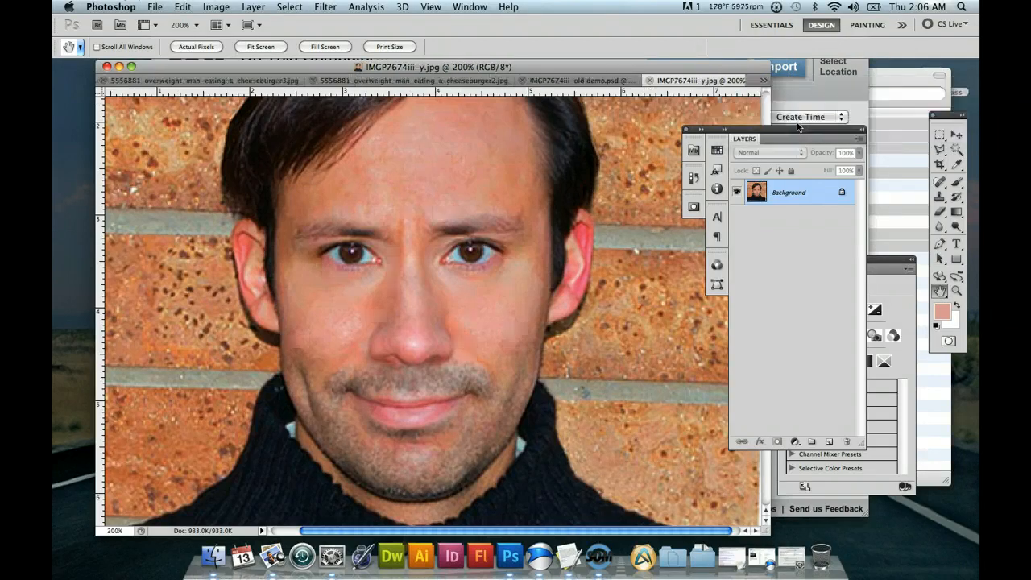
left_click(765, 82)
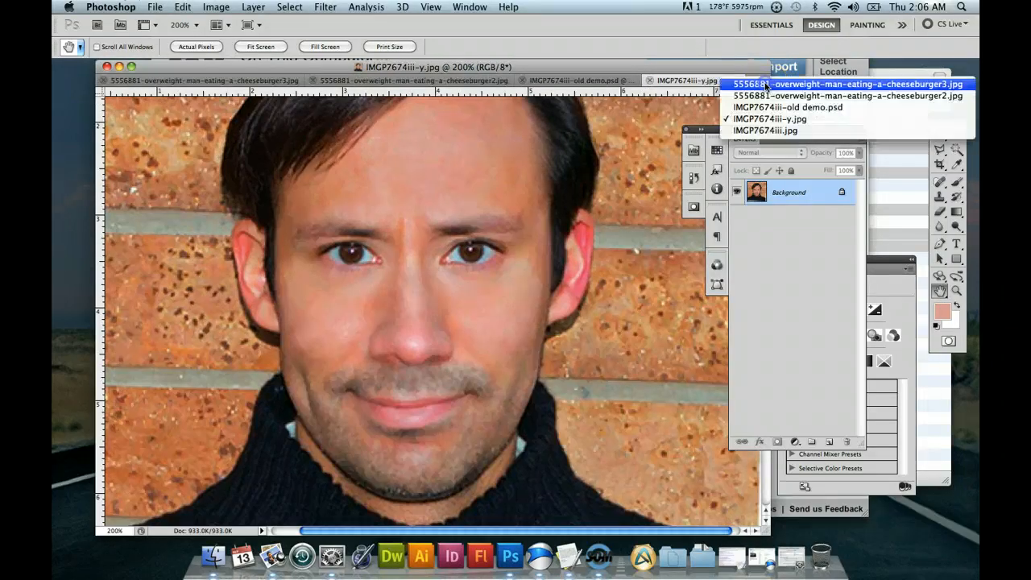
left_click(800, 130)
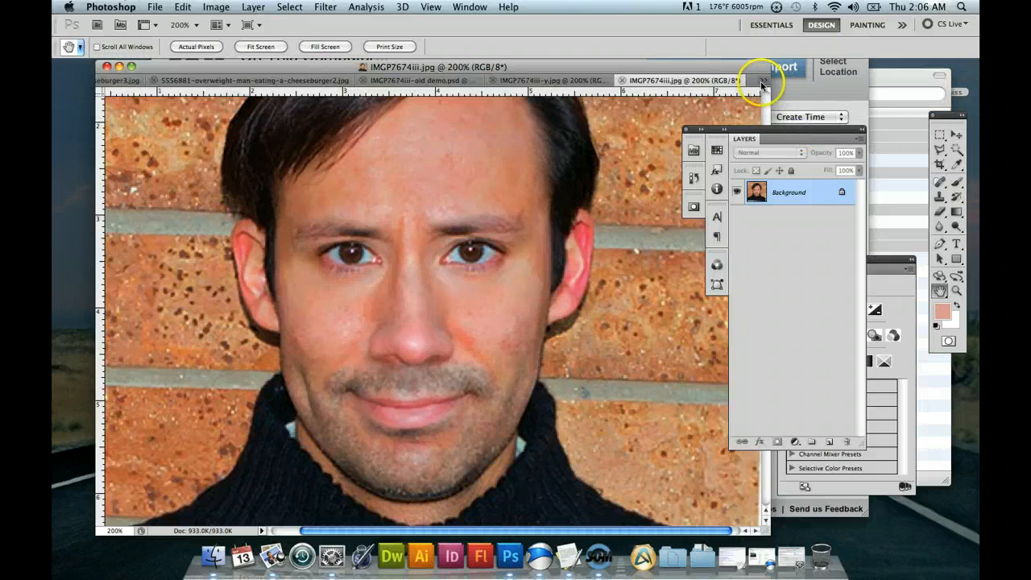
left_click(765, 81)
left_click(801, 121)
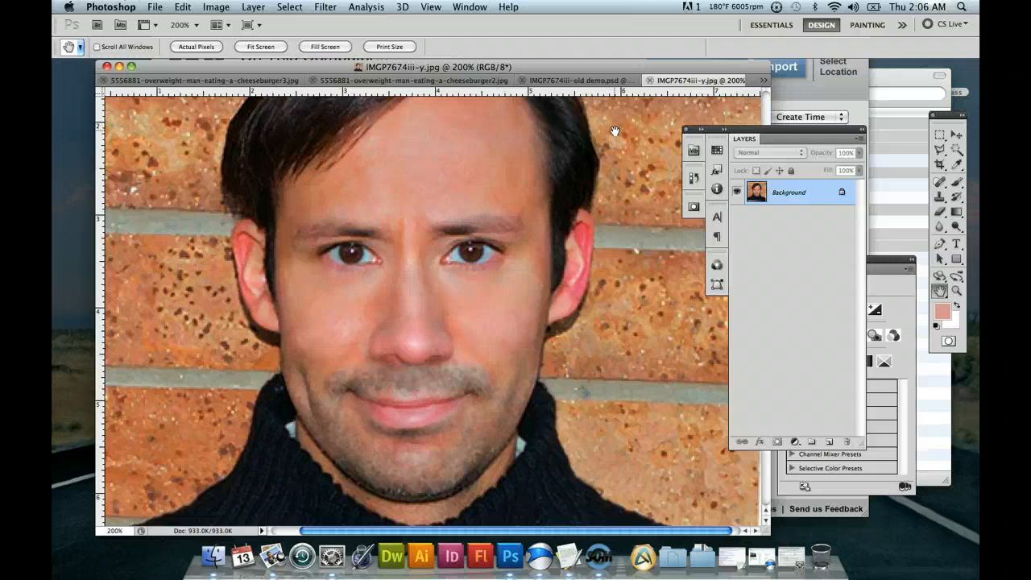
Move the portrait's document window slightly down and bring the Screencast-O-Matic recordings window to the front.
left_click_drag(595, 73, 586, 99)
left_click(590, 81)
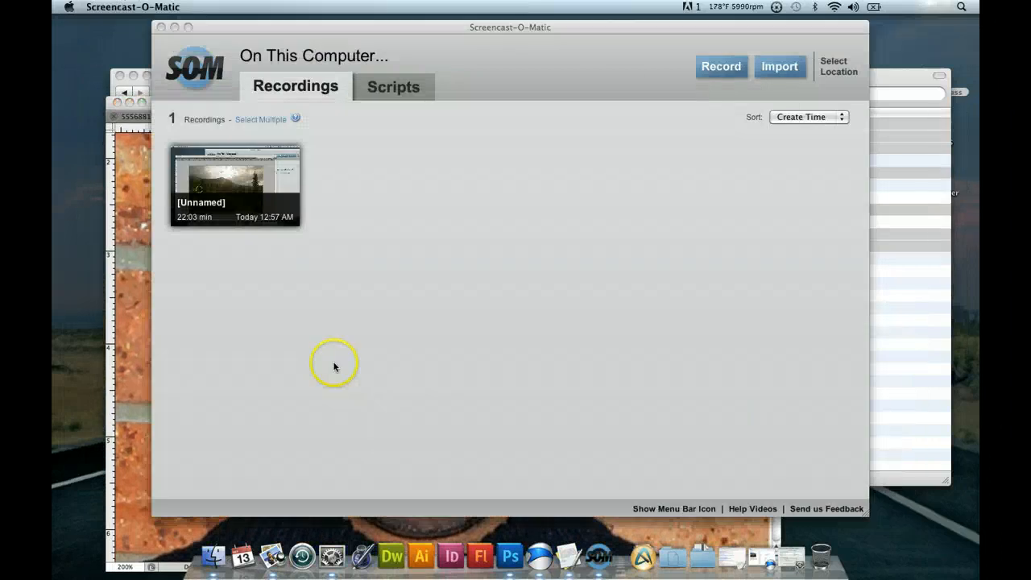